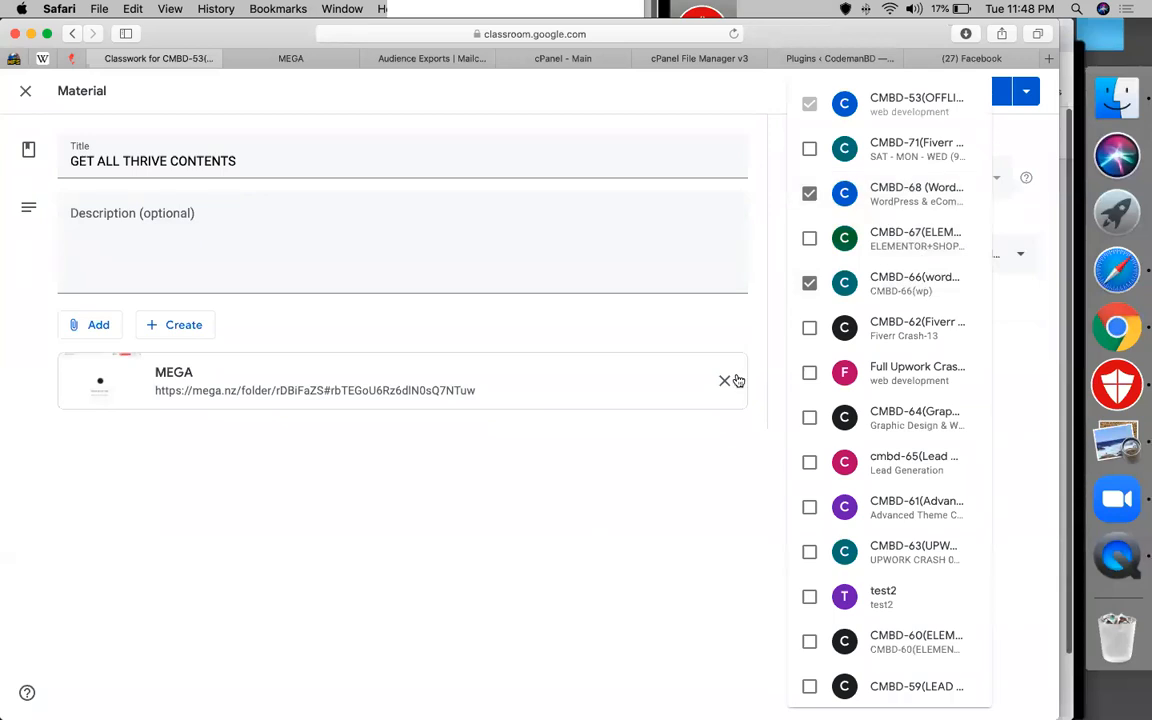
Post the GET ALL THRIVE CONTENTS material, then web-search THRIVE and open the Thrive Themes result
left_click(966, 91)
left_click(695, 60)
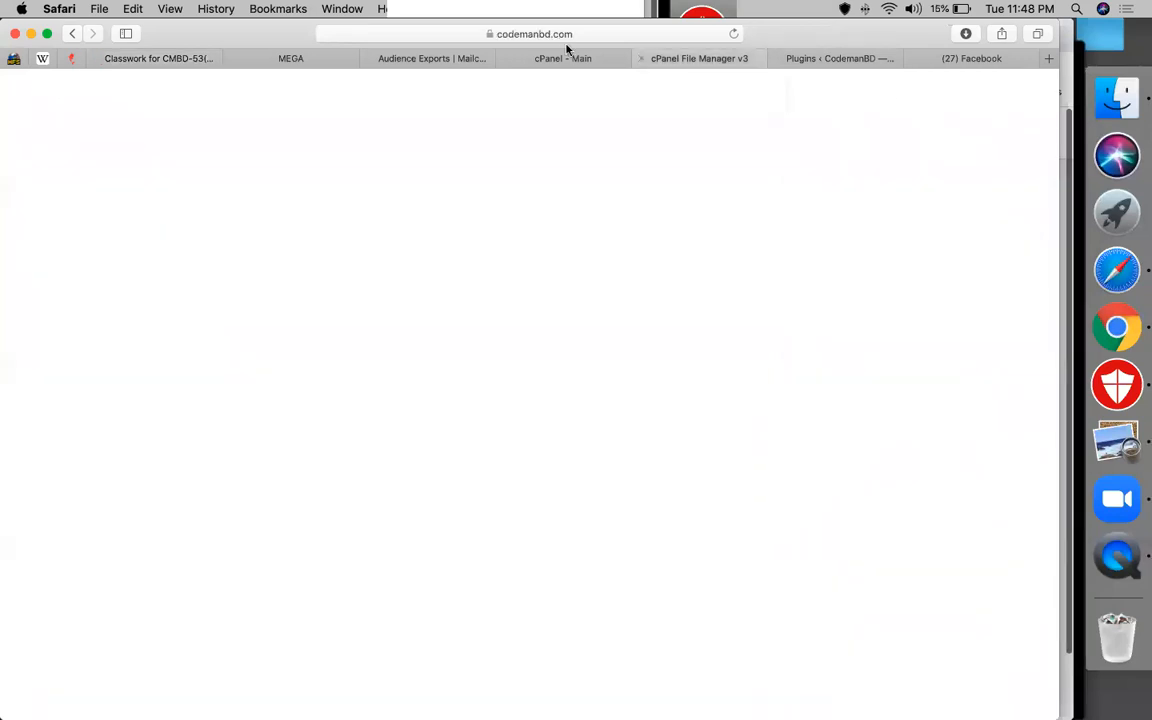
left_click(566, 36)
type("THRIVE")
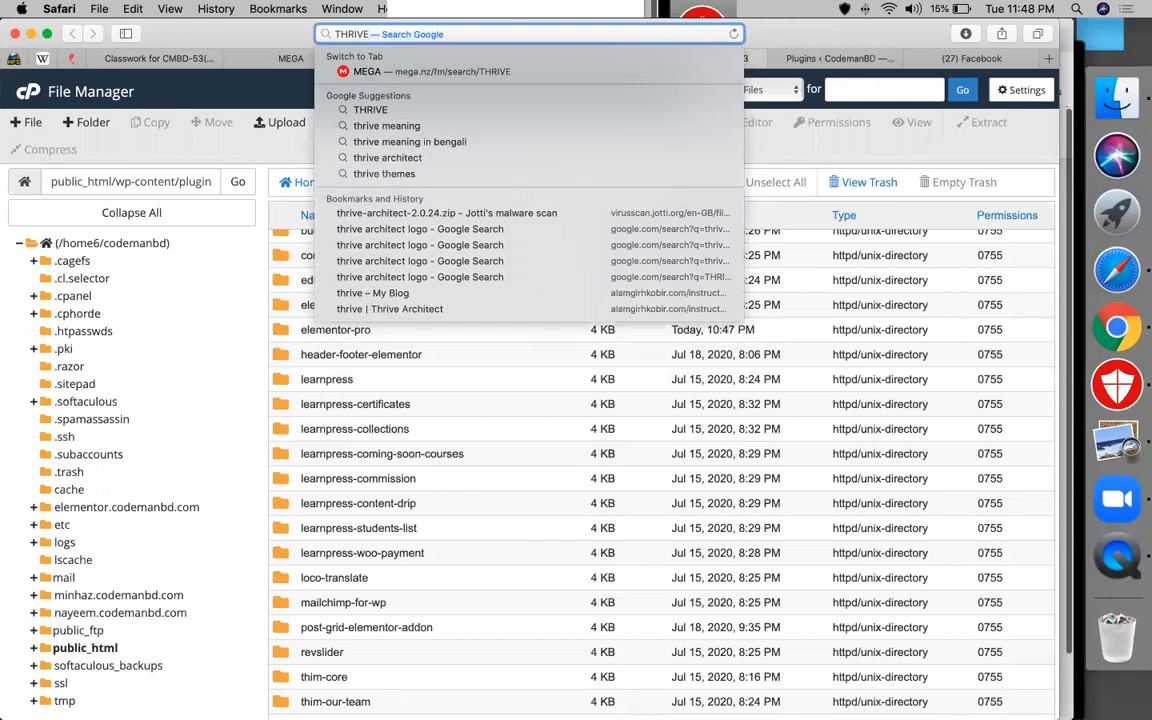
key("Return")
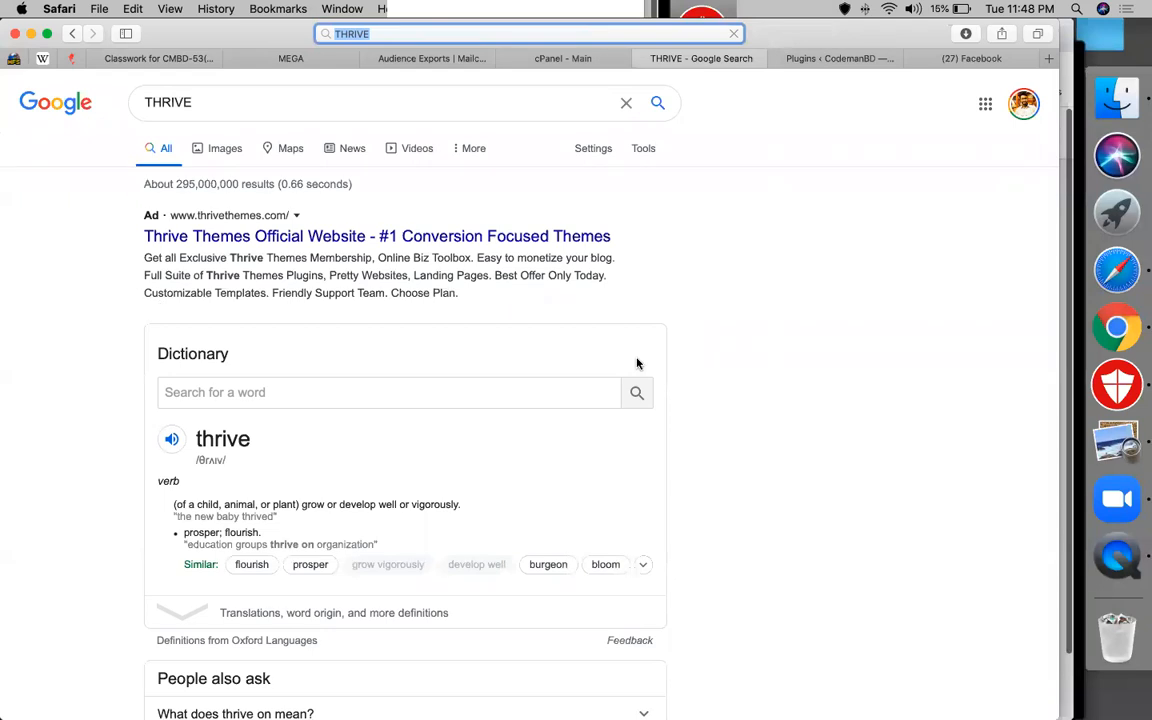
left_click(324, 240)
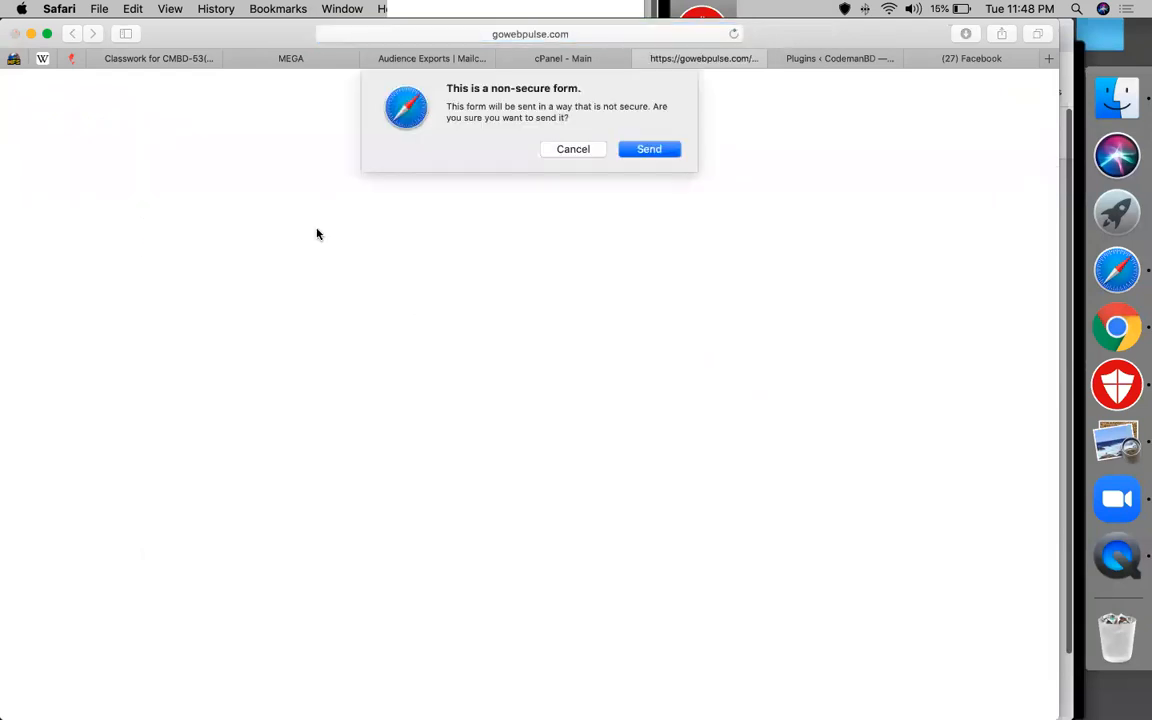
Dismiss the non-secure form warning without sending and move over to the MEGA drive tab
left_click(586, 151)
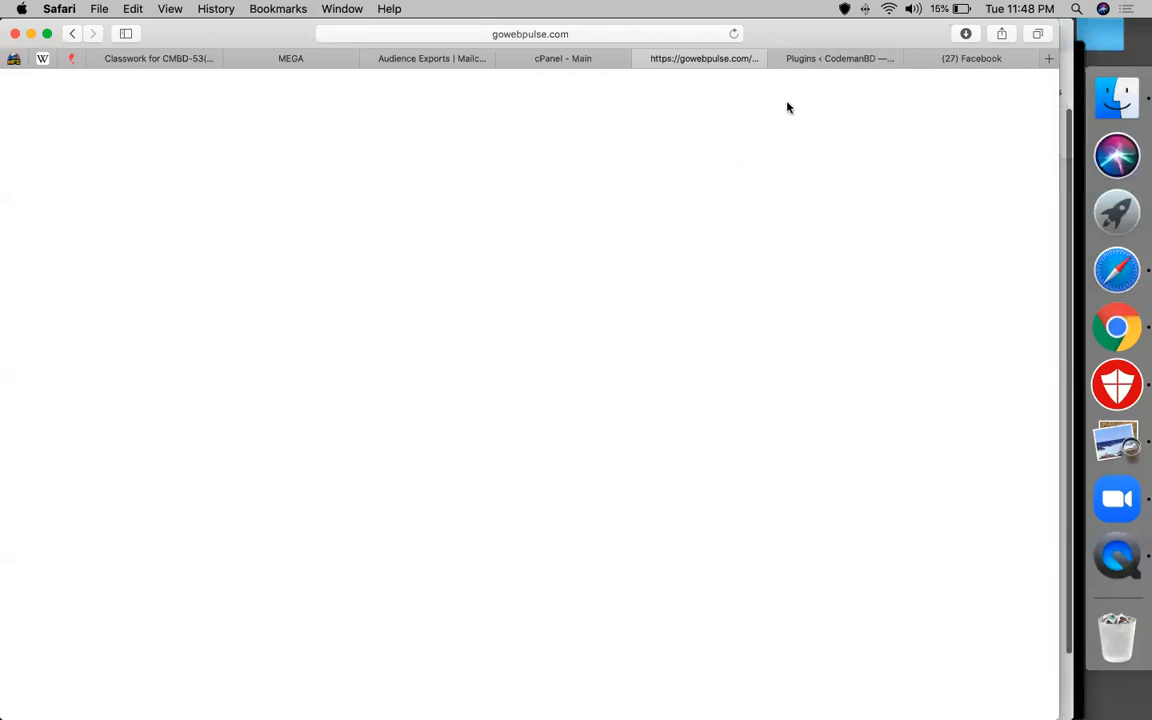
left_click(825, 60)
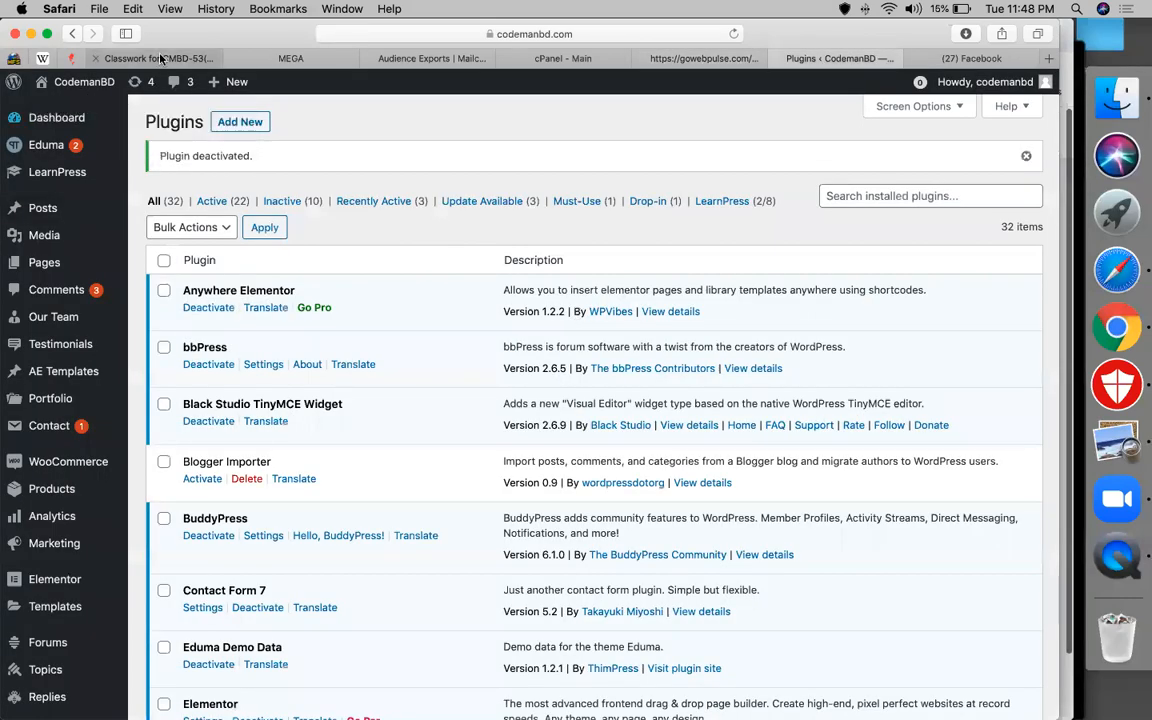
left_click(160, 58)
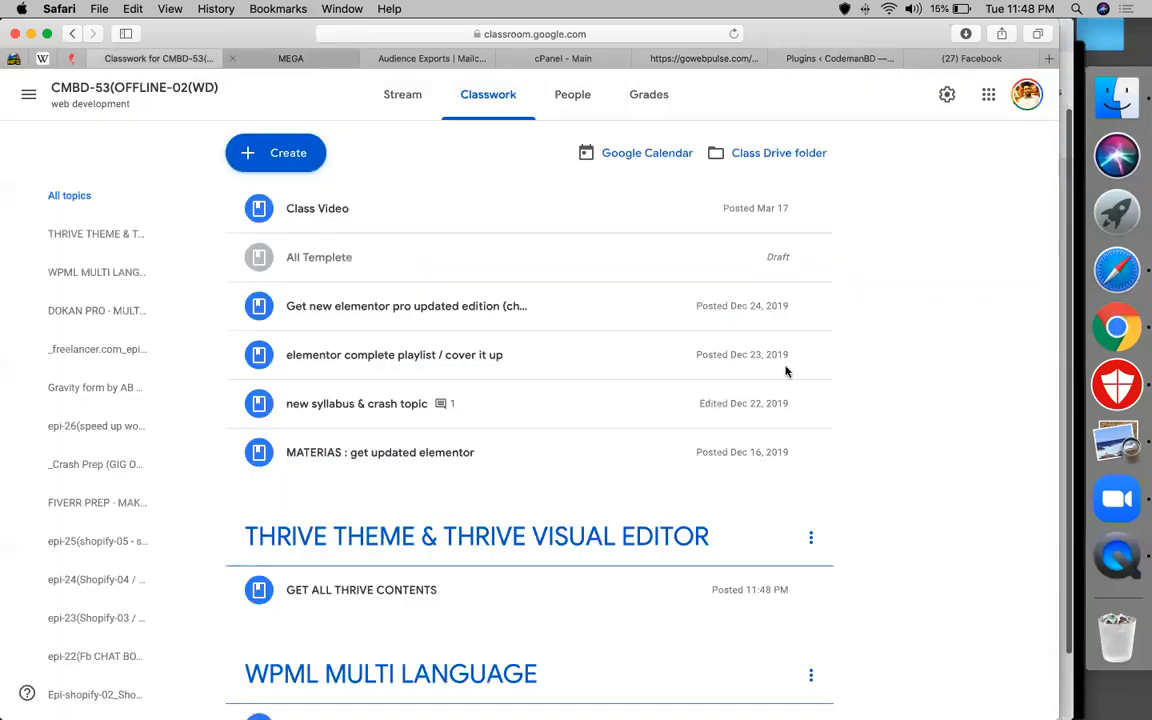
key("ctrl+Tab")
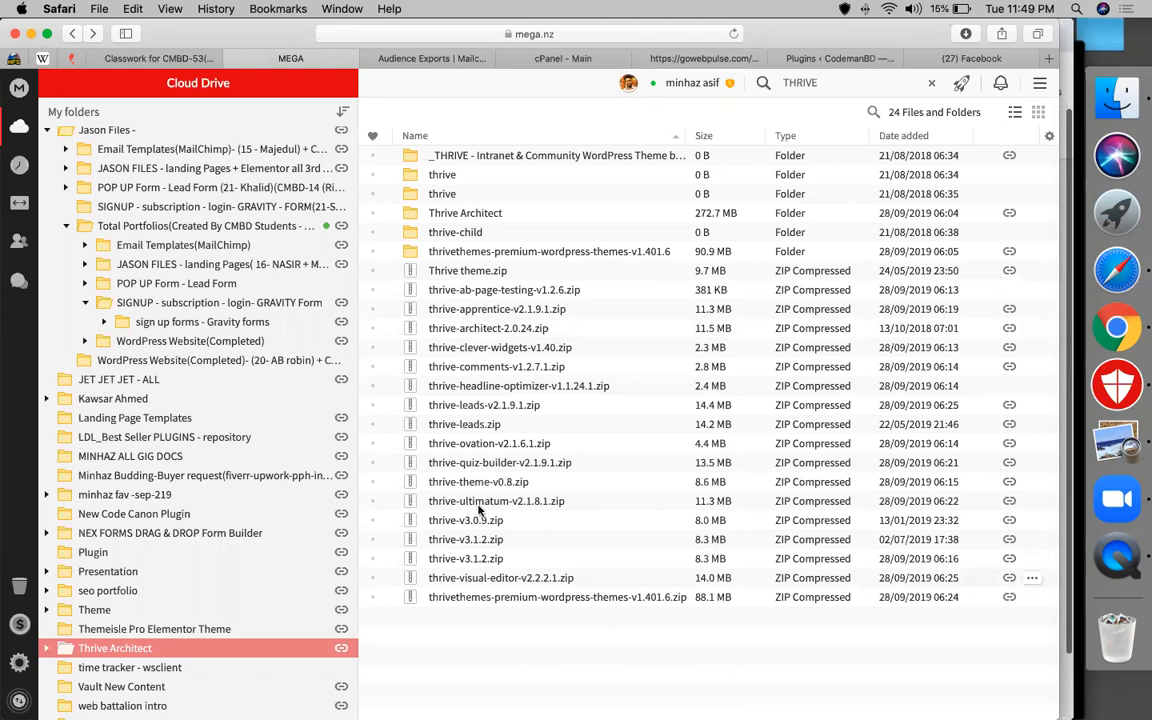
Open the Thrive Architect folder in MEGA and search the drive for THRIVE
left_click(484, 256)
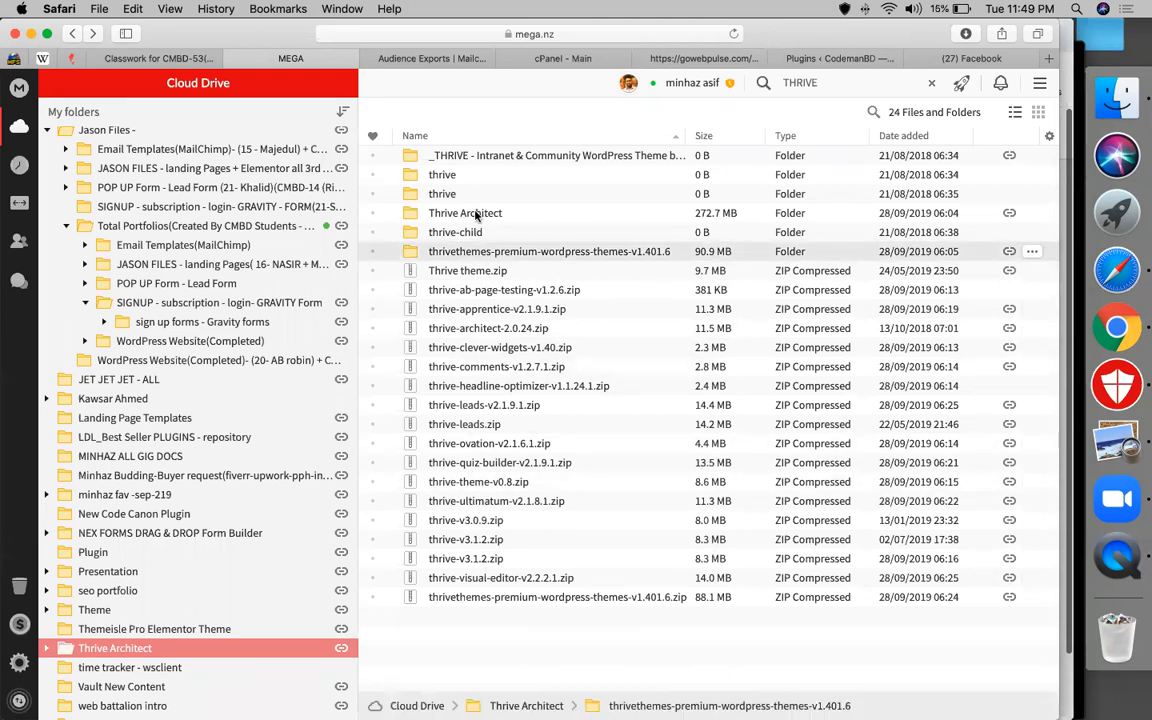
left_click(477, 216)
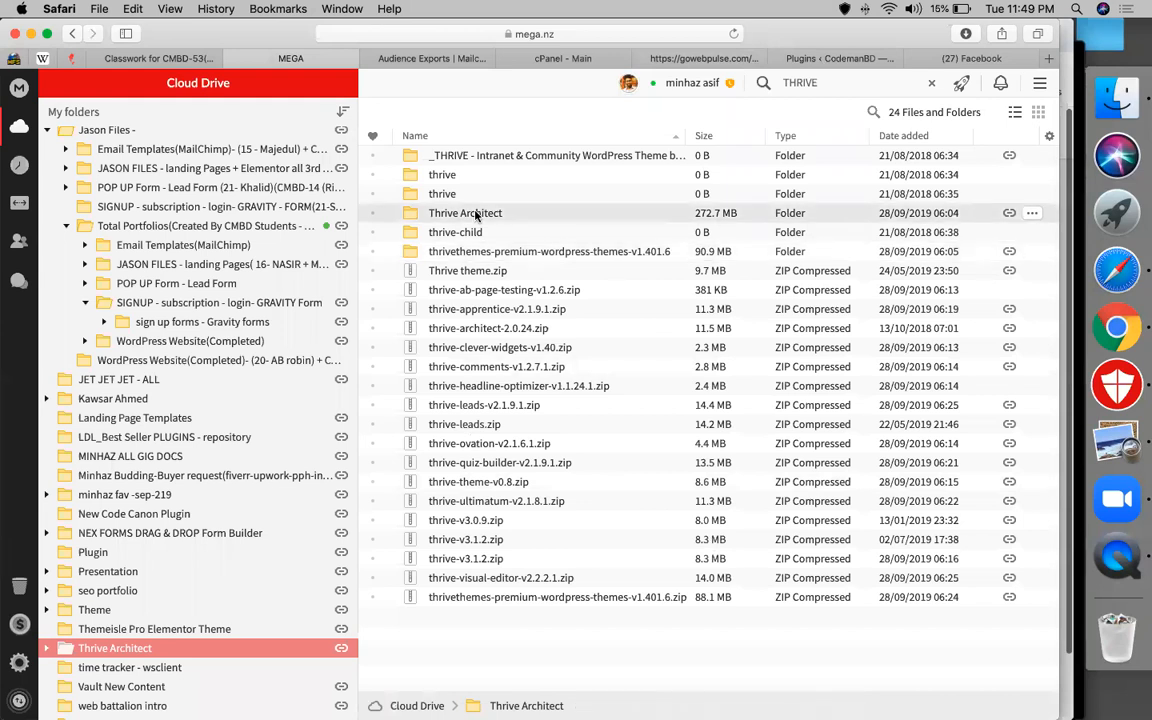
double_click(477, 215)
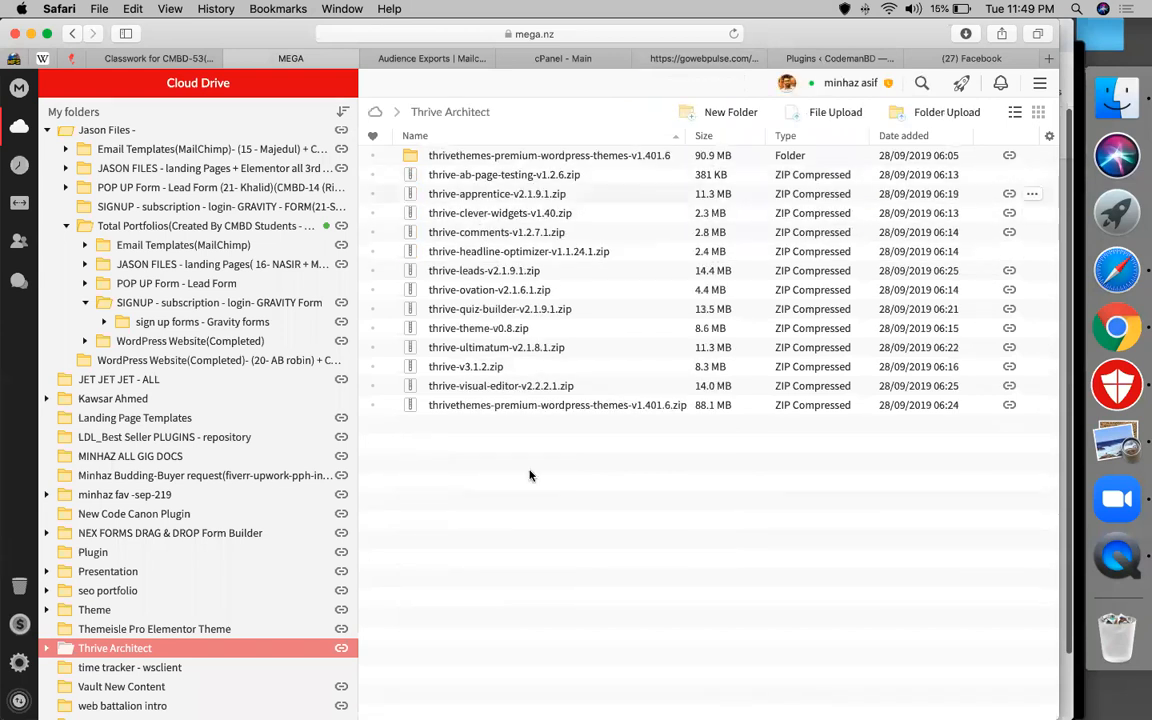
left_click(921, 83)
type("THRIVE")
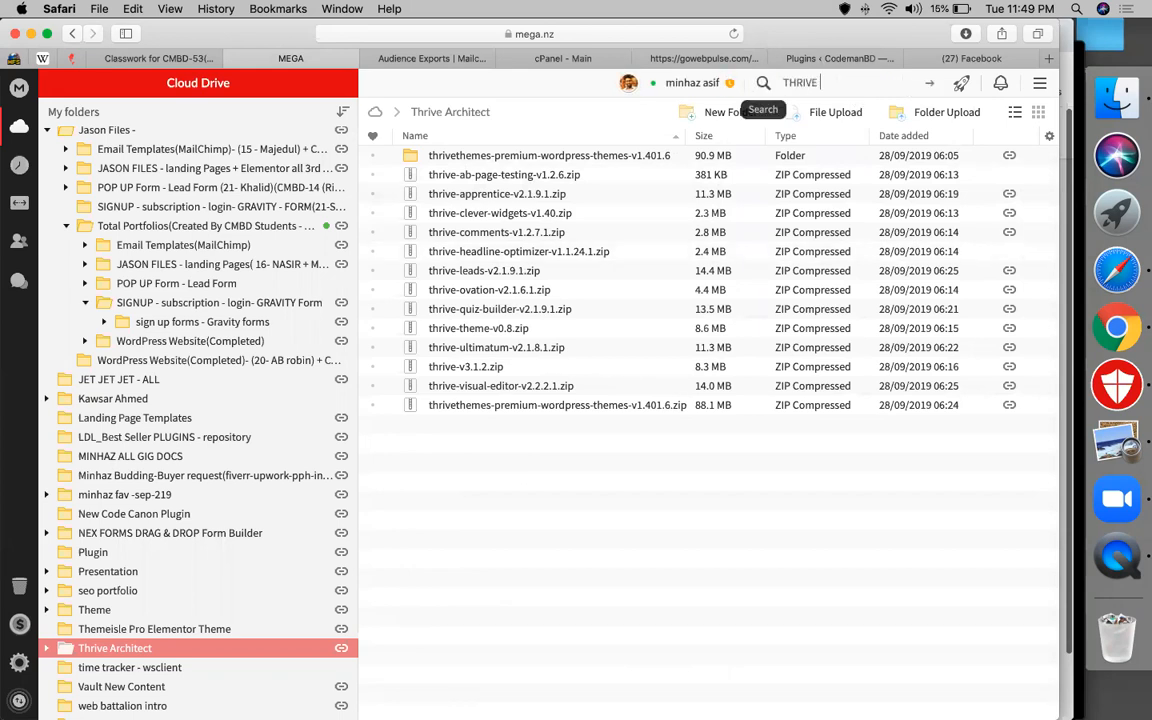
key("Return")
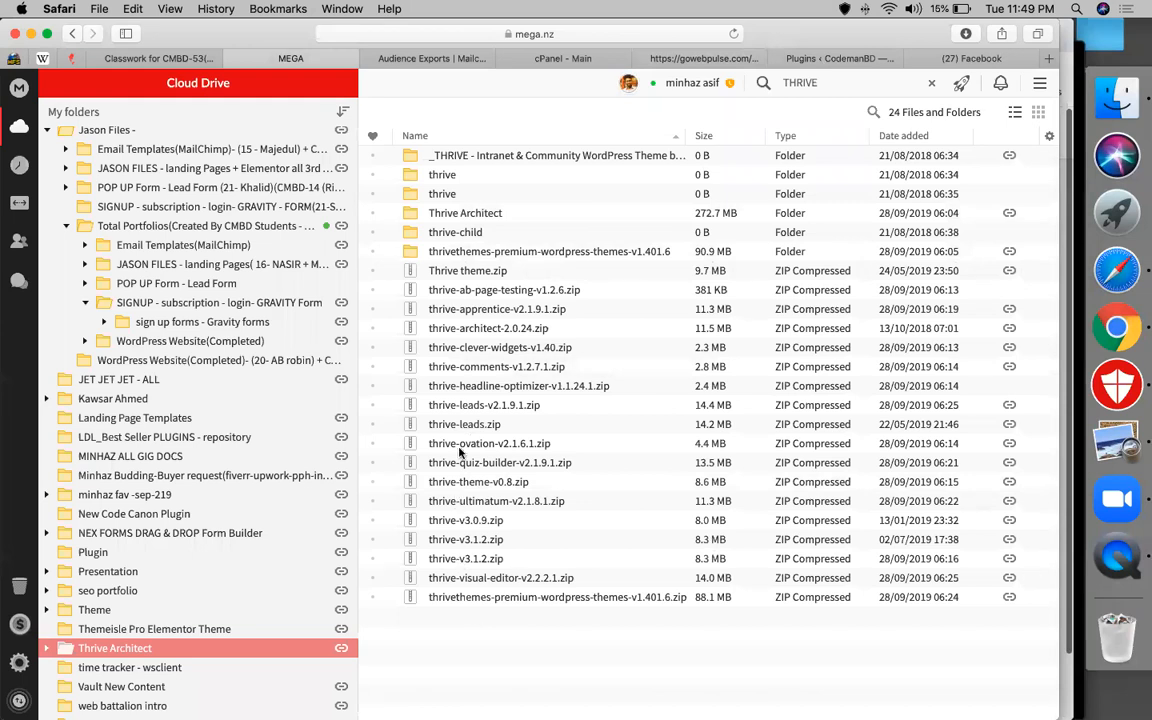
Locate thrive-architect-2.0.24.zip and start a standard download of it
left_click(473, 332)
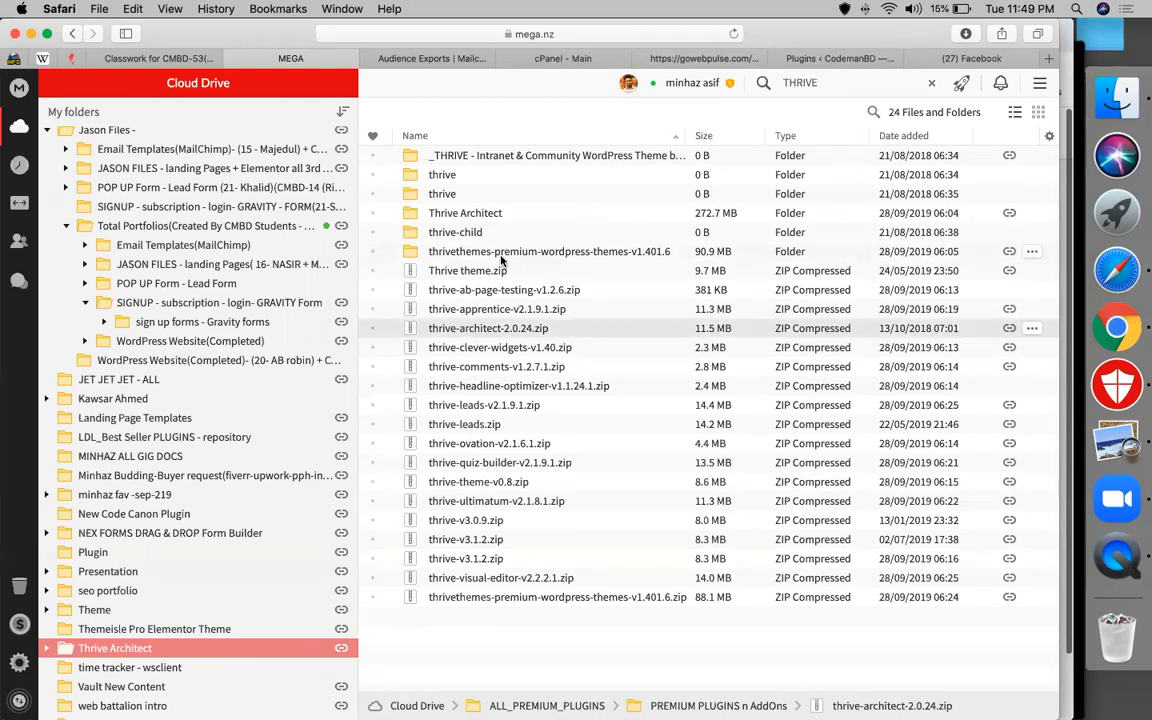
left_click(449, 218)
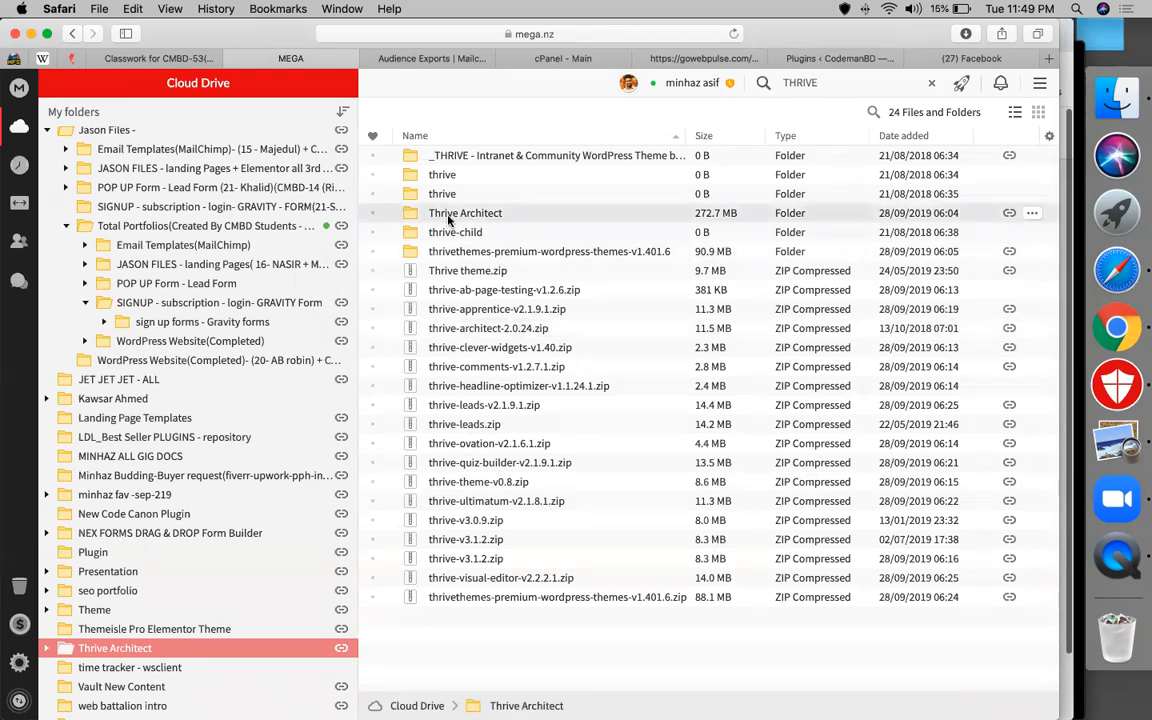
double_click(449, 220)
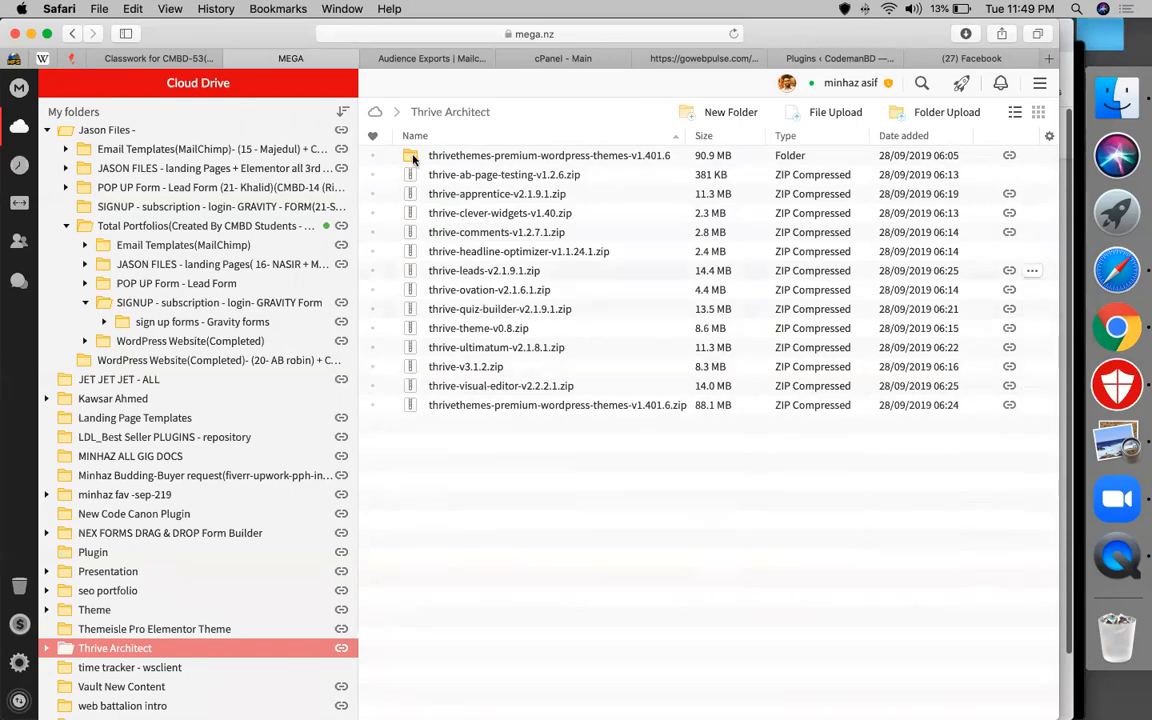
left_click(165, 653)
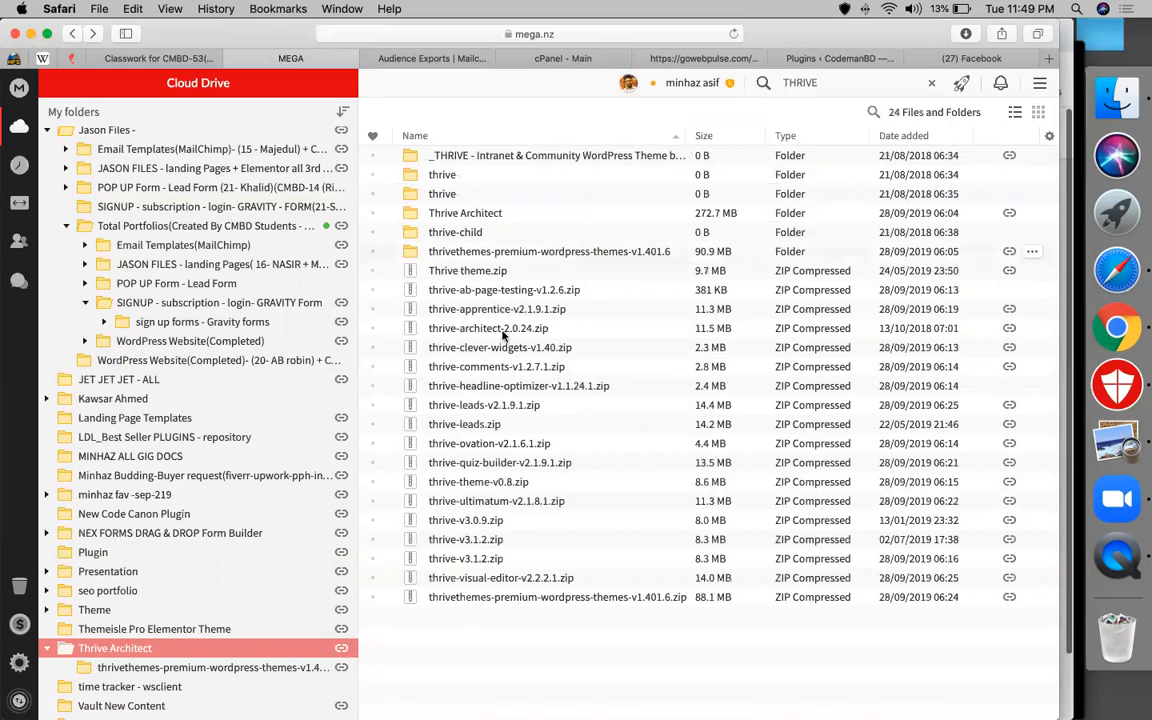
left_click(501, 330)
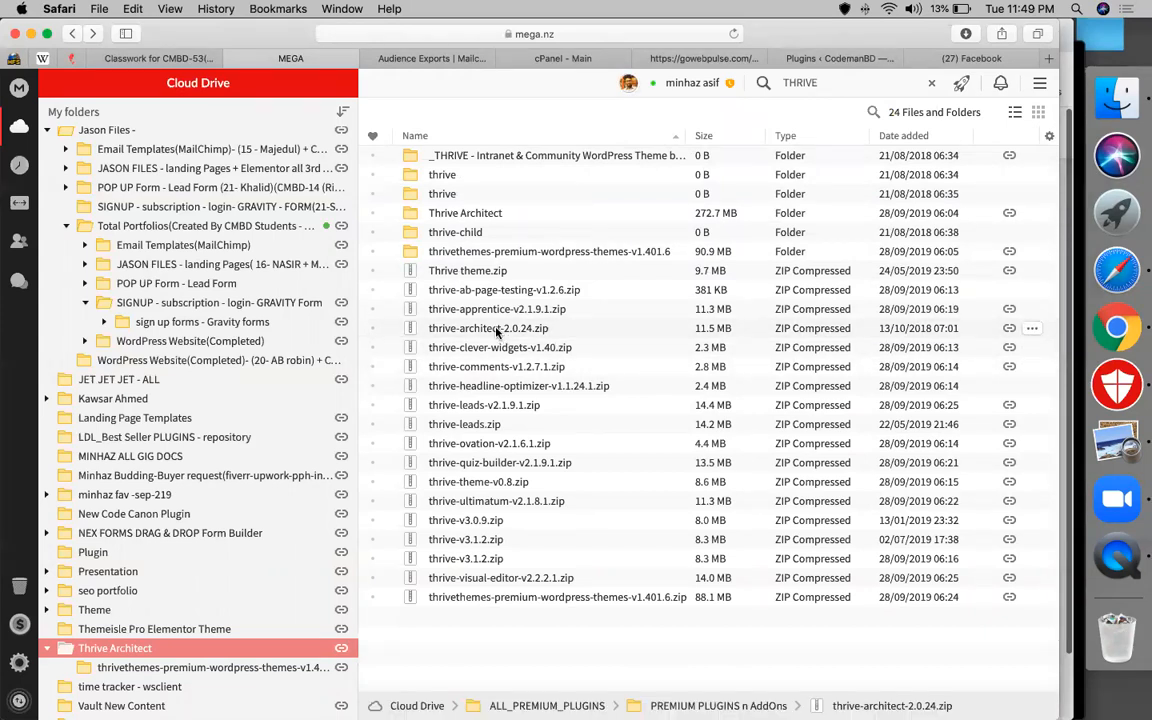
right_click(496, 330)
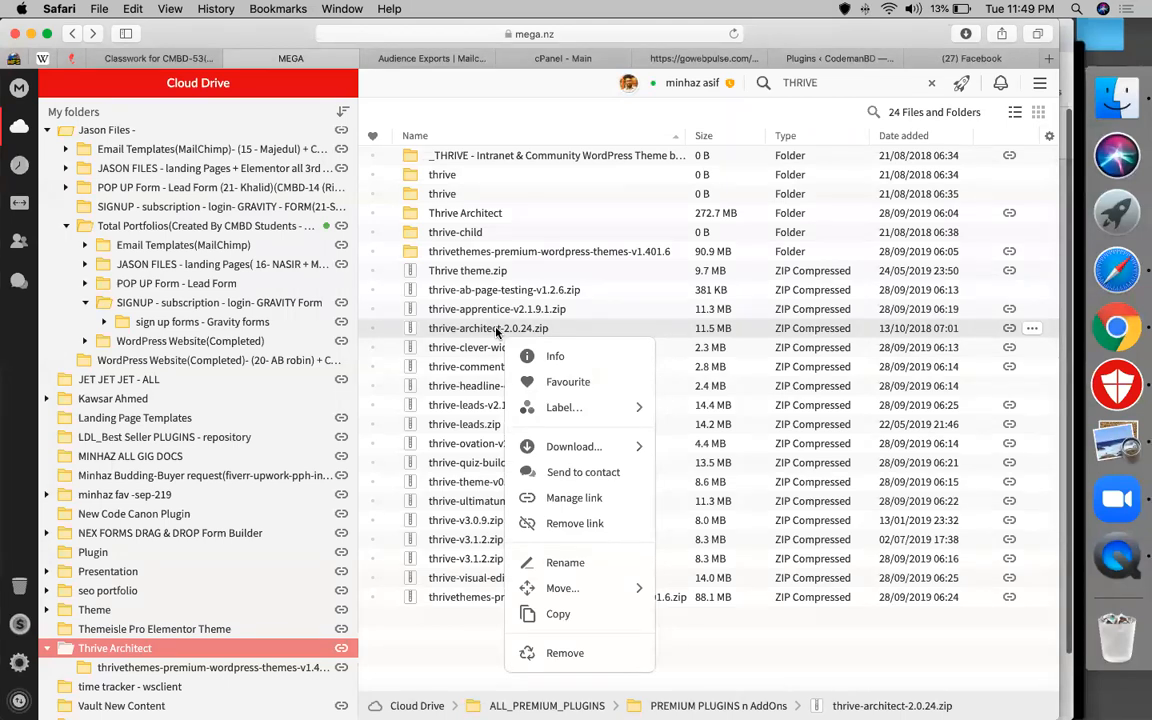
left_click(580, 449)
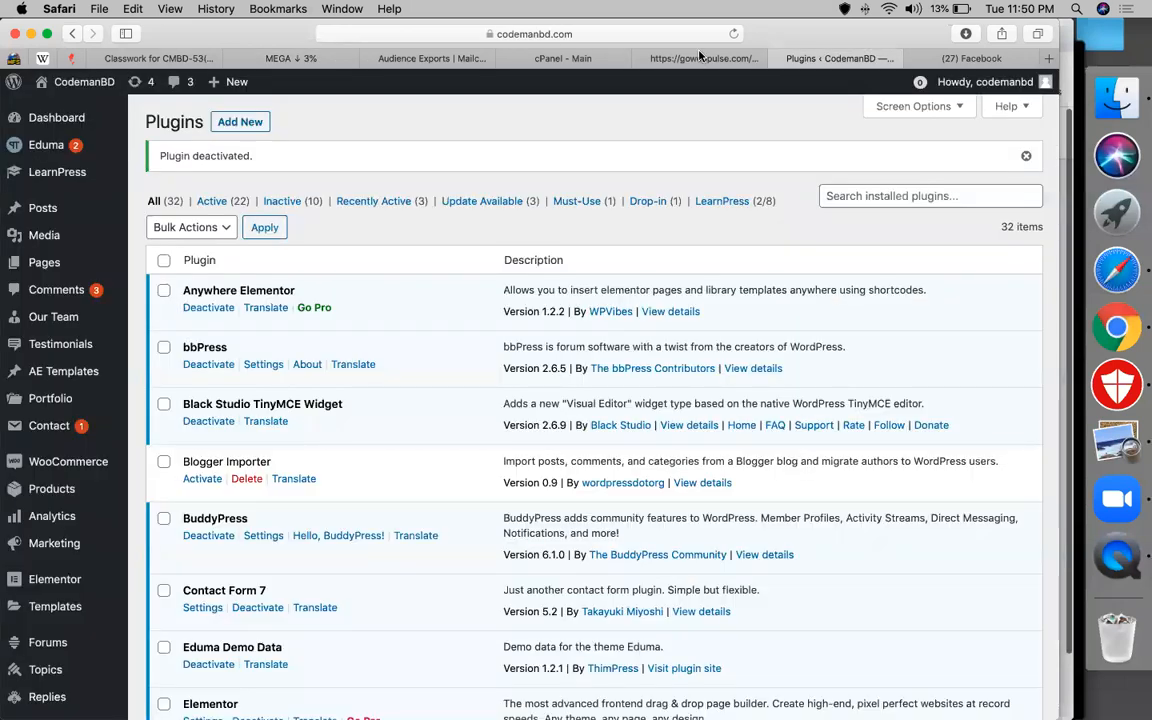
left_click(700, 58)
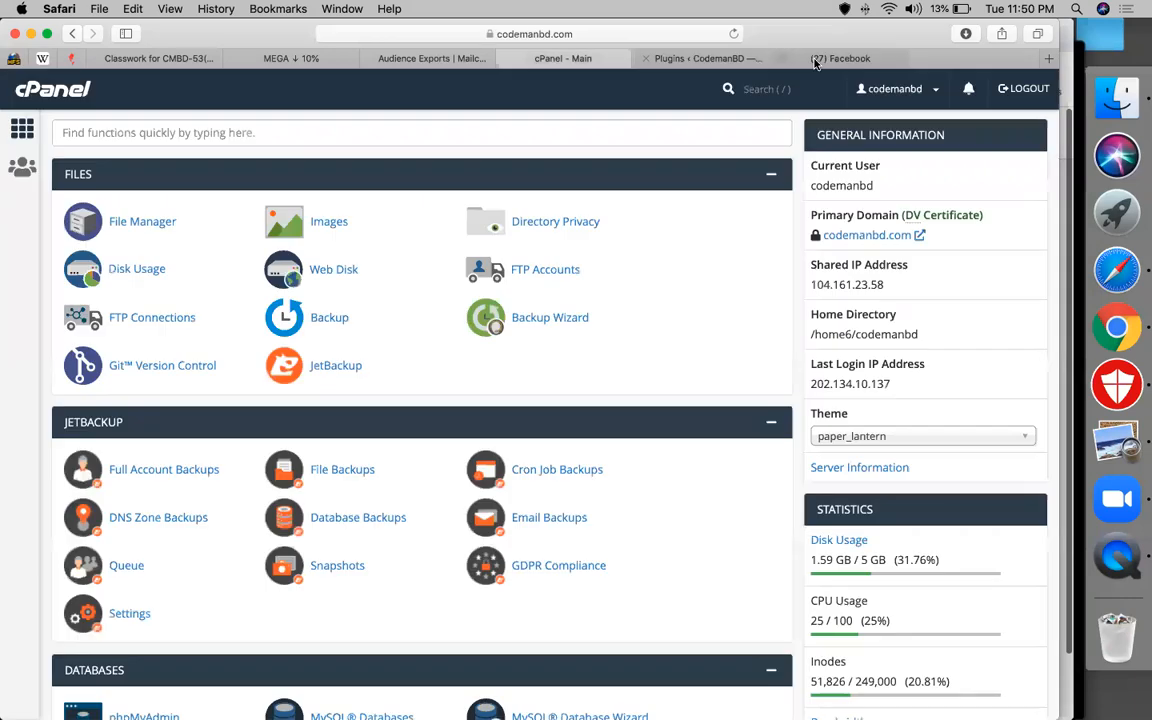
Close the gowebpulse.com tab and load thrivethemes.com in the cPanel tab
left_click(817, 61)
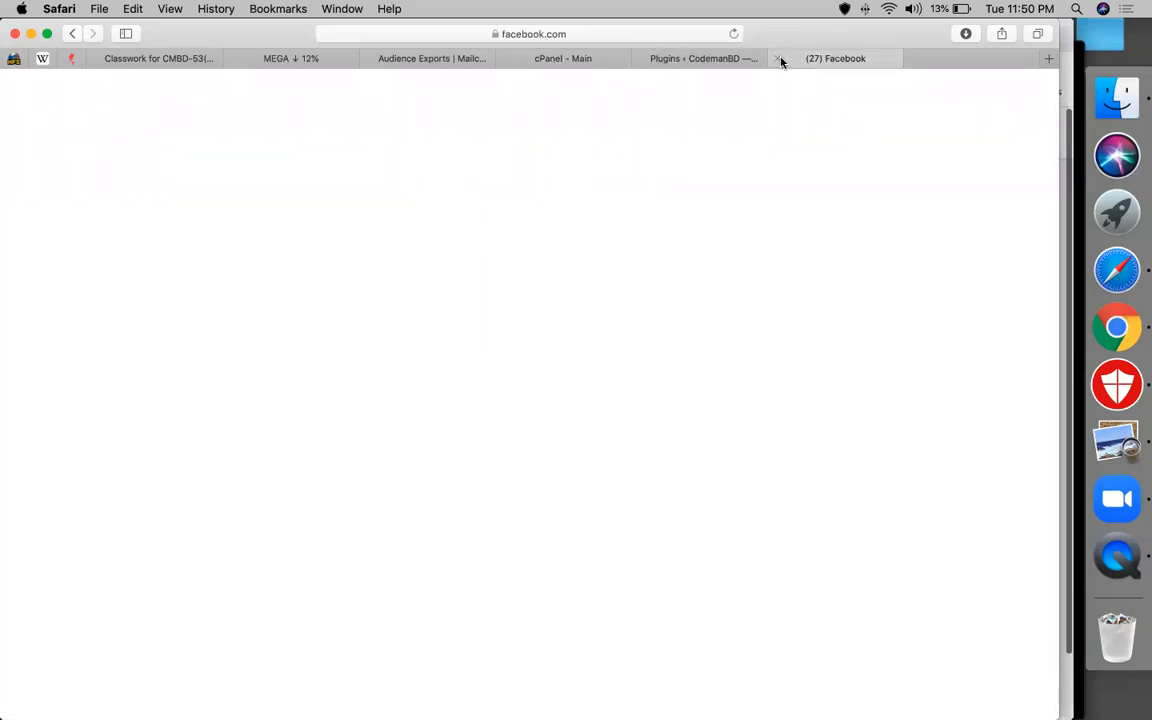
left_click(732, 58)
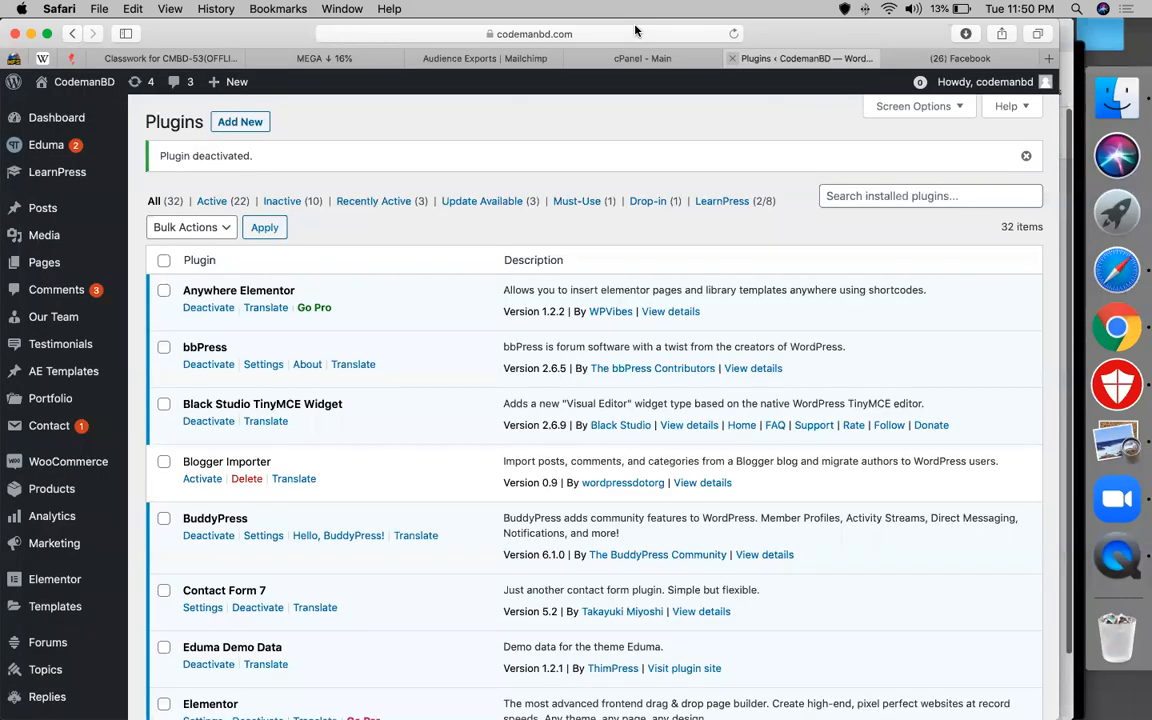
left_click(615, 34)
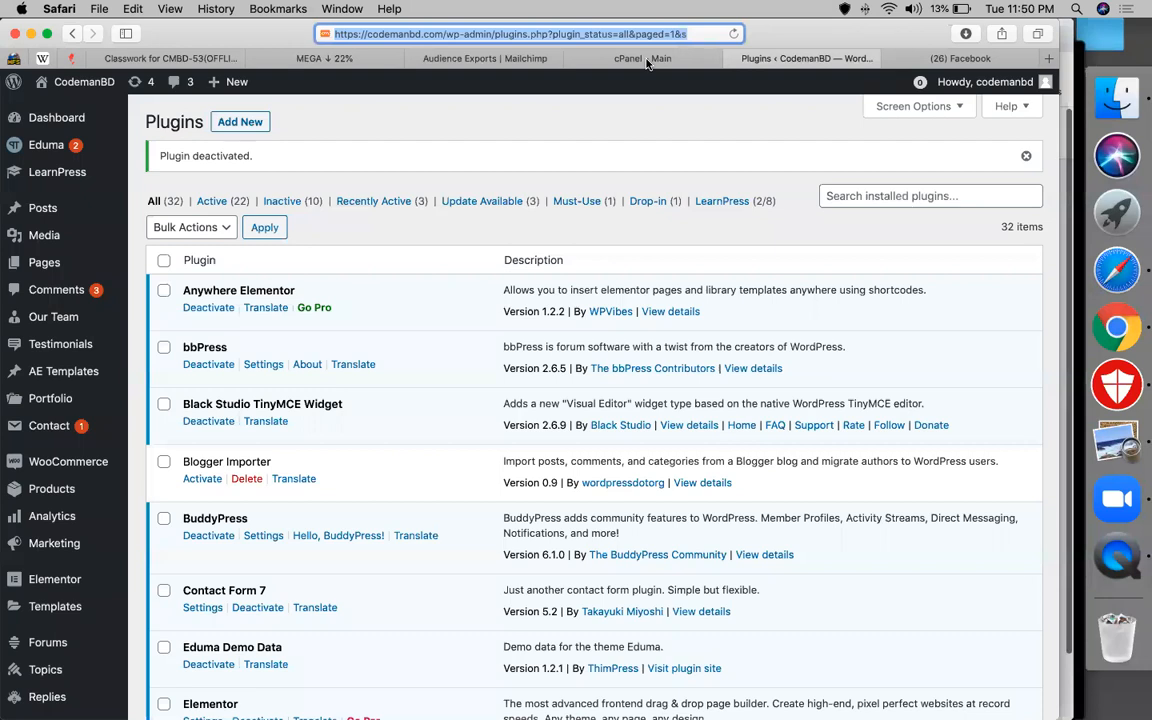
left_click(644, 59)
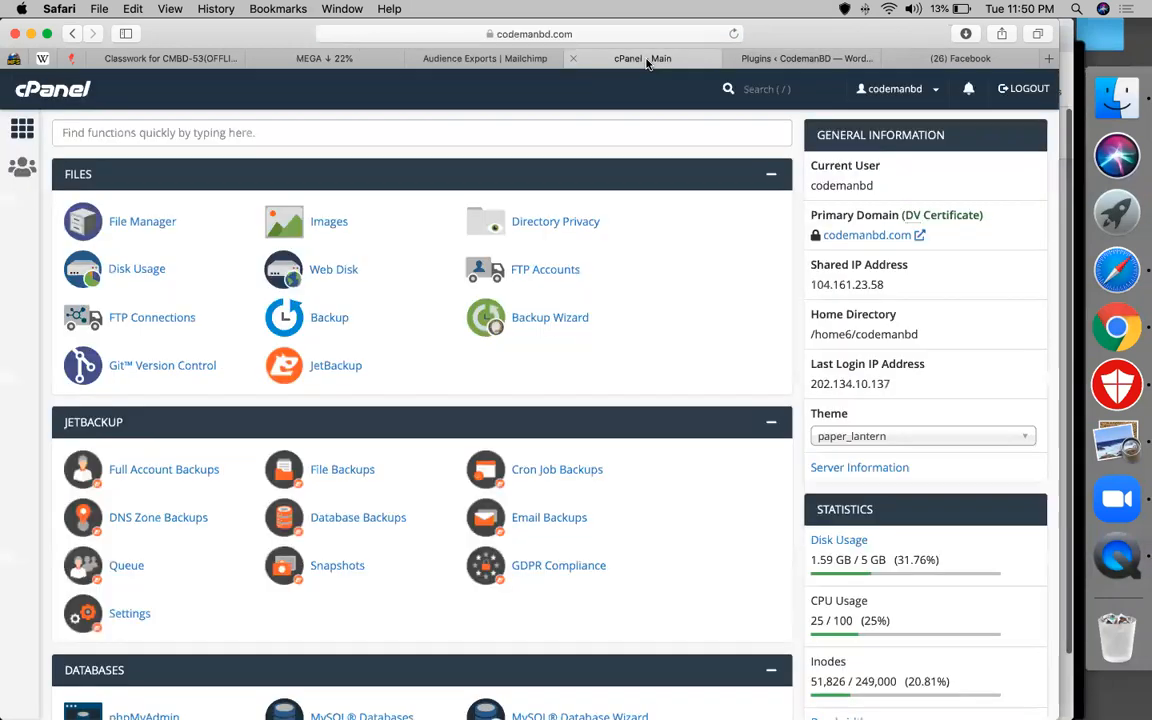
left_click(579, 33)
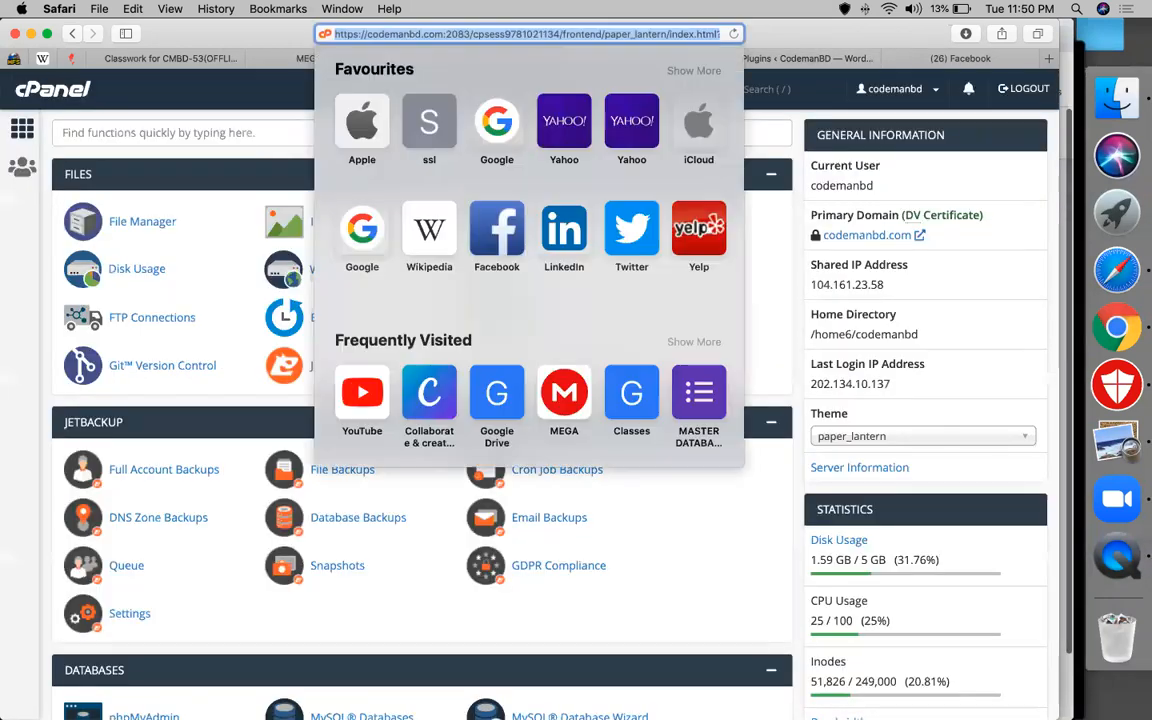
type("THER")
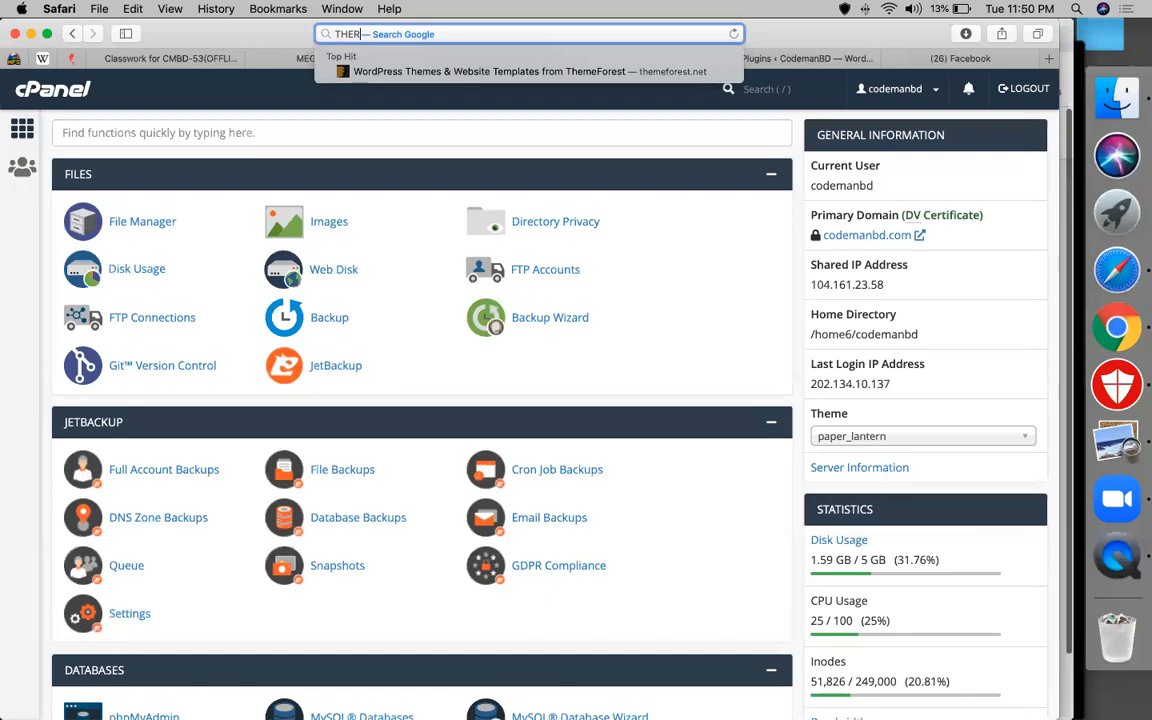
key("BackSpace")
key("BackSpace")
type("RIVETHEMES.")
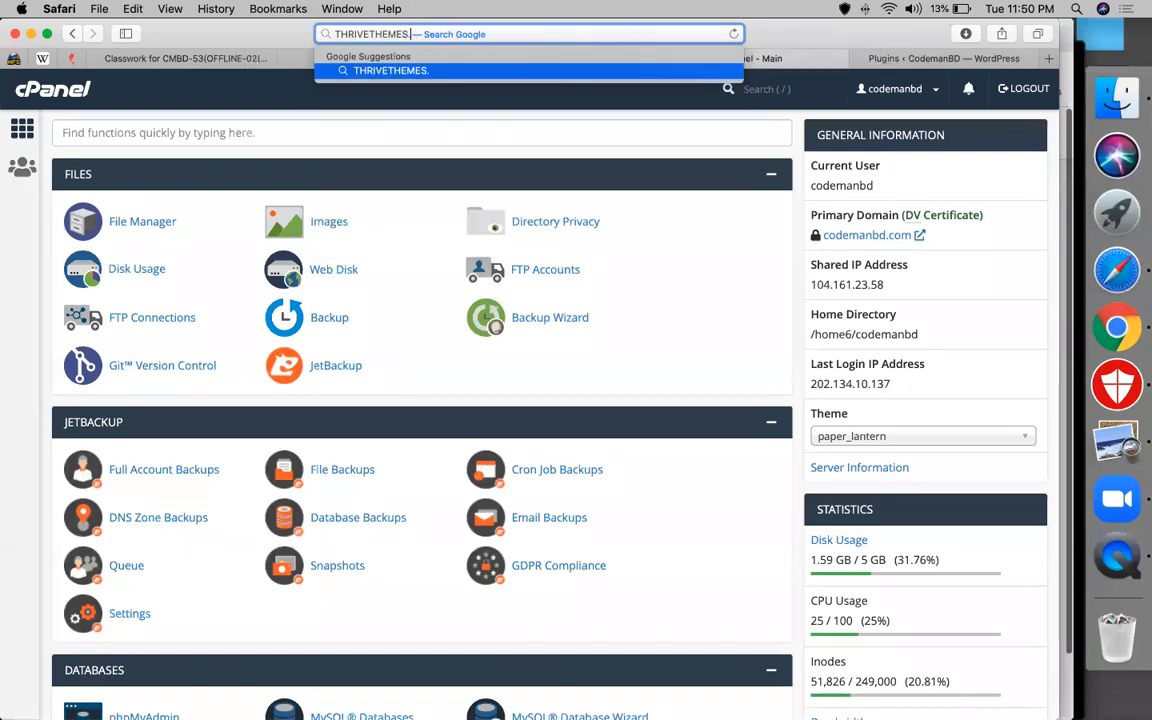
type("COM")
key("Return")
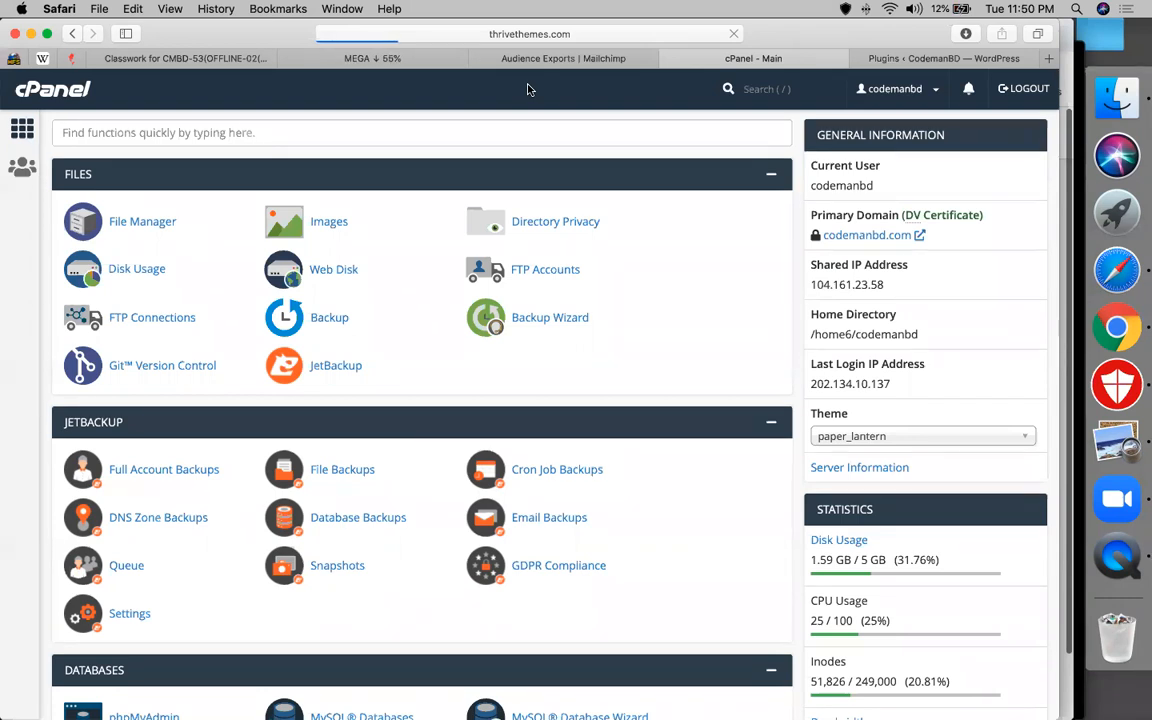
Close the Mailchimp exports tab, check the MEGA download, and return to the Thrive Themes site
left_click(587, 60)
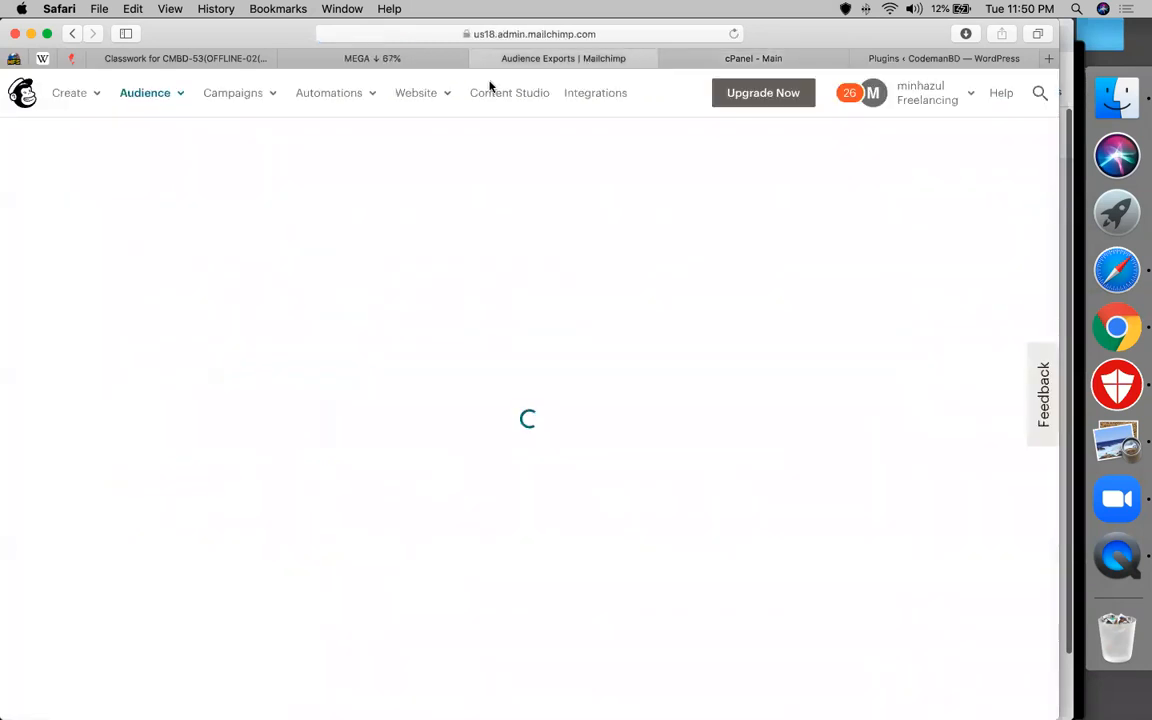
left_click(478, 58)
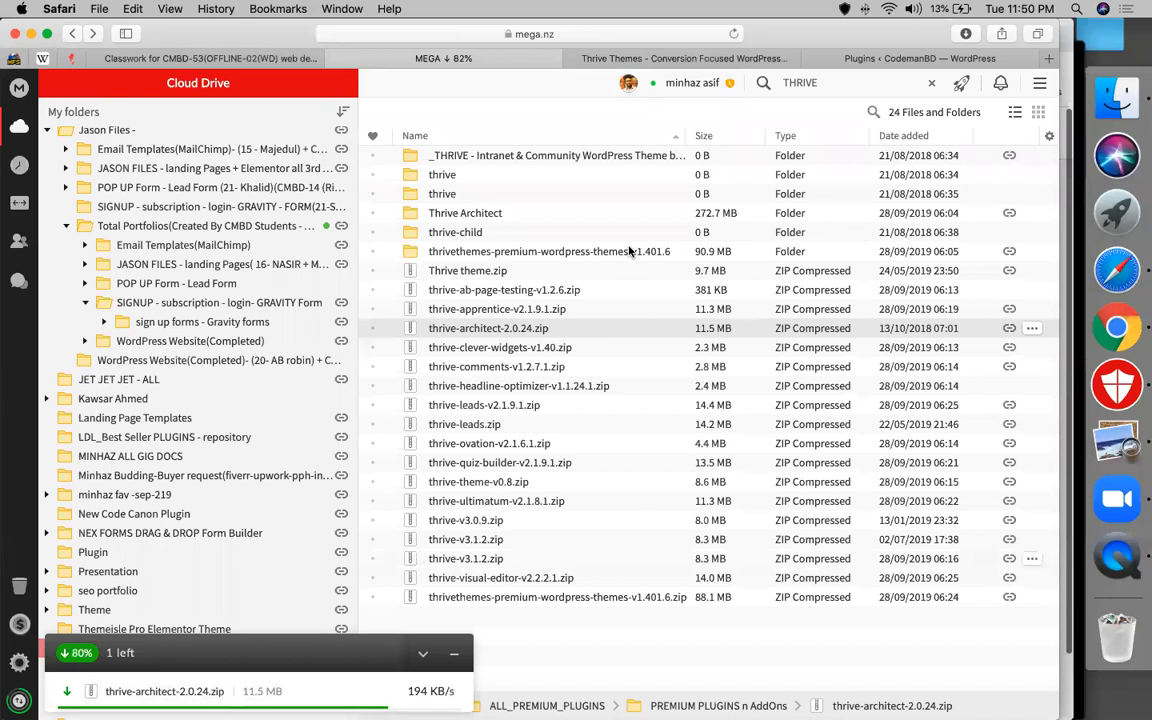
left_click(629, 251)
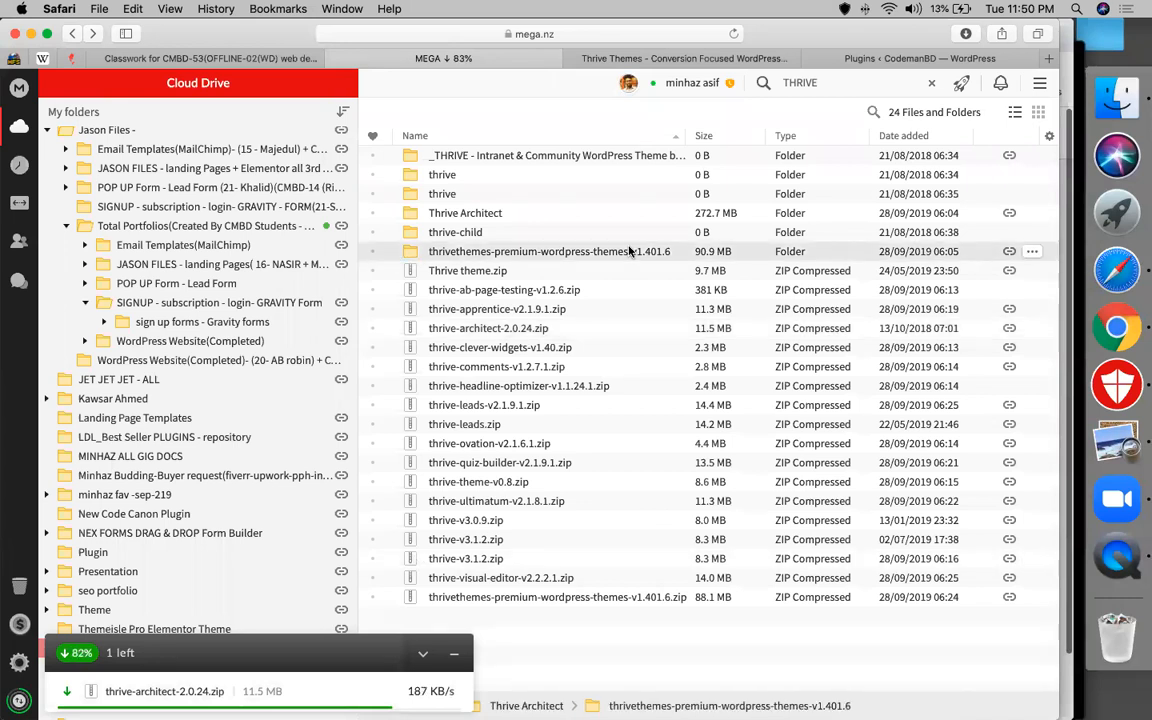
left_click(690, 60)
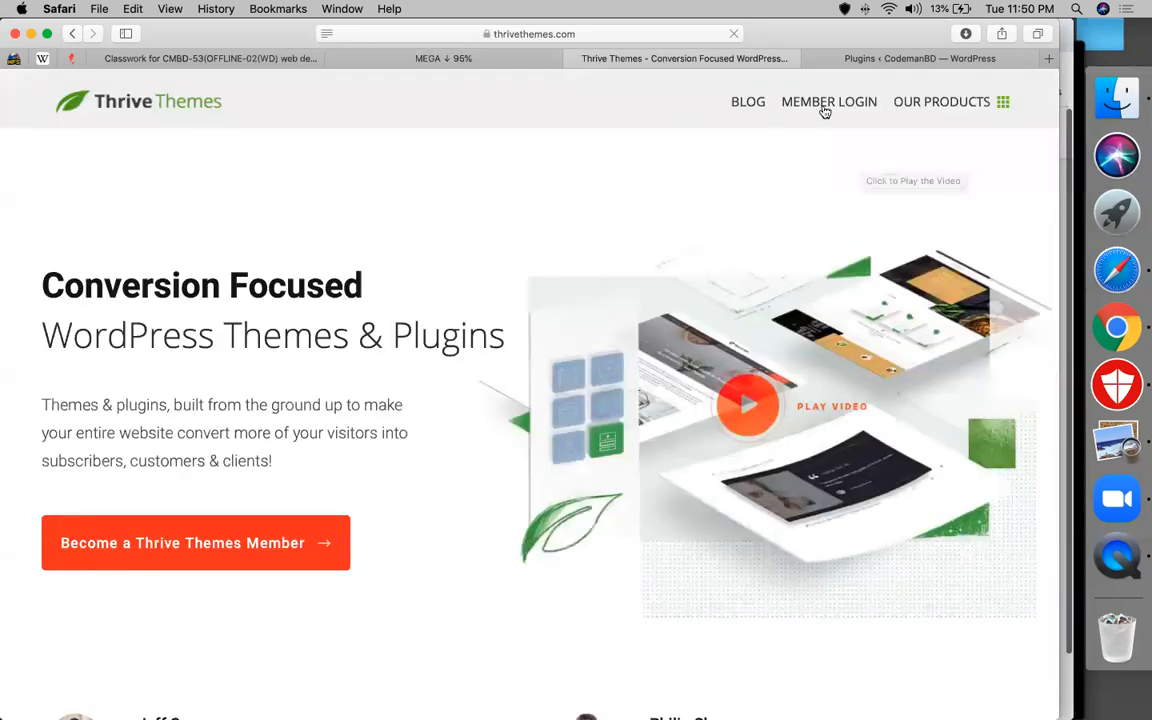
Open the Thrive Themes member login and submit the account e-mail and password
left_click(825, 110)
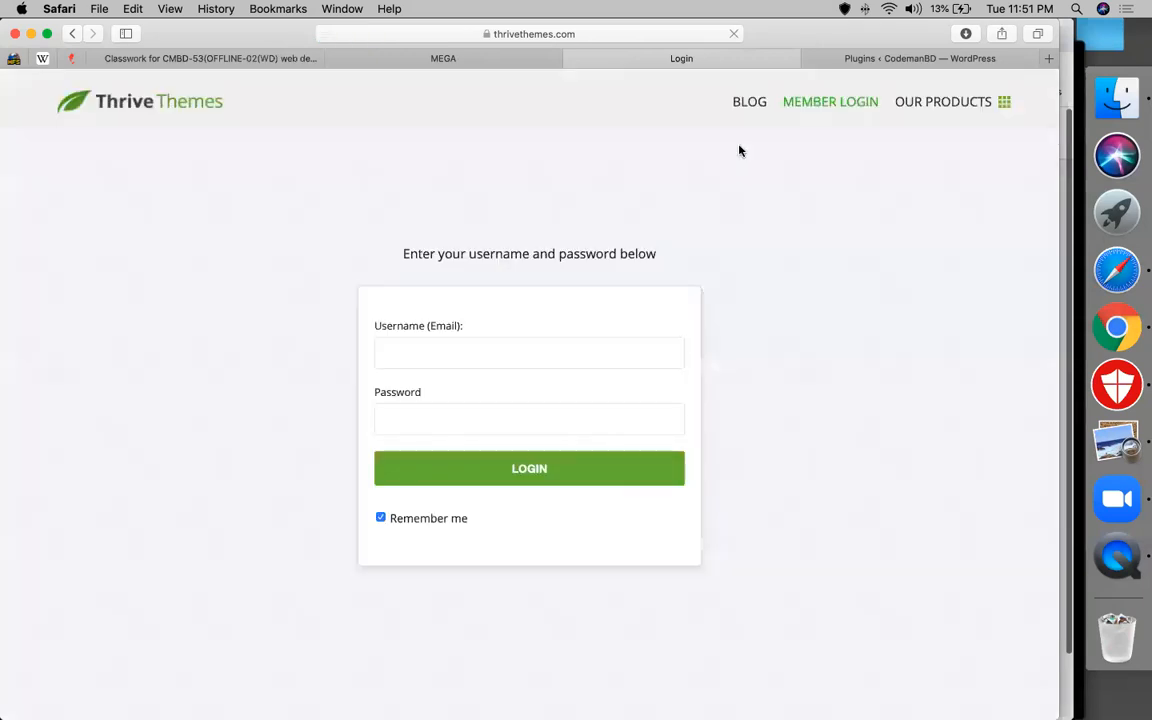
left_click(453, 355)
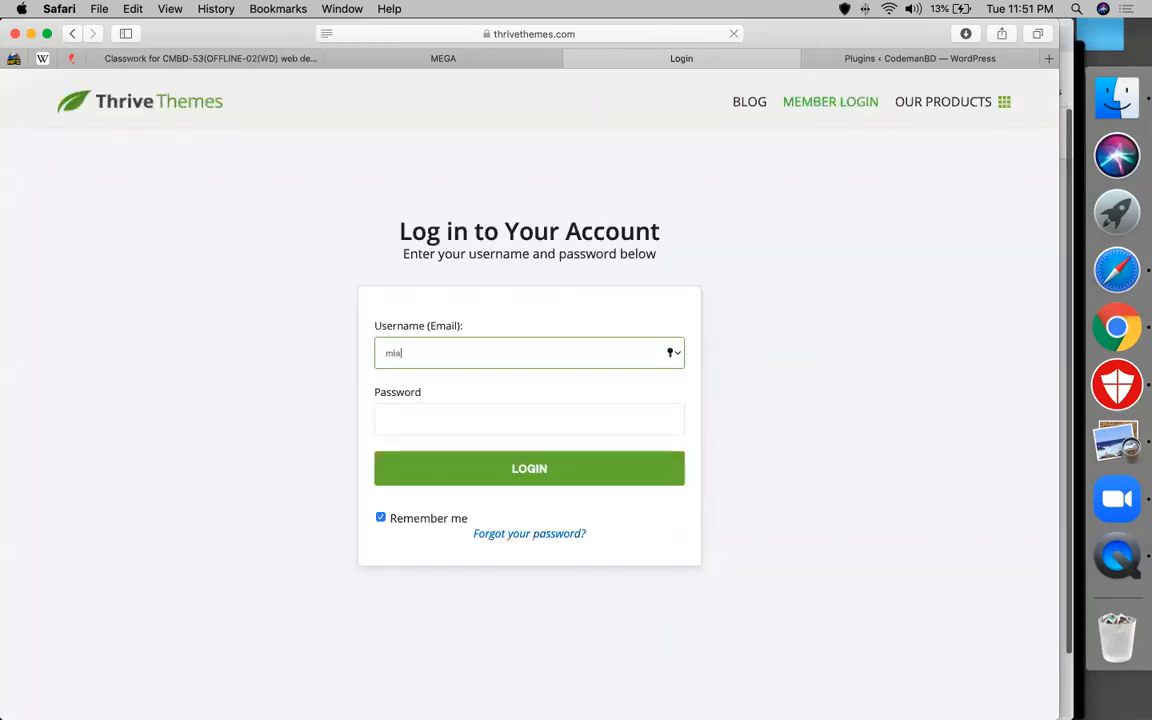
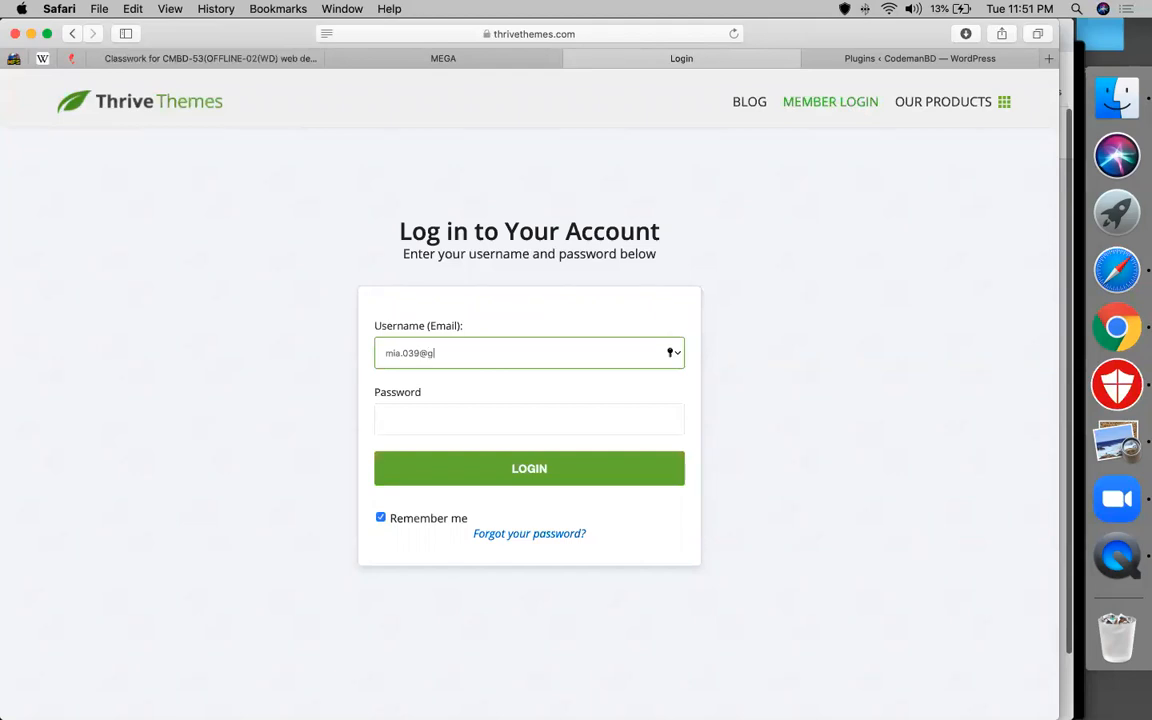
key("Tab")
type("•••••••••")
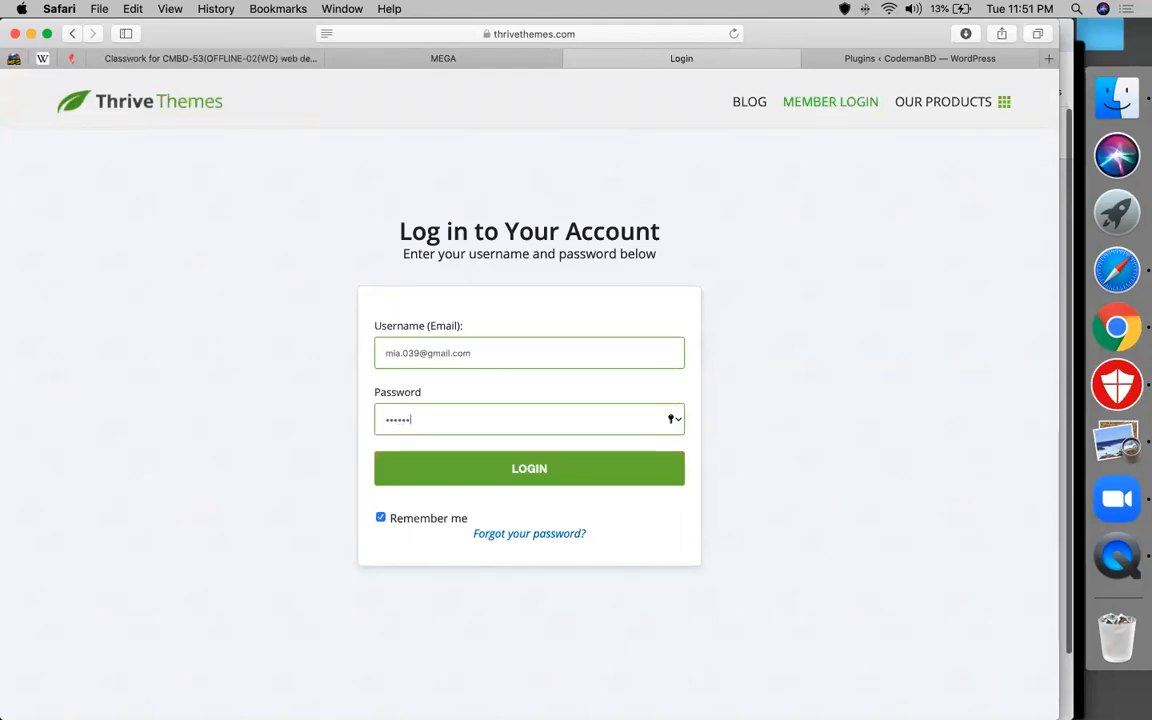
type("••••••")
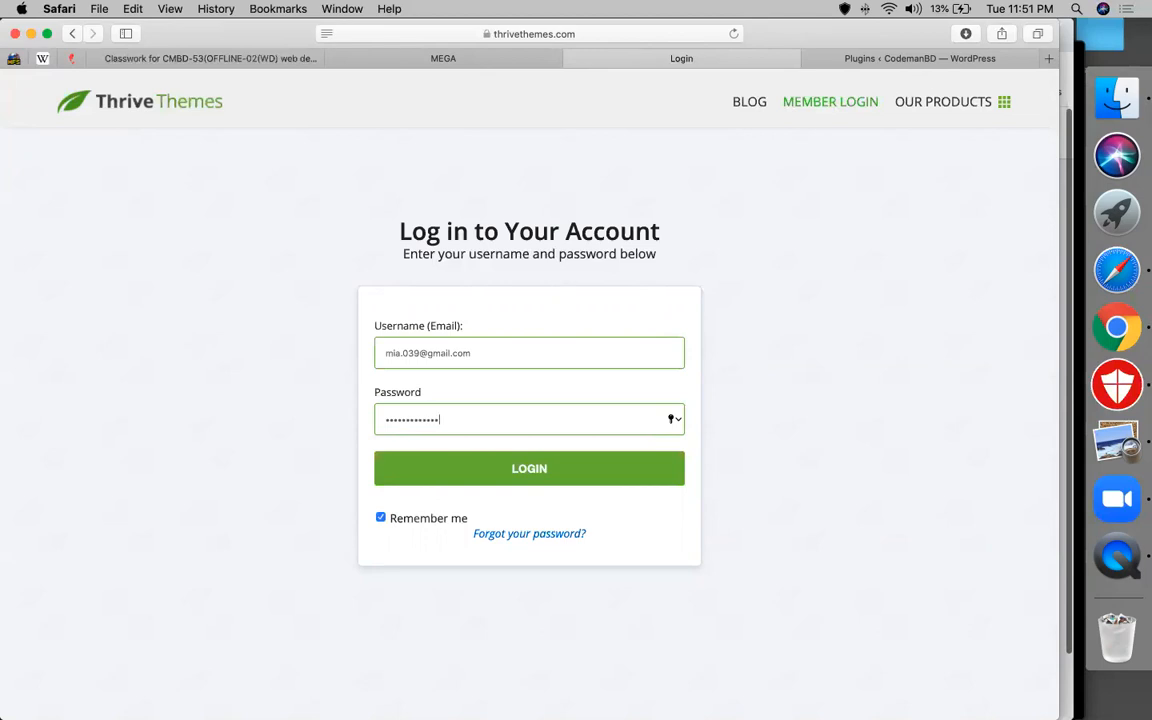
key("Return")
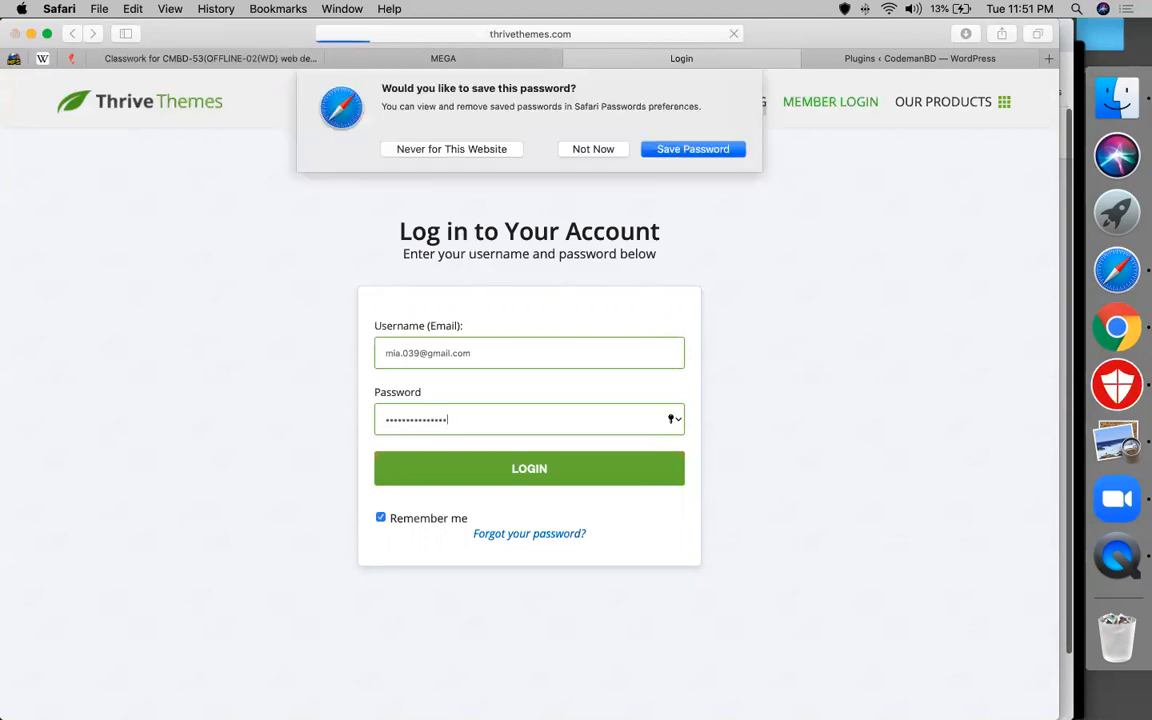
left_click(693, 149)
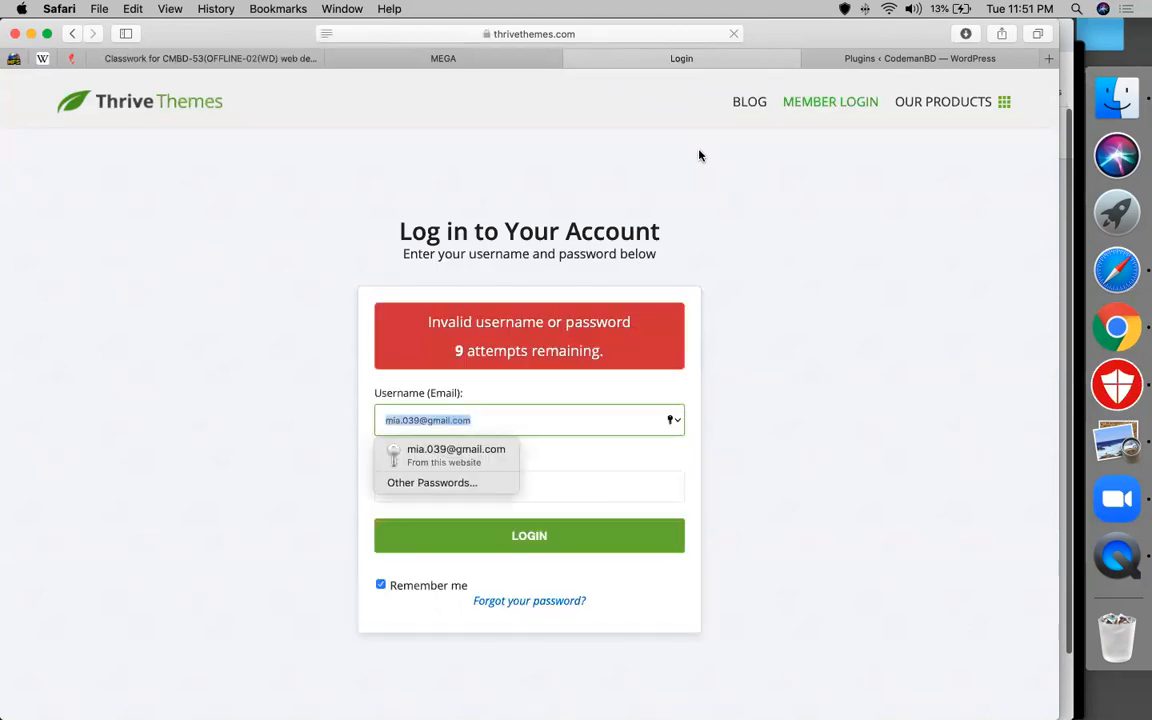
Fix the e-mail, re-enter the password and submit the login again
left_click(614, 427)
left_click(622, 473)
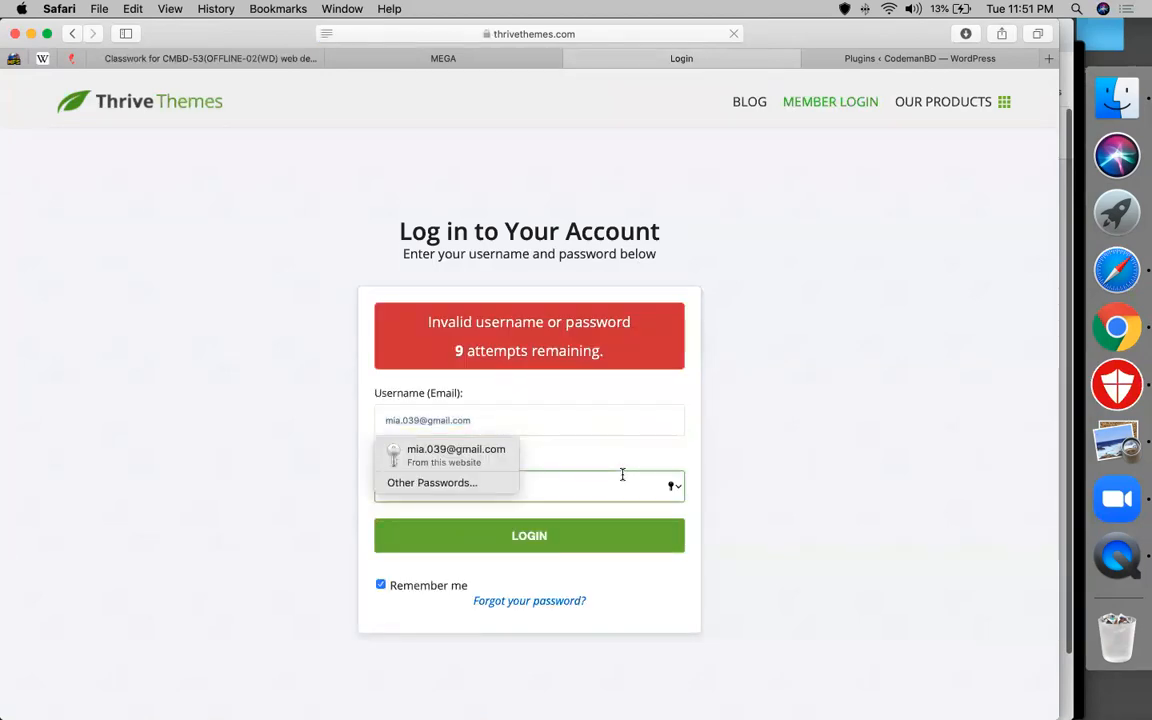
type("a")
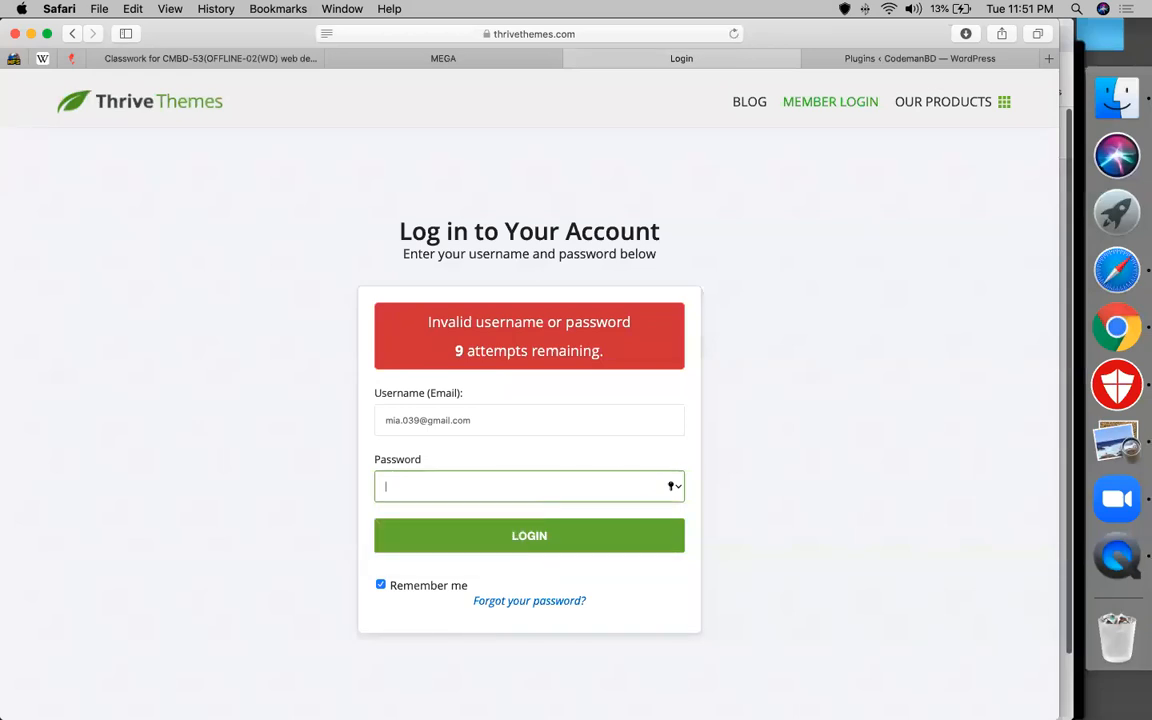
left_click(622, 429)
type("M")
key("BackSpace")
left_click(545, 477)
type("••••••••••••••")
left_click(608, 539)
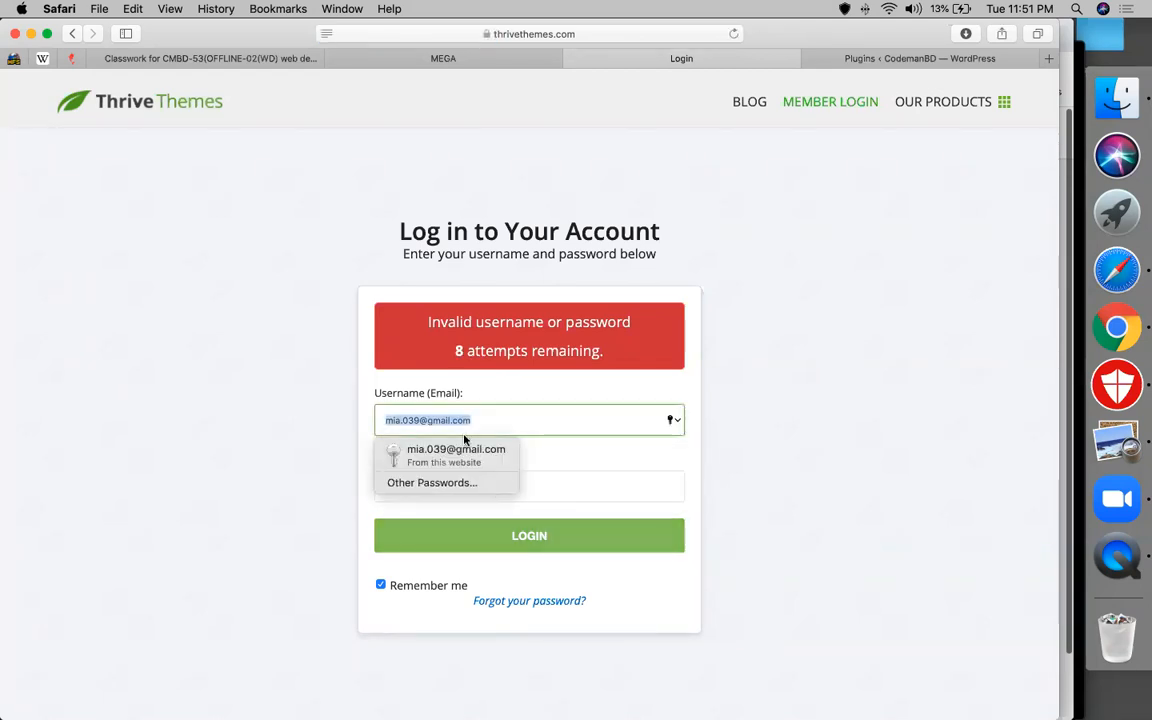
Correct the e-mail once more, retype the password and resubmit, declining to save the password
left_click(416, 420)
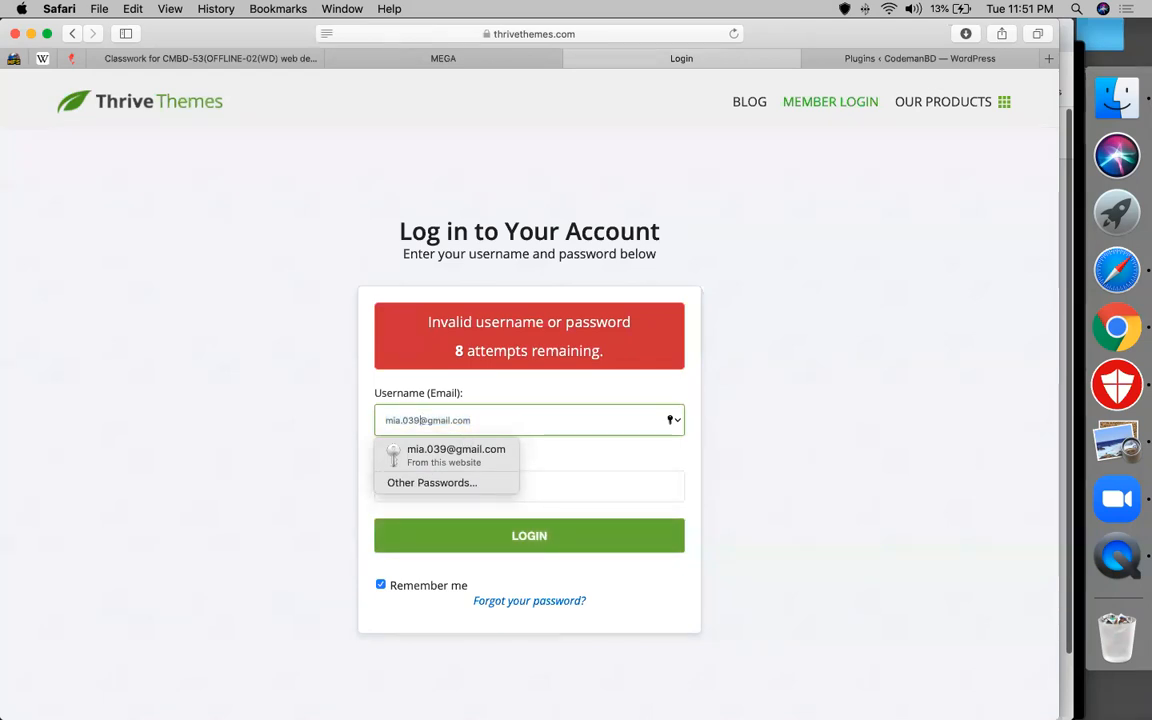
type("93")
left_click(429, 469)
type("•••••••••••••")
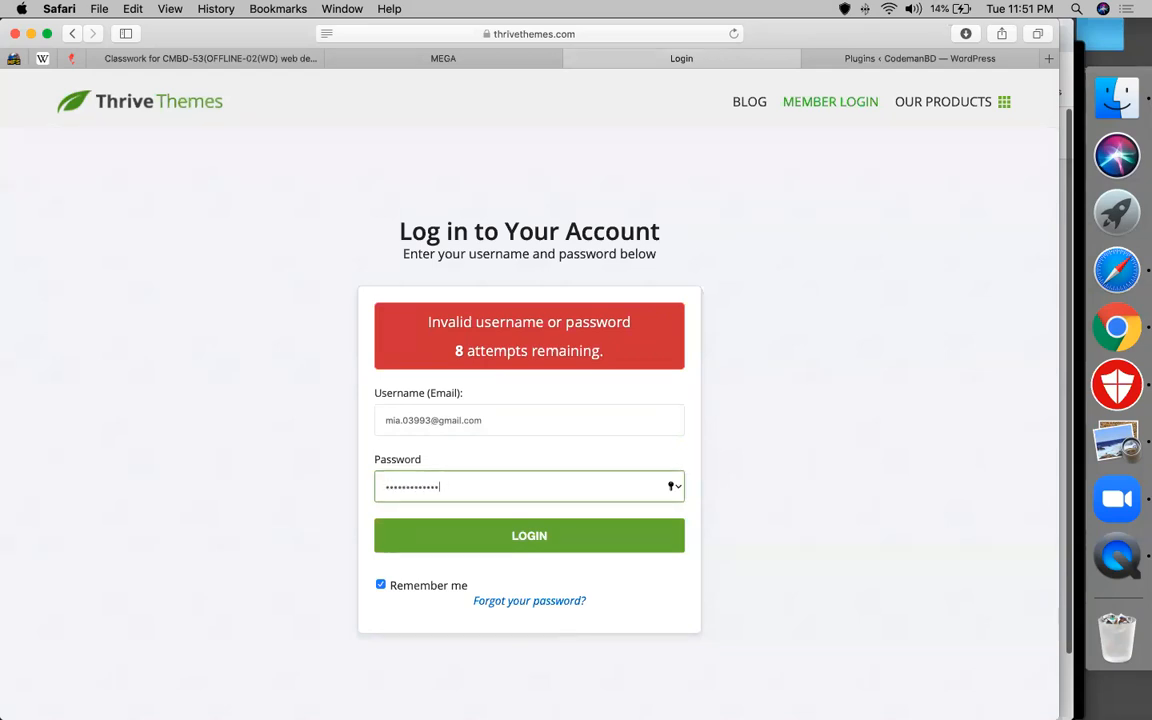
type("••")
key("Return")
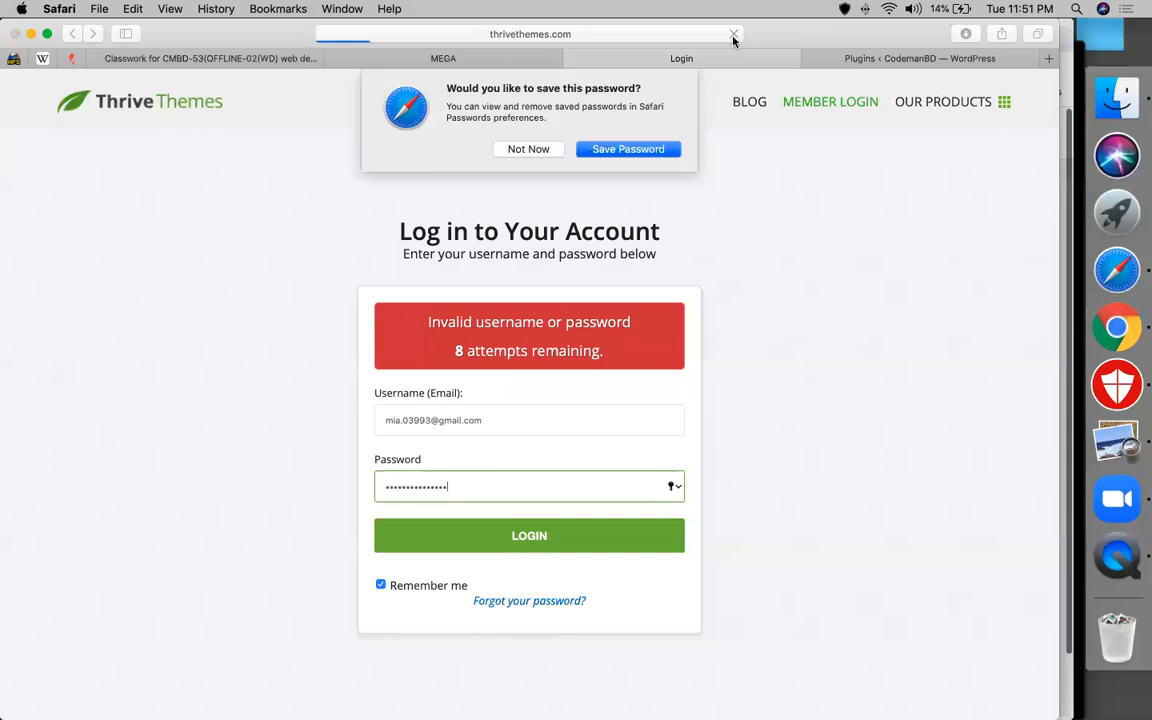
left_click(512, 149)
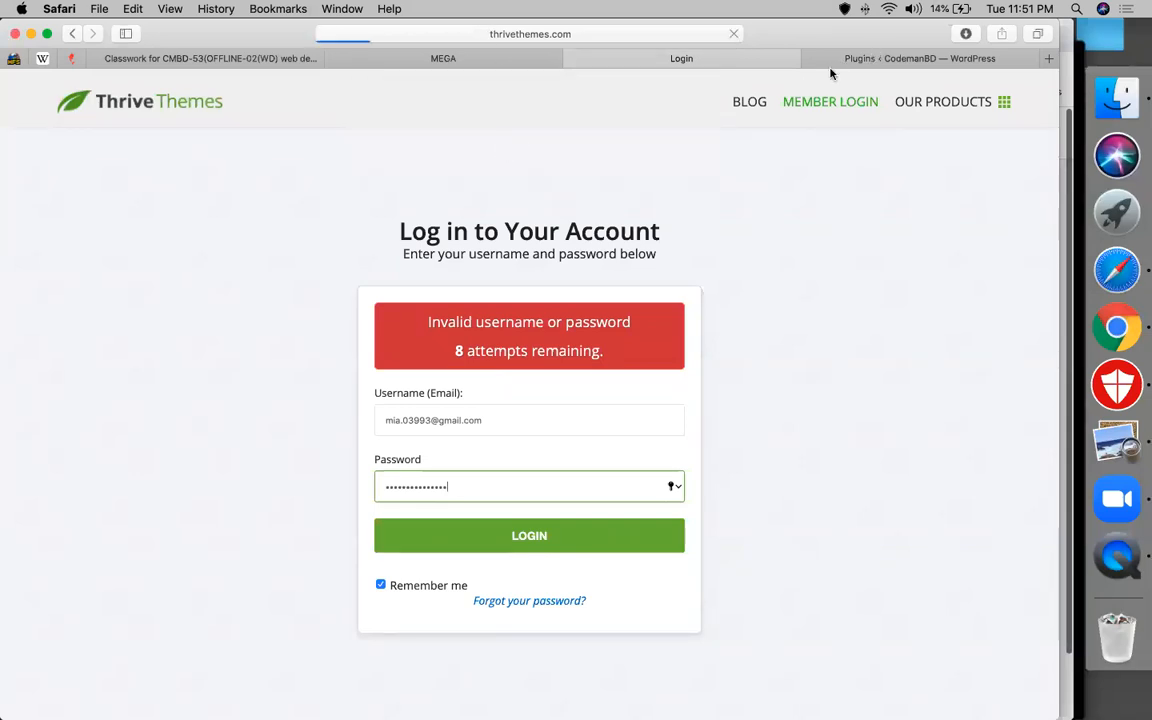
left_click(830, 58)
On codemanbd.com's Add Plugins page, upload thrive-architect-2.0.24.zip and choose Install Now
left_click(216, 126)
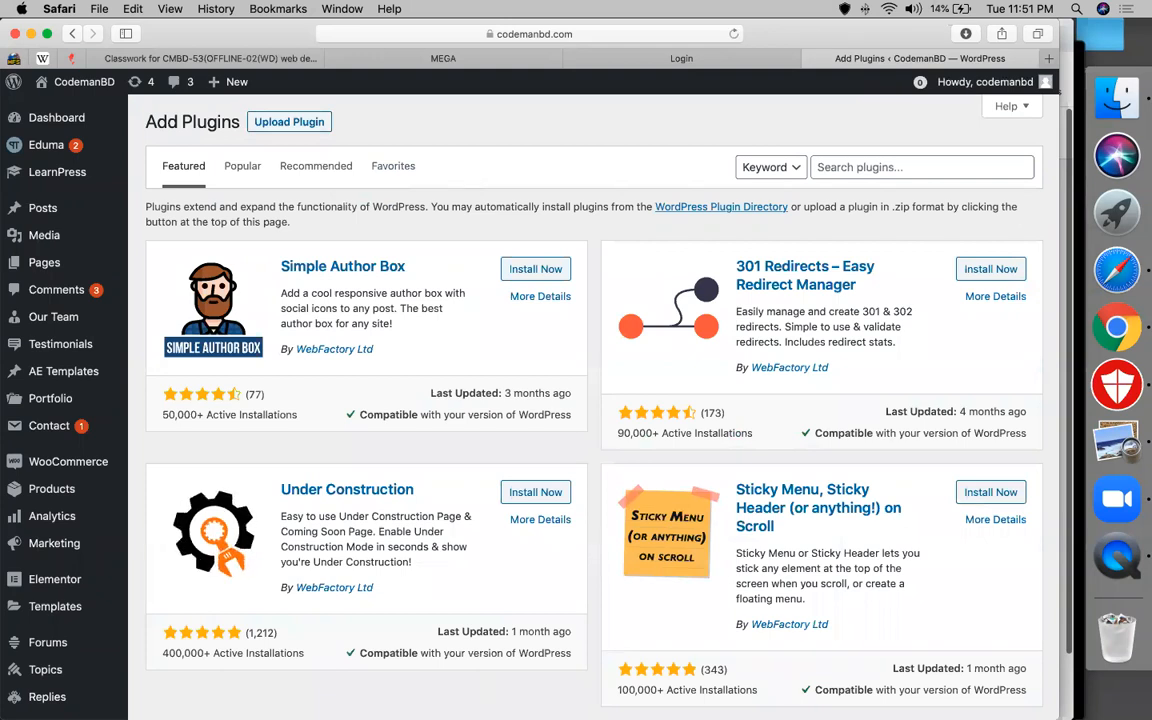
left_click(289, 123)
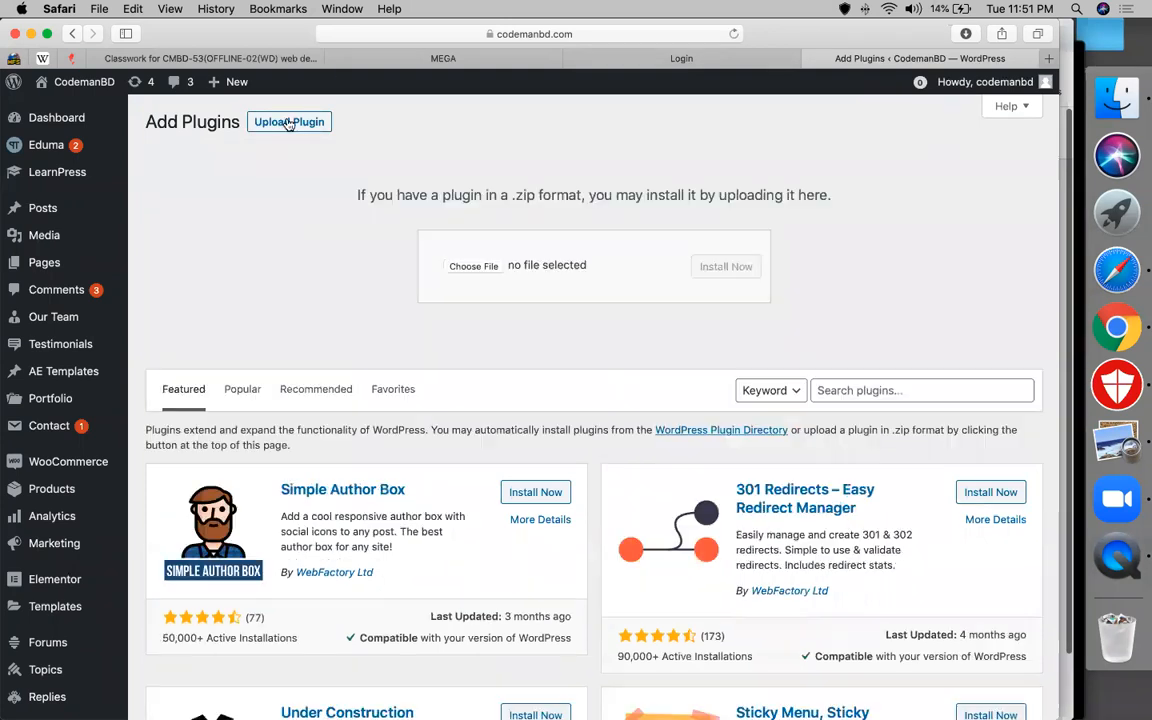
left_click(487, 268)
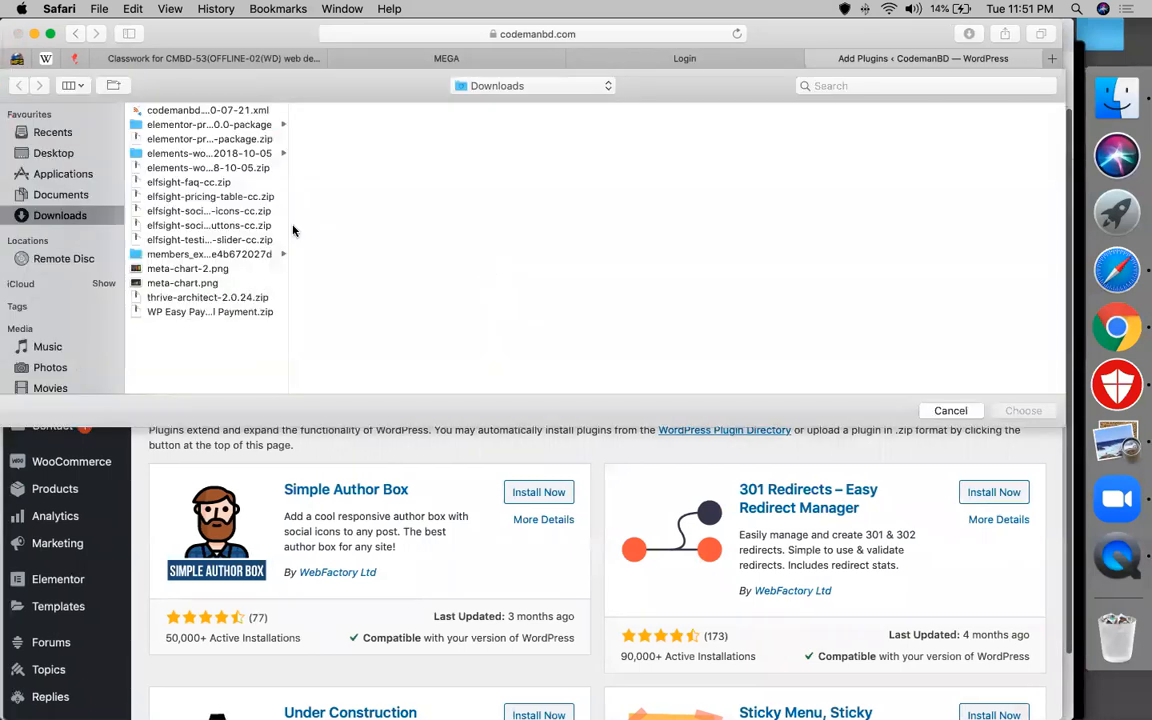
double_click(210, 298)
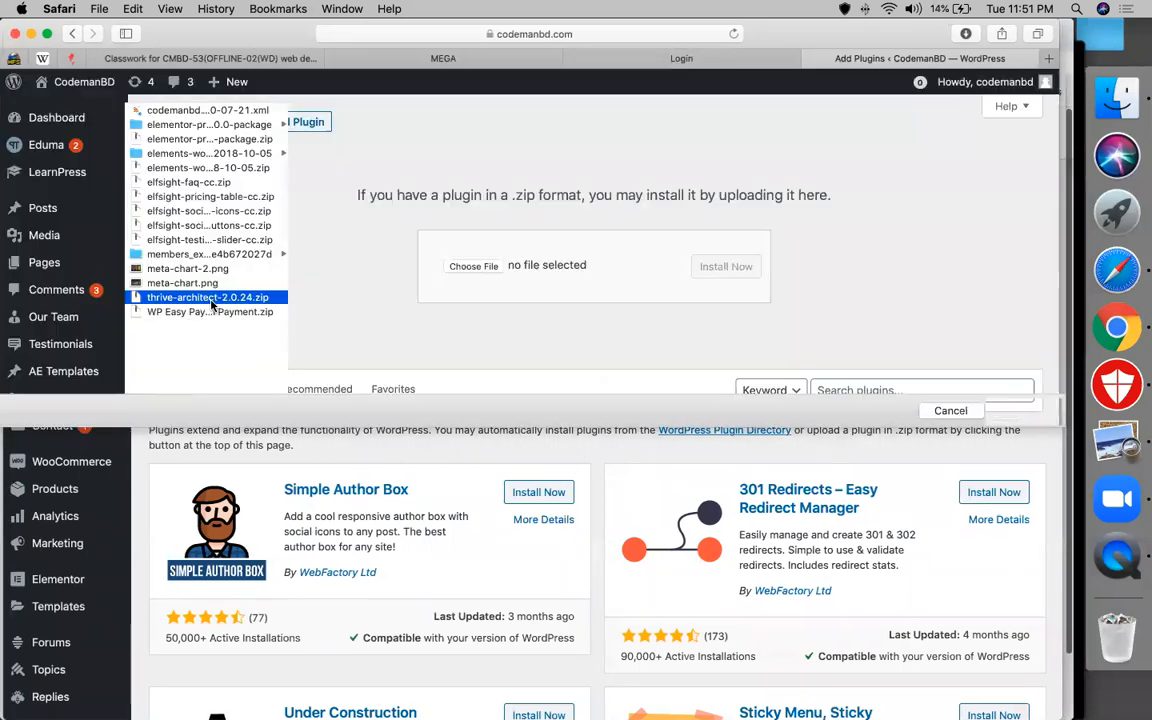
left_click(735, 268)
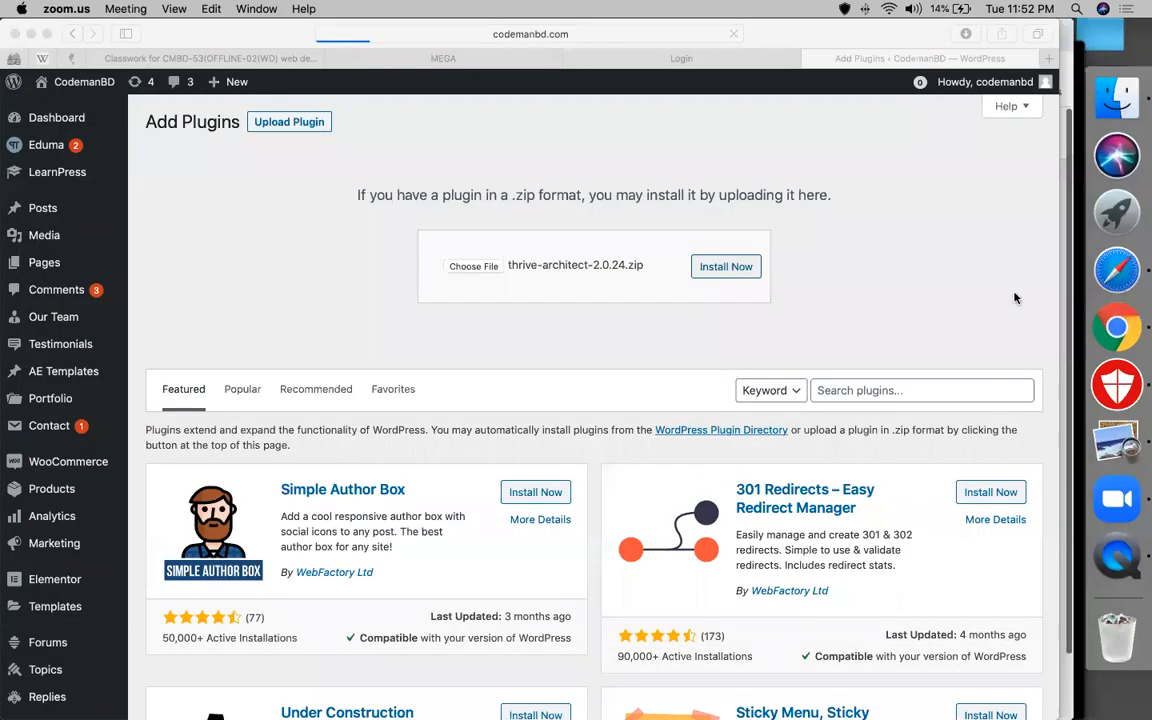
Load Google Drive in the Thrive Themes login tab, then return to the expired-link WordPress upload page
left_click(658, 157)
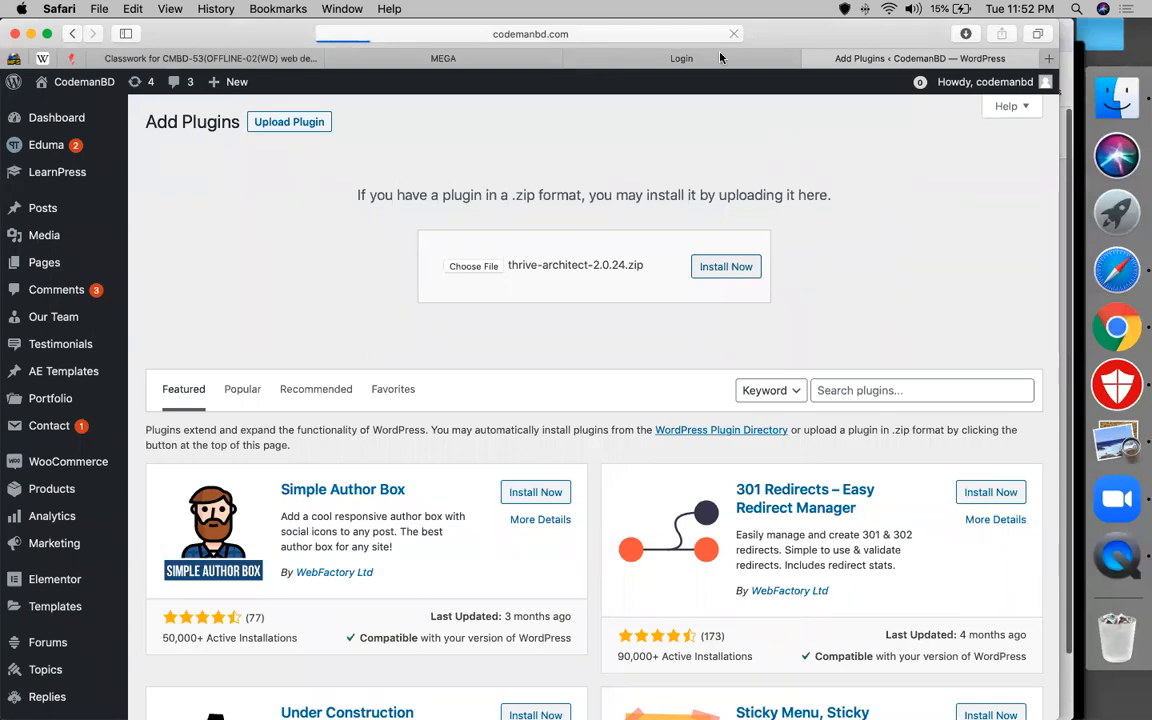
left_click(640, 57)
left_click(585, 35)
type("d")
key("Return")
left_click(883, 60)
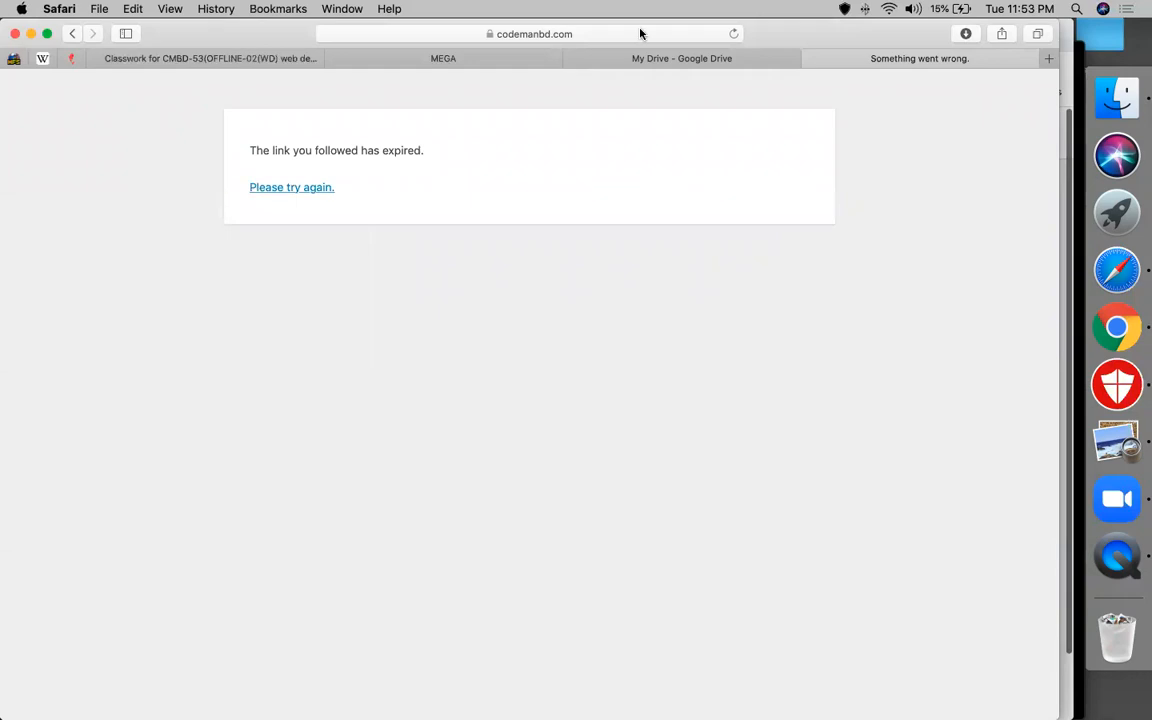
Load codemanbd.com/cpanel in the Google Drive tab and log in with the saved credentials
key("ctrl+shift+Tab")
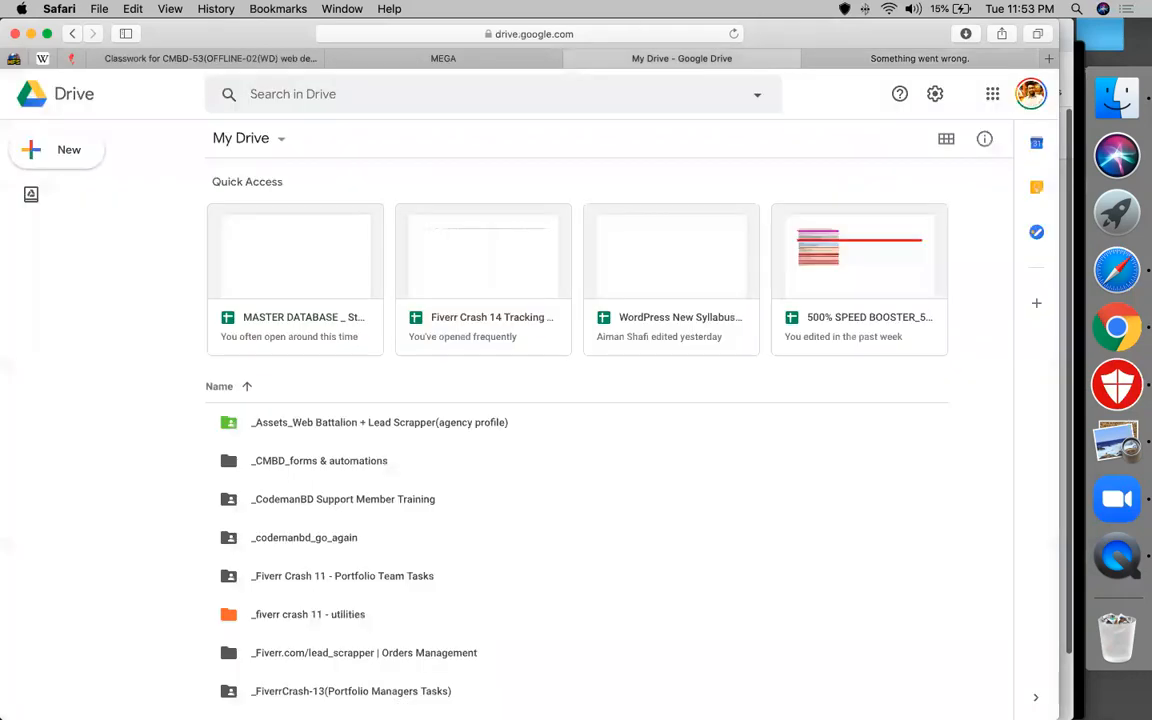
key("super+l")
type("code")
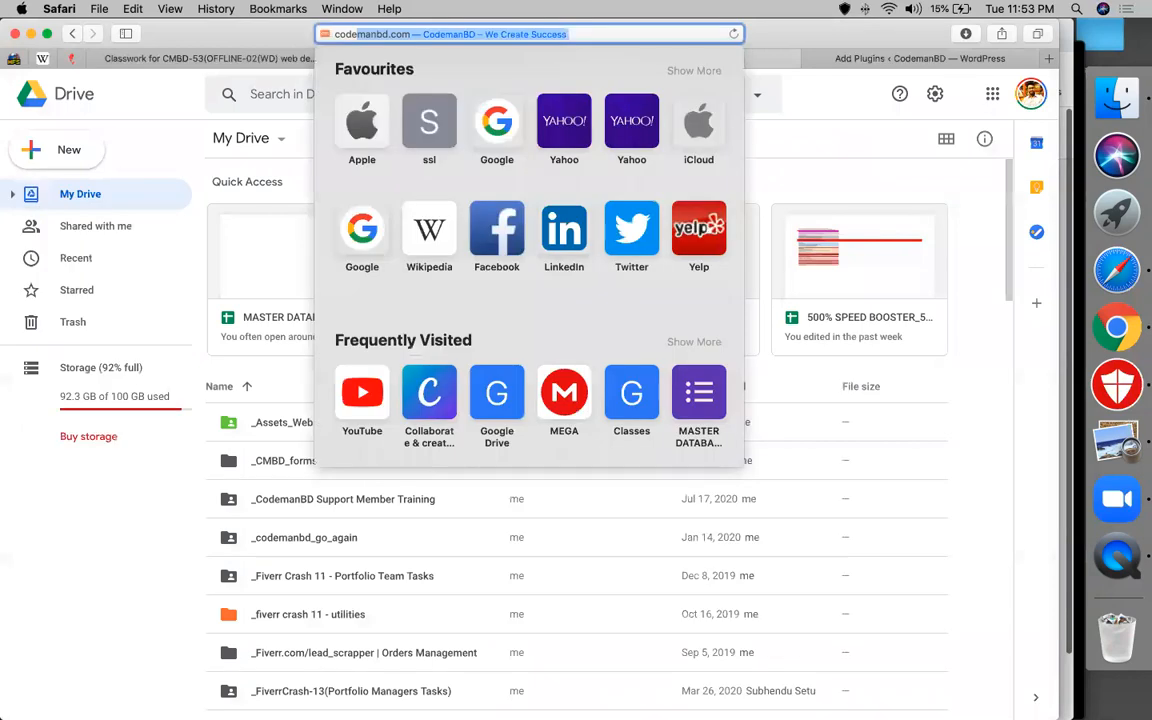
type("manbd.com/cpanel")
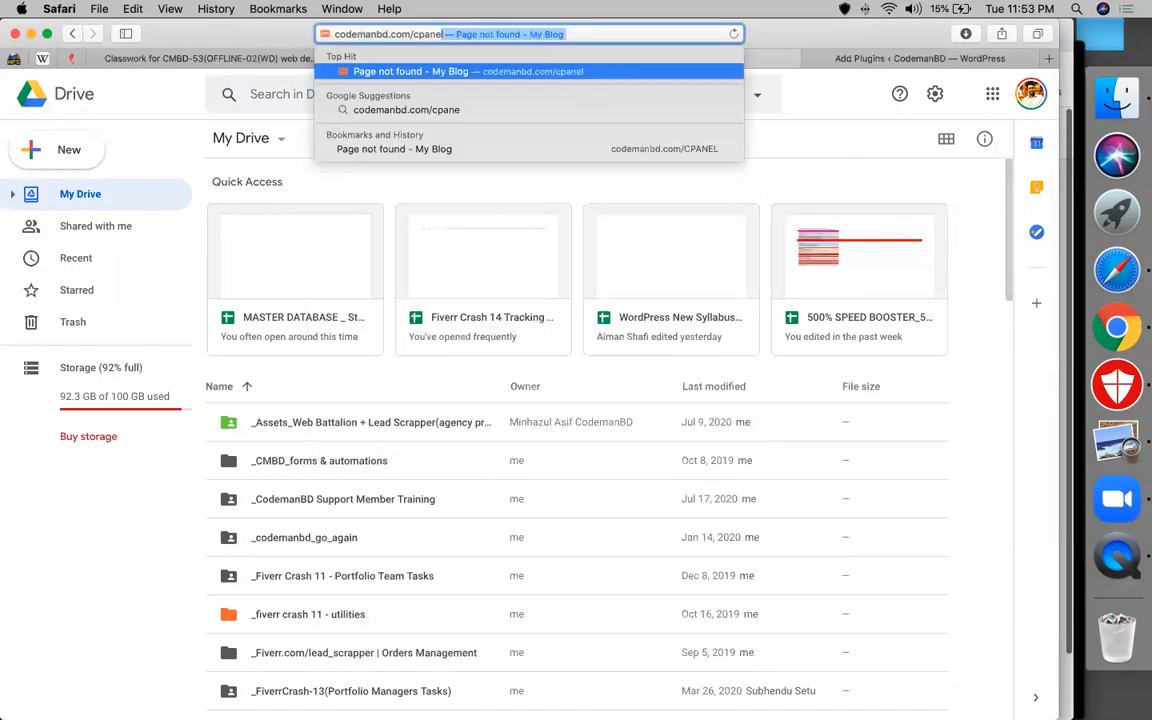
key("Return")
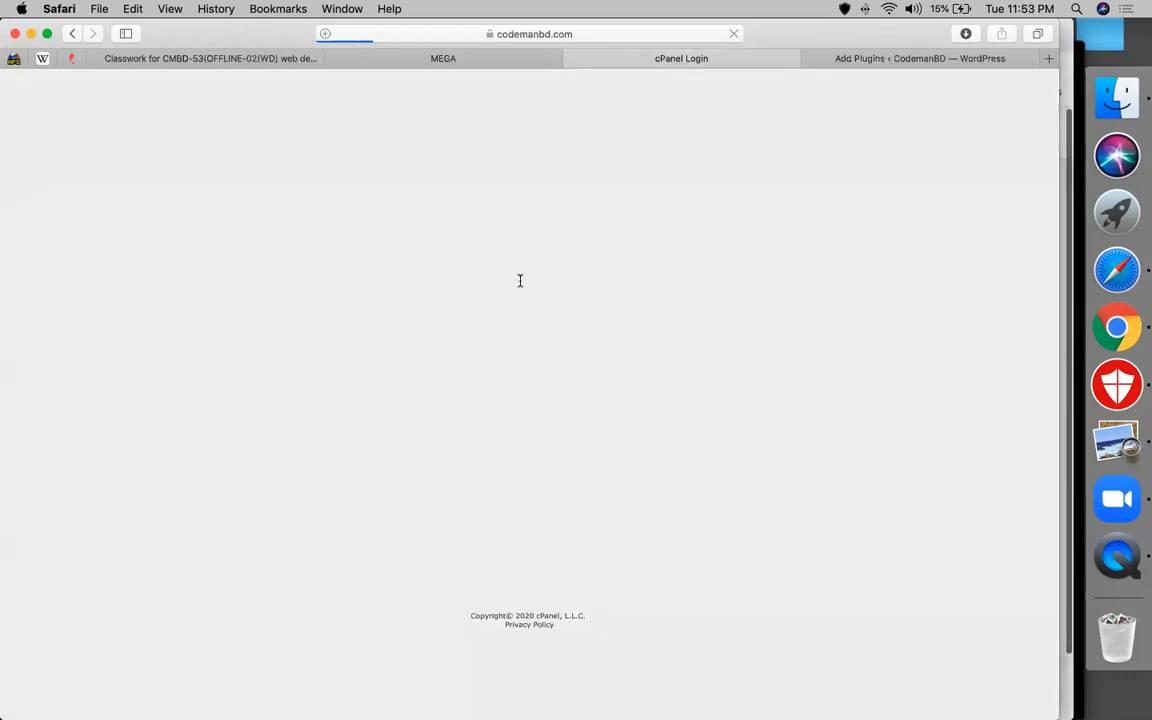
key("Return")
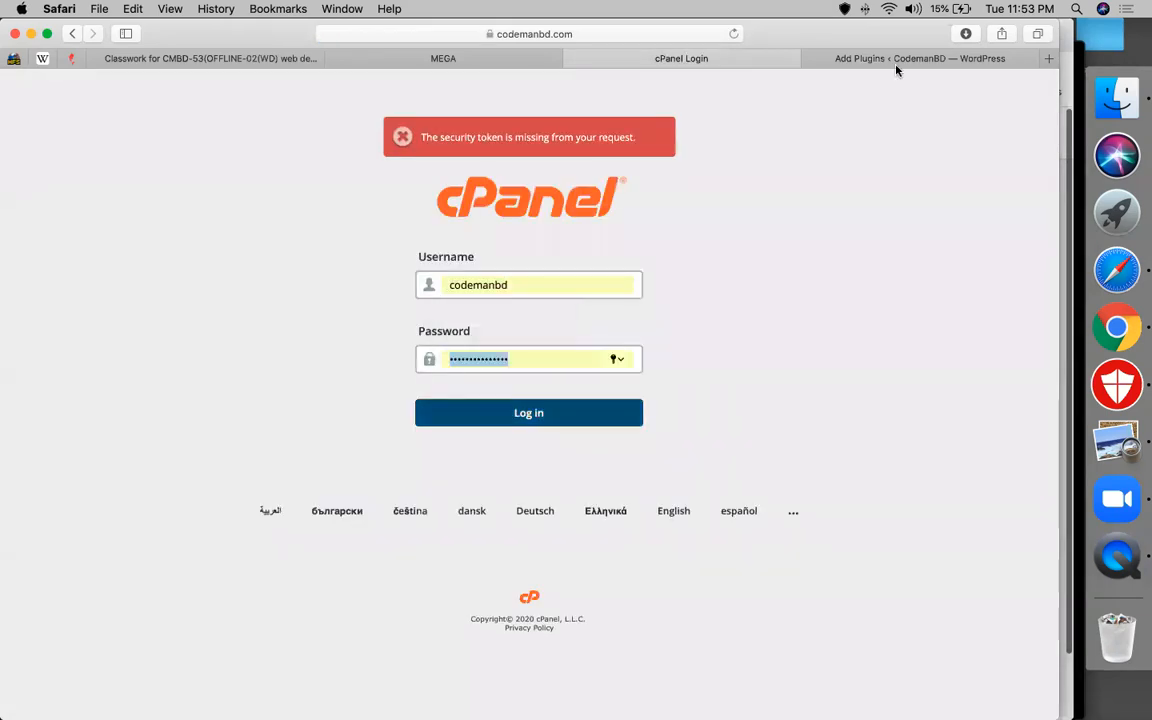
key("Return")
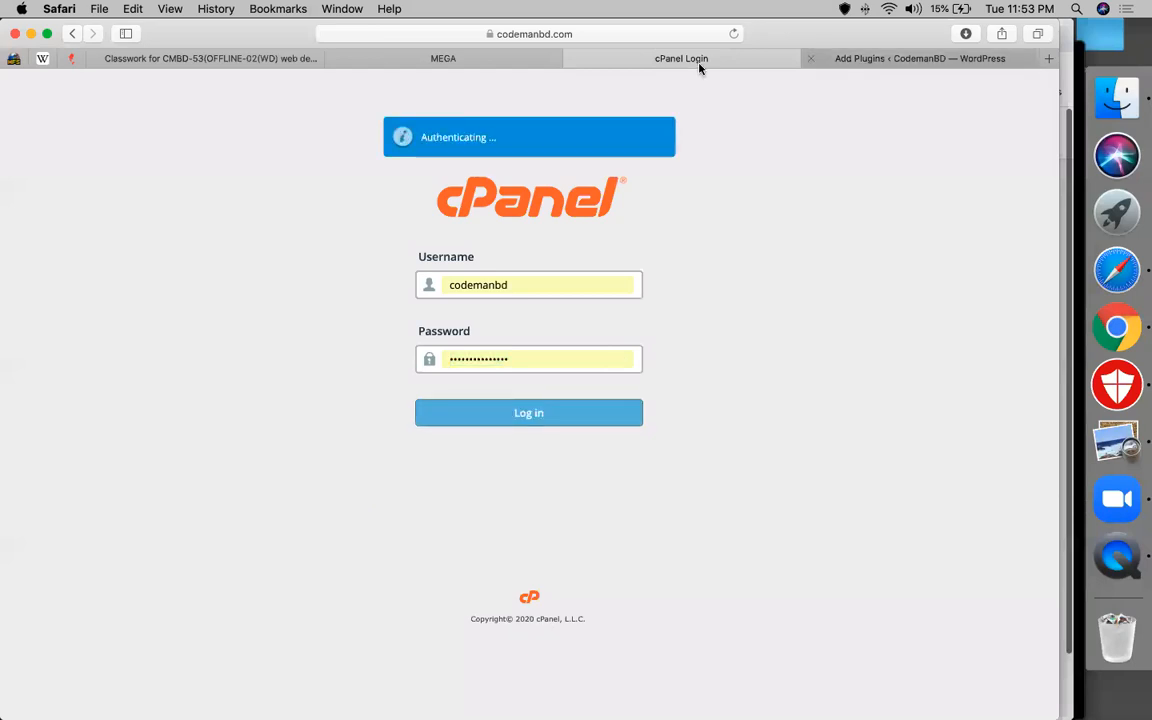
key("ctrl+Tab")
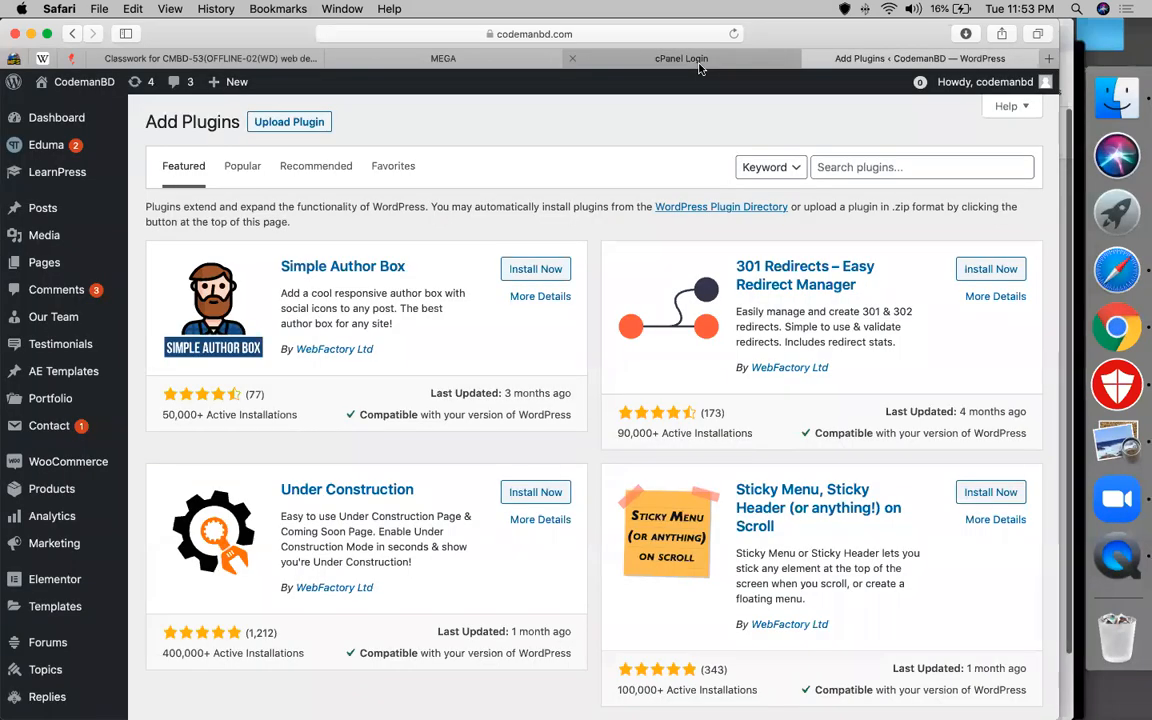
left_click(700, 64)
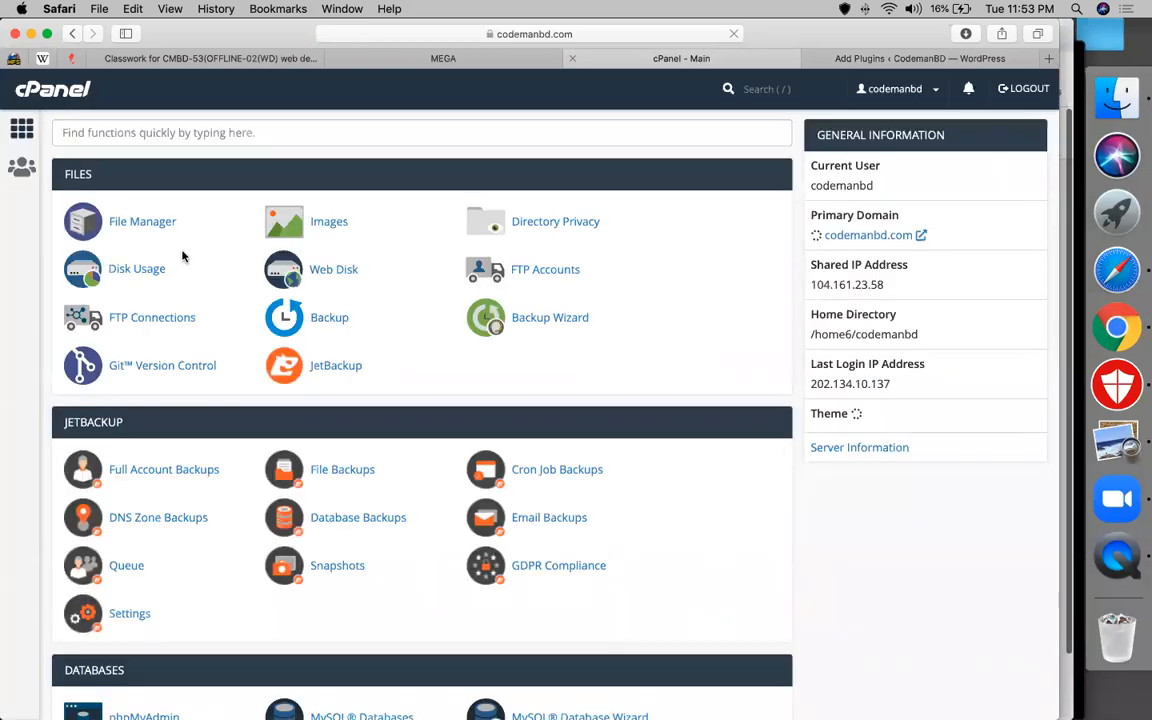
In File Manager, hide dotfiles, go to public_html/wp-content/plugins and start an upload there
left_click(142, 221)
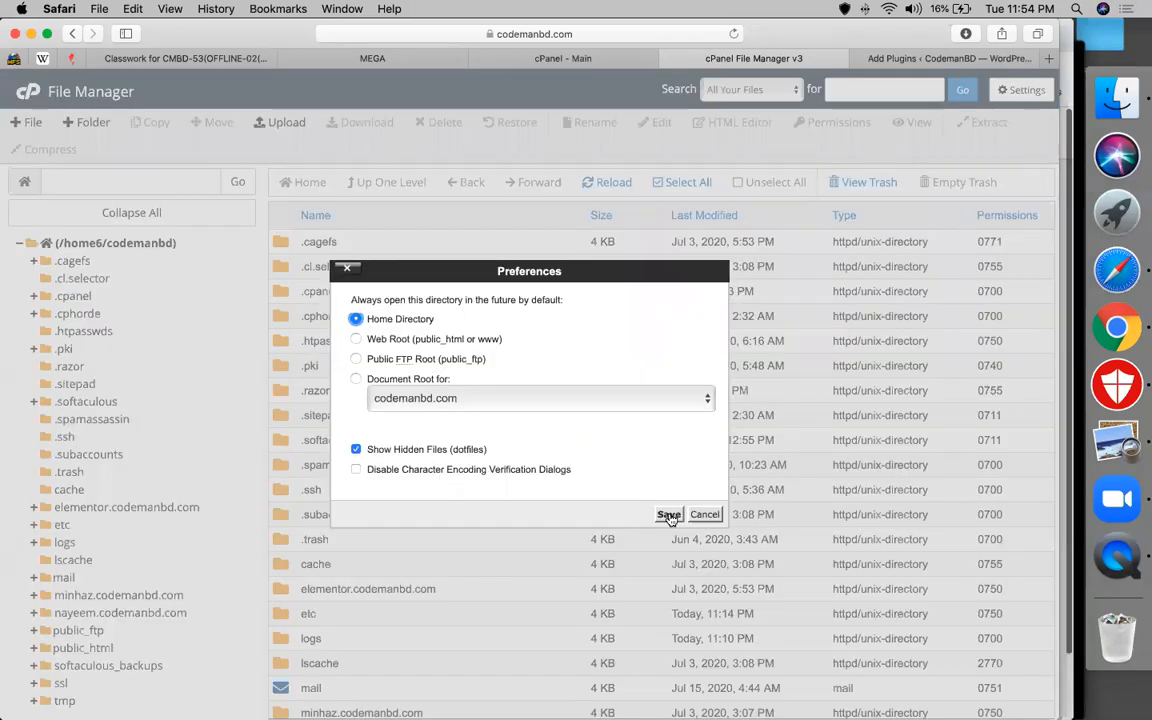
left_click(356, 450)
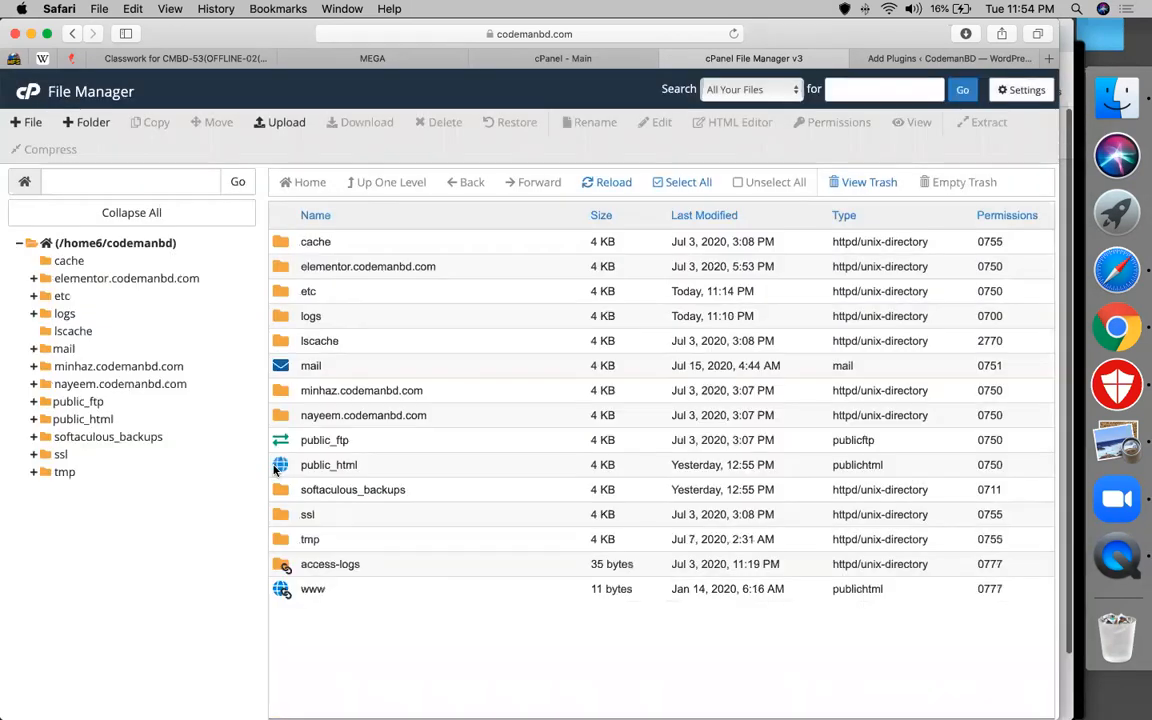
double_click(276, 469)
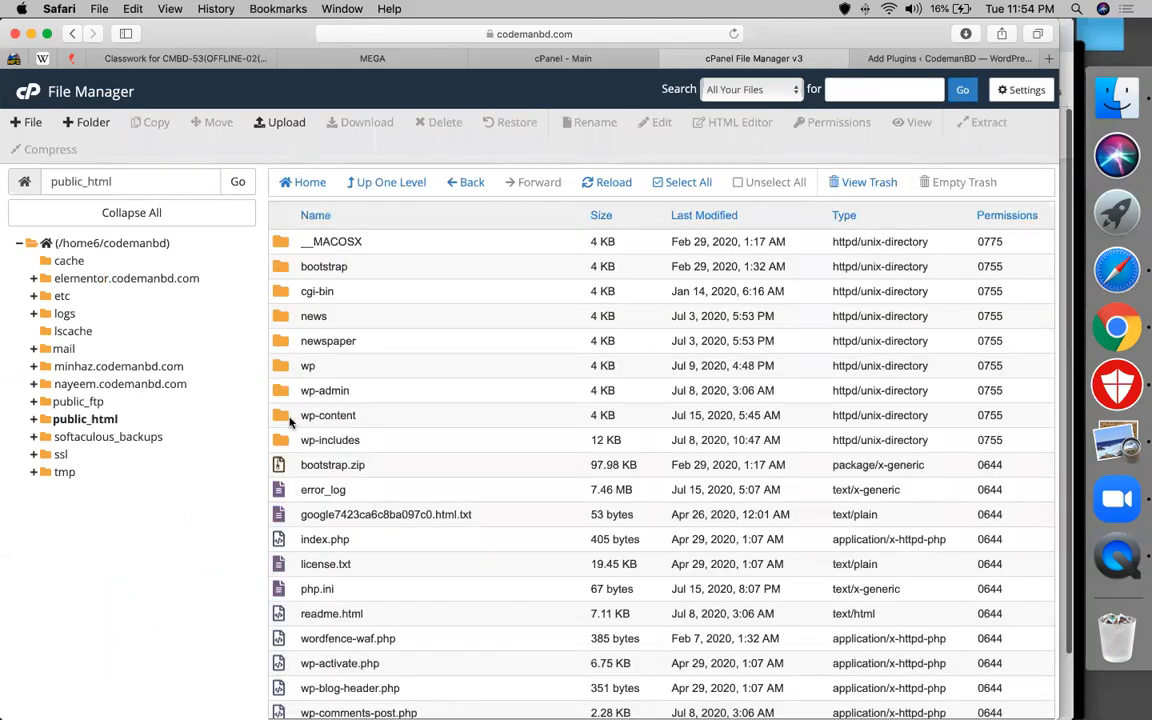
double_click(289, 418)
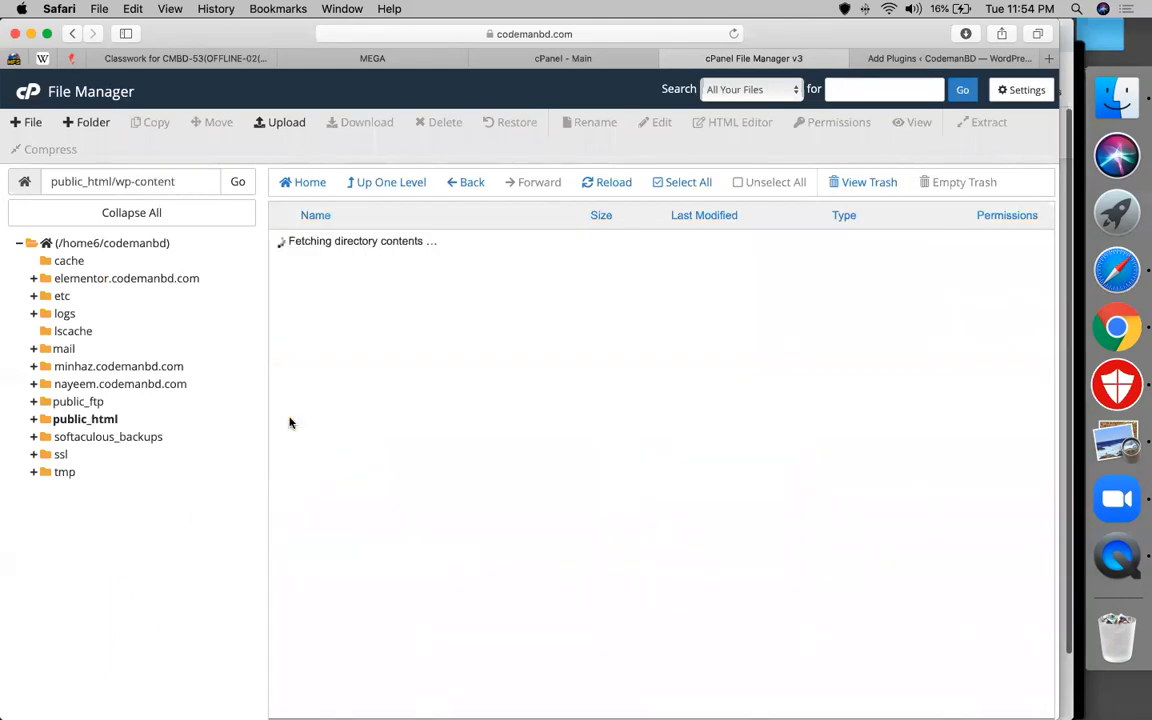
double_click(283, 317)
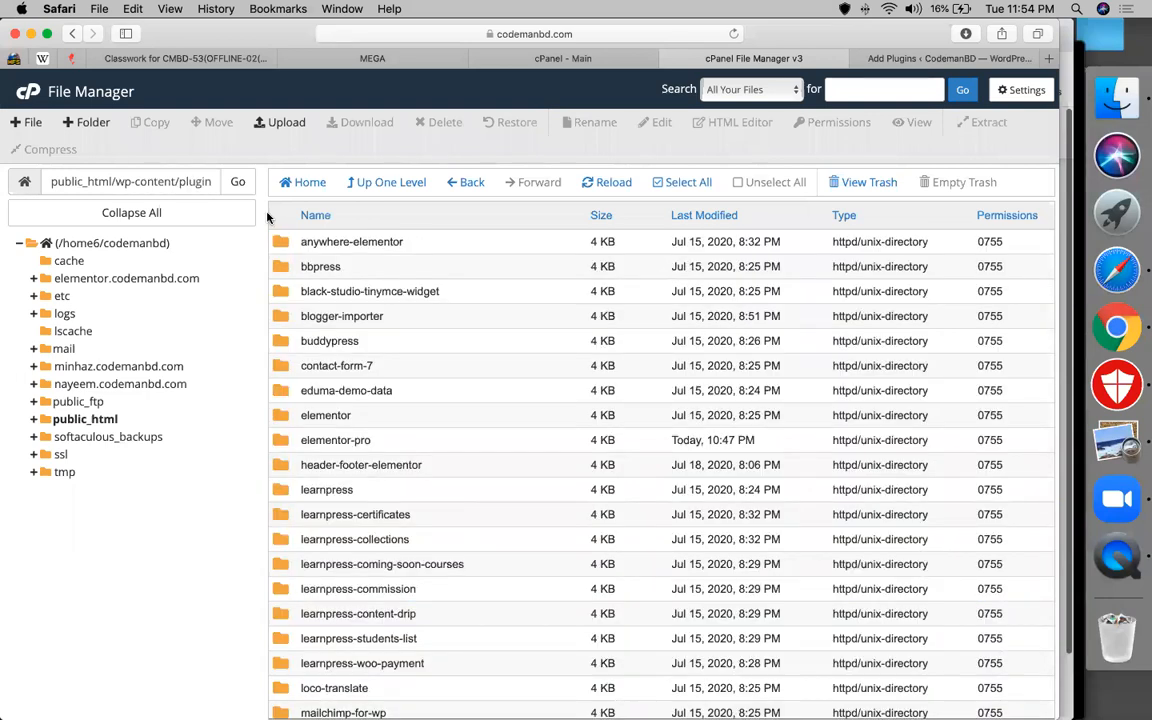
scroll(267, 218, "down", 3)
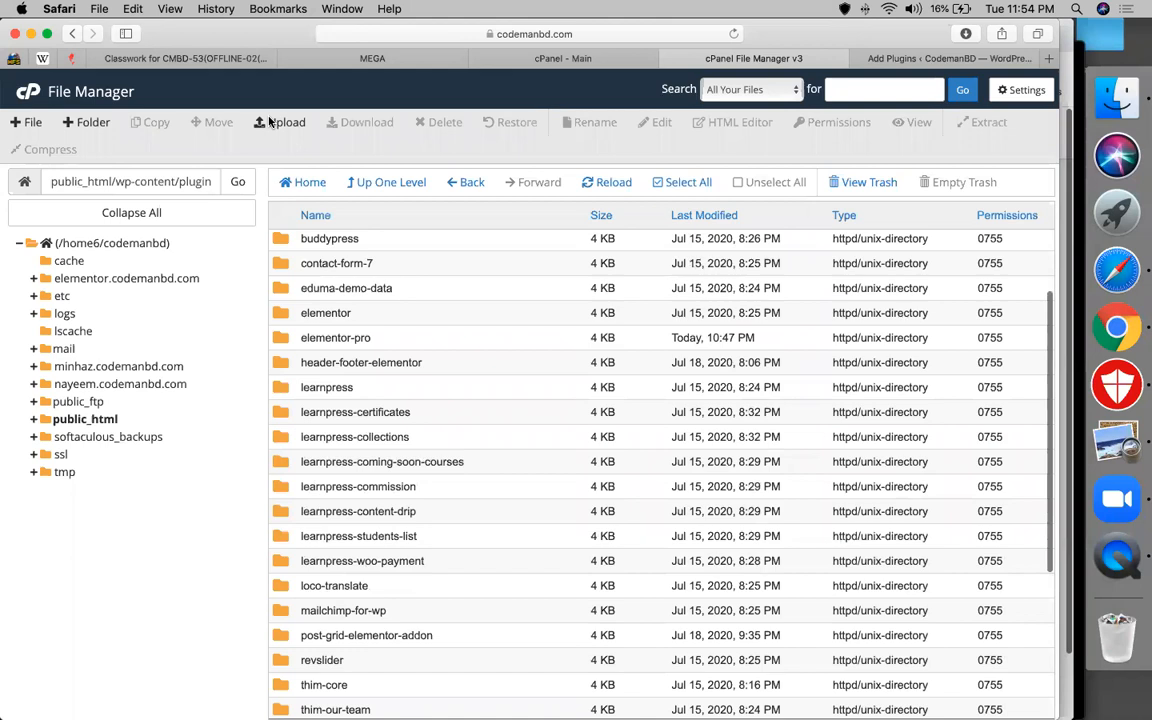
left_click(280, 122)
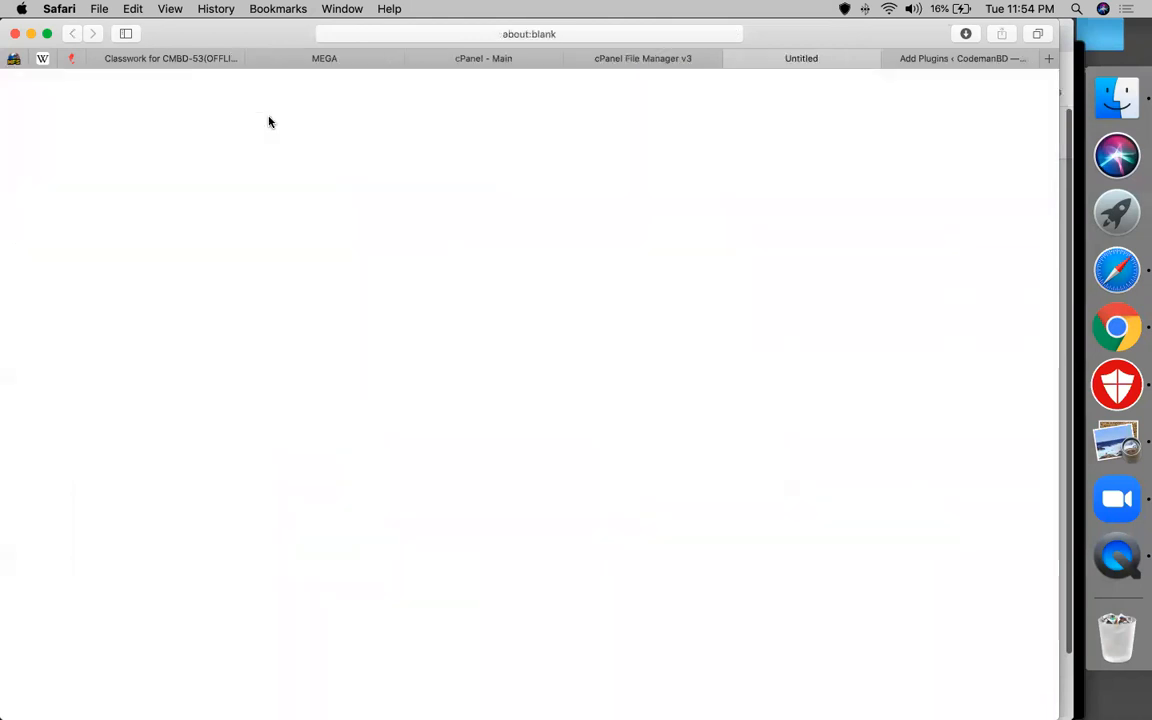
Upload thrive-architect-2.0.24.zip from Downloads into the plugins folder and check its progress
left_click(545, 351)
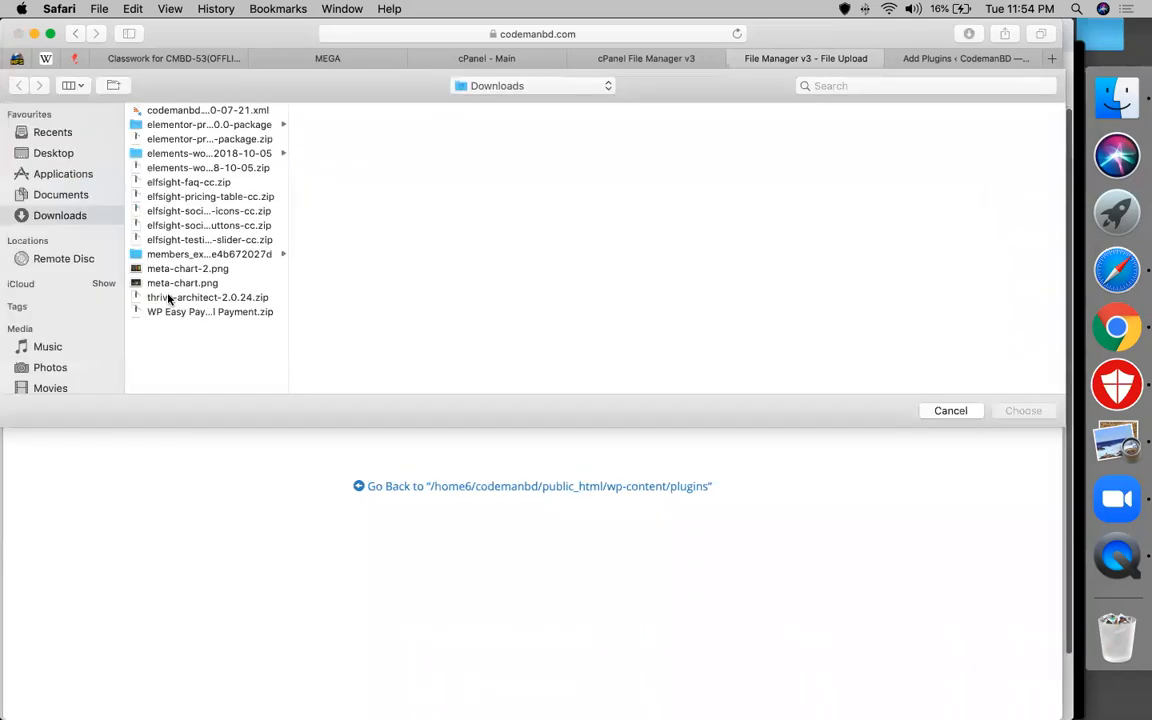
left_click(169, 299)
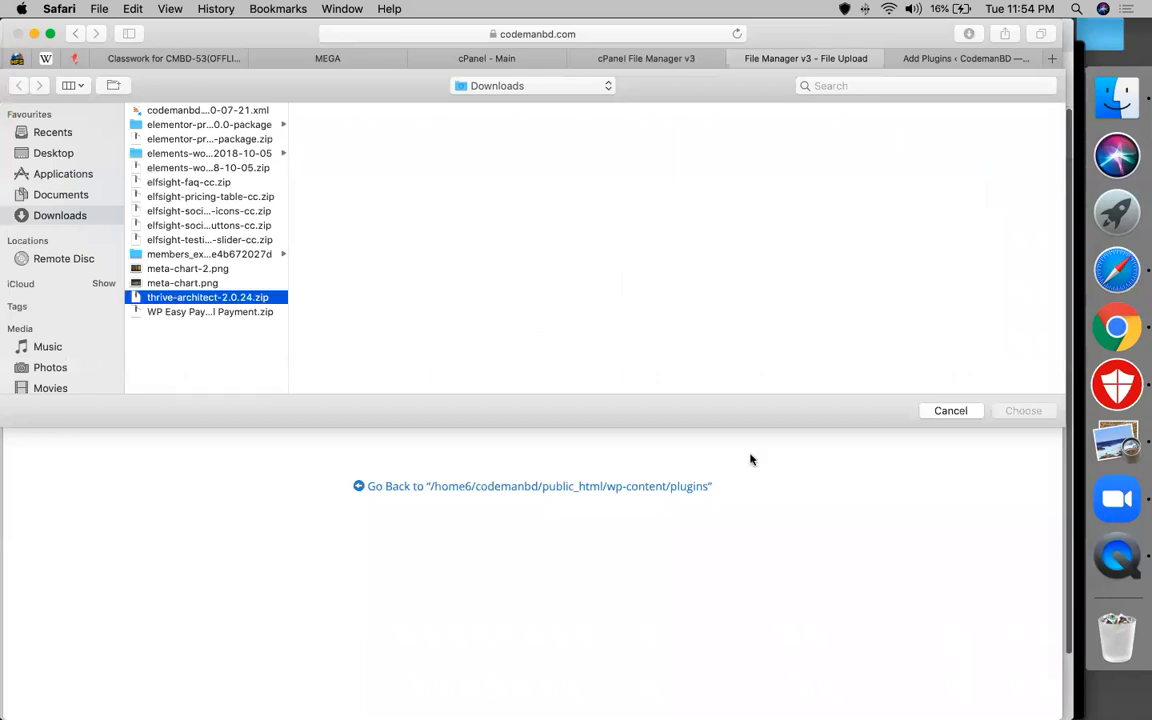
key("Return")
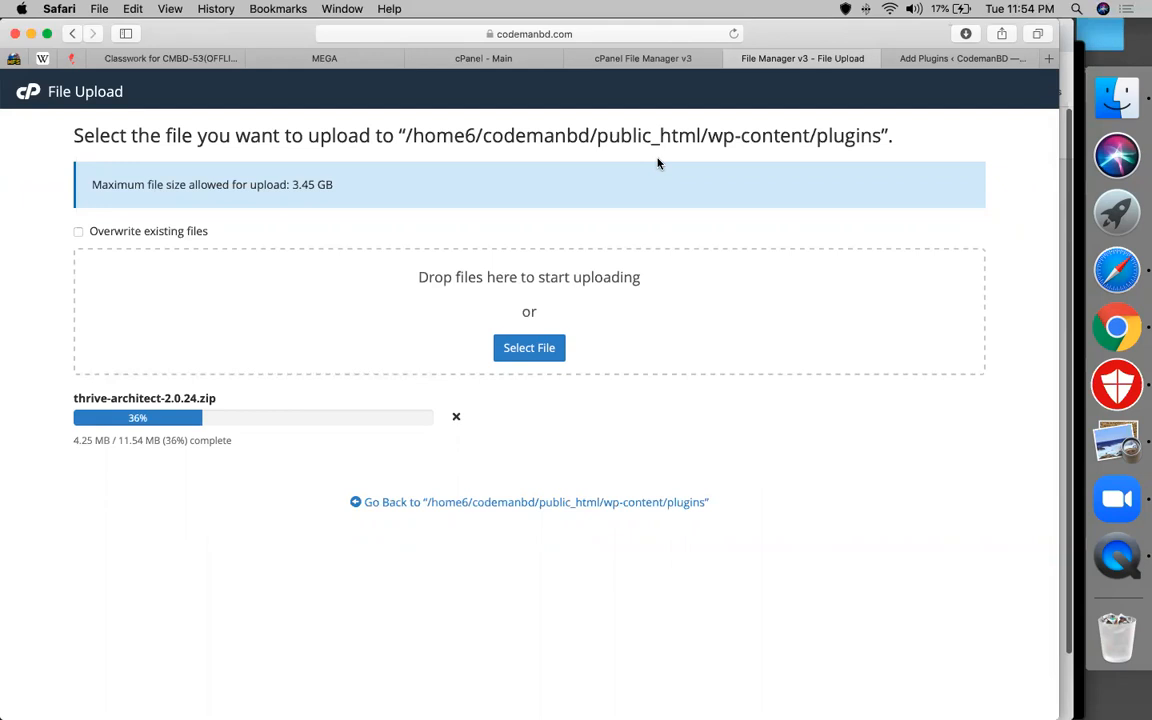
left_click(906, 64)
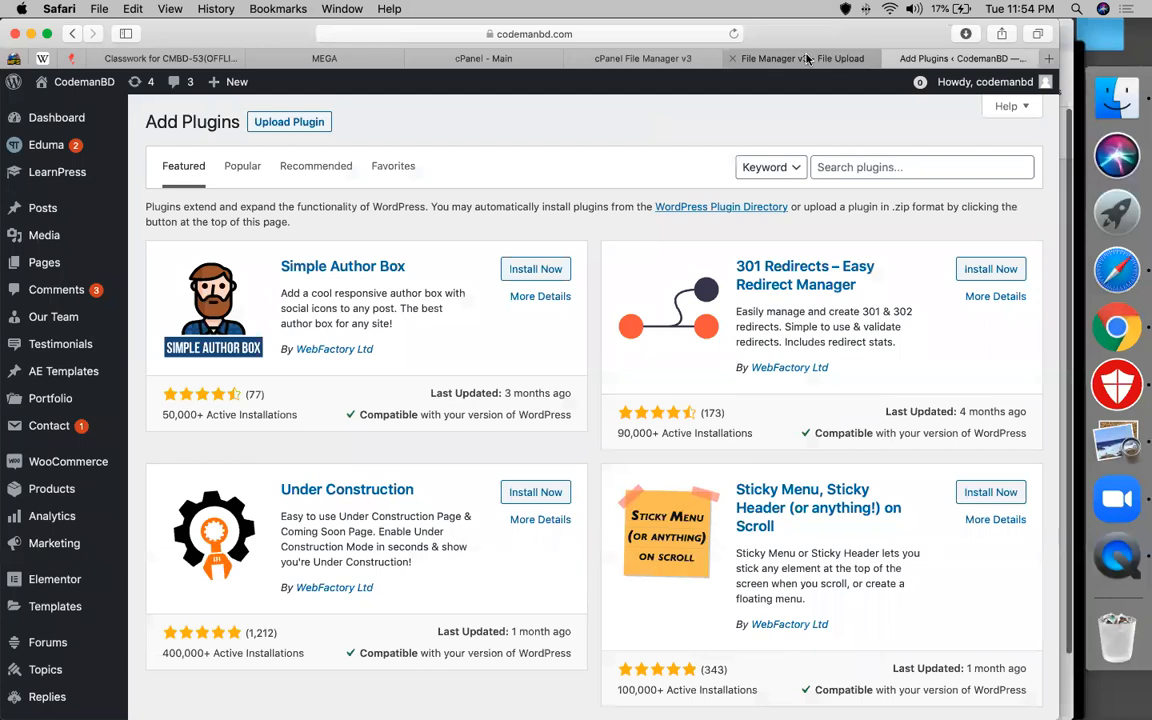
left_click(808, 60)
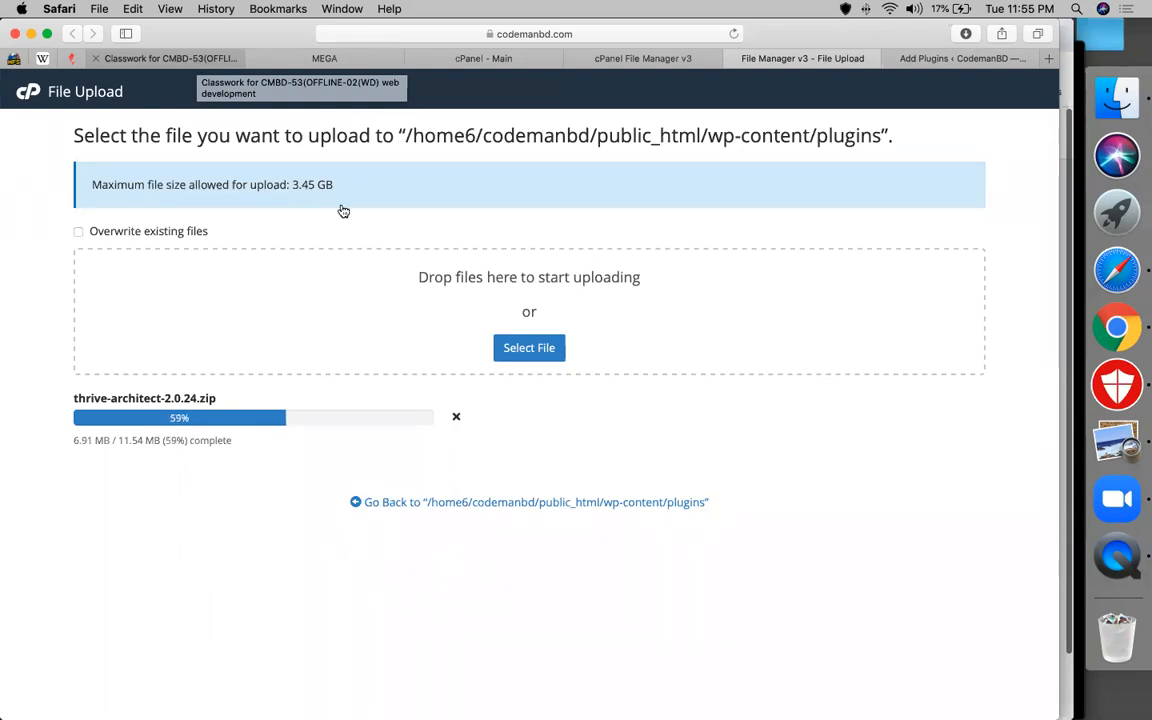
left_click(192, 58)
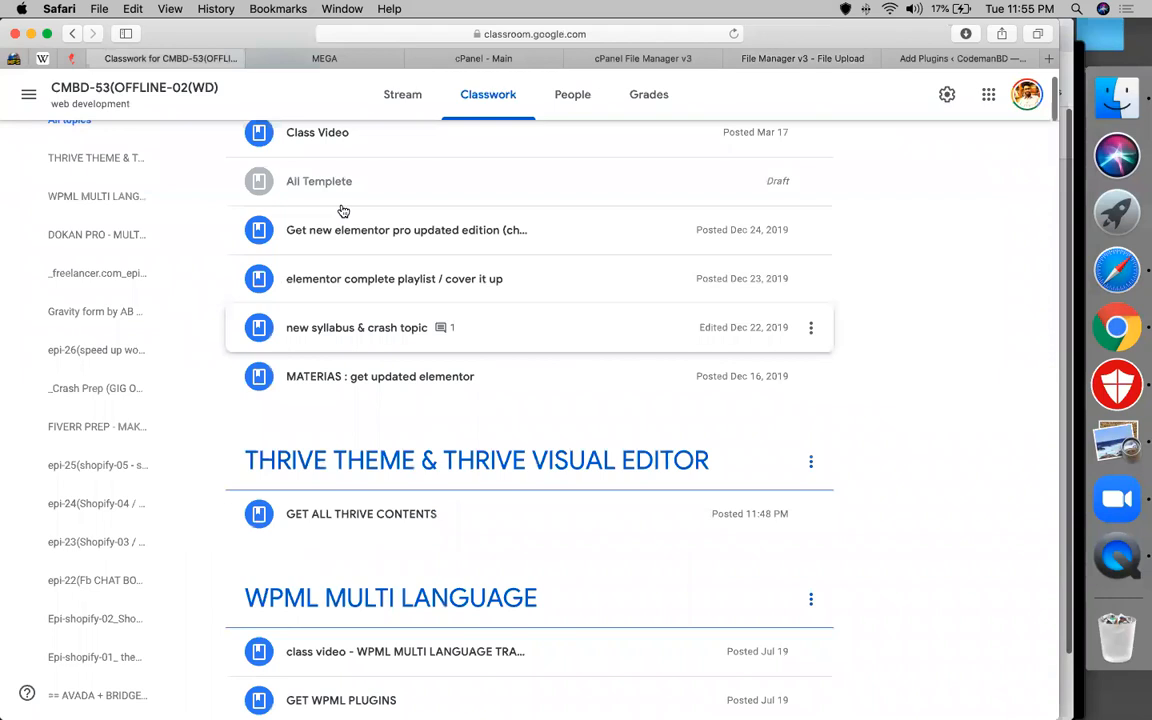
Create the assignment 'assignment(complete a landing page - by thrive)' under the THRIVE THEME & THRIVE VISUAL EDITOR topic
scroll(343, 211, "up", 2)
left_click(288, 153)
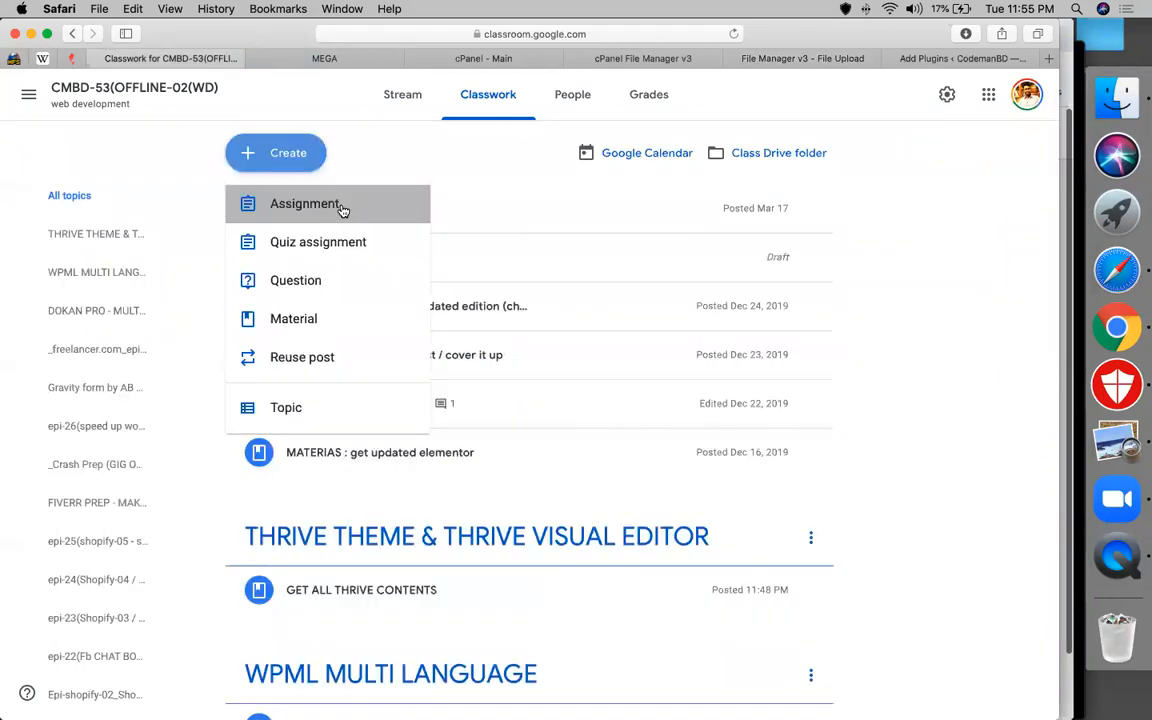
left_click(341, 206)
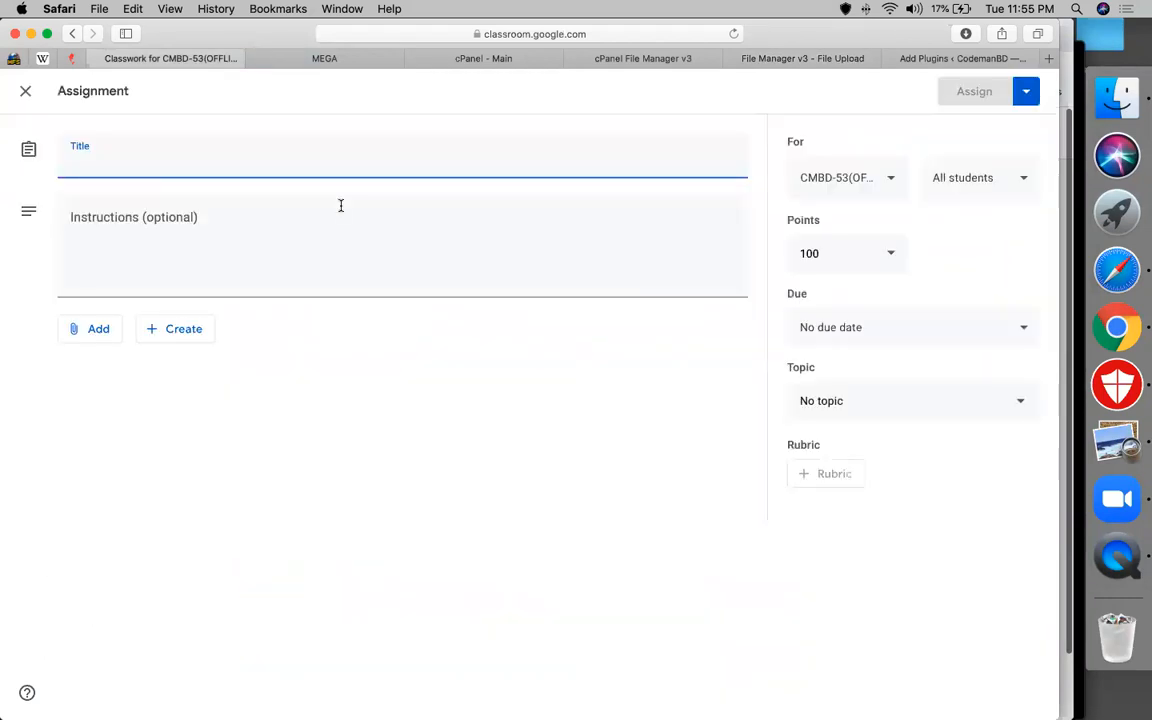
type("c")
type("ssig")
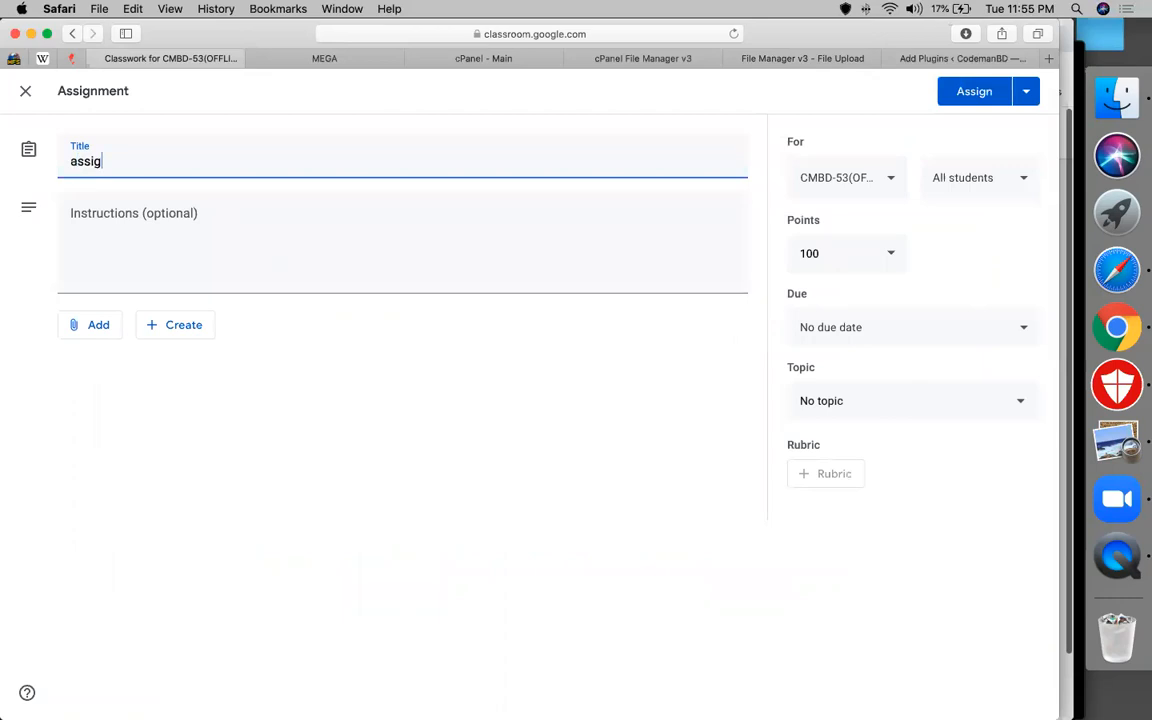
type("nment(complete a landing page - ")
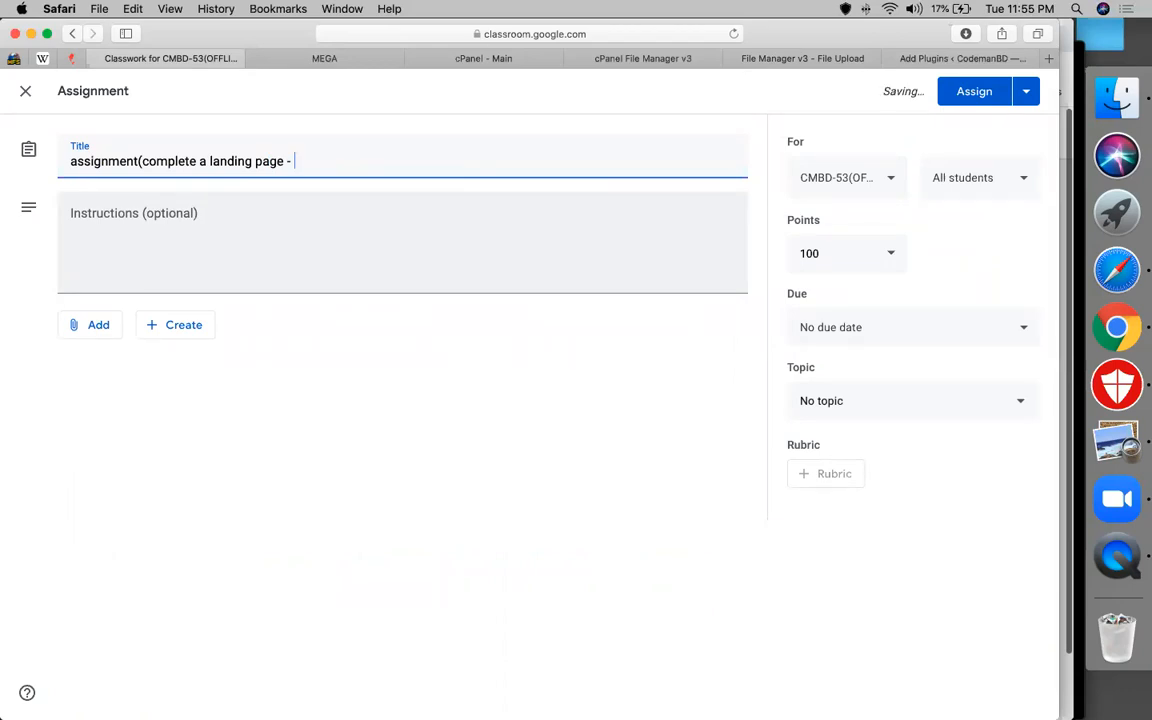
type("by thrive)")
left_click(815, 404)
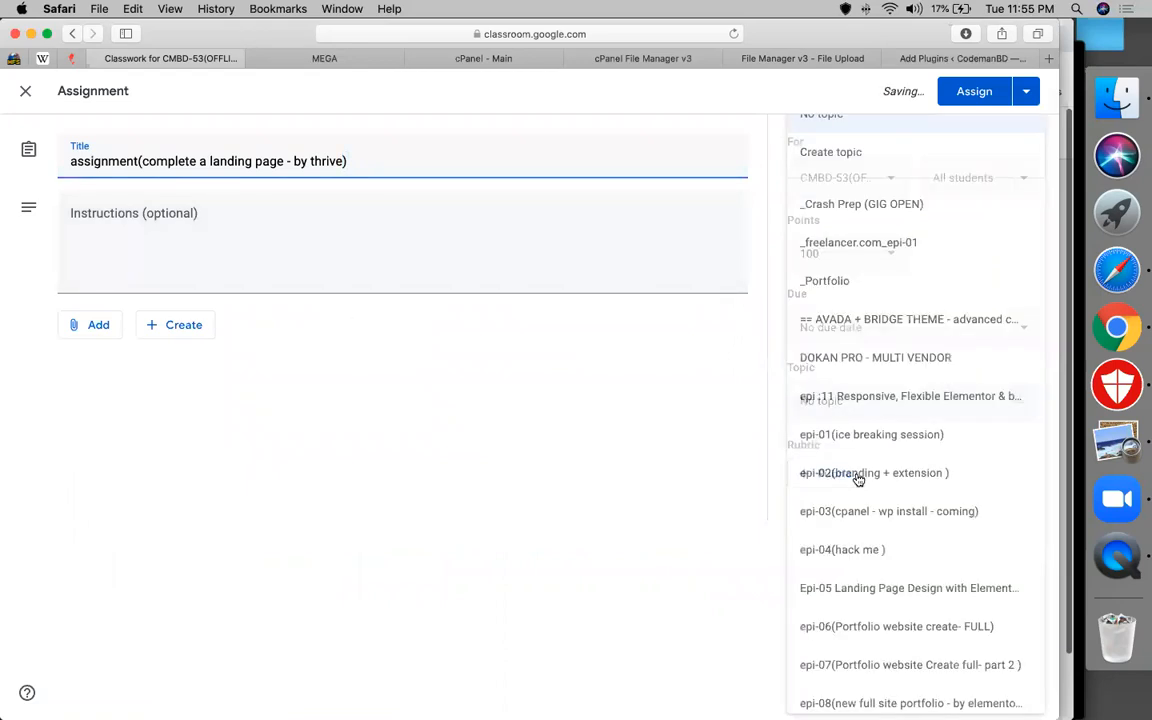
scroll(858, 480, "down", 10)
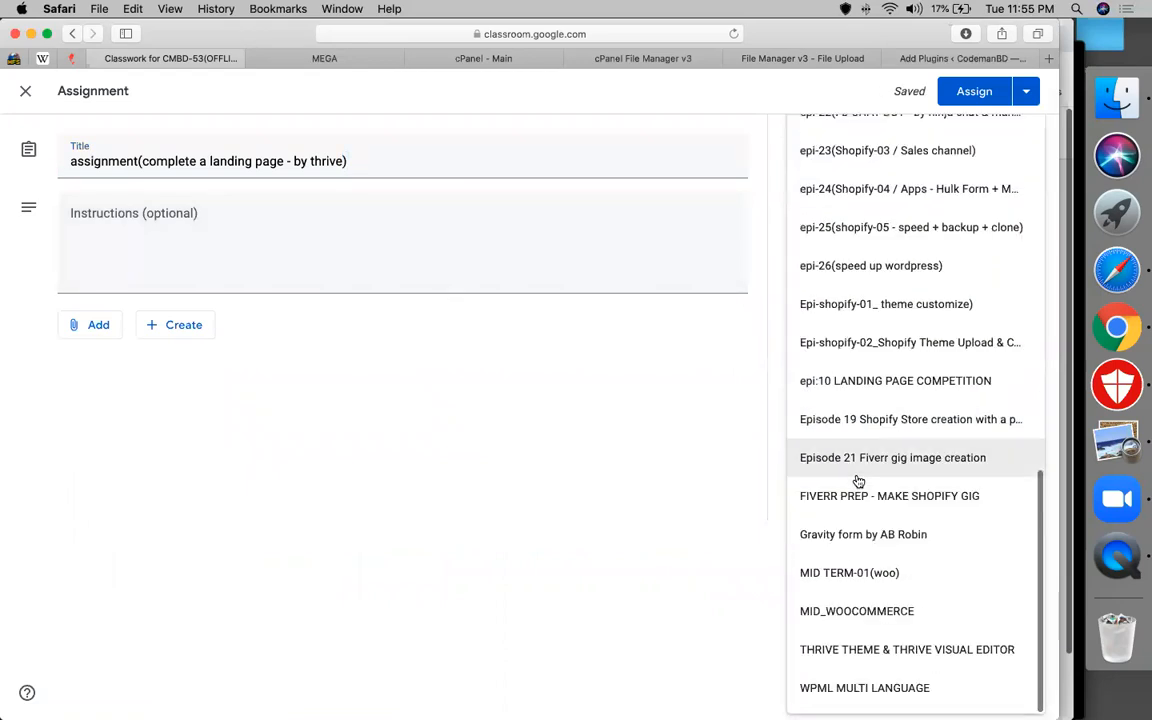
left_click(851, 648)
Add CMBD-68 and CMBD-66 as recipient classes and assign it
left_click(836, 178)
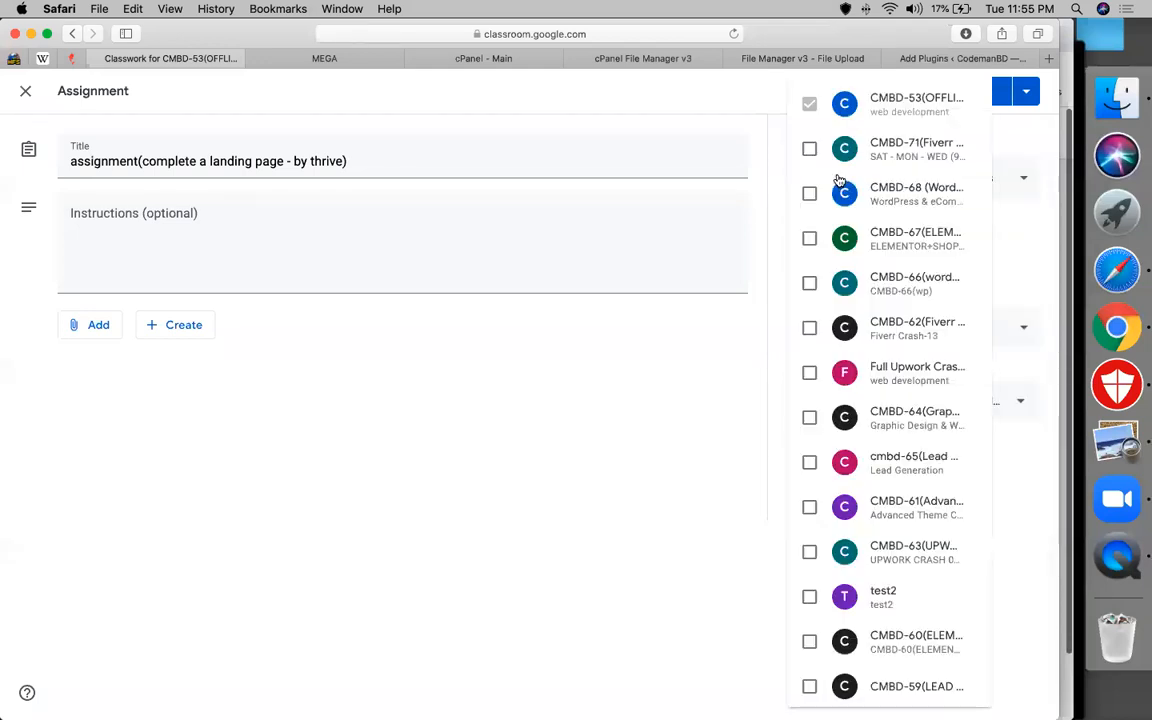
left_click(848, 193)
left_click(850, 283)
left_click(689, 406)
left_click(974, 91)
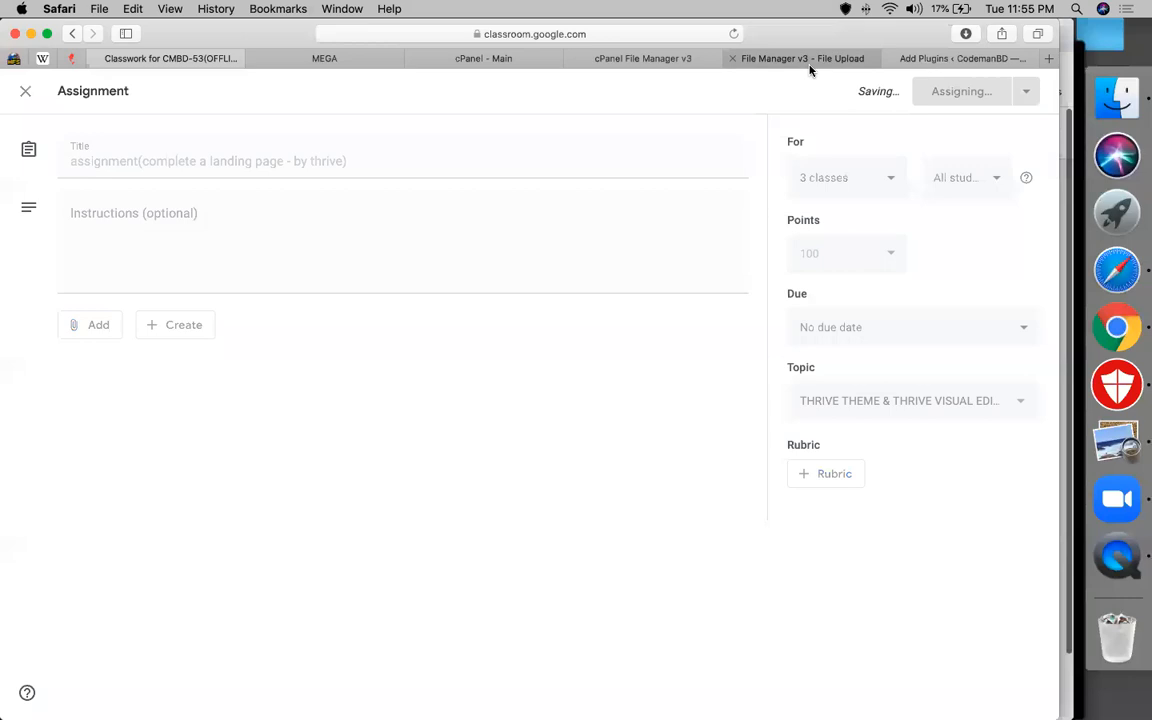
left_click(810, 60)
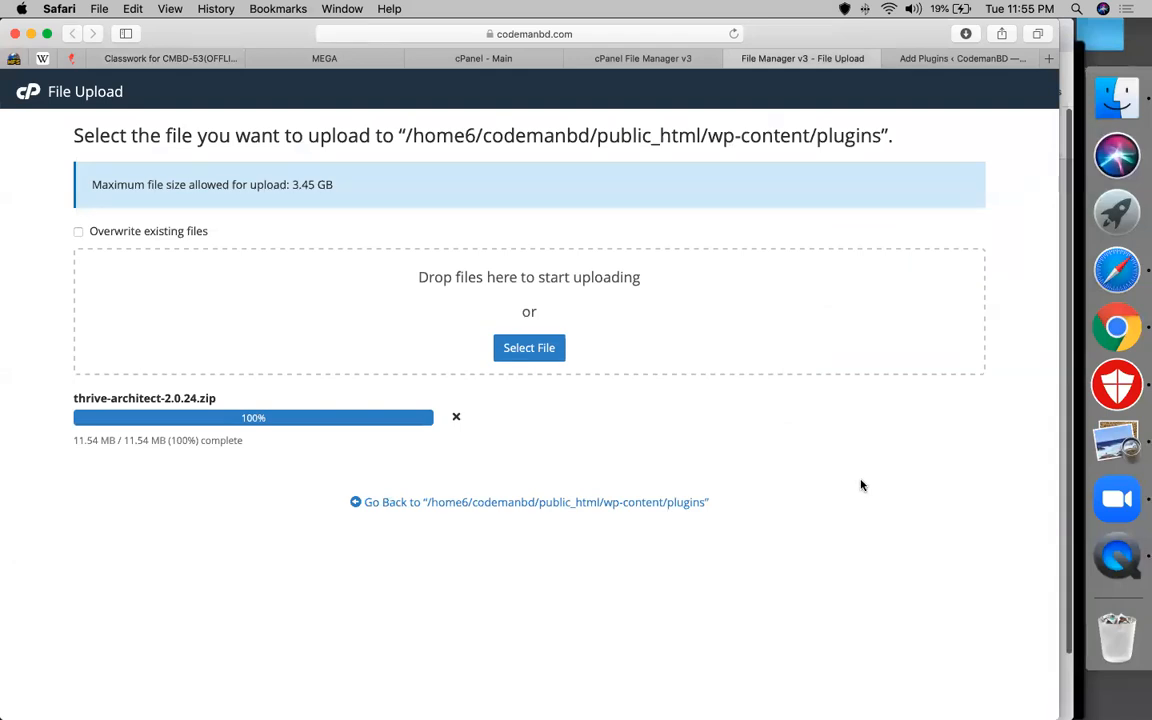
Return from the finished upload to the plugins folder and scroll to thrive-architect-2.0.24.zip
left_click(666, 500)
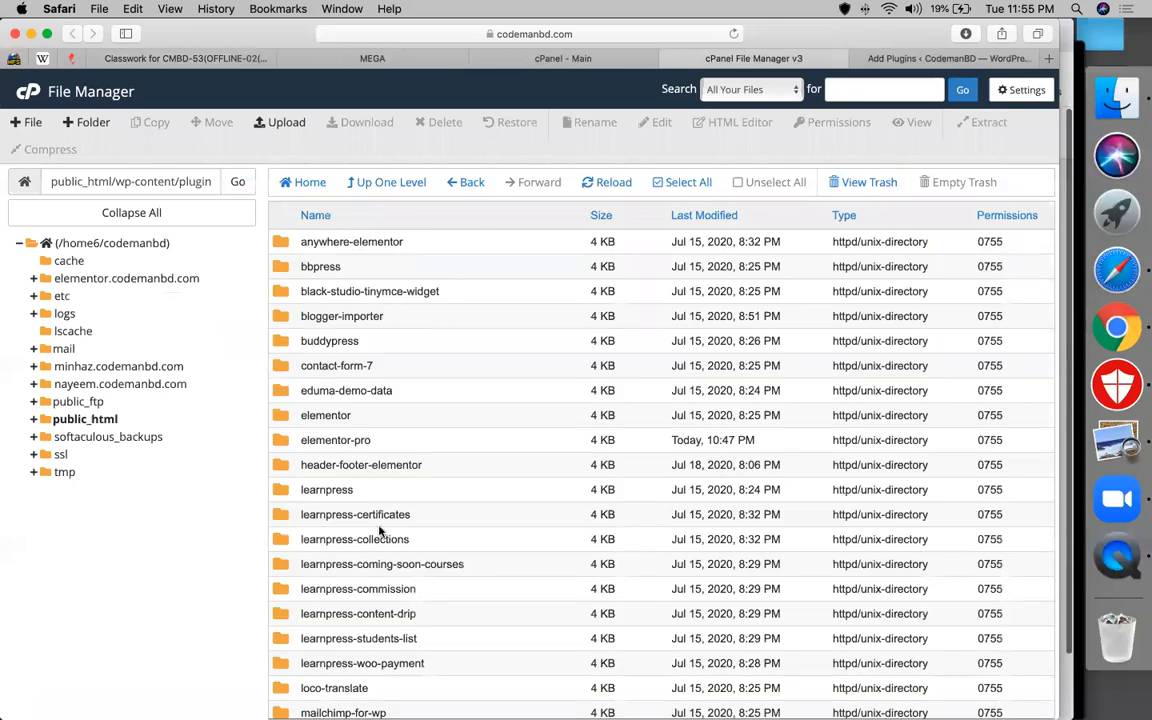
scroll(373, 698, "down", 5)
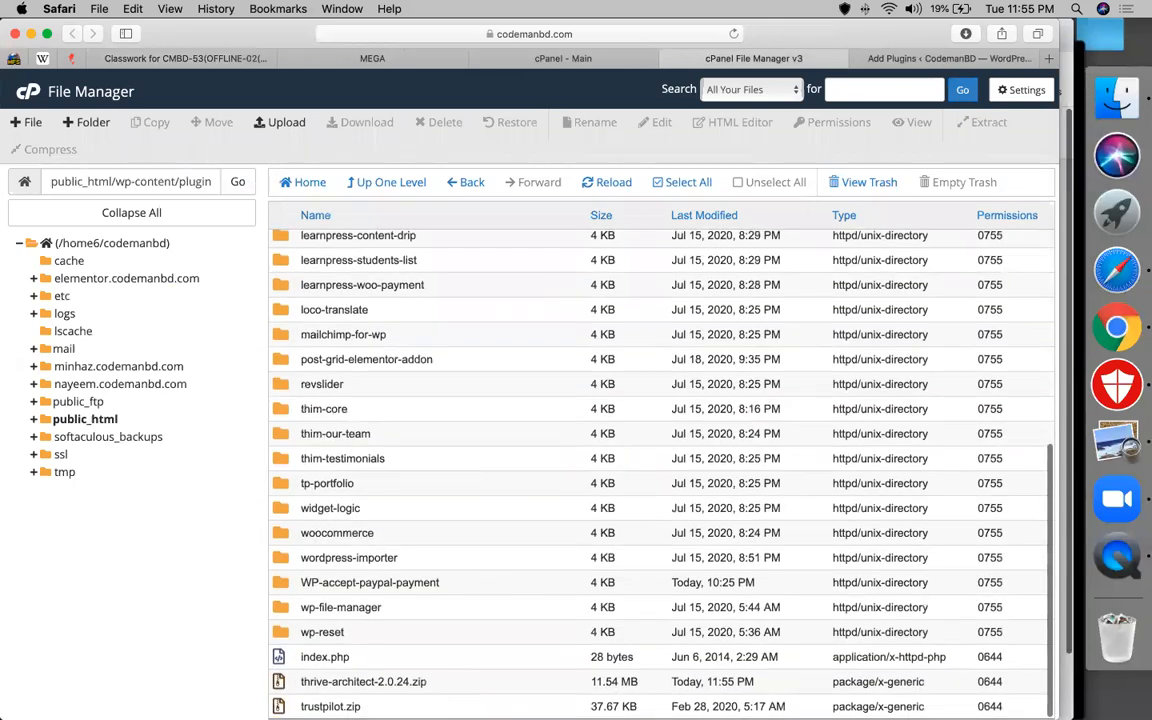
Extract thrive-architect-2.0.24.zip into plugins, reload, and open the new thrive-visual-editor folder
left_click(366, 681)
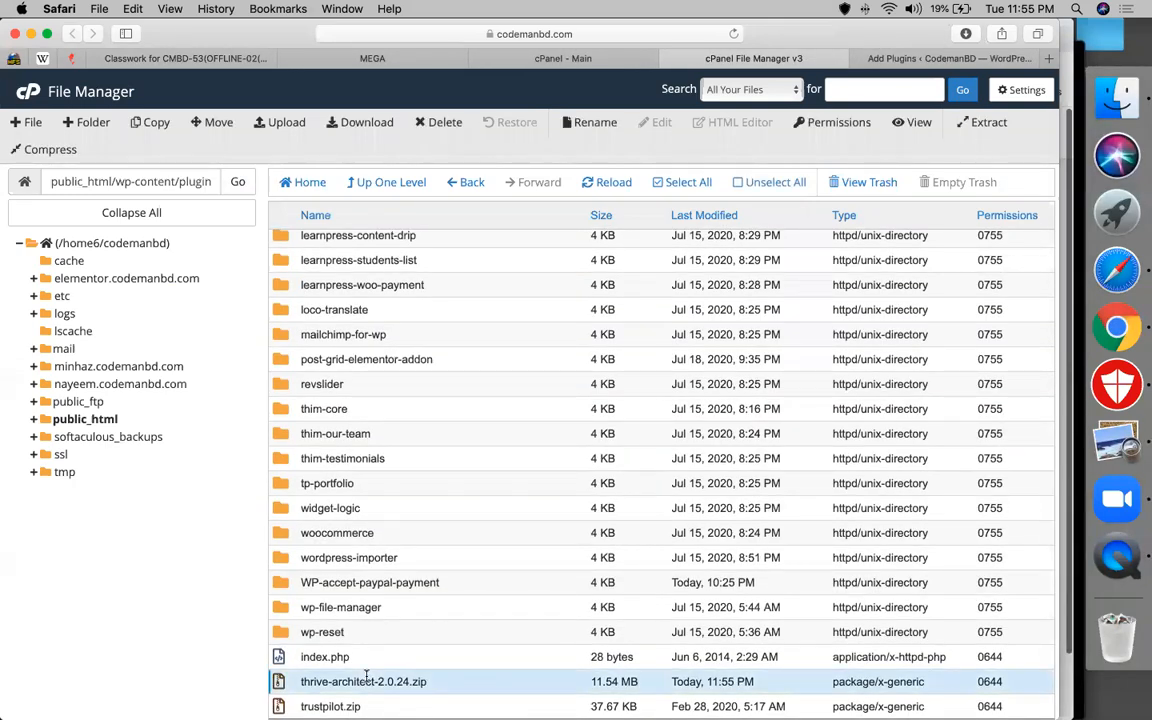
right_click(366, 681)
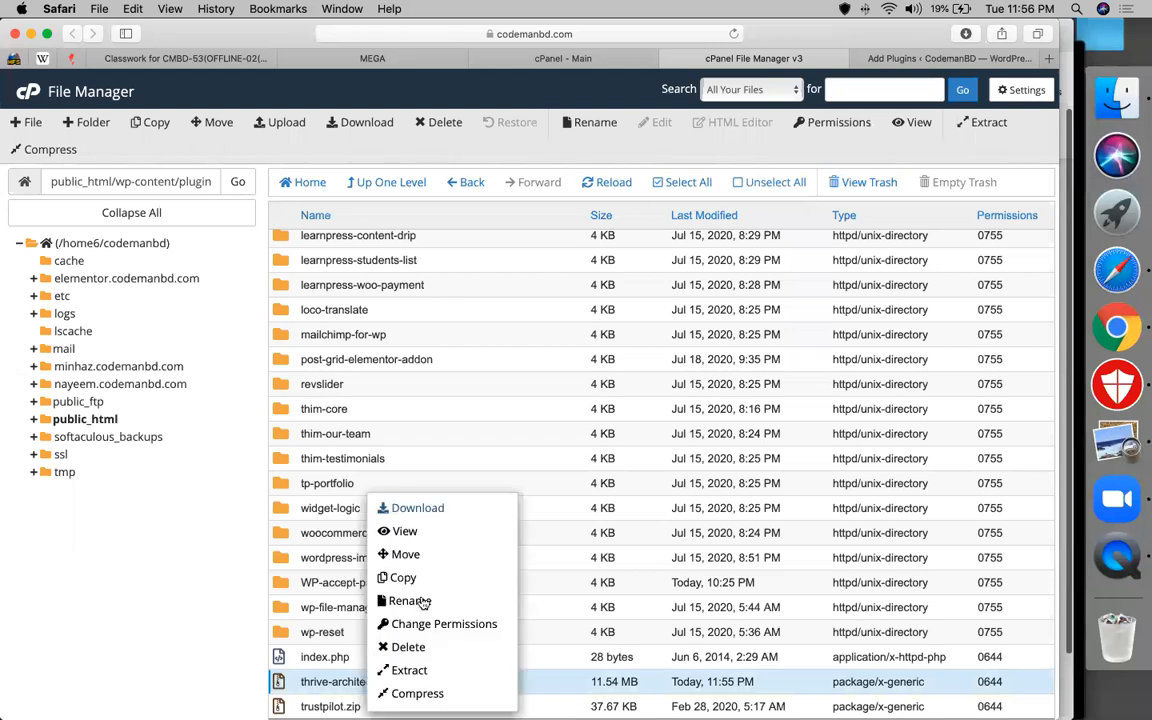
left_click(409, 670)
left_click(634, 475)
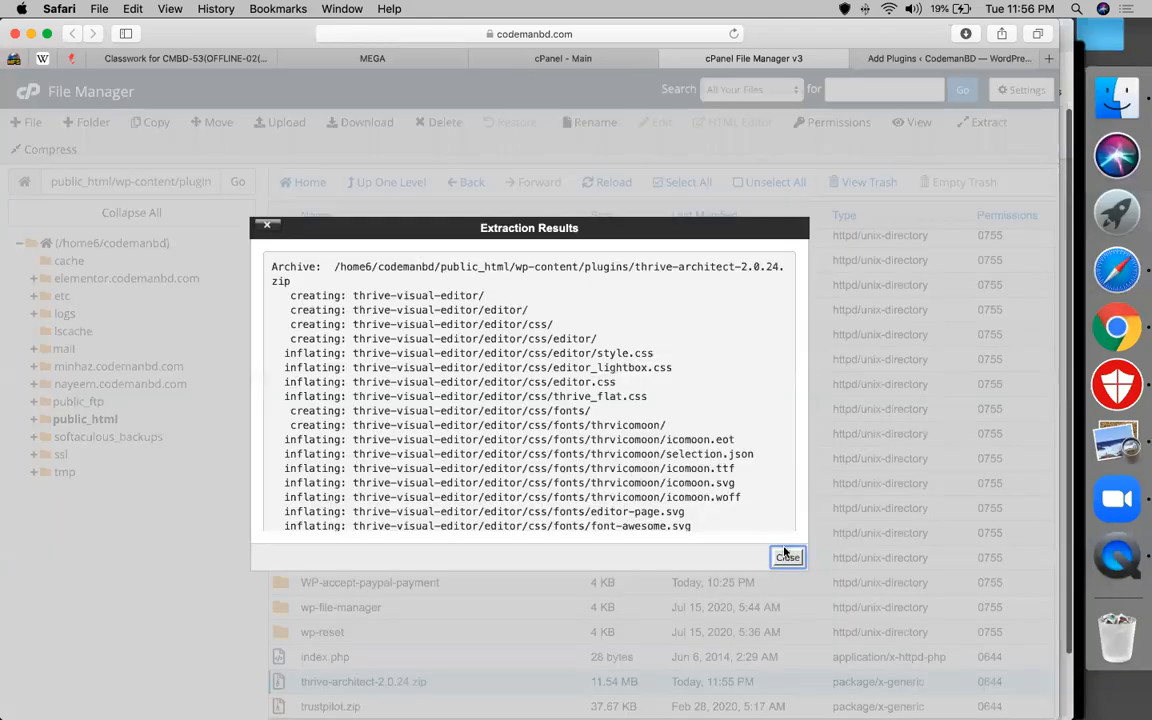
left_click(787, 557)
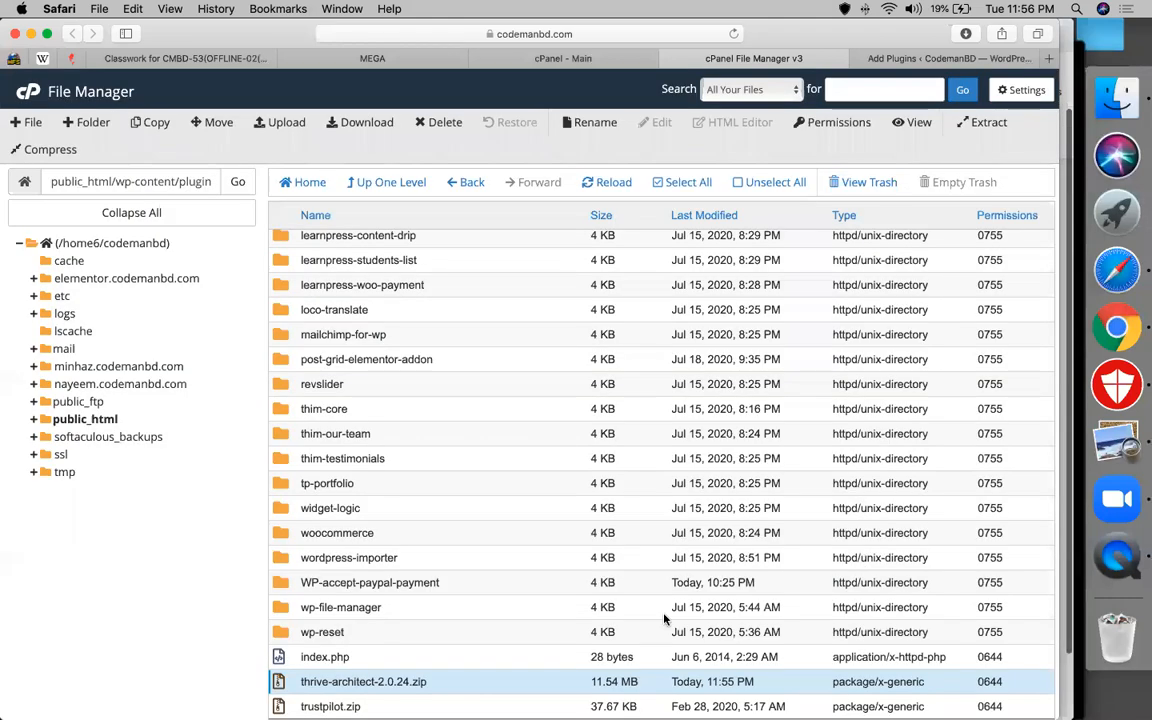
left_click(603, 183)
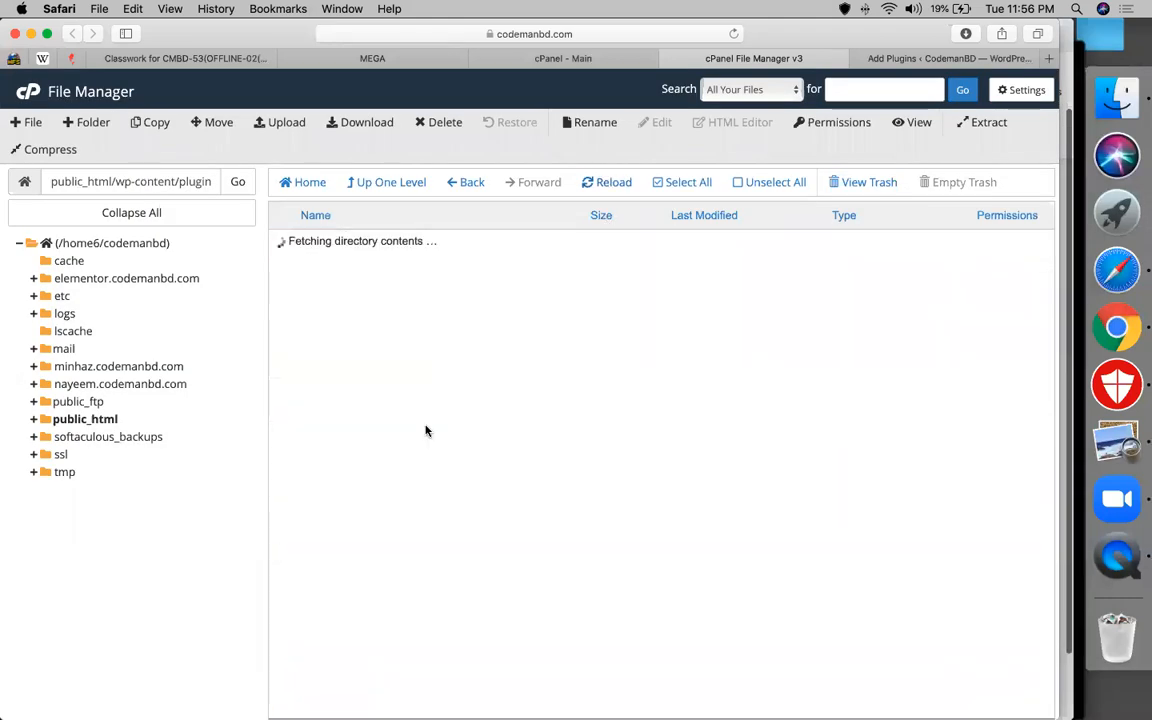
scroll(337, 535, "down", 5)
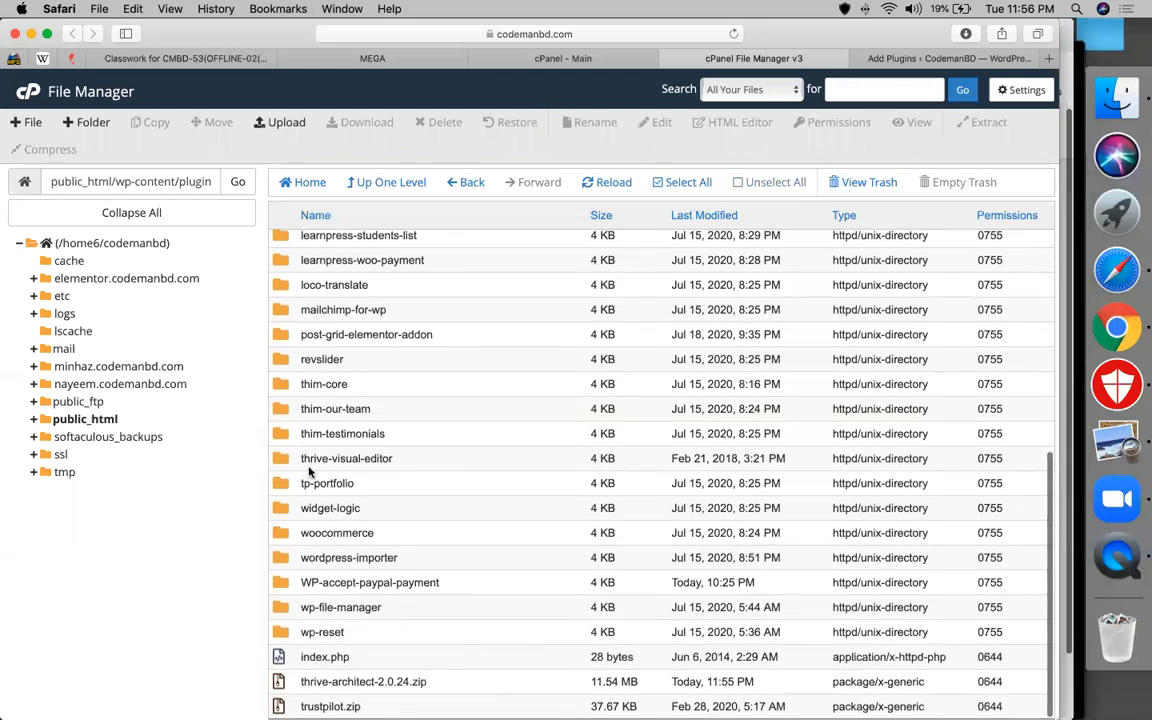
double_click(320, 459)
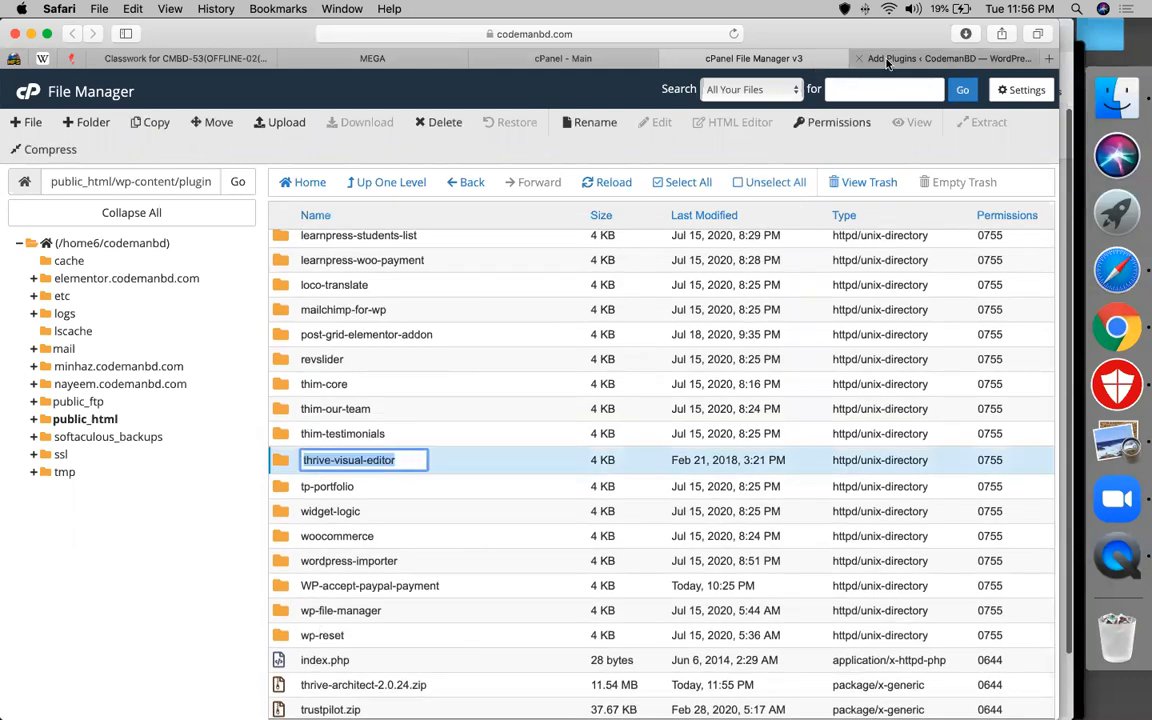
Open WordPress's Add Plugins page and scroll through it
left_click(890, 58)
scroll(65, 545, "down", 5)
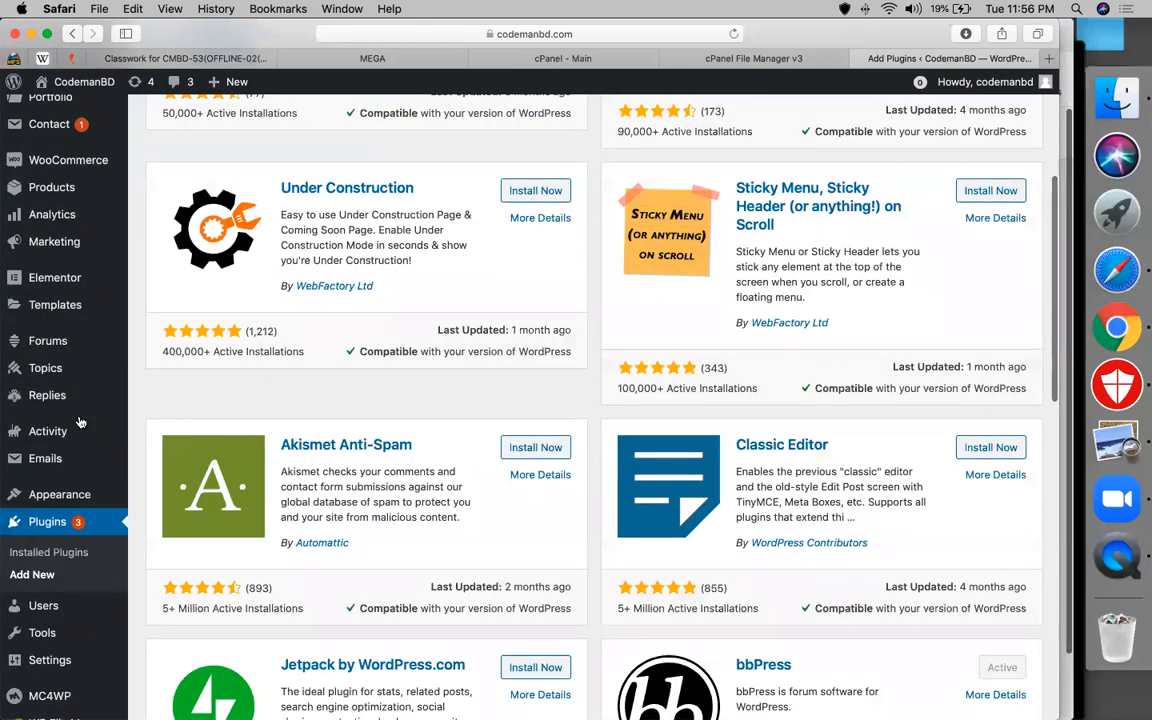
scroll(56, 410, "down", 10)
scroll(48, 292, "up", 2)
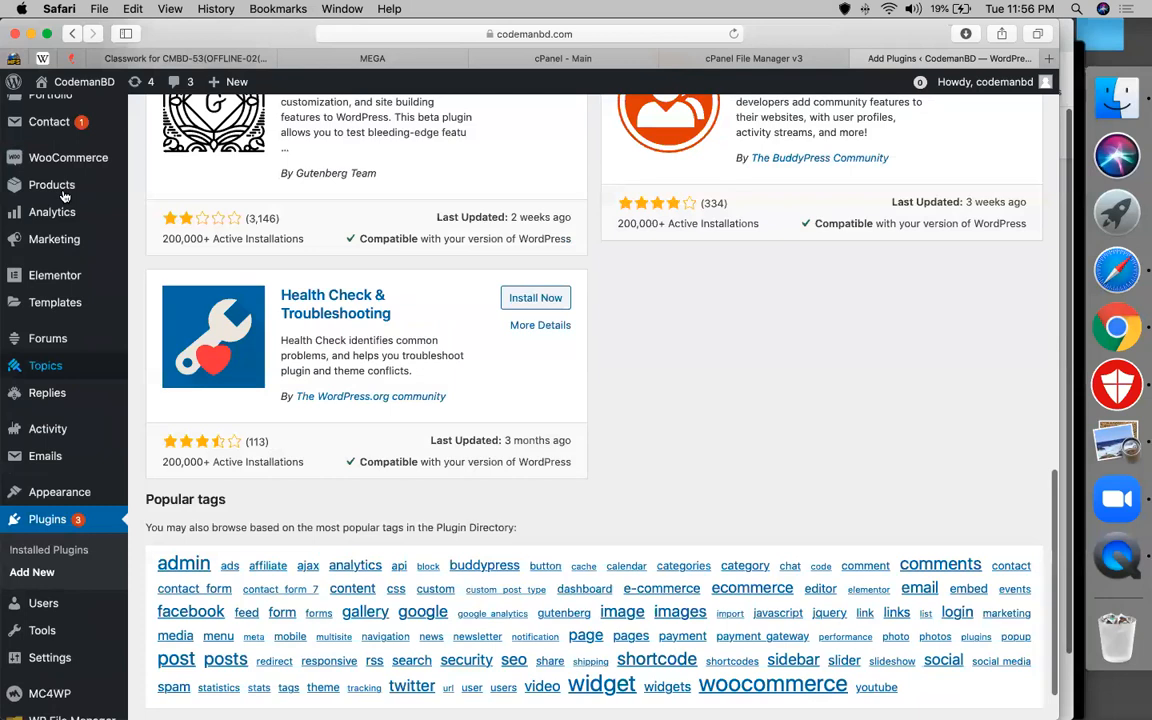
scroll(63, 205, "up", 6)
scroll(50, 470, "down", 7)
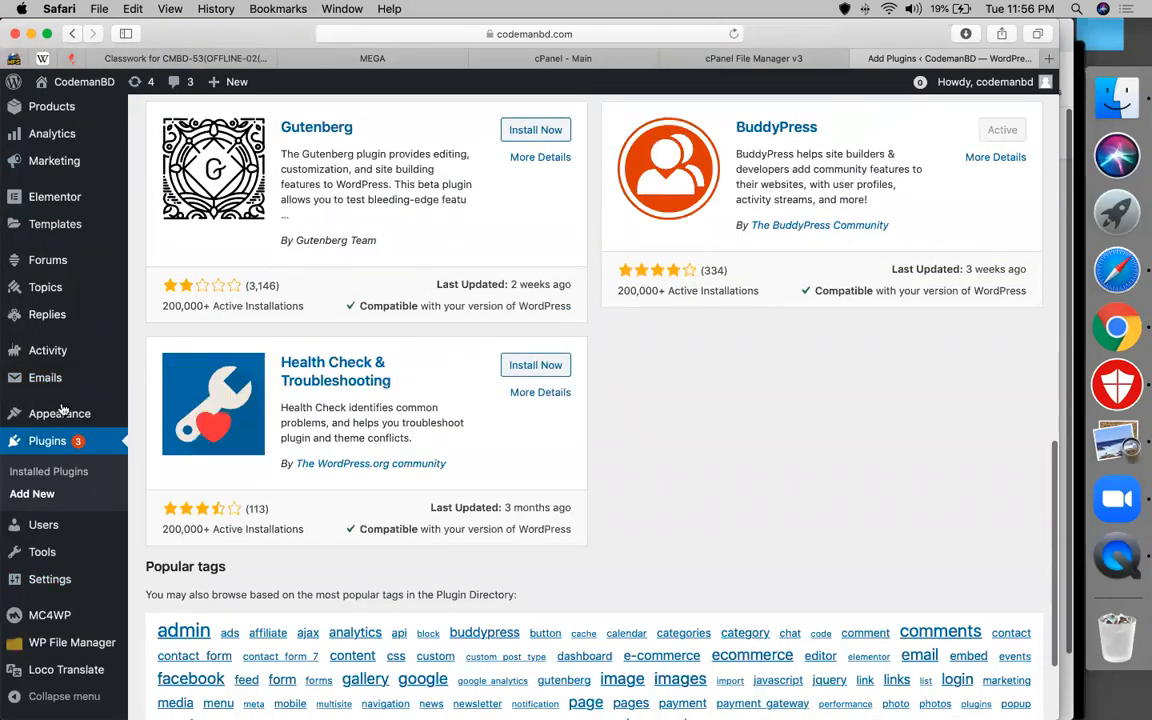
scroll(60, 413, "down", 3)
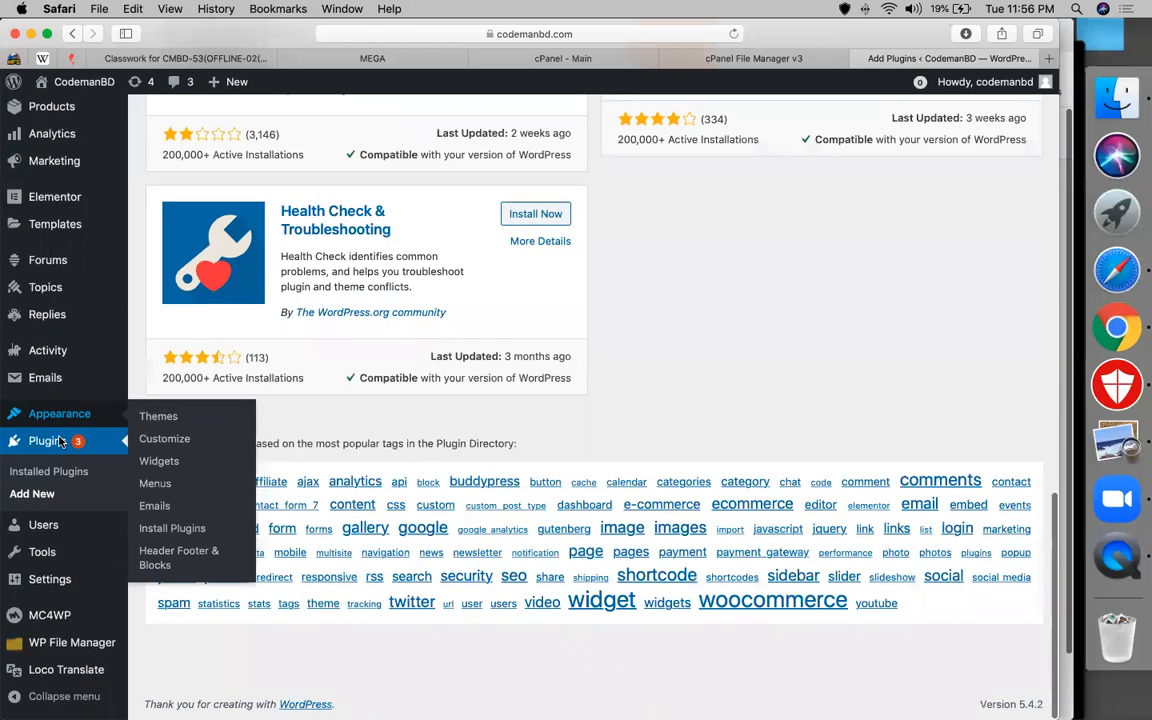
Go to Installed Plugins and scroll down to the inactive Thrive Architect 2.0.24
left_click(60, 441)
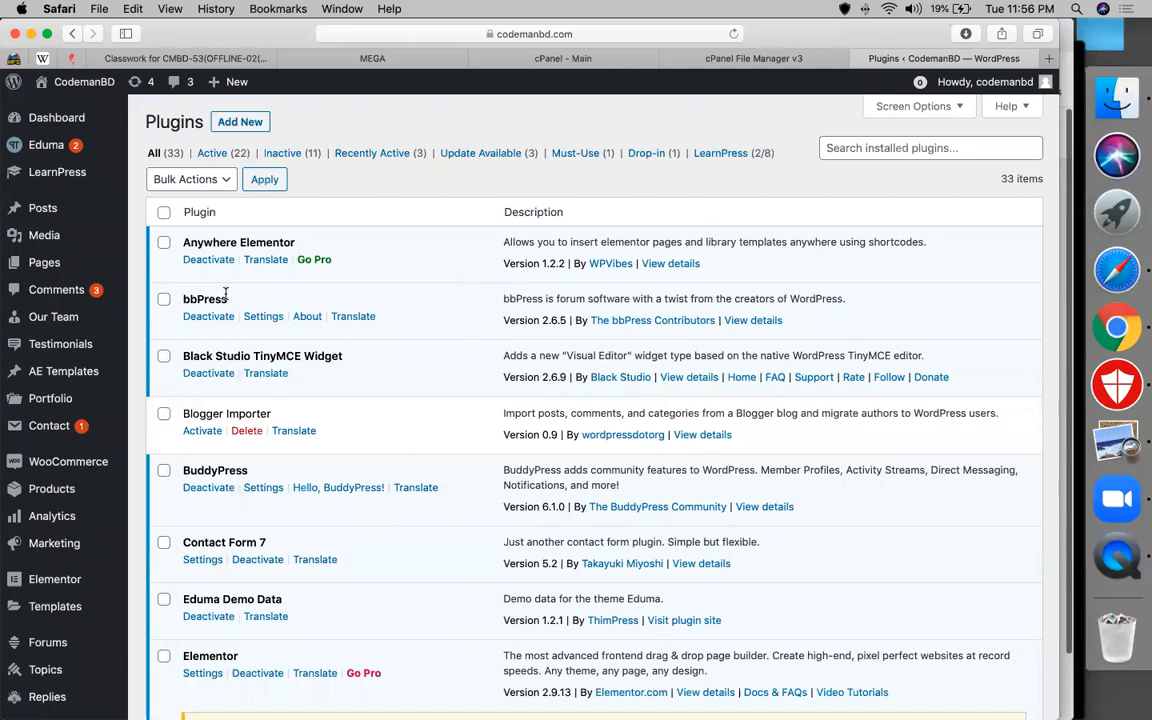
scroll(454, 373, "down", 10)
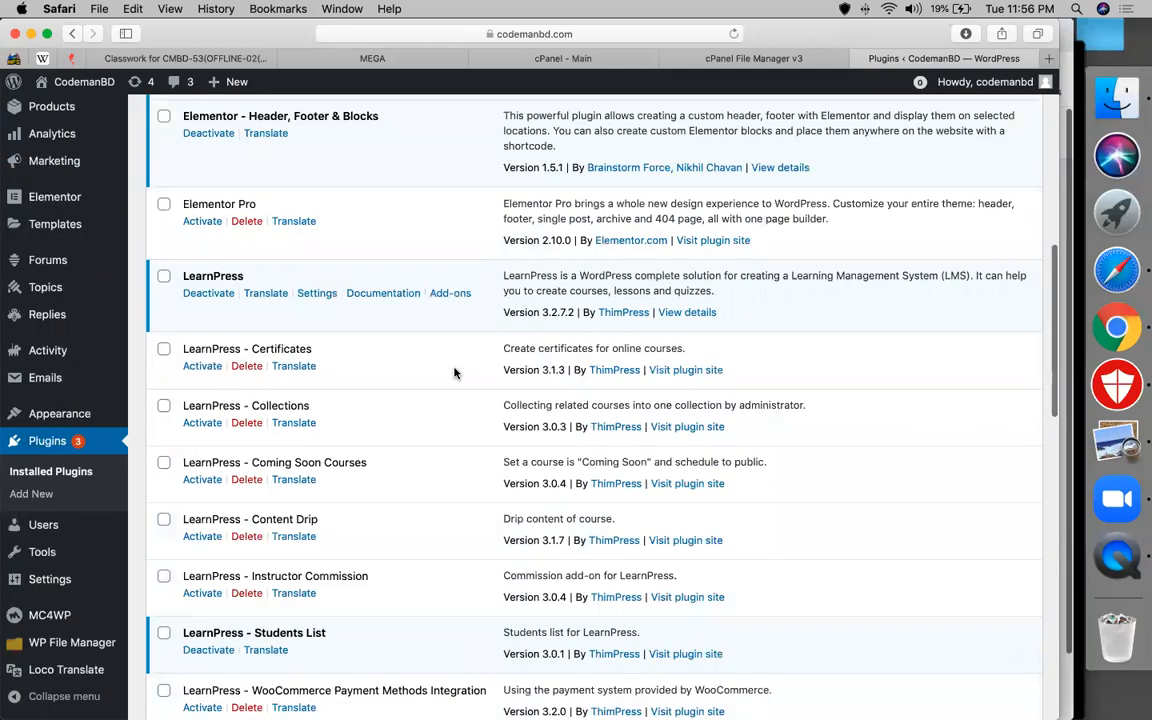
scroll(454, 373, "down", 6)
scroll(454, 373, "down", 10)
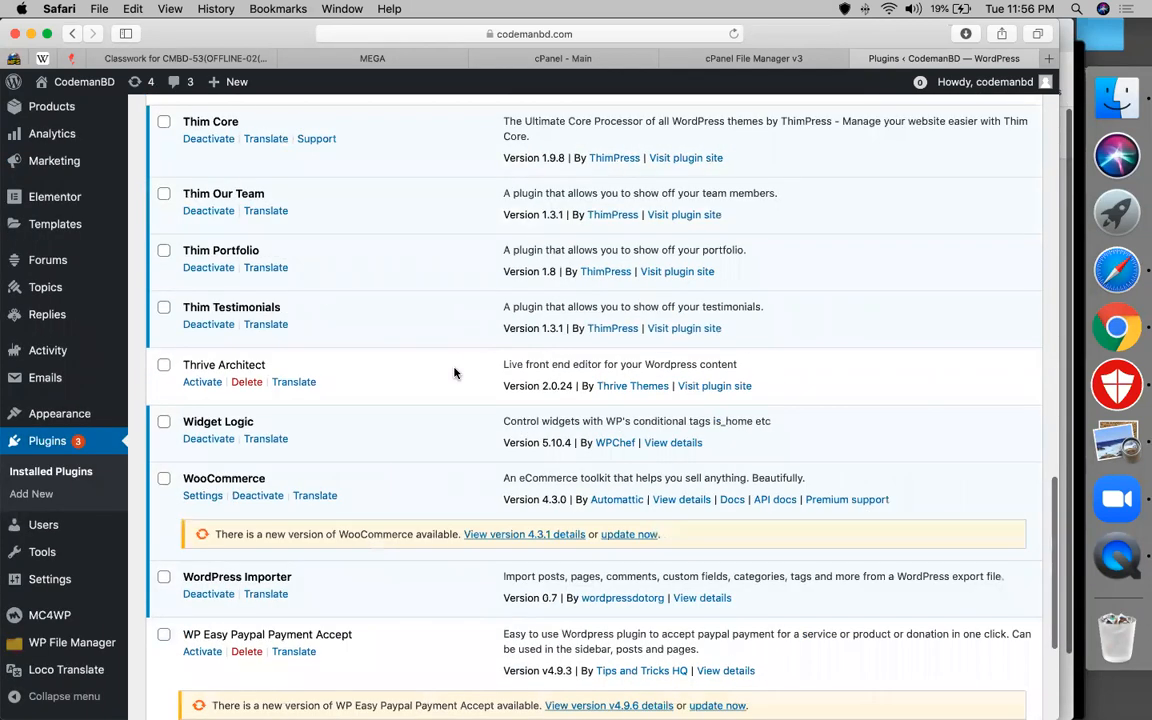
Activate Thrive Architect and view it as an installed product in Thrive Dashboard
left_click(197, 384)
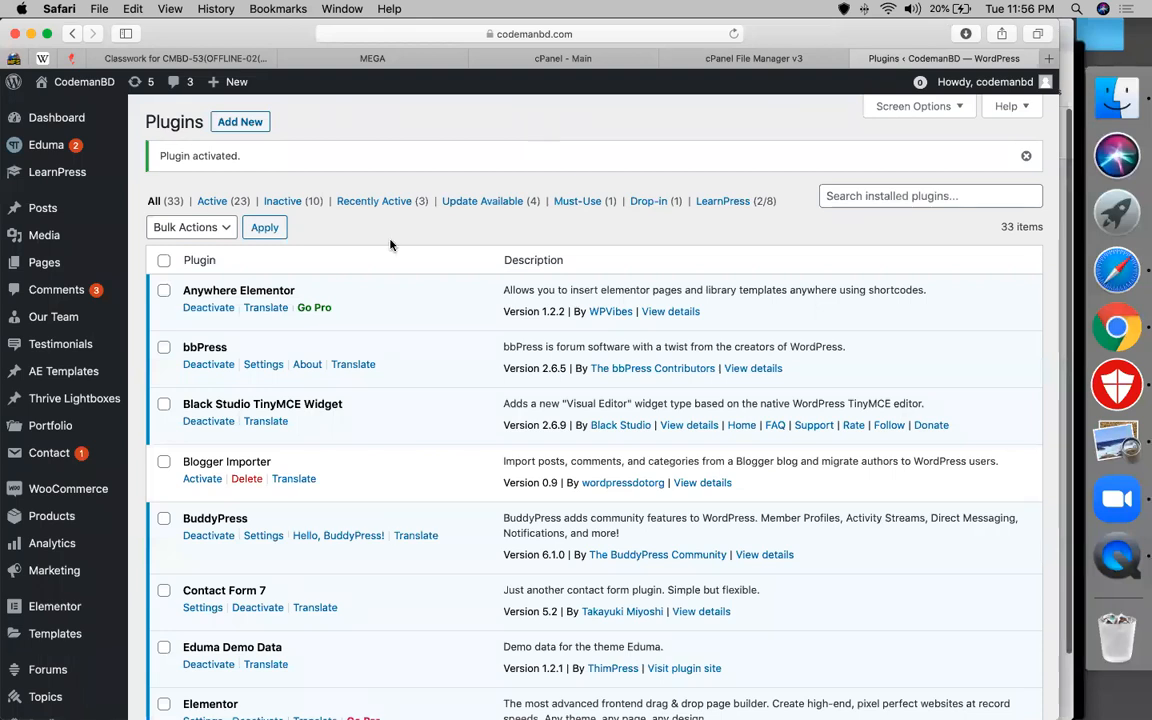
scroll(77, 612, "down", 20)
scroll(70, 420, "up", 10)
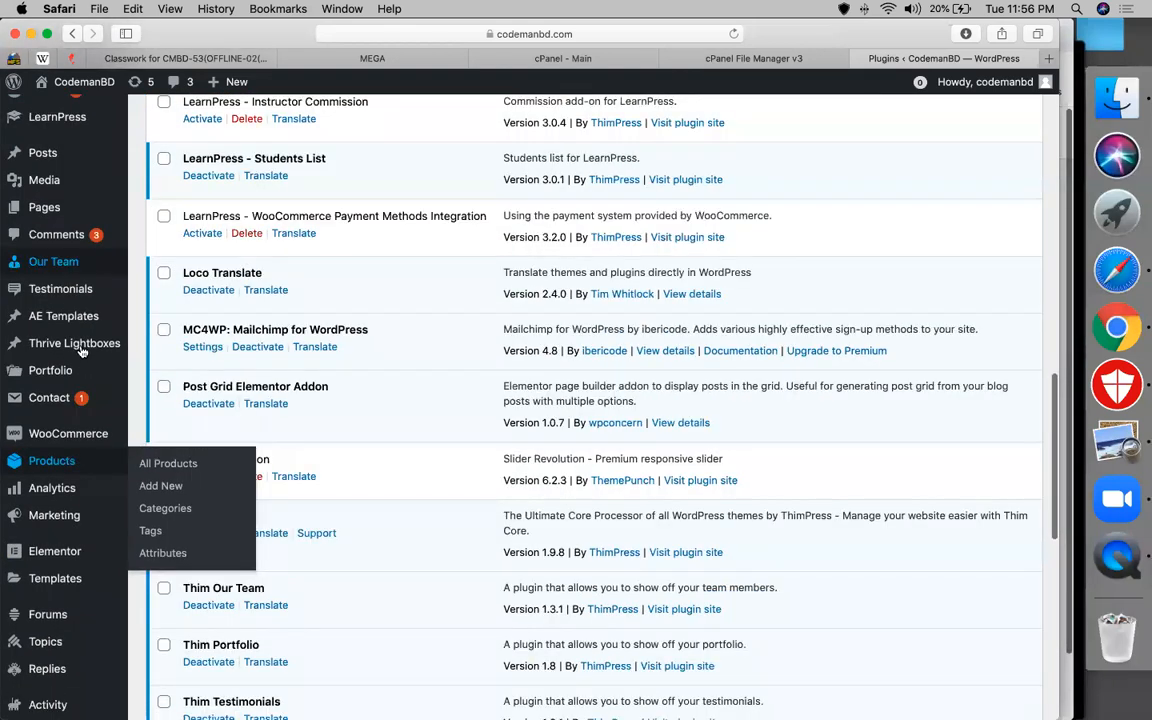
scroll(85, 575, "down", 10)
left_click(94, 641)
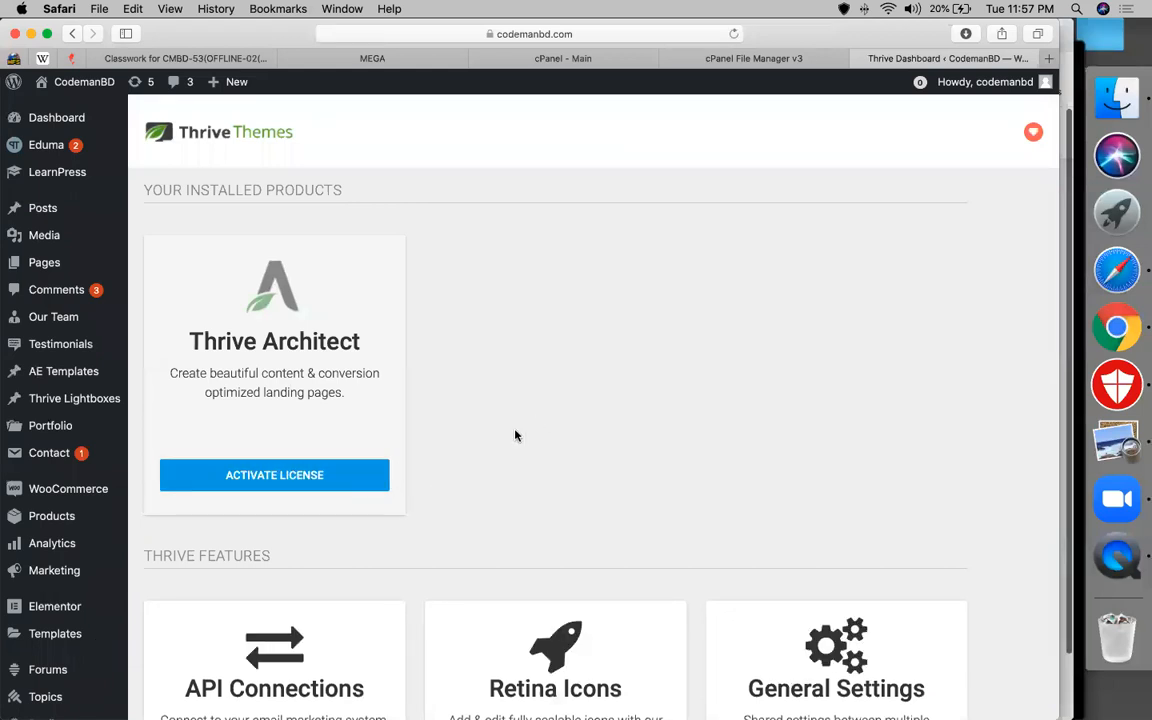
Load Google Drive in the browser from the cPanel page
left_click(690, 62)
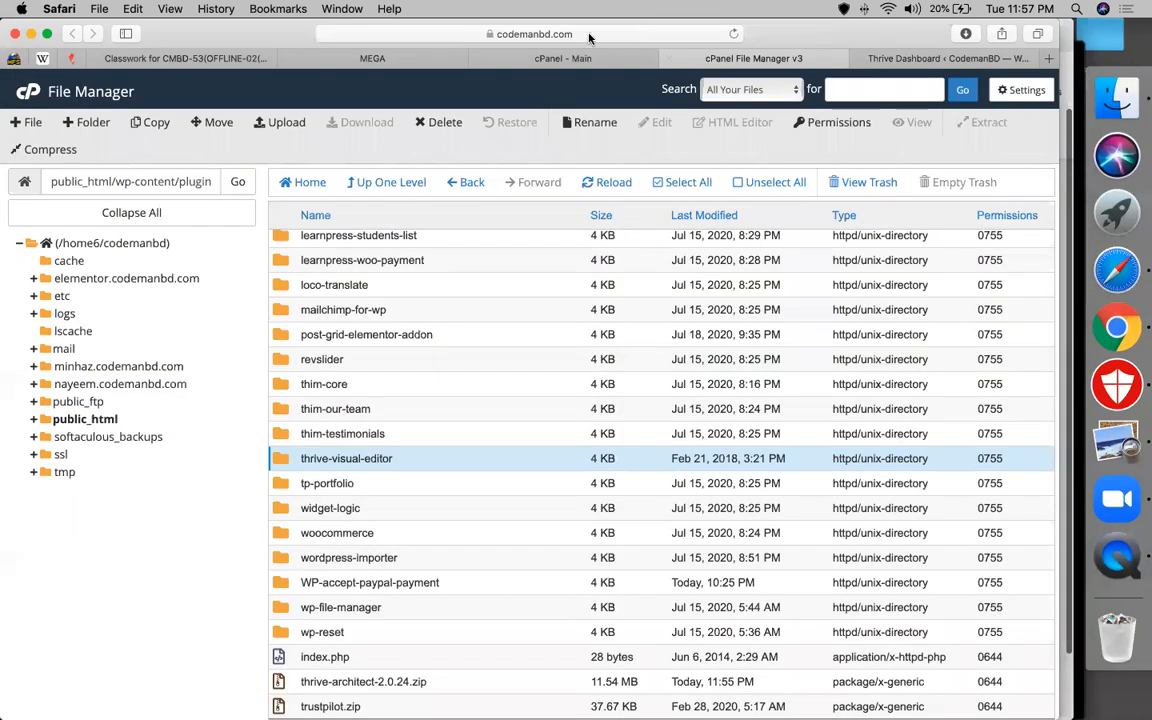
left_click(530, 34)
type("dri")
key("Return")
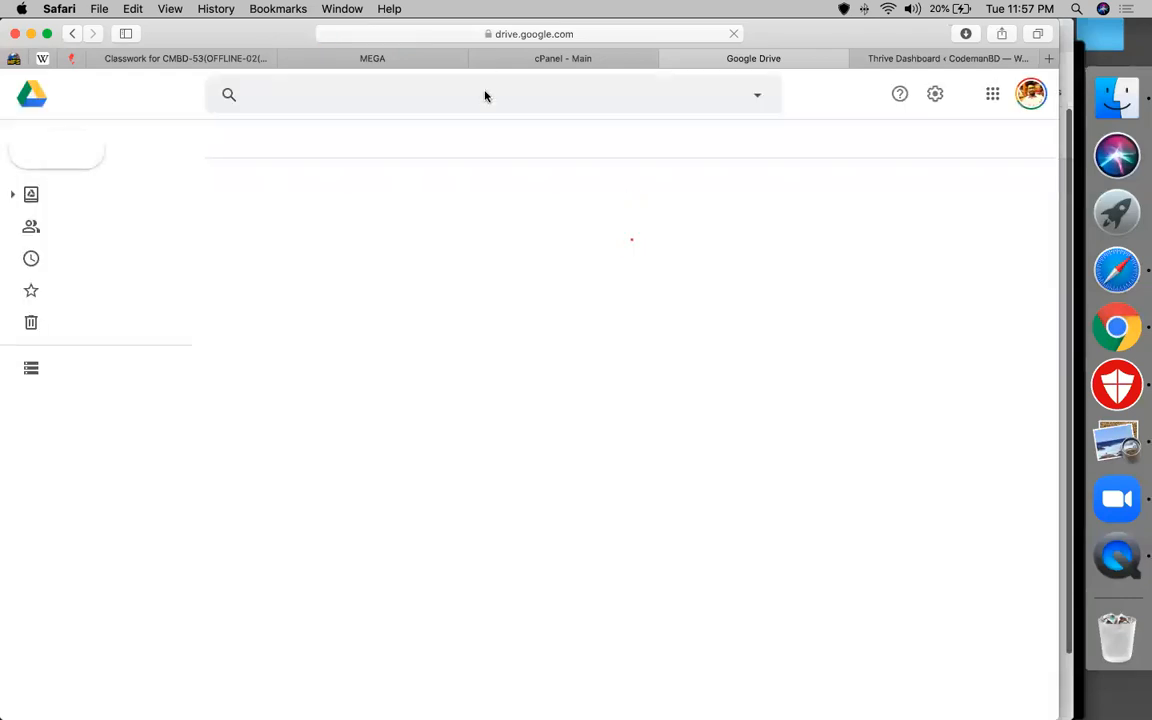
Search Drive for 'ethical thrive' and select the 4. Ethical Hacking license-disable sheet
left_click(485, 91)
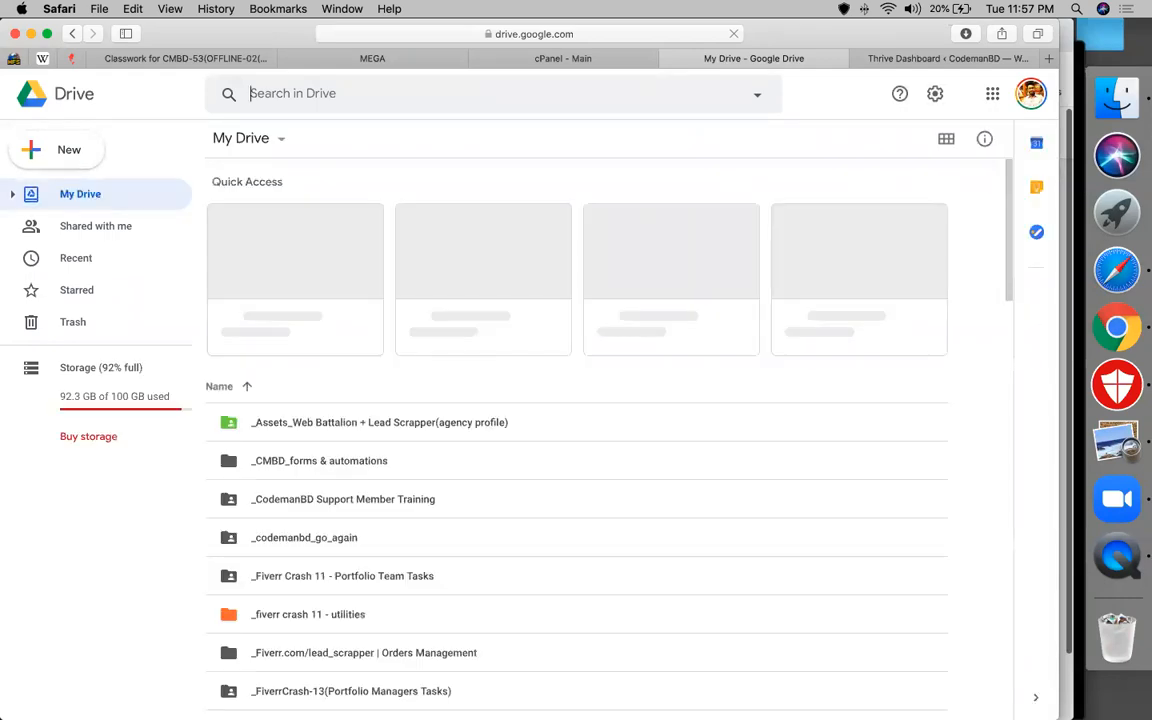
type("et")
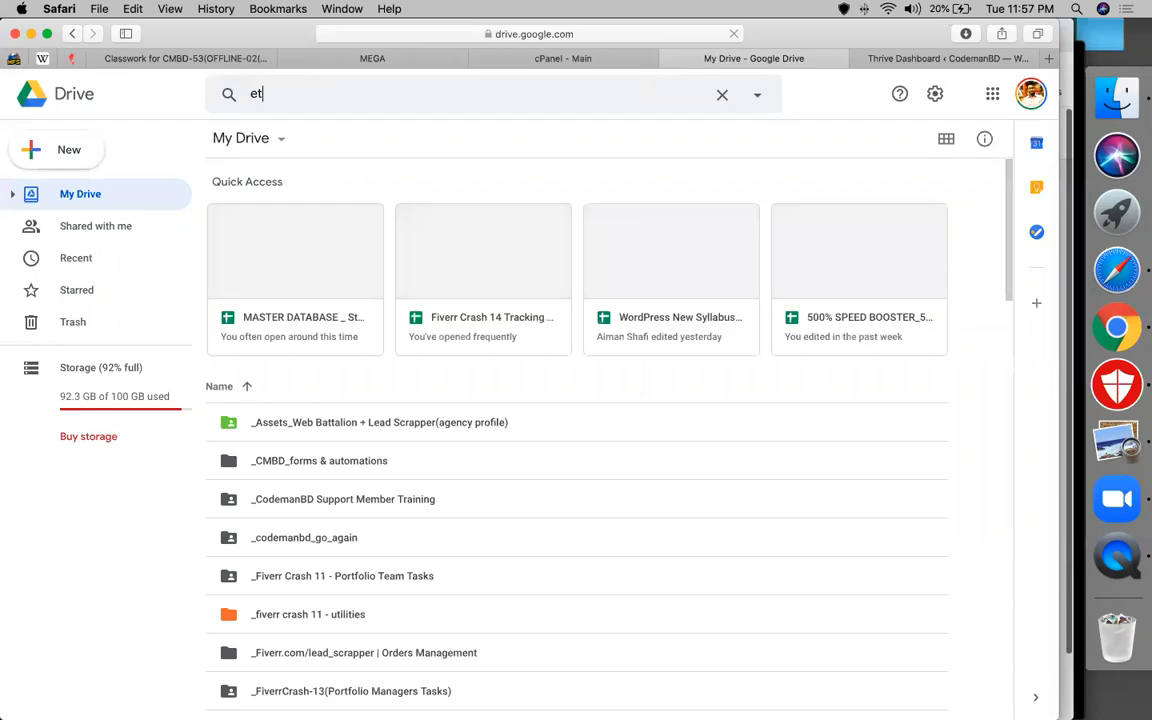
type("hical")
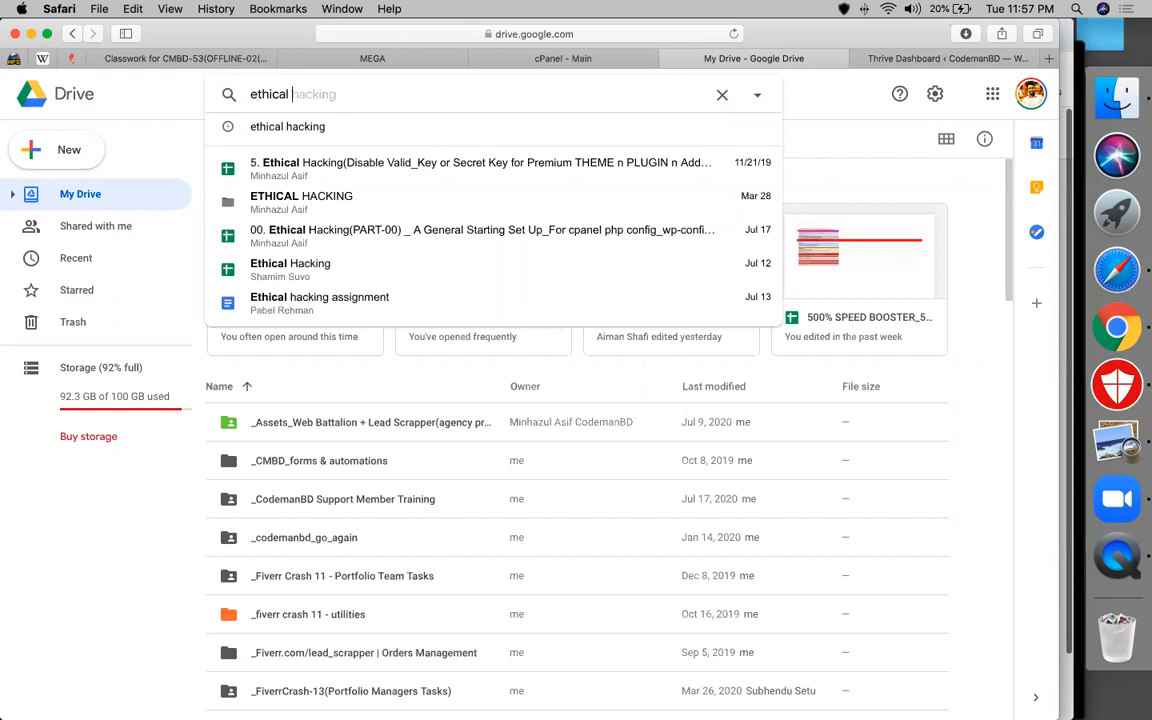
type("thrive")
key("Return")
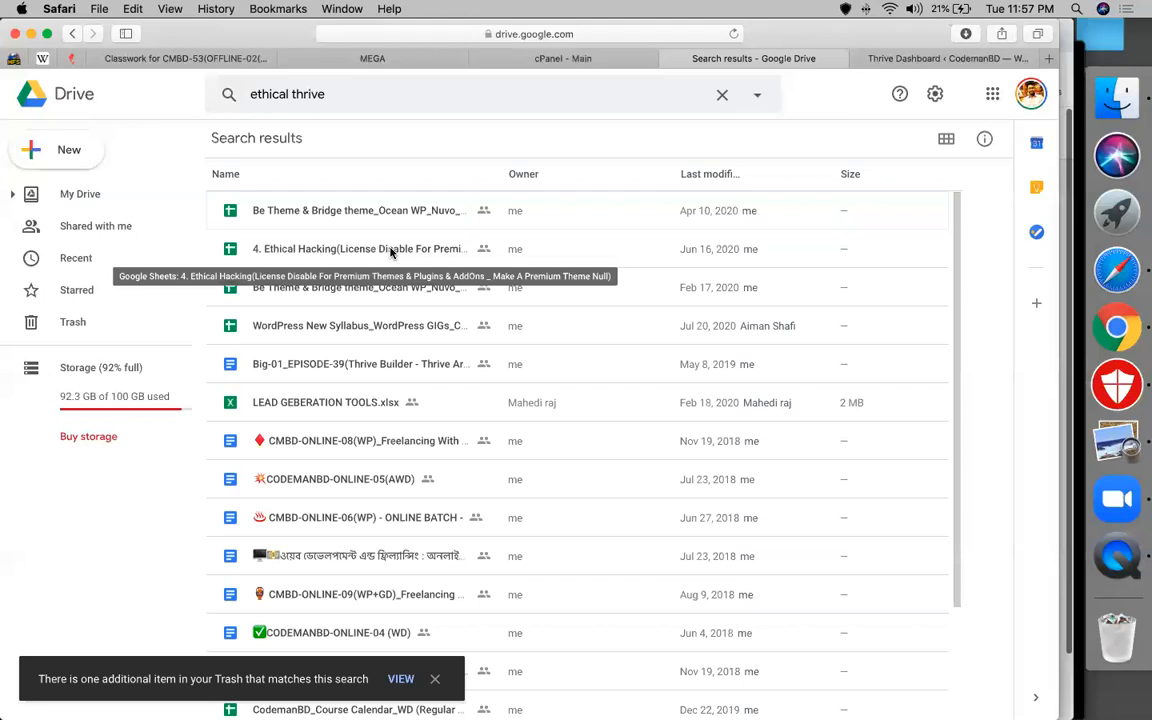
left_click(391, 252)
Open the Ethical Hacking sheet in Google Sheets, reload it, then return to Classroom's Classwork
double_click(391, 252)
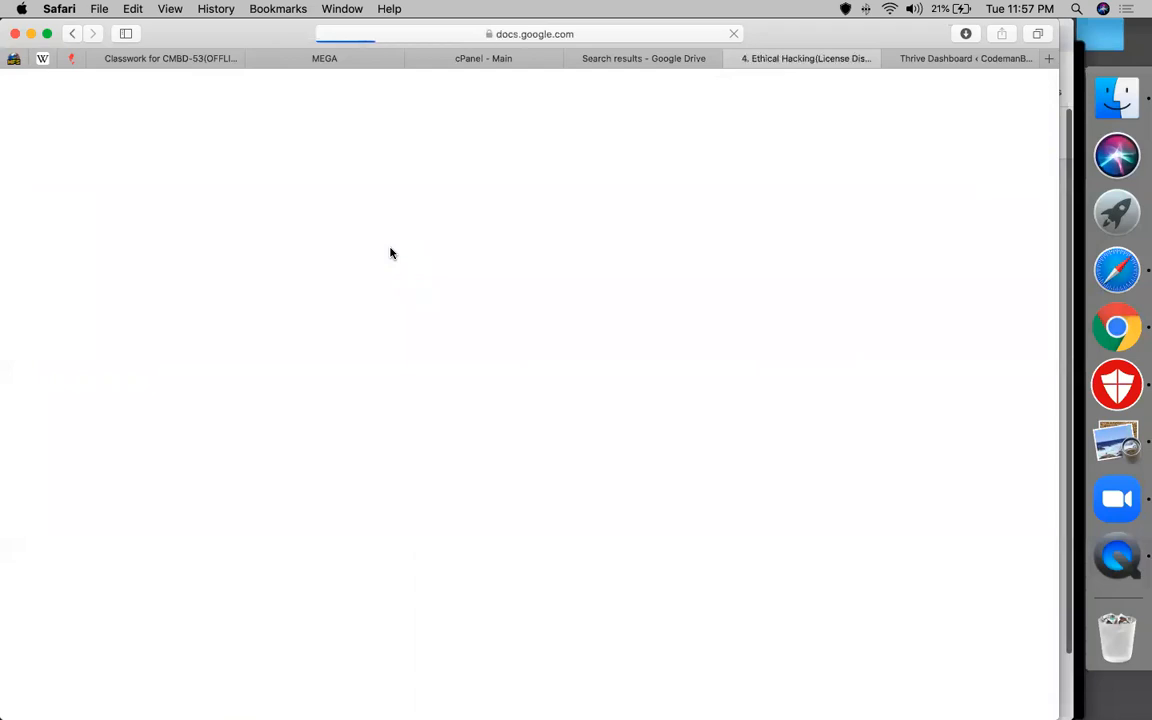
left_click(603, 37)
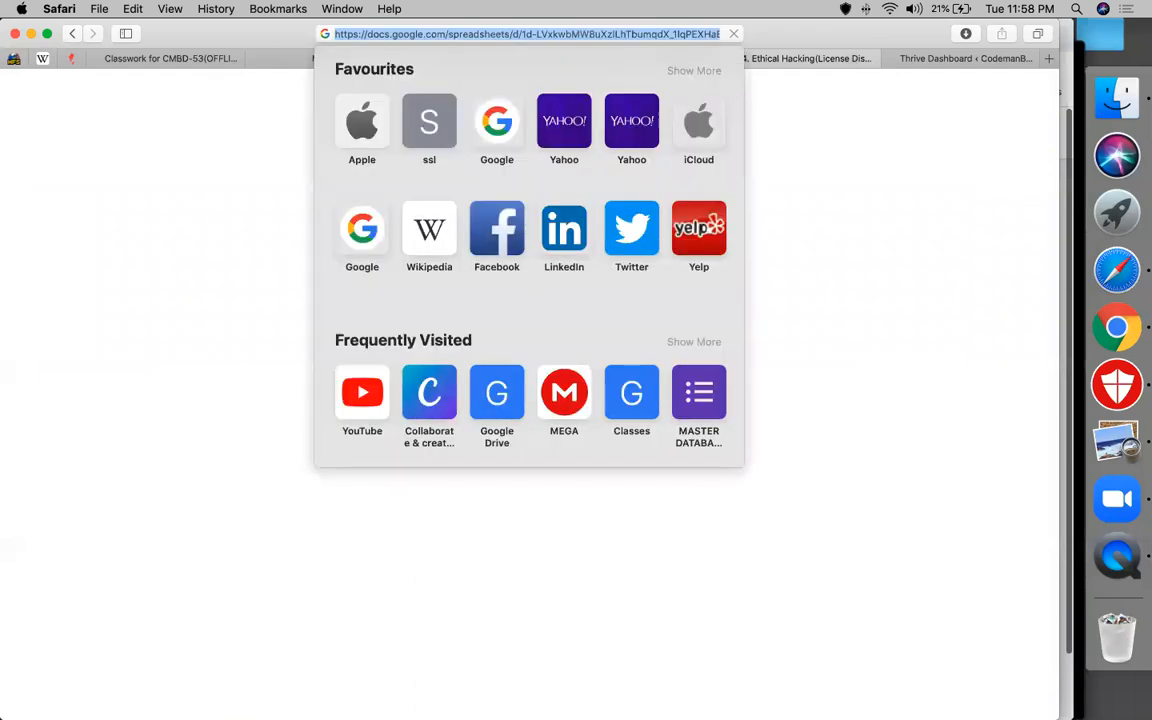
key("Return")
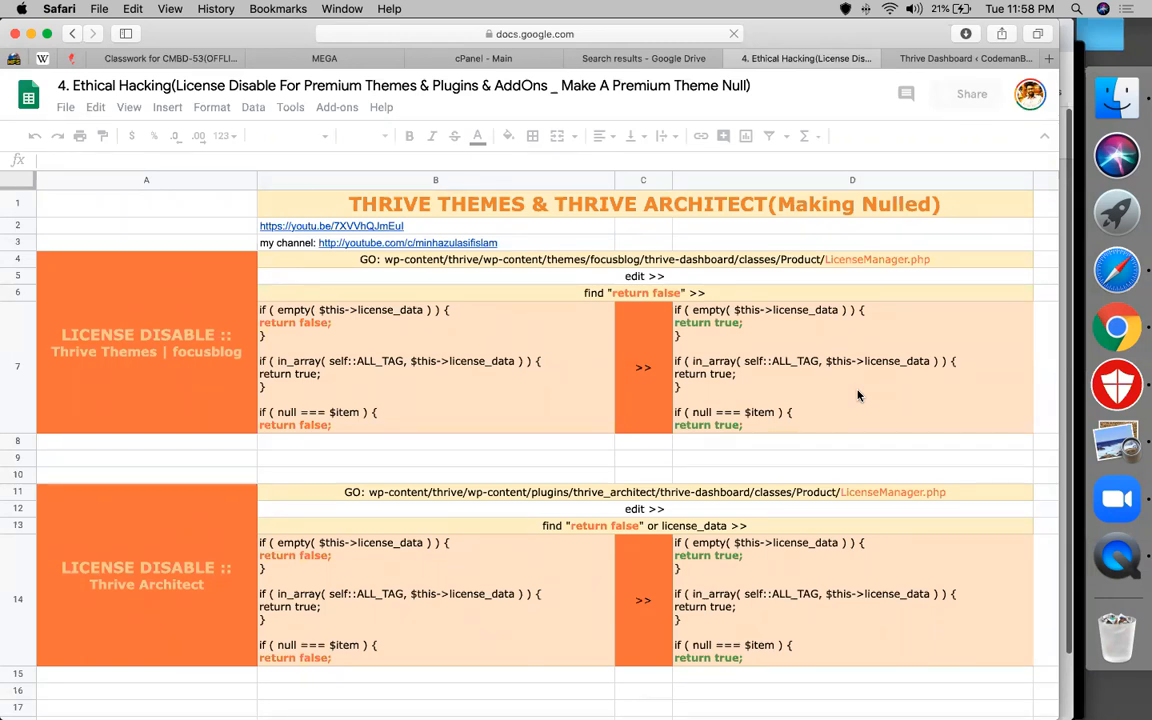
left_click(294, 327)
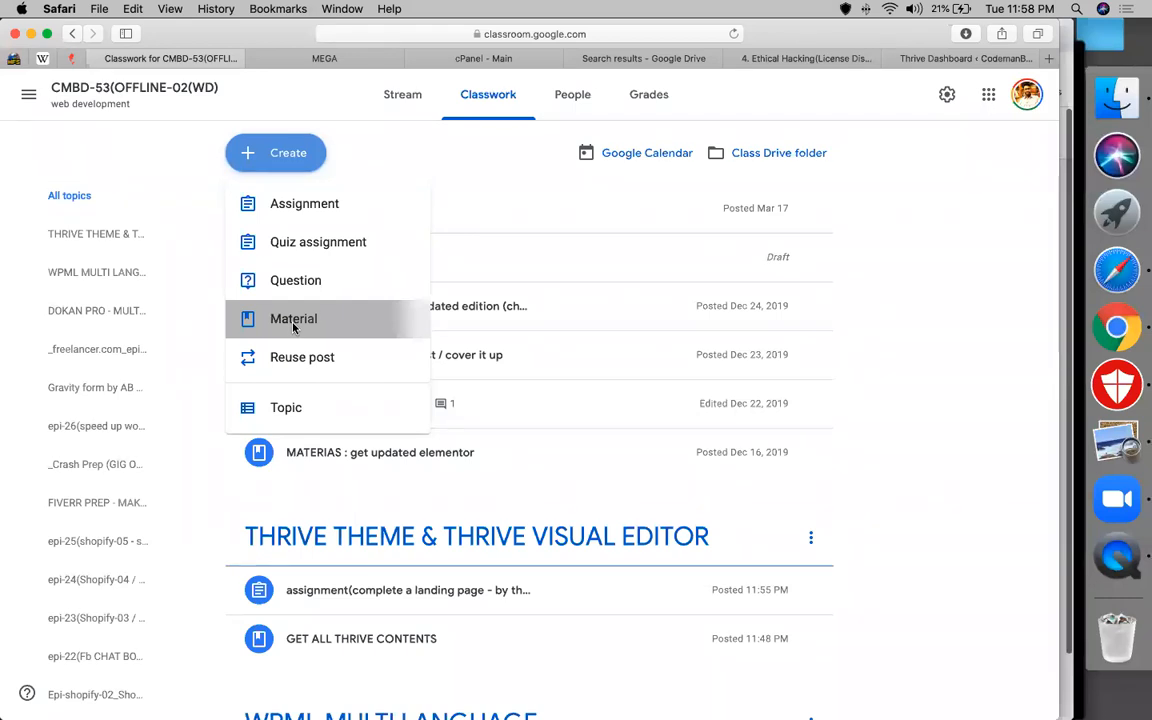
Draft a new Classroom material titled 'get thrive license disable sheet'
left_click(293, 327)
type("get")
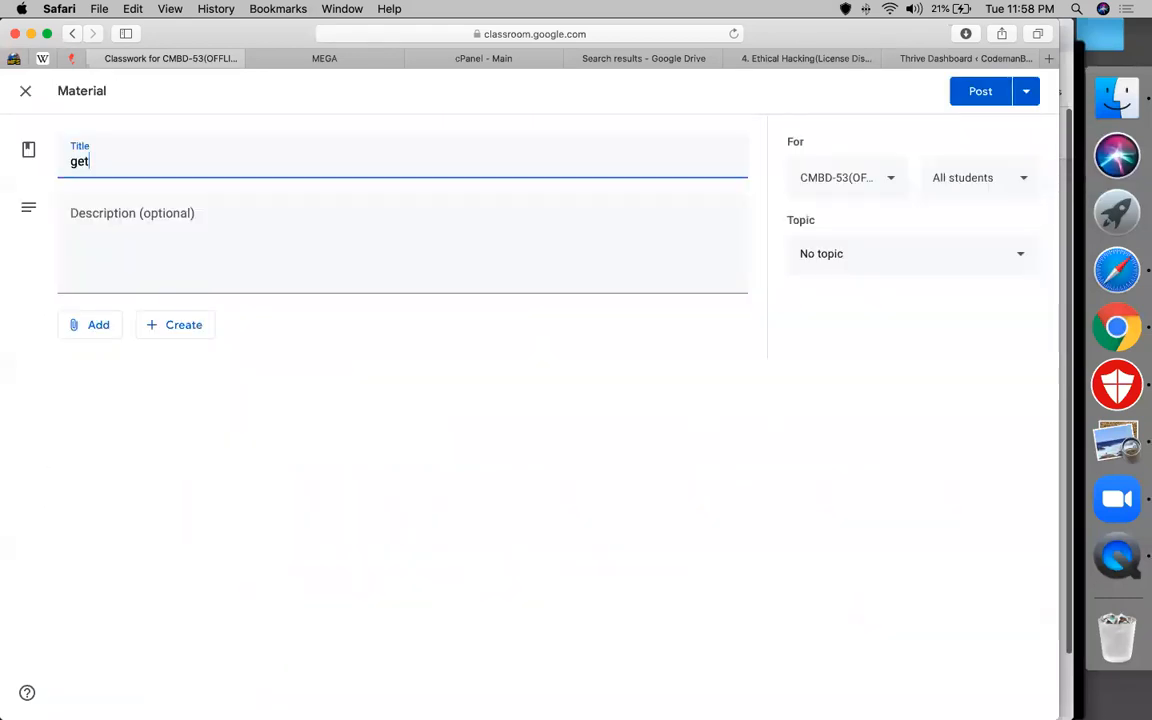
type(" thrive")
key("super+a")
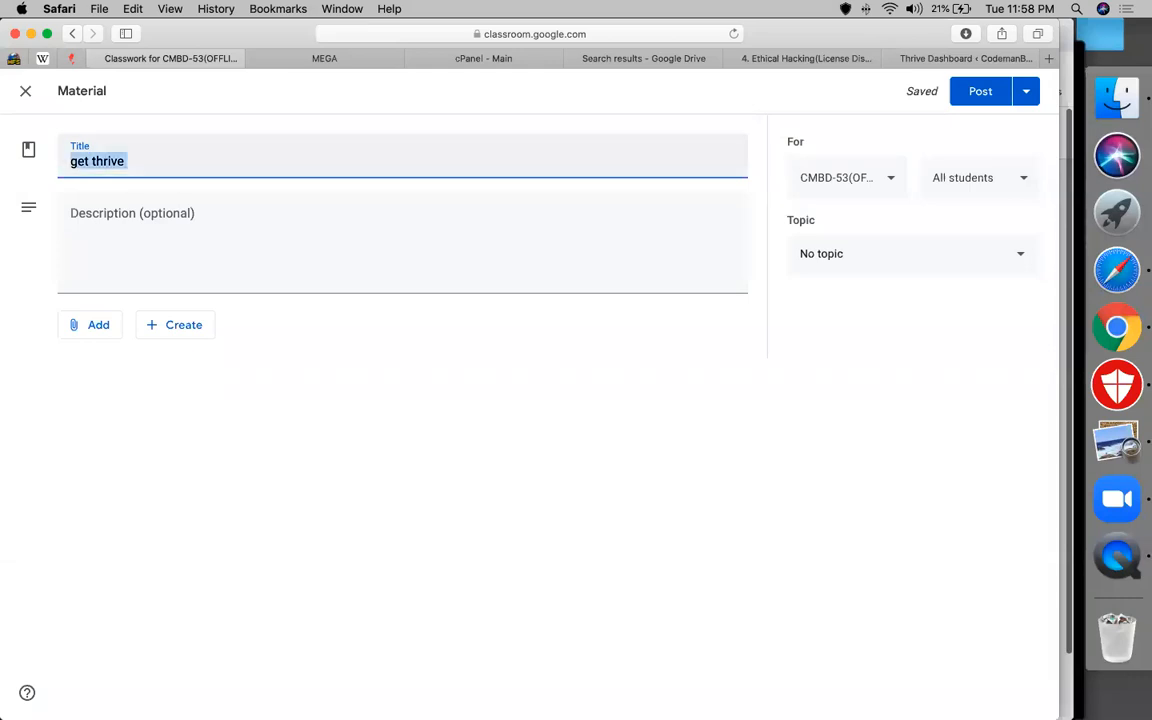
key("Right")
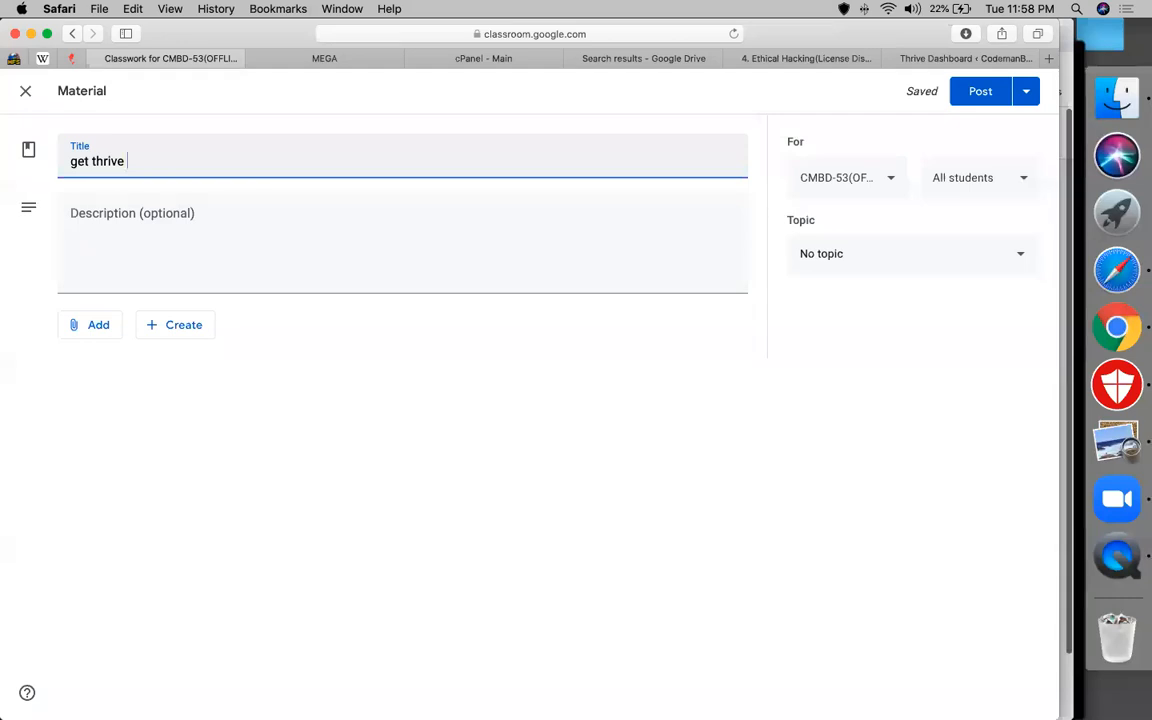
type("disable sheet")
left_click(128, 160)
type("li")
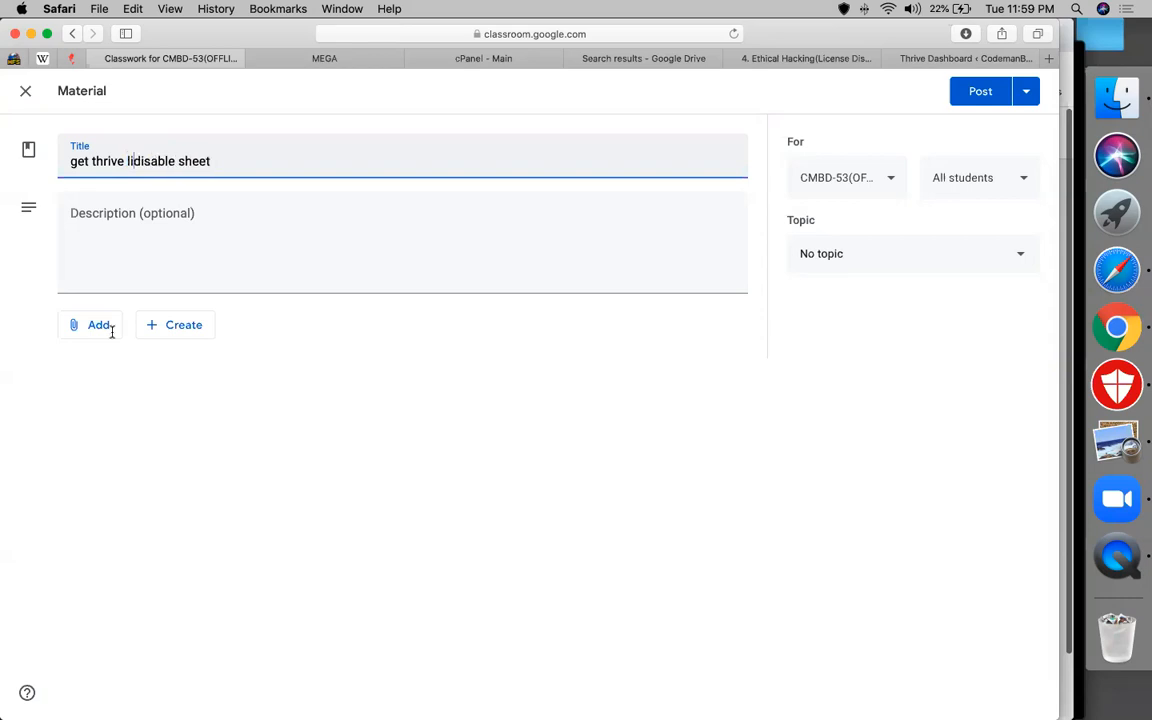
type("cense")
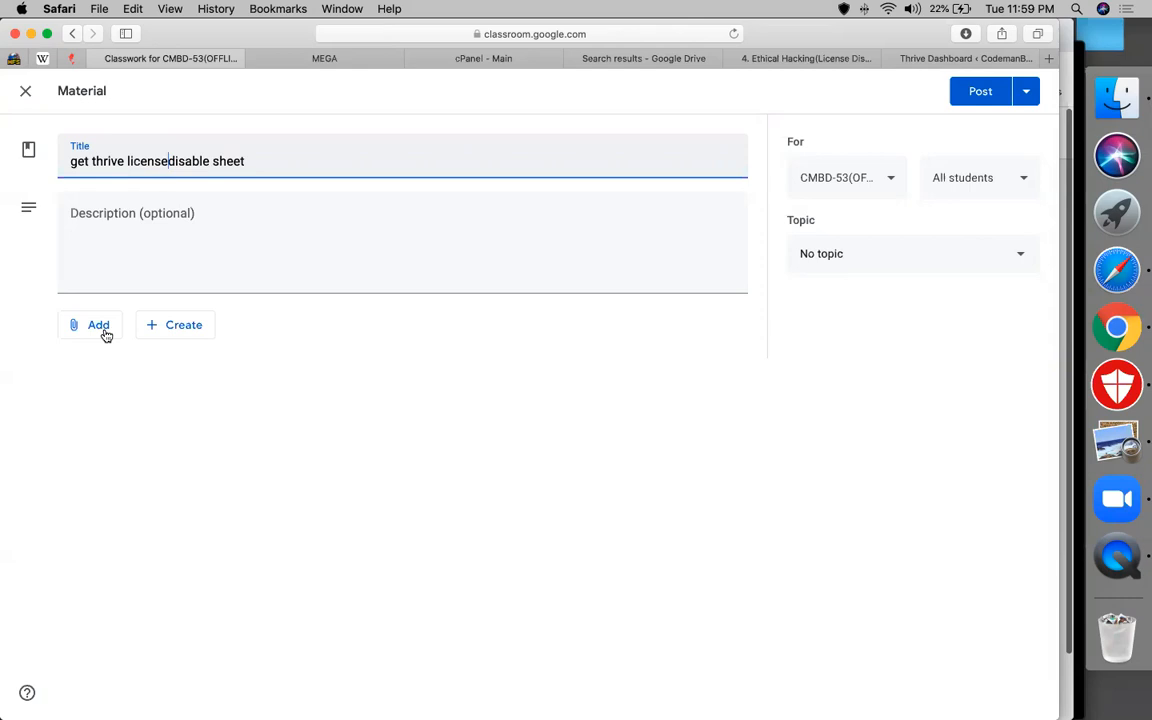
left_click(104, 333)
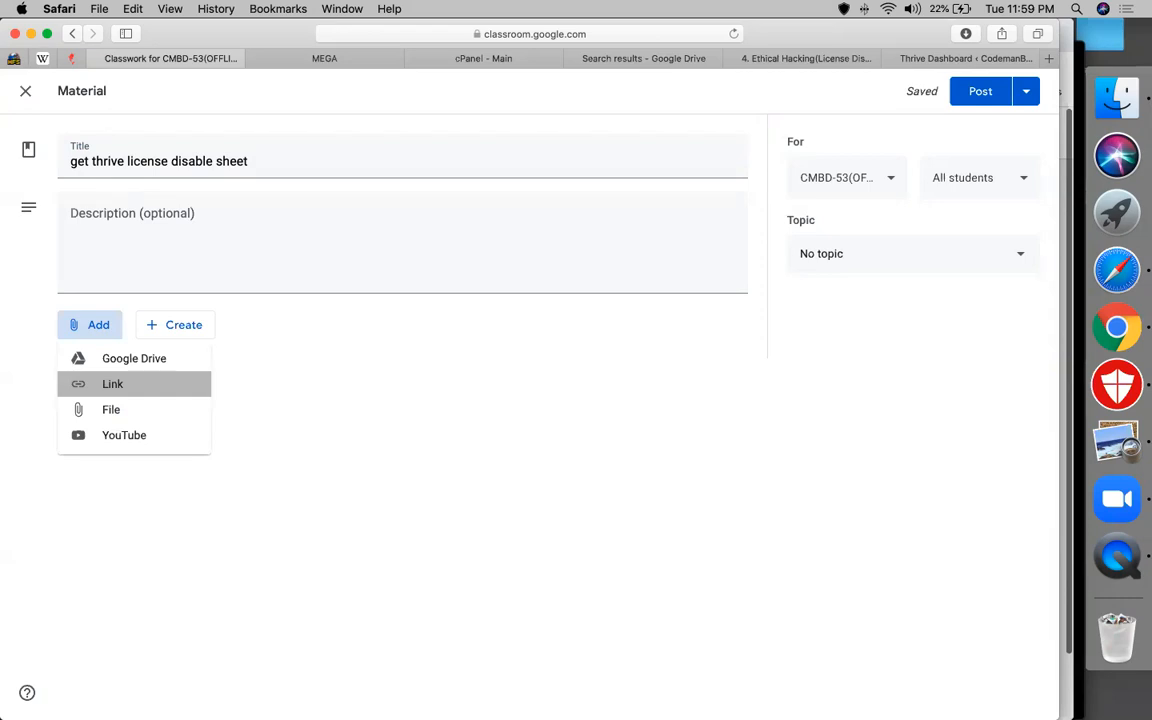
Attach the copied Ethical Hacking sheet URL to the material as a link
left_click(113, 384)
key("super+v")
key("Return")
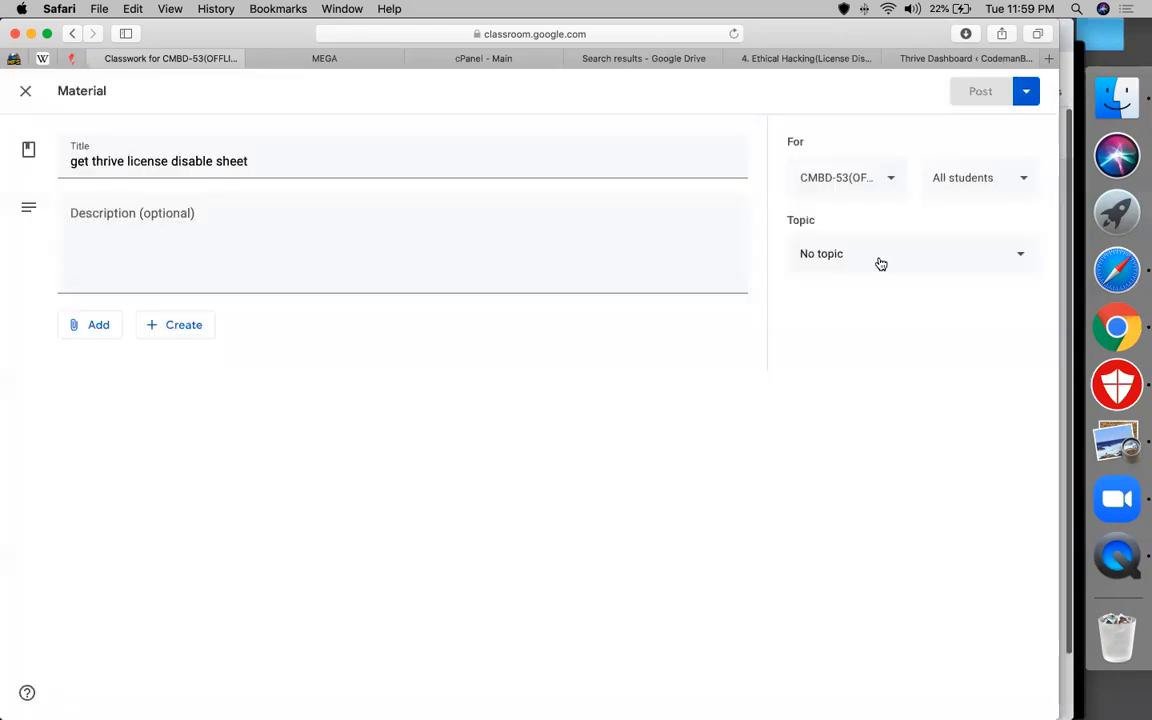
File it under THRIVE THEME & THRIVE VISUAL EDITOR, add CMBD-68 for 3 classes, then return to the sheet
left_click(881, 264)
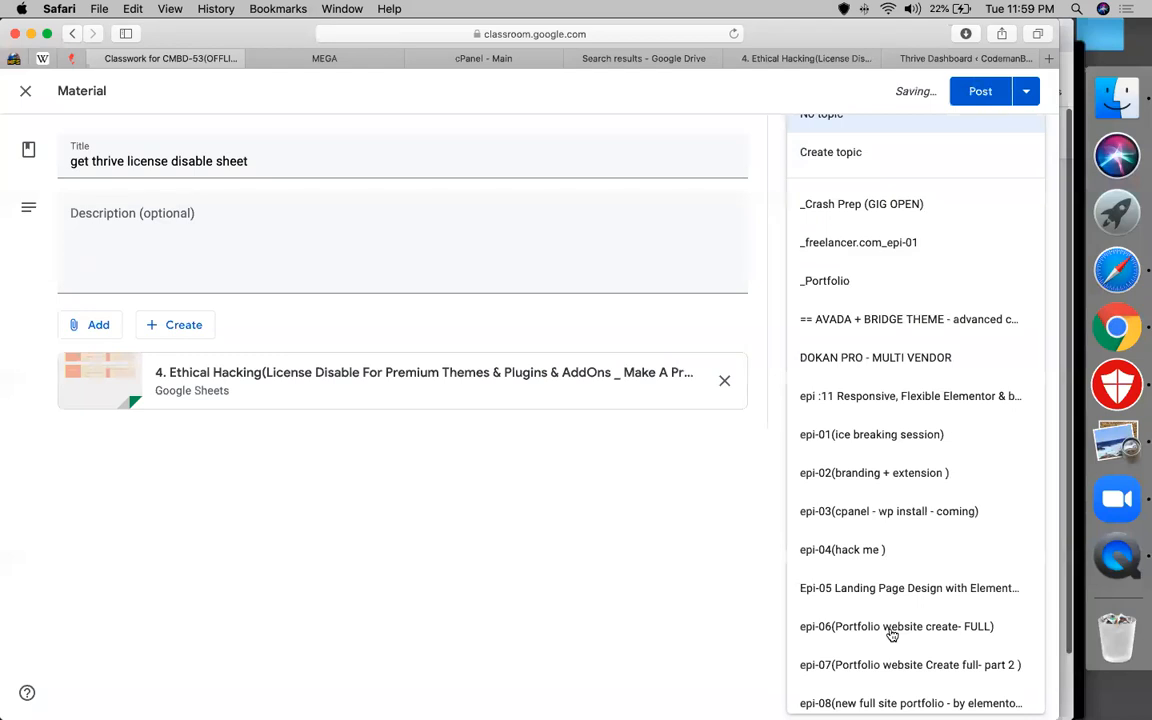
scroll(891, 634, "down", 10)
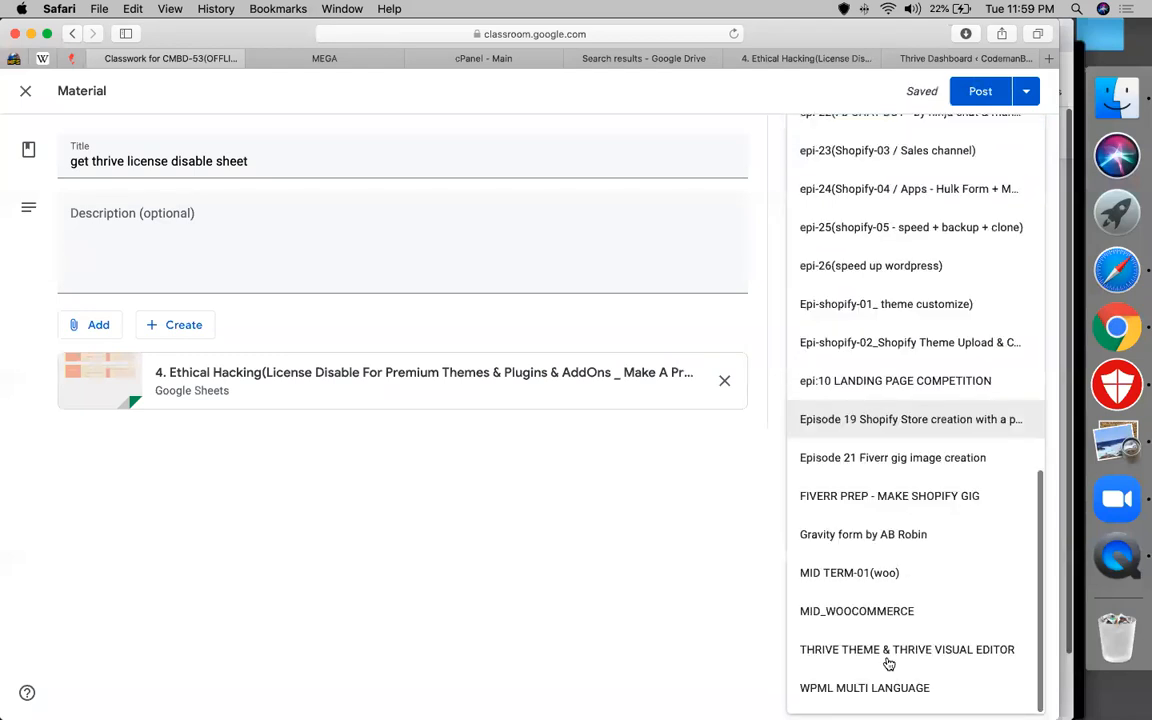
left_click(888, 652)
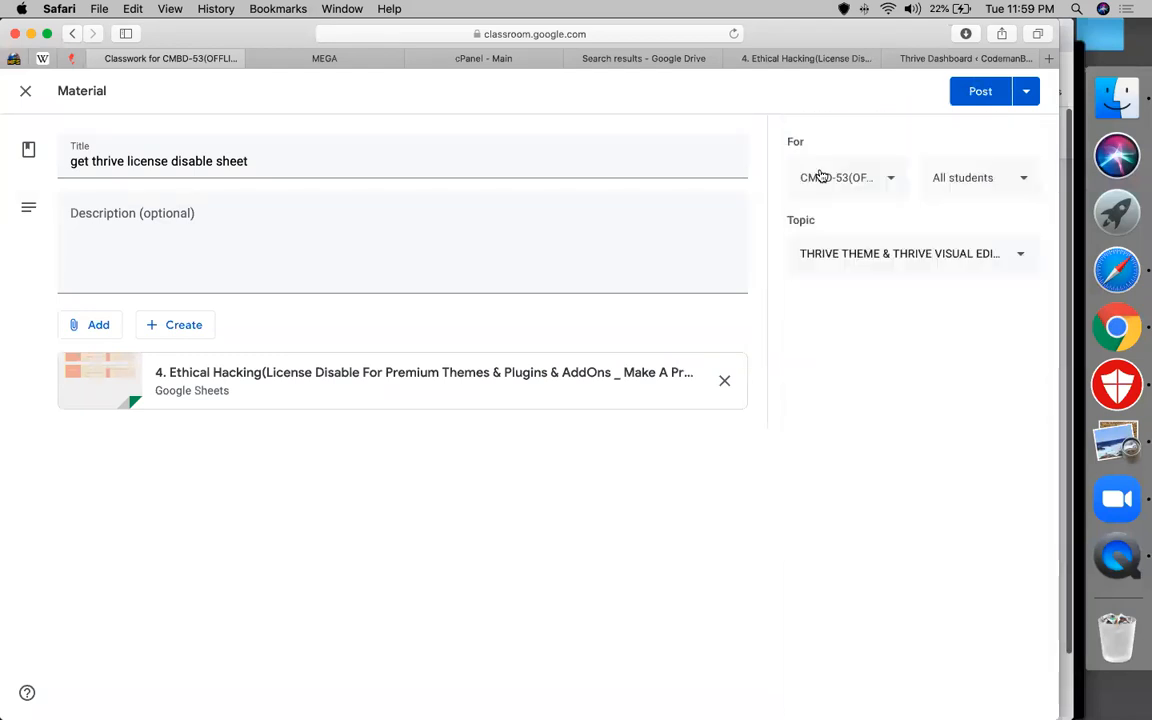
left_click(876, 187)
left_click(880, 193)
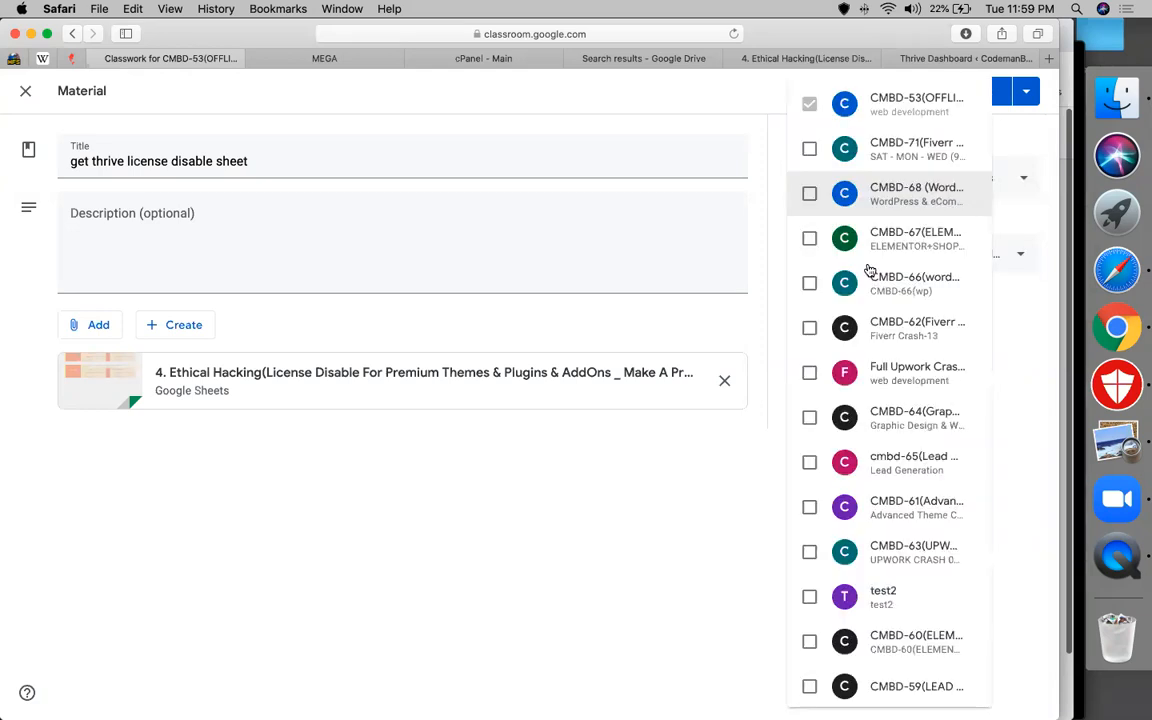
left_click(648, 563)
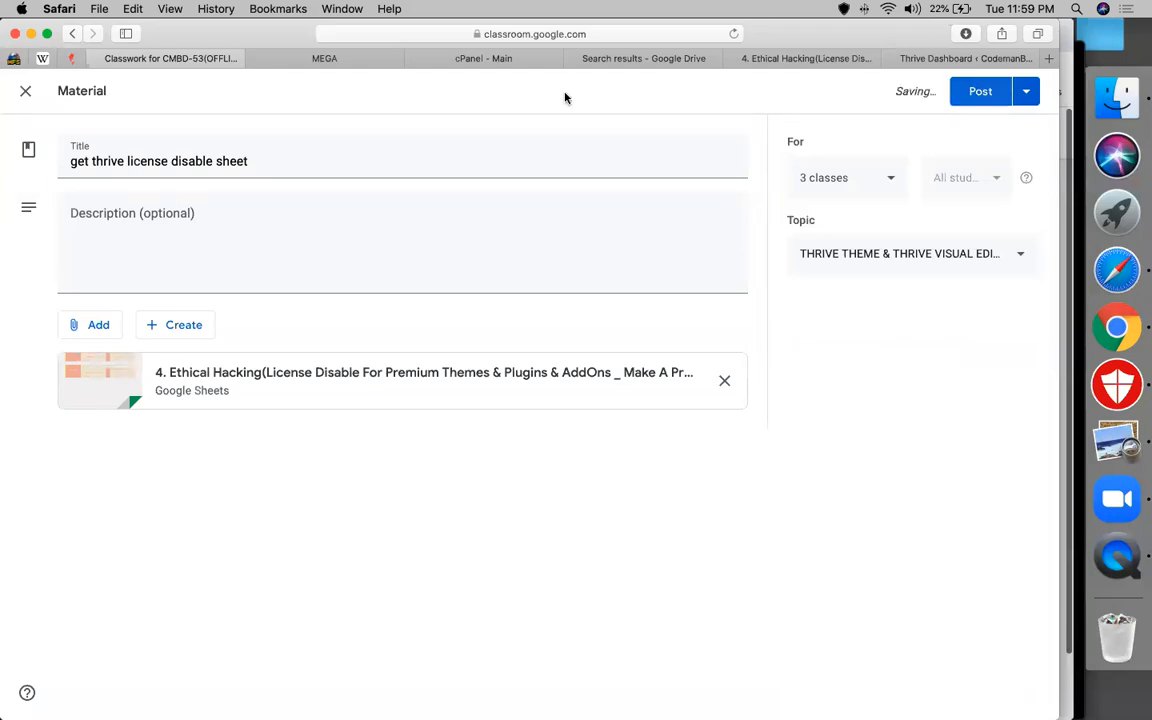
key("ctrl+Tab")
key("ctrl+Tab")
key("ctrl+Tab")
key("ctrl+Tab")
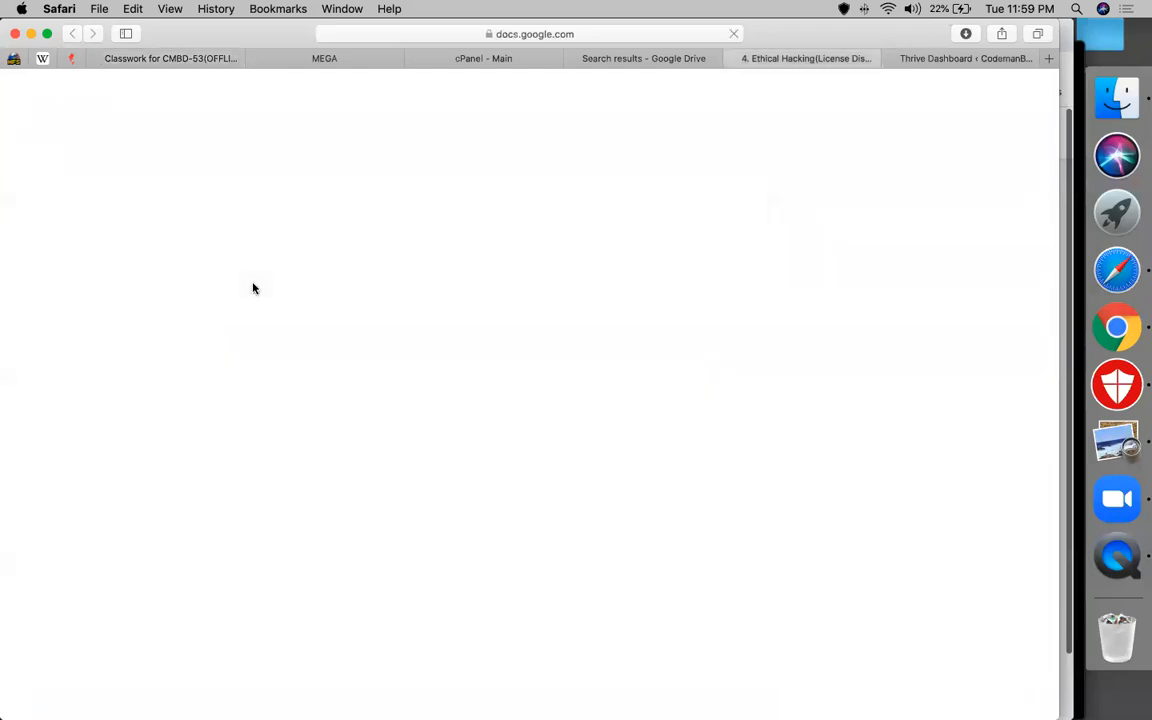
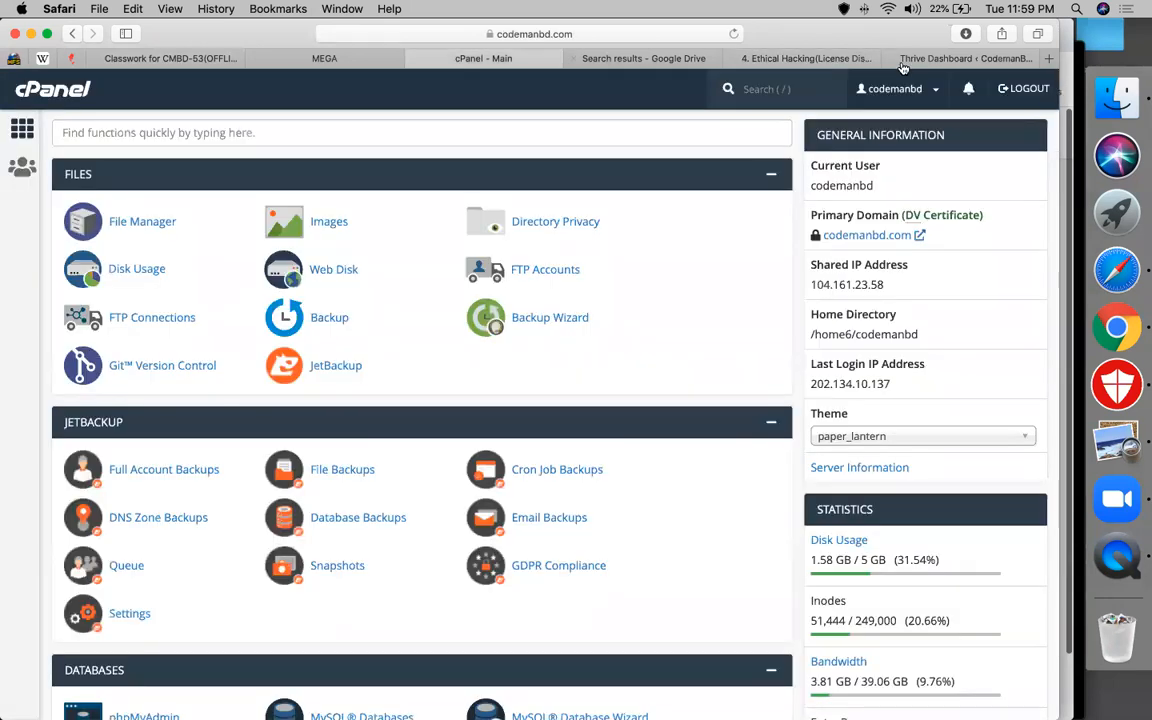
View the Thrive Dashboard's unactivated Architect license and feature cards, then open File Manager in a new tab
left_click(902, 62)
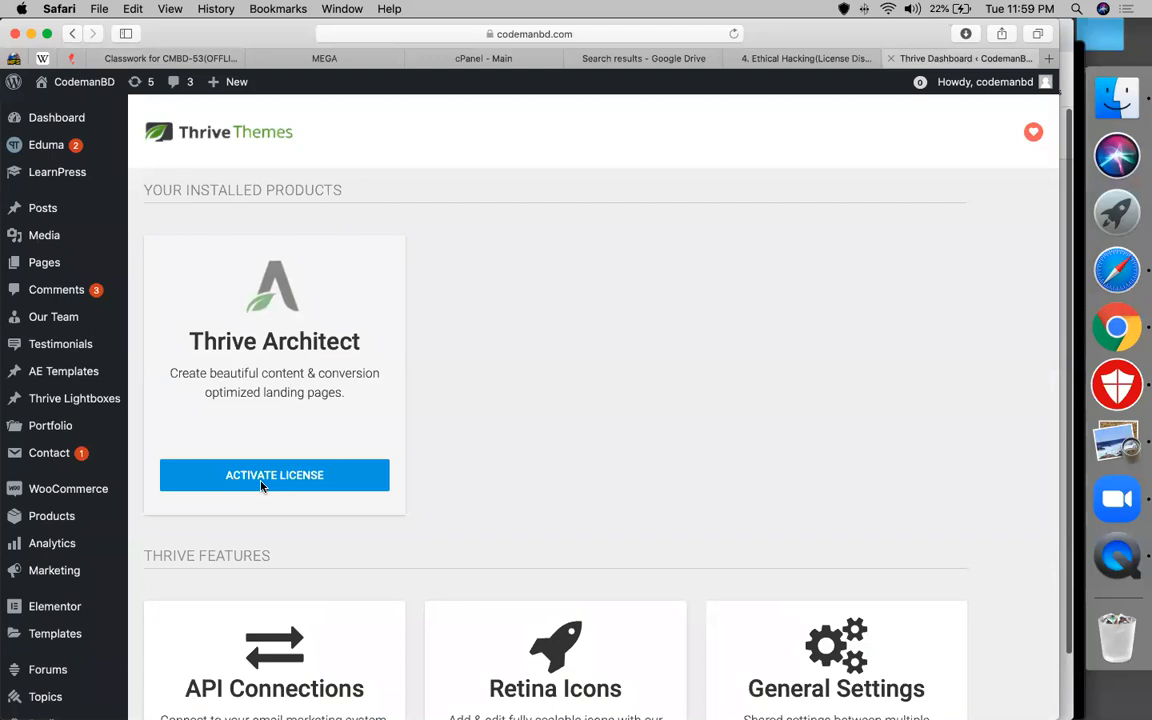
scroll(106, 571, "down", 5)
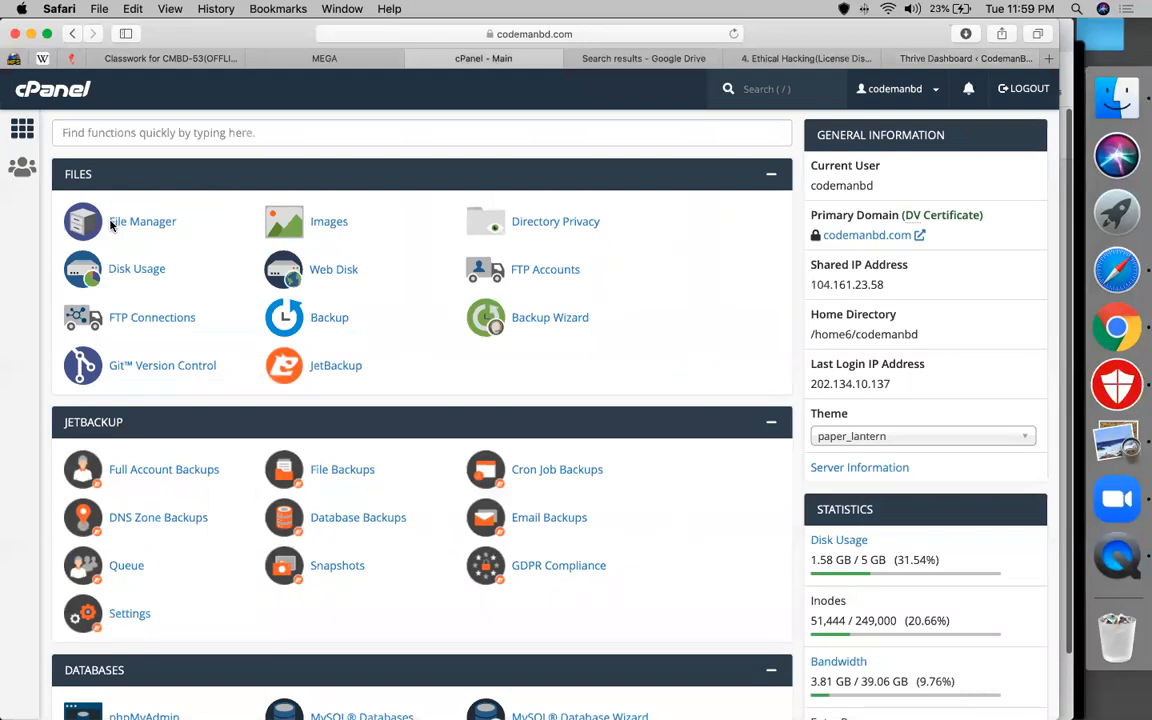
left_click(111, 226)
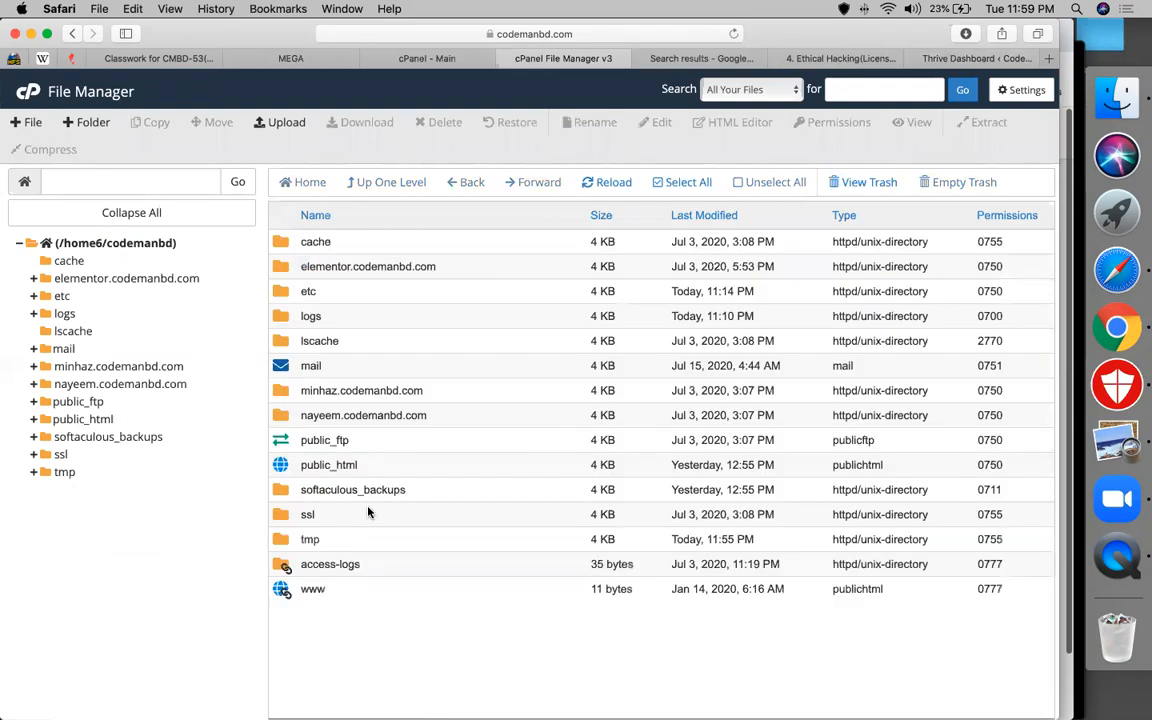
Drill down from public_html through wp-content into the plugins folder
double_click(286, 462)
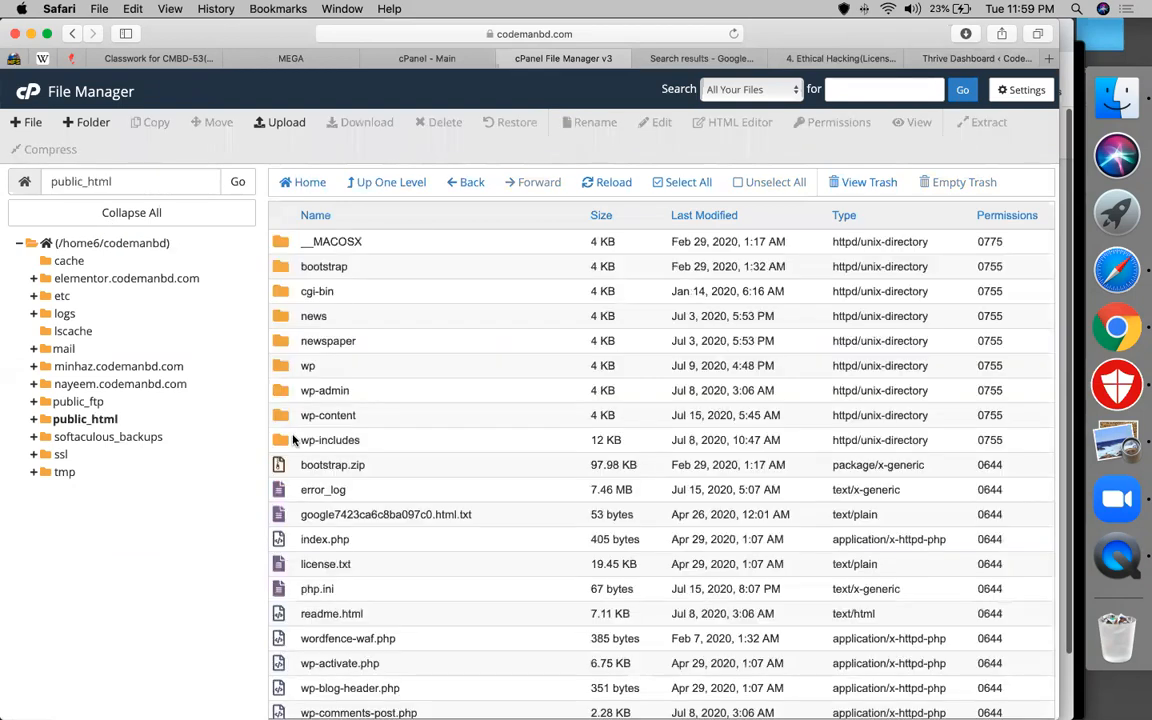
left_click(288, 420)
double_click(288, 420)
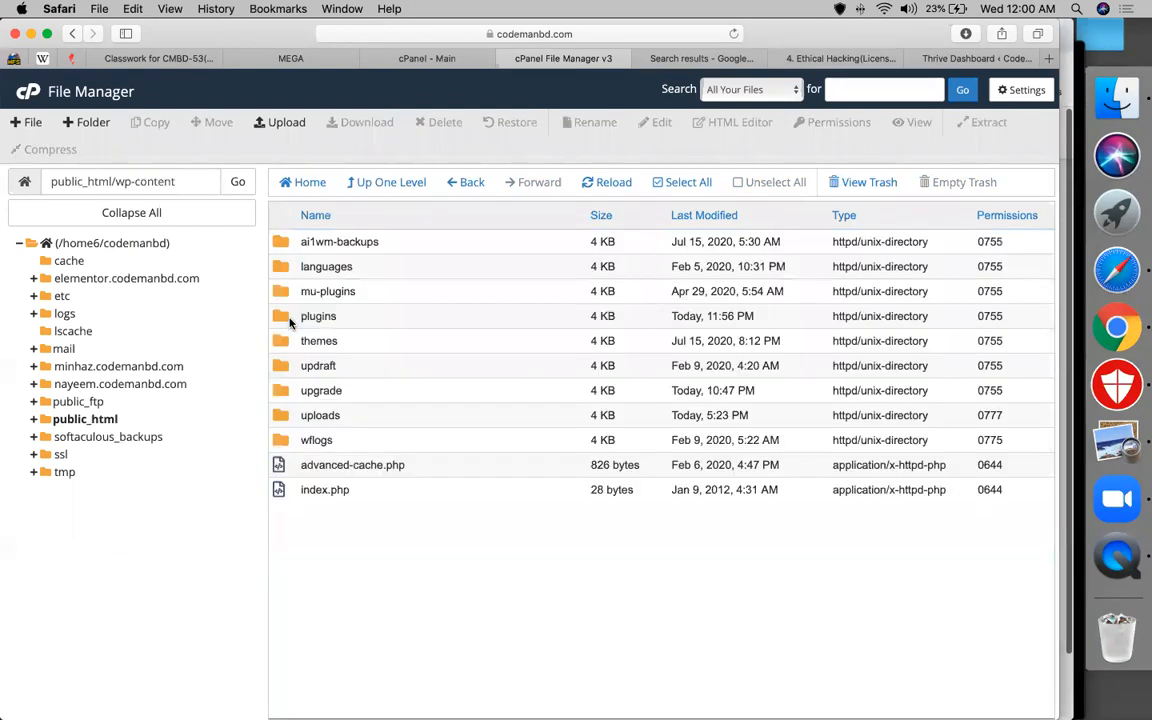
left_click(306, 316)
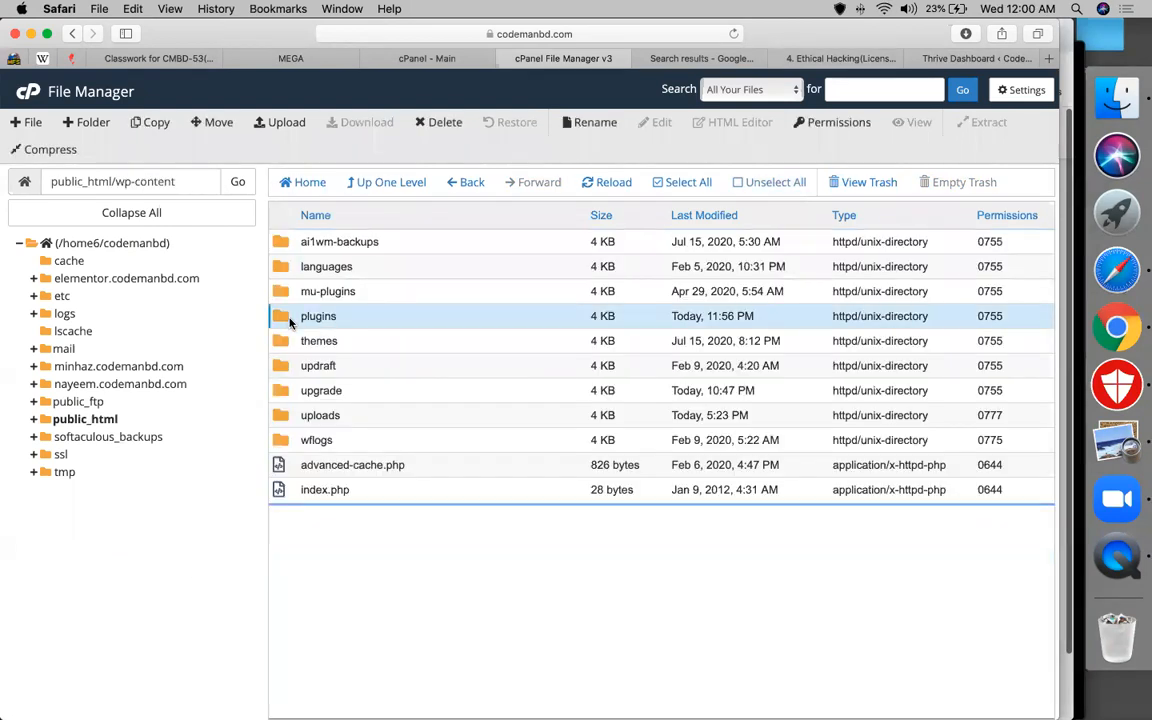
double_click(306, 316)
scroll(415, 490, "down", 1)
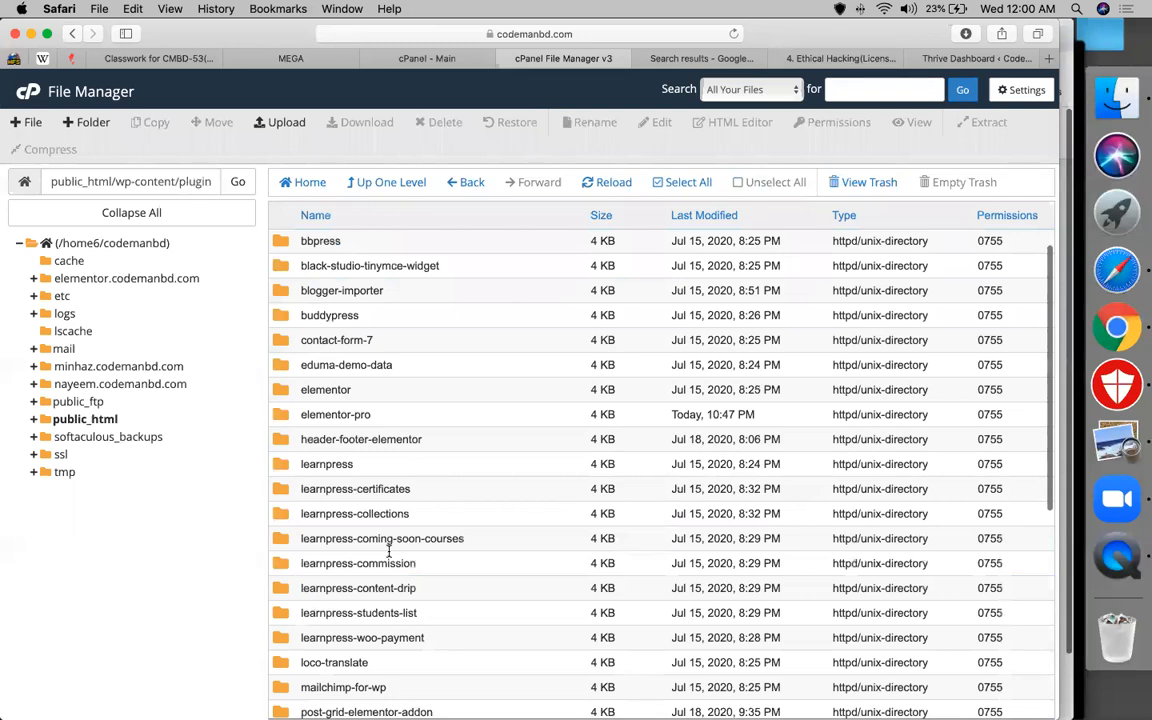
scroll(391, 548, "down", 8)
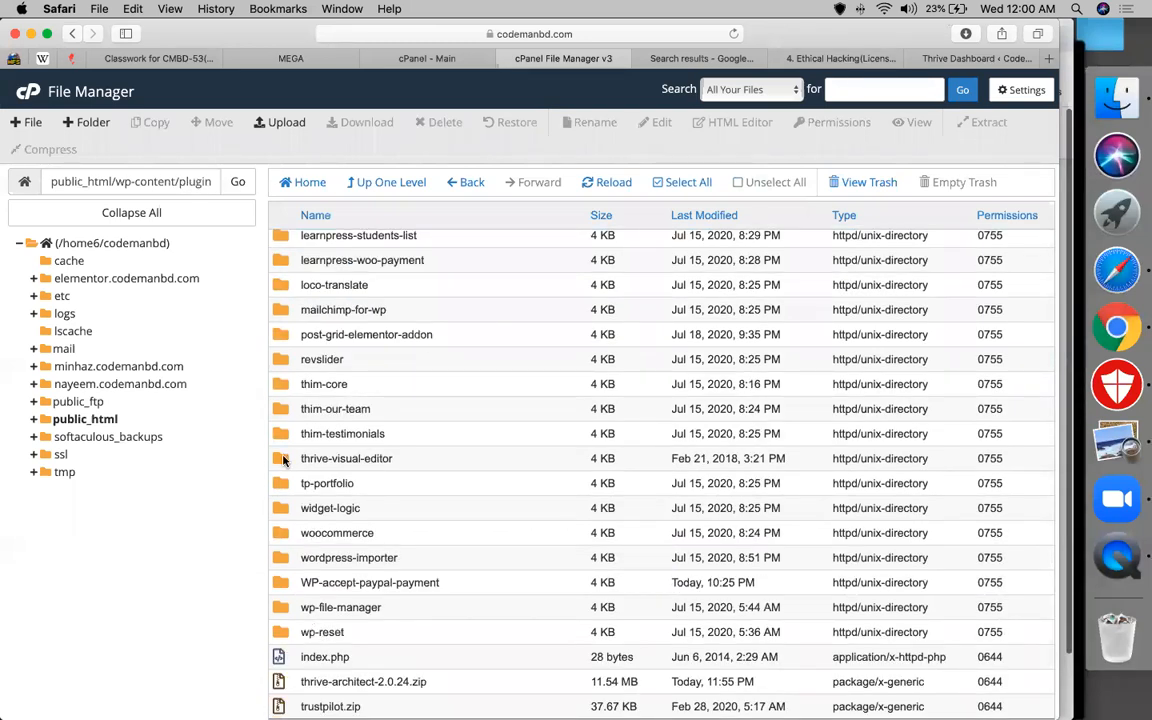
Open thrive-visual-editor, then thrive-dashboard, and select its classes folder
double_click(284, 459)
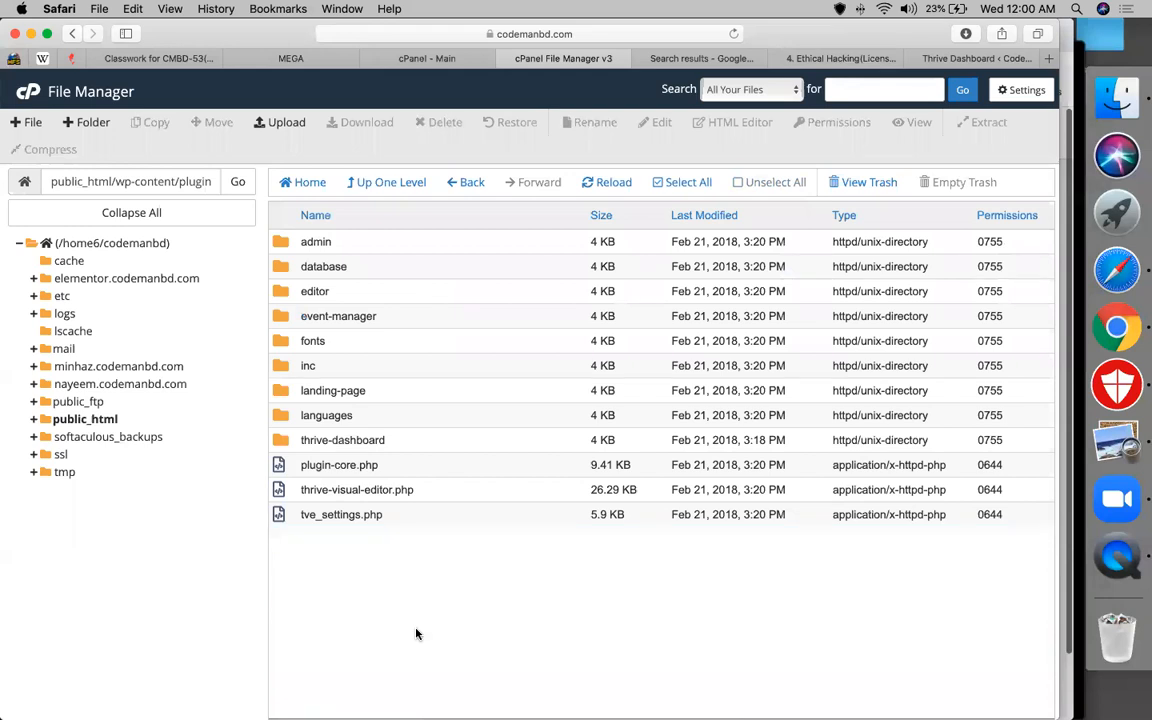
left_click(285, 441)
double_click(285, 441)
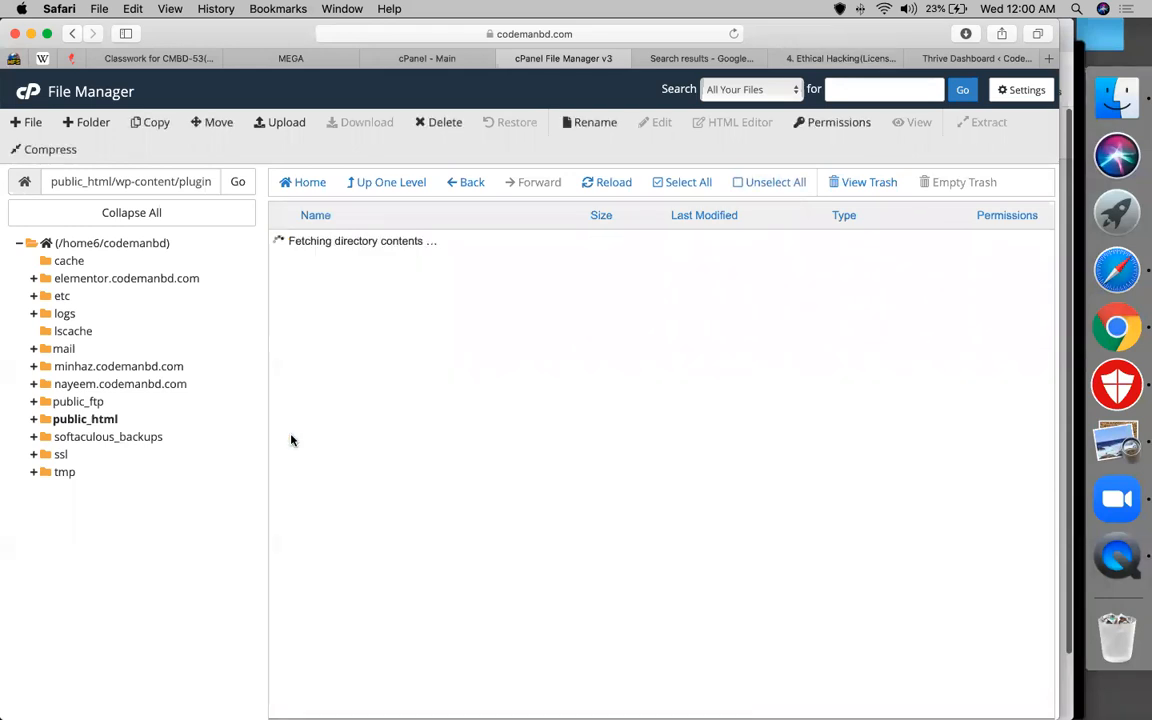
left_click(301, 291)
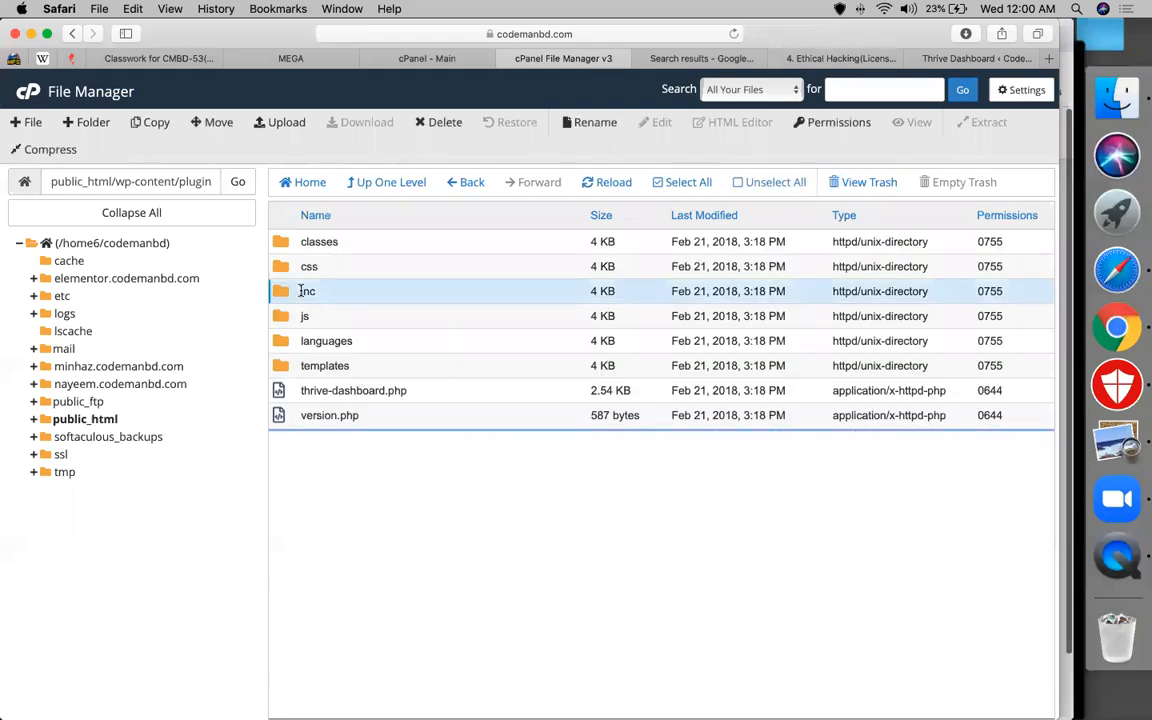
left_click(320, 241)
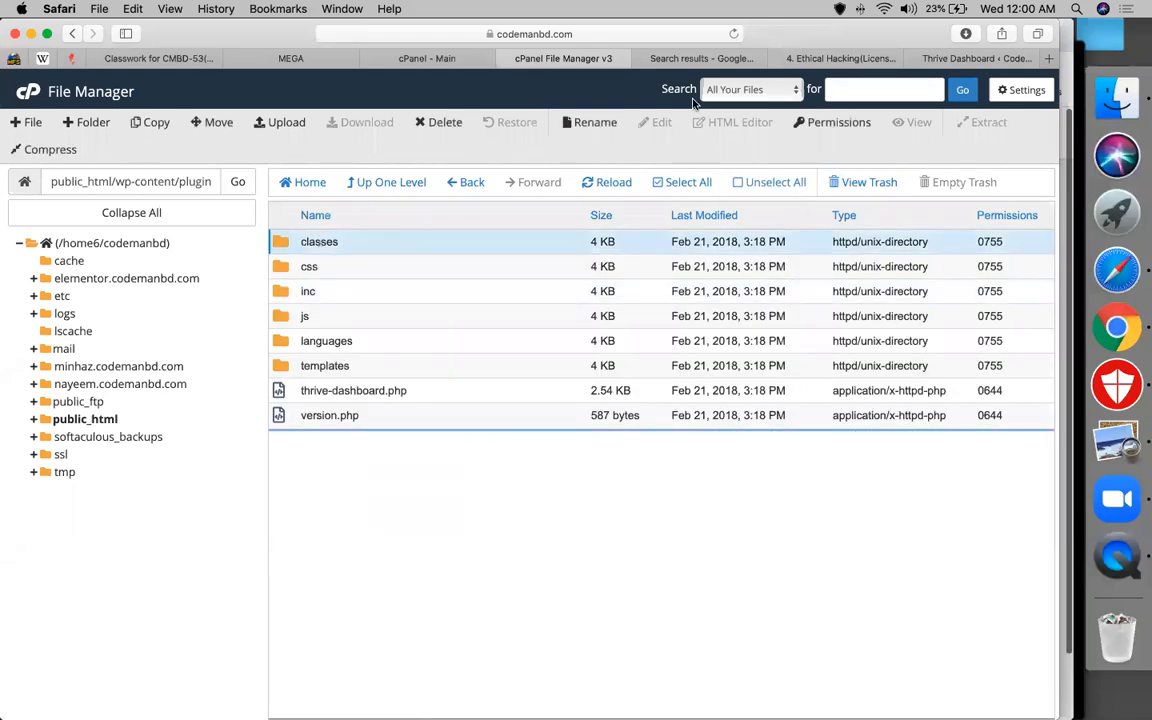
left_click(811, 55)
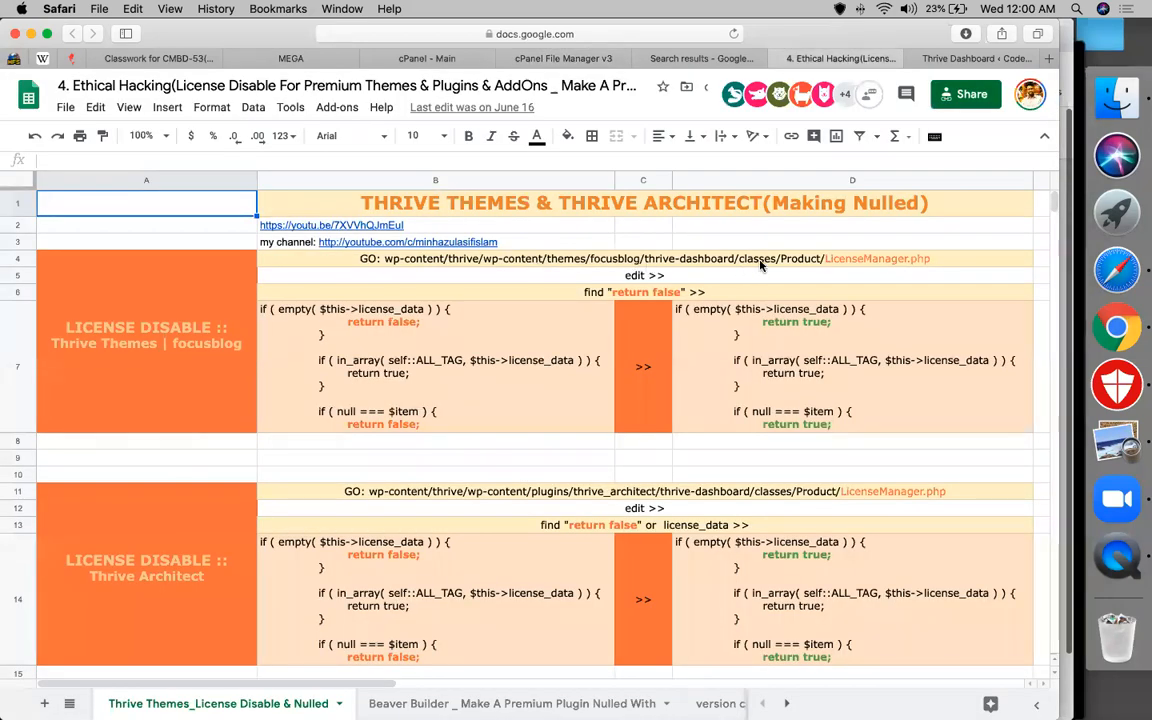
Read the LicenseManager.php path in cell B4 of the license-disable notes
left_click(762, 261)
double_click(789, 258)
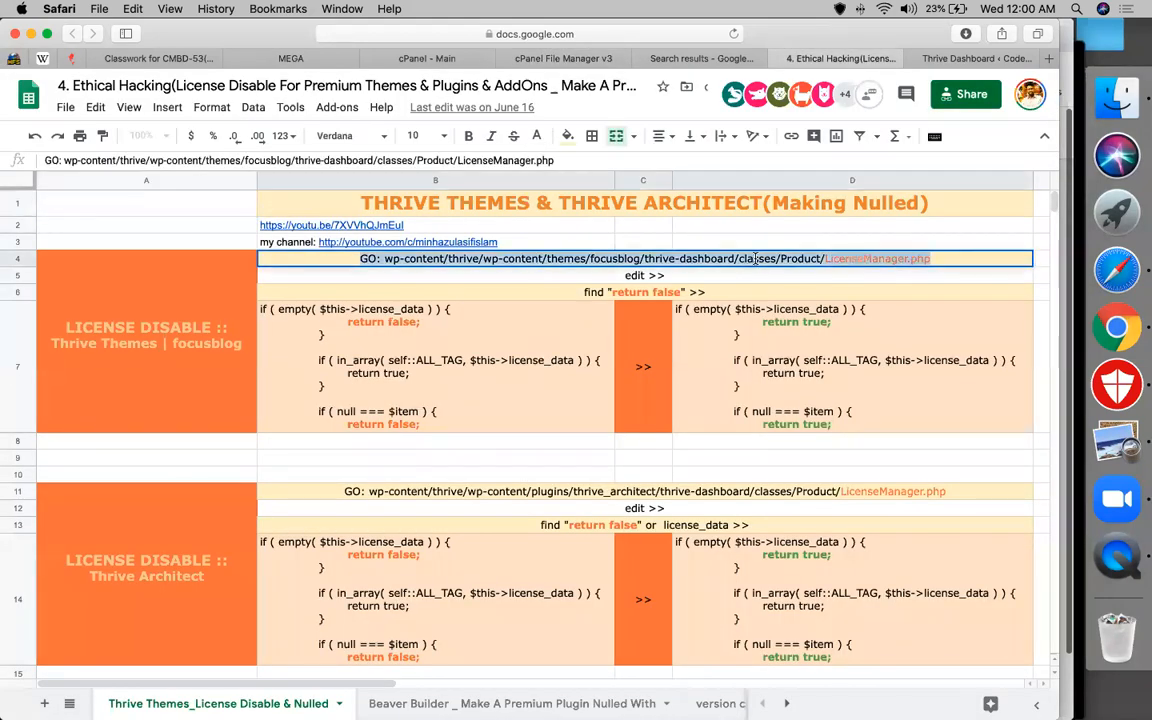
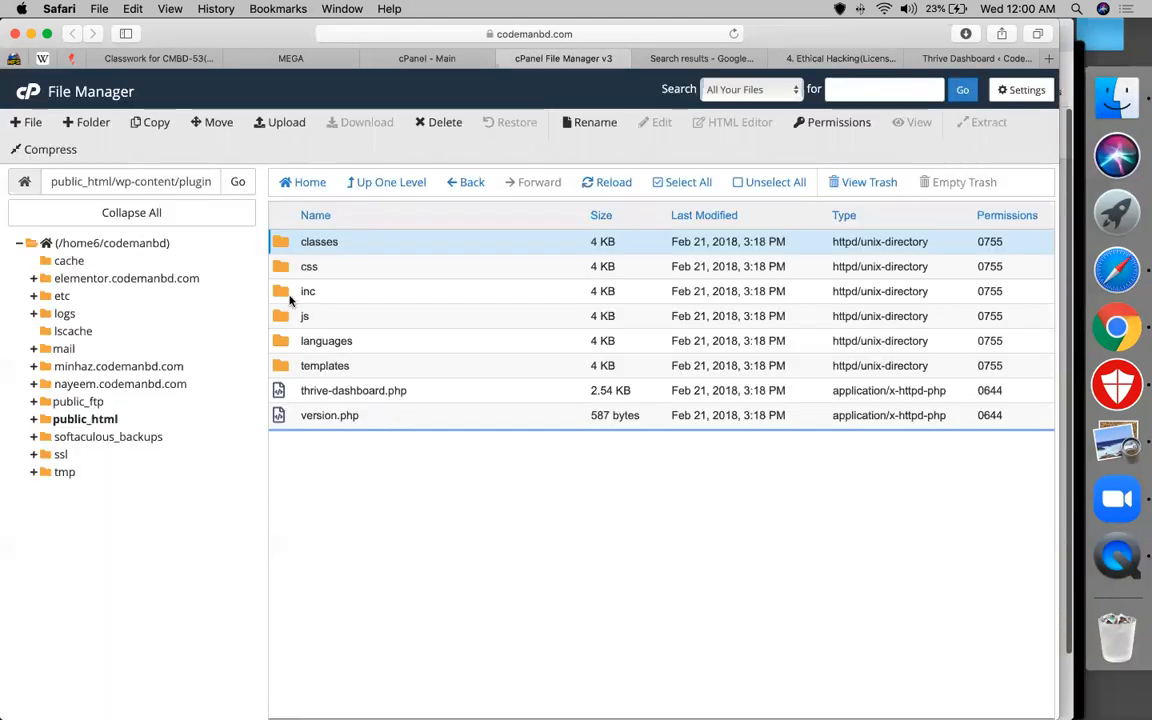
Go into classes/Product and choose Edit for LicenseManager.php
double_click(283, 243)
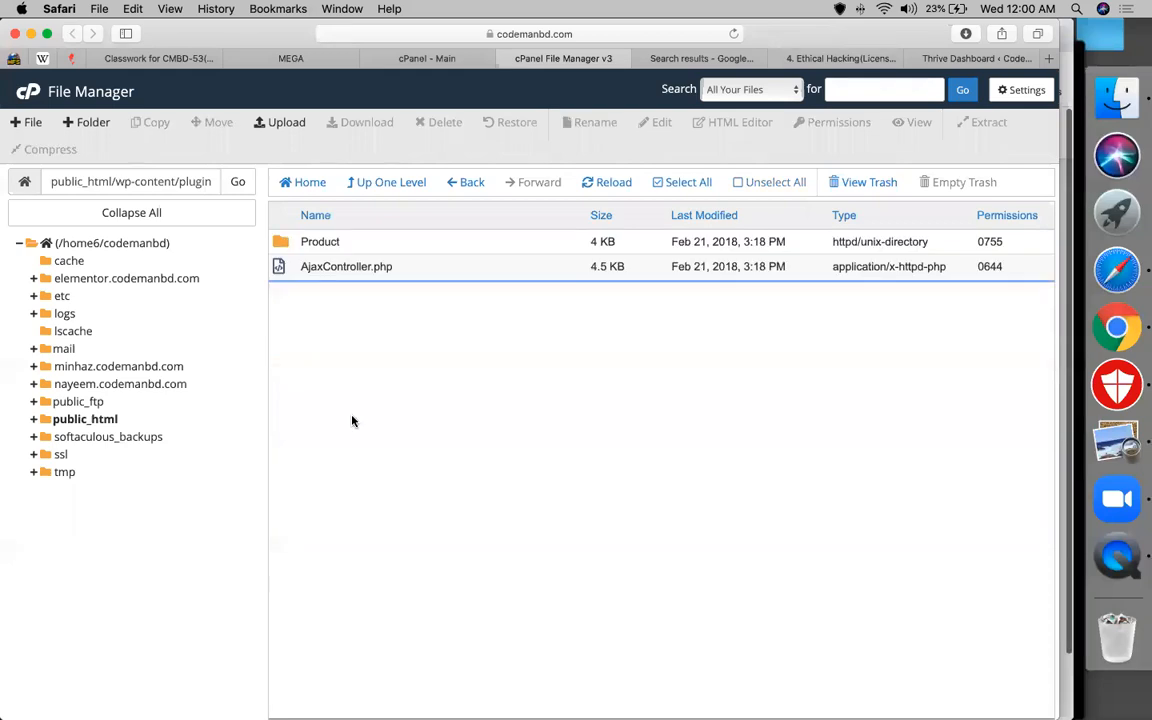
double_click(320, 242)
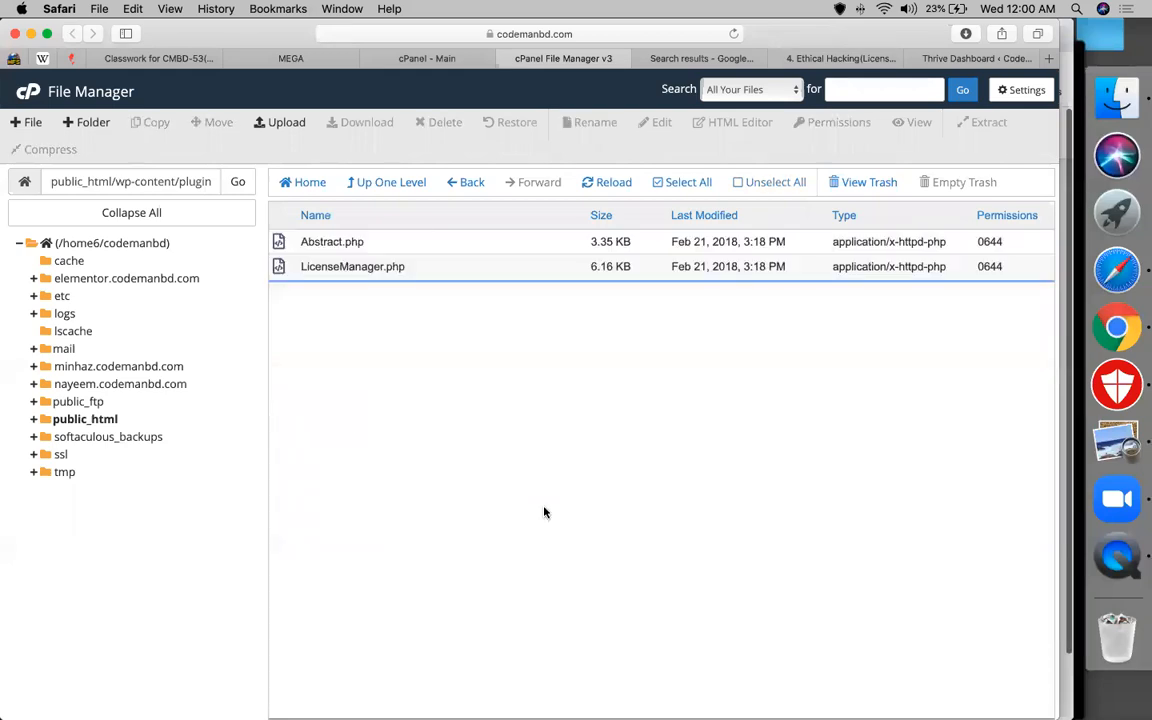
left_click(367, 267)
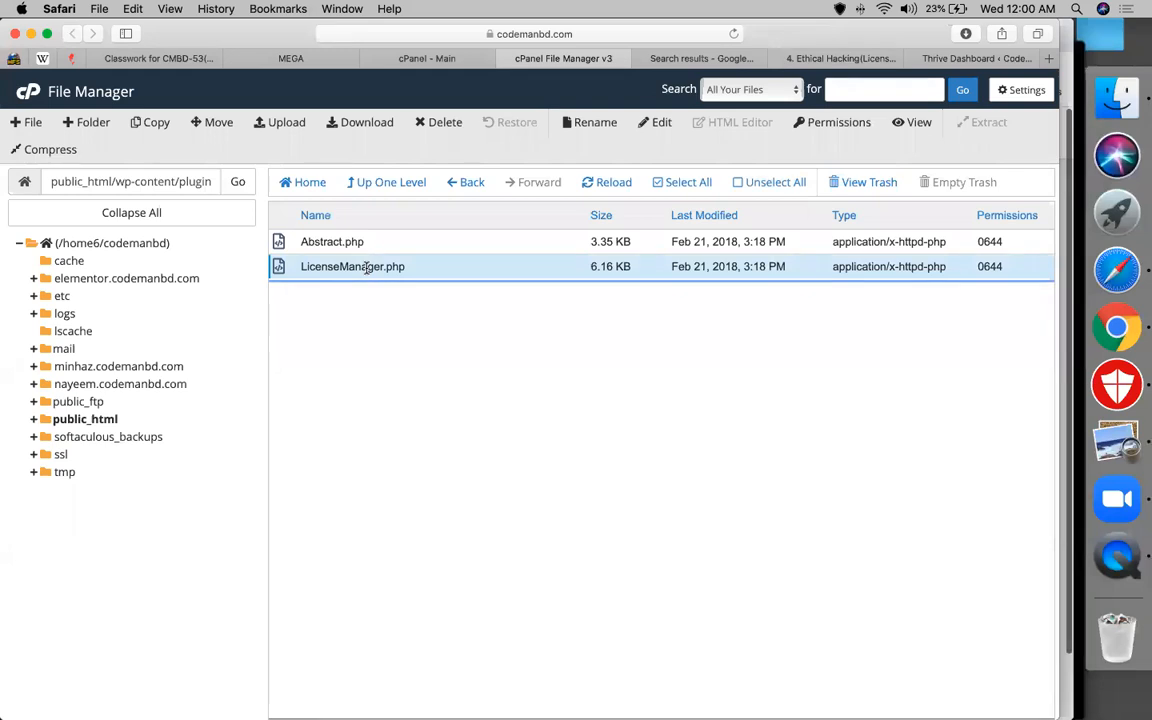
right_click(367, 267)
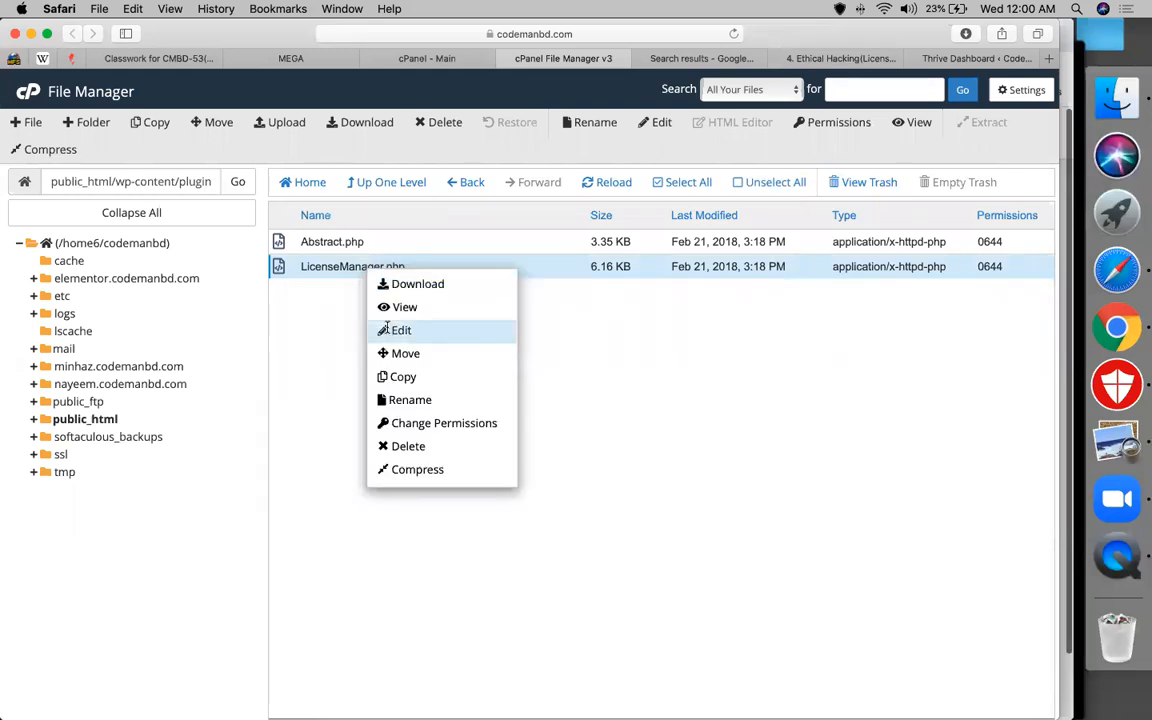
left_click(385, 329)
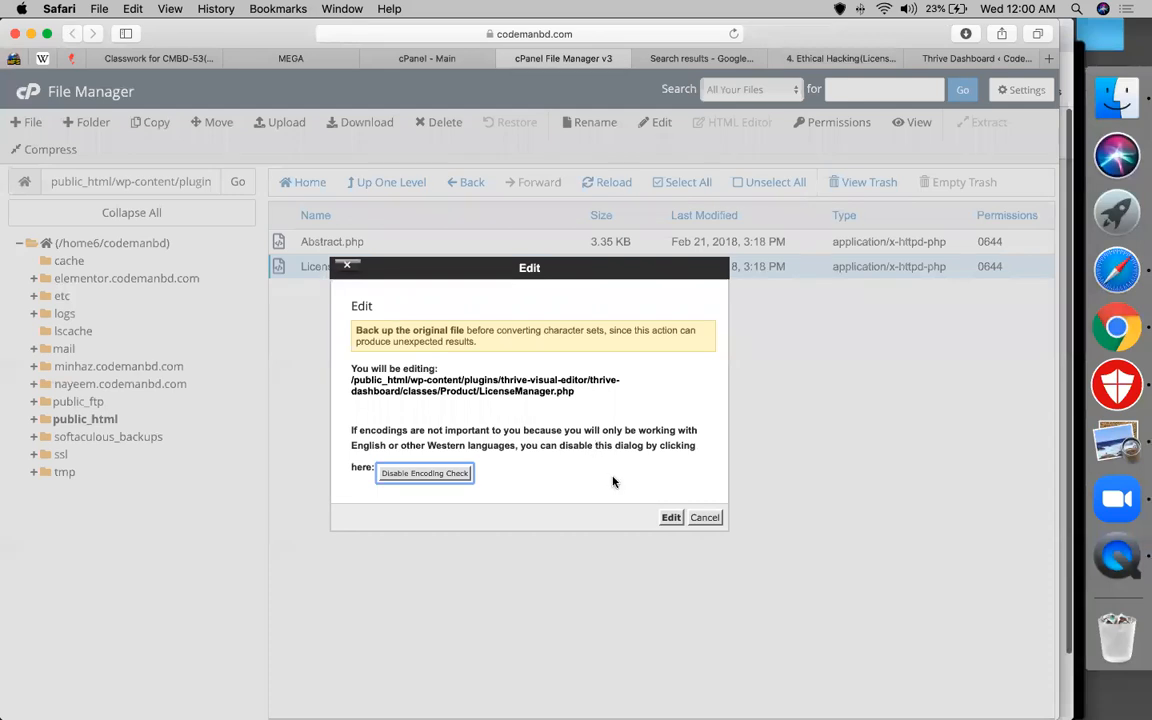
Open LicenseManager.php in the code editor and search for "return false", finding 2 matches
left_click(670, 518)
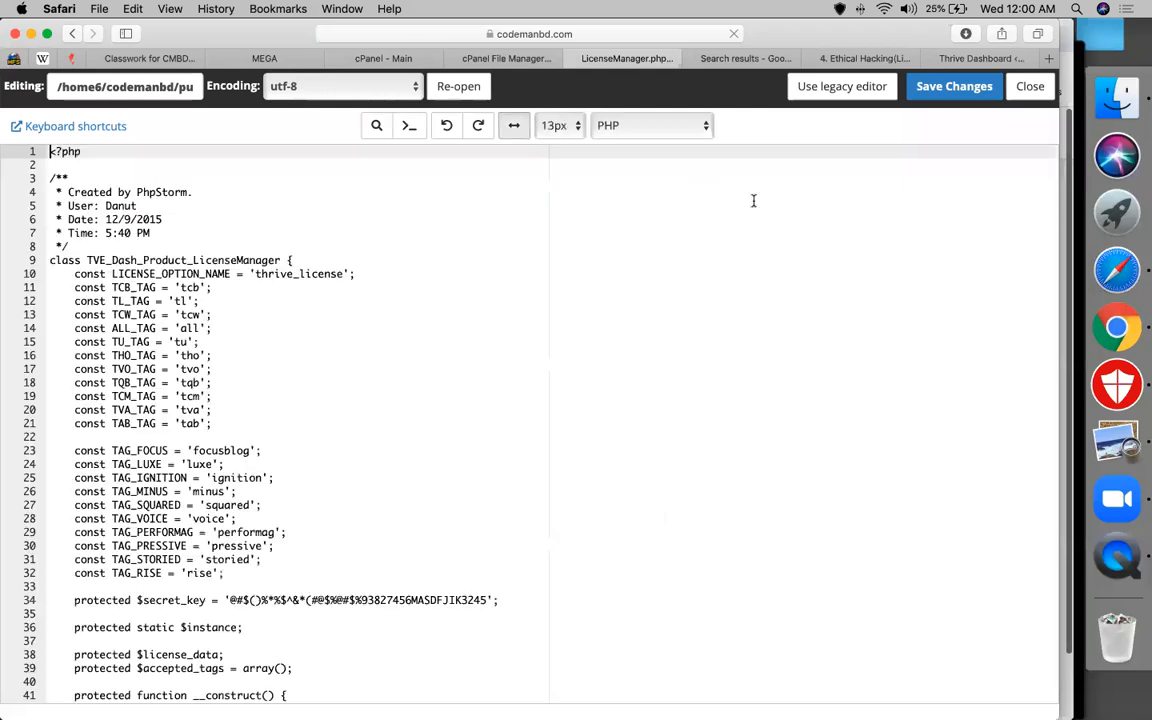
left_click(566, 449)
key("super+f")
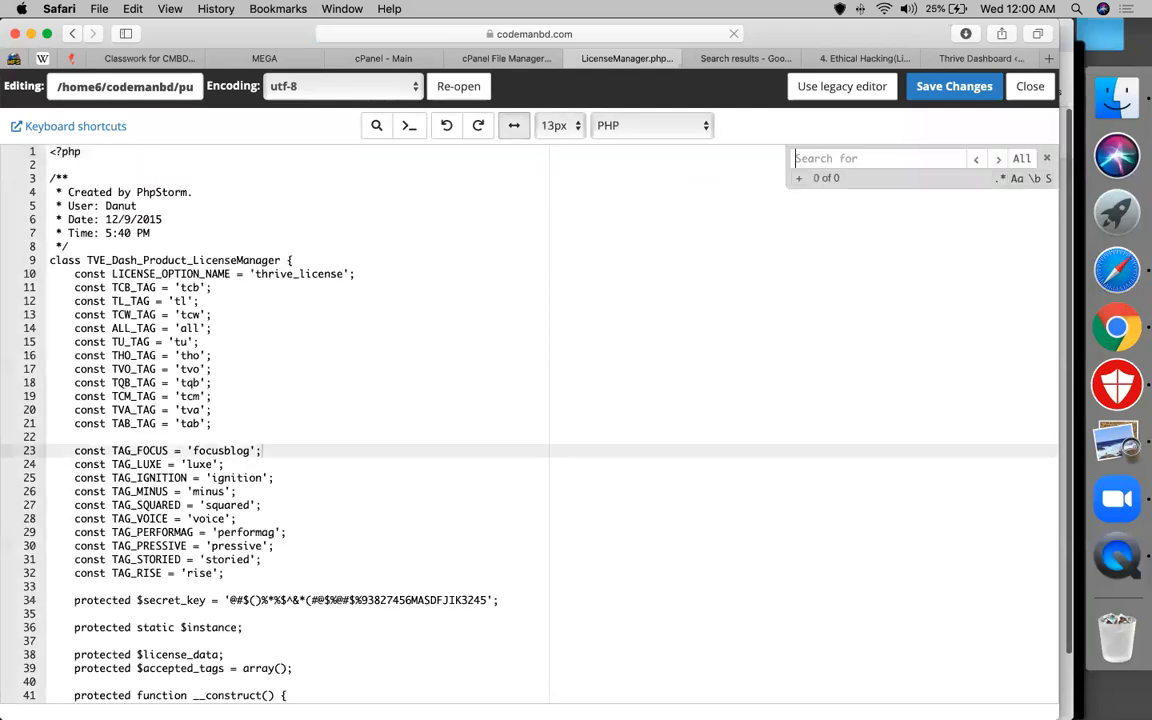
type("ret")
type("uen")
key("BackSpace")
key("BackSpace")
key("BackSpace")
type("urn ")
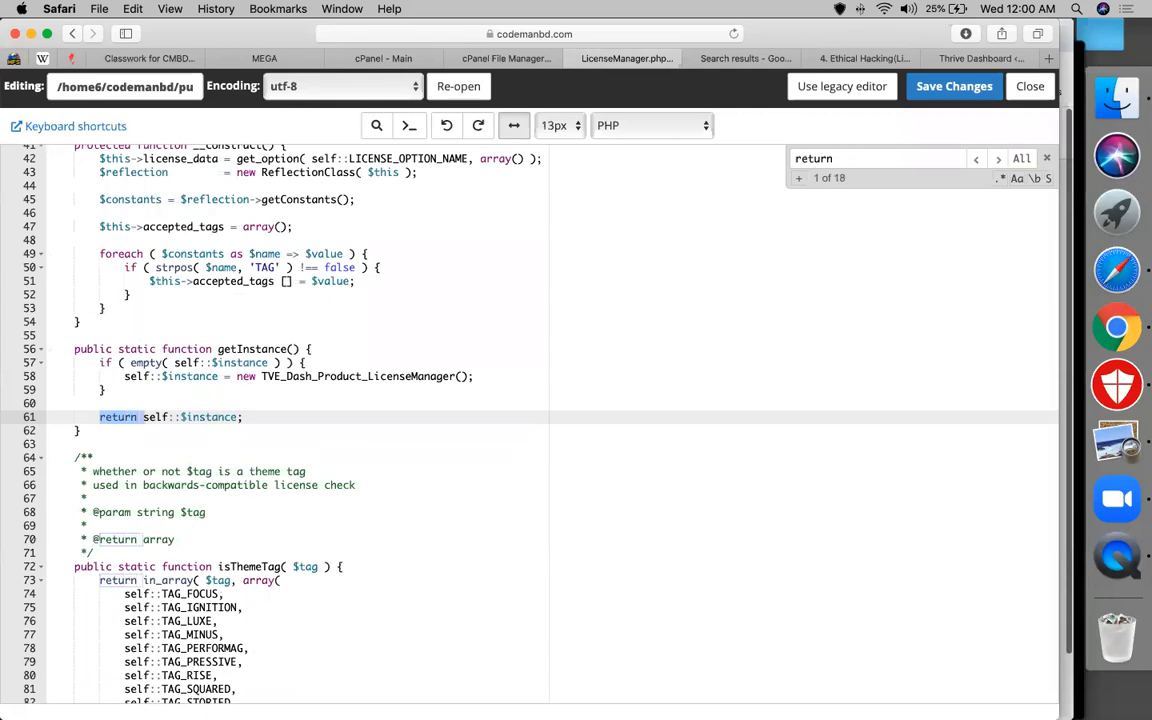
type("false")
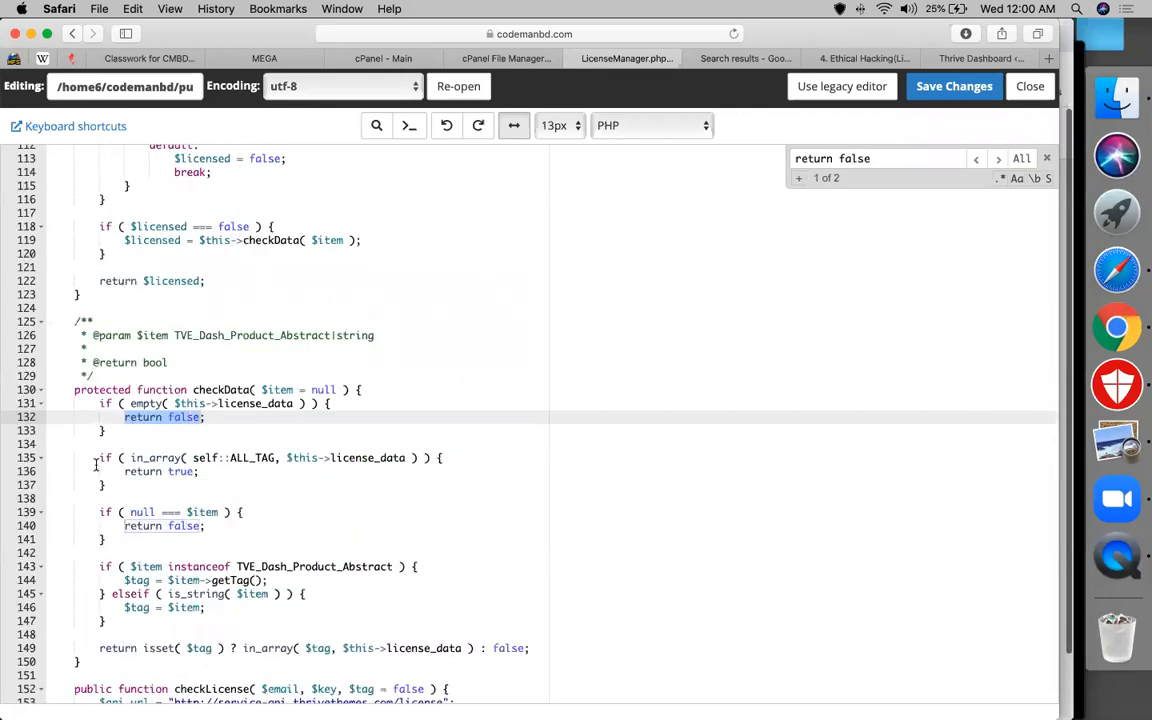
scroll(130, 411, "up", 5)
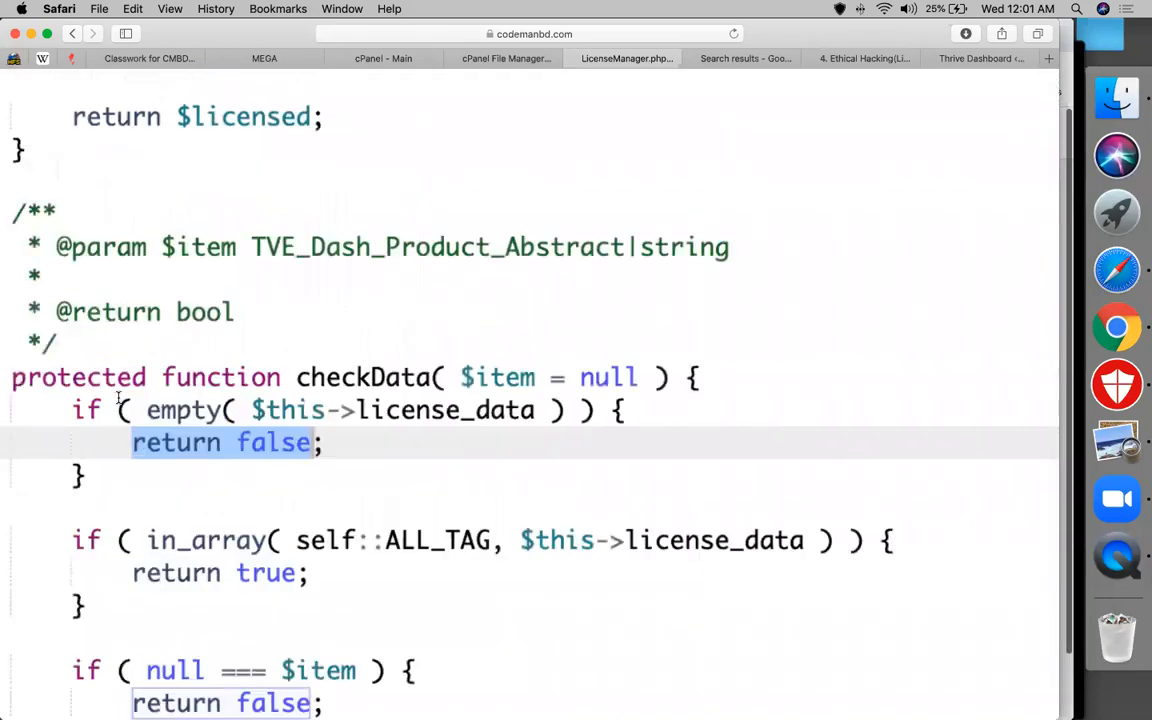
left_click(639, 377)
double_click(287, 443)
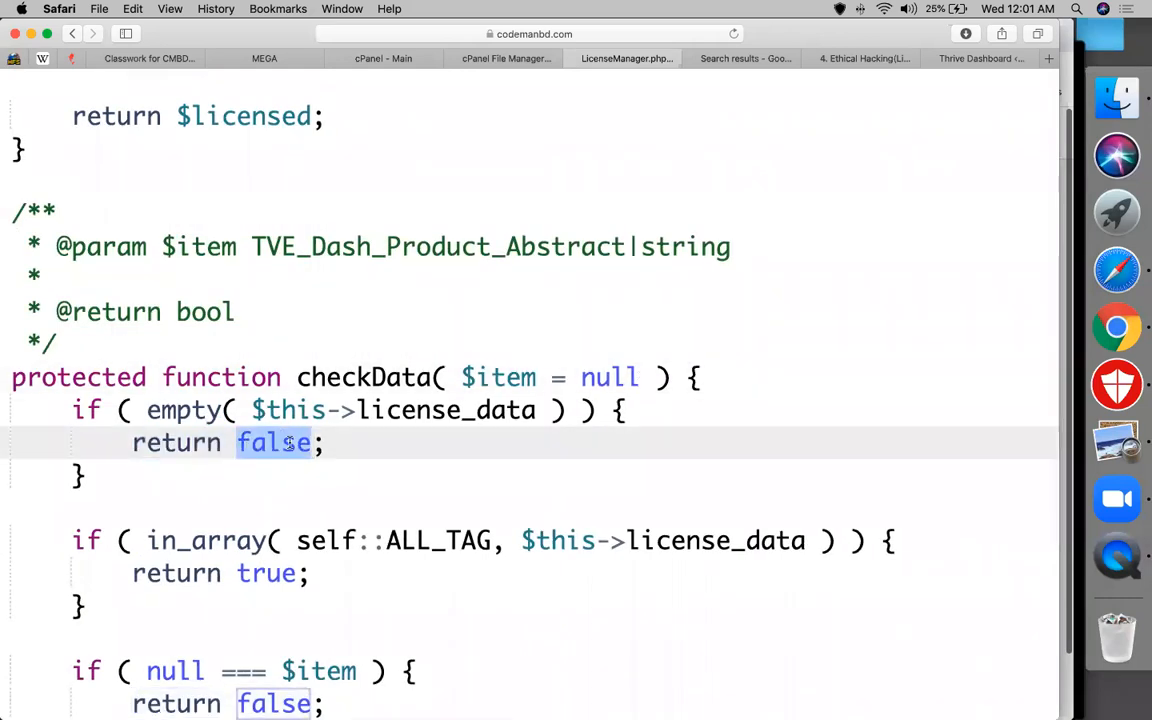
scroll(287, 443, "down", 5)
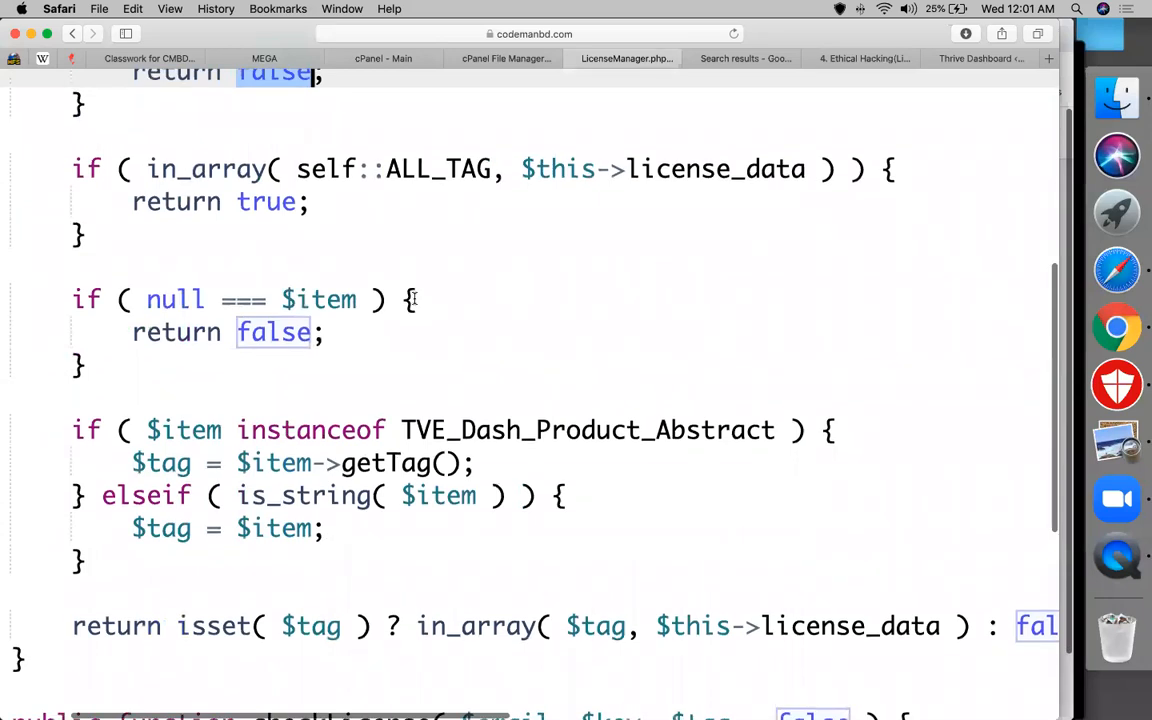
left_click(566, 172)
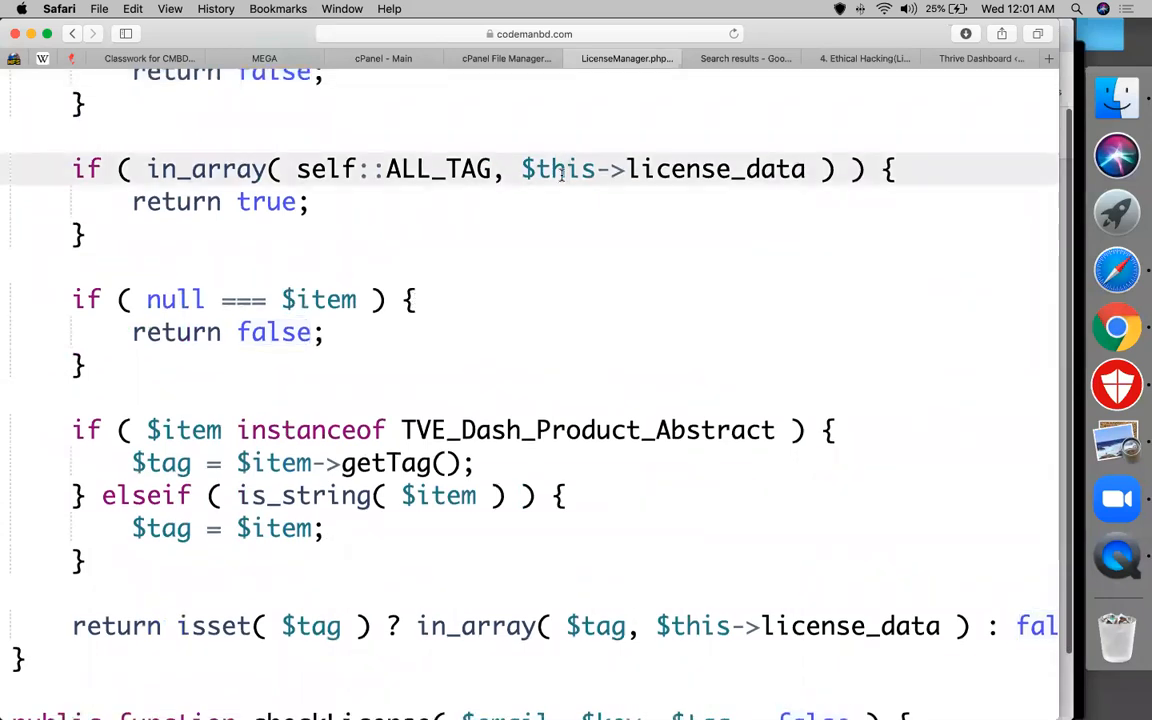
triple_click(566, 172)
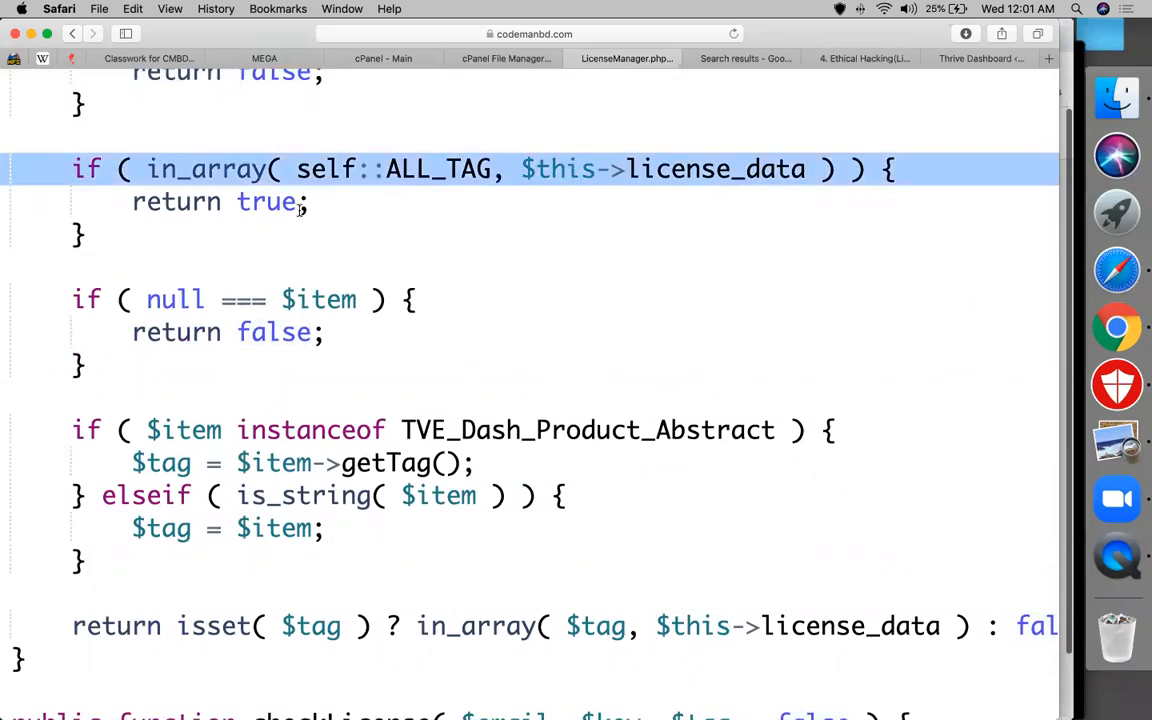
triple_click(268, 202)
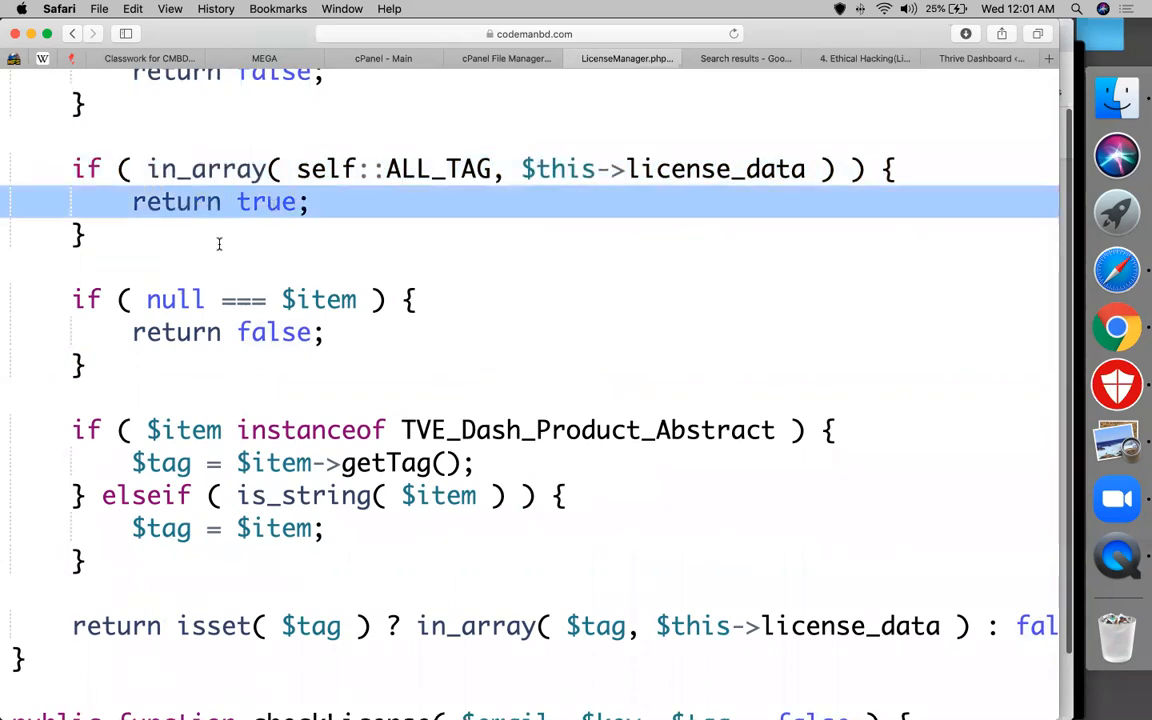
left_click(174, 299)
left_click(268, 333)
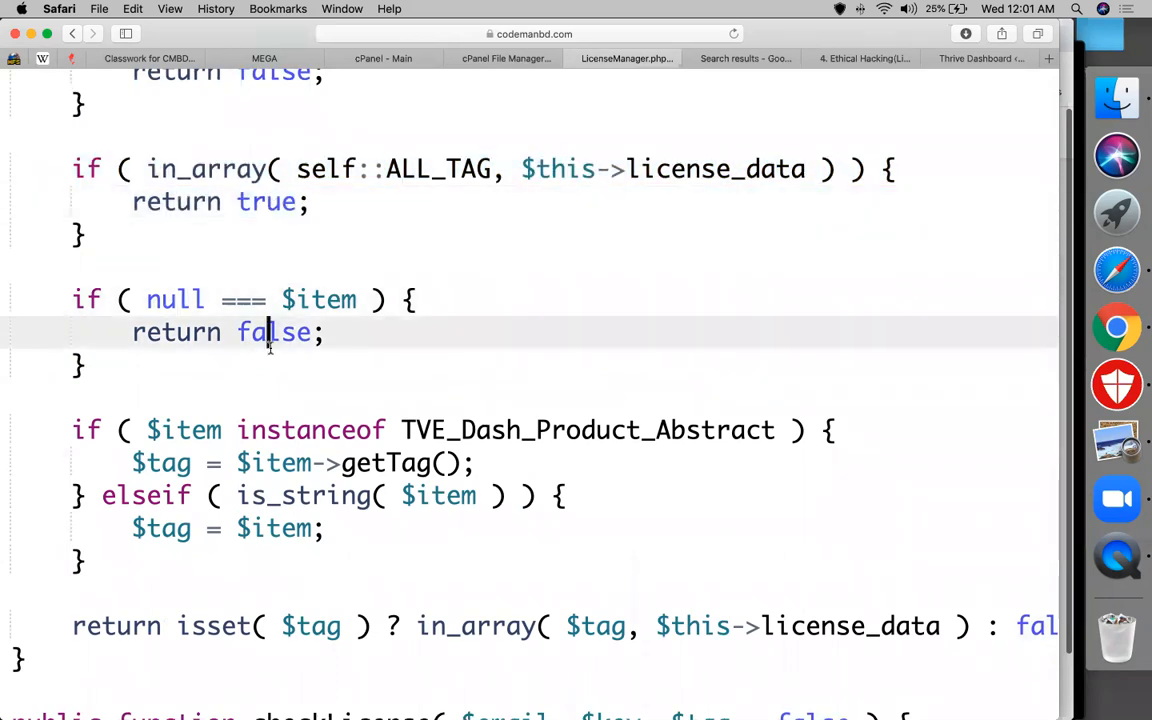
scroll(269, 347, "up", 5)
double_click(287, 353)
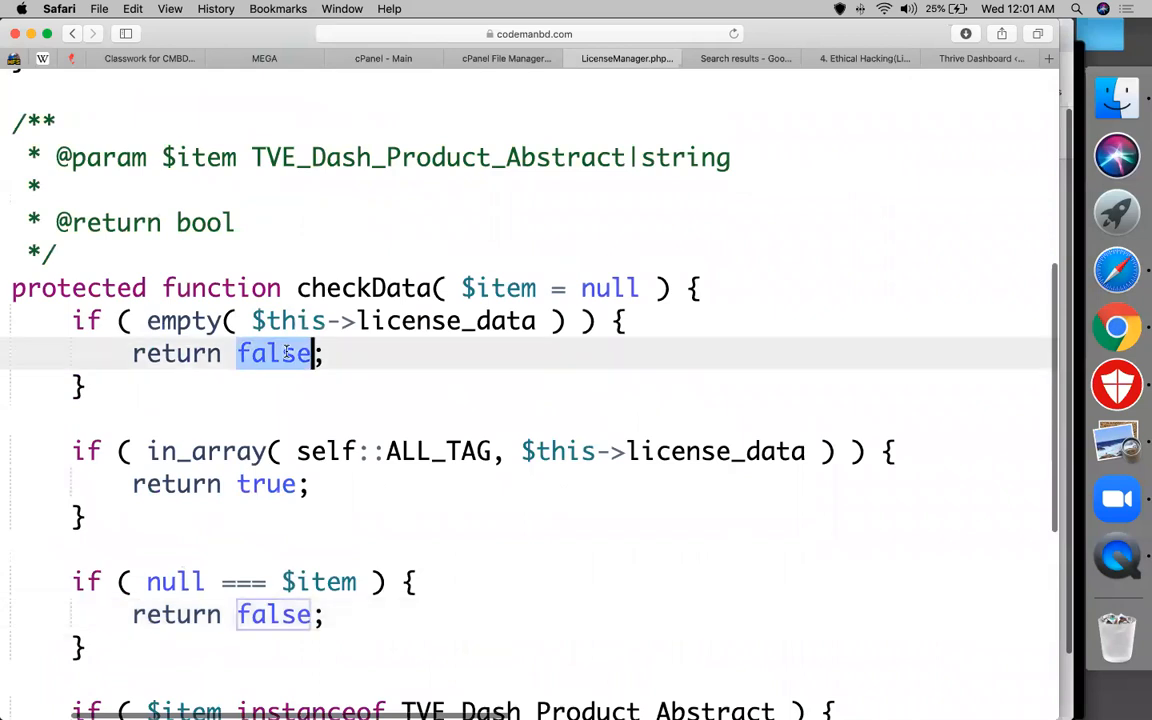
Change checkData's empty-license-data return from false to true
type("teru")
key("BackSpace")
key("BackSpace")
key("BackSpace")
type("ri")
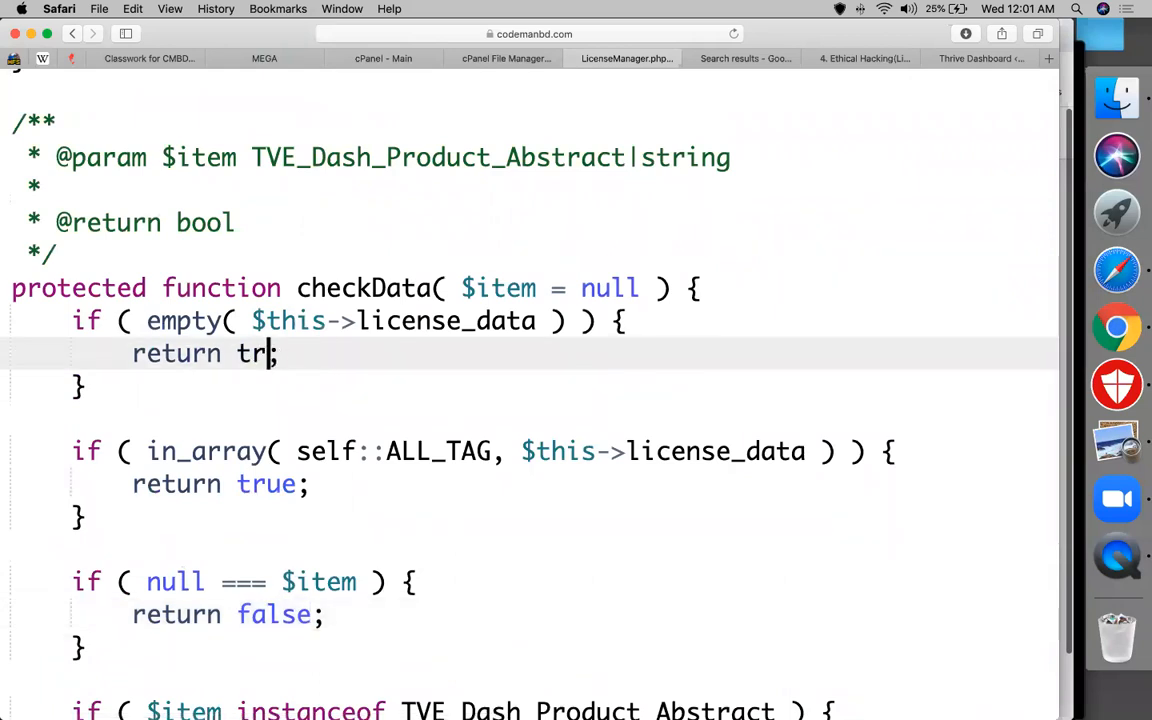
type("e")
key("BackSpace")
key("BackSpace")
type("ue")
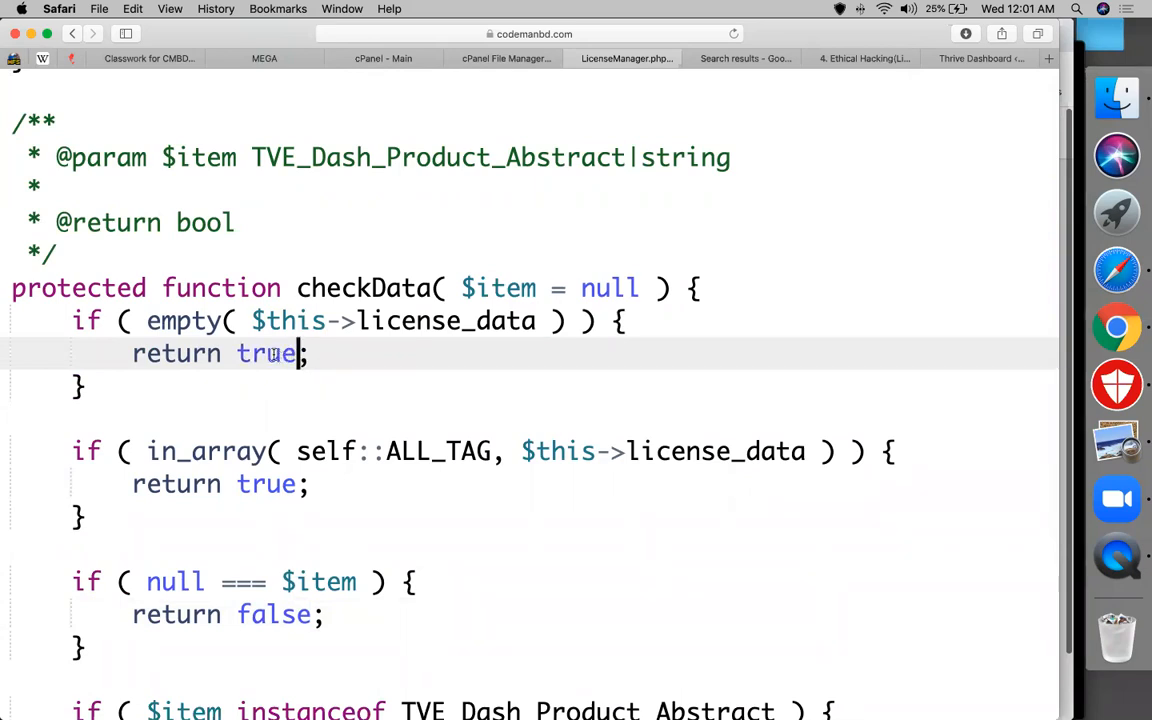
Replace false with true in checkData's null-item return
double_click(283, 356)
key("ctrl+c")
double_click(273, 614)
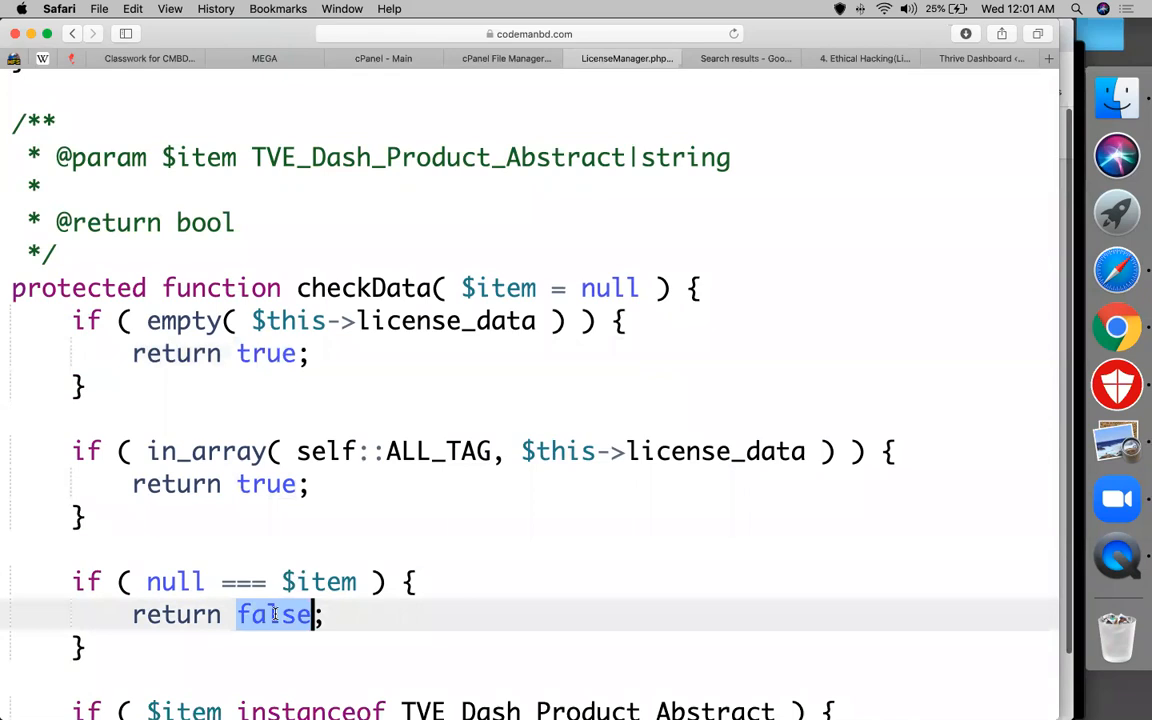
key("ctrl+v")
left_click(716, 517)
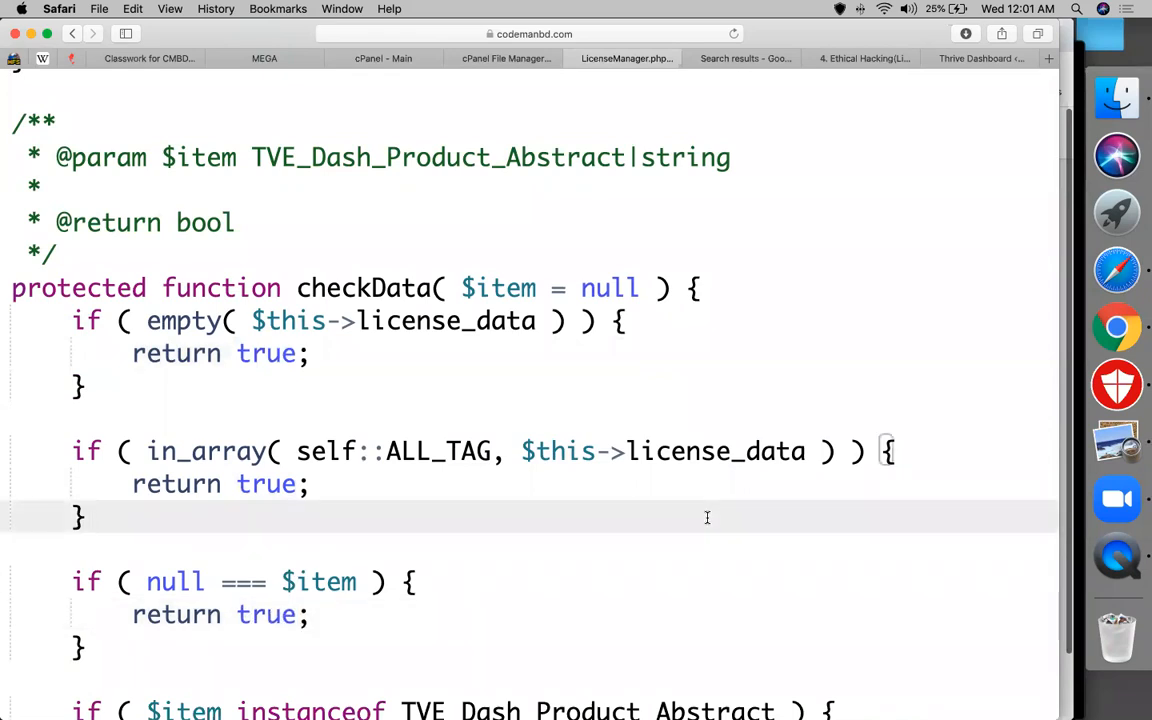
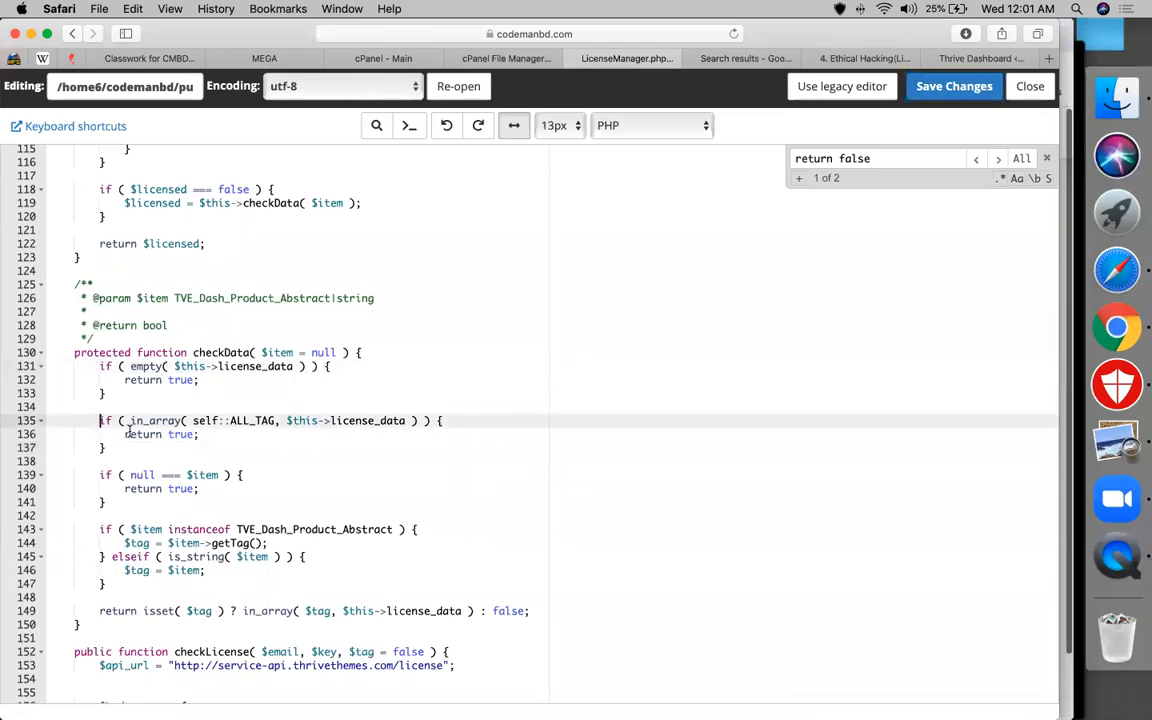
left_click(125, 434)
left_click(99, 475)
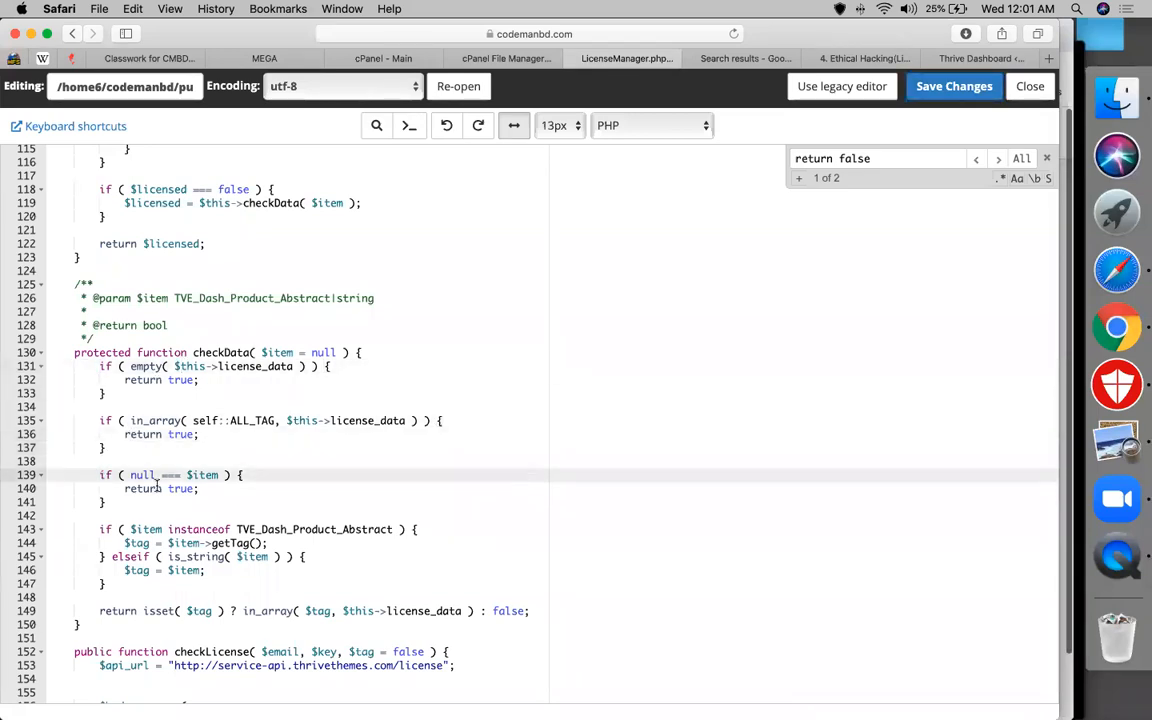
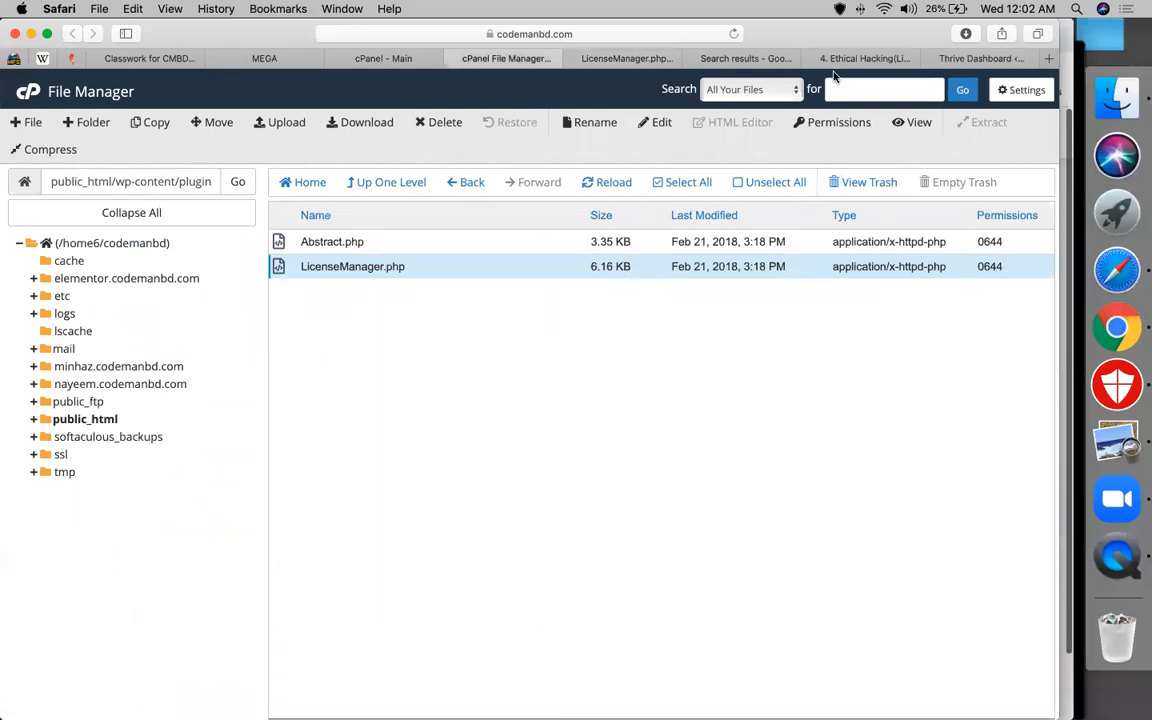
Load codemanbd.com/login in the Safari tab showing the Drive search results
left_click(710, 59)
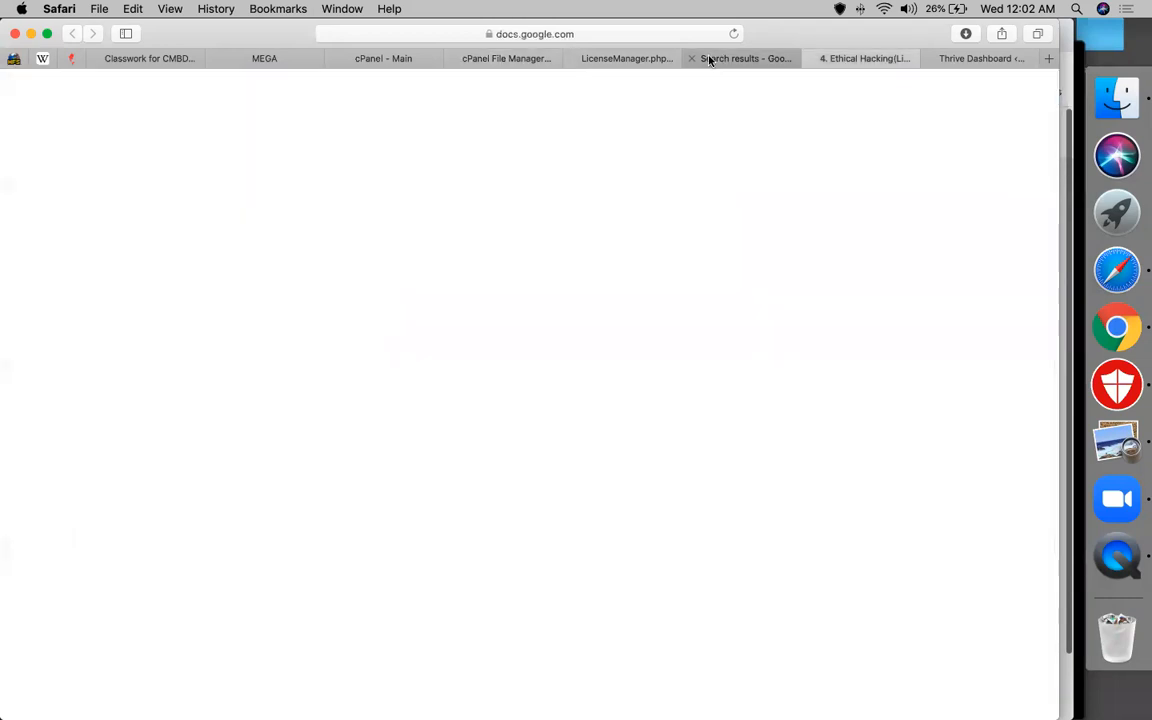
left_click(527, 32)
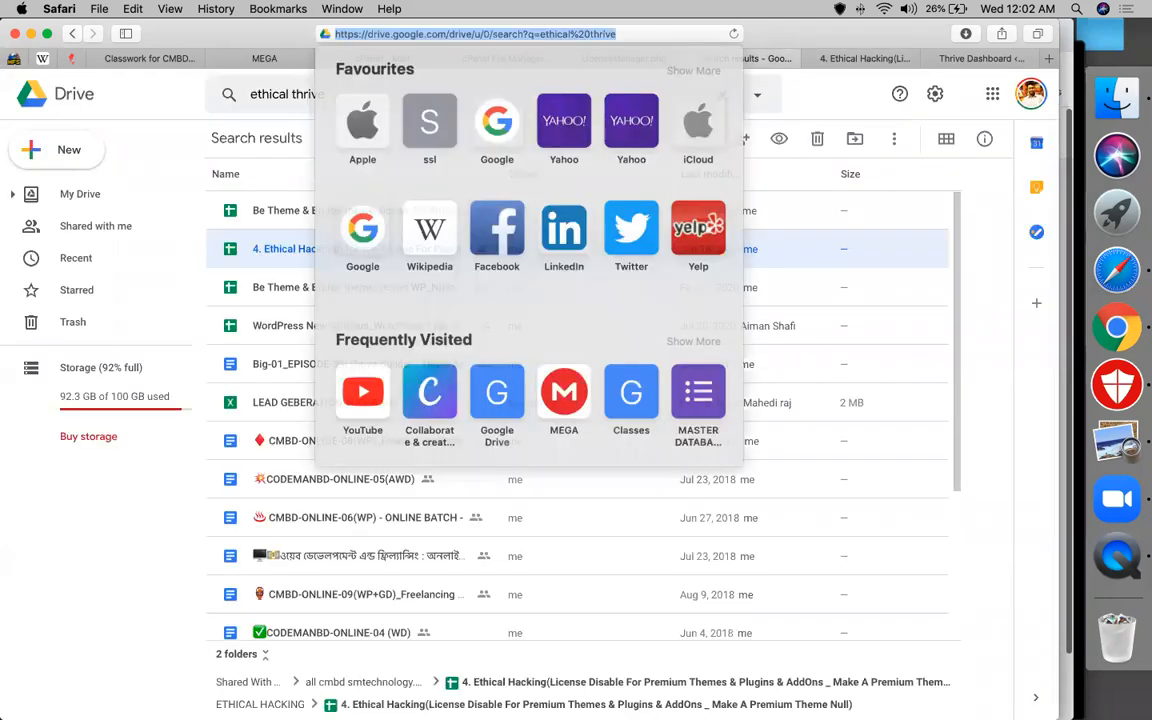
type("c")
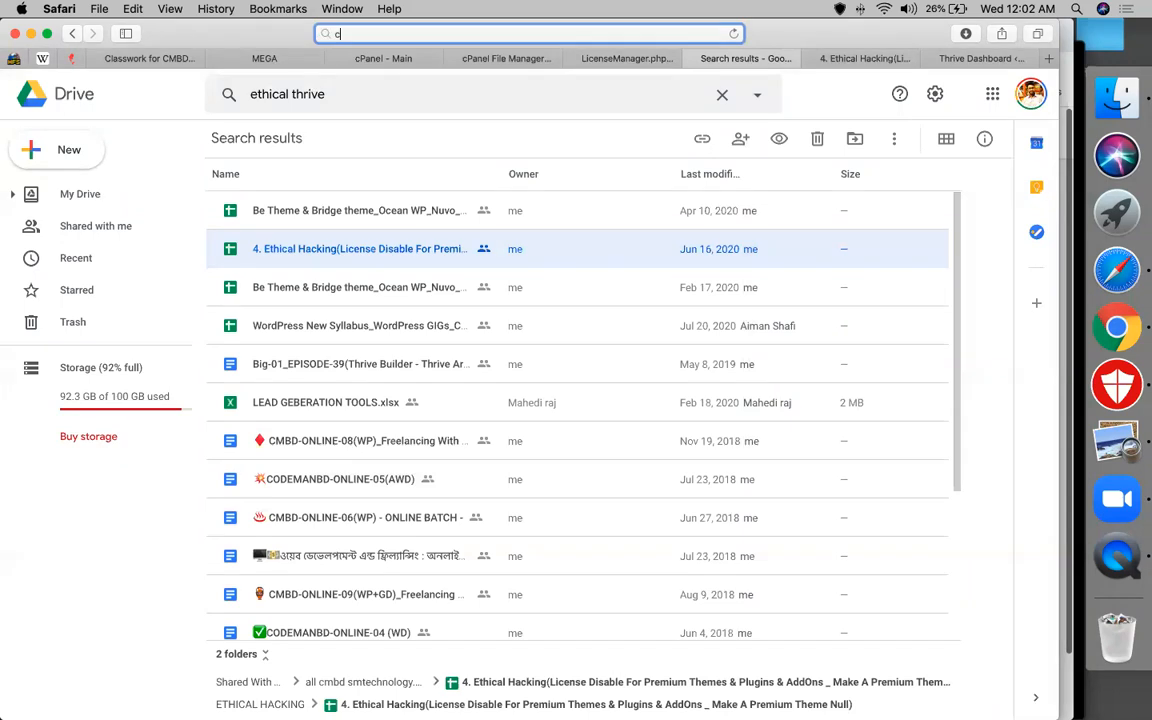
type("ode")
key("Right")
type("/")
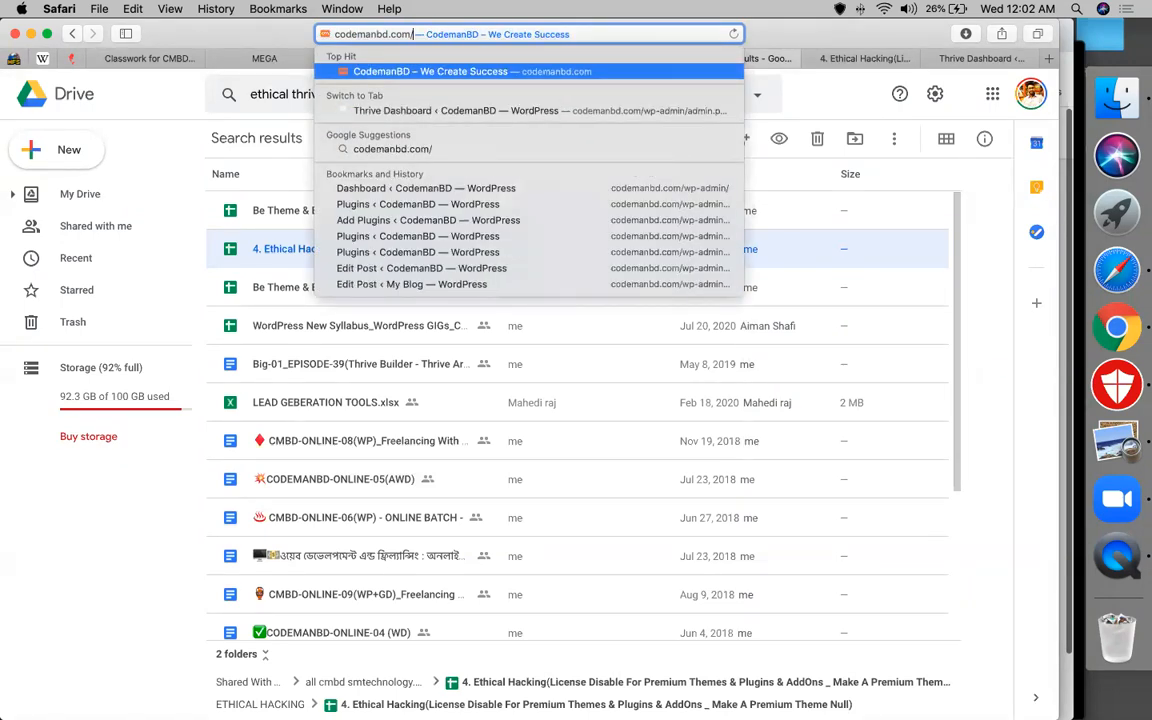
type("login")
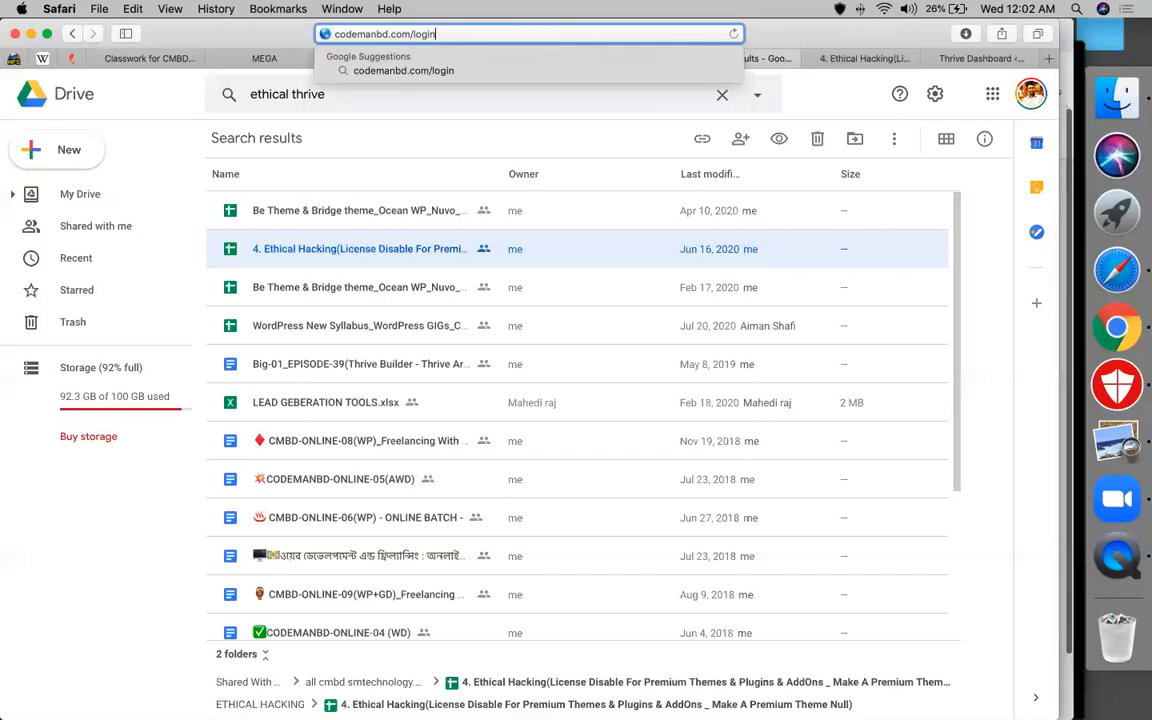
key("Return")
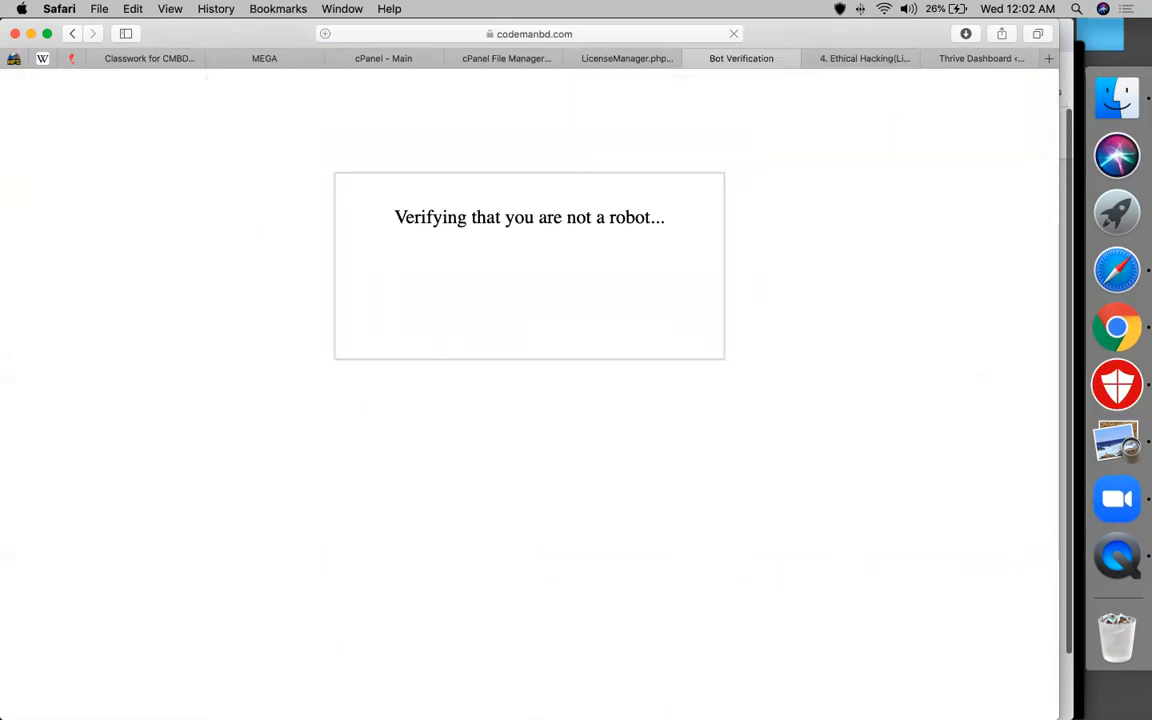
Tick the robot check, fill in the saved administrator password and log in
left_click(420, 288)
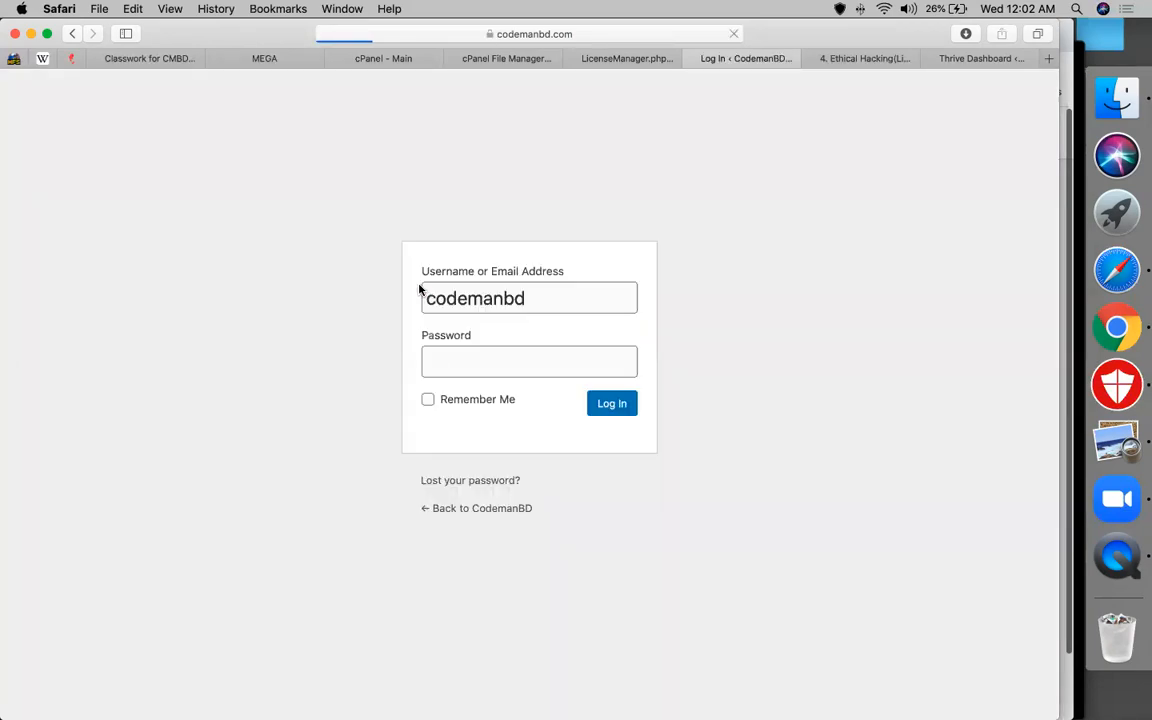
left_click(450, 361)
left_click(461, 392)
left_click(608, 411)
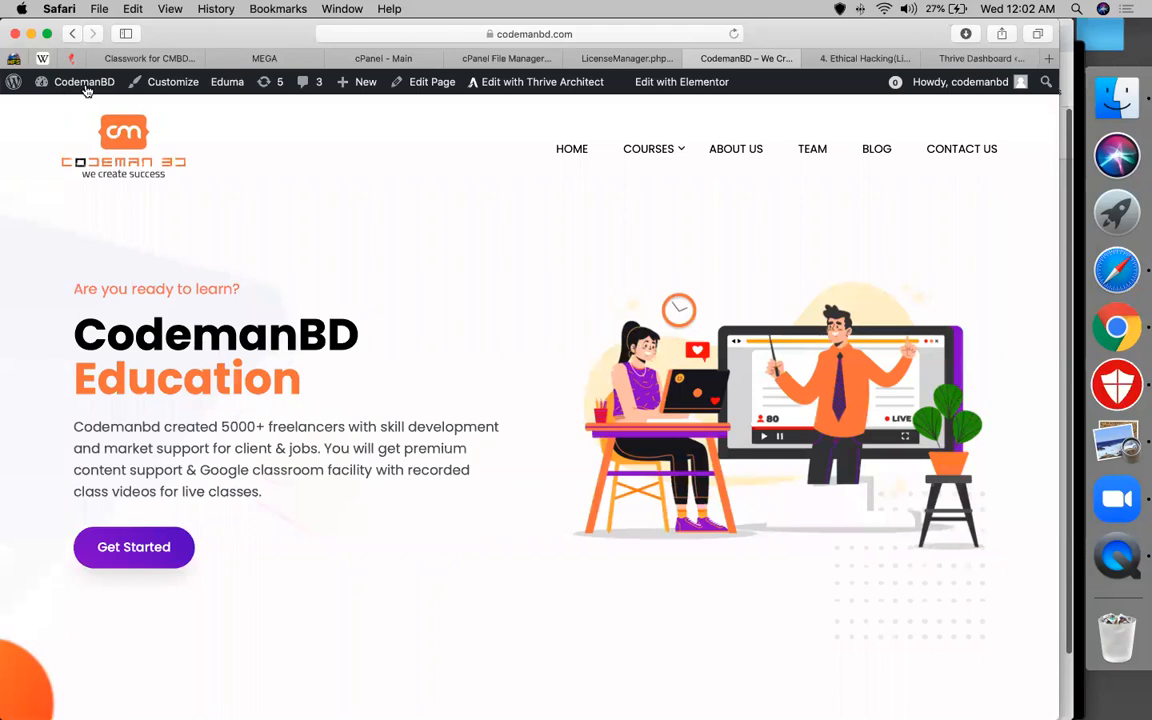
Go to the admin dashboard and open Thrive Dashboard from the sidebar
mouse_move(75, 82)
left_click(70, 111)
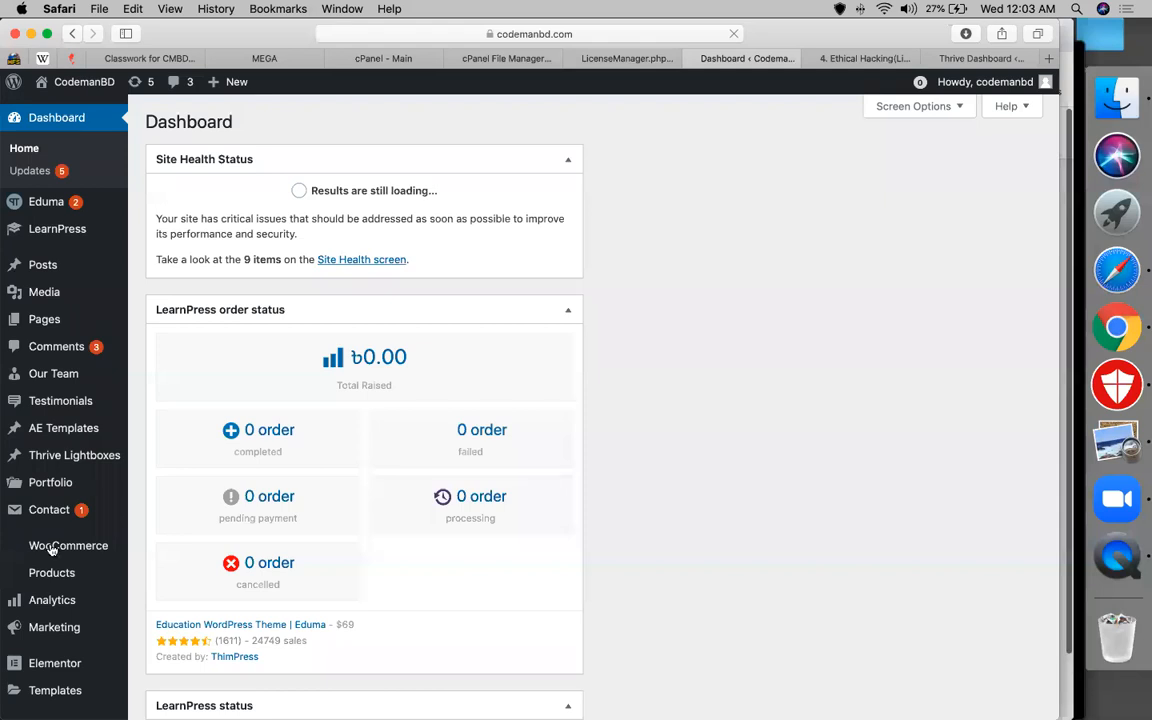
scroll(70, 600, "down", 5)
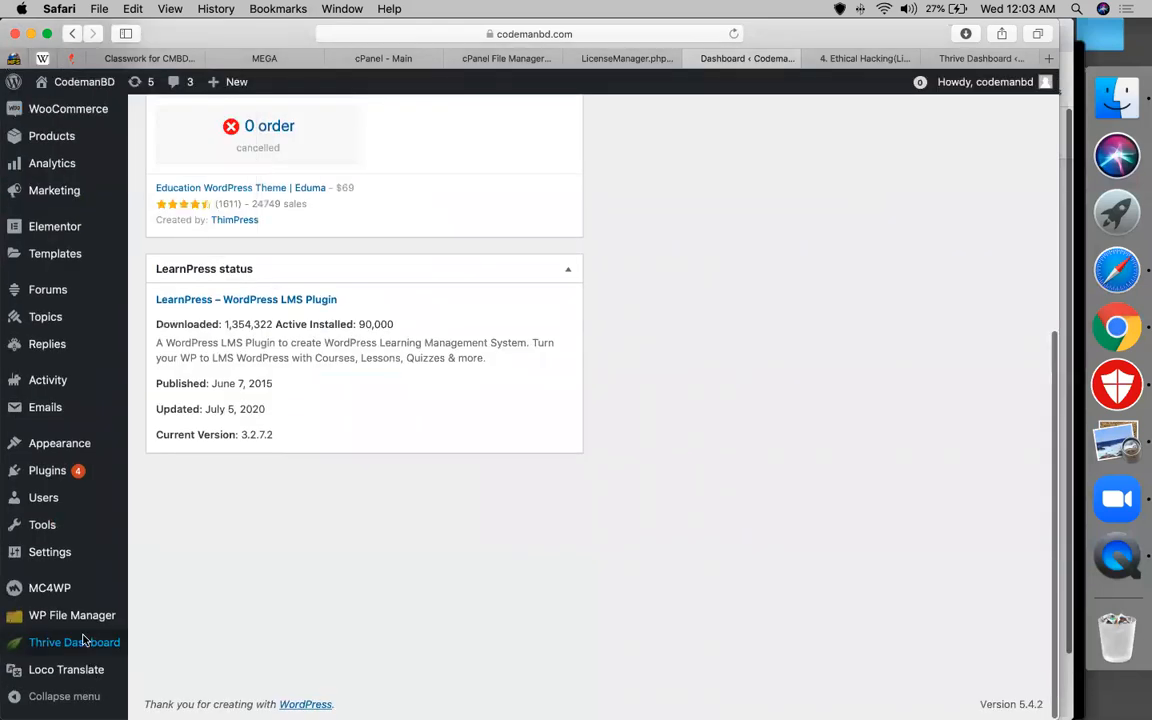
left_click(85, 640)
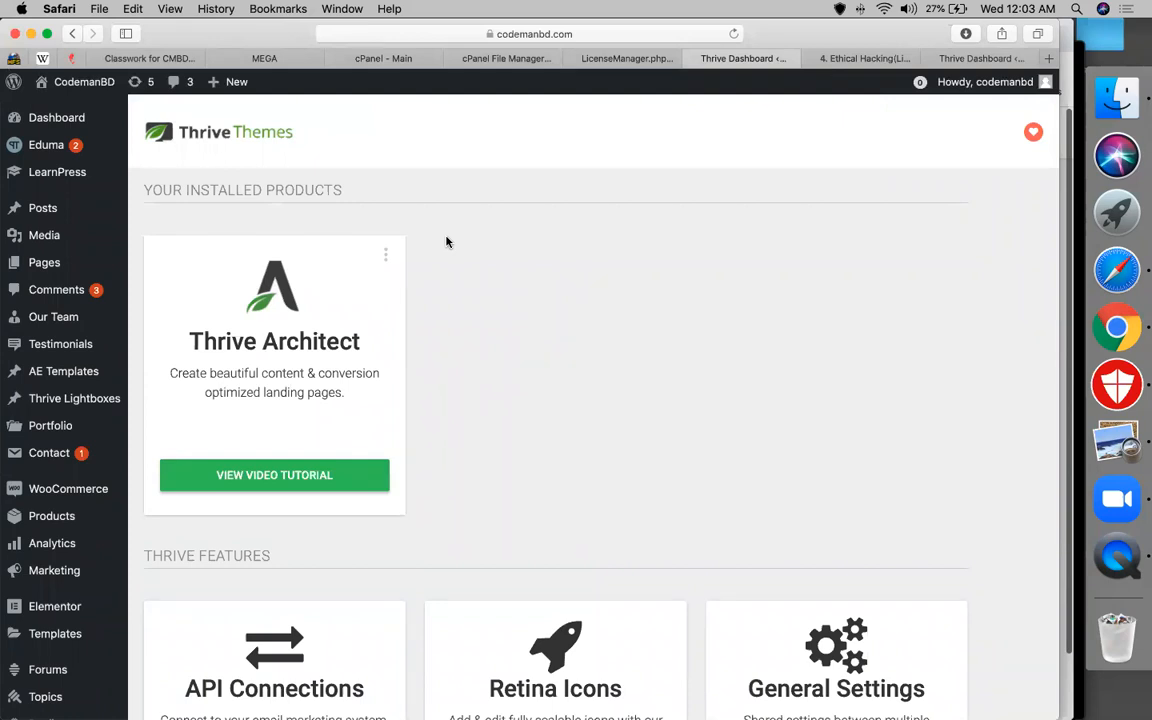
scroll(447, 242, "down", 5)
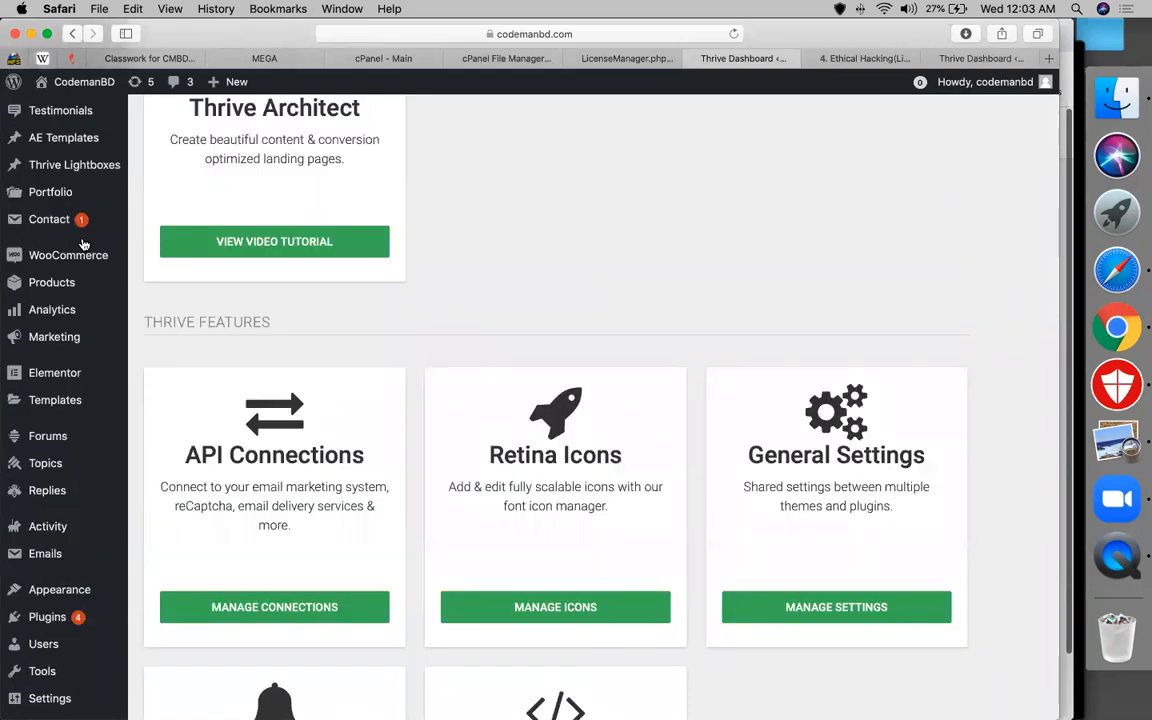
scroll(83, 244, "up", 5)
mouse_move(90, 263)
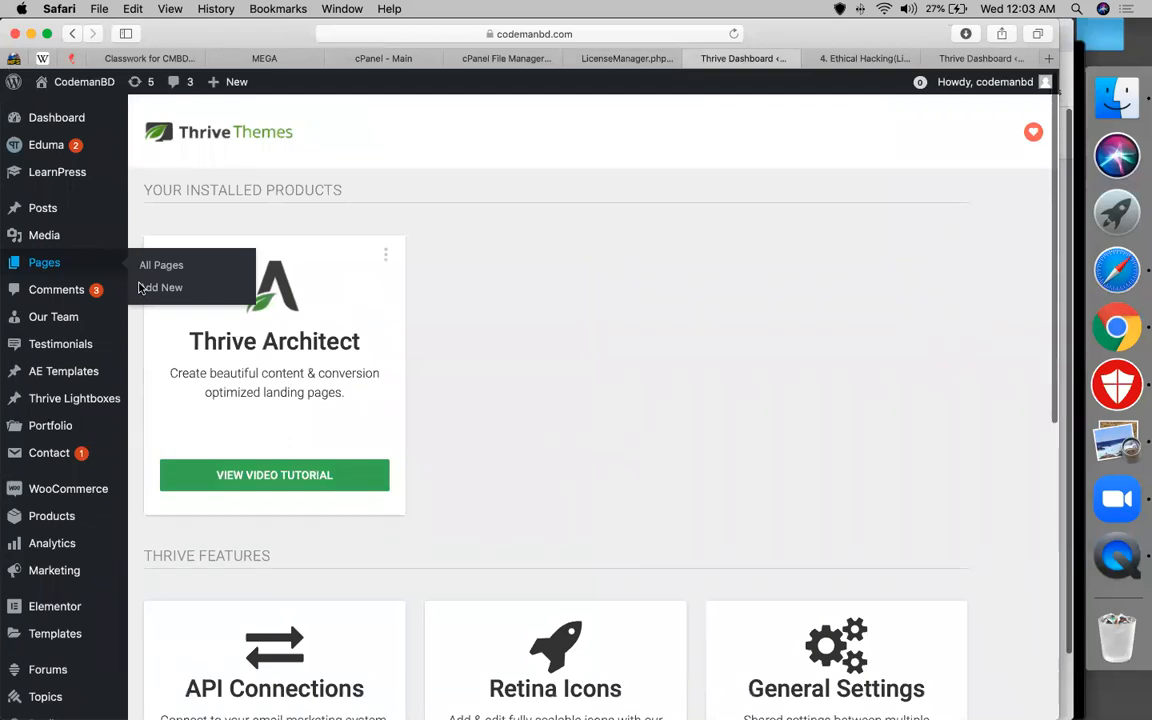
Add a new page titled 'thrive landing', publish it, and return to the pages list
left_click(141, 288)
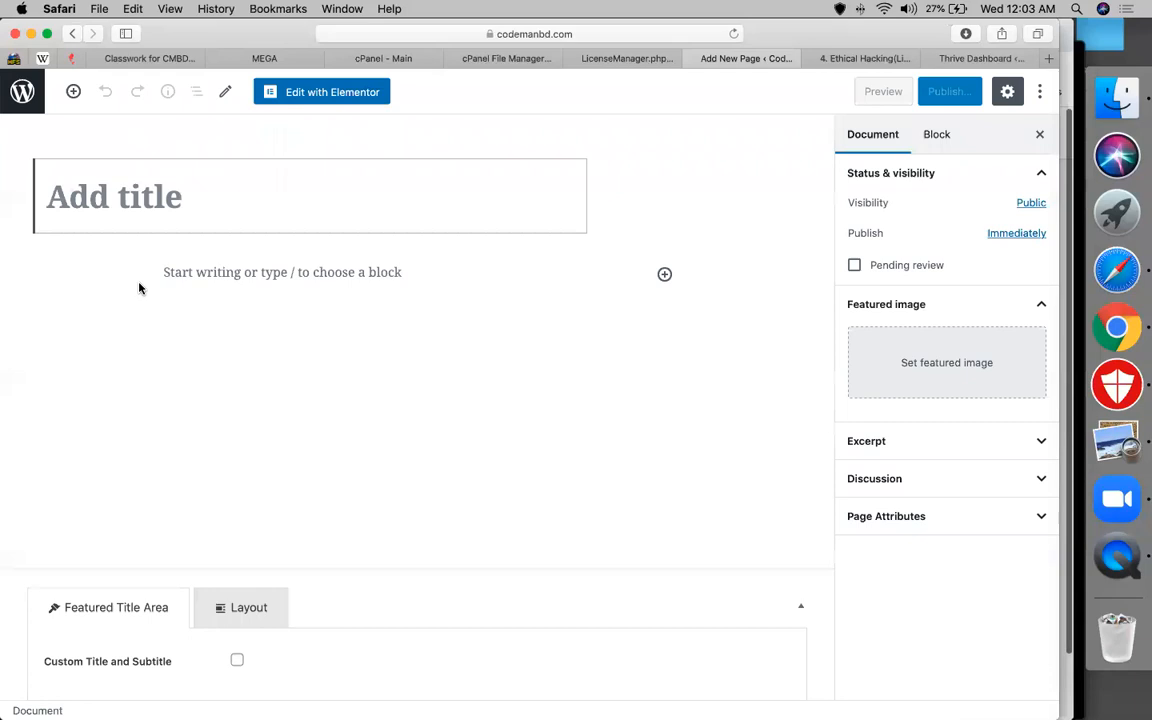
type("thrive lining")
key("Left")
key("Left")
key("Left")
key("Left")
key("Left")
key("Left")
key("Left")
key("shift+Right")
key("shift+Right")
key("shift+Right")
key("shift+Right")
key("shift+Right")
key("shift+Right")
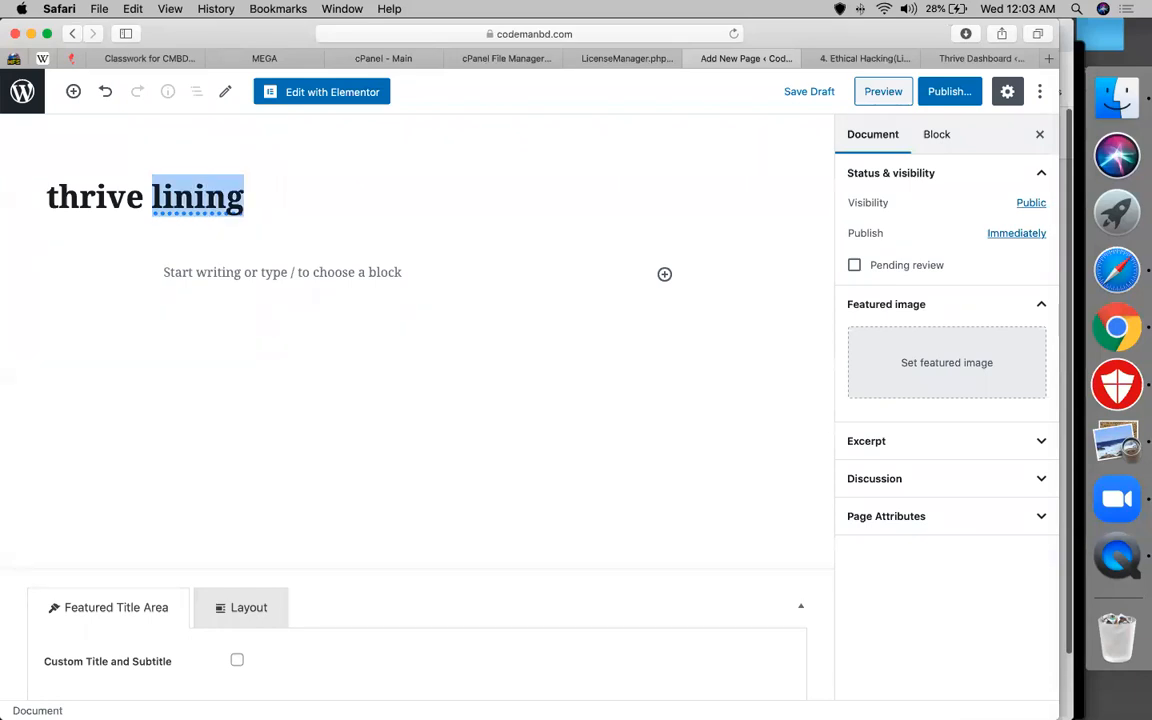
type("landing")
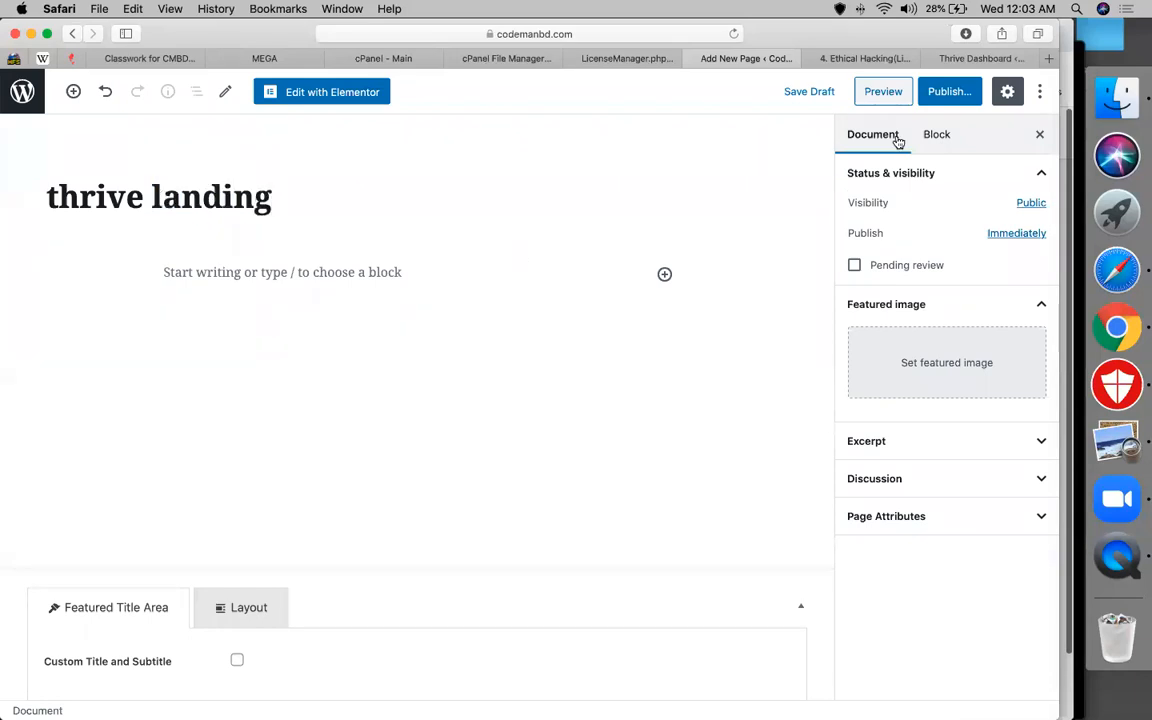
left_click(962, 97)
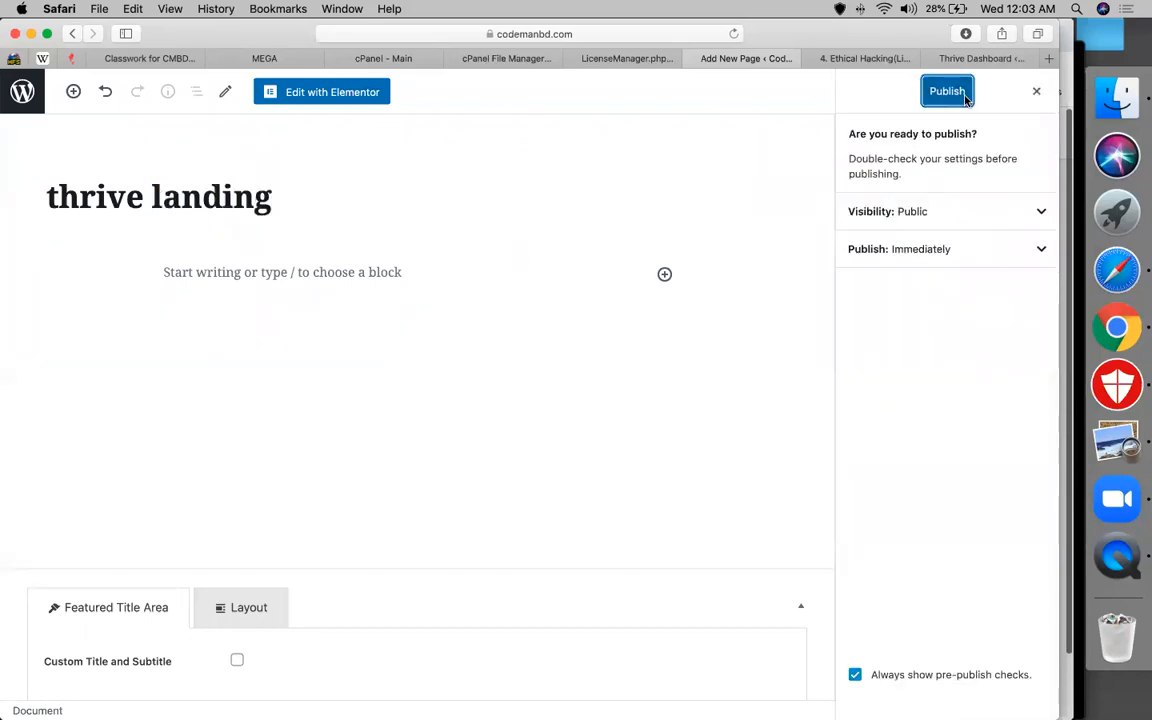
left_click(965, 99)
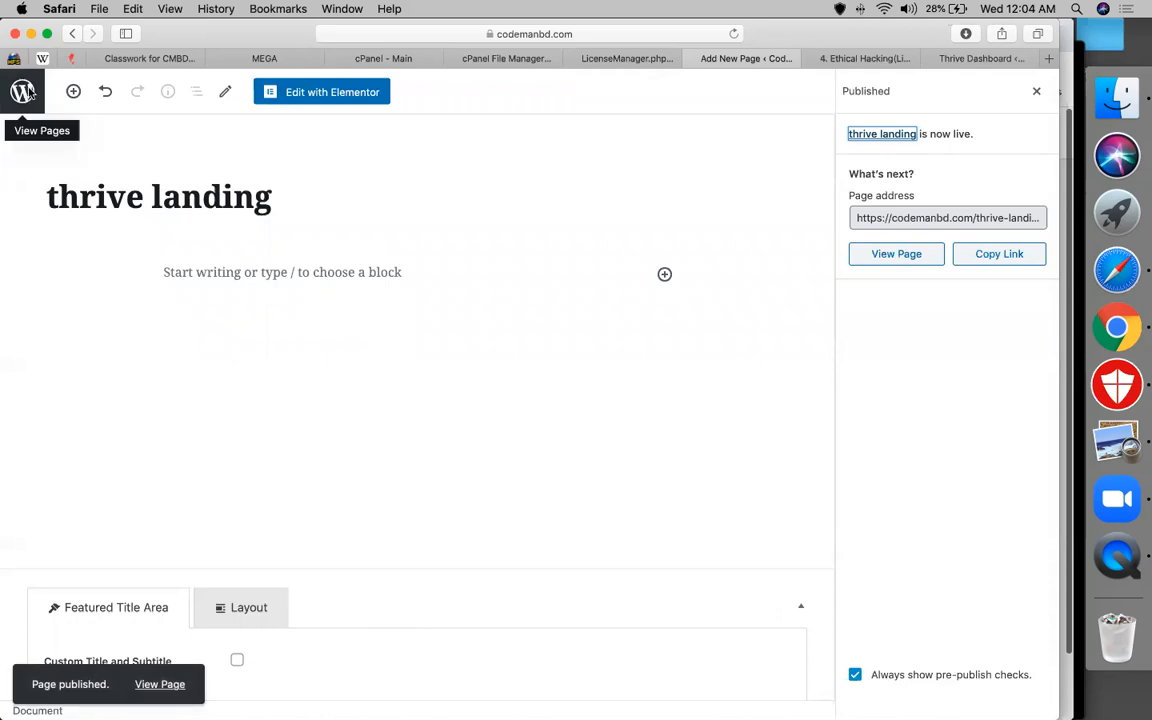
left_click(28, 92)
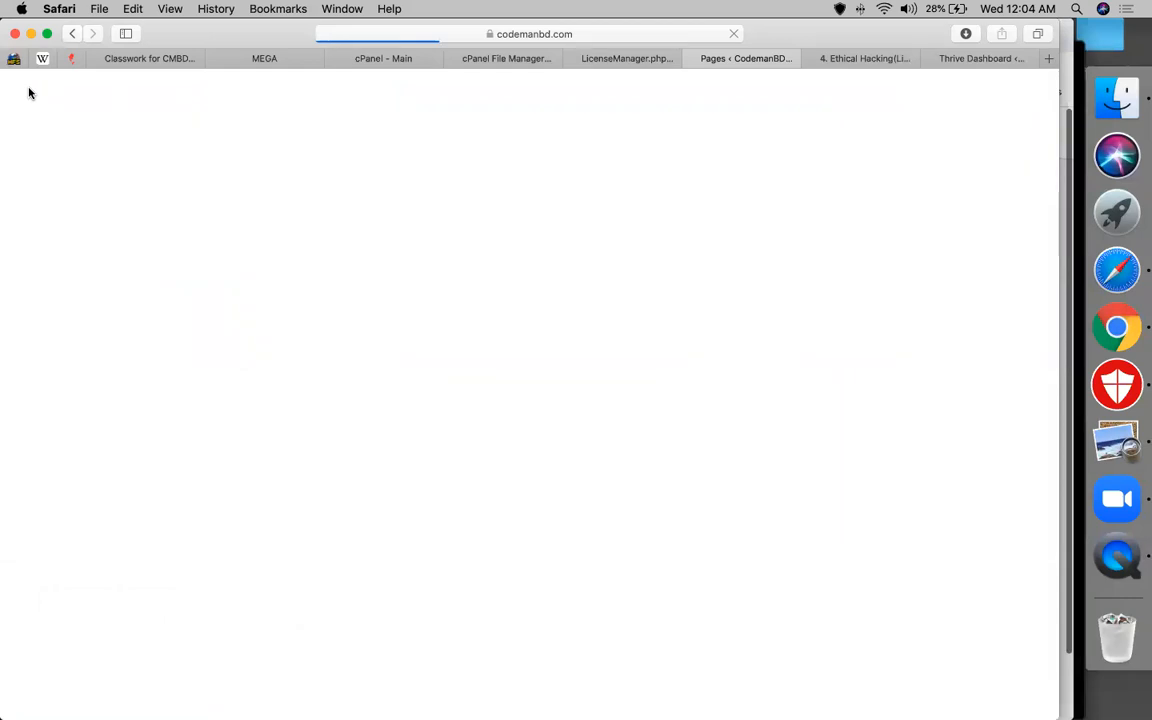
Choose Edit with Thrive Architect on the thrive landing row of the Pages list
scroll(429, 582, "down", 10)
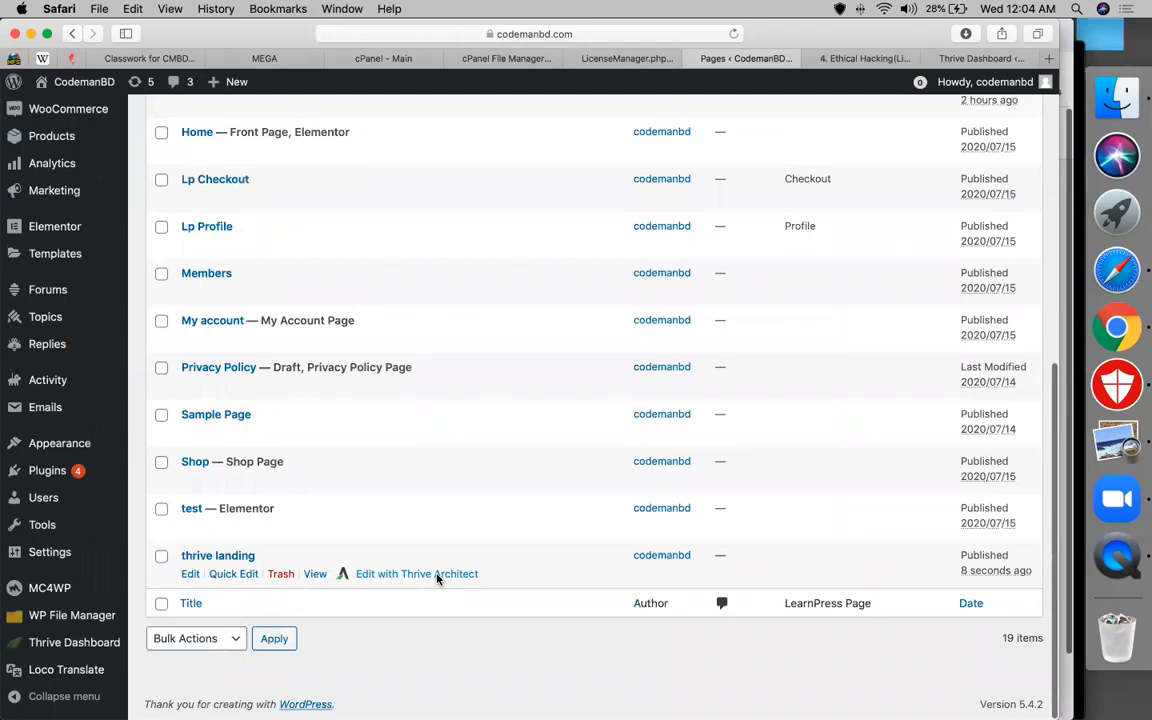
left_click(437, 575)
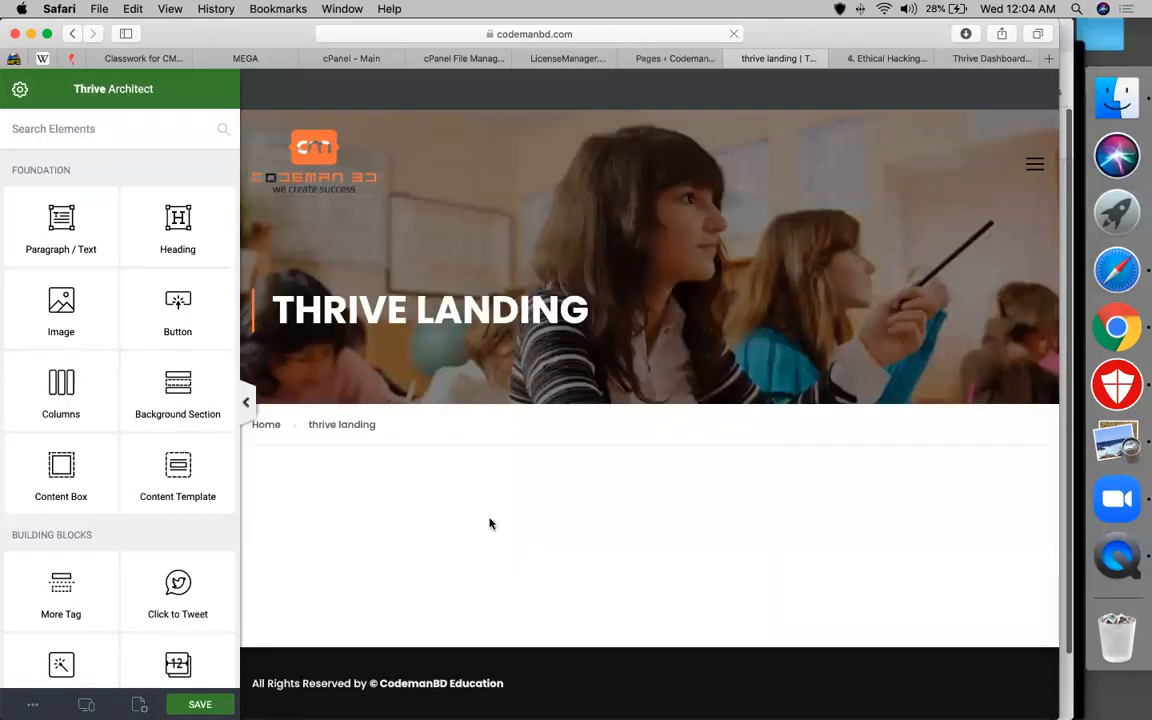
From the page settings, go to Template Setup > Choose a Landing Page Template
scroll(490, 523, "down", 1)
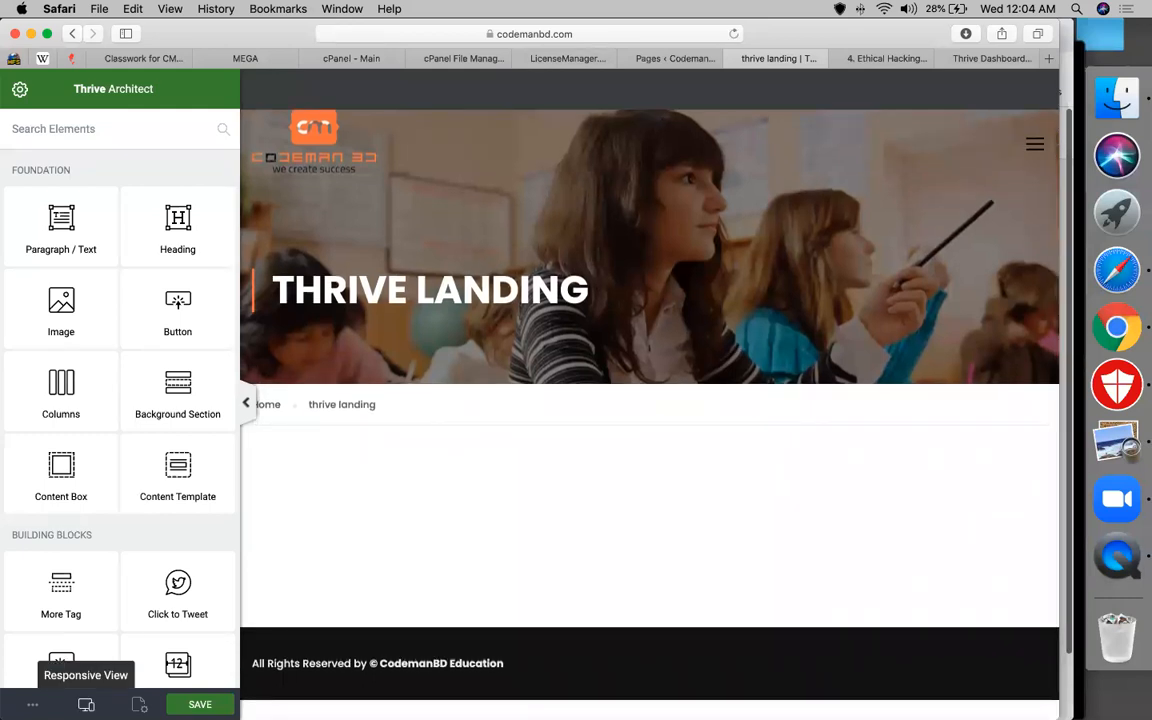
left_click(139, 704)
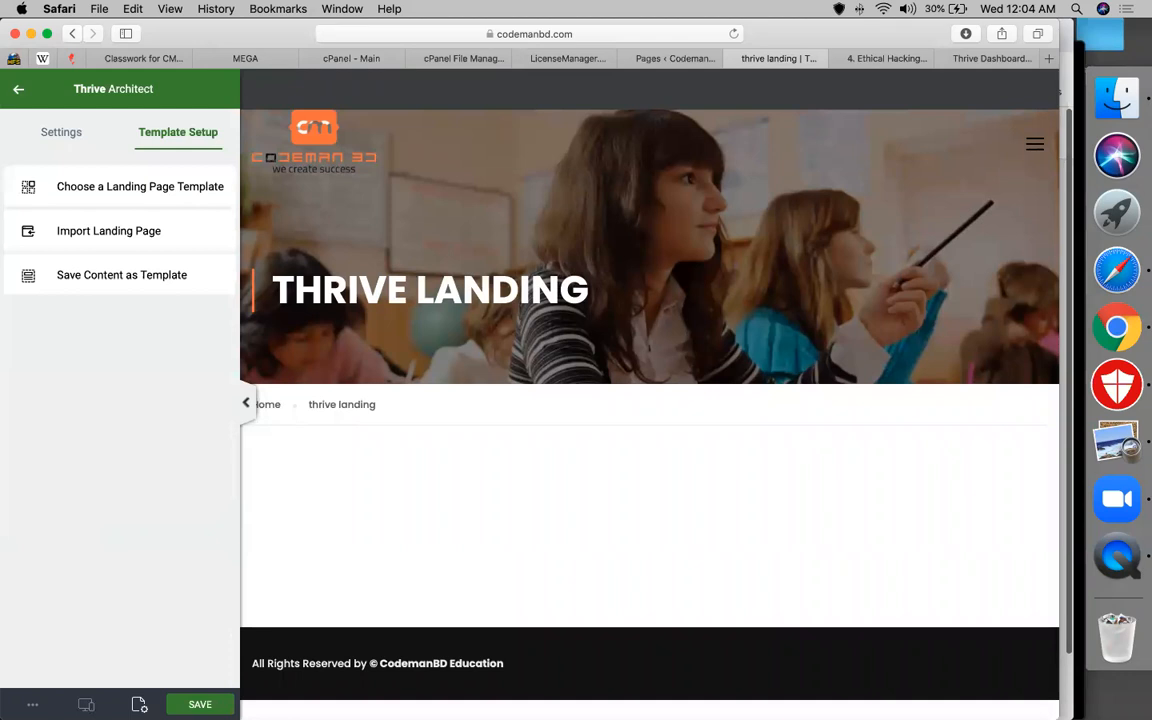
left_click(146, 198)
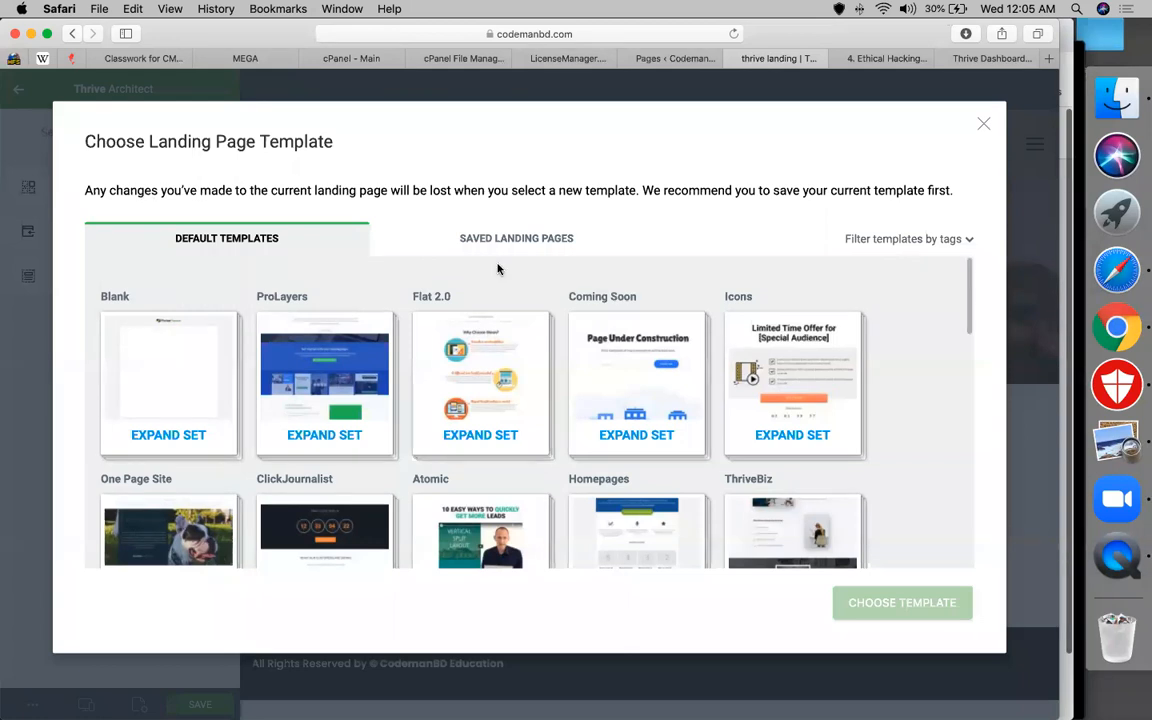
Browse the template gallery and expand the Flat 2.0 template set
scroll(673, 358, "down", 5)
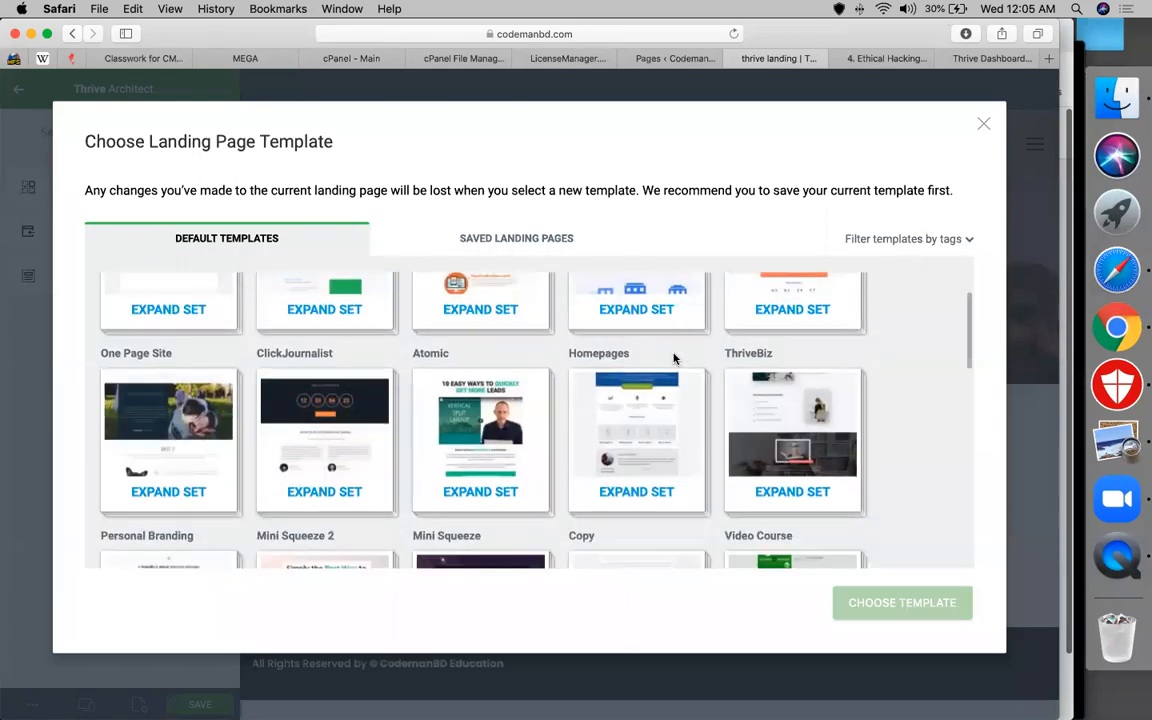
scroll(410, 454, "down", 2)
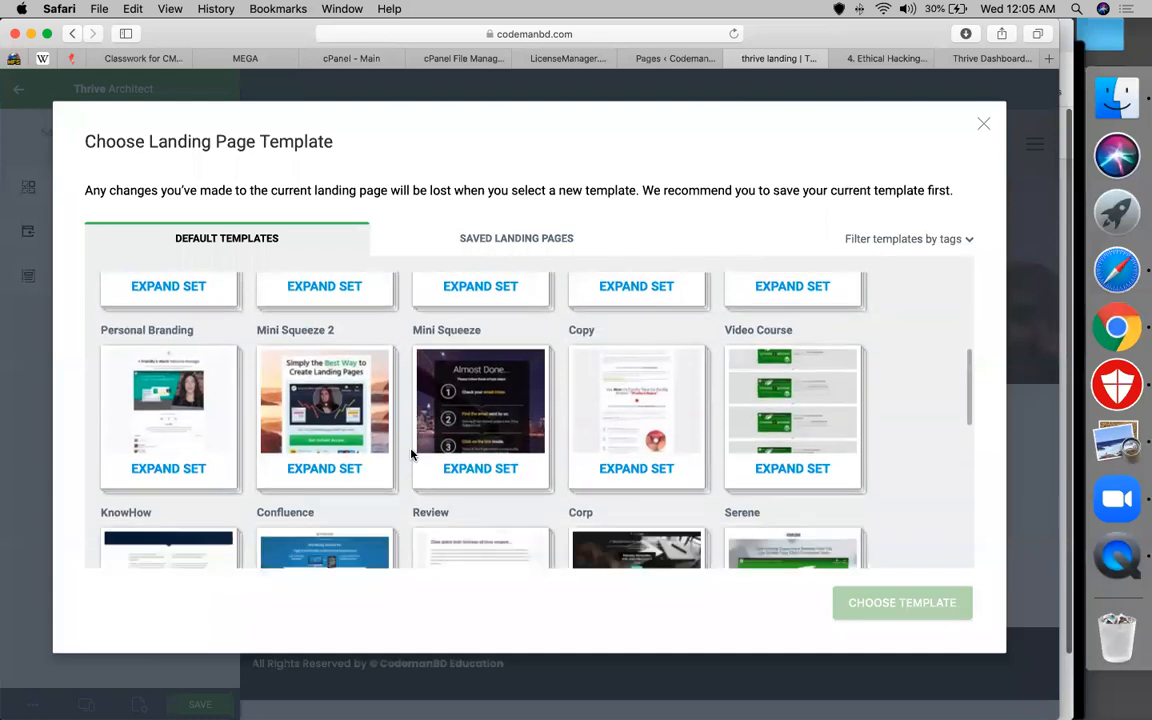
scroll(576, 447, "down", 2)
scroll(578, 448, "down", 4)
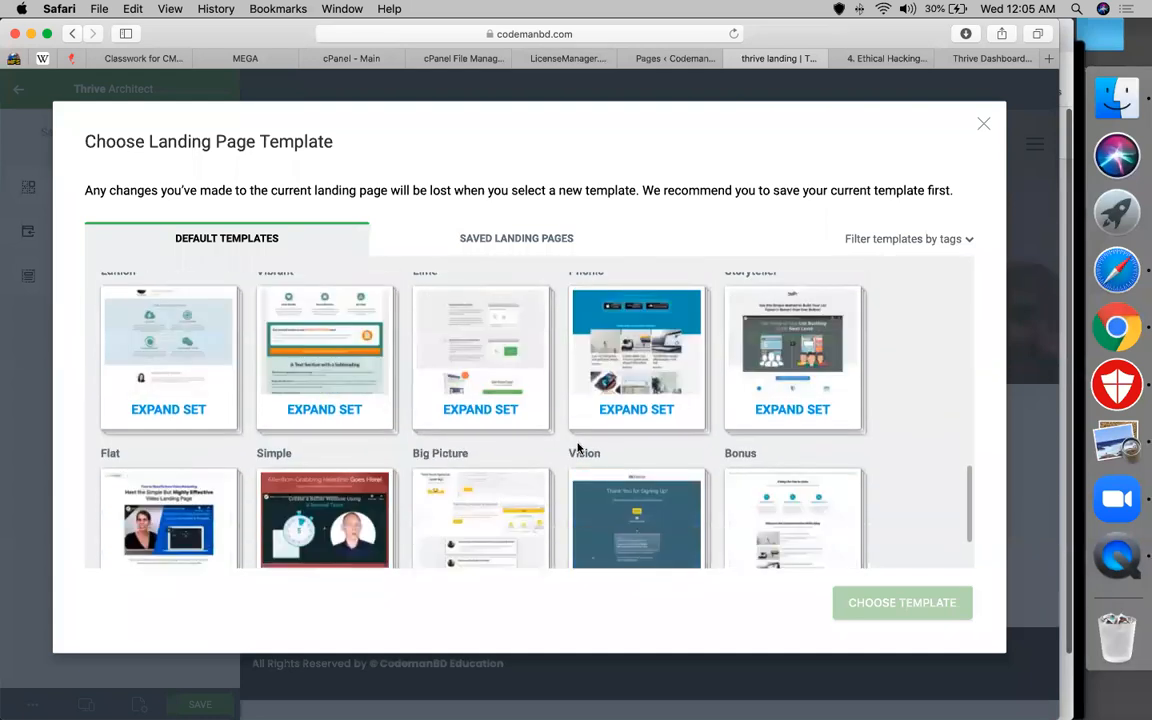
scroll(355, 443, "down", 1)
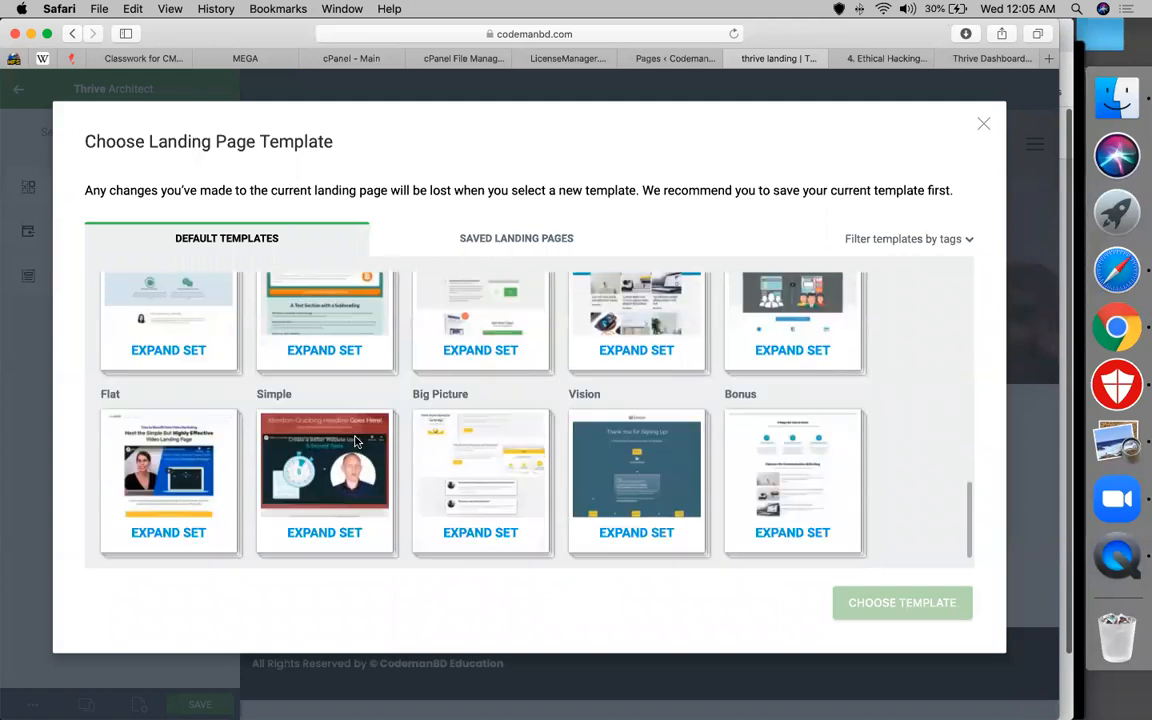
scroll(355, 443, "up", 10)
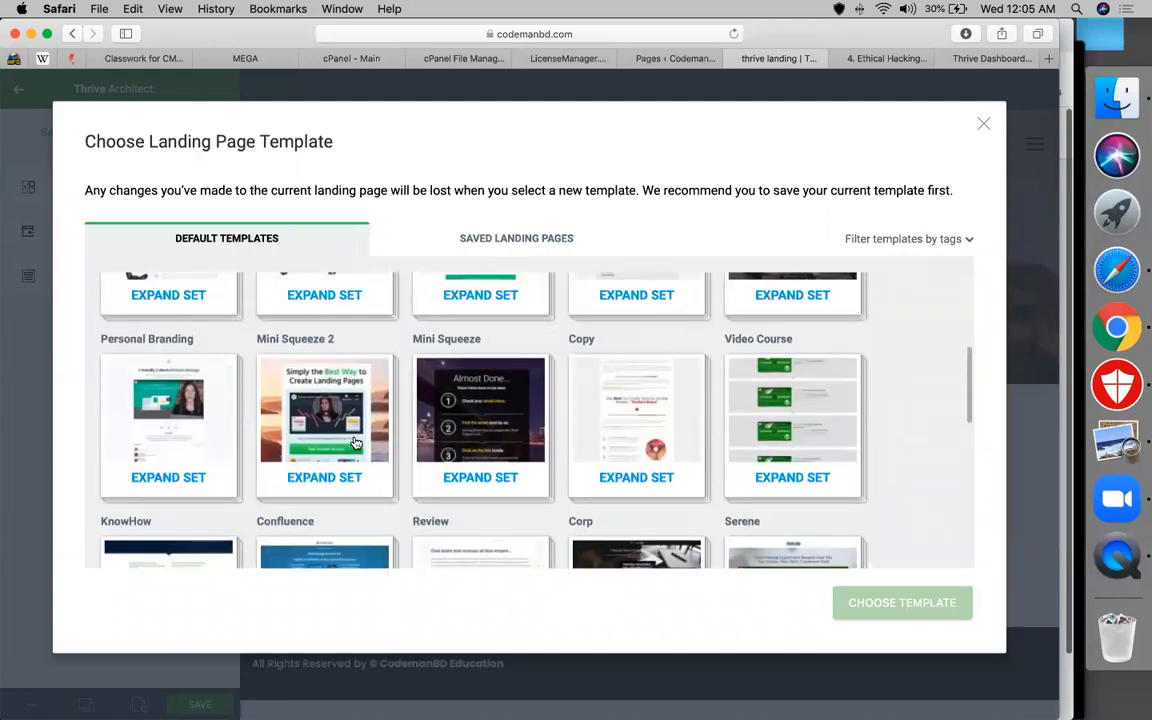
scroll(355, 443, "up", 5)
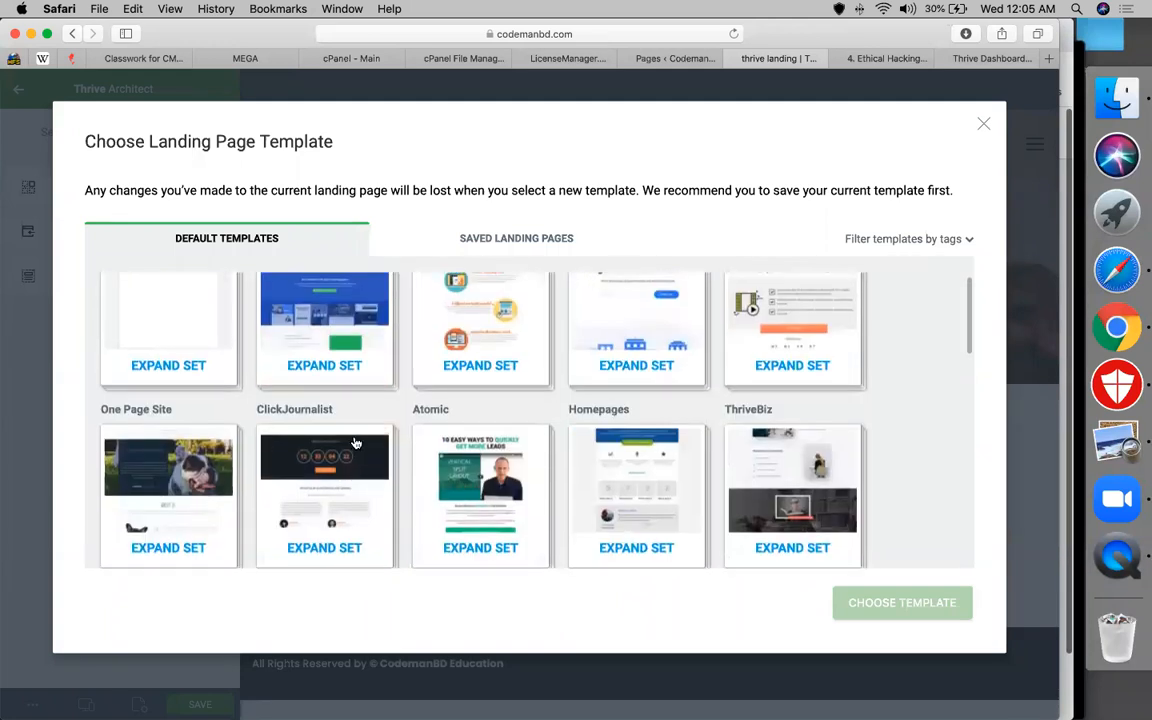
scroll(355, 443, "up", 2)
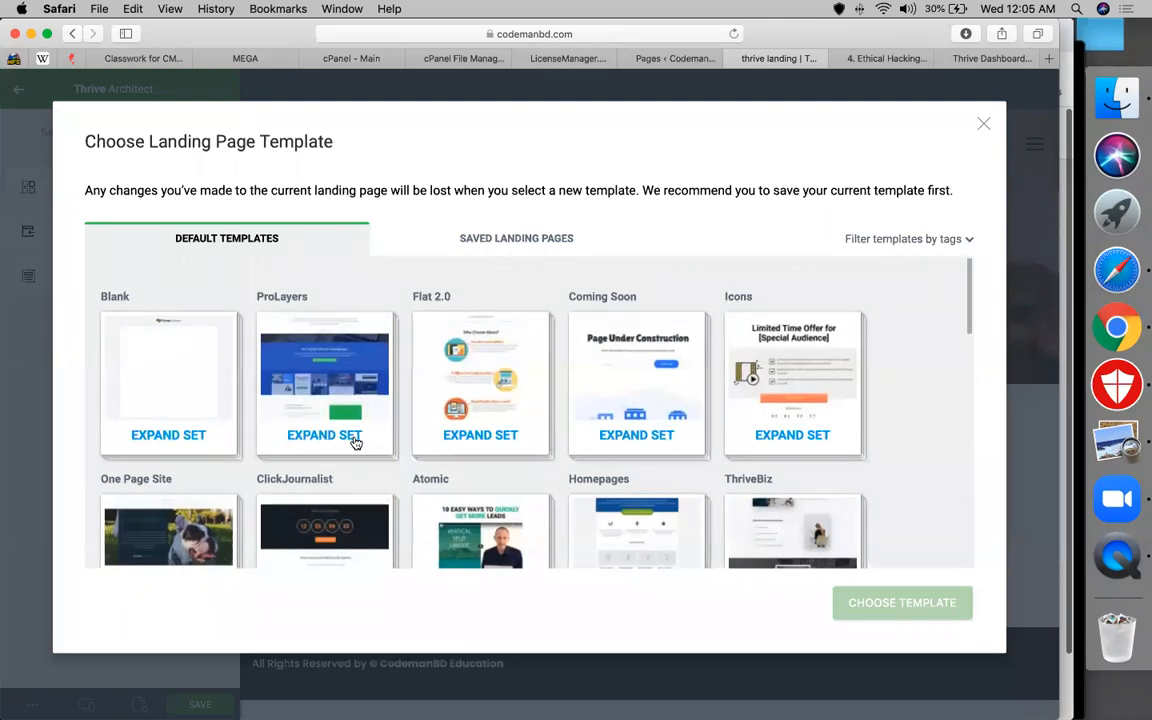
left_click(497, 407)
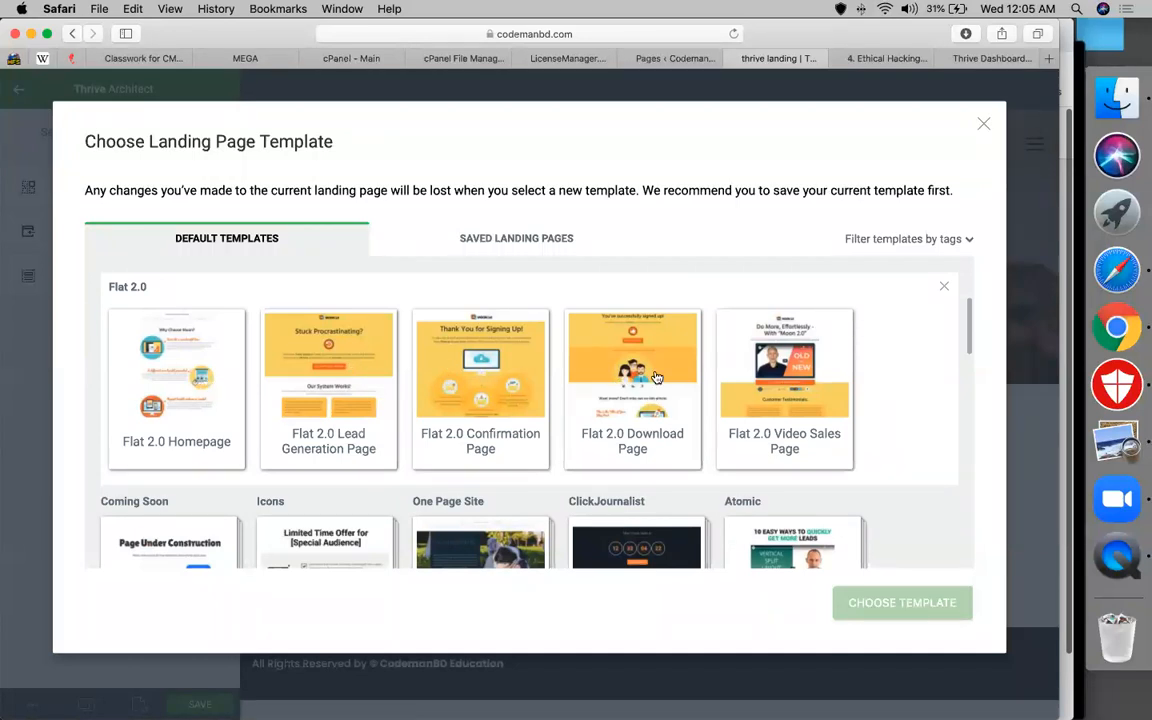
Select the Flat 2.0 Homepage template and apply it to the page
scroll(656, 377, "down", 2)
scroll(656, 377, "up", 1)
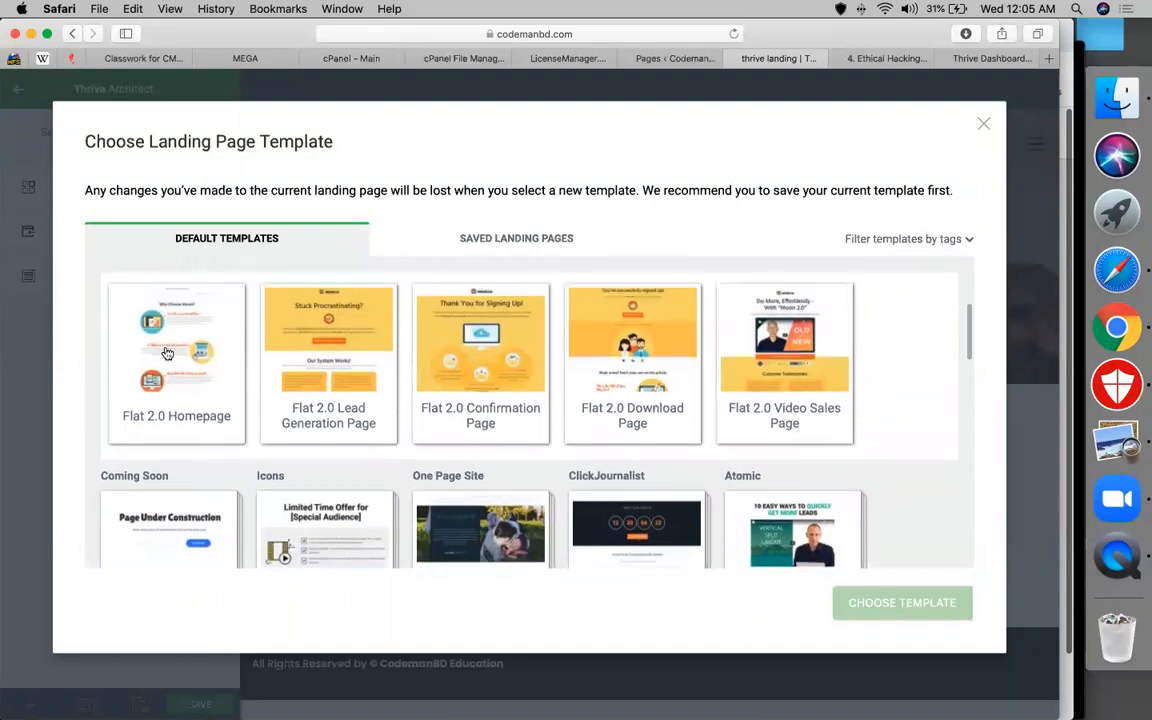
left_click(167, 353)
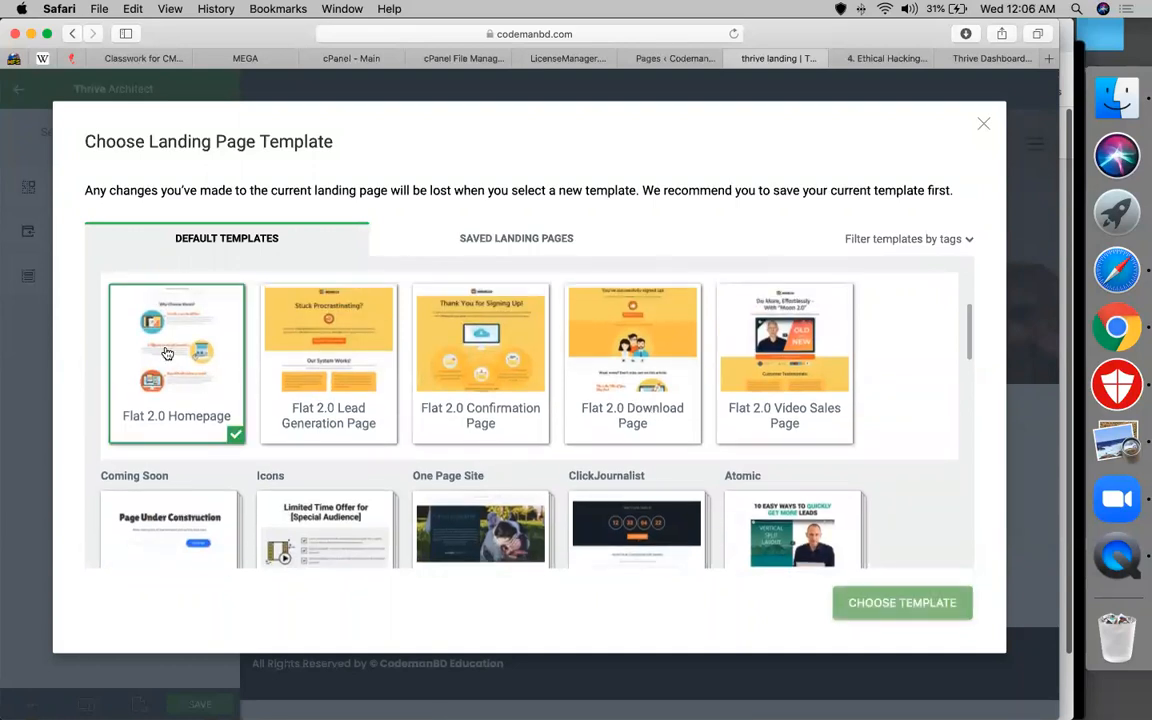
left_click(878, 605)
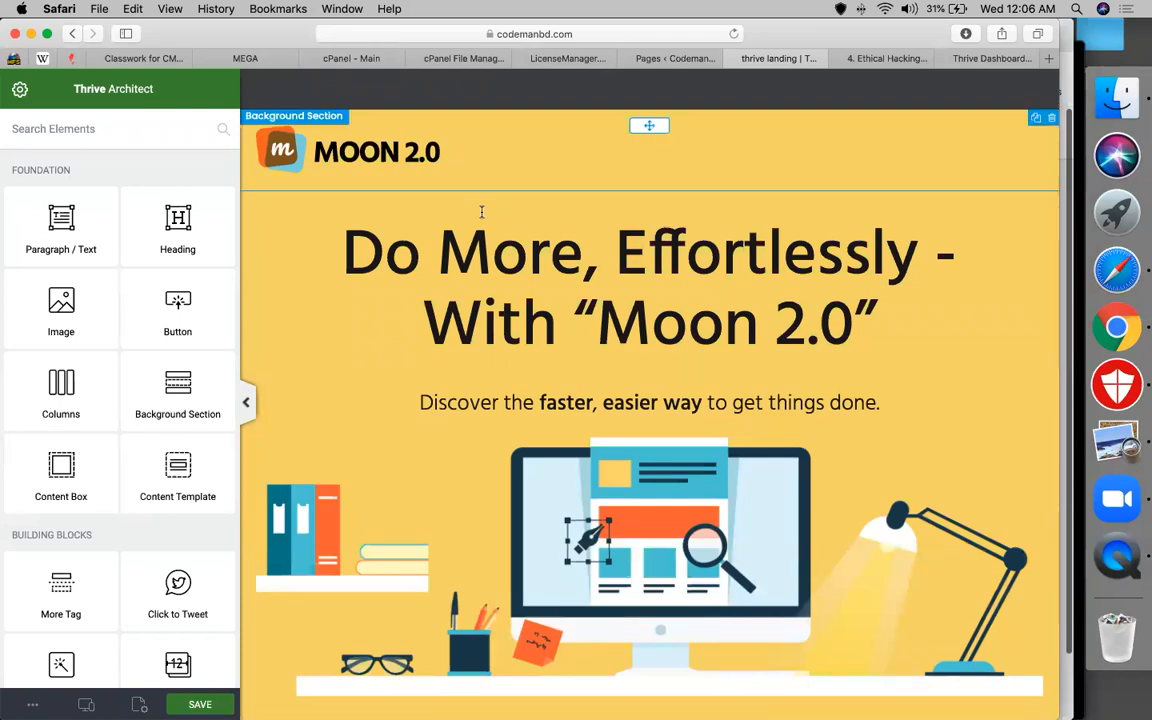
Replace the main heading text with 'Codemanbd Education'
left_click(495, 250)
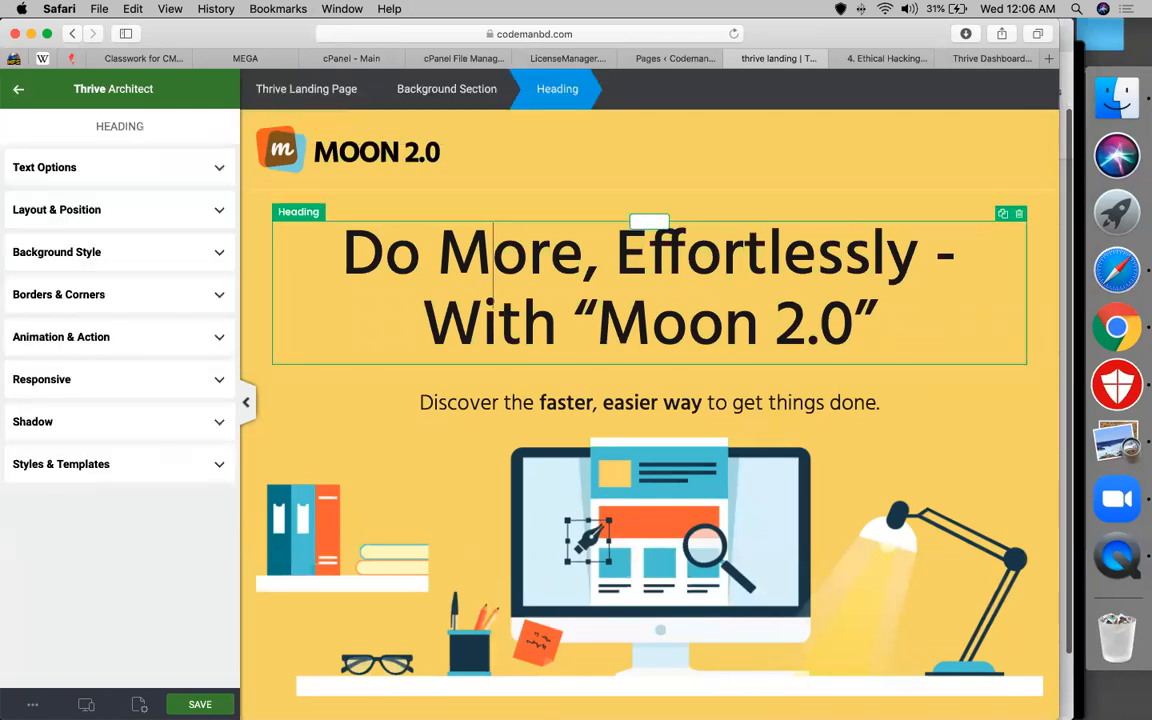
key("ctrl+a")
type("Codemanbd")
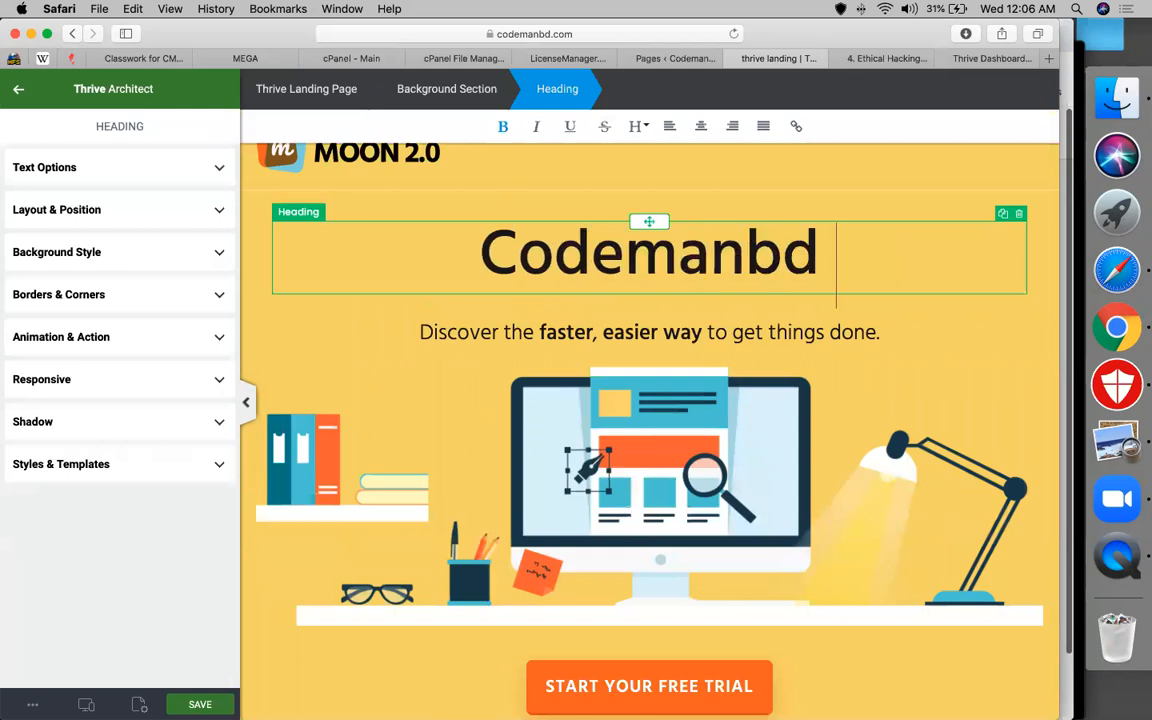
type(" Education")
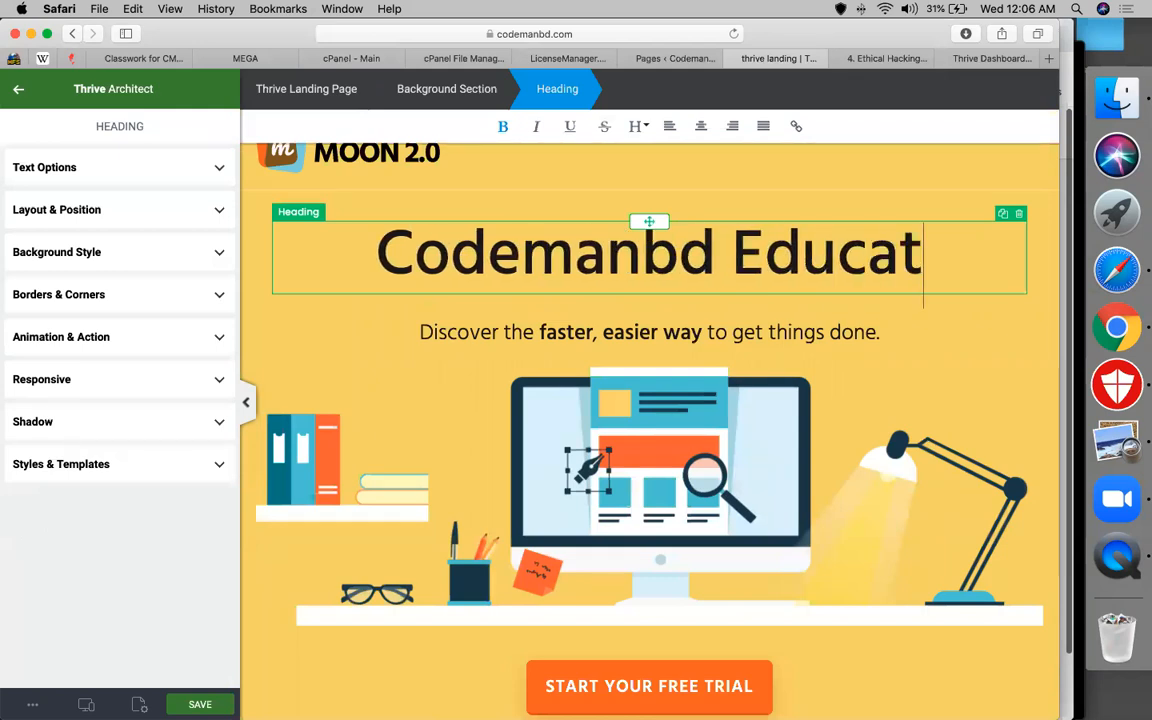
left_click(494, 331)
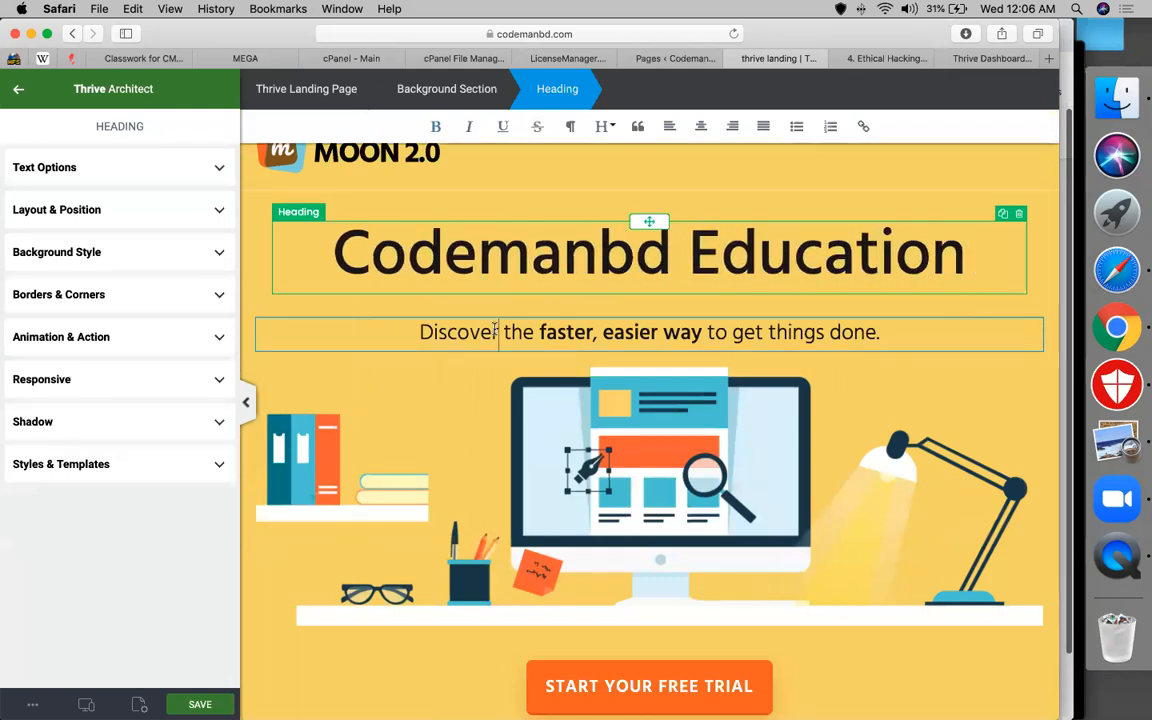
Change the subheading to 'Buy Course' at 51 px in orange #f2891e
triple_click(494, 331)
type("Buy")
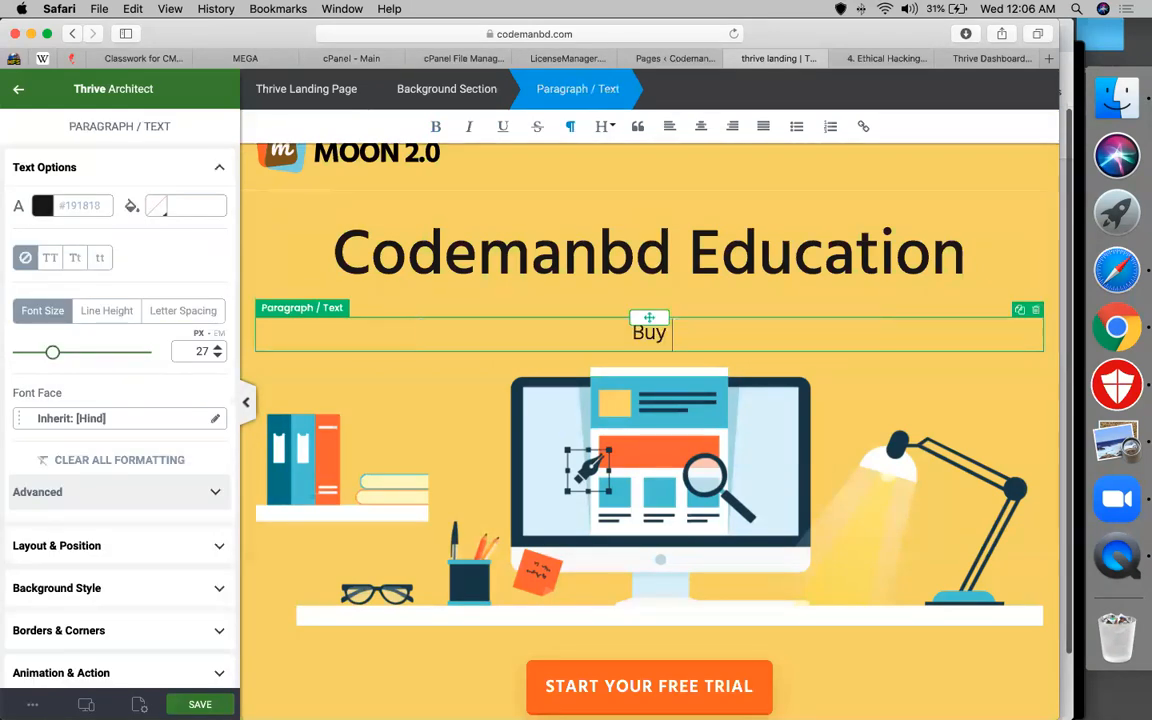
type(" Course")
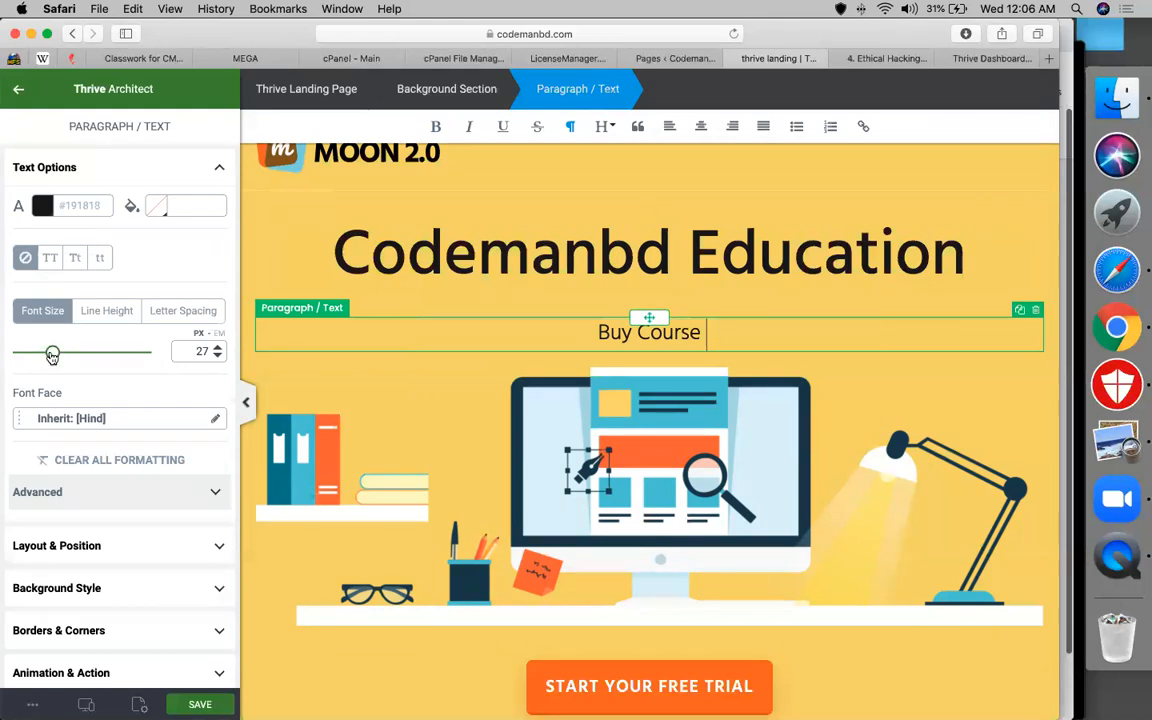
left_click_drag(53, 352, 86, 355)
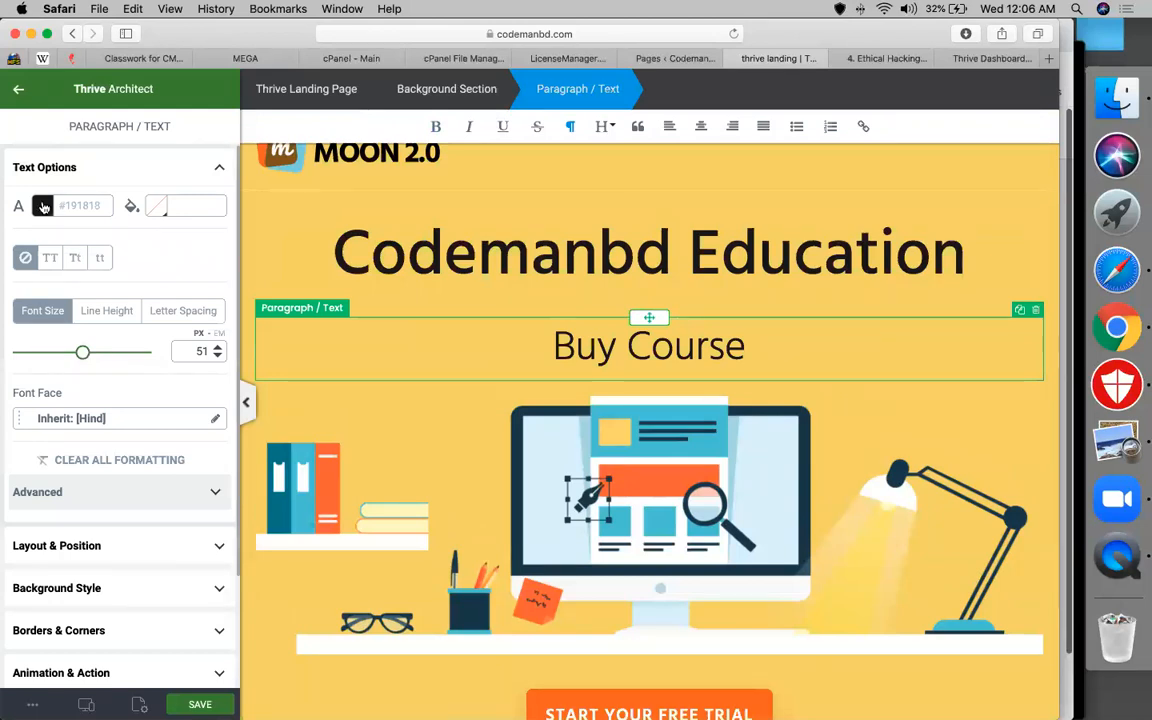
left_click(42, 205)
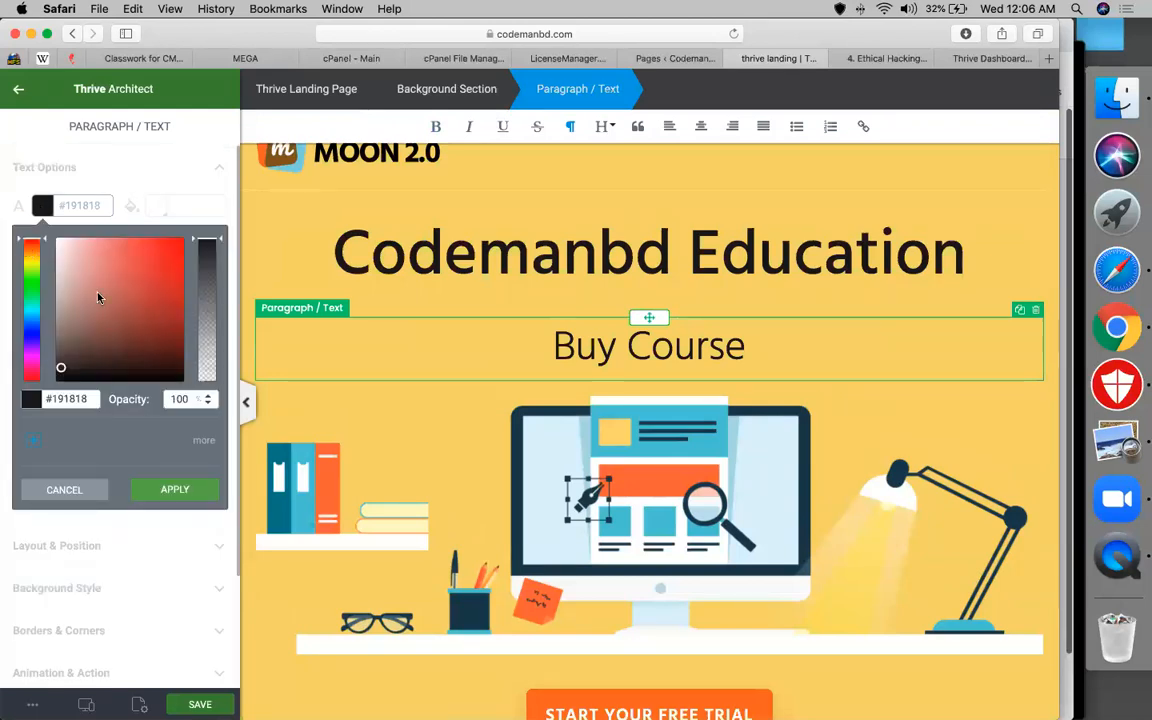
left_click(31, 250)
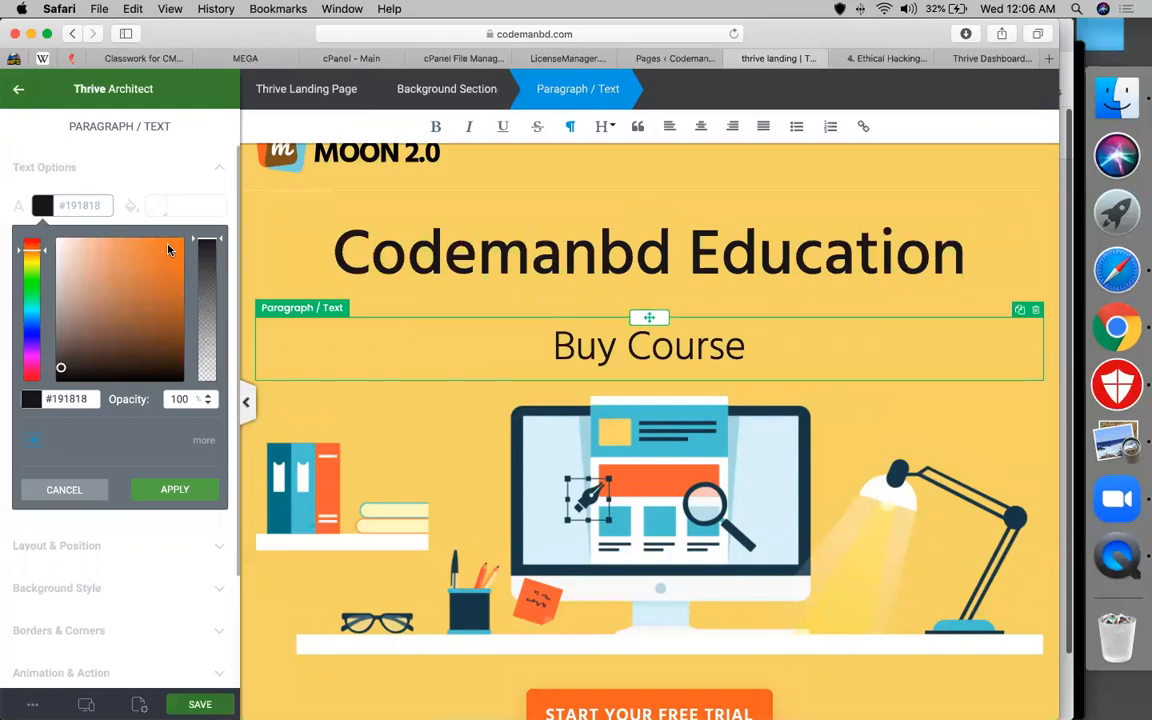
left_click(167, 246)
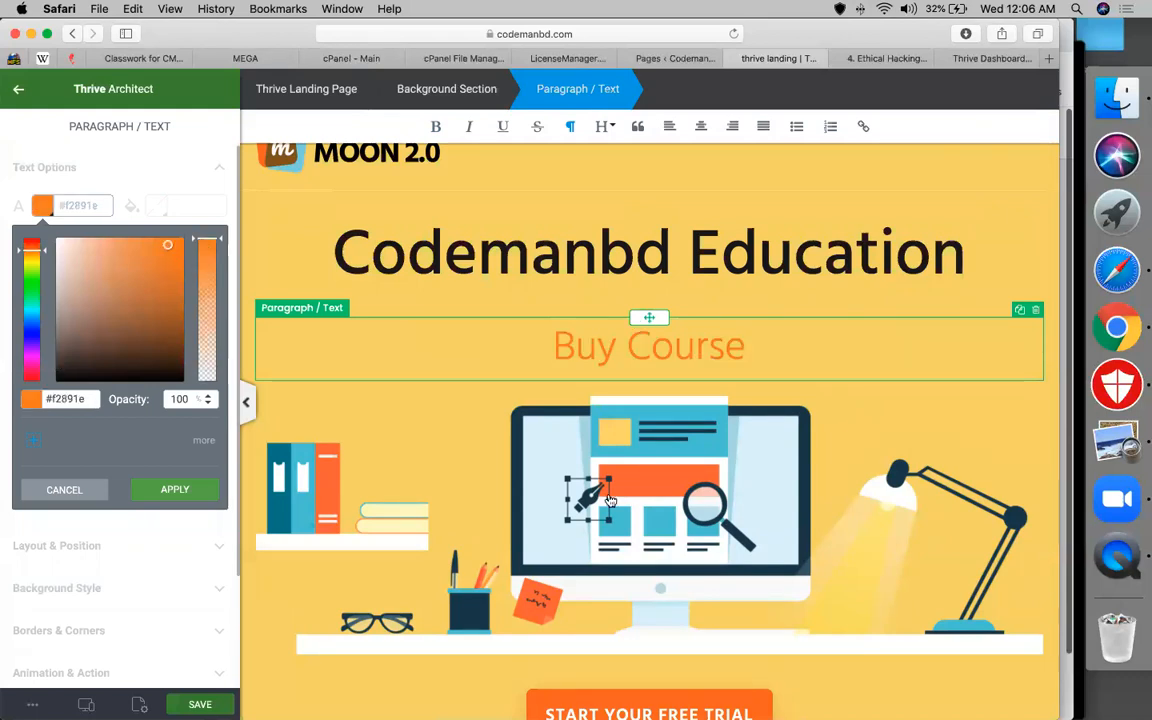
scroll(600, 440, "down", 3)
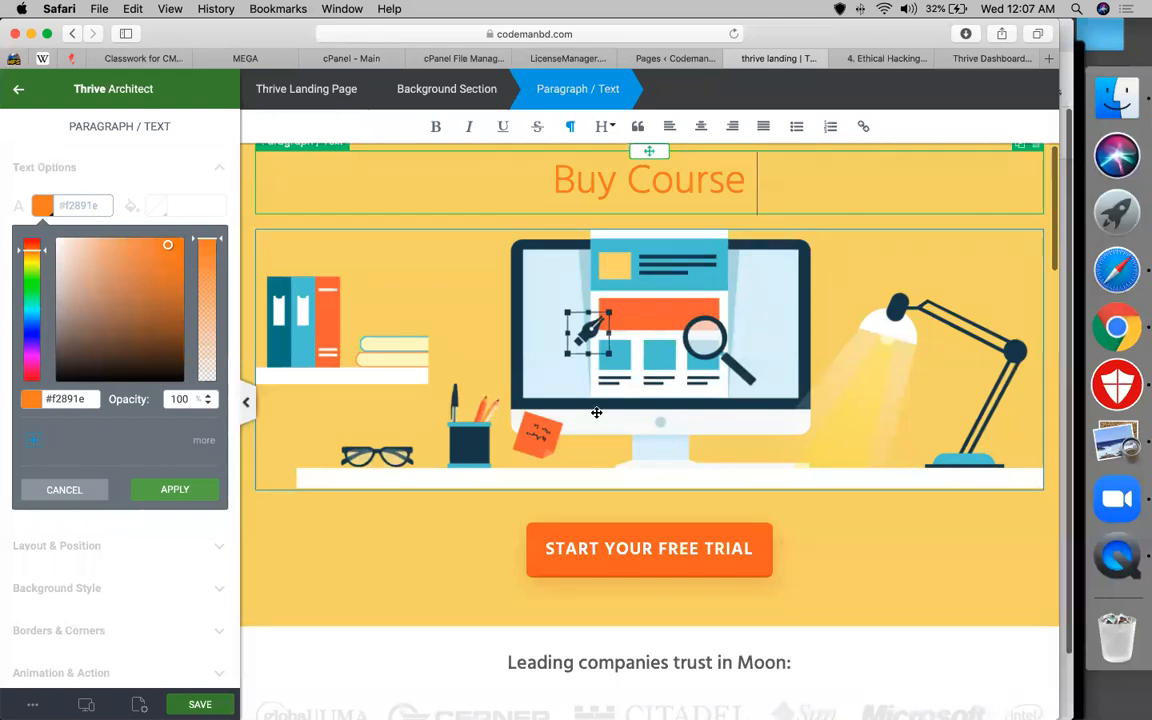
left_click(596, 412)
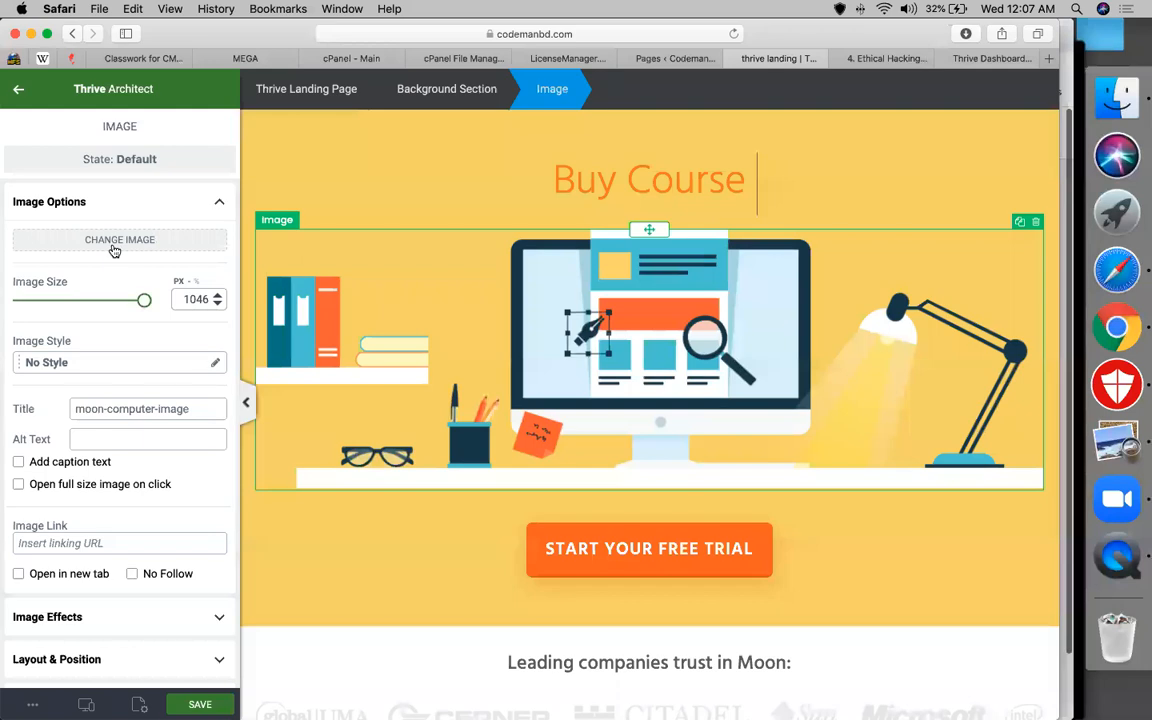
Set the illustration width to 721 px and apply the Framed image style
left_click(100, 301)
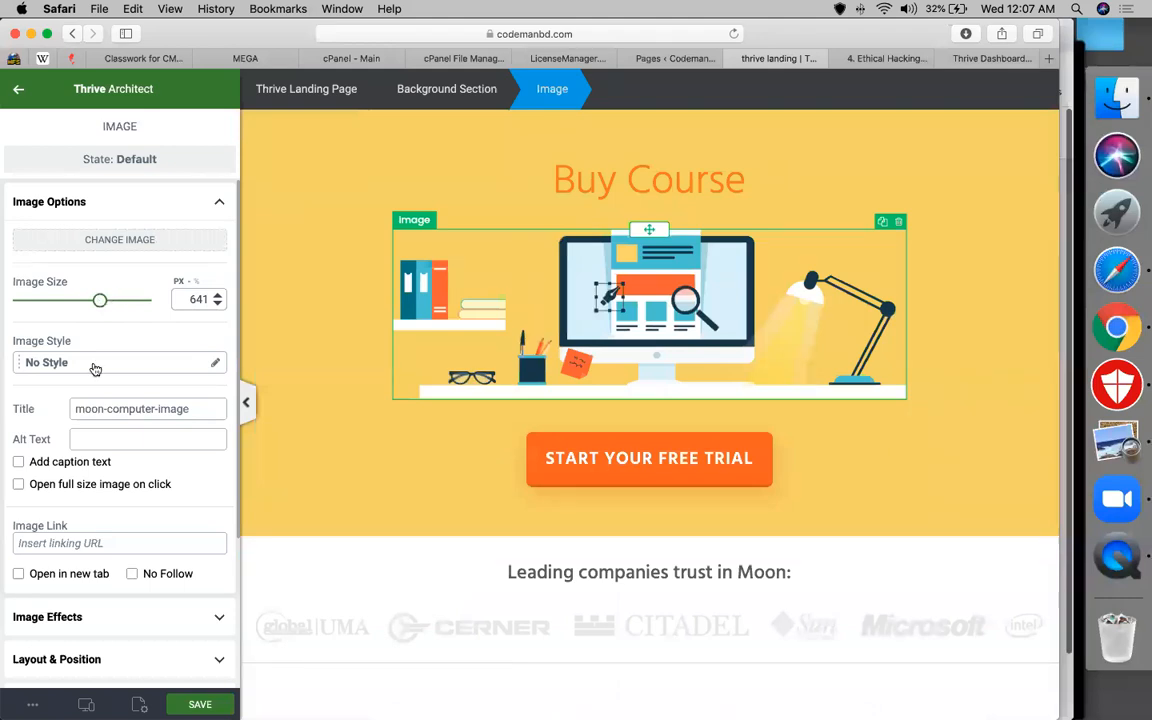
key("super+z")
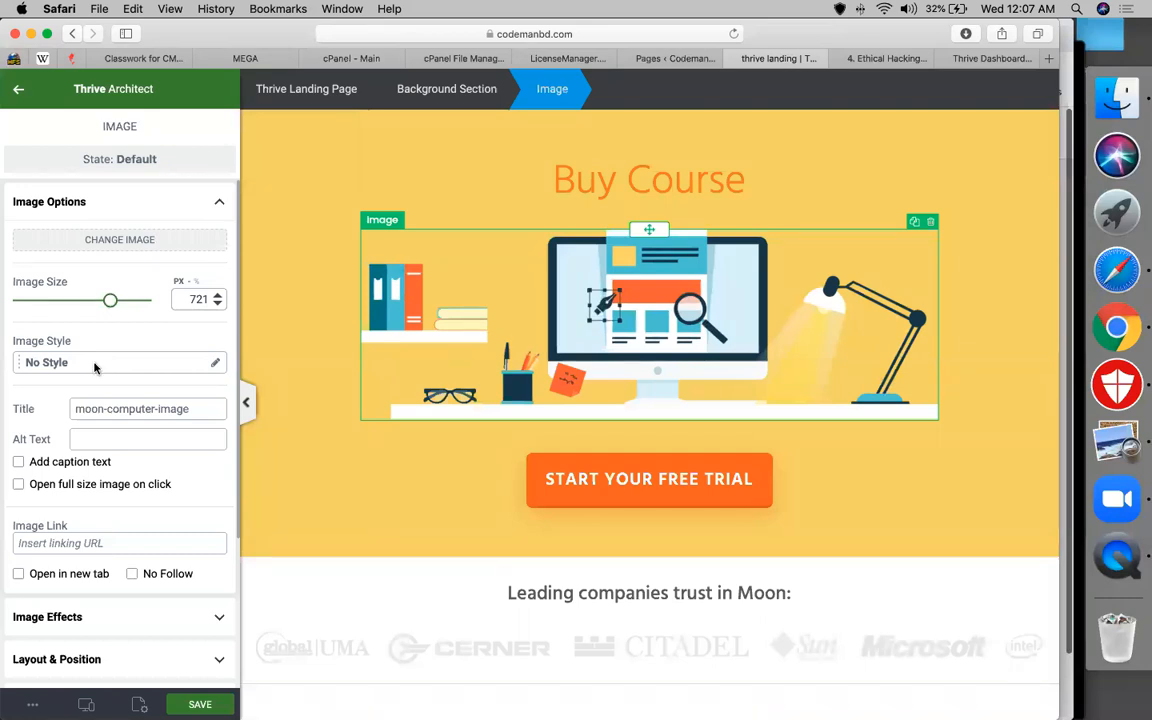
left_click(95, 365)
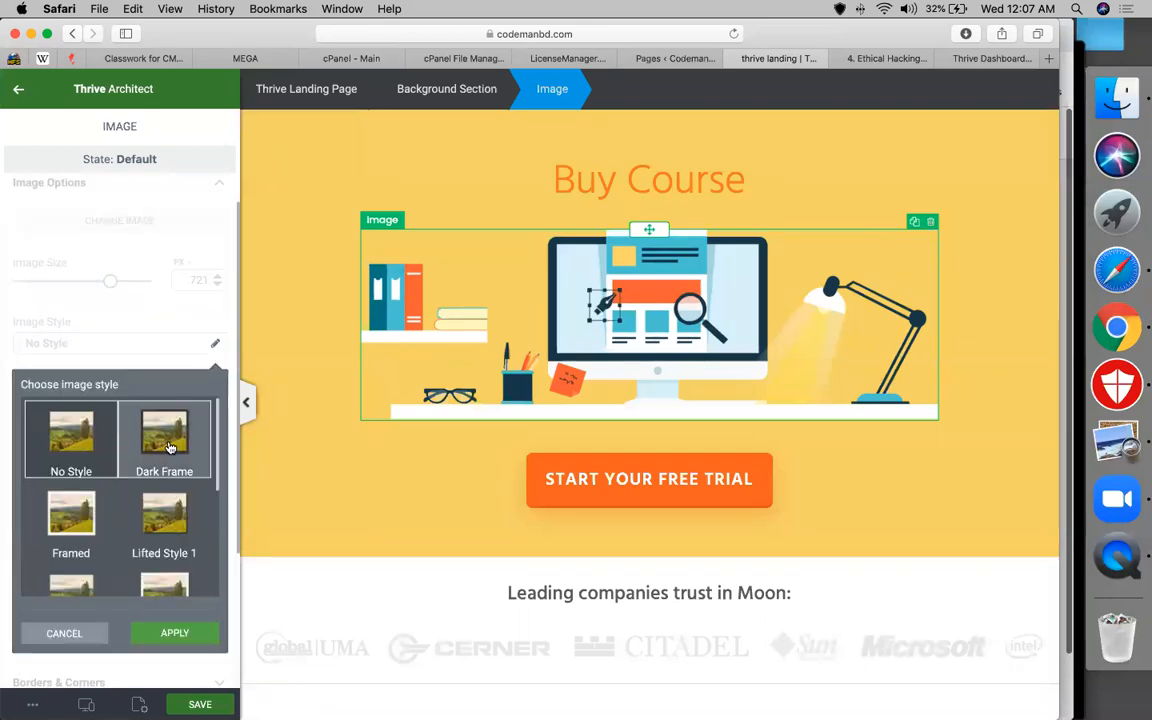
left_click(166, 440)
left_click(166, 527)
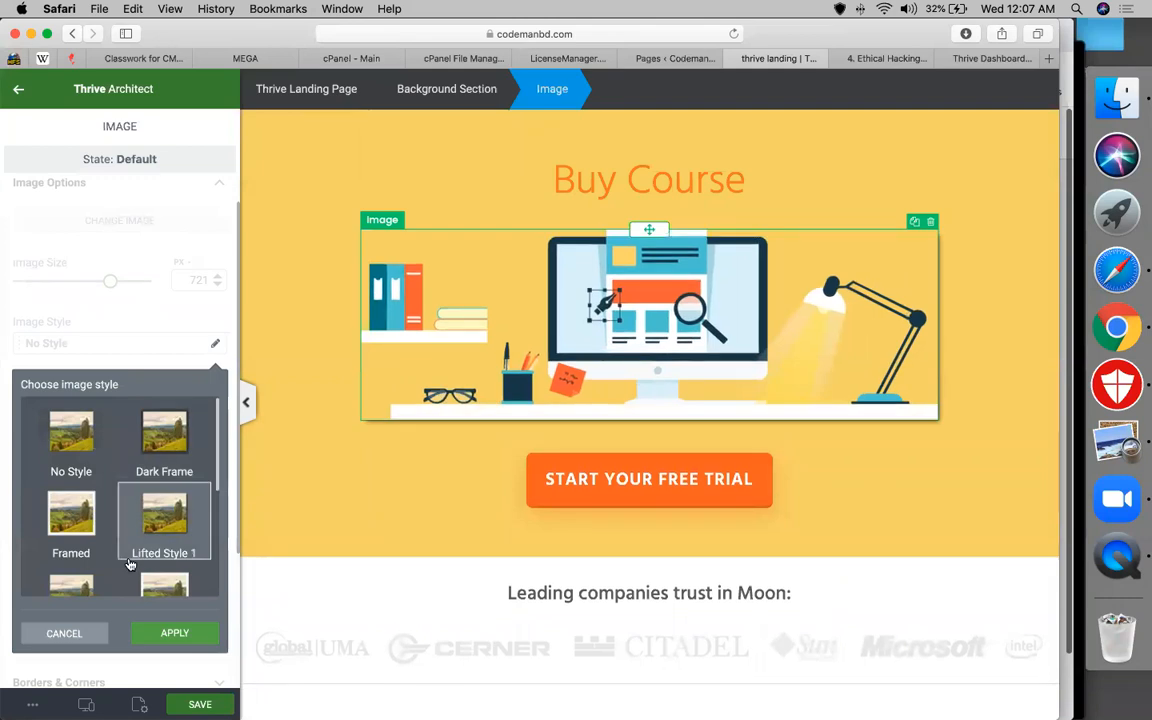
scroll(99, 516, "down", 1)
left_click(99, 516)
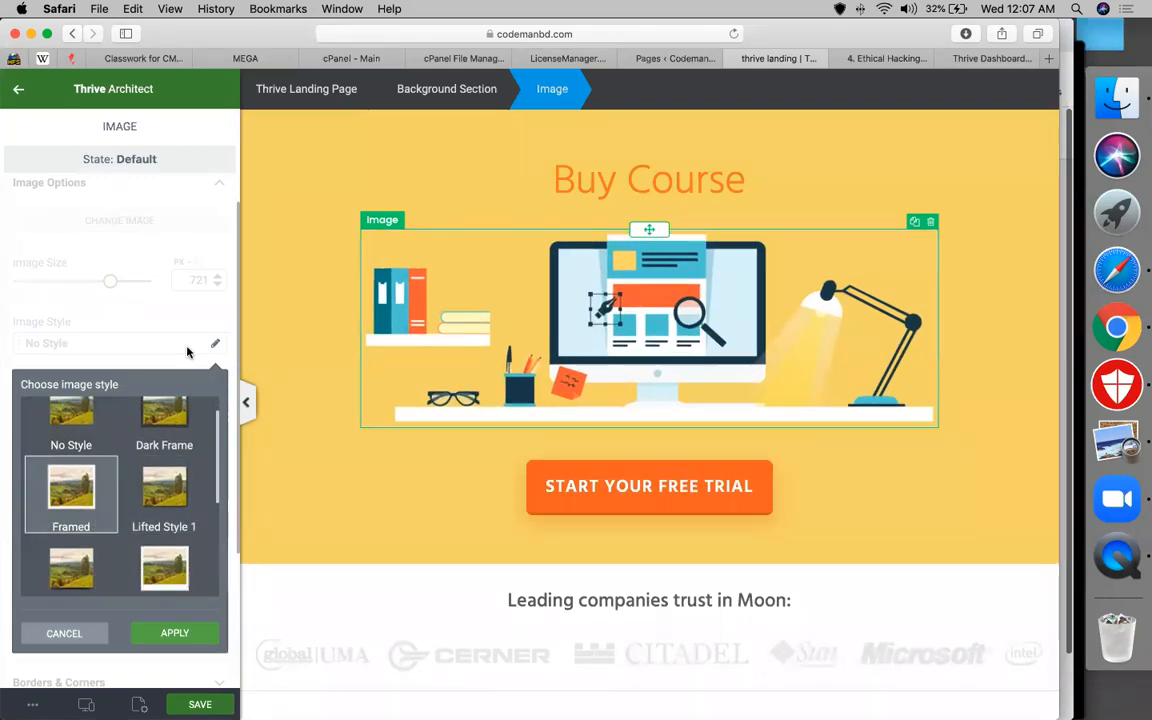
left_click(152, 637)
scroll(95, 560, "down", 2)
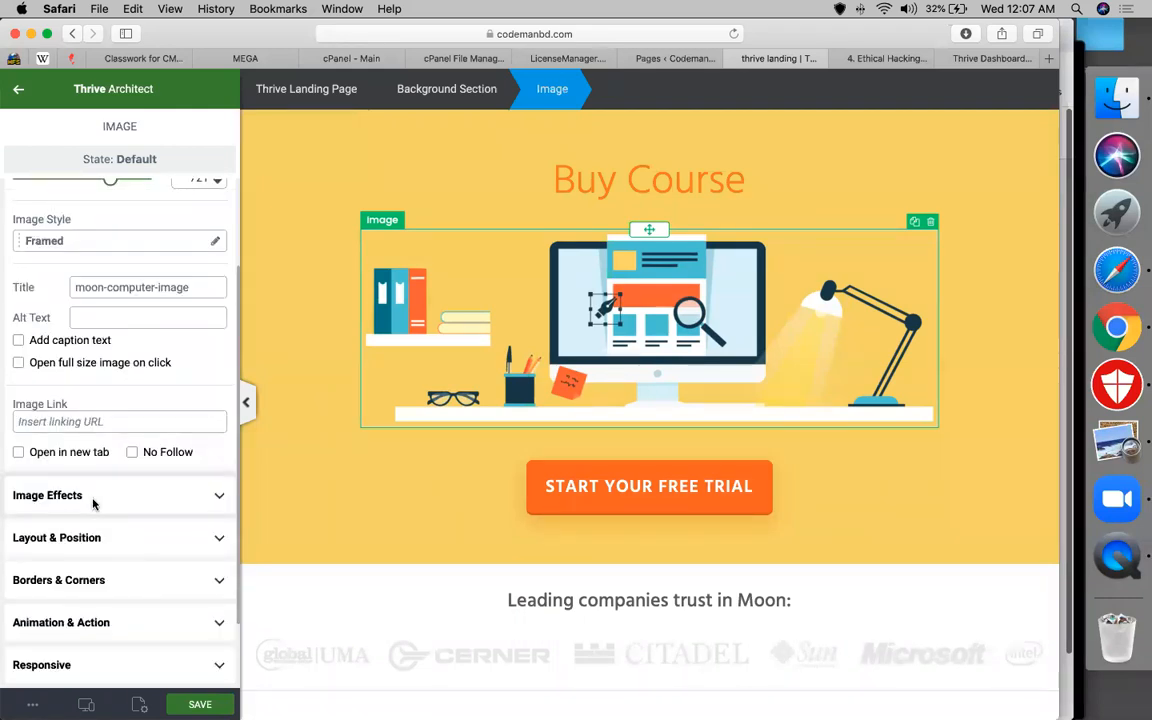
Give the illustration 23 grayscale and a 47 px top margin
left_click(88, 500)
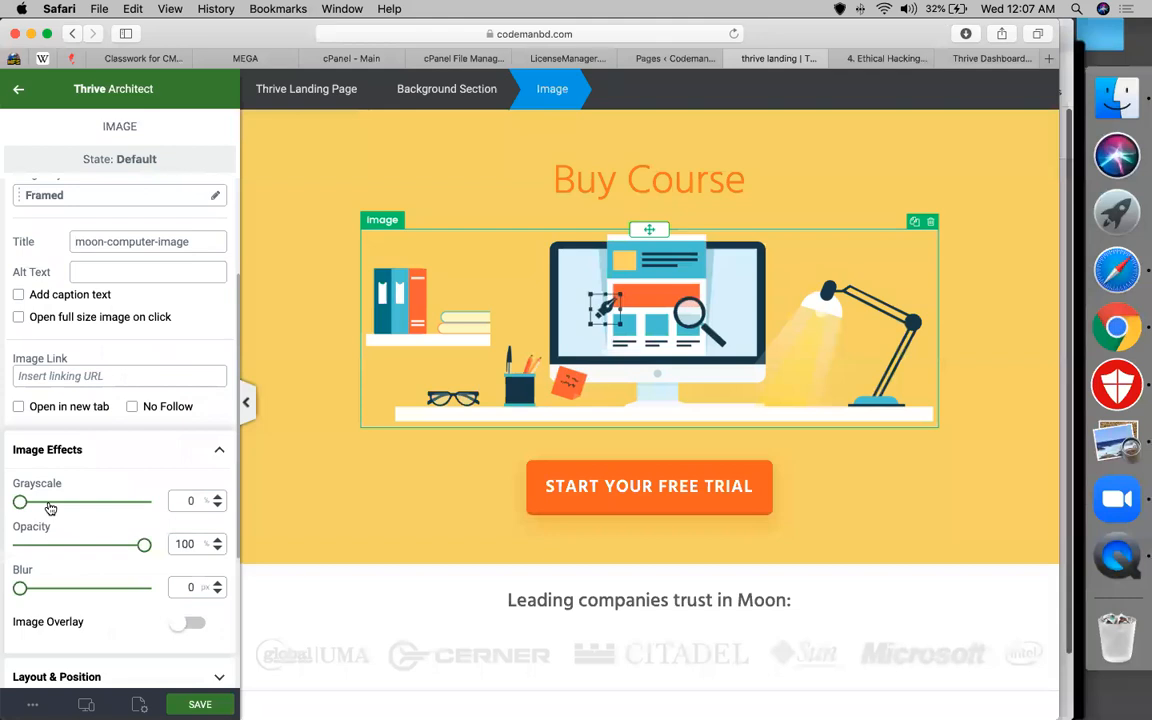
left_click(48, 502)
scroll(95, 606, "down", 2)
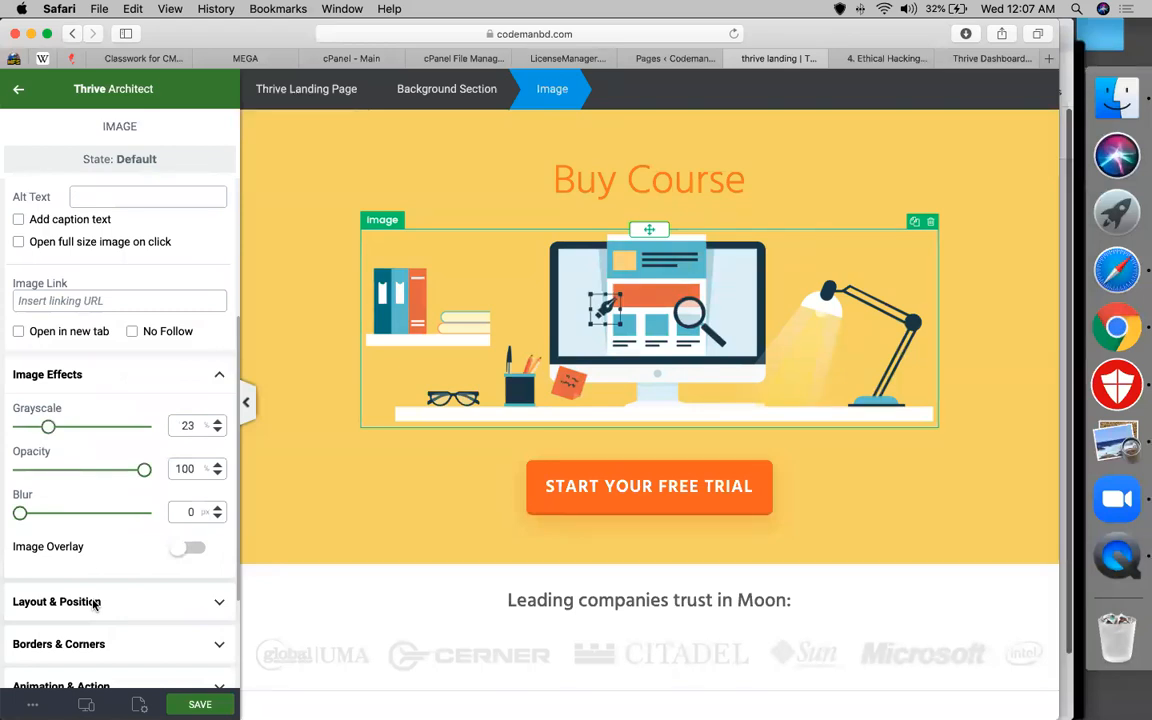
left_click(95, 602)
scroll(181, 370, "down", 2)
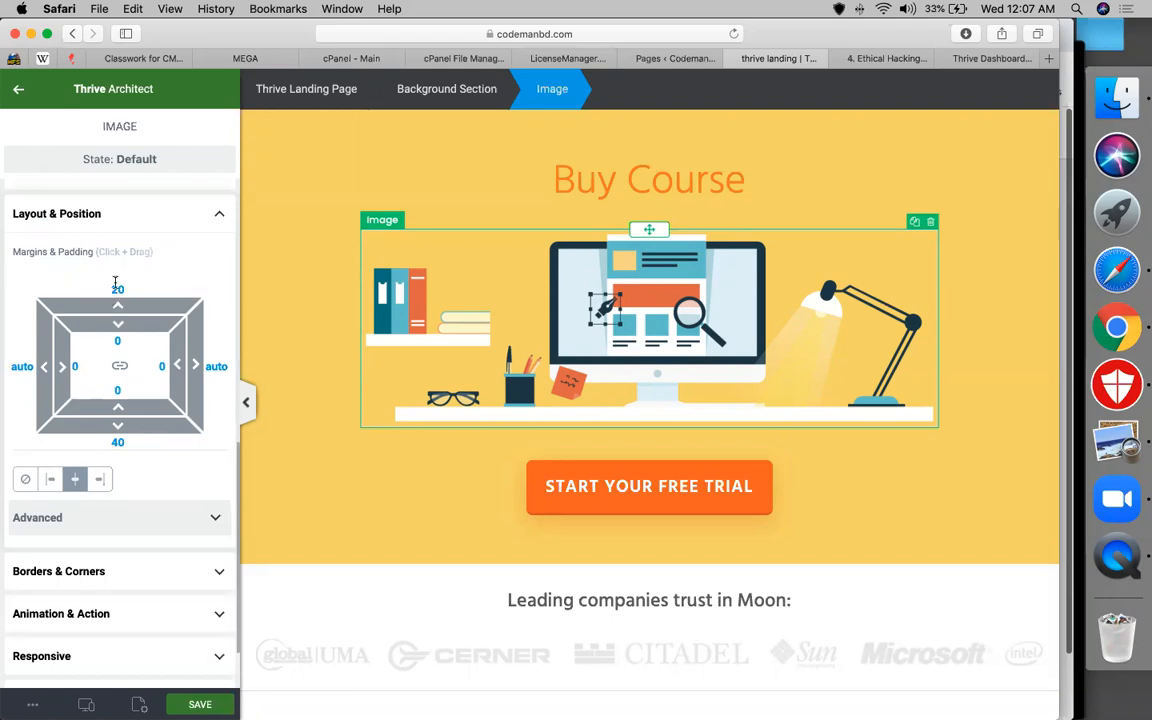
left_click_drag(114, 269, 114, 266)
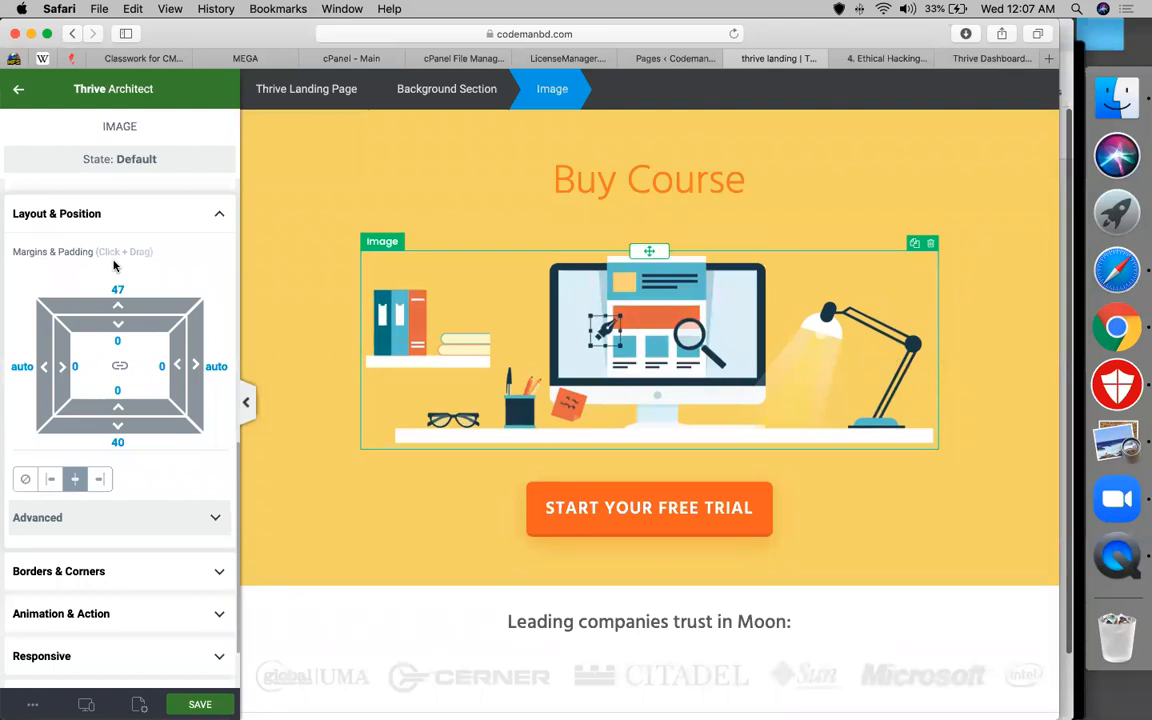
Unlink the padding sides and set padding to 10 top, 20 left, 30 right
left_click(120, 367)
left_click(118, 342)
type("10")
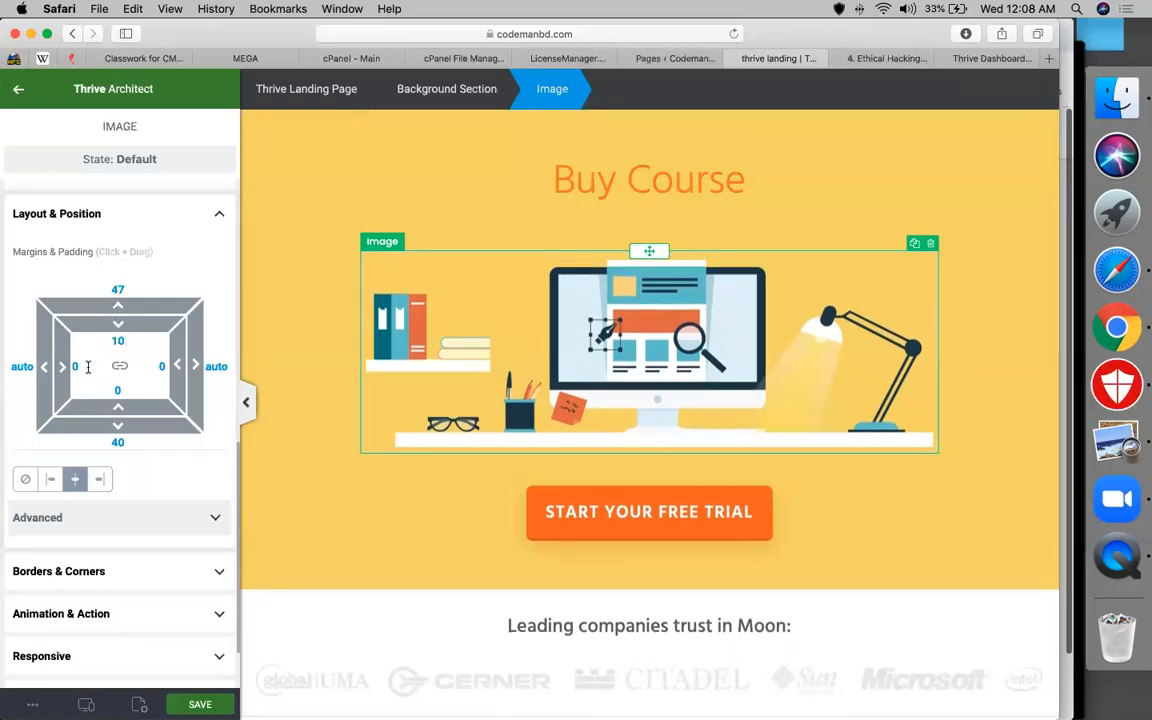
left_click(74, 366)
type("20")
left_click(160, 366)
type("30")
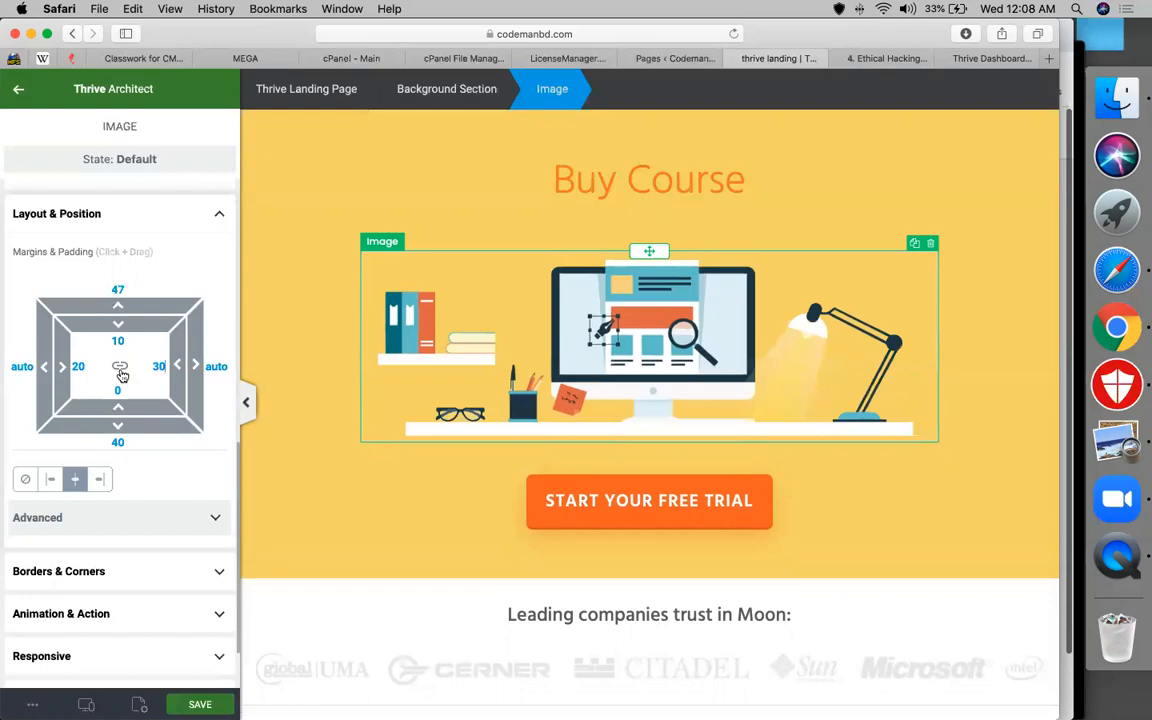
left_click(120, 371)
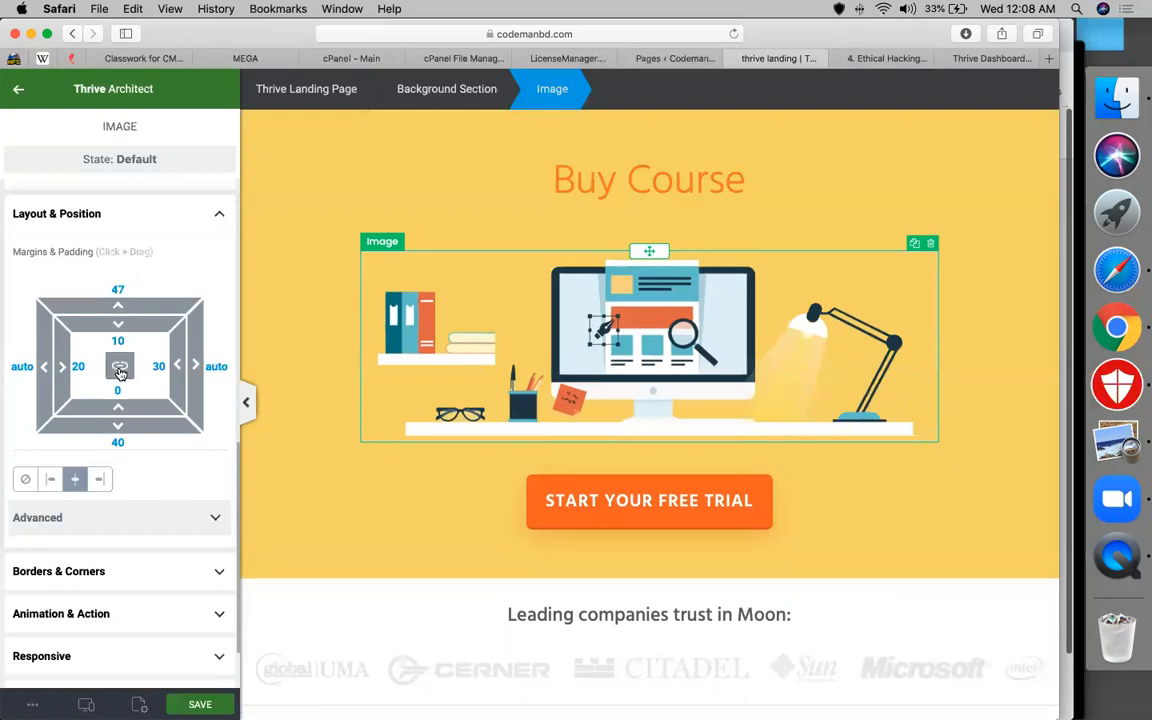
left_click(84, 366)
Round all corners of the laptop-and-desk illustration together to a 40 px radius
scroll(135, 511, "down", 2)
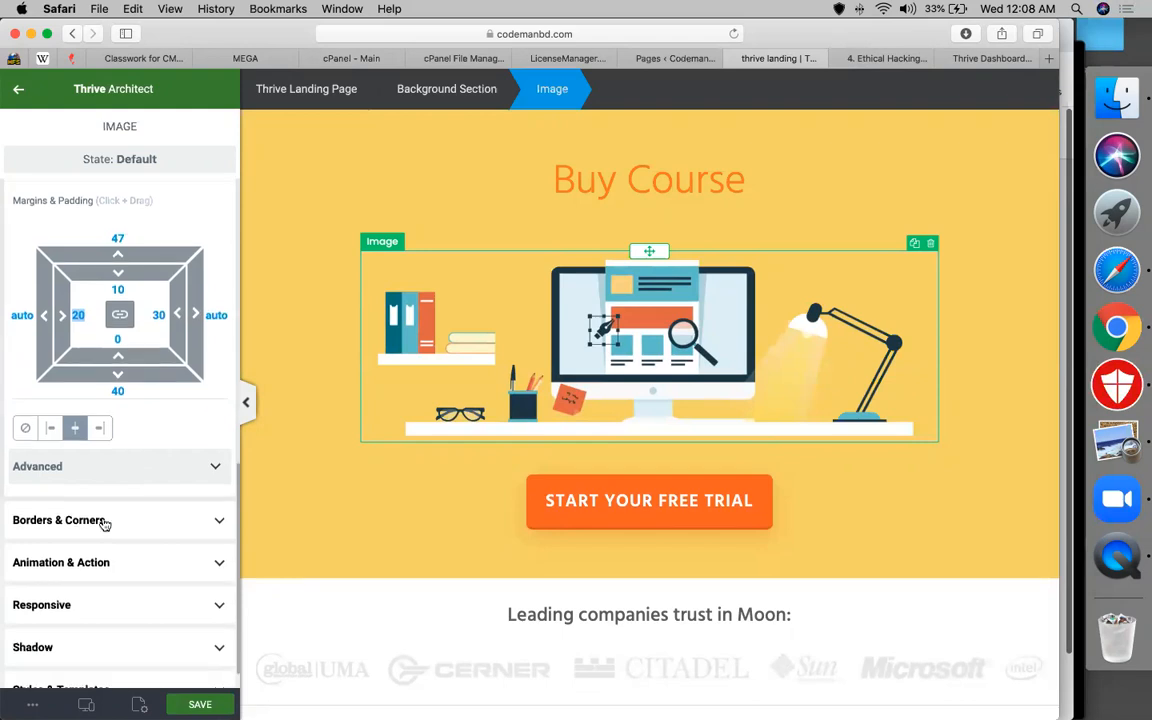
left_click(103, 520)
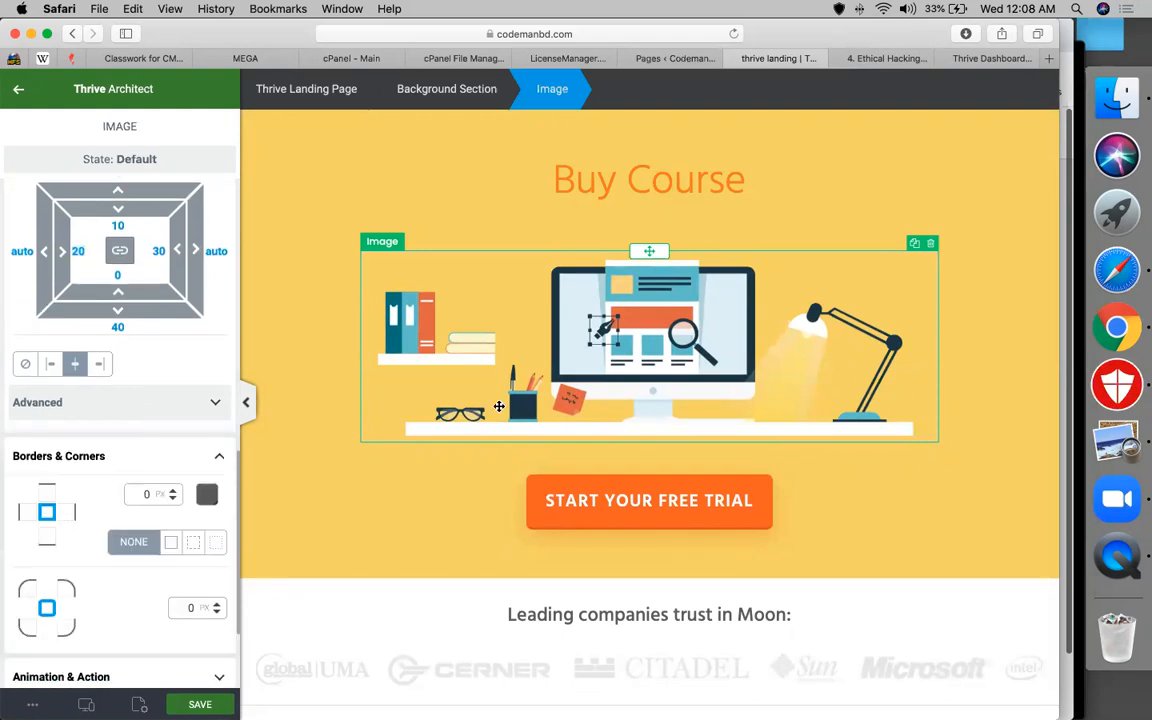
scroll(152, 536, "down", 1)
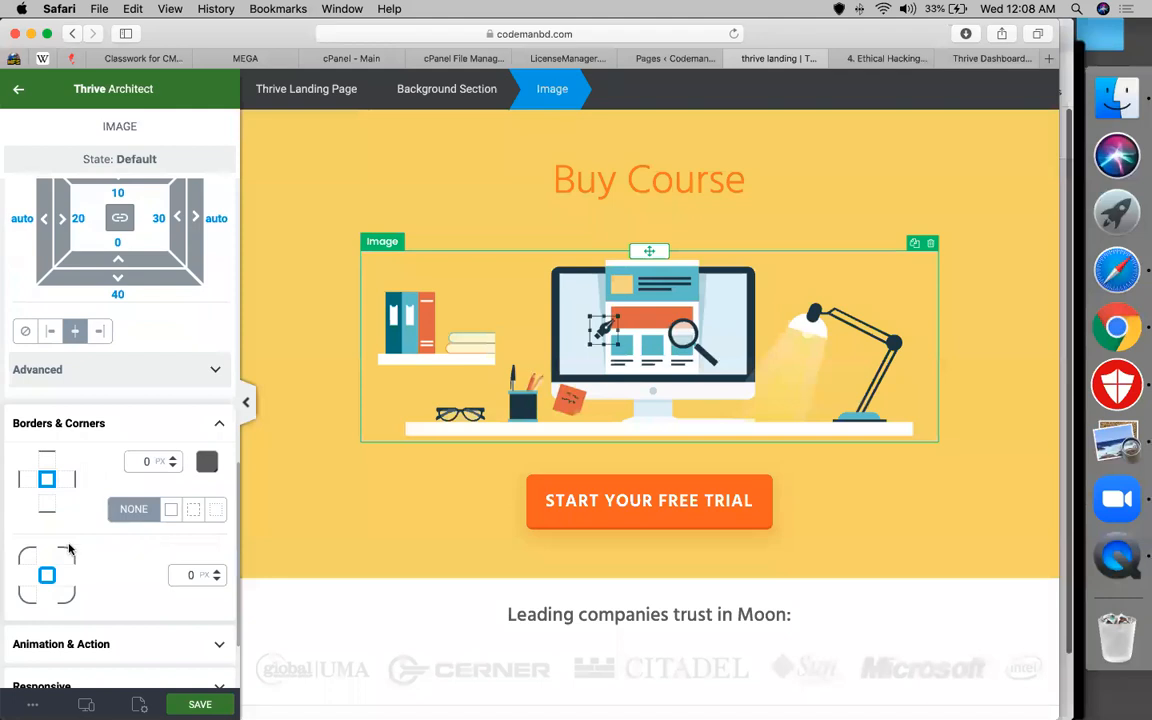
left_click(45, 577)
left_click(217, 570)
left_click(217, 570)
type("1")
key("Up")
key("Up")
key("Up")
key("Up")
key("Up")
key("Up")
key("Up")
key("Up")
key("Up")
key("Up")
key("Up")
key("Up")
key("Up")
key("Up")
key("Up")
key("Up")
key("Up")
key("Up")
key("Up")
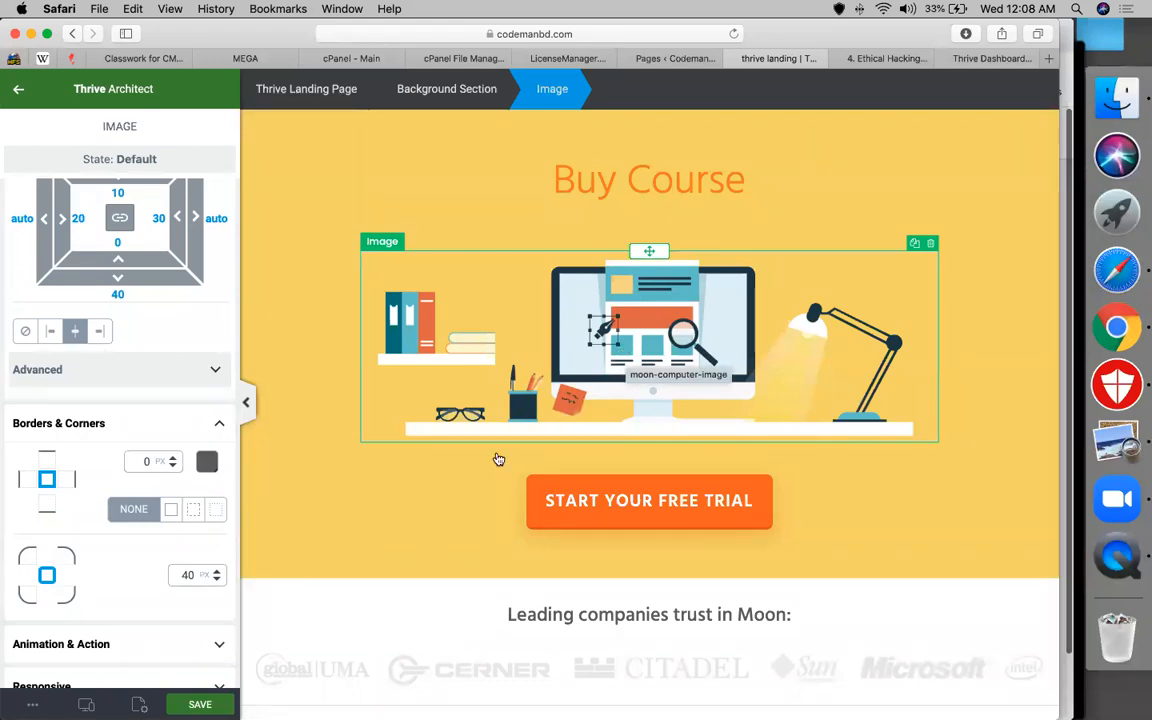
scroll(647, 449, "down", 1)
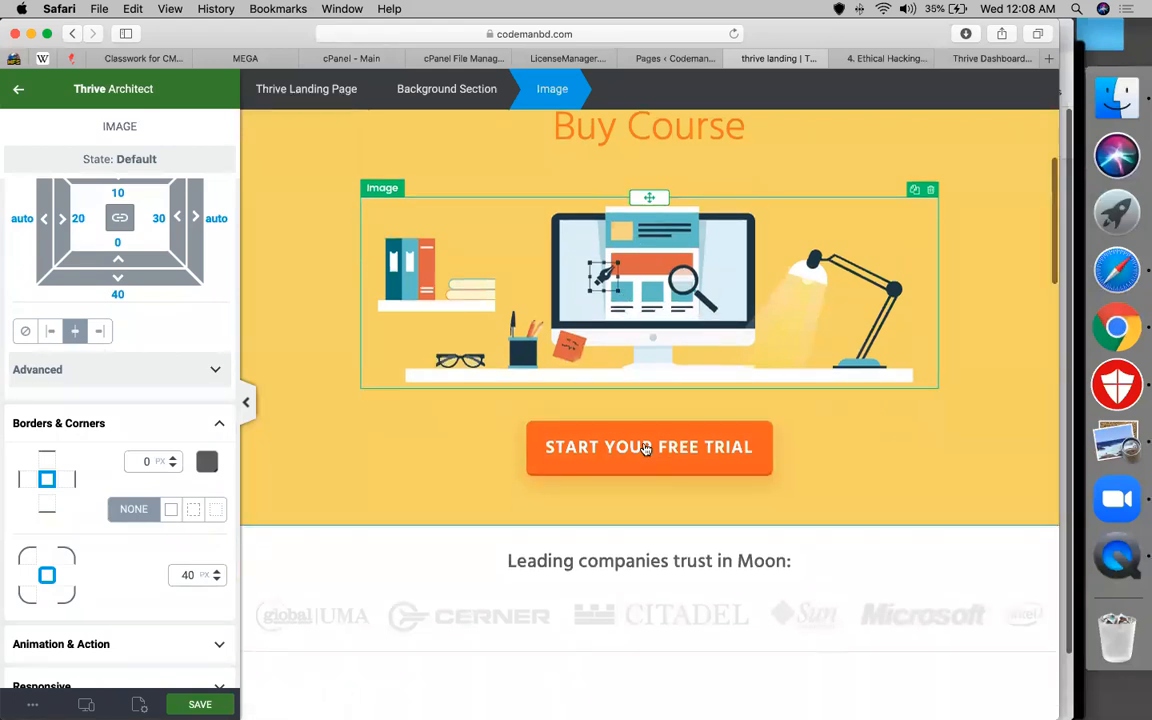
scroll(647, 449, "down", 1)
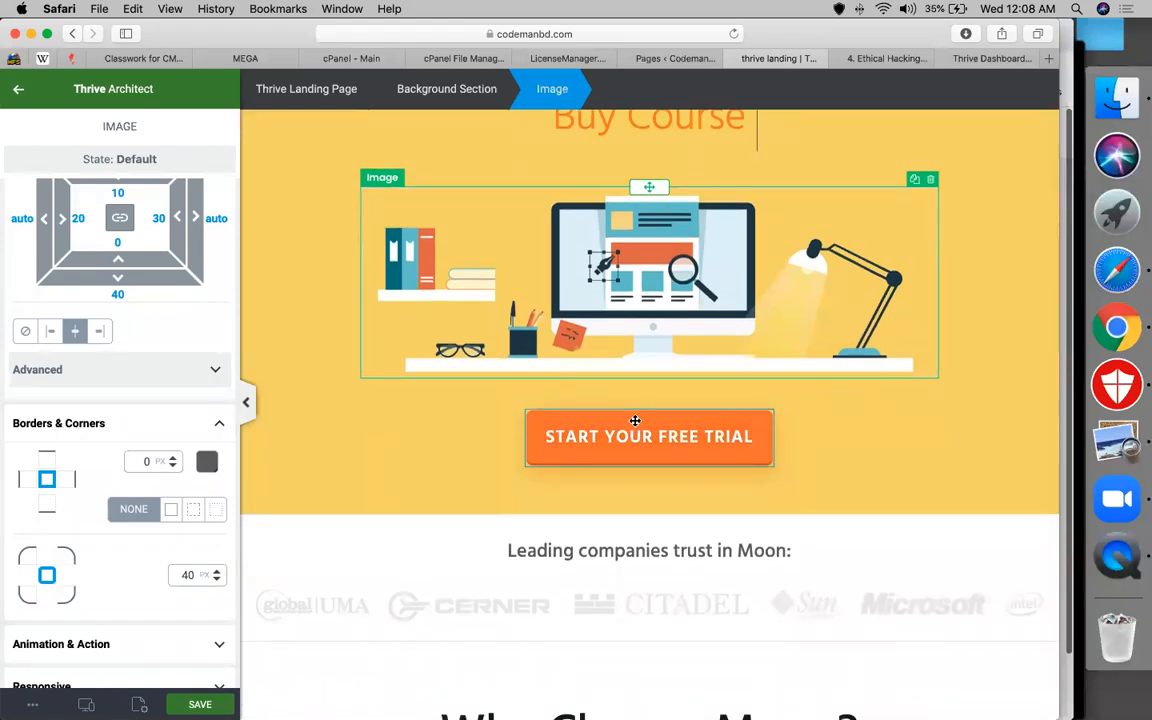
Select the whole START YOUR FREE TRIAL button element rather than its label text
left_click(635, 420)
scroll(662, 494, "down", 4)
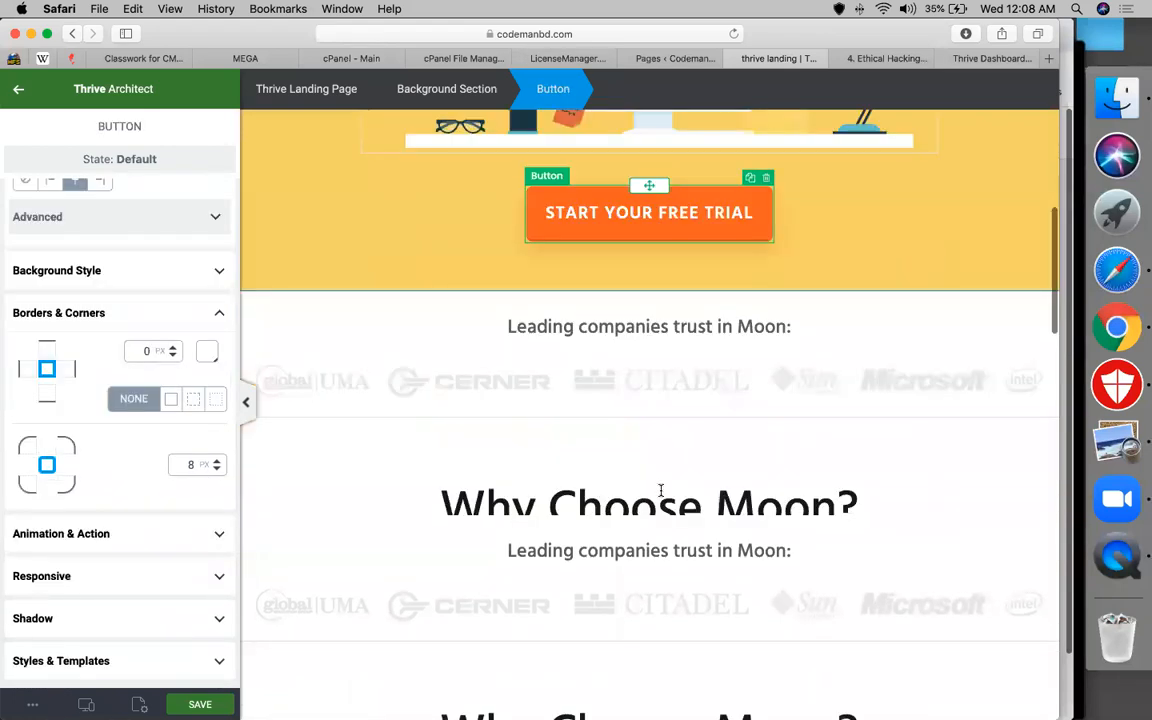
scroll(660, 490, "down", 10)
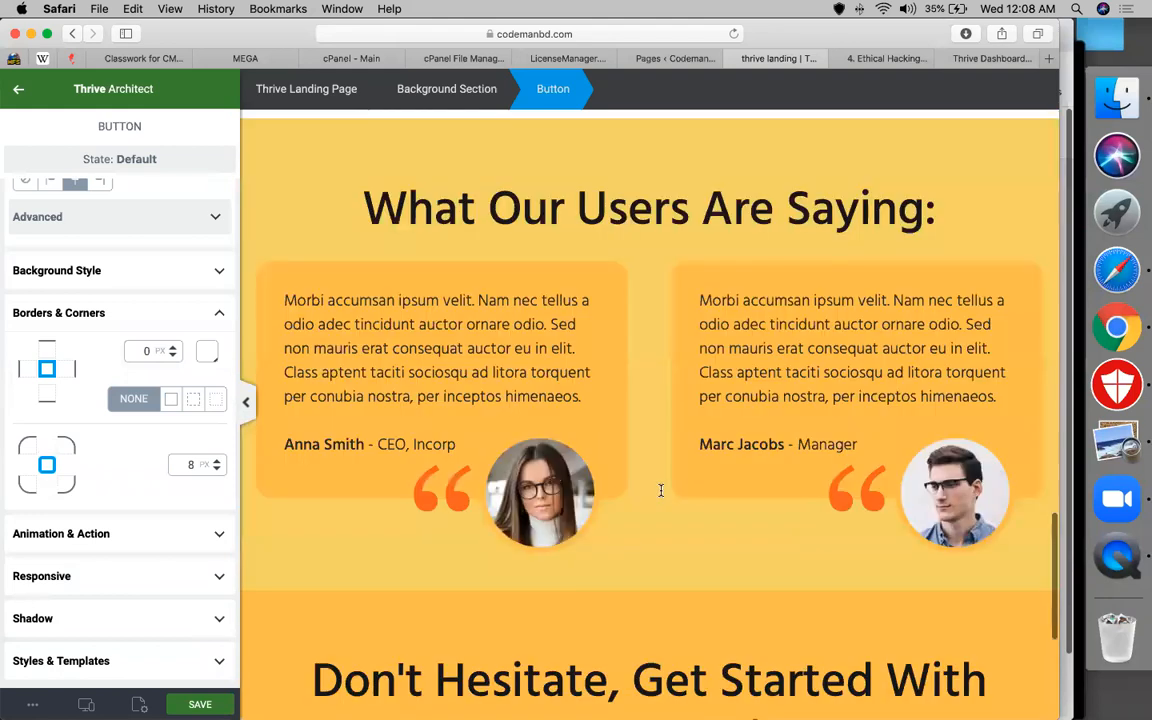
scroll(660, 490, "down", 4)
scroll(660, 490, "up", 8)
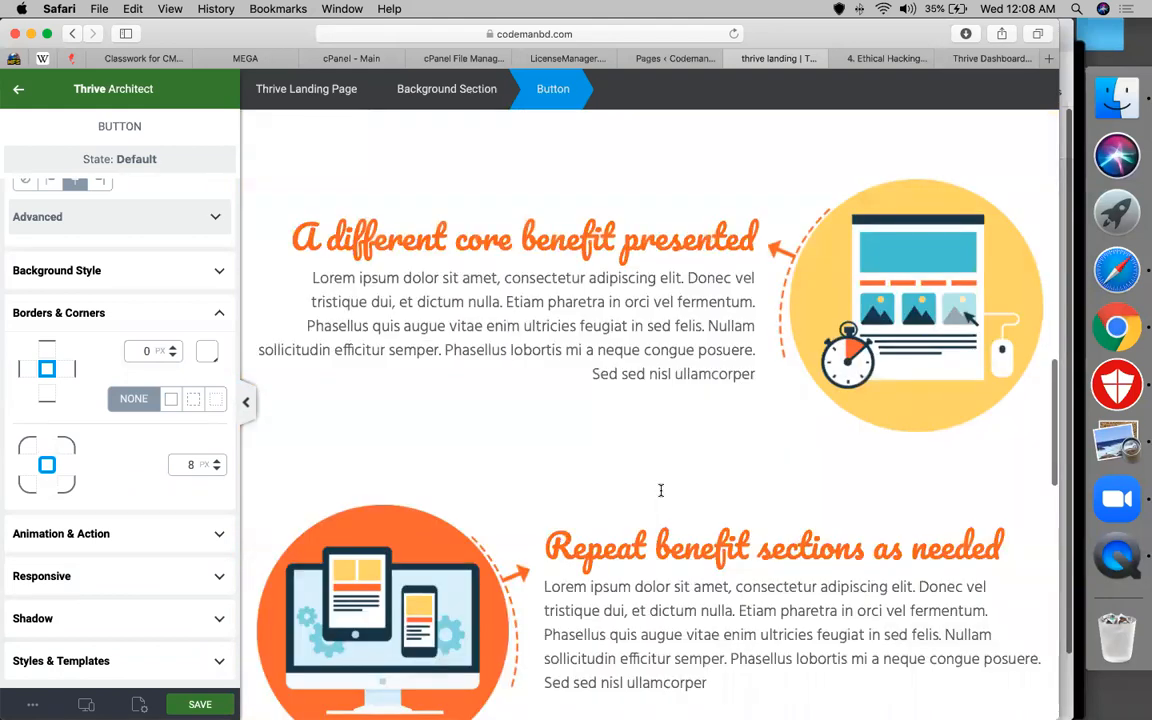
scroll(660, 490, "up", 6)
scroll(660, 490, "up", 8)
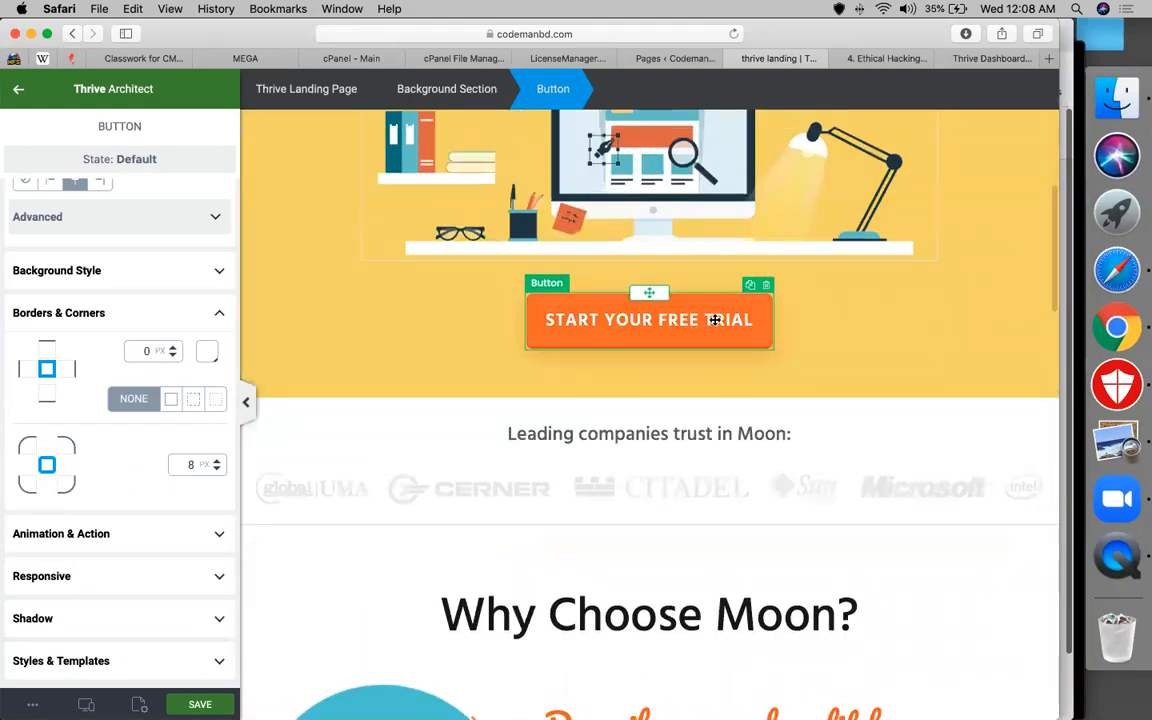
left_click(715, 320)
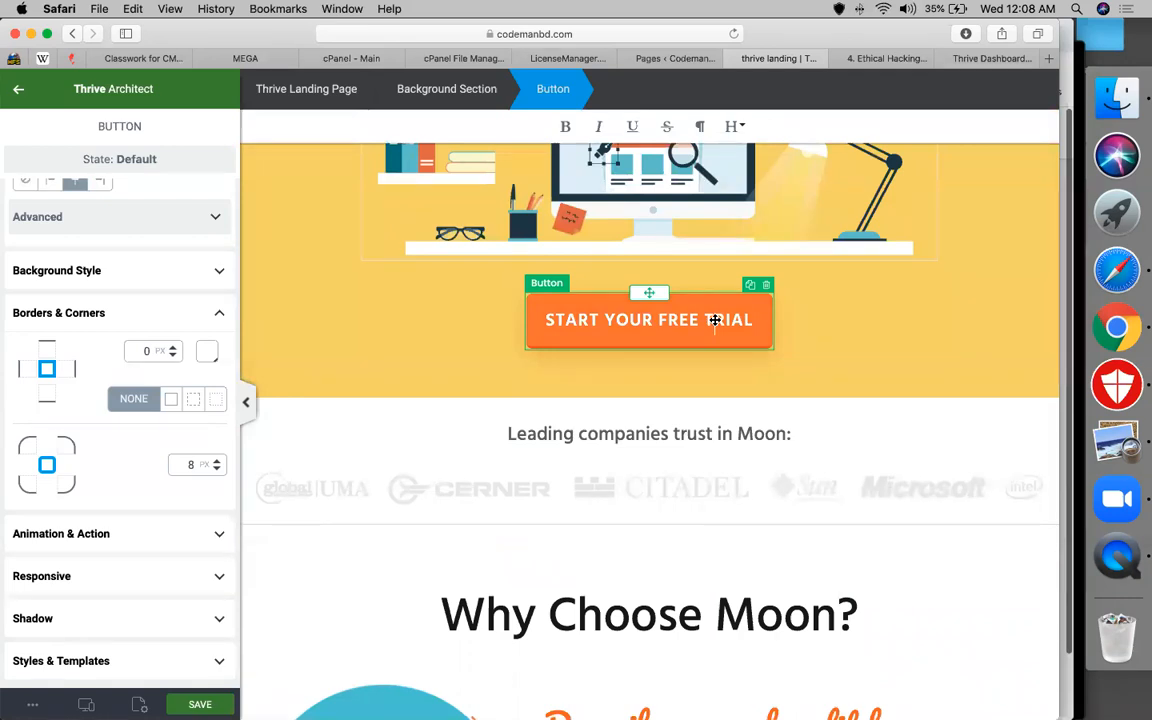
left_click(602, 344)
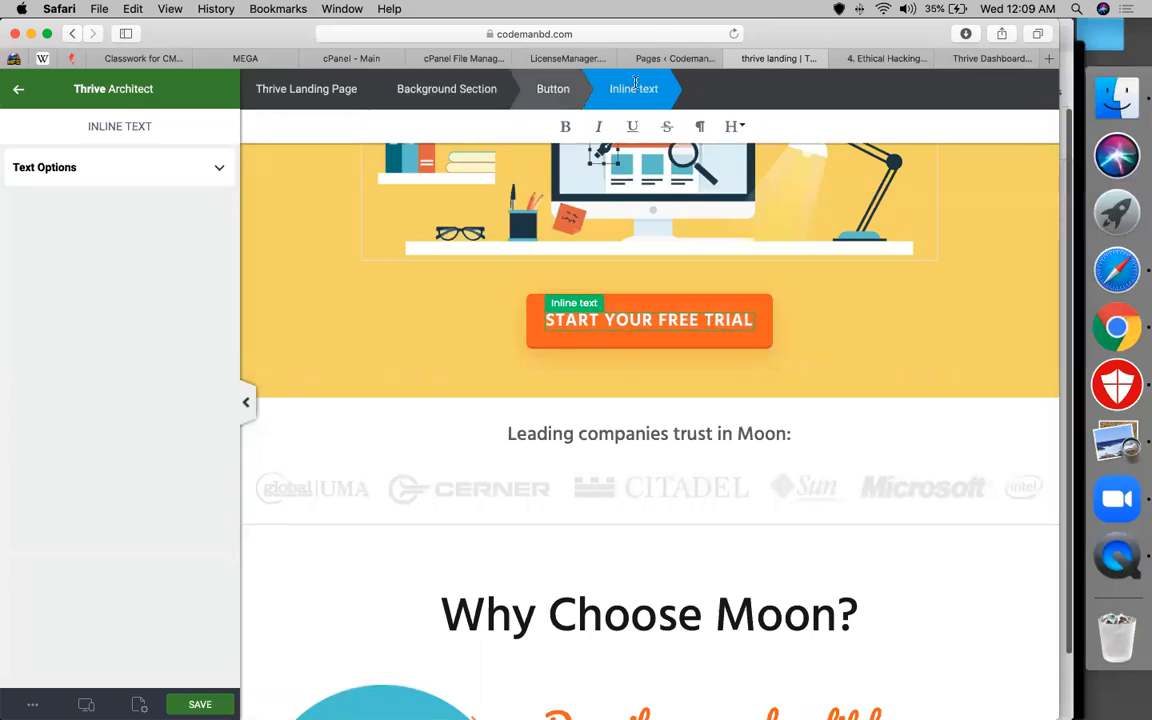
left_click(552, 89)
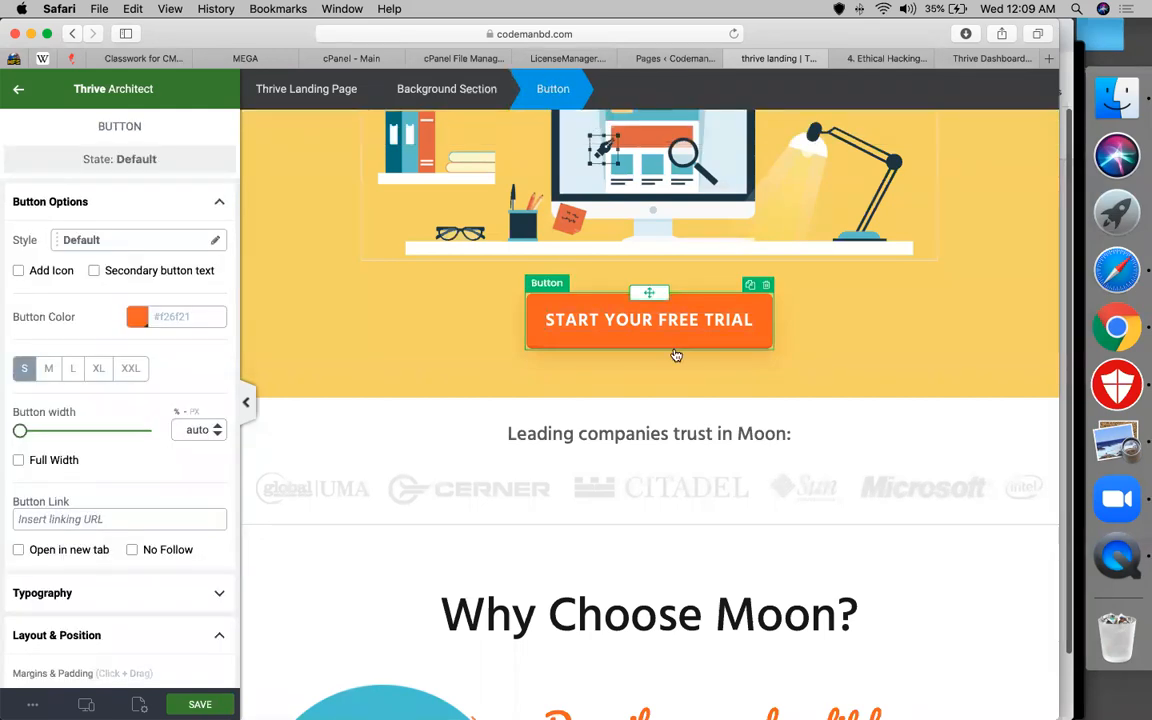
Round the button's corners to 43 px, with the bottom-right corner set to 3 px
scroll(128, 400, "down", 5)
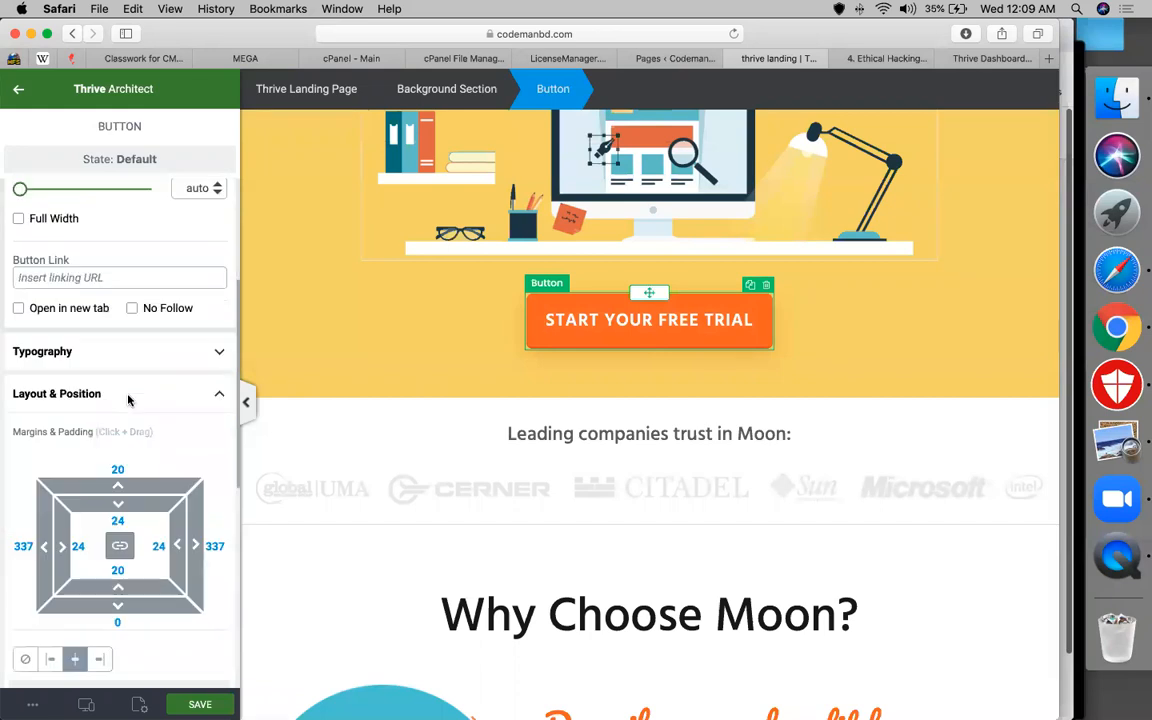
scroll(128, 400, "down", 10)
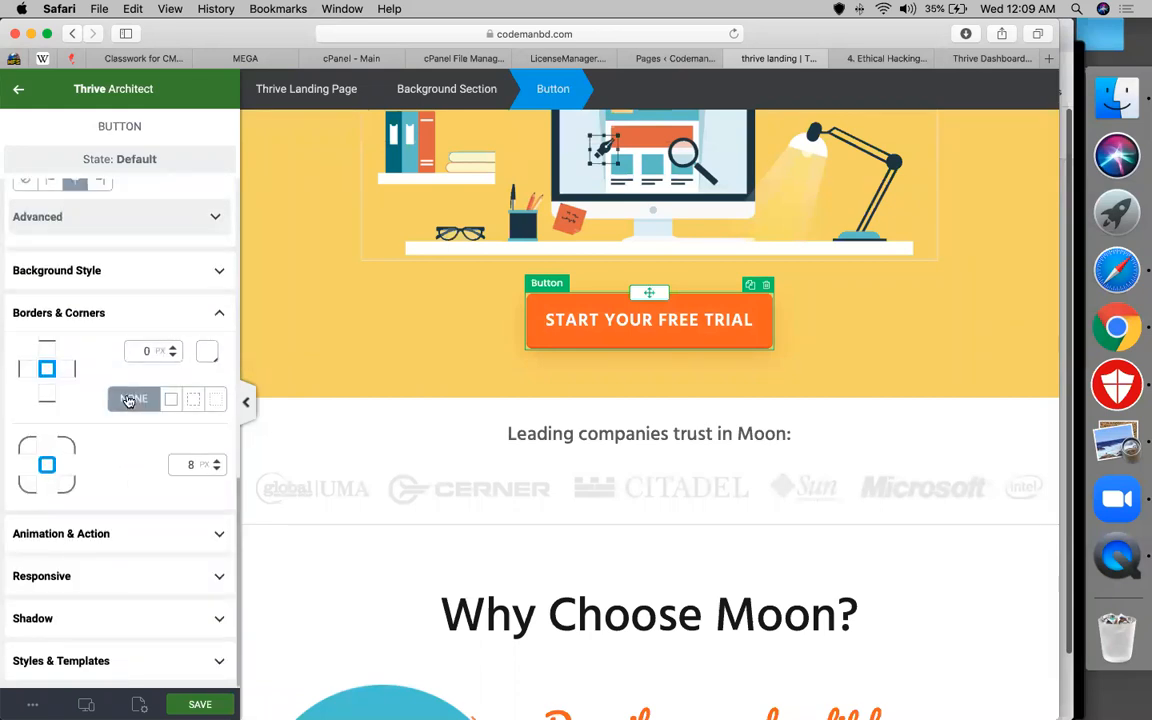
left_click(217, 461)
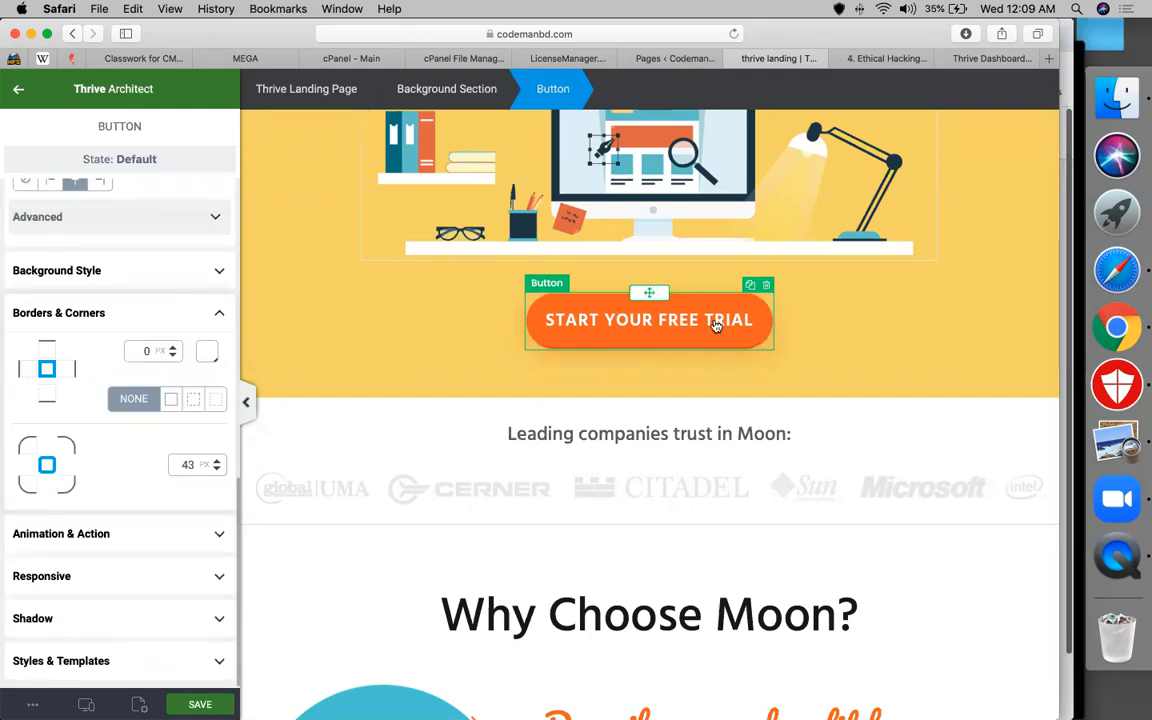
left_click(30, 452)
left_click(65, 449)
left_click(68, 485)
left_click(188, 463)
key("BackSpace")
key("BackSpace")
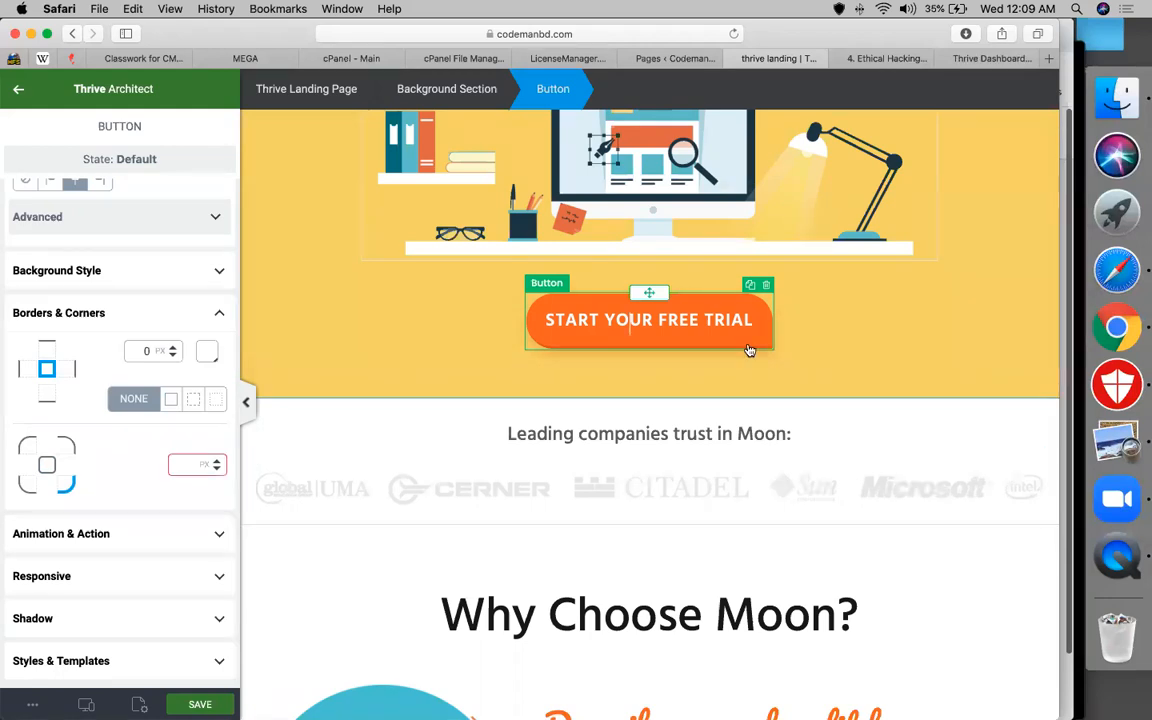
left_click(777, 336)
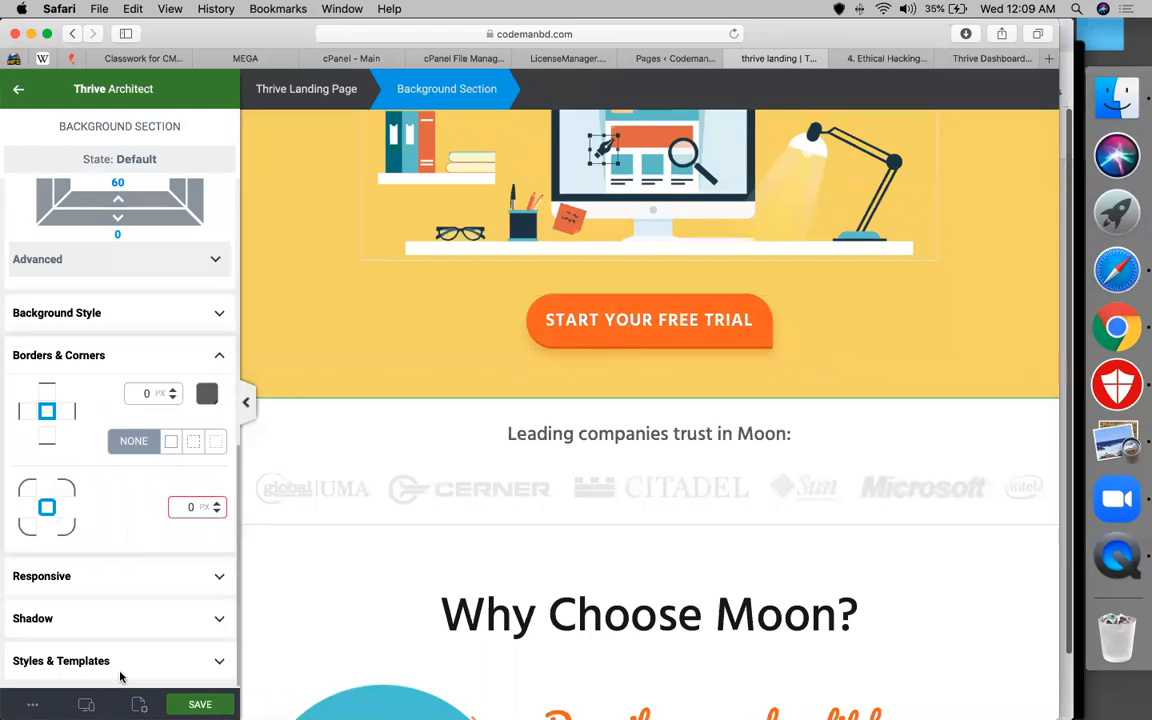
left_click(86, 704)
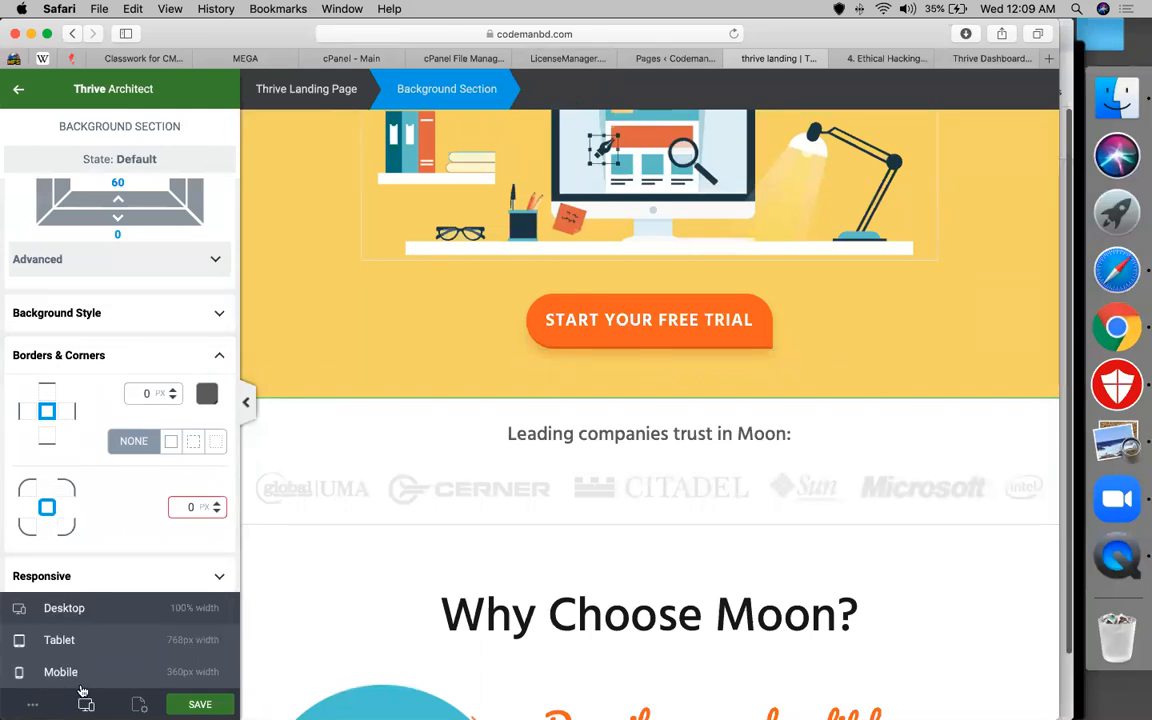
left_click(60, 640)
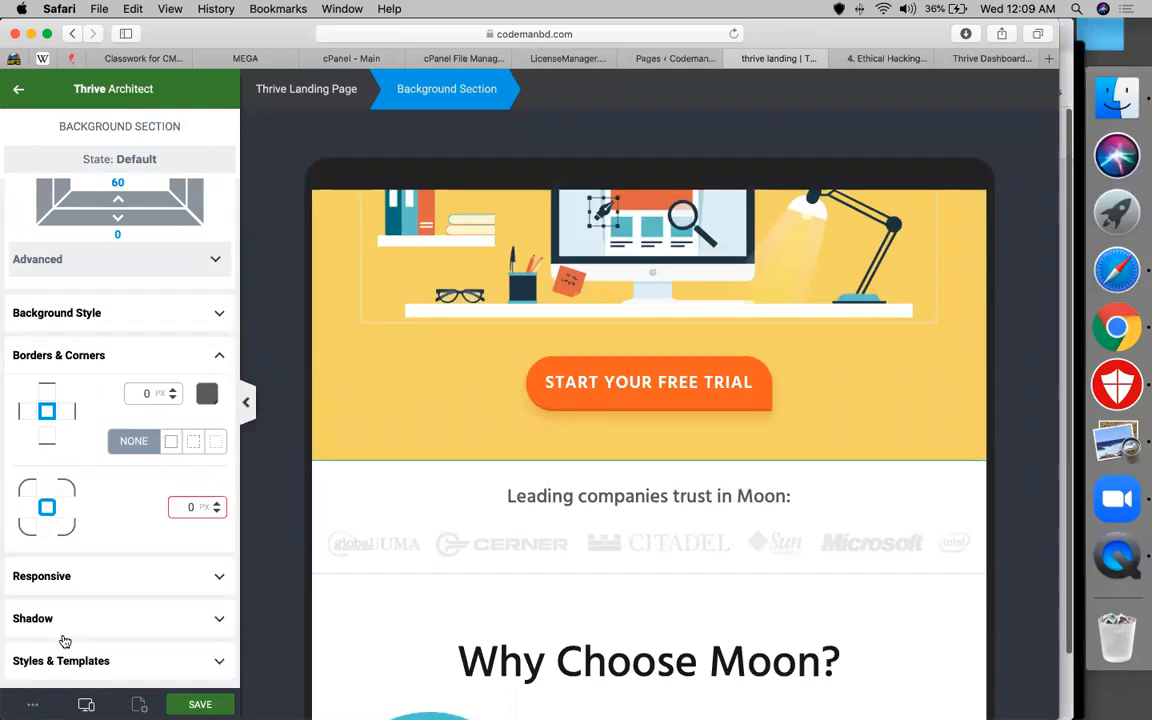
left_click(86, 704)
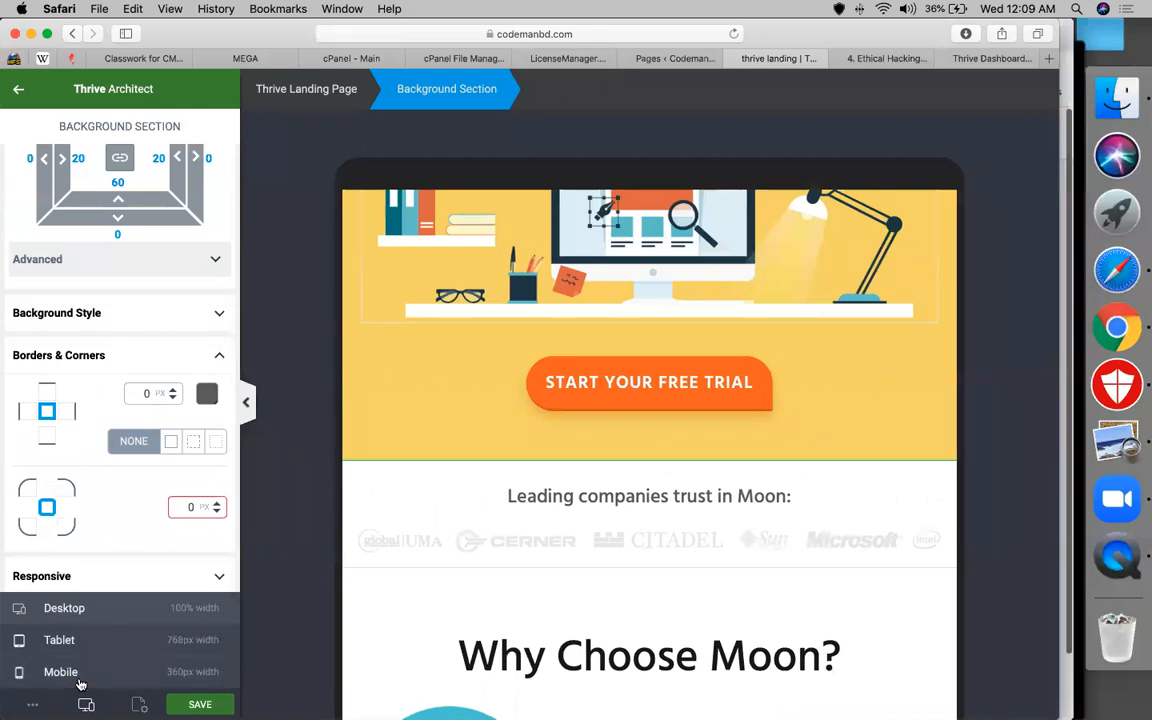
left_click(50, 671)
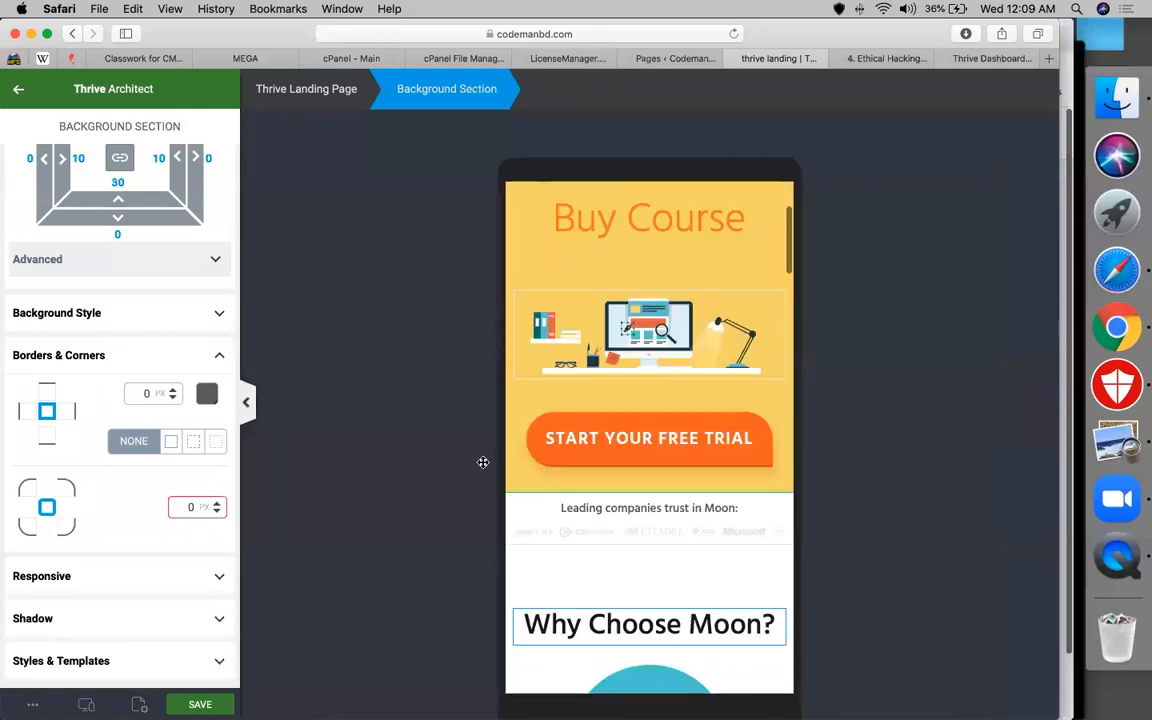
left_click(86, 704)
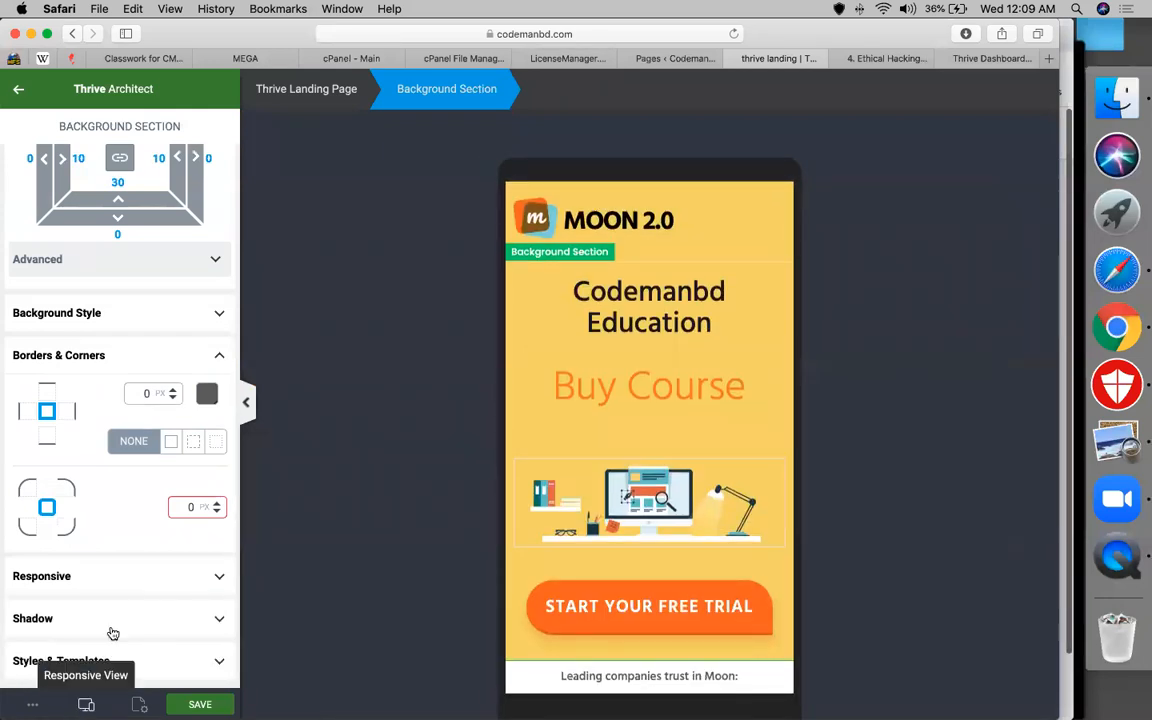
left_click(64, 608)
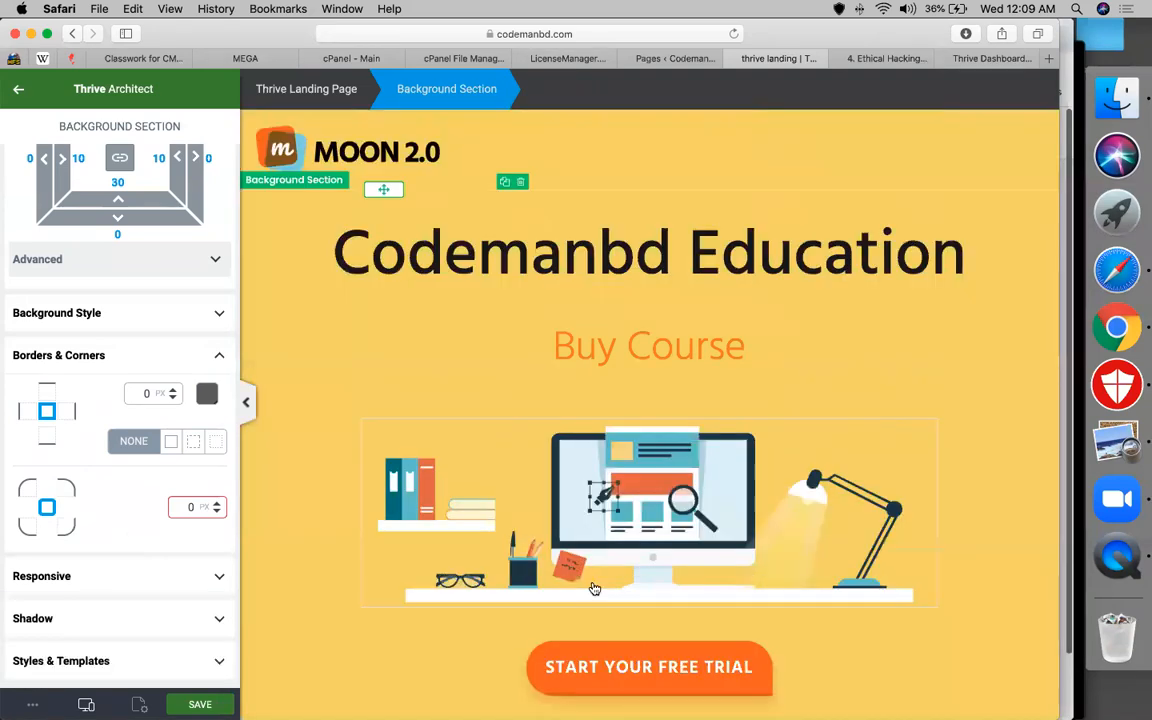
scroll(594, 588, "down", 3)
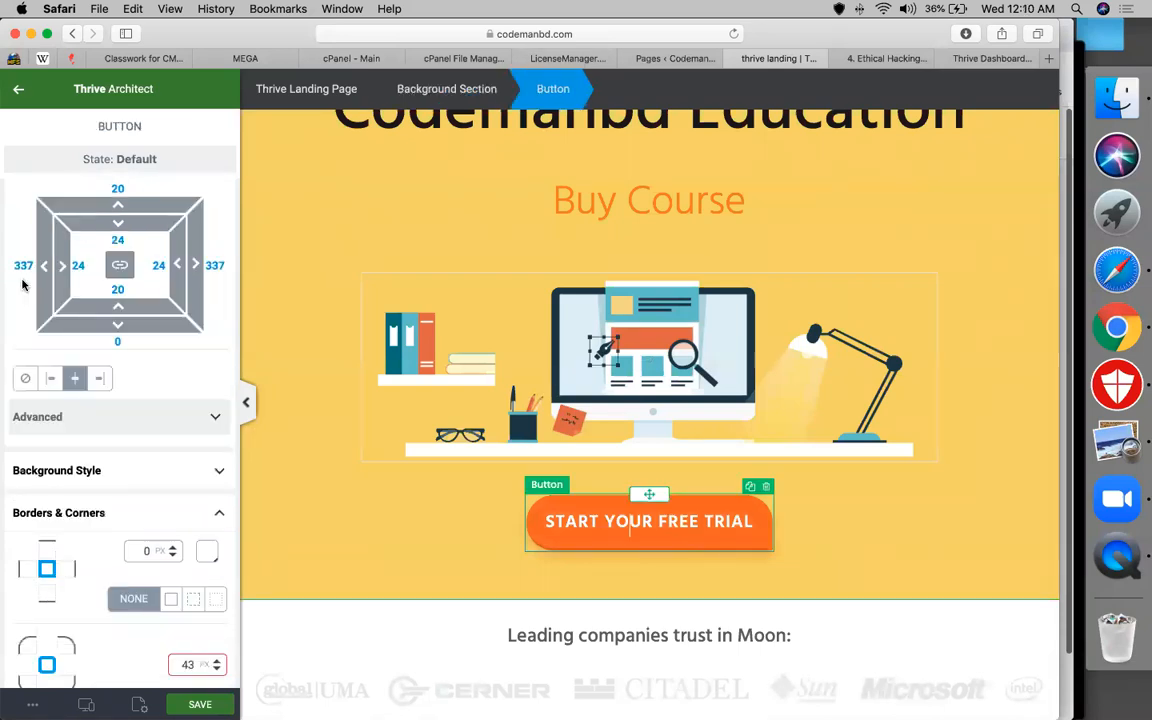
left_click(35, 519)
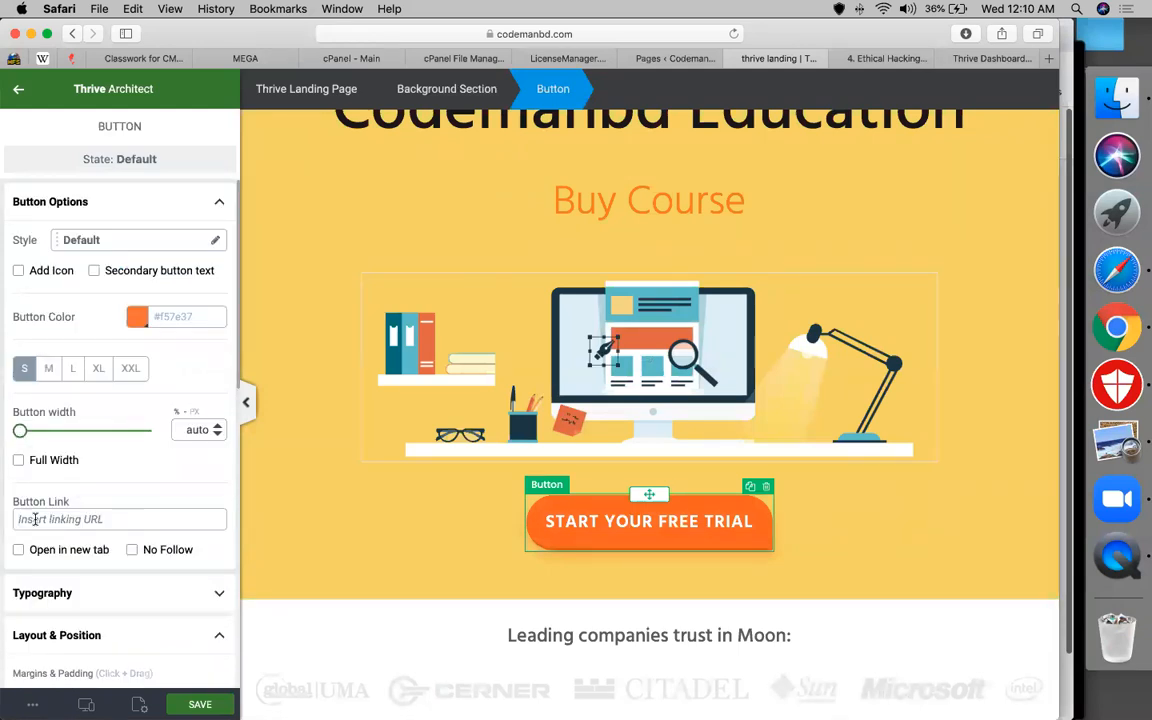
type("www.codemanbd.com/lead")
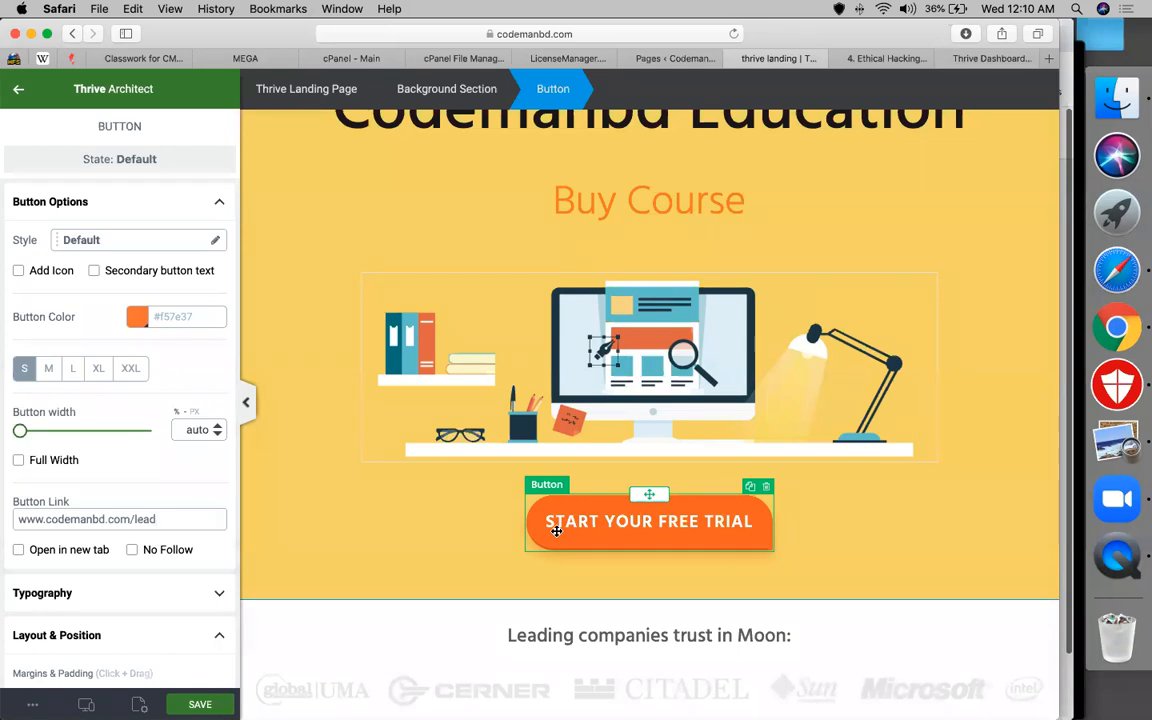
scroll(557, 531, "down", 4)
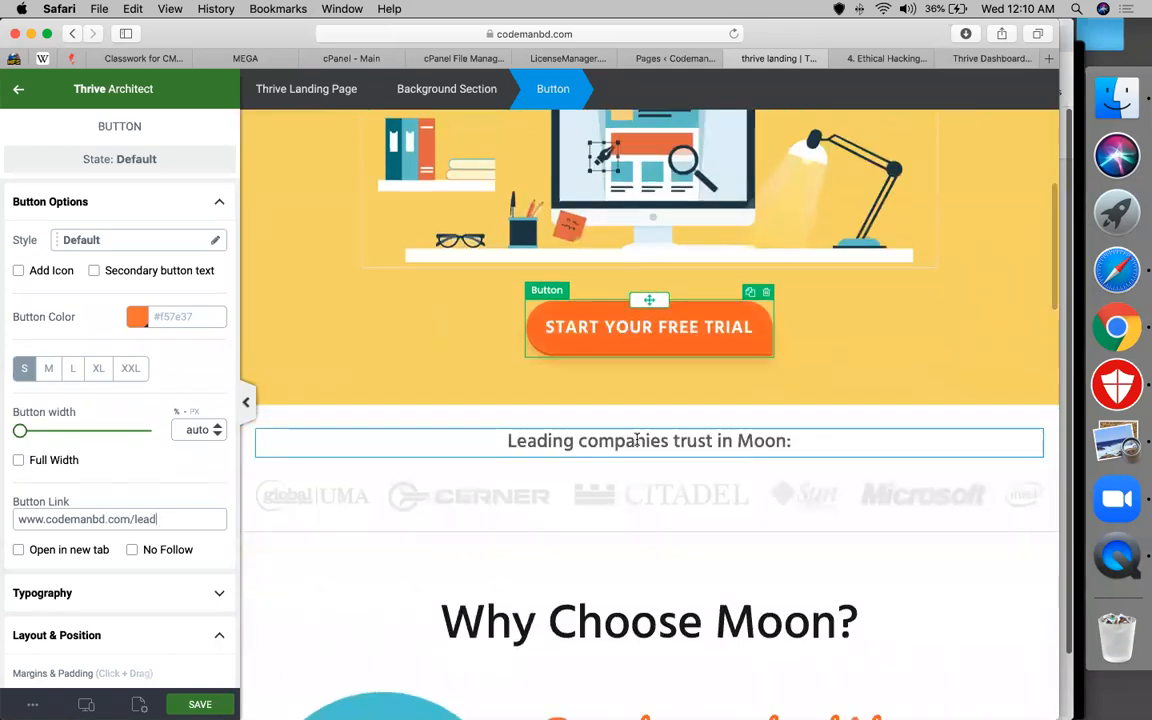
Change the 'Leading companies trust in Moon:' heading text to 'our marketplaces'
left_click(637, 440)
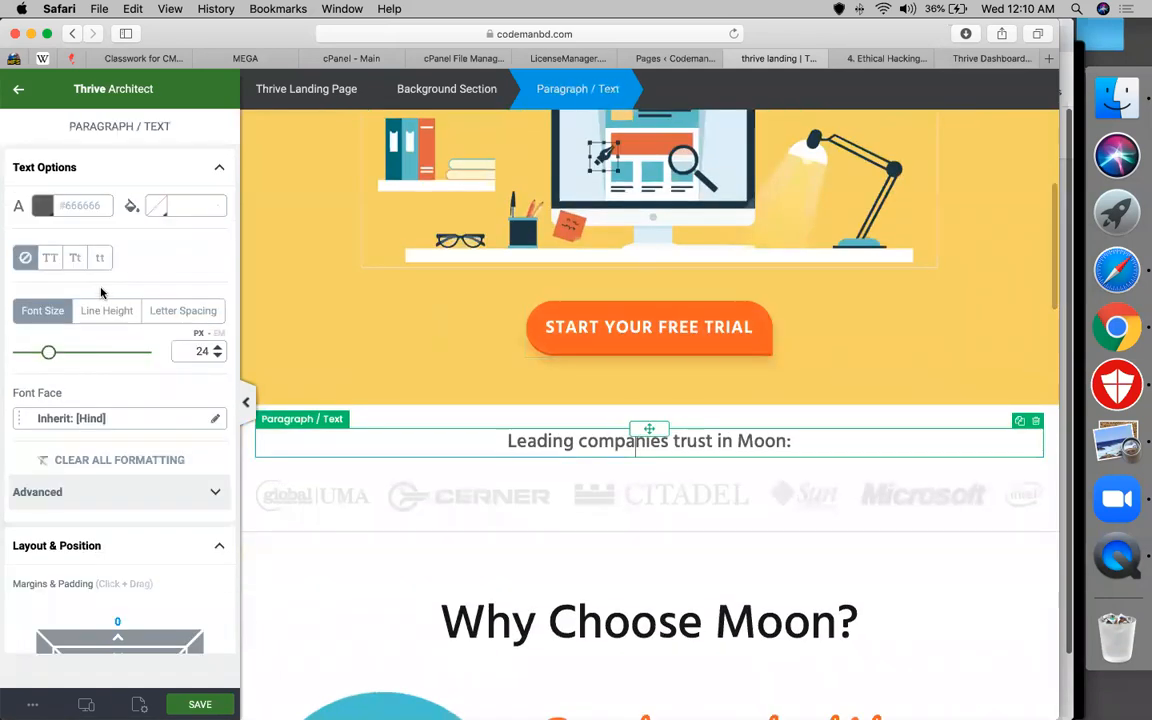
triple_click(530, 438)
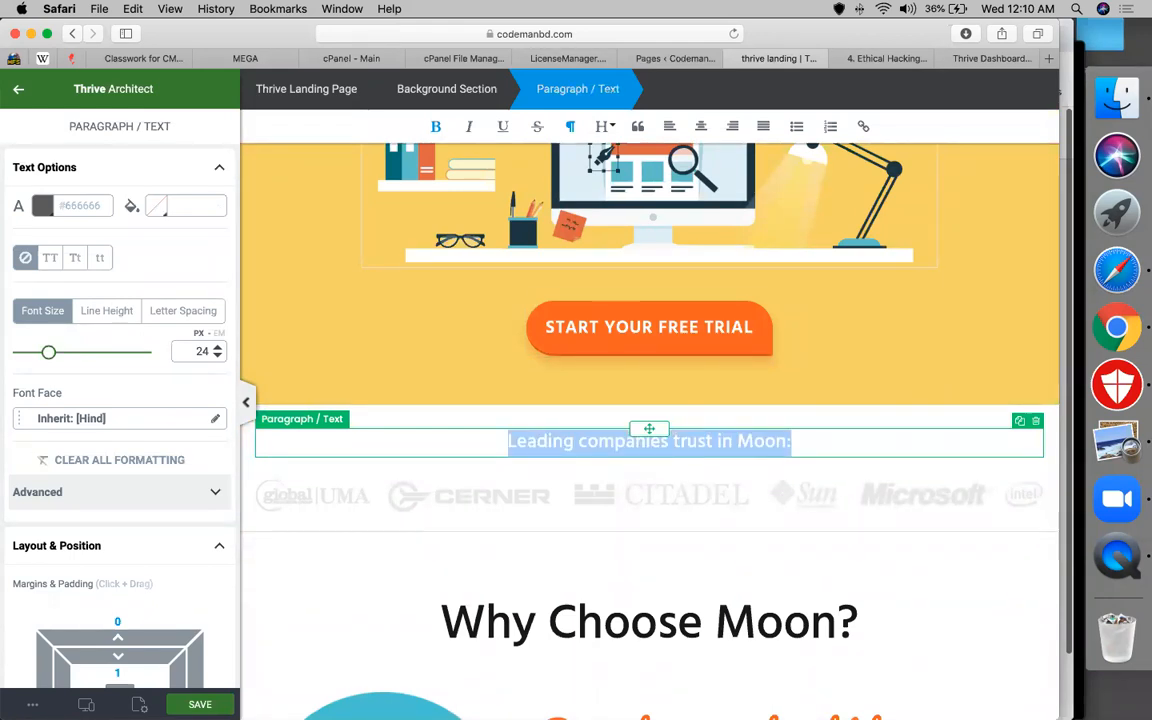
key("BackSpace")
type("our marketplaces")
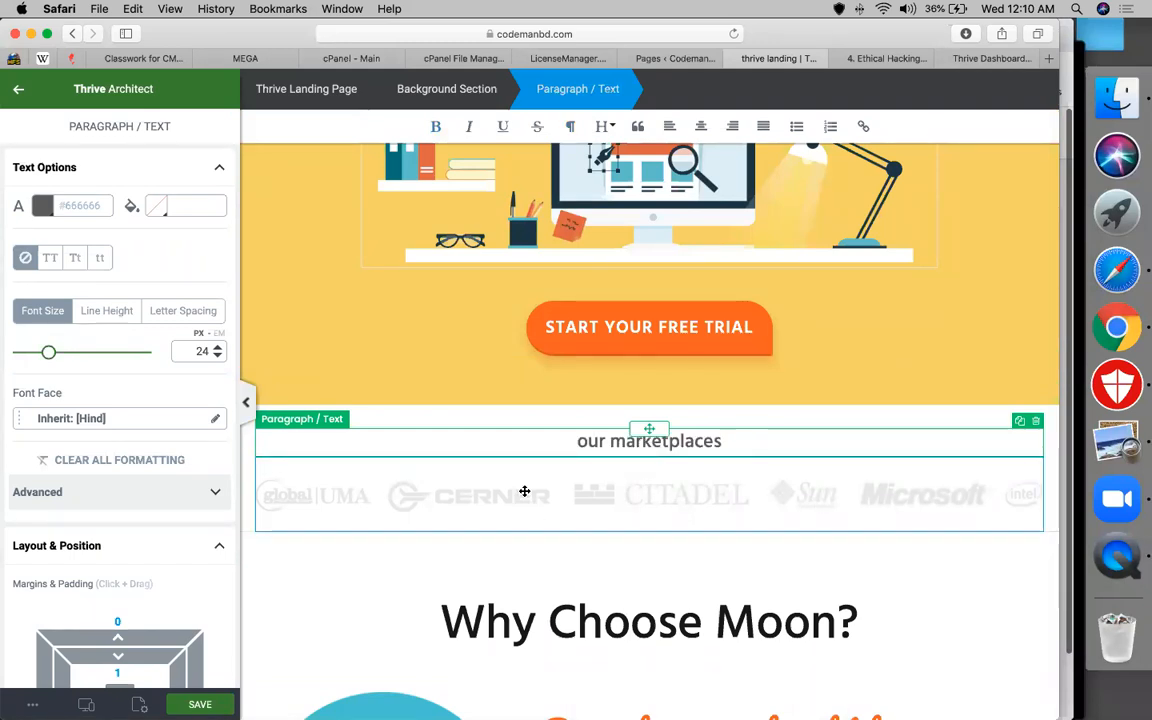
left_click(525, 491)
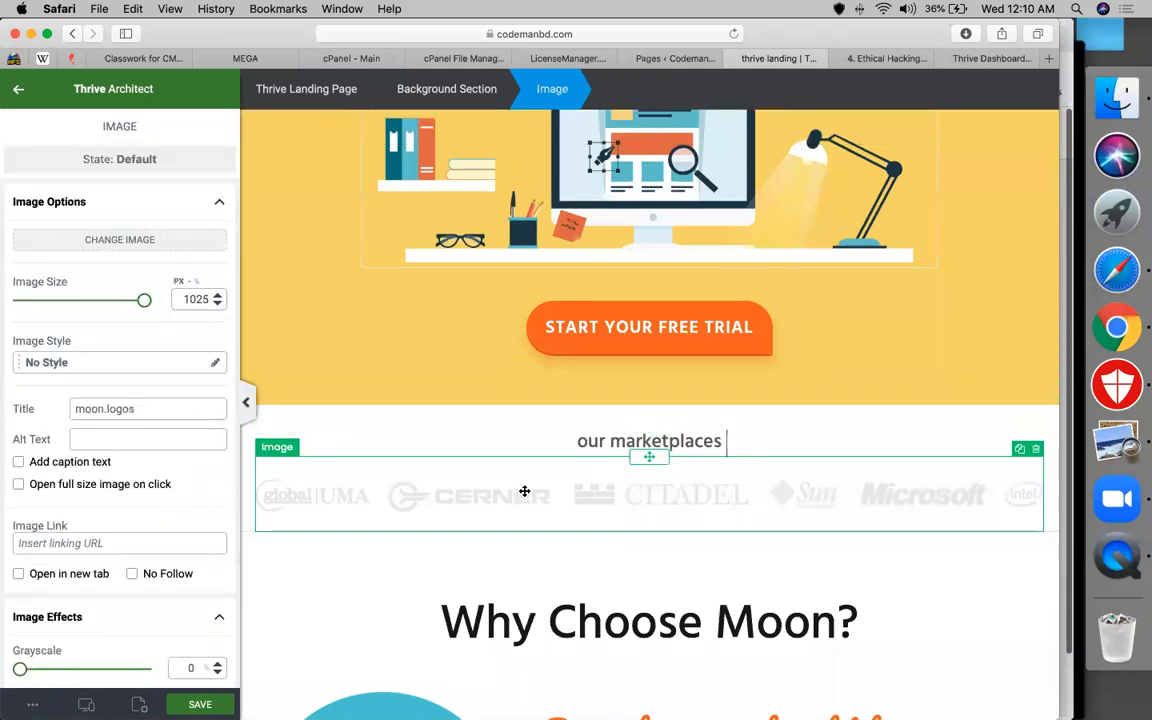
Replace the logo strip with upwork-codemanBD.png from the Media Library, then delete the duplicate
left_click(156, 241)
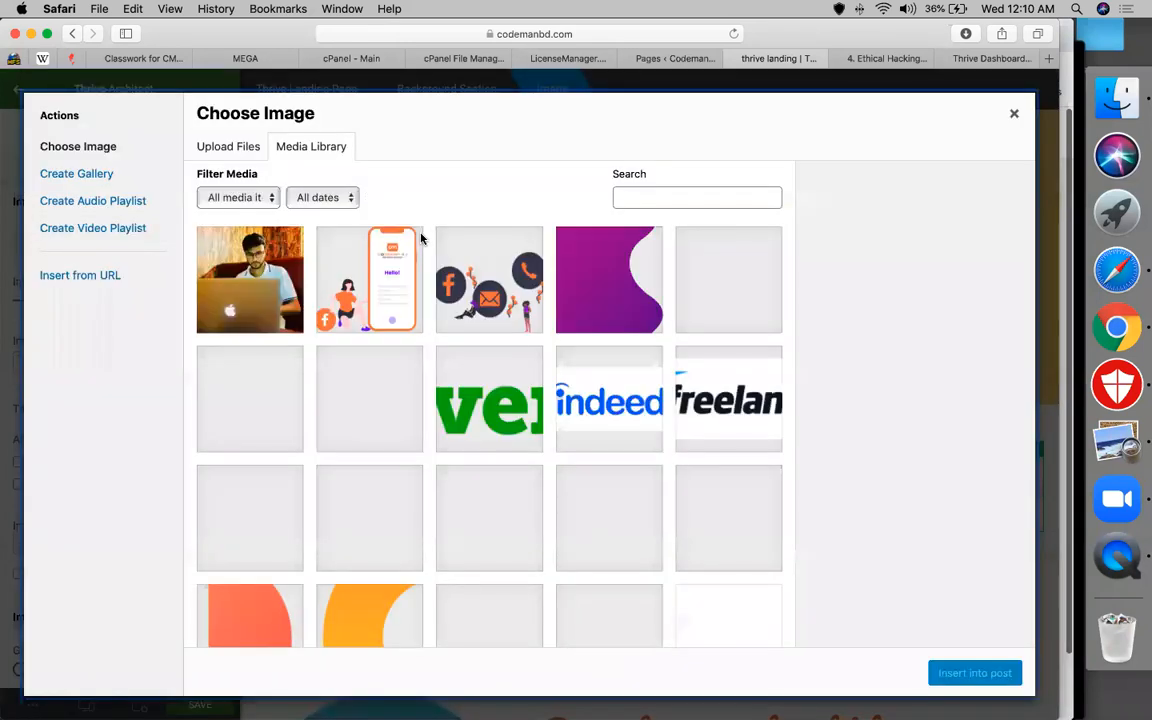
left_click(392, 391)
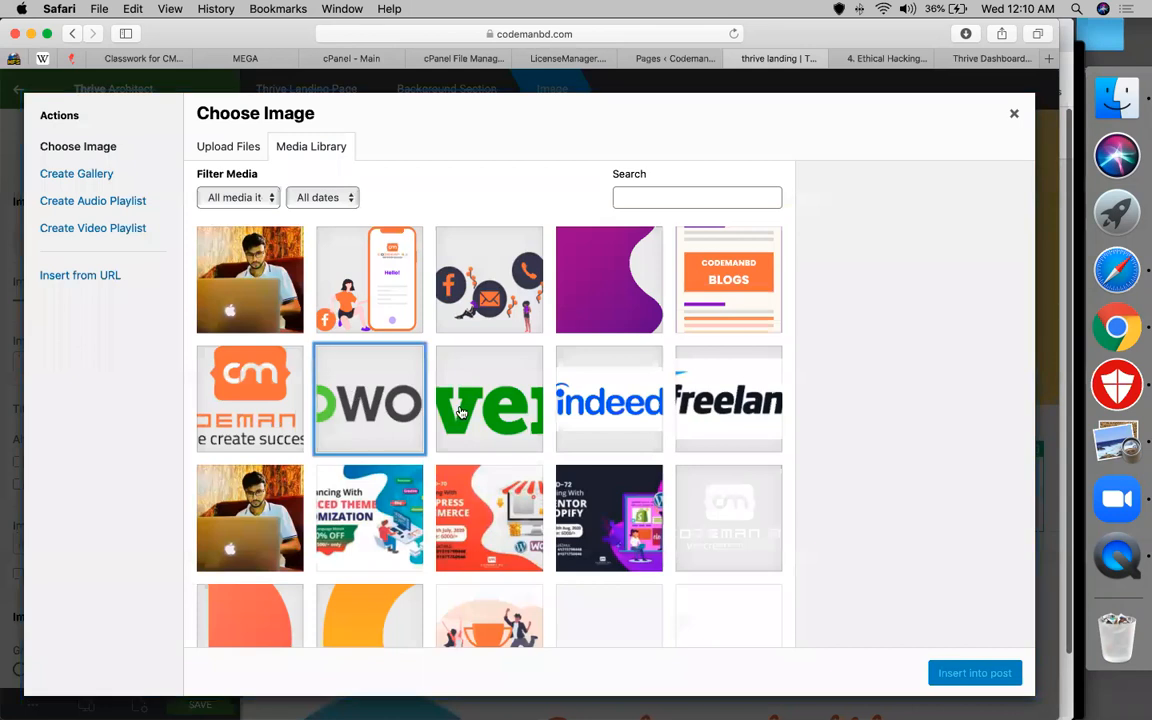
left_click(632, 410)
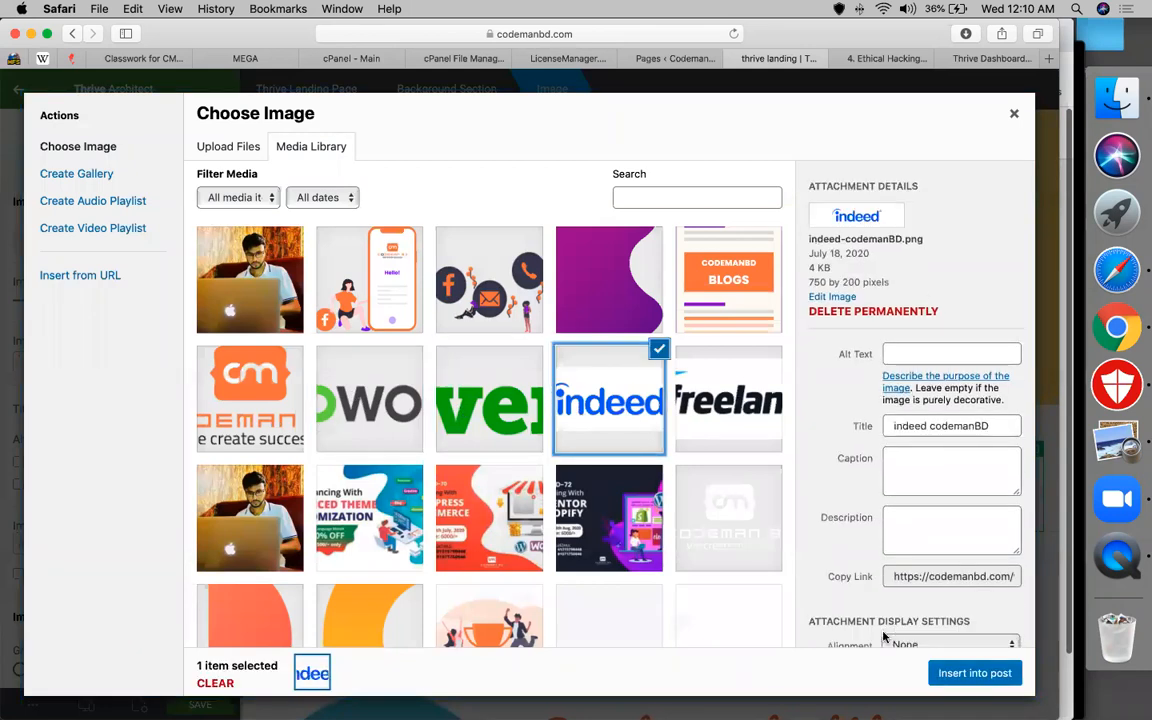
left_click(735, 405)
left_click(411, 430)
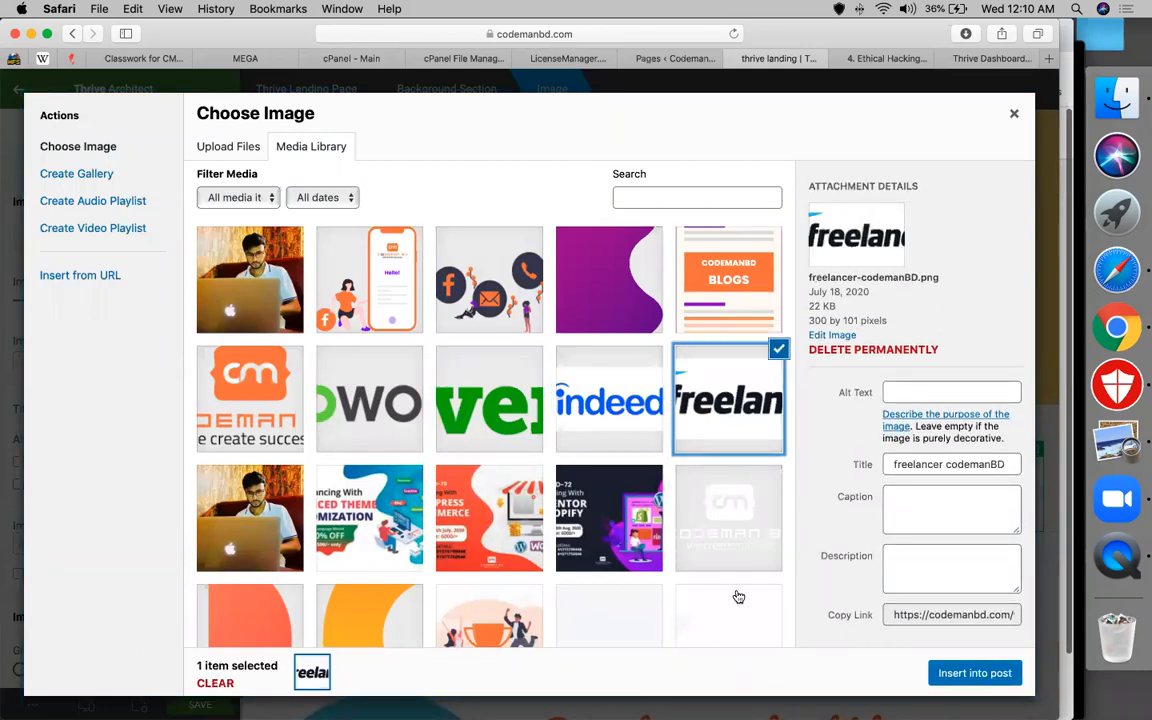
left_click(944, 676)
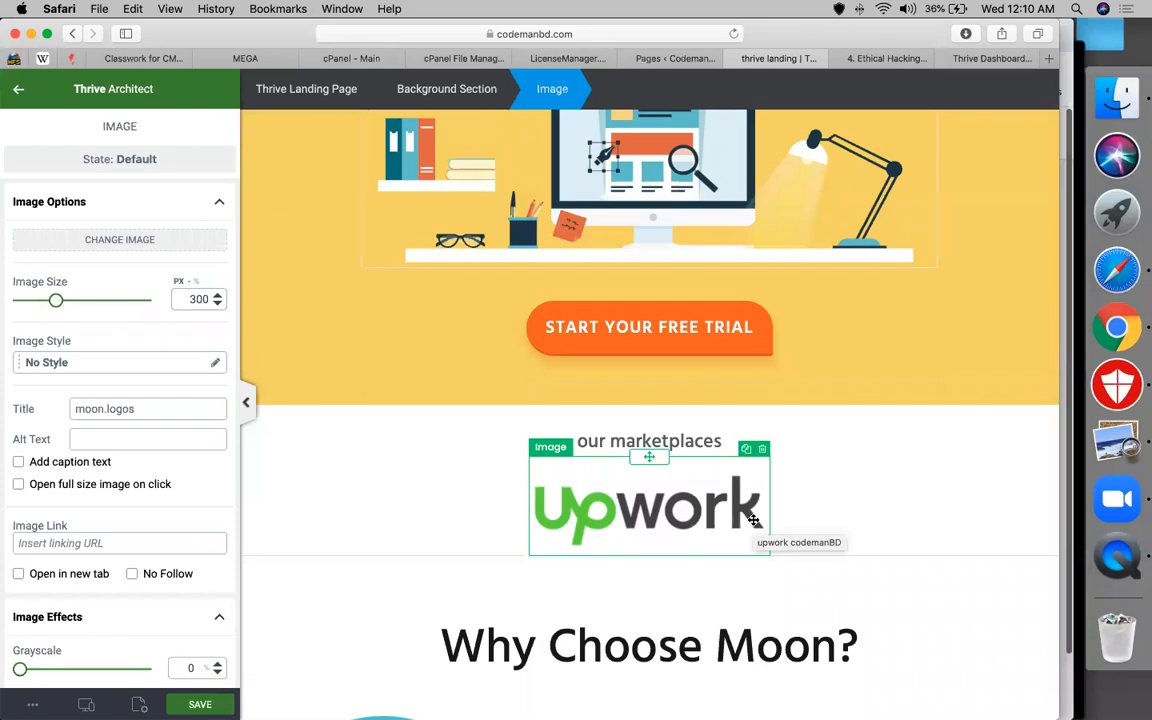
left_click(745, 451)
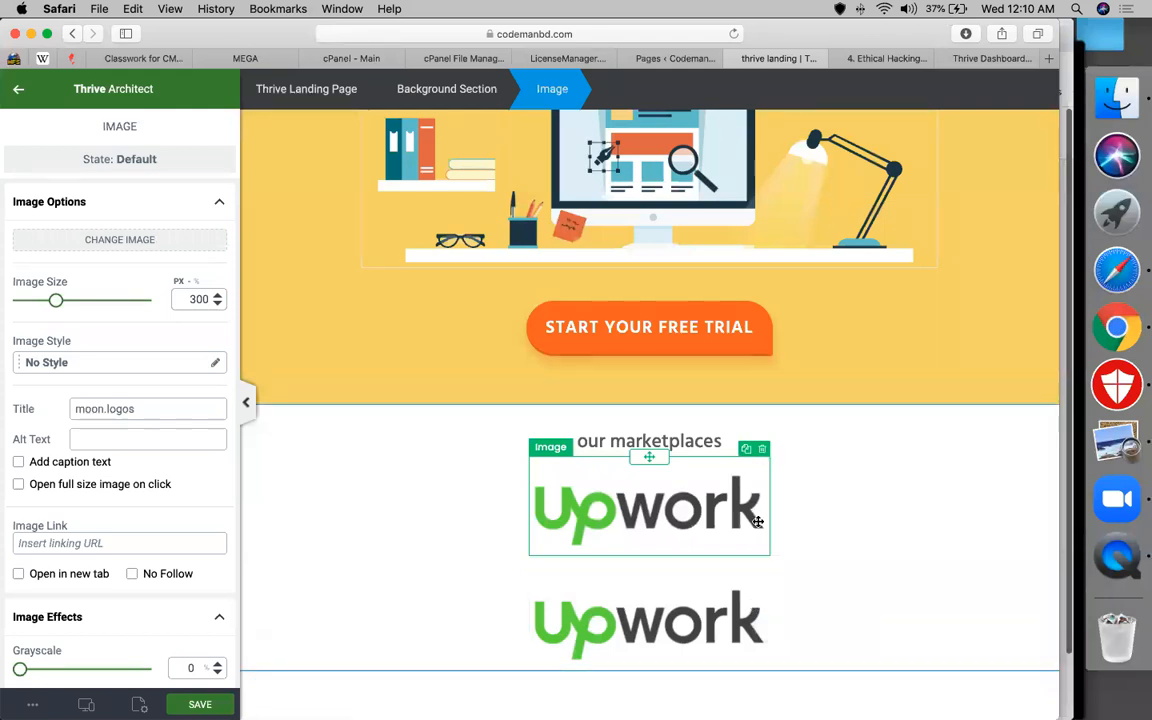
left_click(762, 450)
Delete the remaining Upwork logo image below the 'our marketplaces' heading
left_click(765, 456)
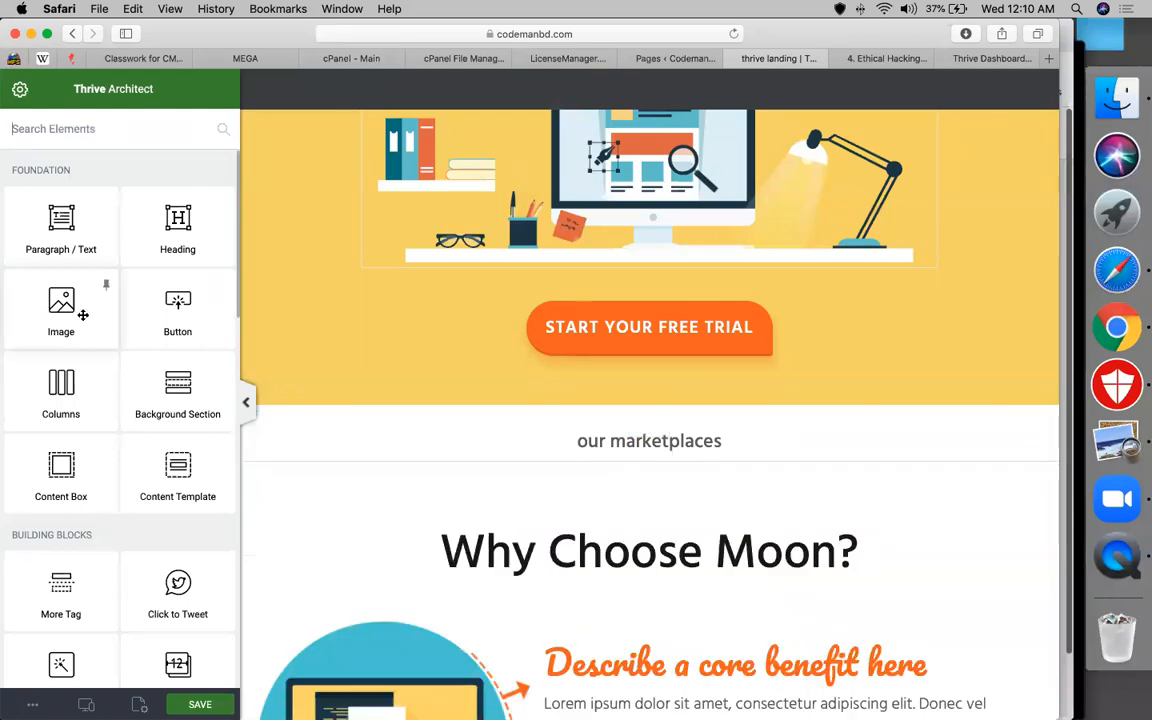
scroll(113, 409, "down", 3)
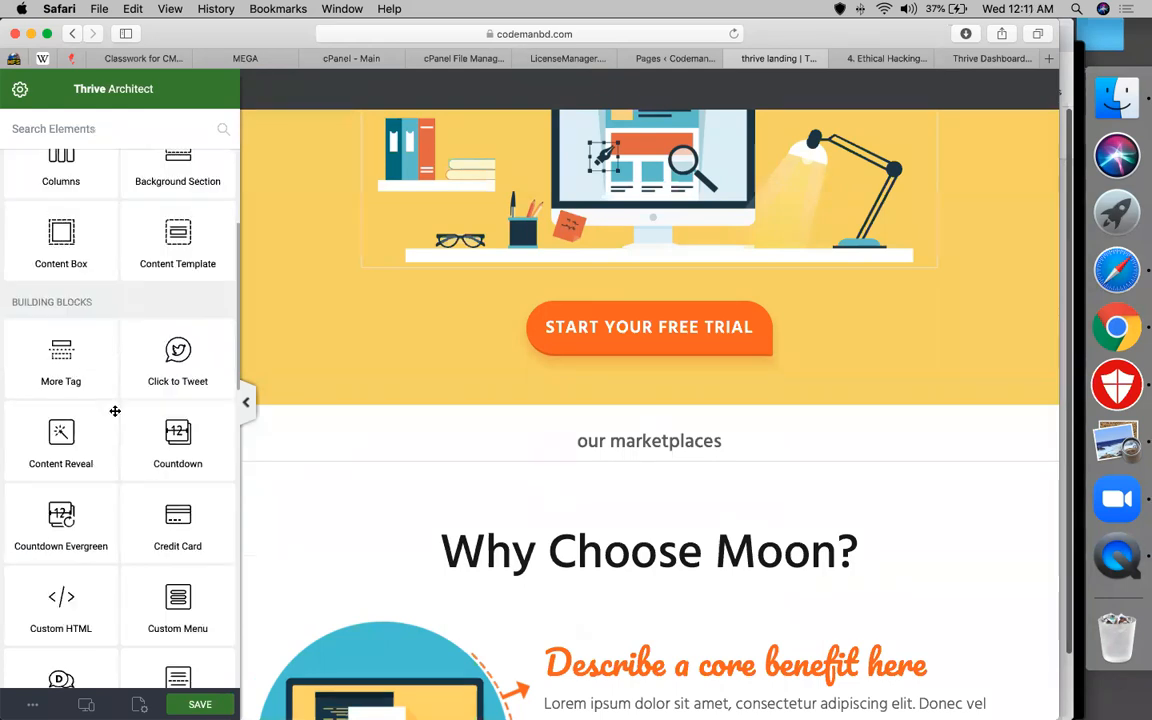
scroll(115, 411, "down", 5)
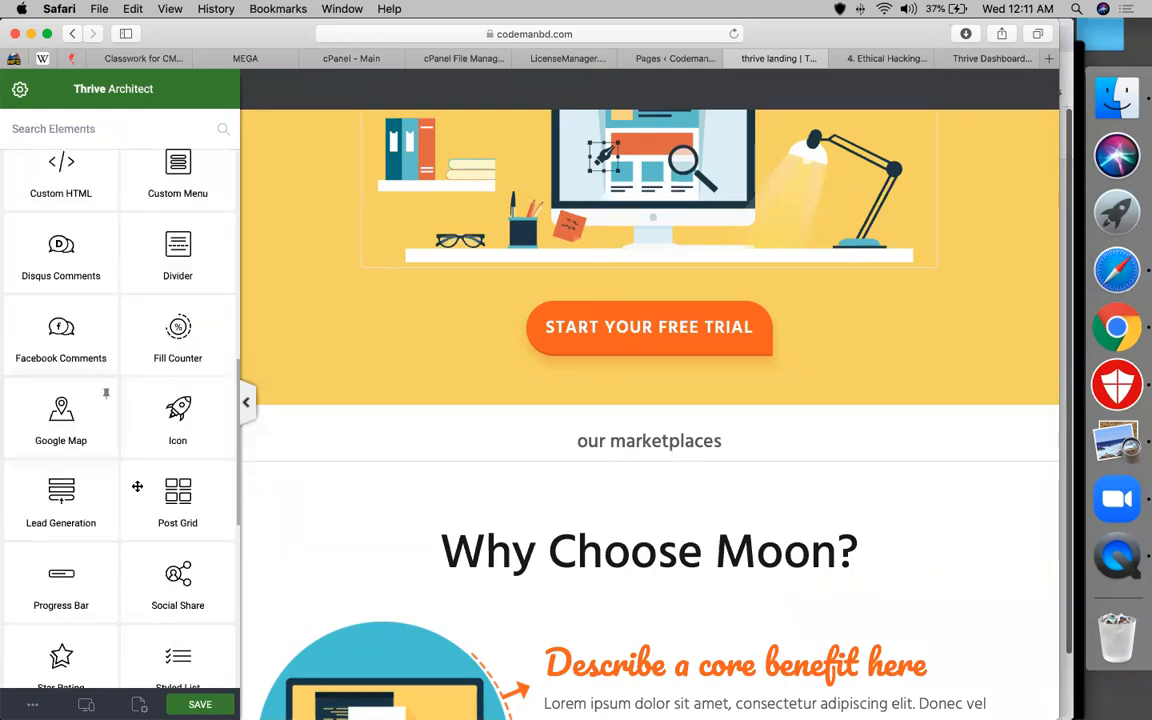
scroll(80, 475, "down", 2)
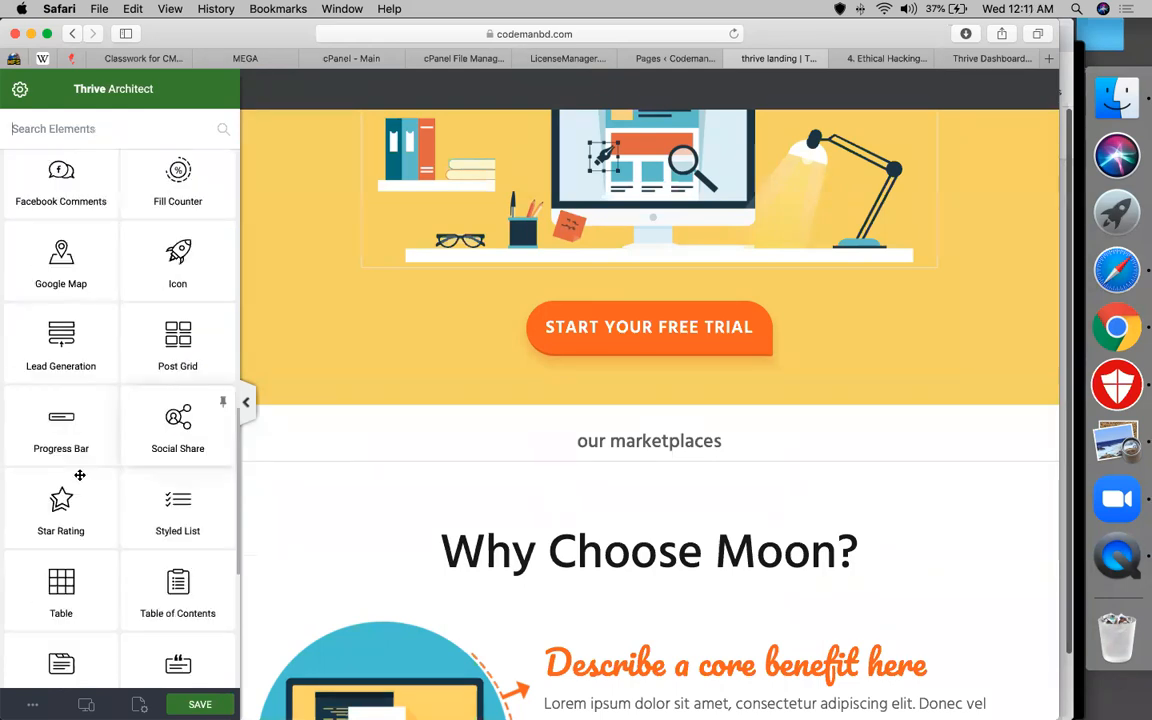
scroll(80, 475, "down", 1)
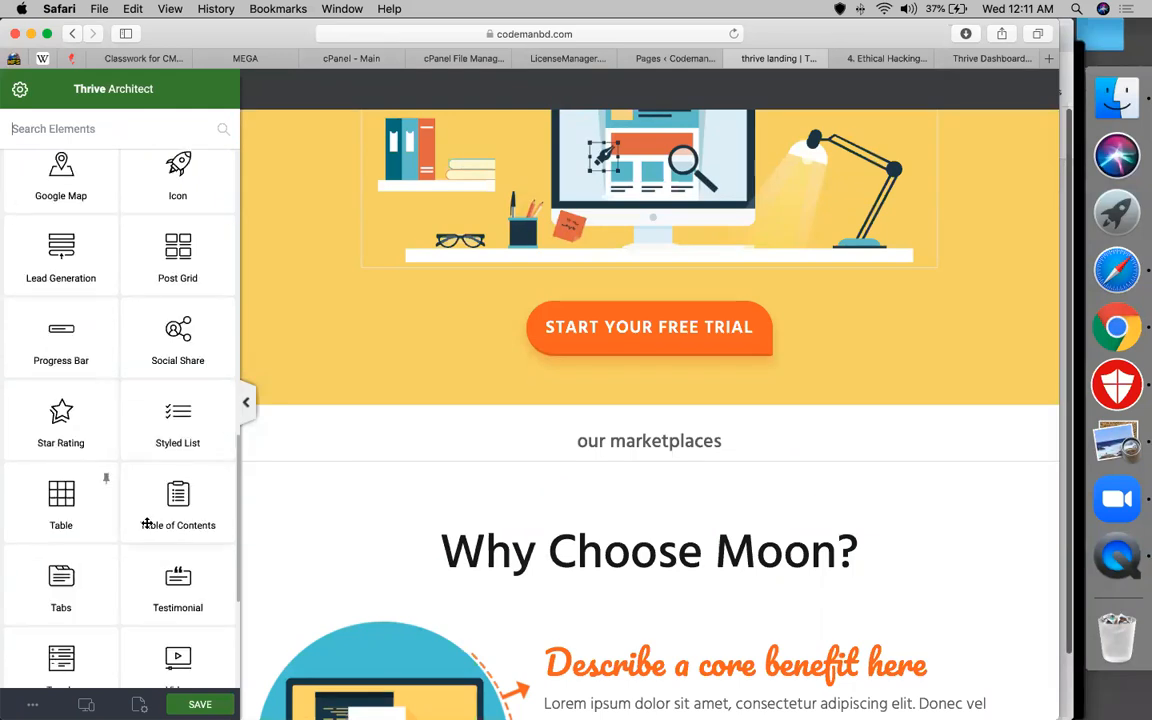
scroll(147, 524, "down", 1)
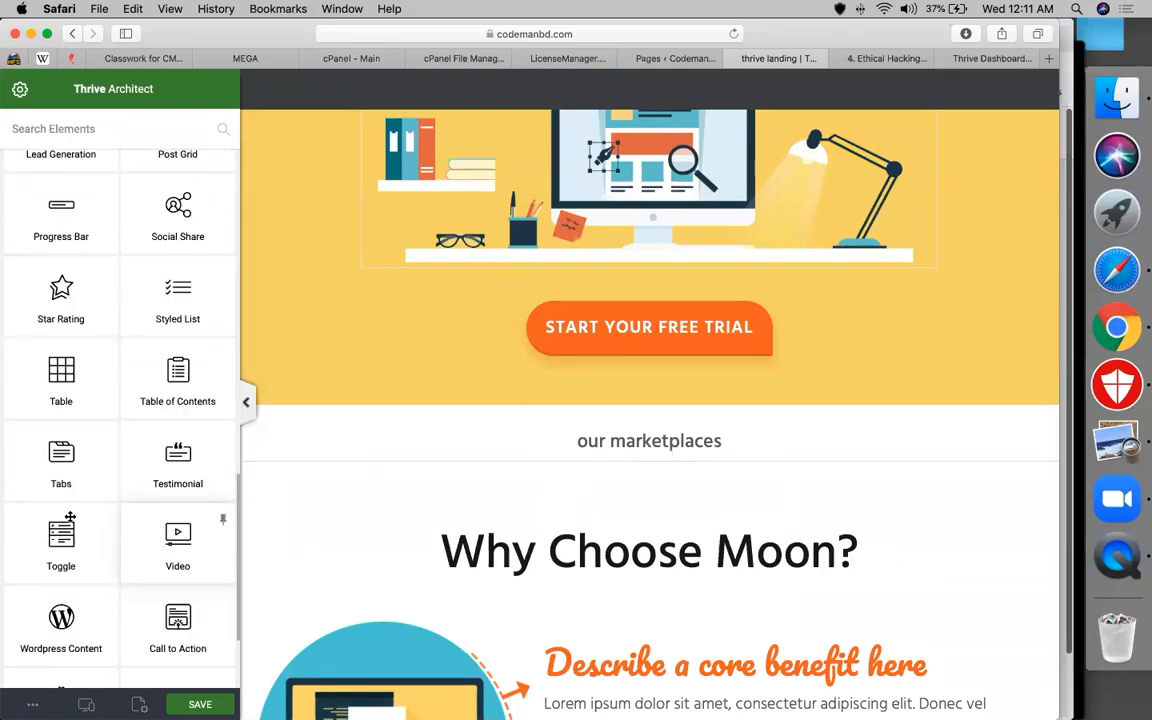
scroll(100, 490, "down", 2)
scroll(134, 461, "up", 1)
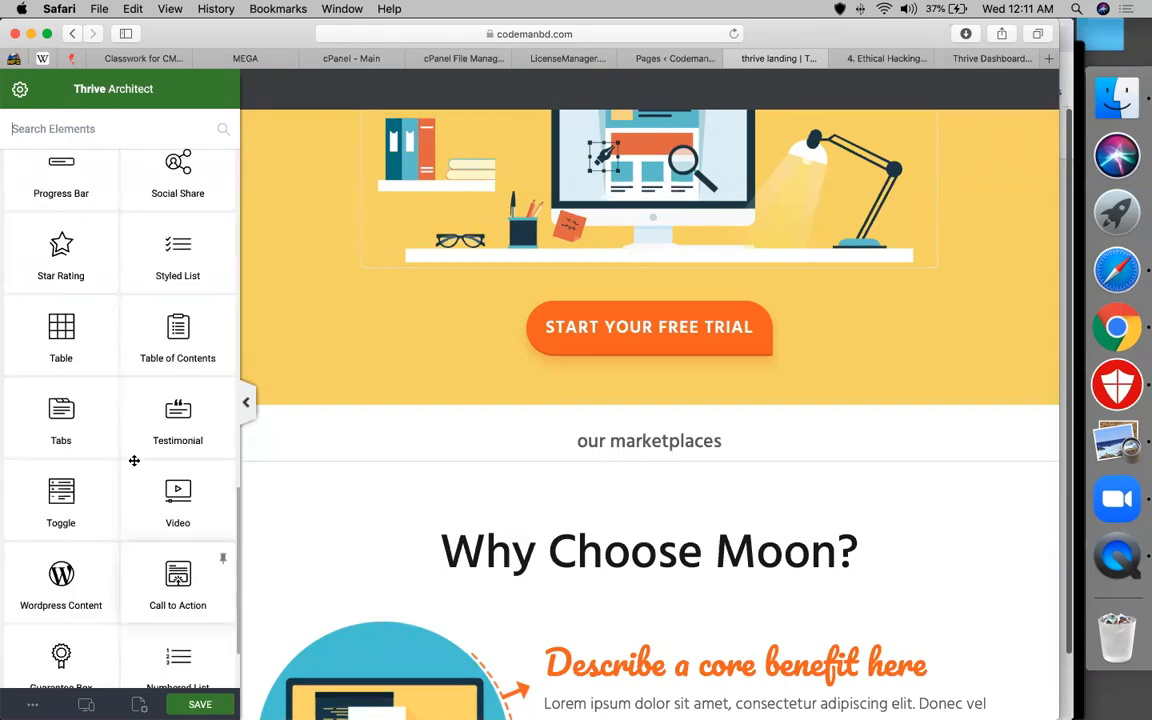
scroll(134, 461, "up", 5)
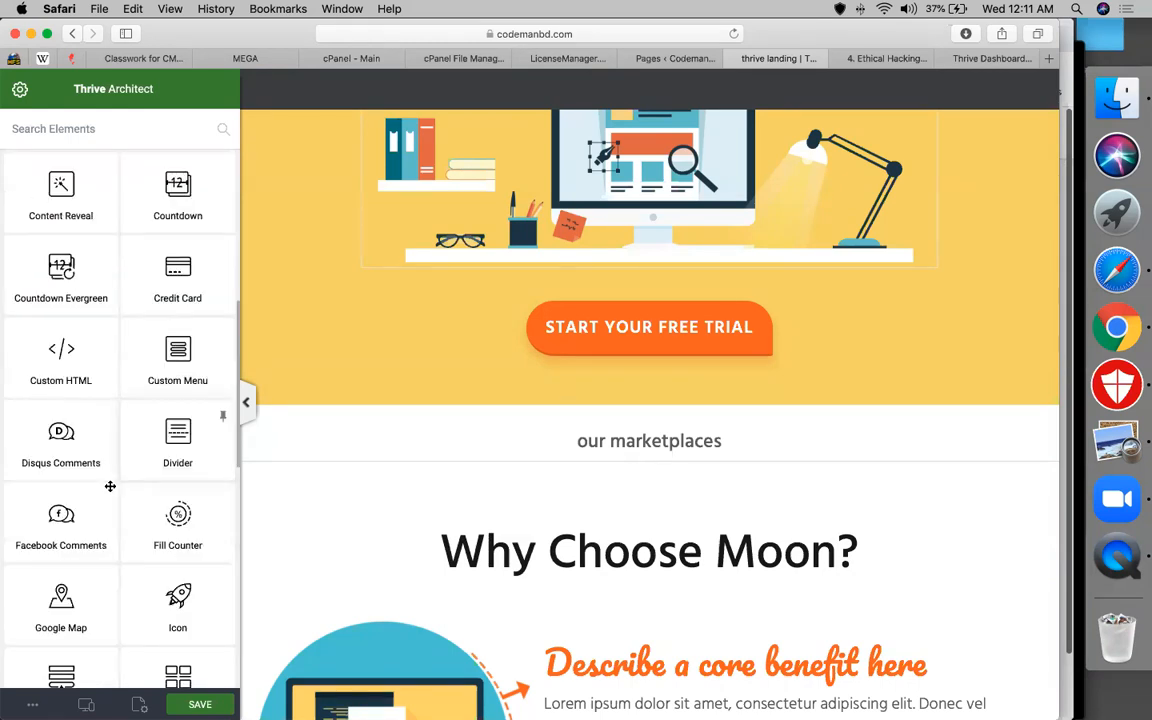
scroll(110, 486, "up", 3)
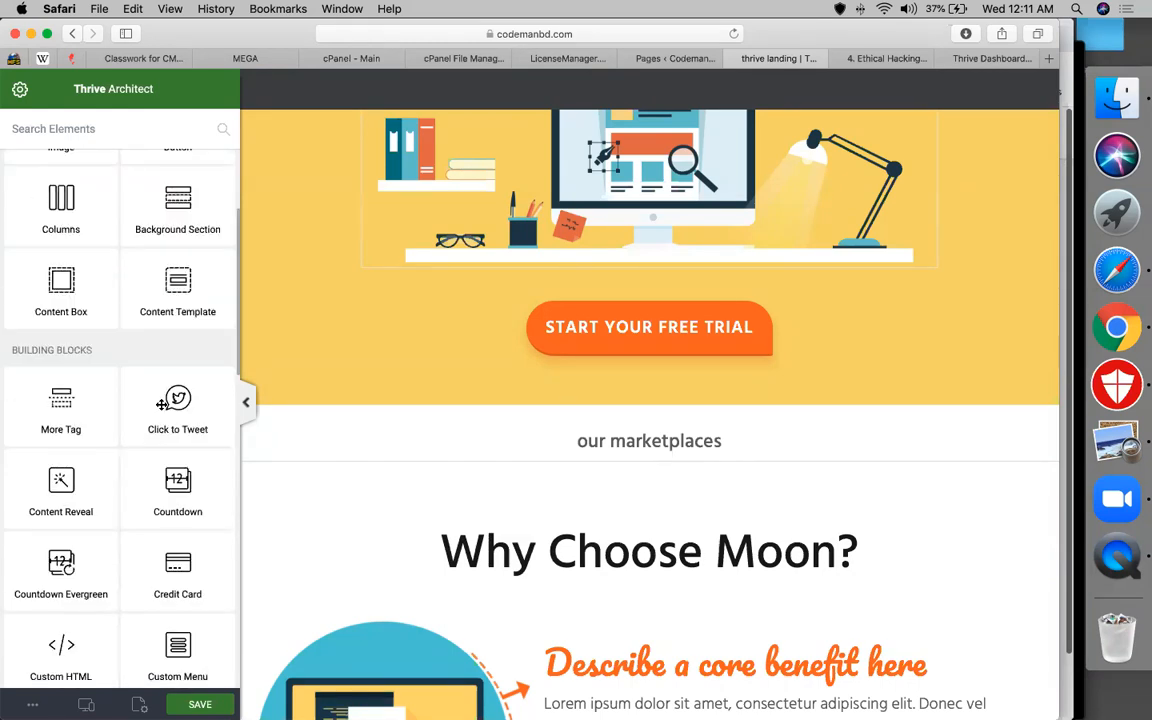
scroll(162, 403, "up", 2)
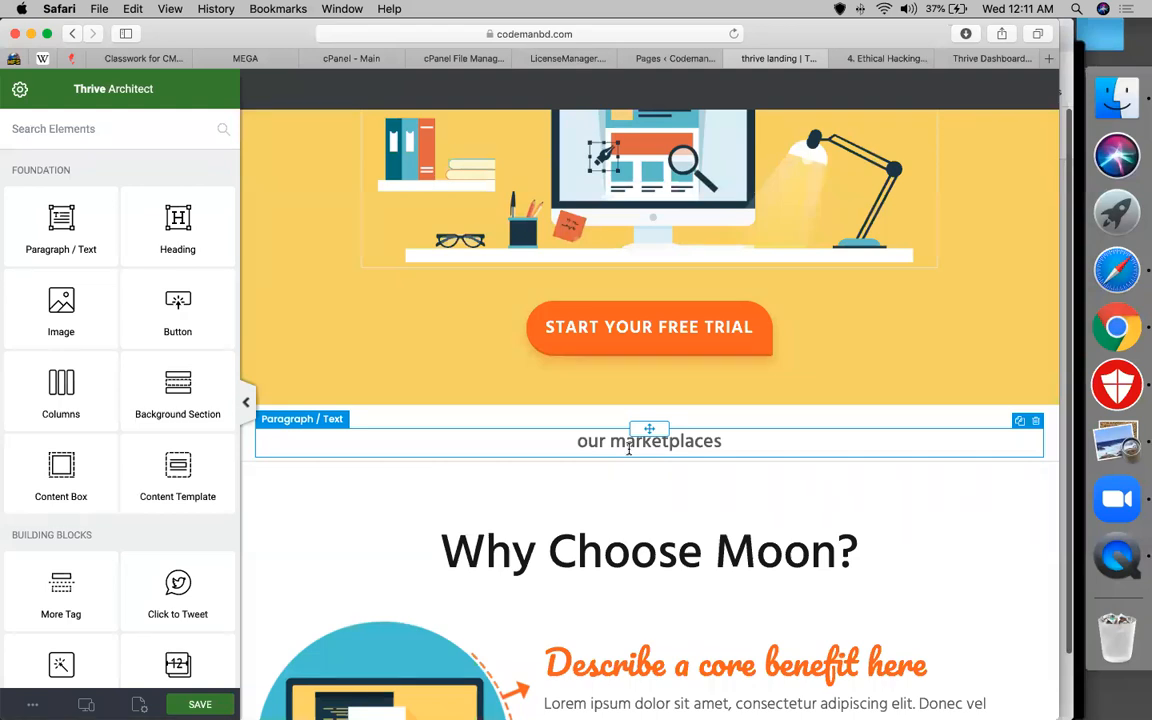
left_click(242, 60)
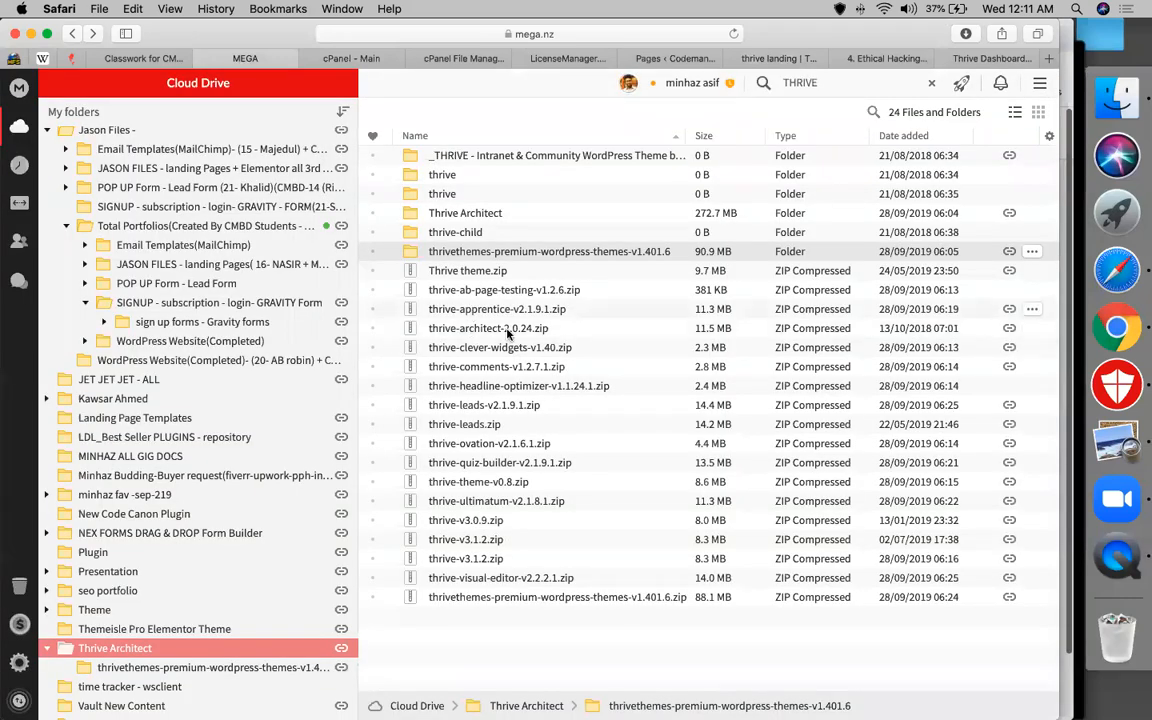
left_click(507, 312)
key("Down")
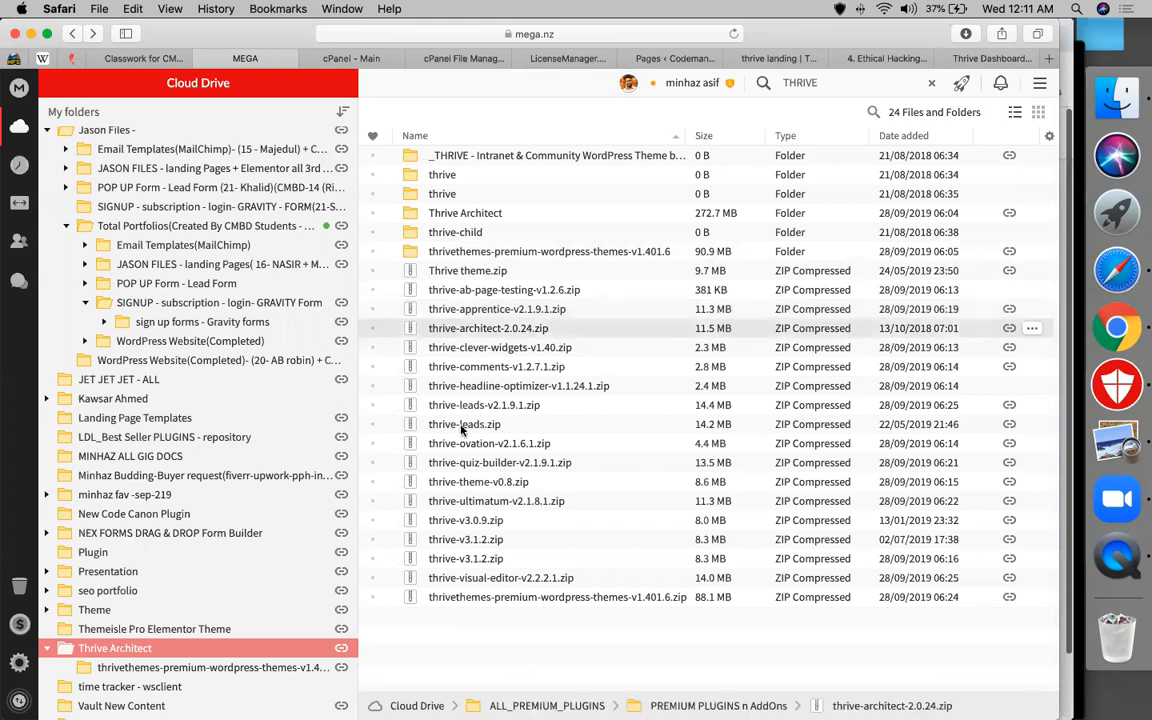
key("Down")
key("Down")
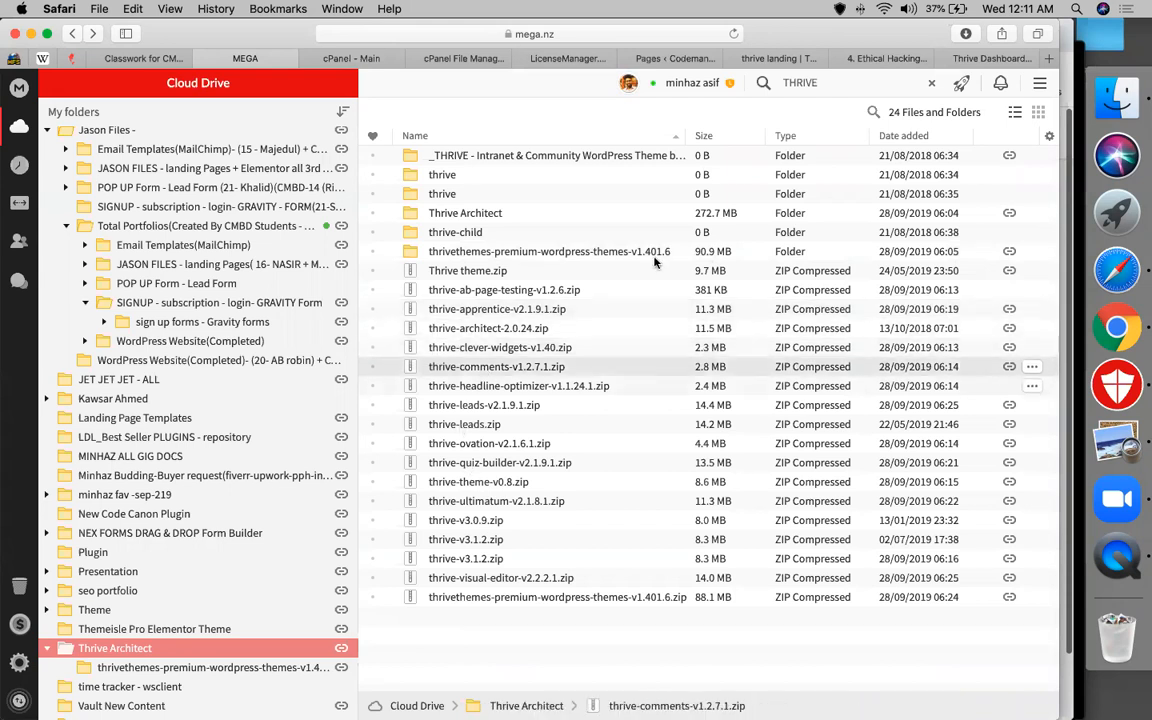
key("Down")
key("Down")
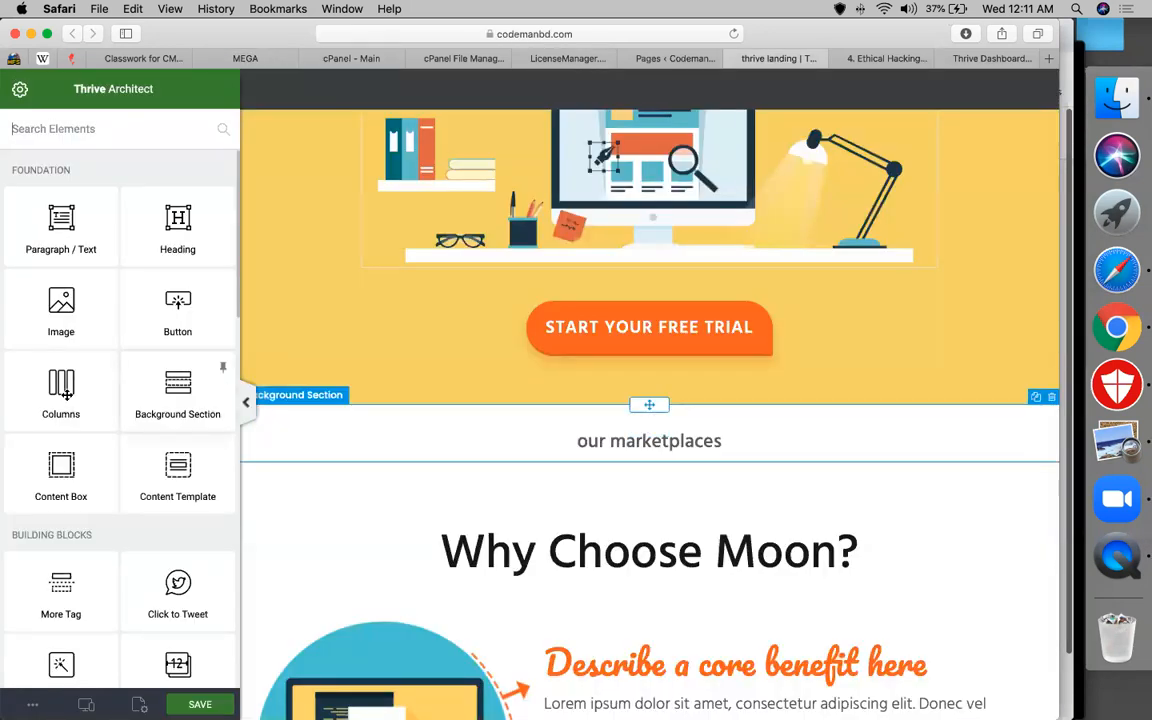
Place a 1/4 1/4 1/4 1/4 Columns block under 'our marketplaces' and drop an Image into column one
left_click_drag(66, 394, 630, 462)
left_click_drag(628, 457, 627, 458)
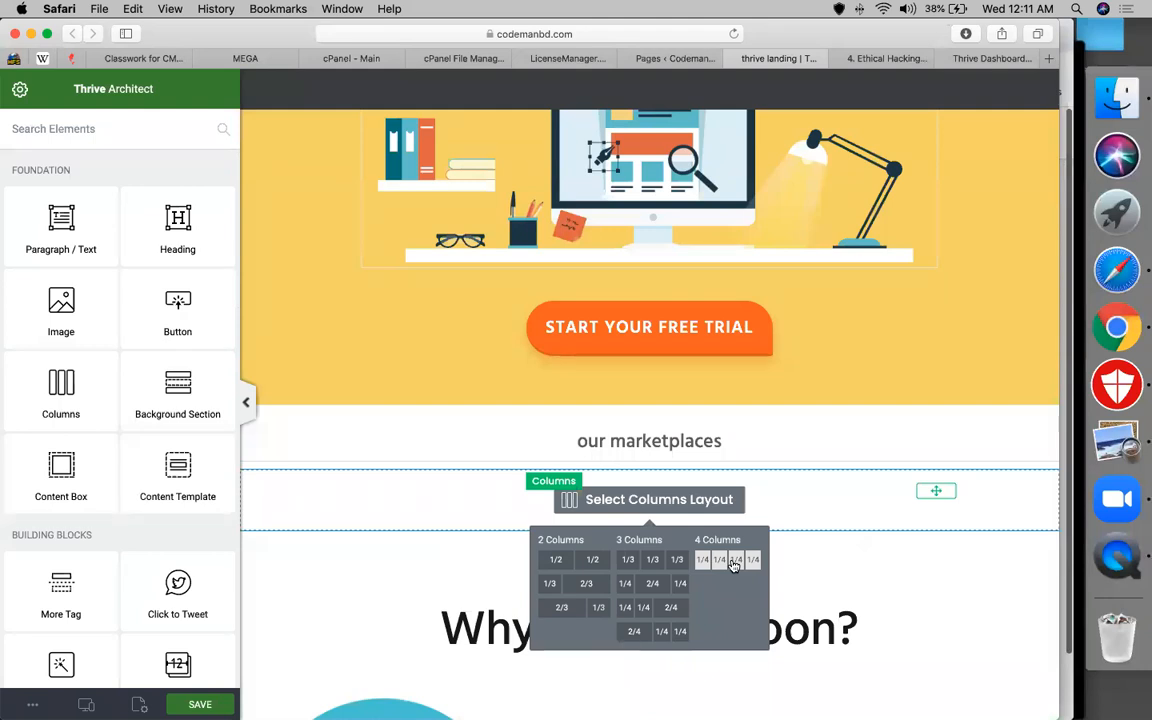
left_click(733, 563)
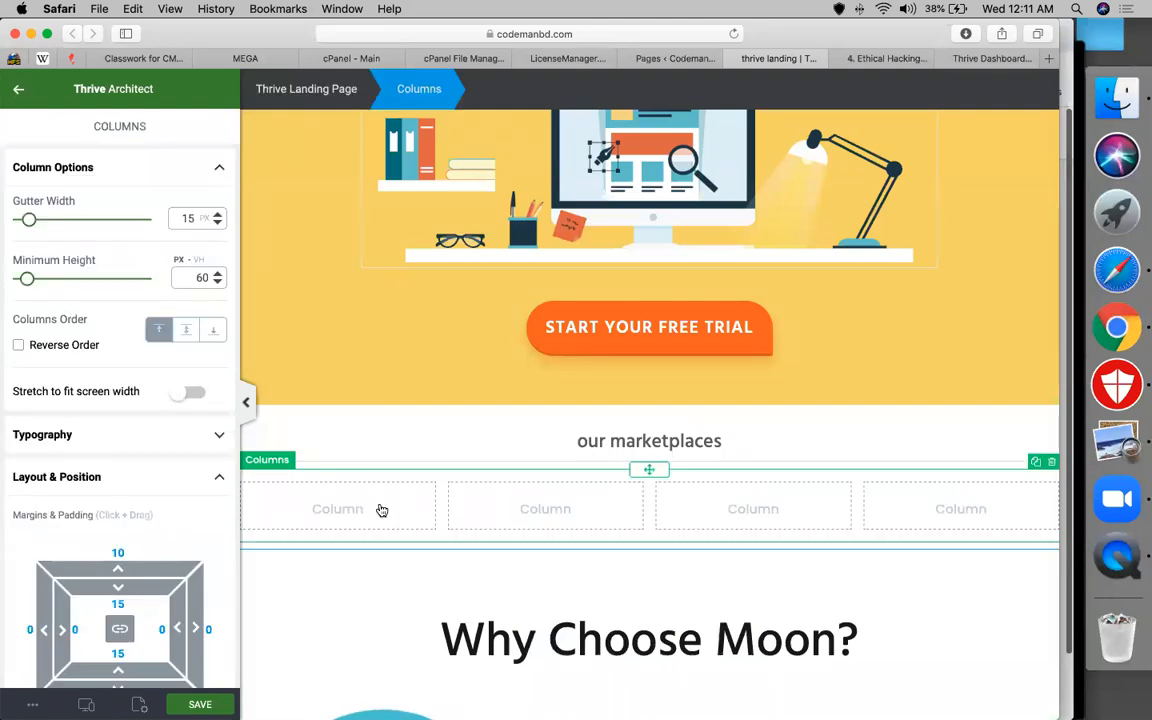
left_click(381, 510)
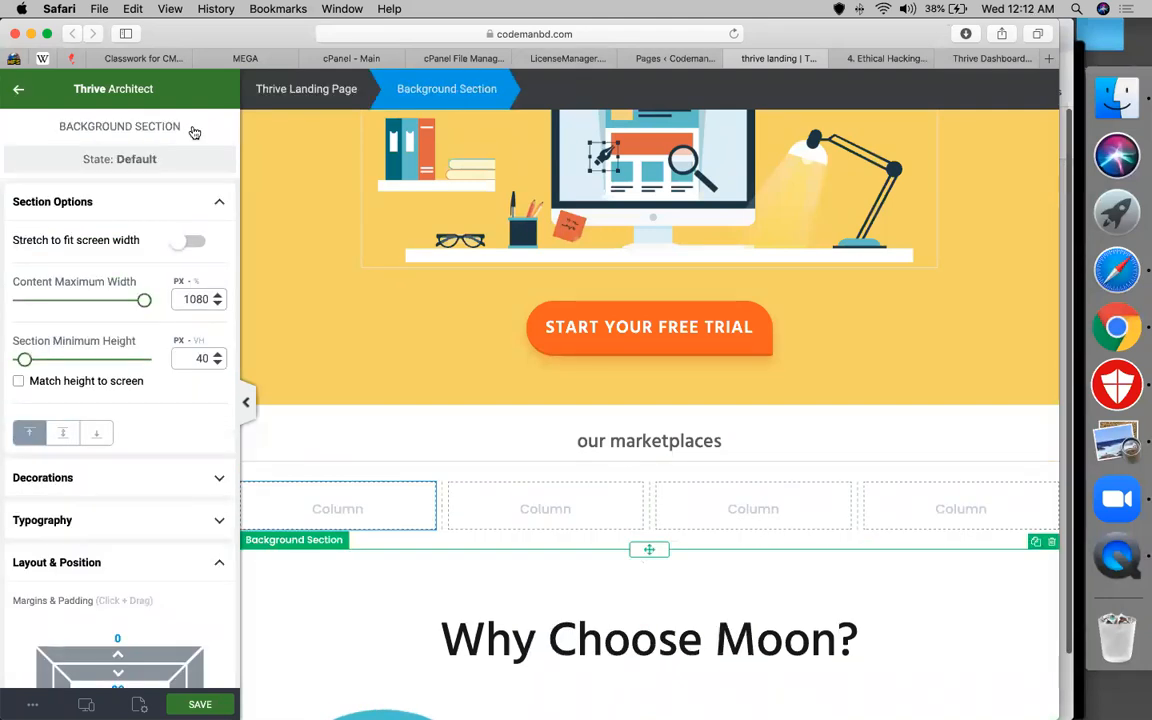
left_click(19, 90)
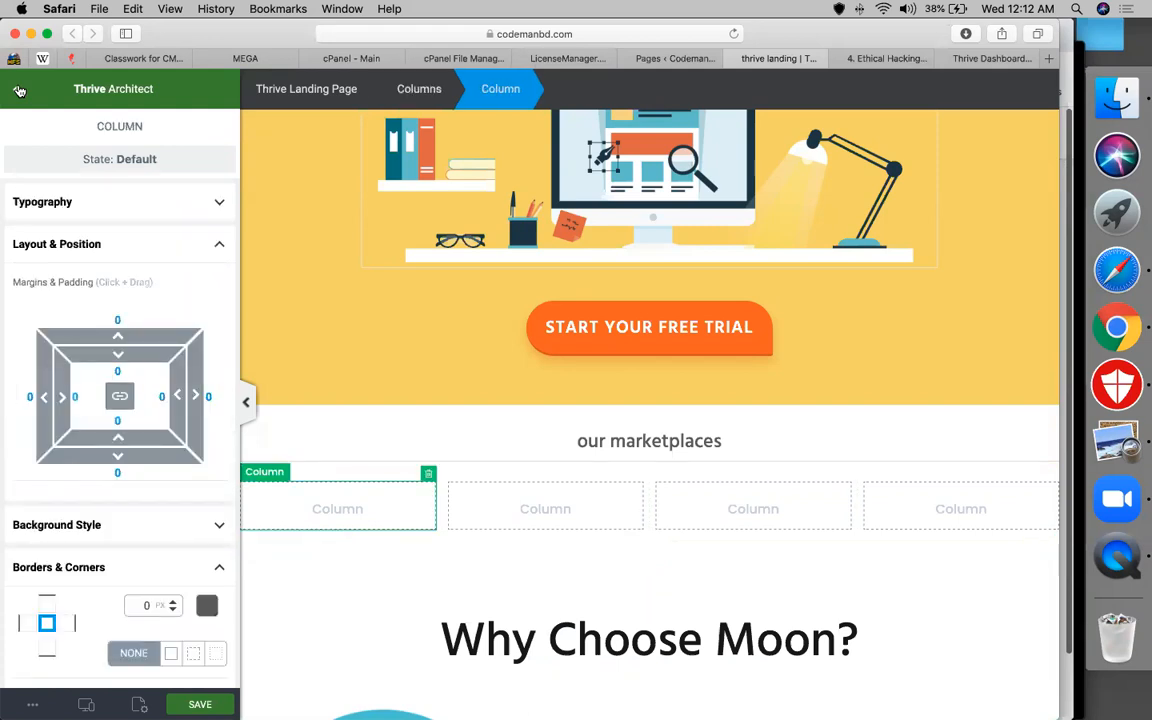
left_click(19, 91)
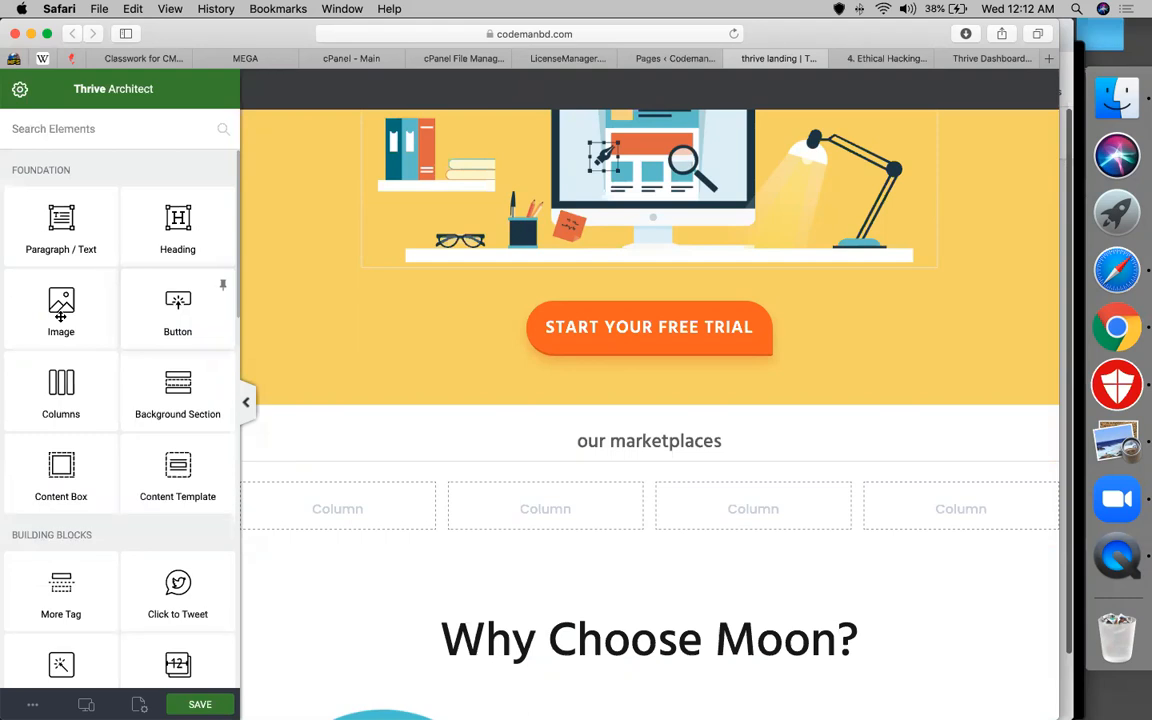
left_click_drag(60, 316, 353, 514)
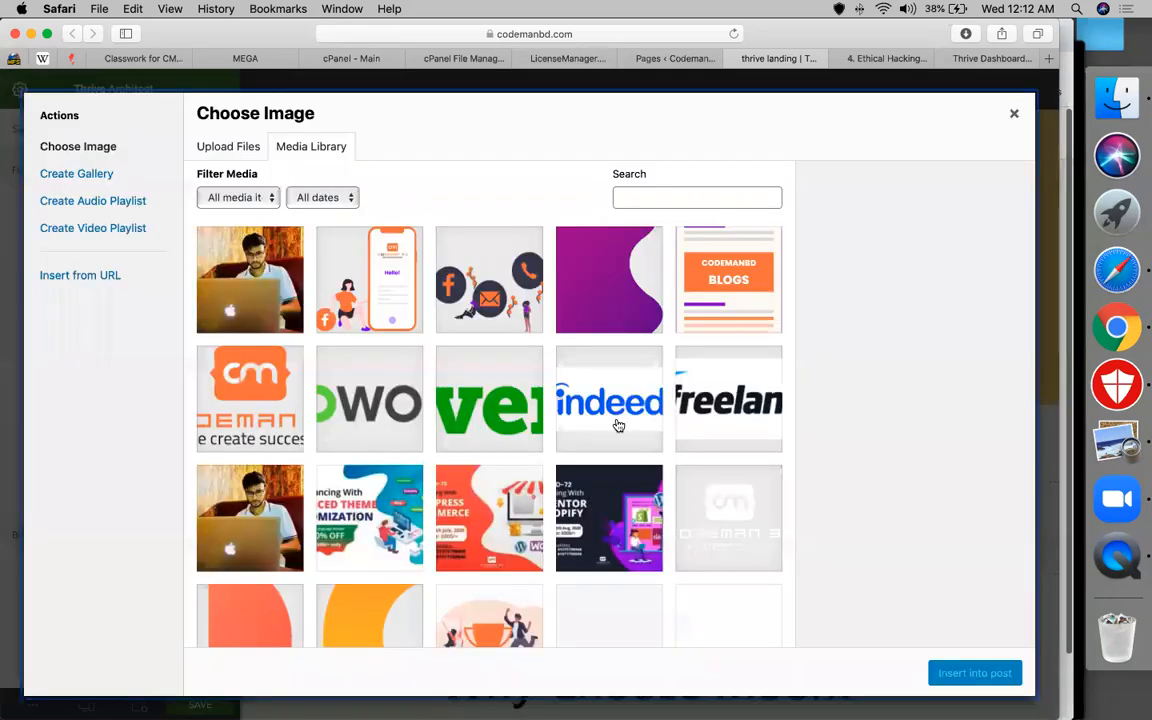
Insert upwork-codemanBD.png from the Media Library into the first column
left_click(383, 405)
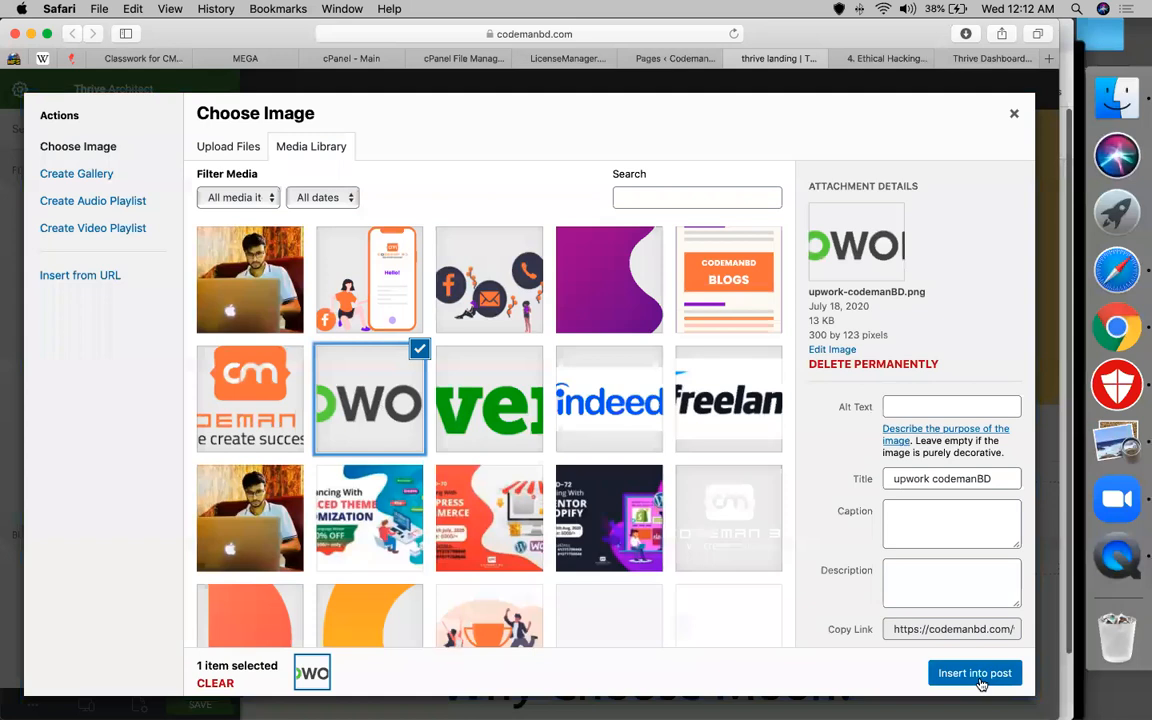
left_click(980, 681)
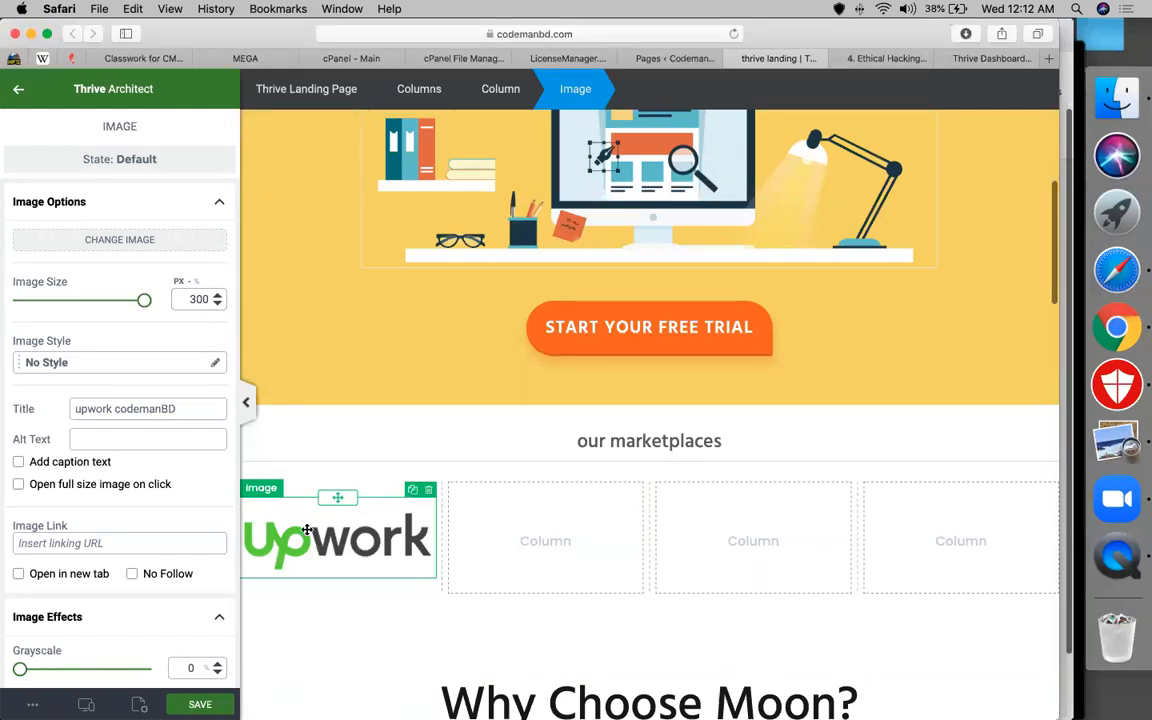
Duplicate the Upwork logo and move the copy into the adjacent empty column
right_click(308, 530)
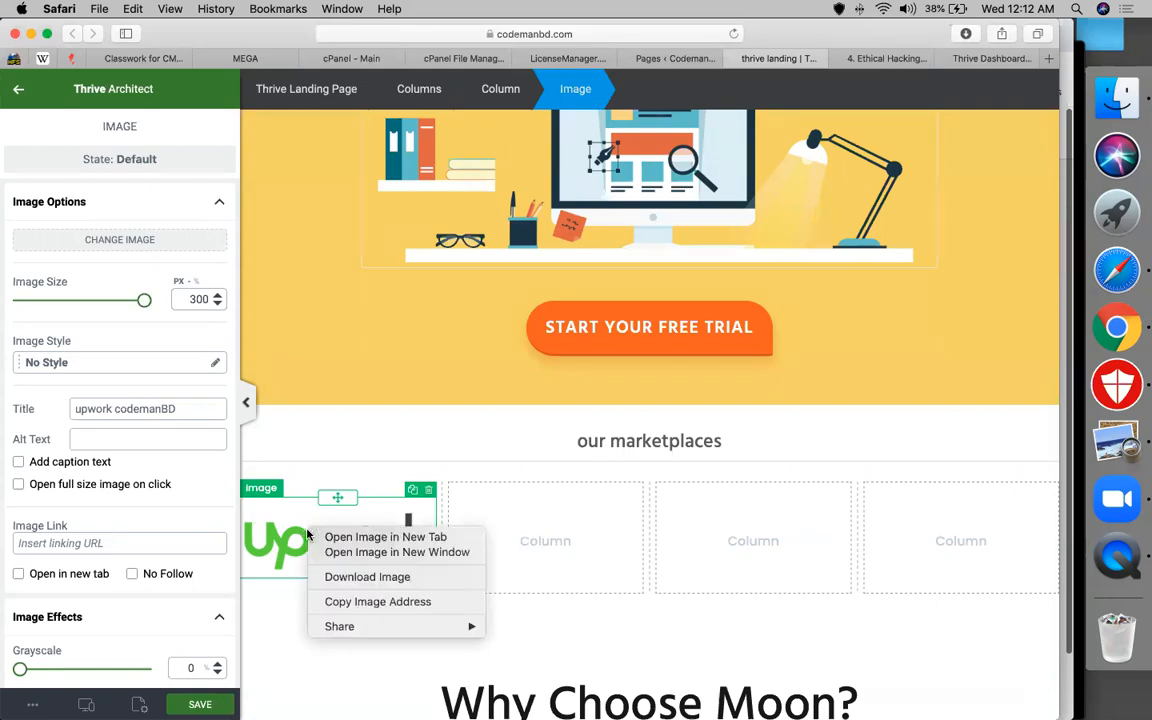
left_click(352, 510)
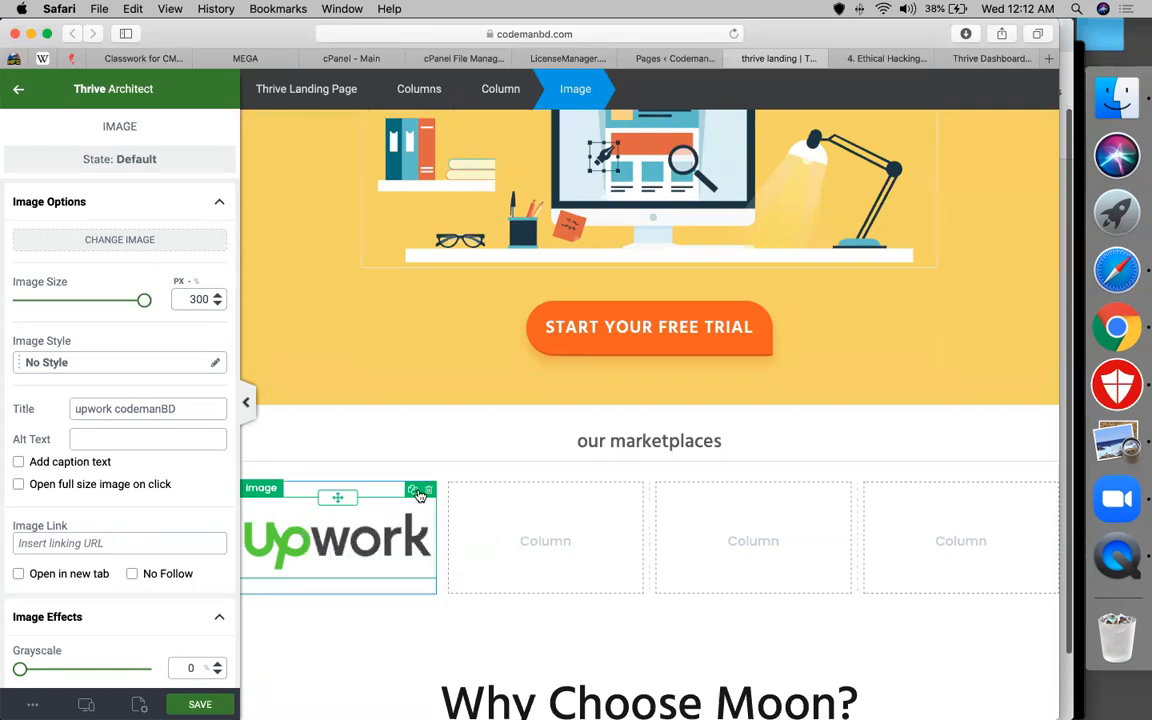
left_click(414, 491)
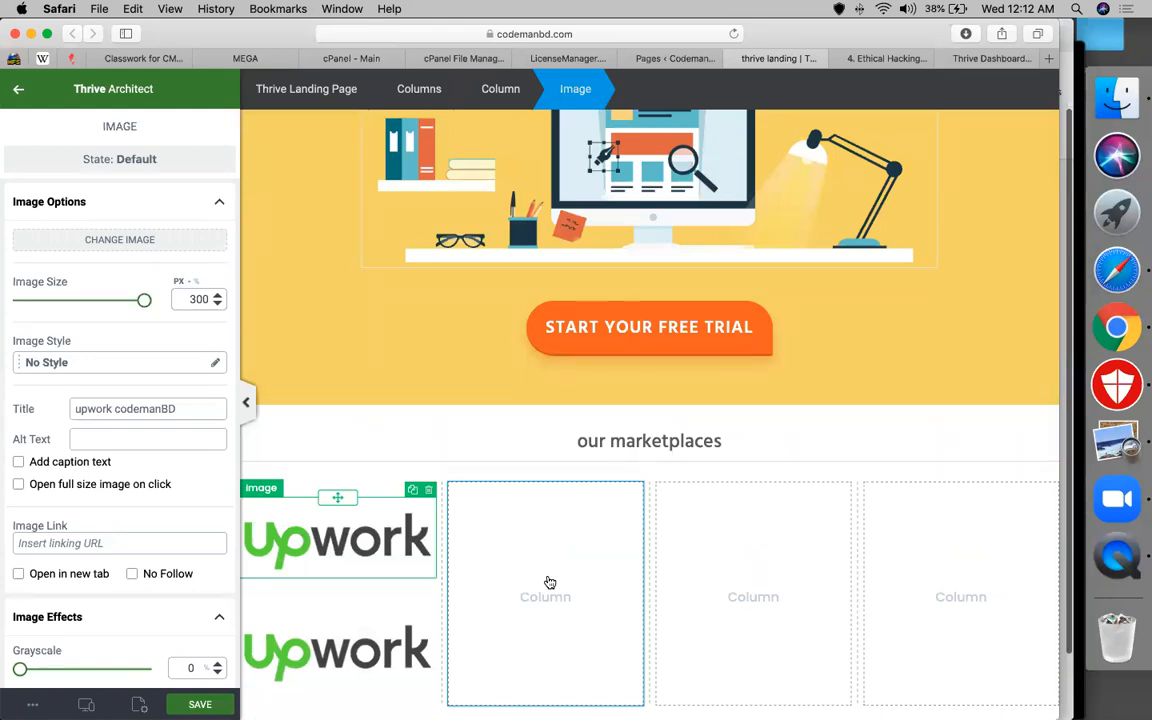
scroll(337, 517, "down", 2)
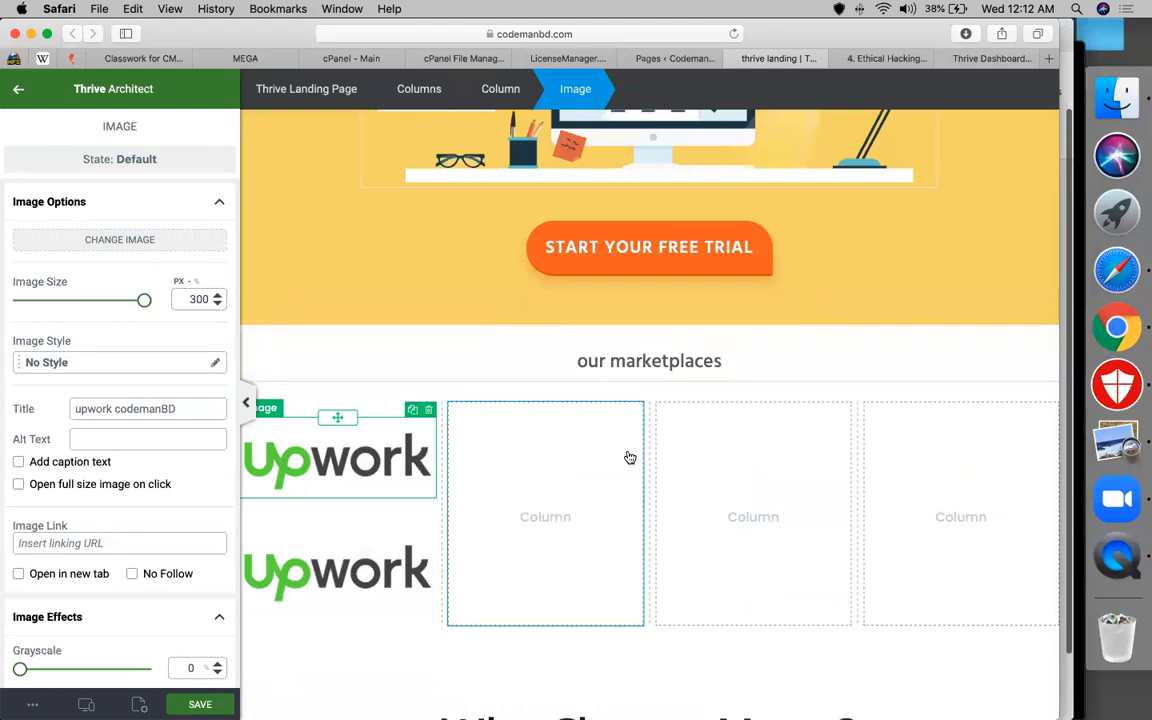
left_click(248, 405)
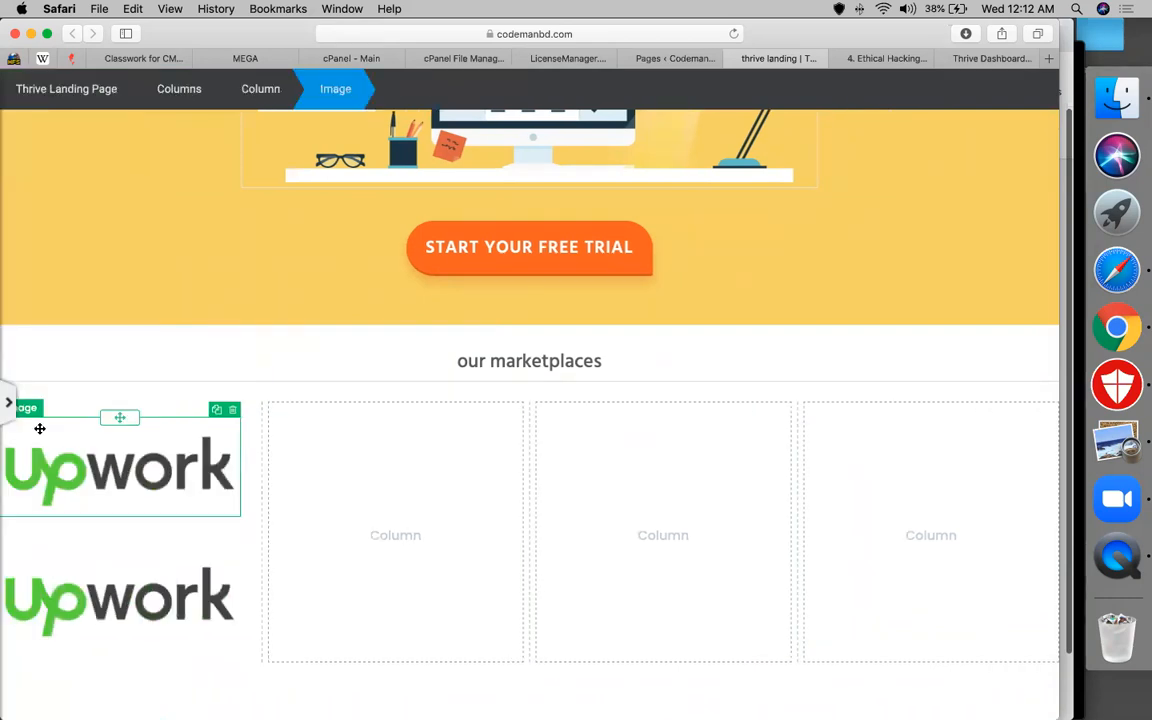
left_click(10, 404)
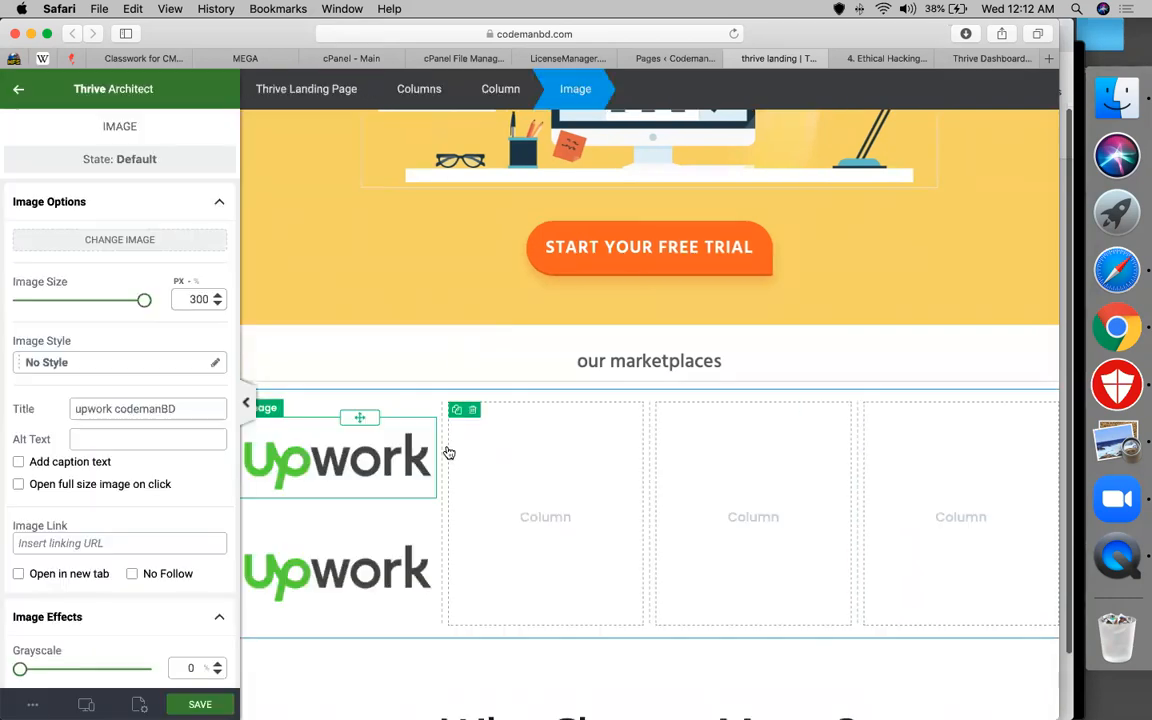
left_click(393, 535)
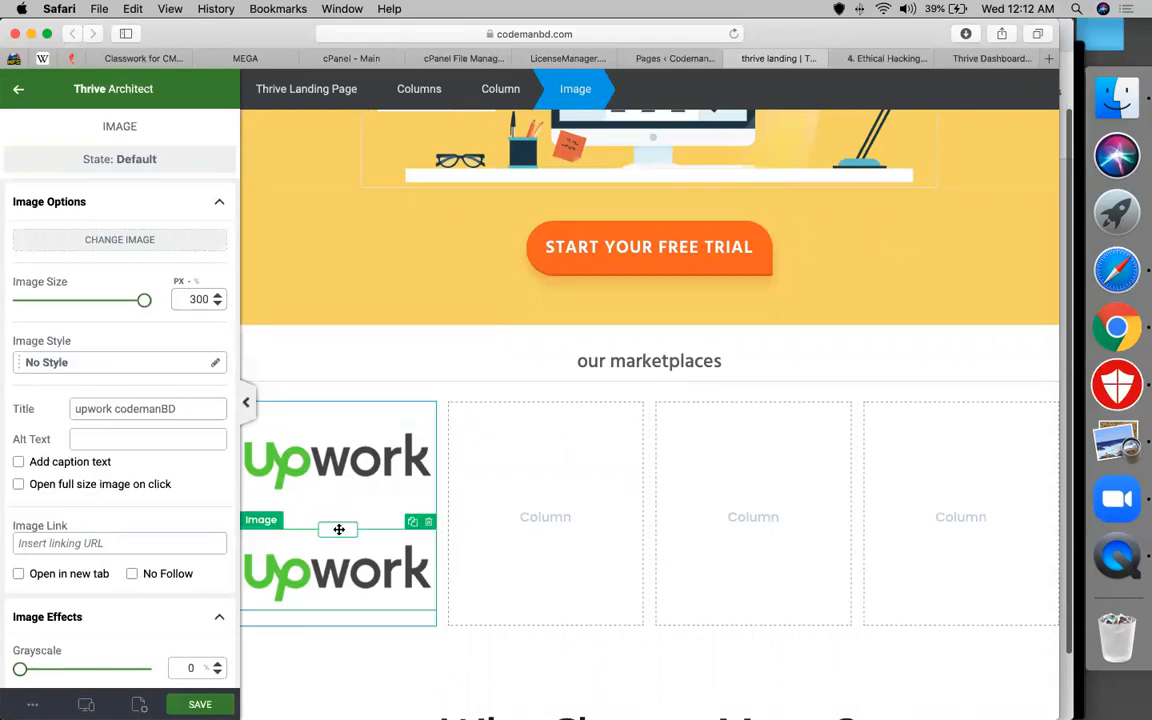
left_click_drag(497, 505, 532, 490)
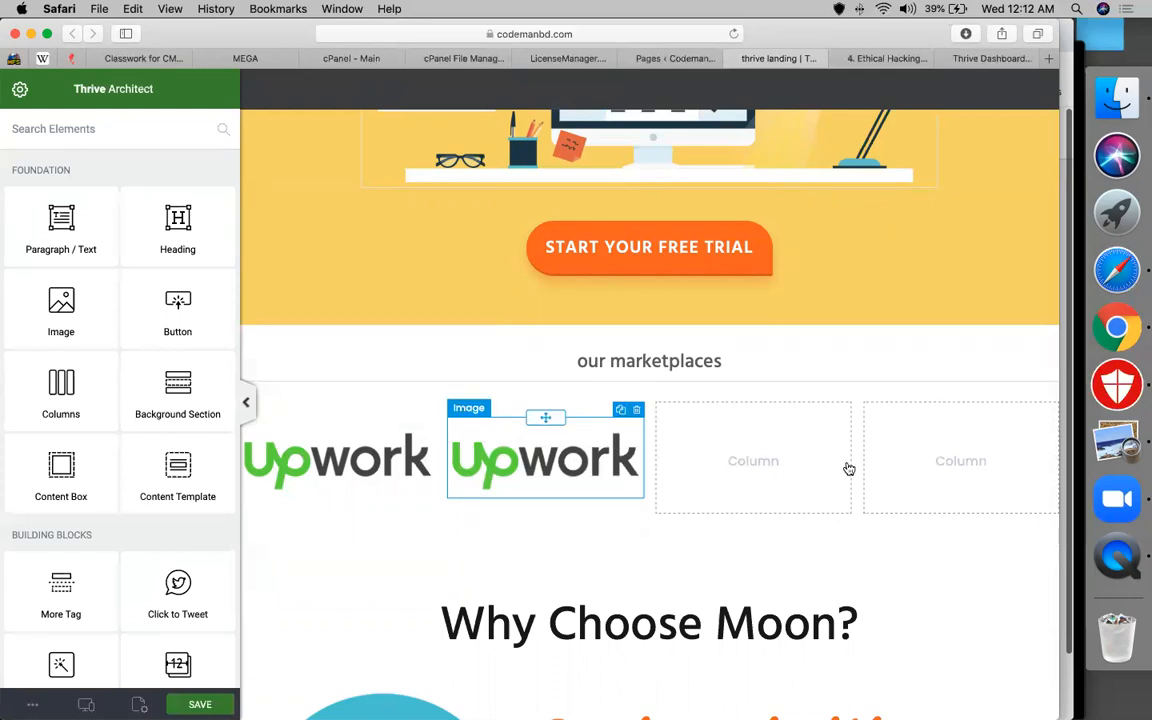
Change the section heading from 'Why Choose Moon?' to 'Why Choose CMBD?'
scroll(606, 457, "down", 3)
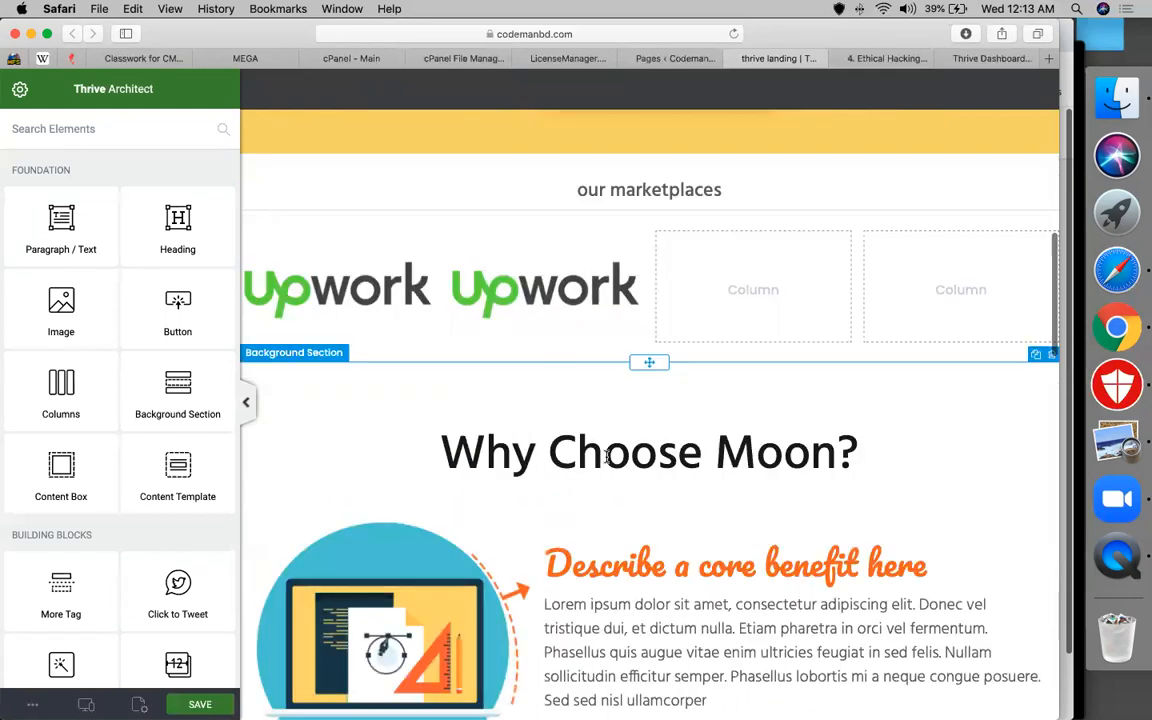
left_click(615, 469)
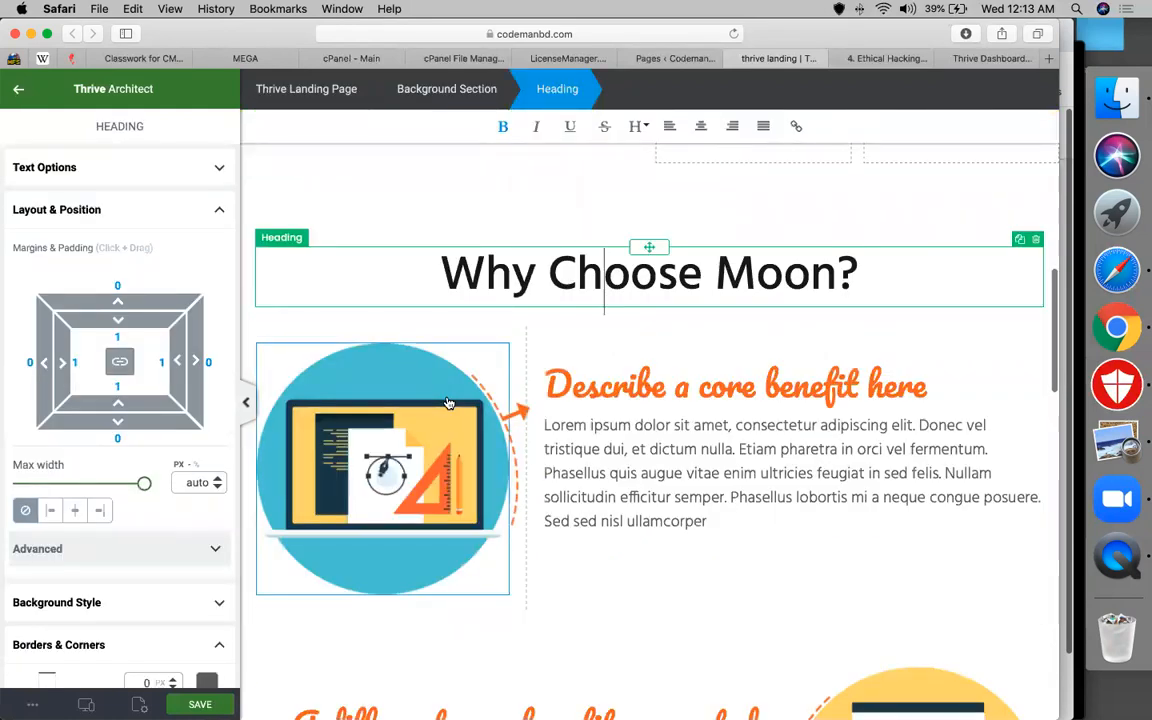
left_click(446, 401)
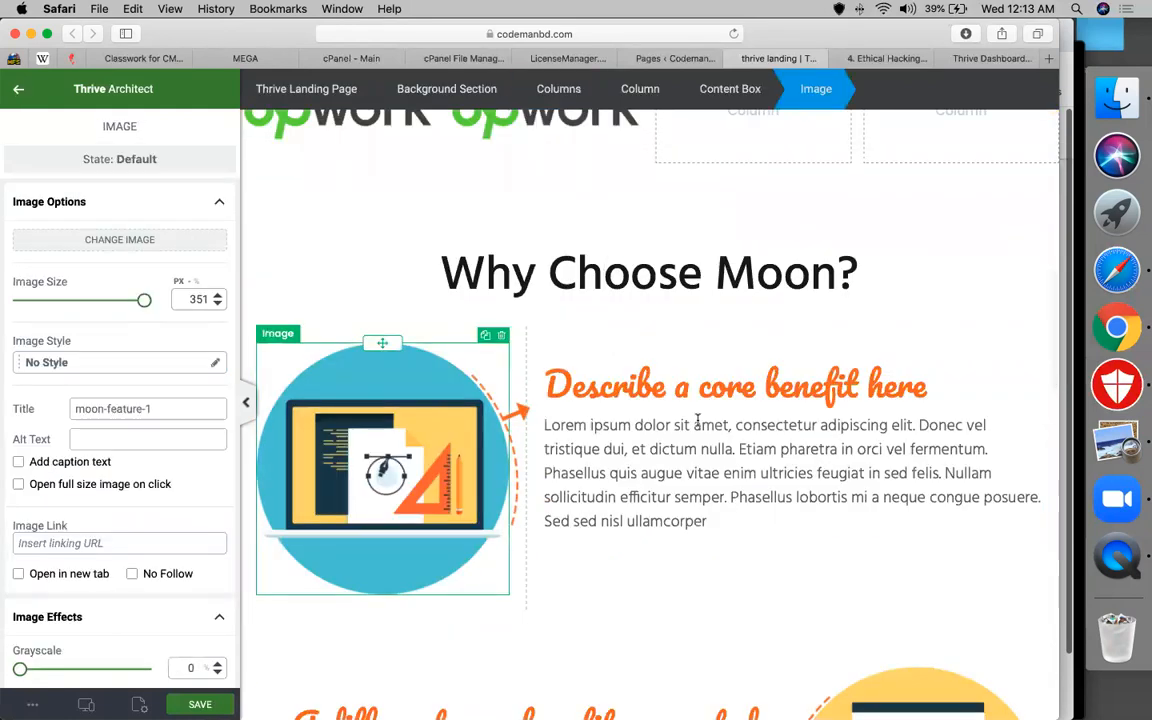
left_click(672, 369)
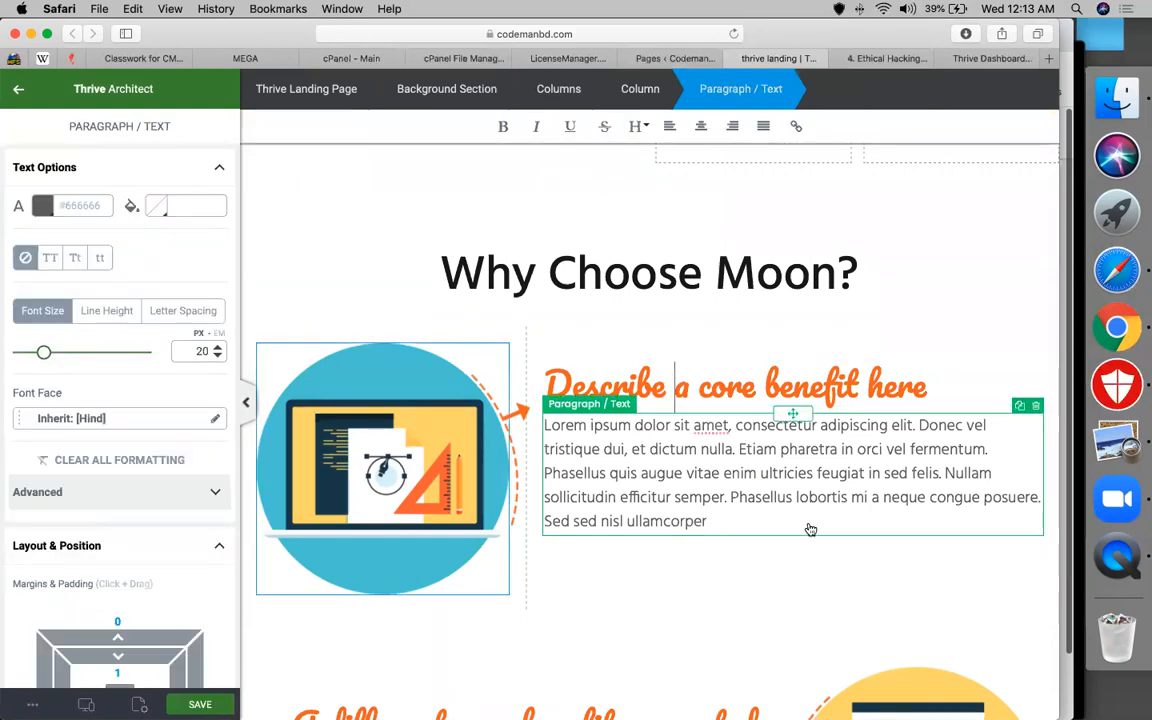
left_click(600, 386)
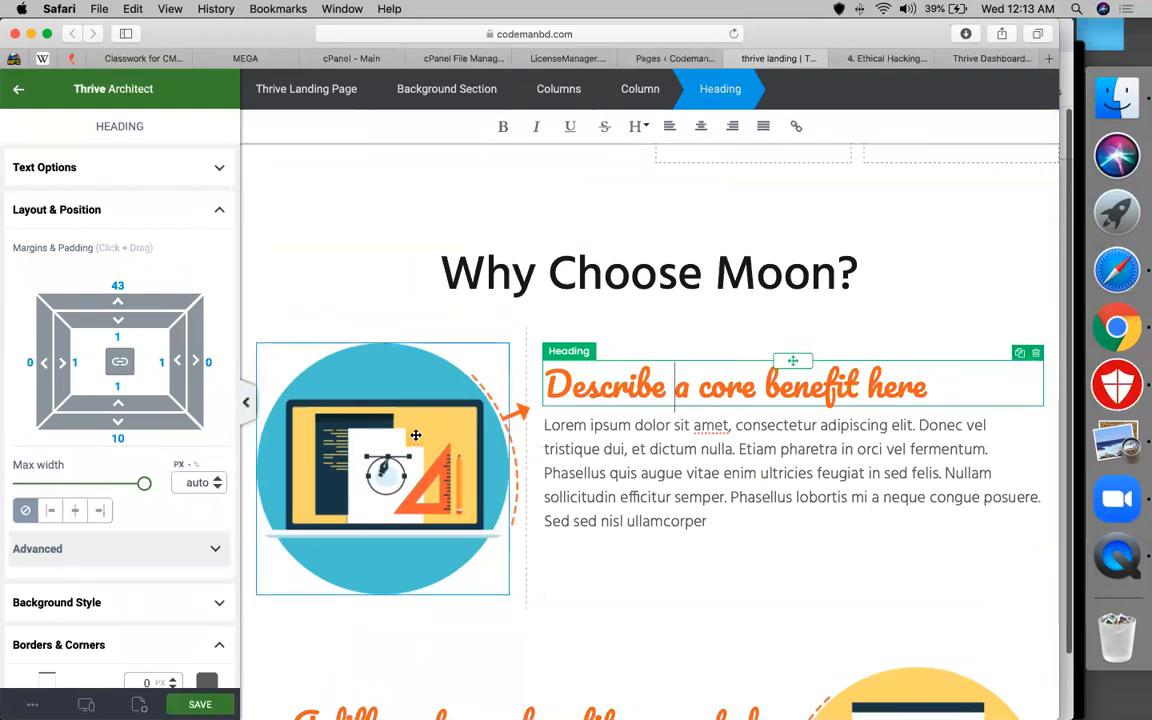
left_click(372, 390)
left_click(675, 383)
left_click(742, 281)
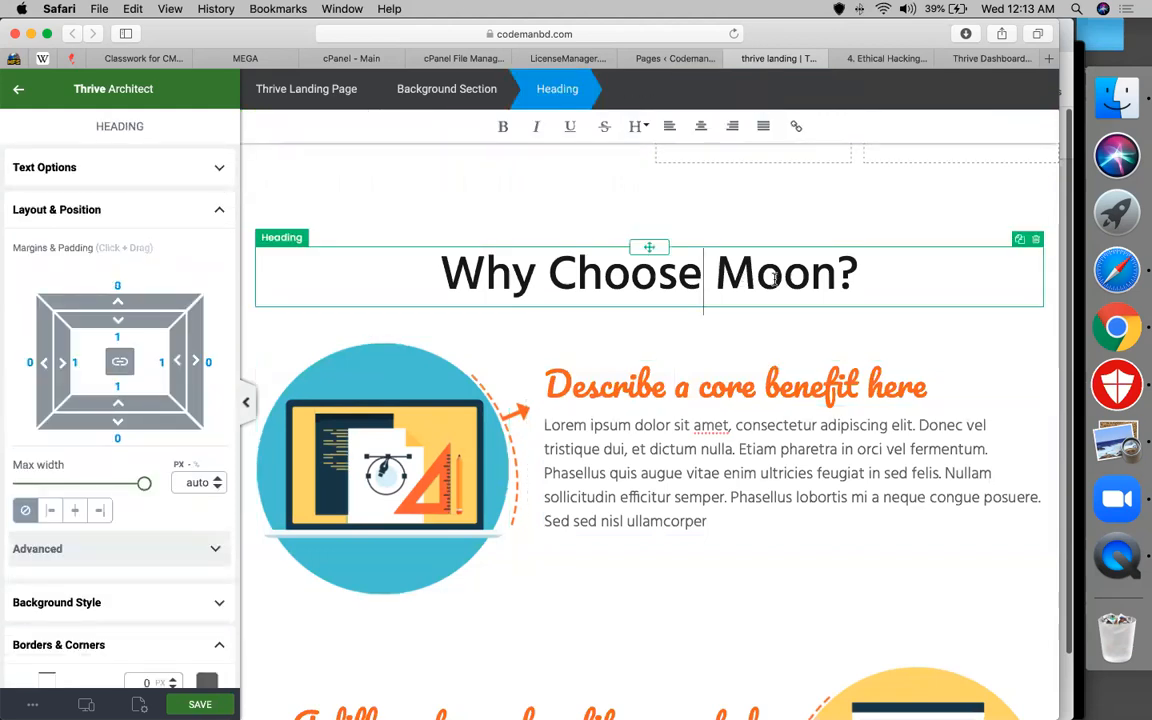
double_click(742, 281)
type("CMBD")
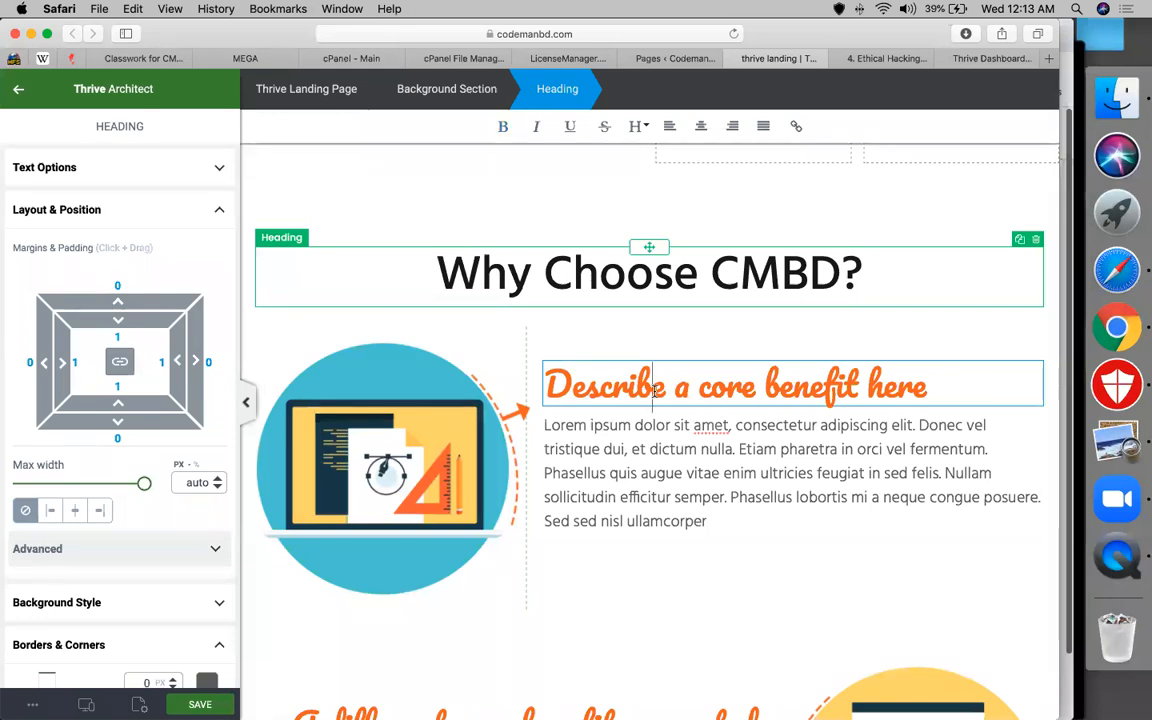
Rename the first two benefit headings to 'Best for freelancing' and 'support included'
triple_click(655, 390)
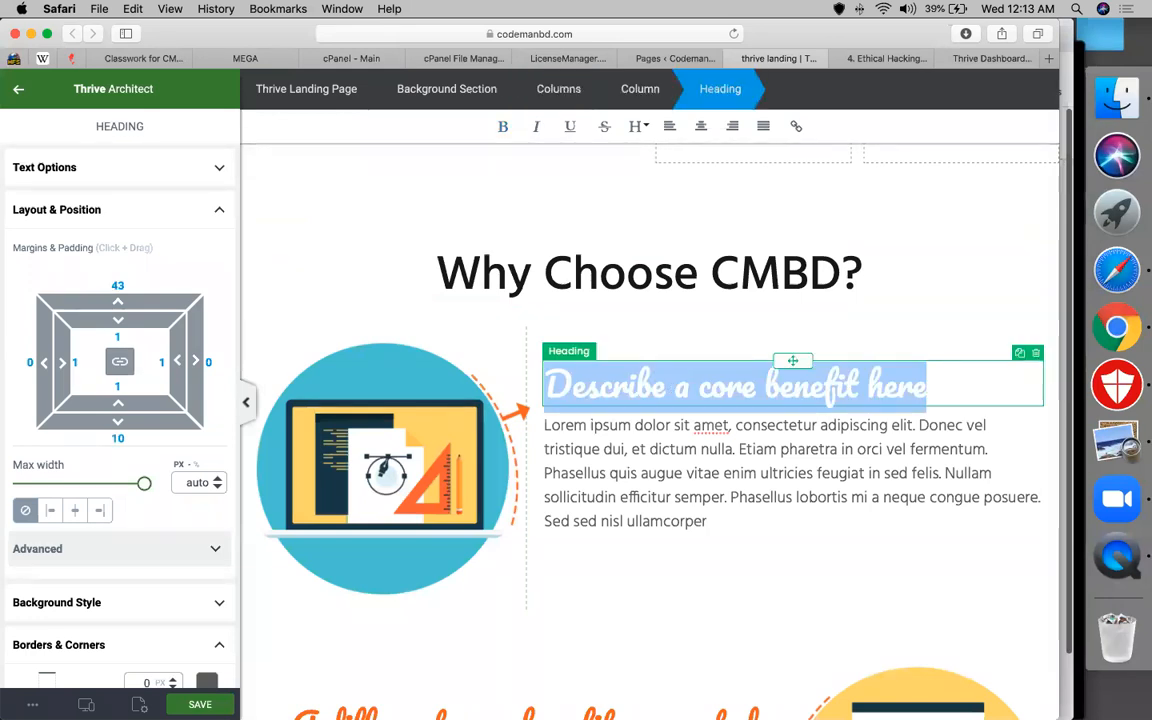
type("Best for fre")
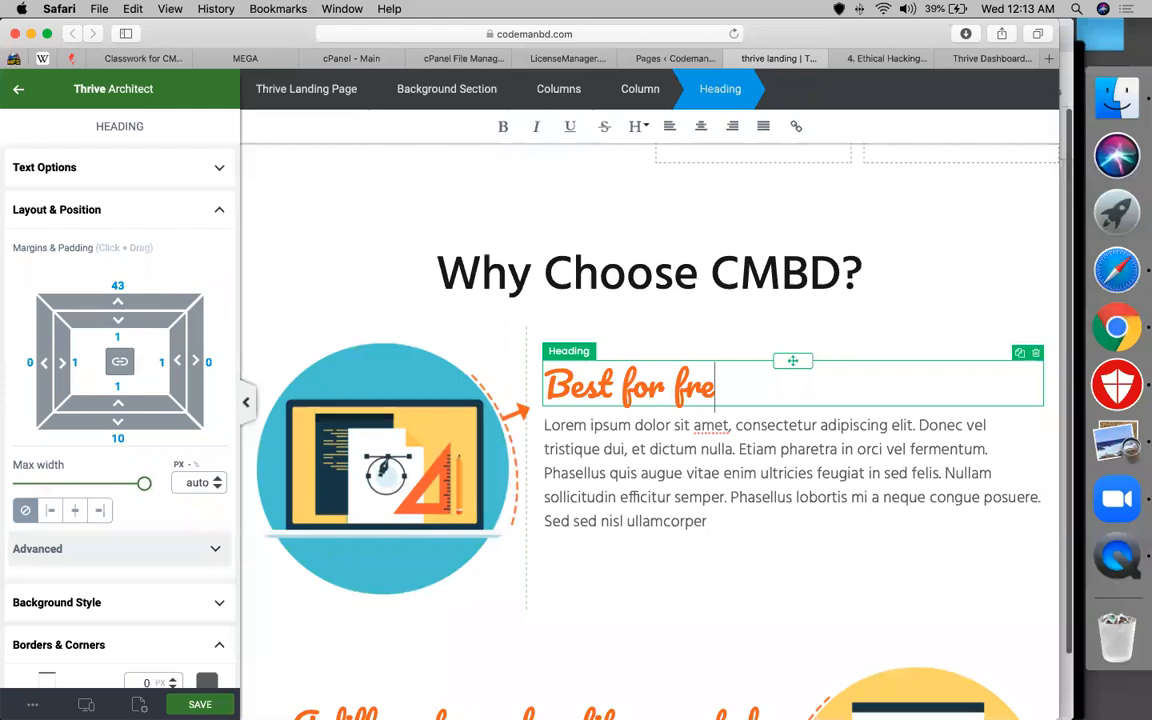
type("elancing")
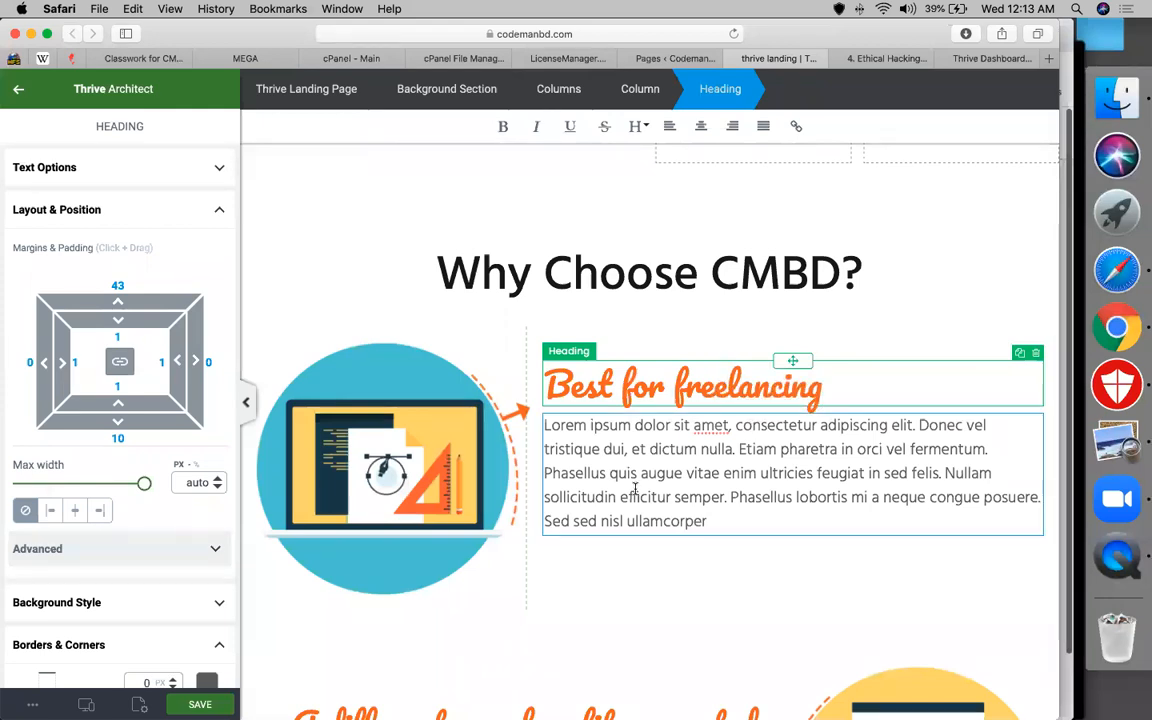
left_click(634, 489)
scroll(793, 500, "down", 5)
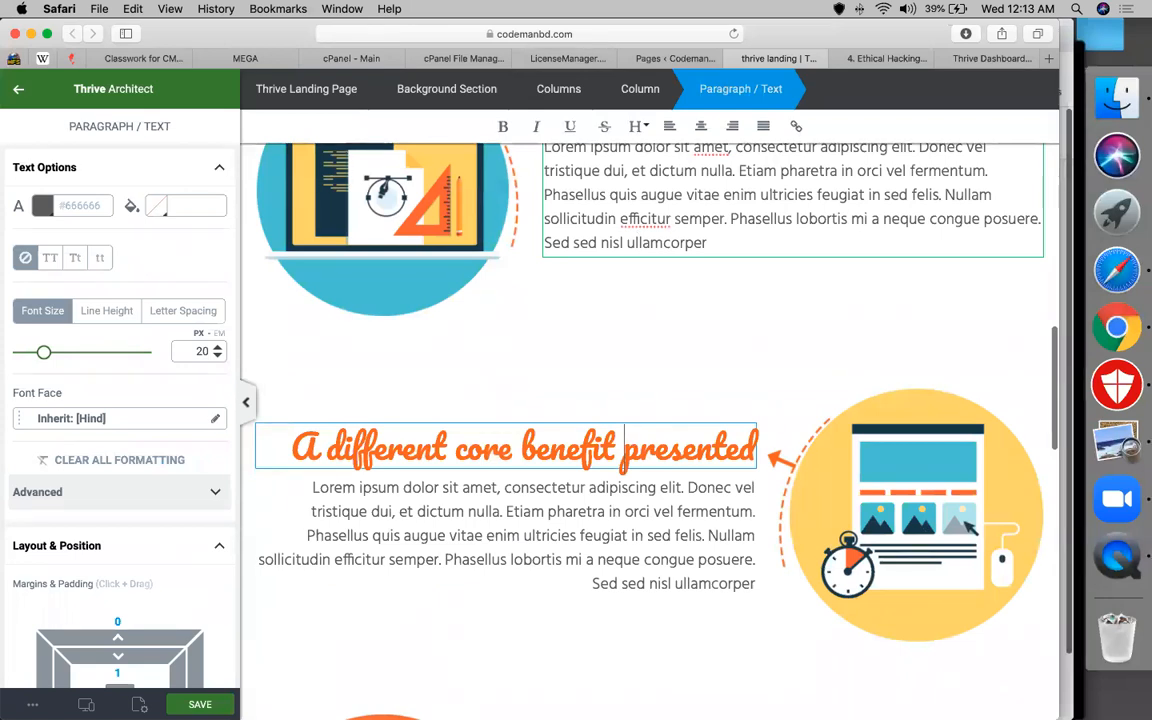
triple_click(630, 437)
key("BackSpace")
type("support included")
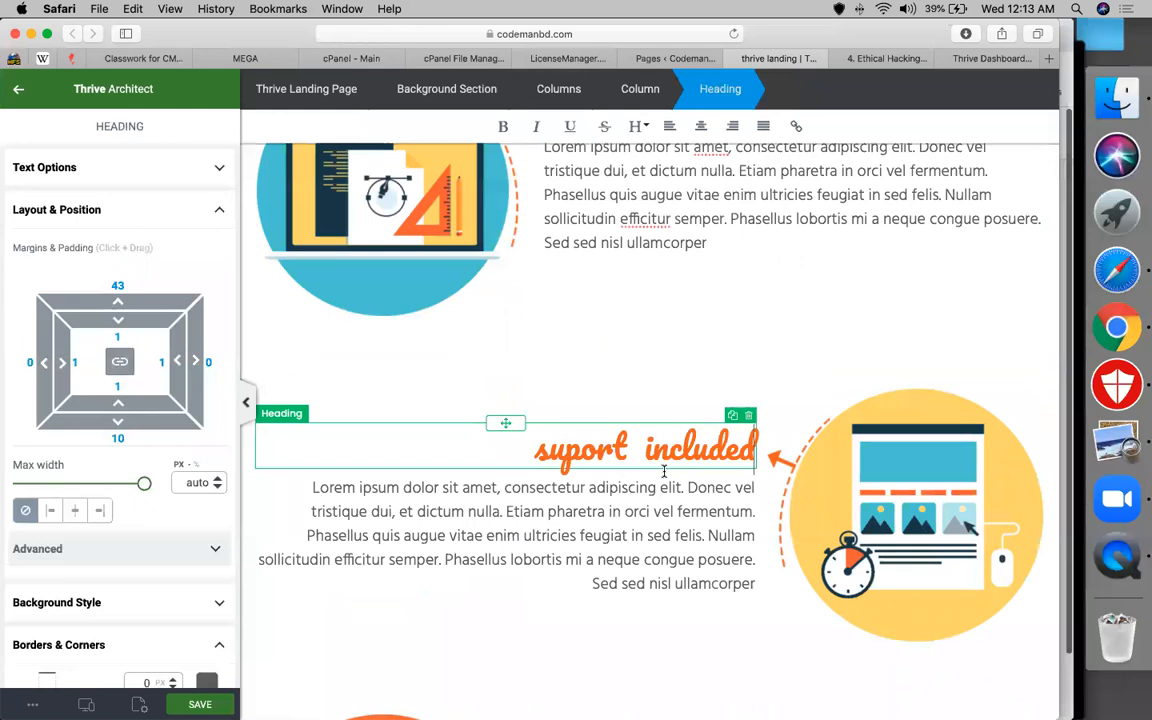
scroll(818, 549, "down", 1)
Select the left testimonial Content Box and expand its Decorations down to Borders & Corners
scroll(818, 549, "down", 5)
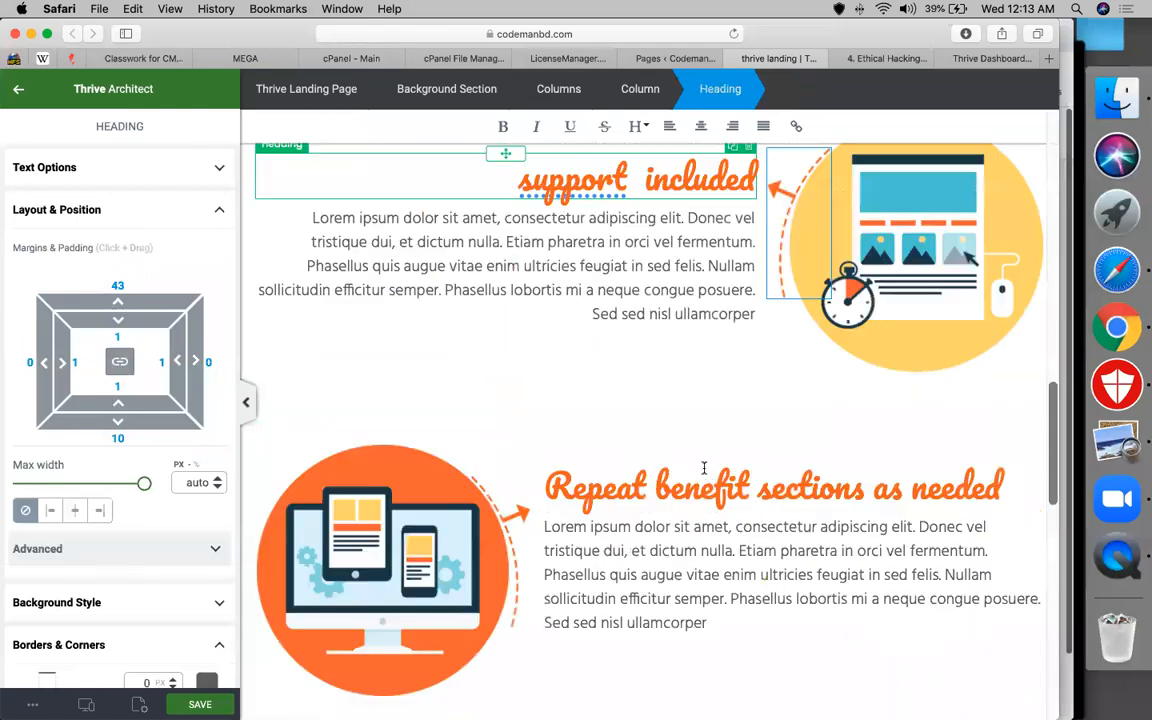
scroll(704, 467, "down", 15)
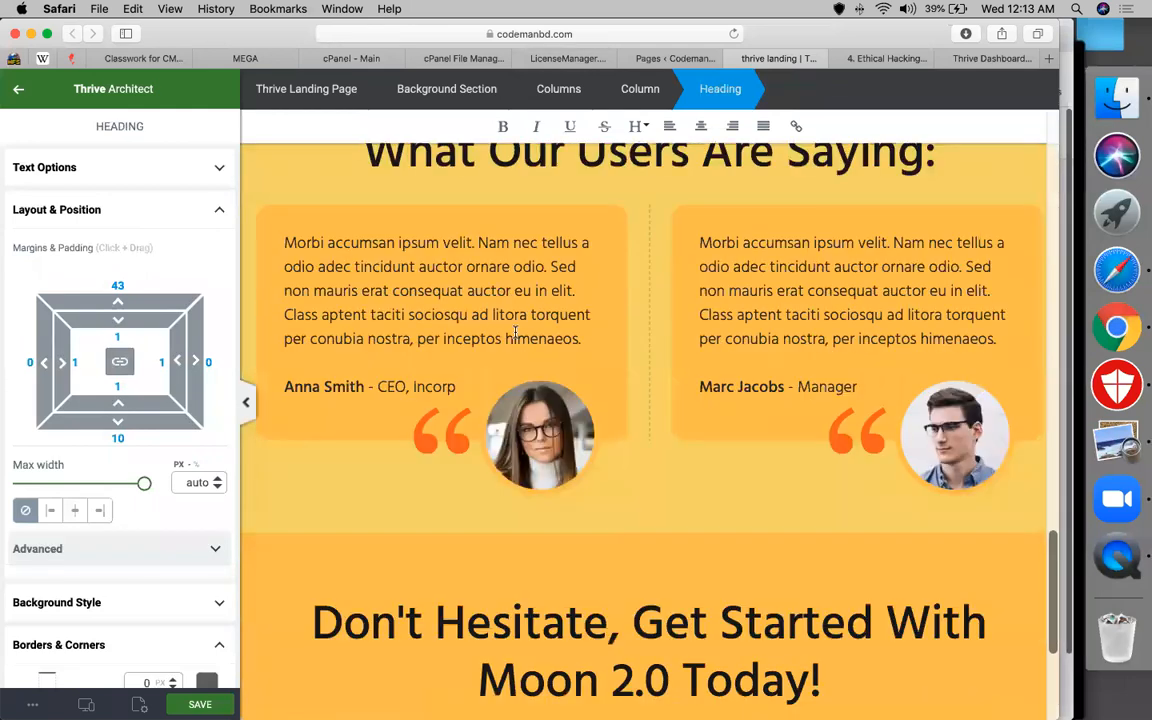
scroll(500, 392, "up", 1)
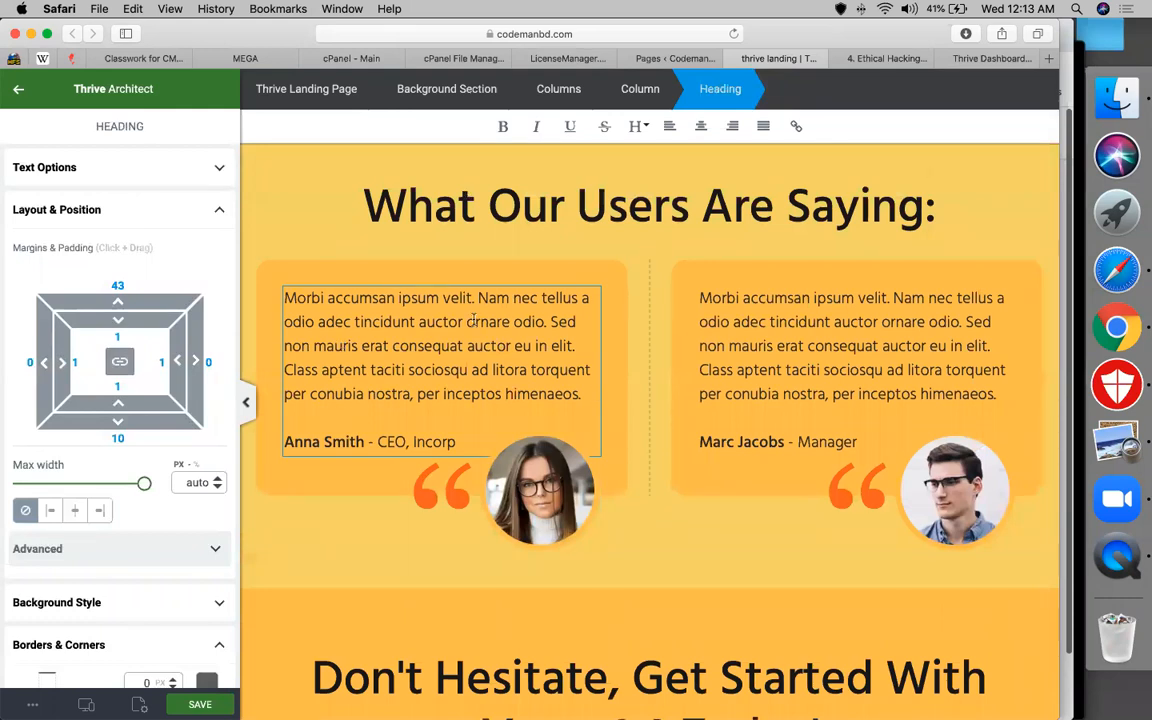
left_click(498, 210)
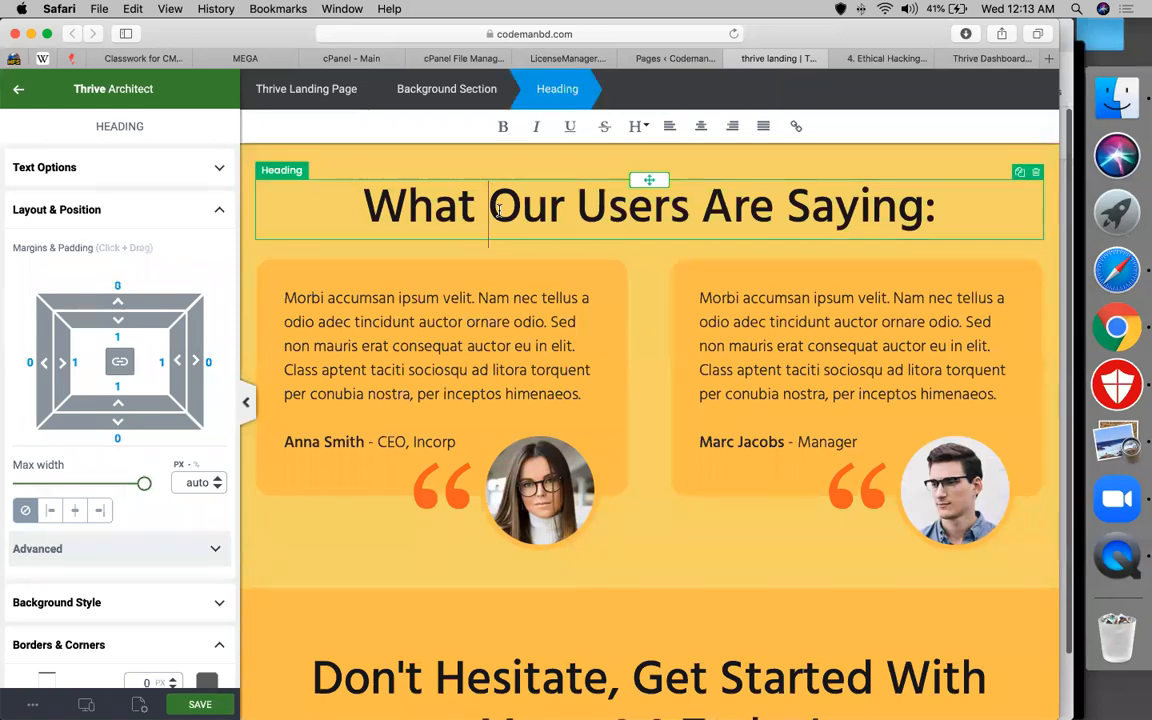
left_click(309, 266)
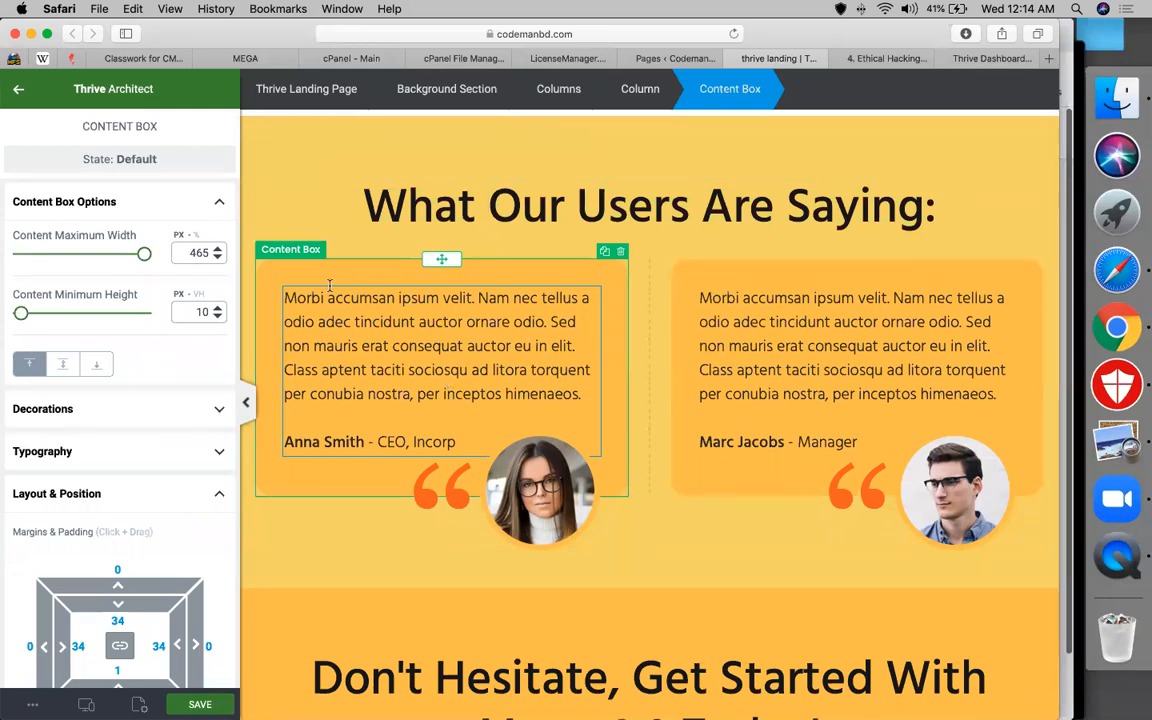
left_click(352, 333)
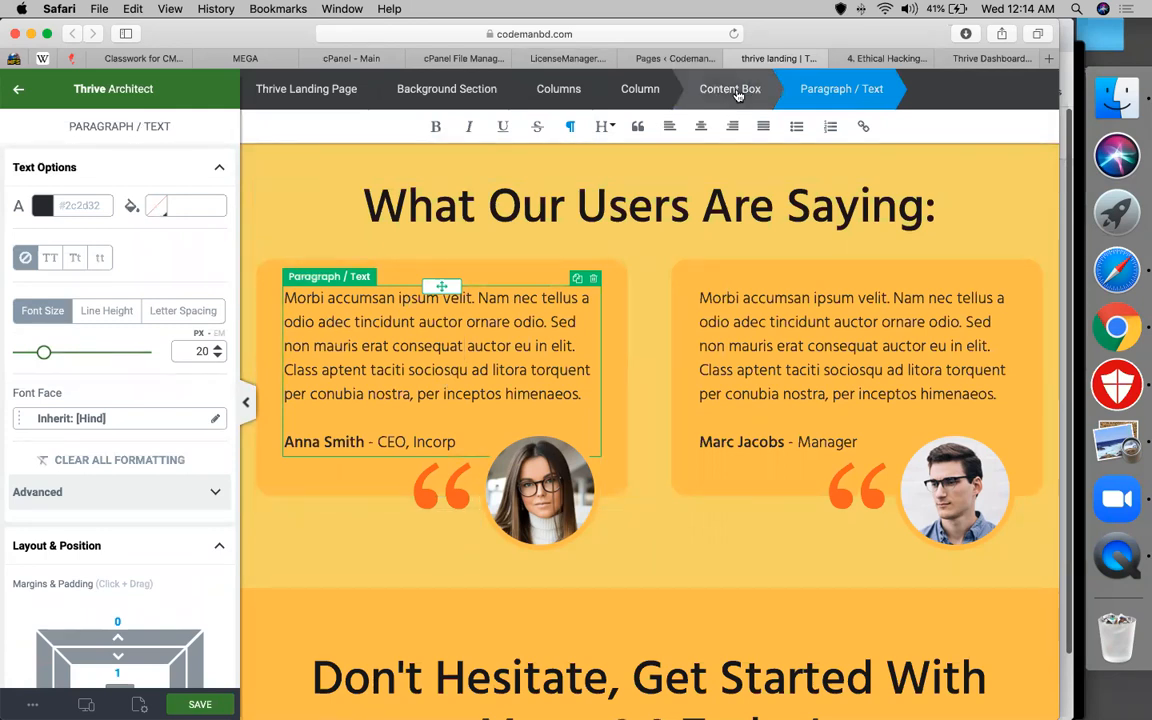
left_click(737, 92)
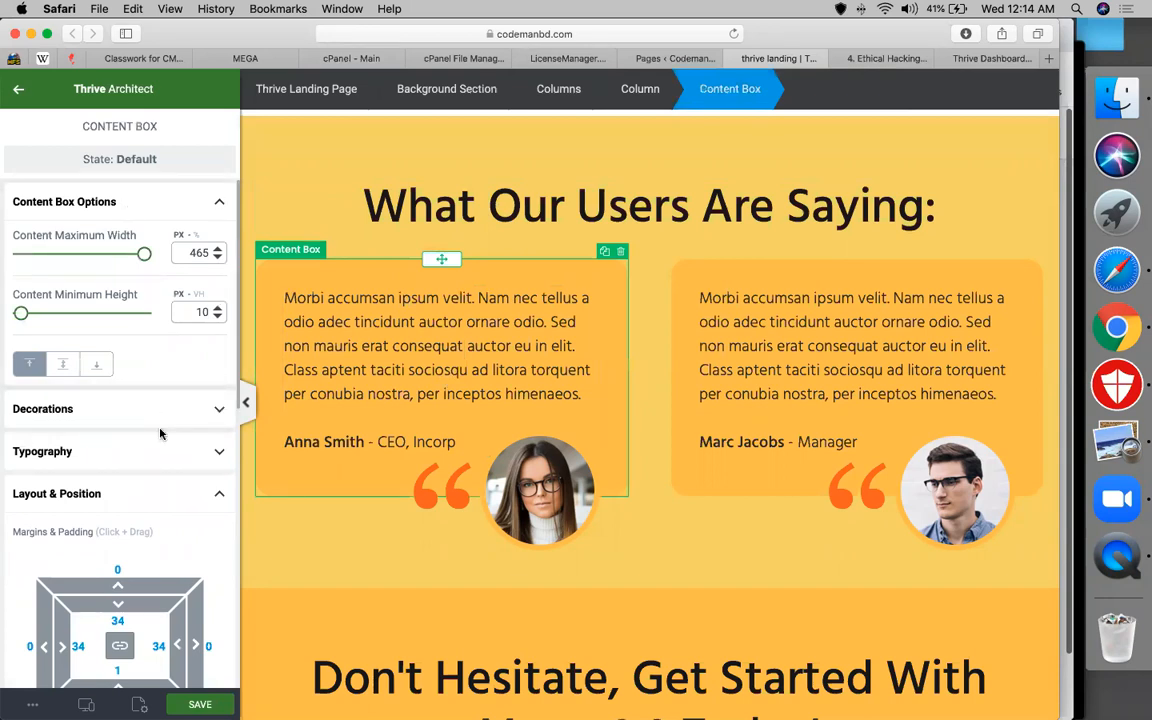
scroll(160, 433, "down", 1)
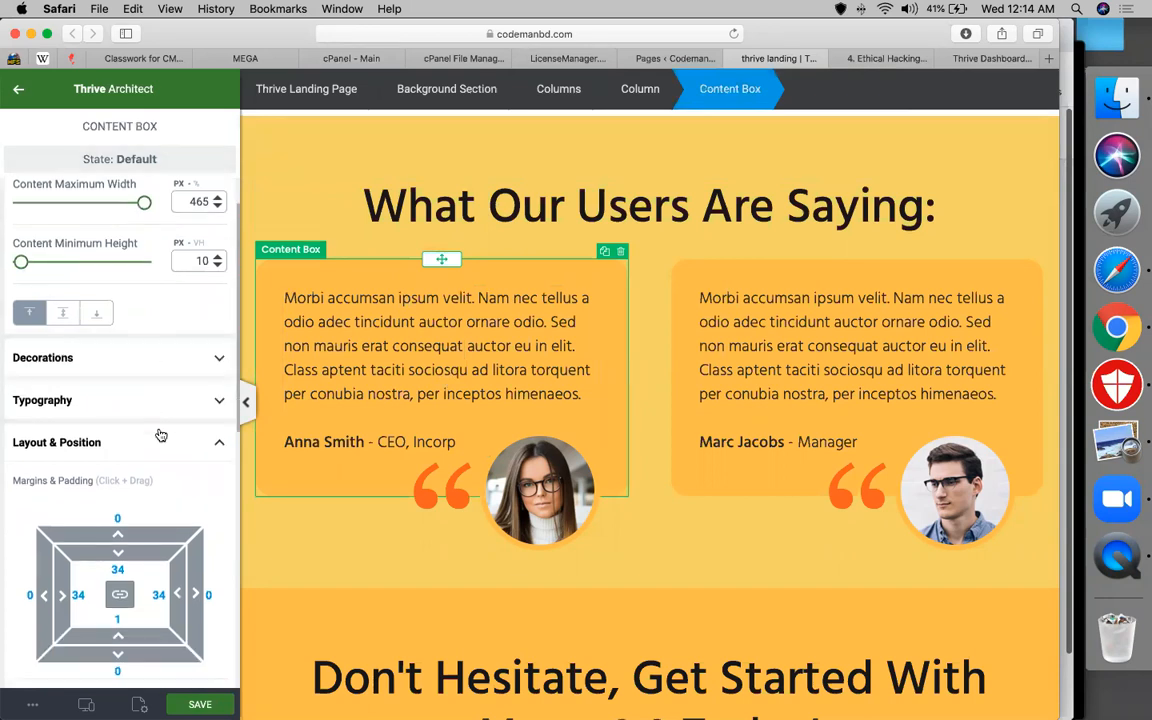
left_click(136, 362)
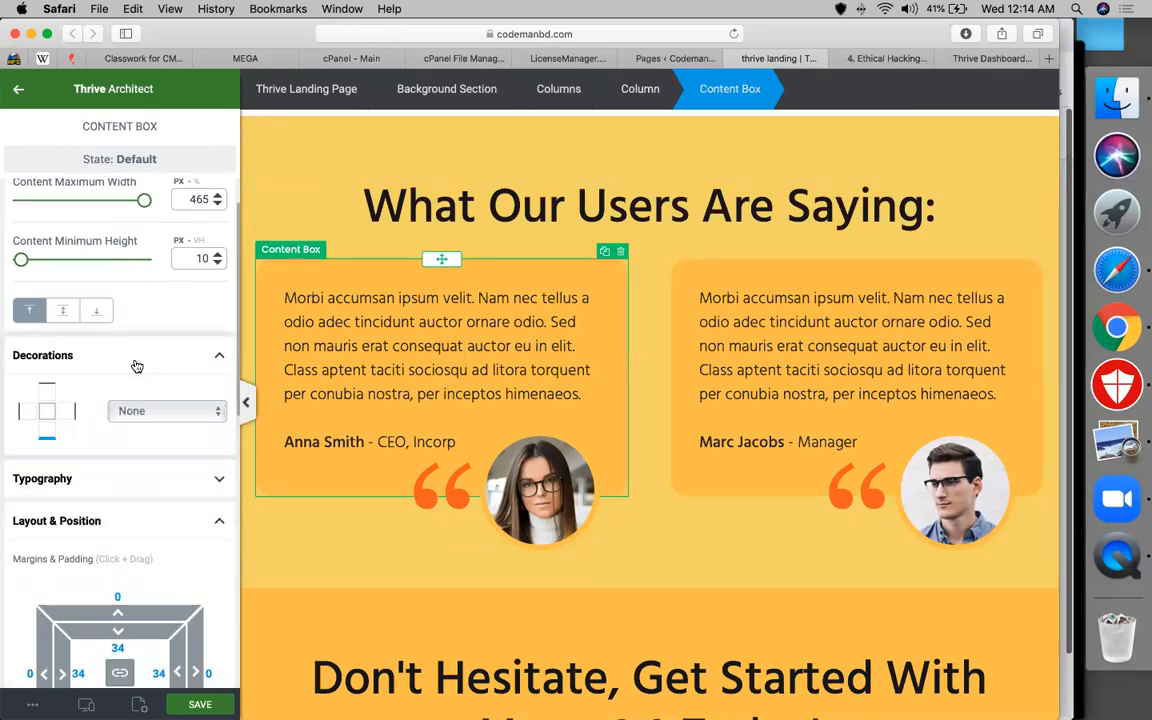
scroll(134, 521, "down", 8)
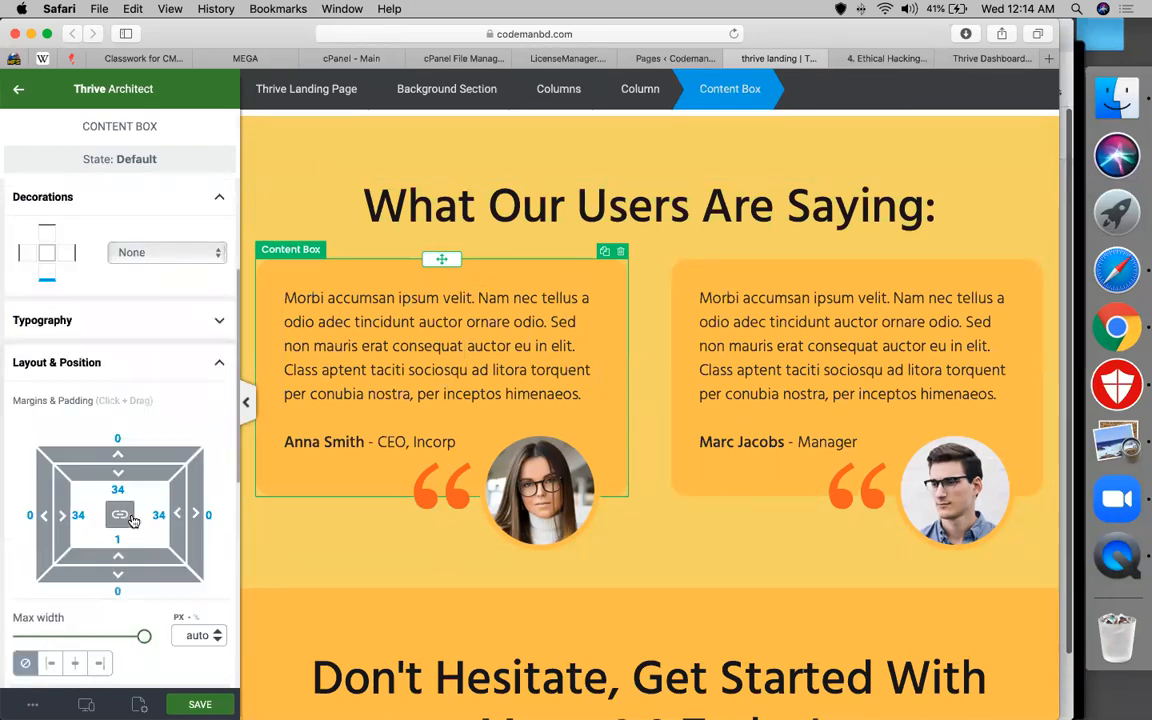
Replace the left testimonial quote with 'best institute' and add an author line with the reviewer's name and CMBD
double_click(385, 350)
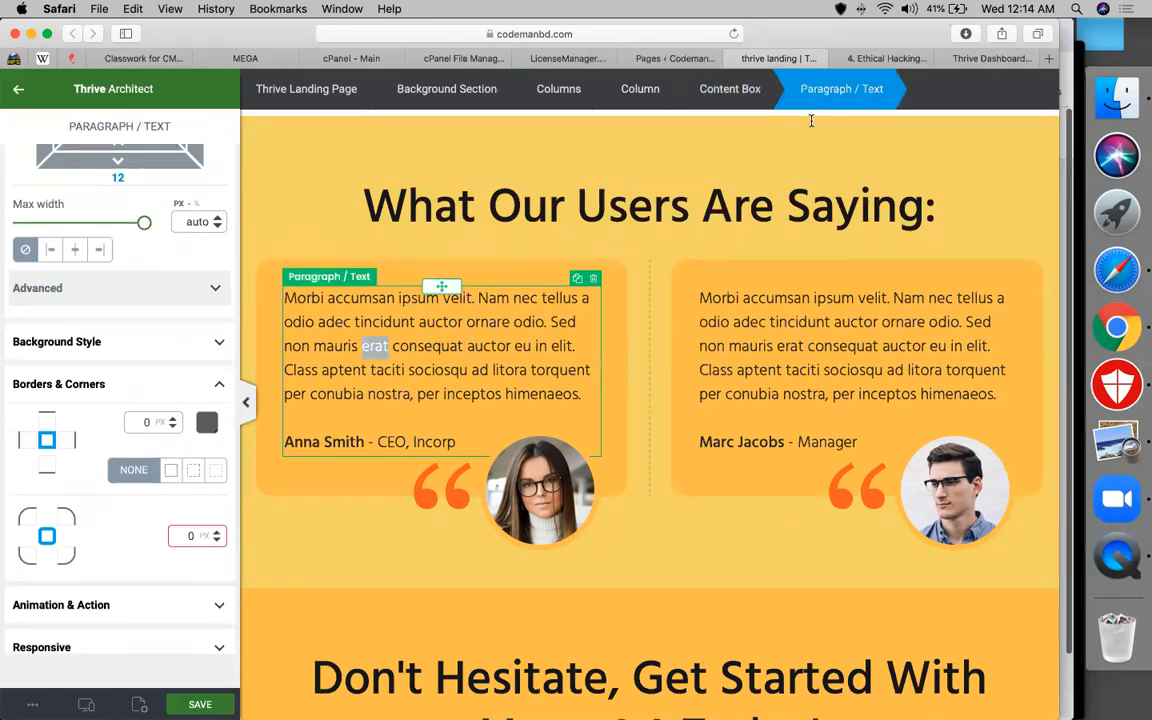
left_click(447, 343)
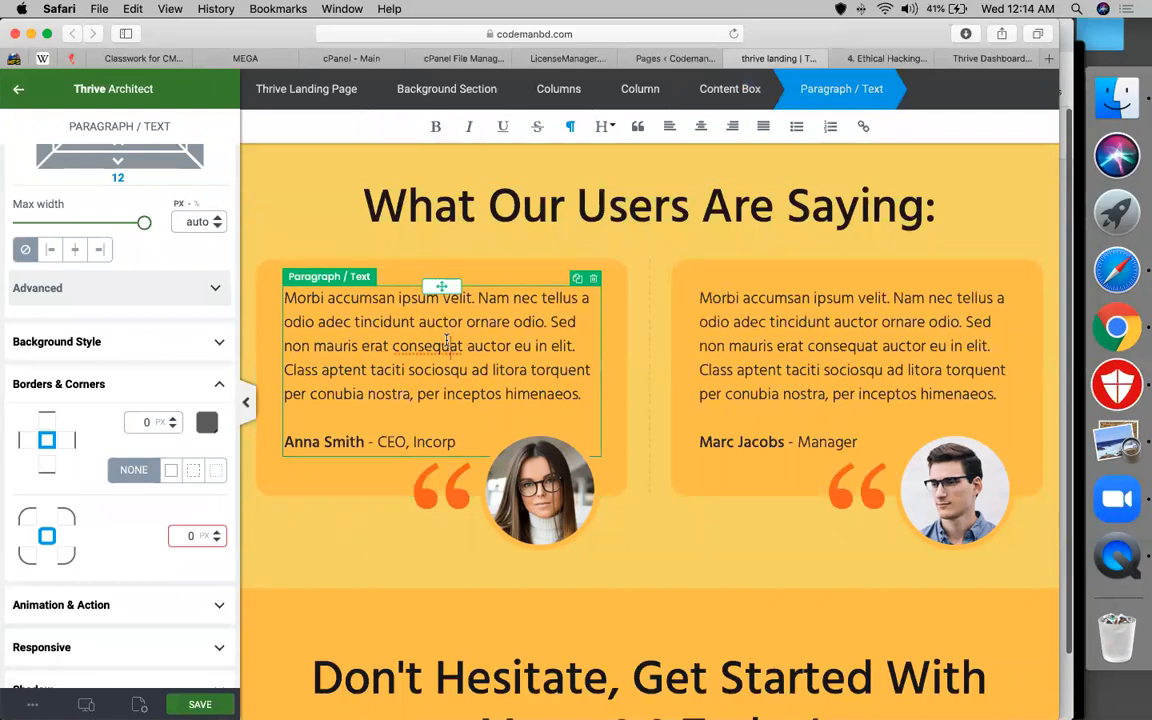
key("super+a")
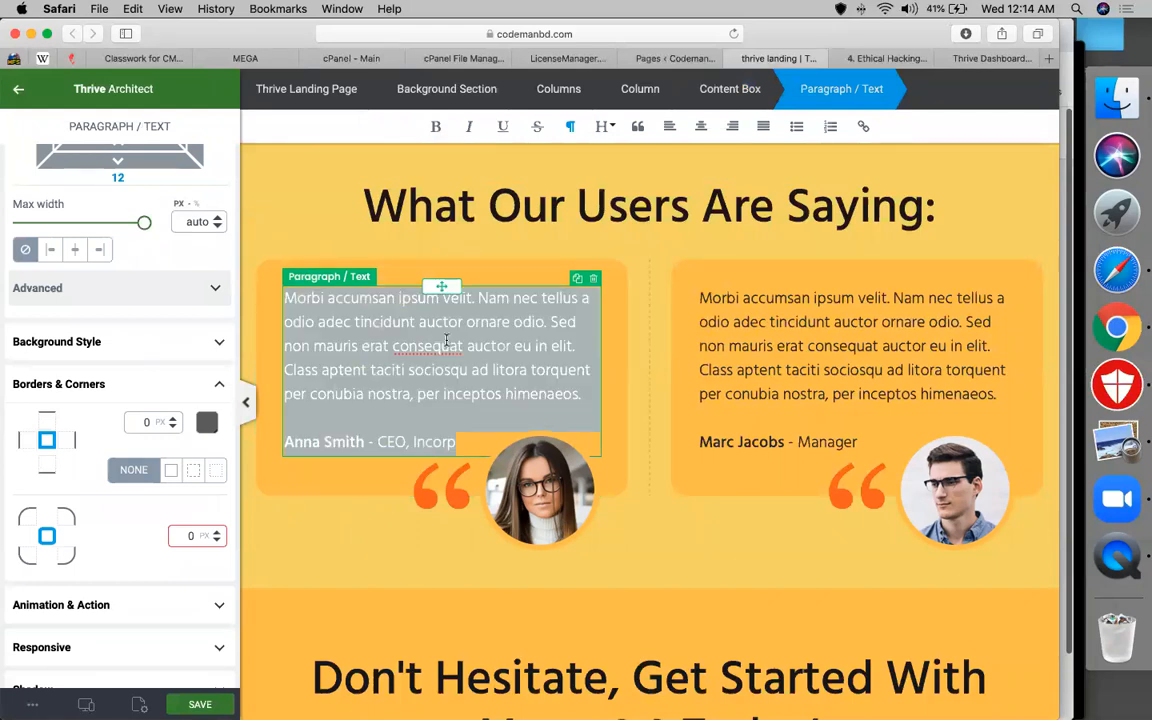
type("best institut")
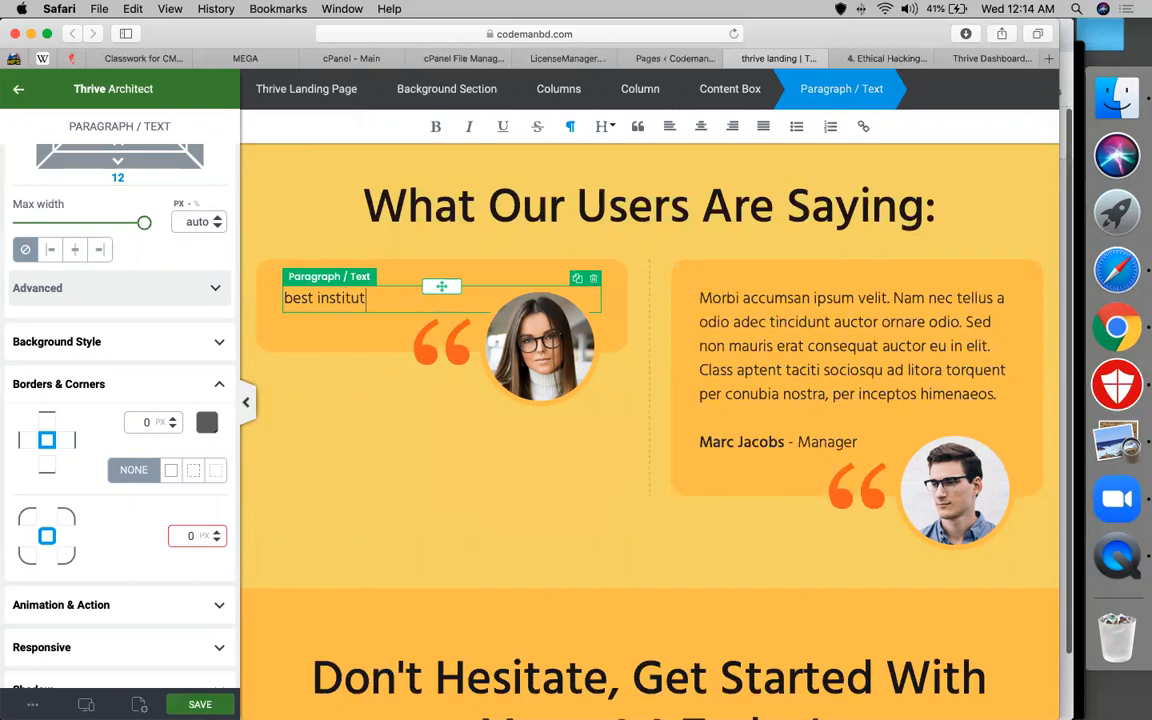
type("e")
key("Return")
key("Return")
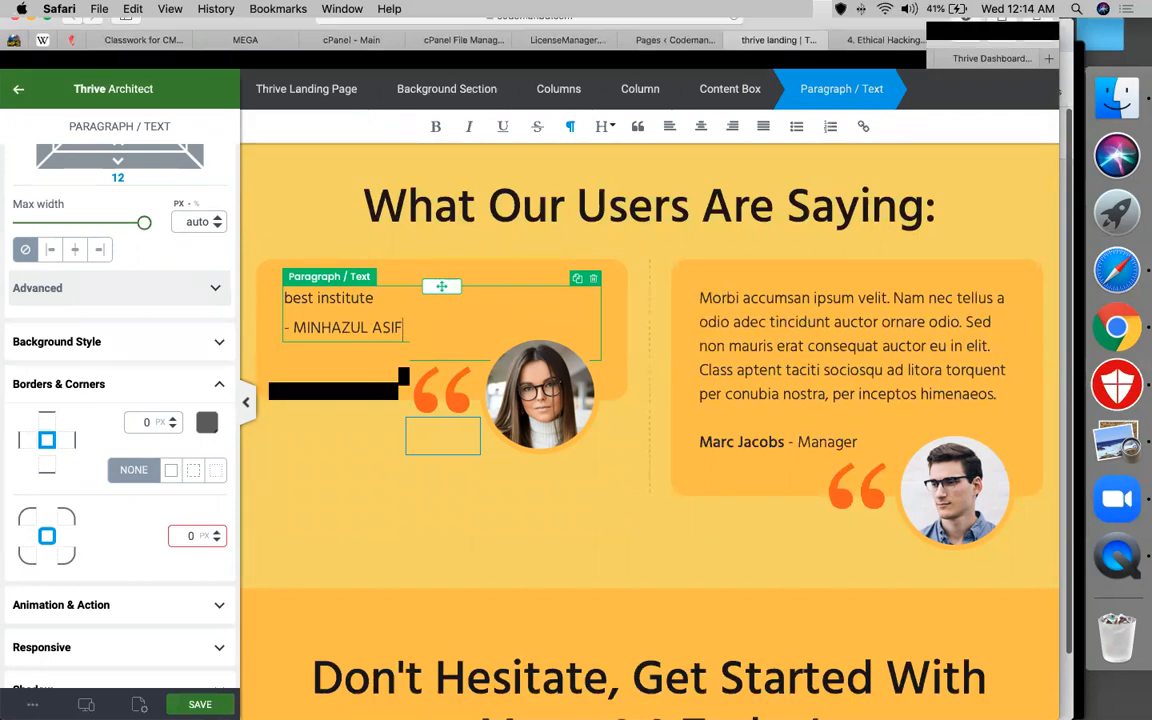
type("(CMBD)")
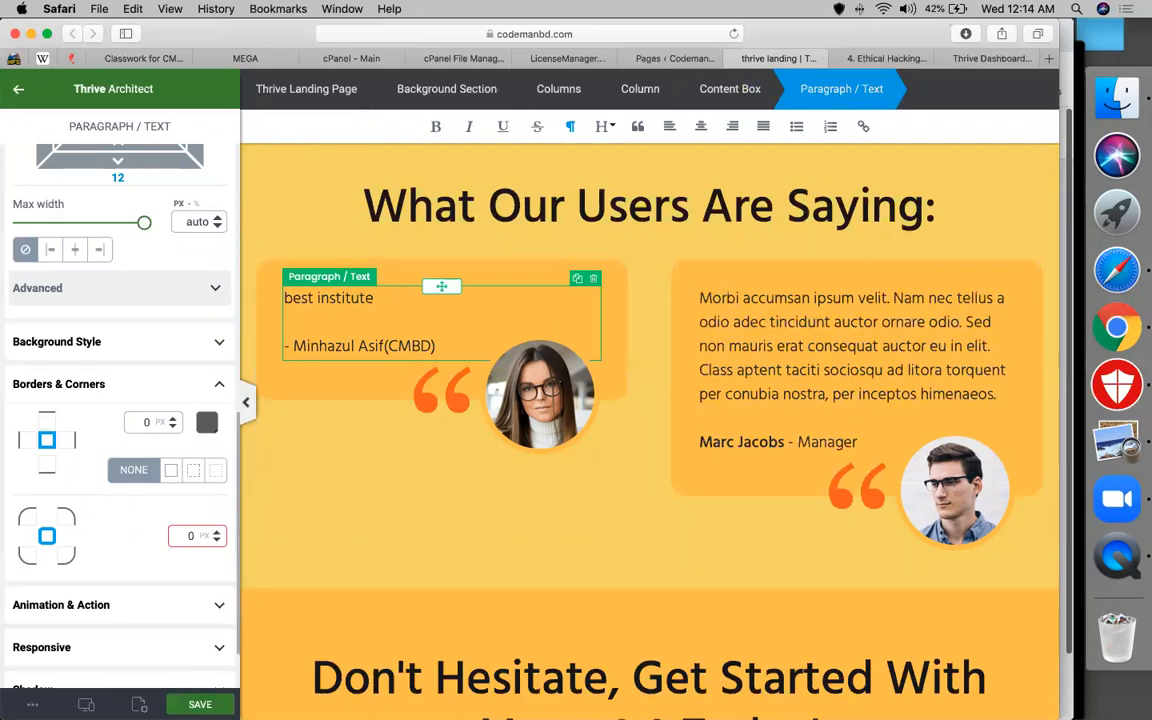
Open Template Setup in Page Setup and scroll through the landing page to review it
left_click(139, 704)
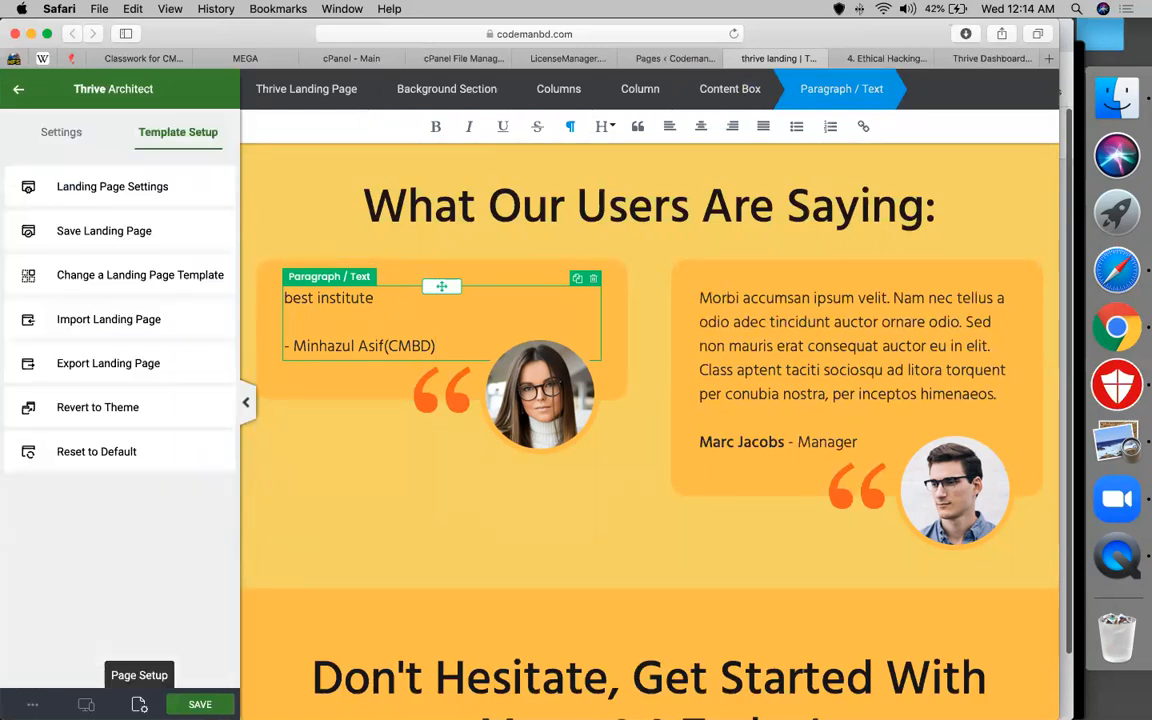
left_click(86, 704)
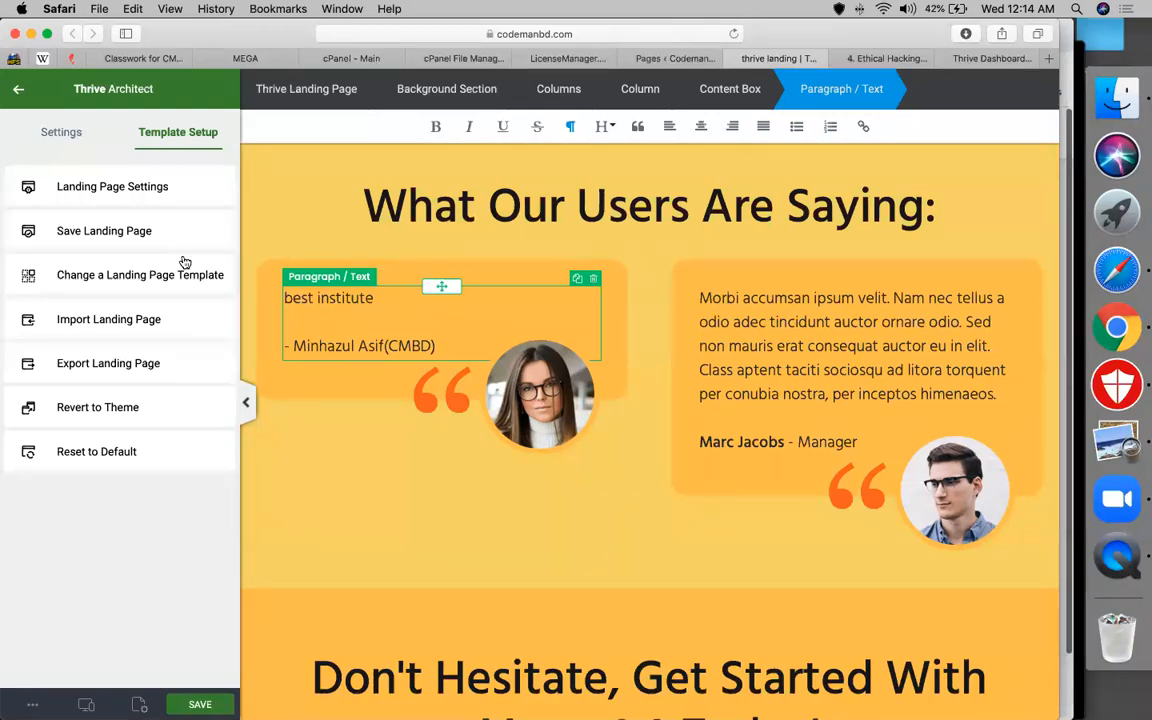
scroll(674, 496, "down", 5)
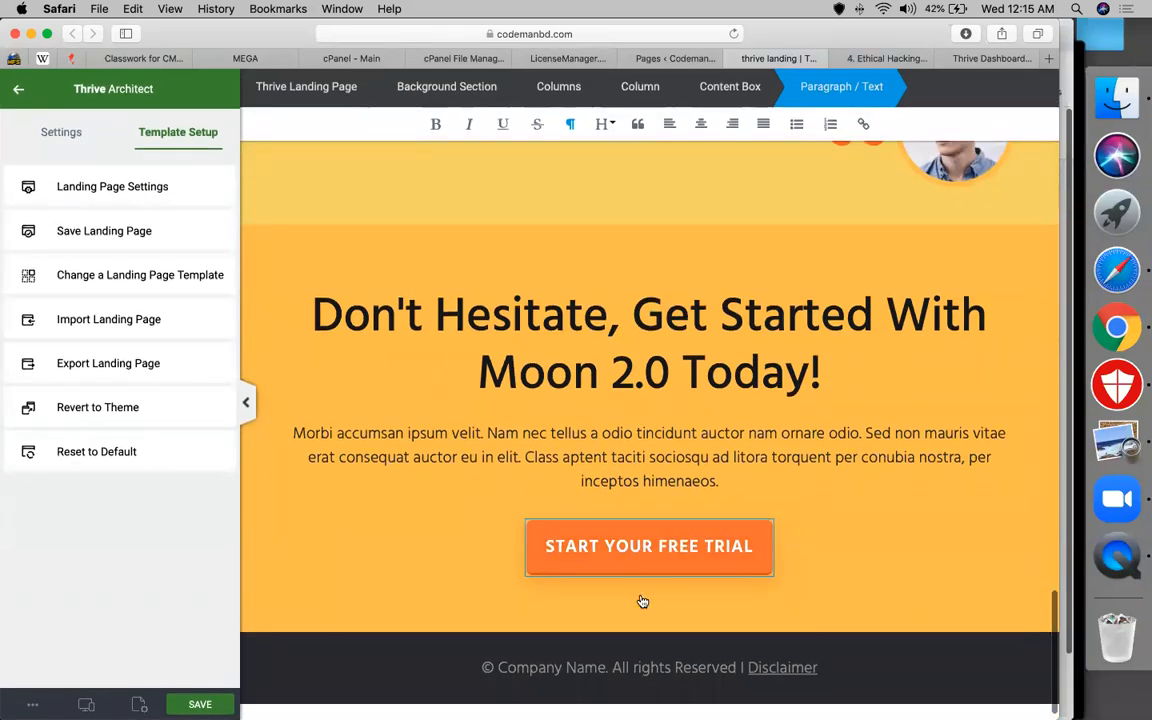
scroll(611, 432, "up", 20)
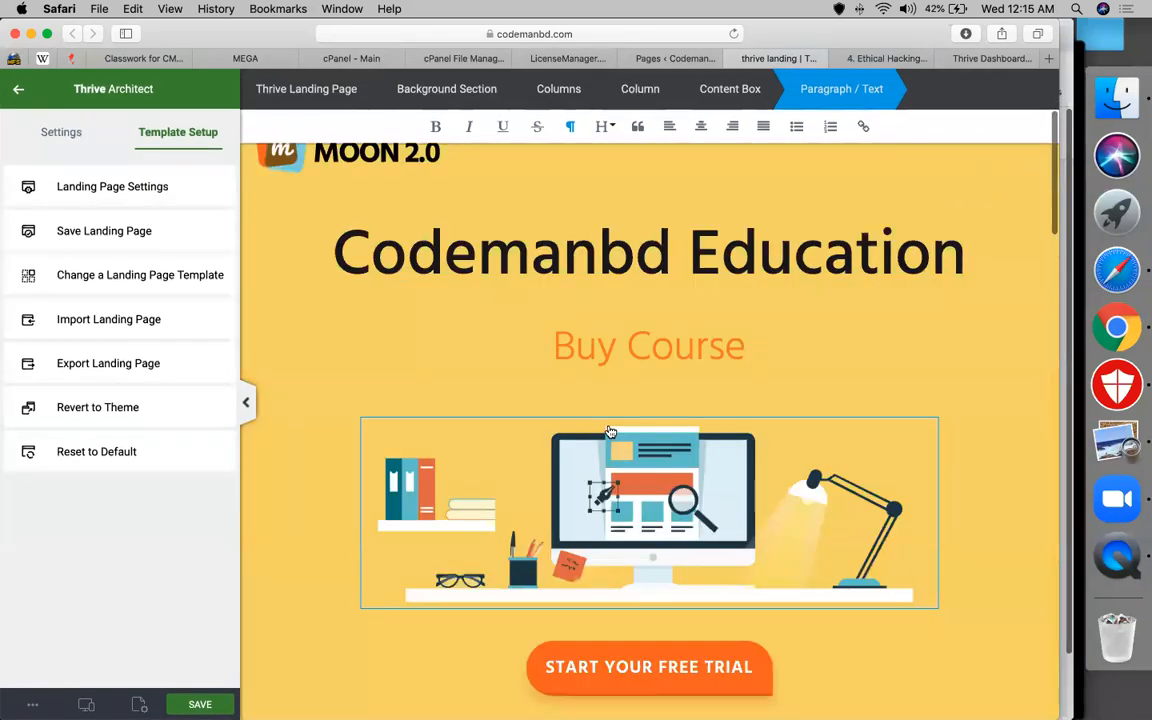
scroll(611, 432, "down", 5)
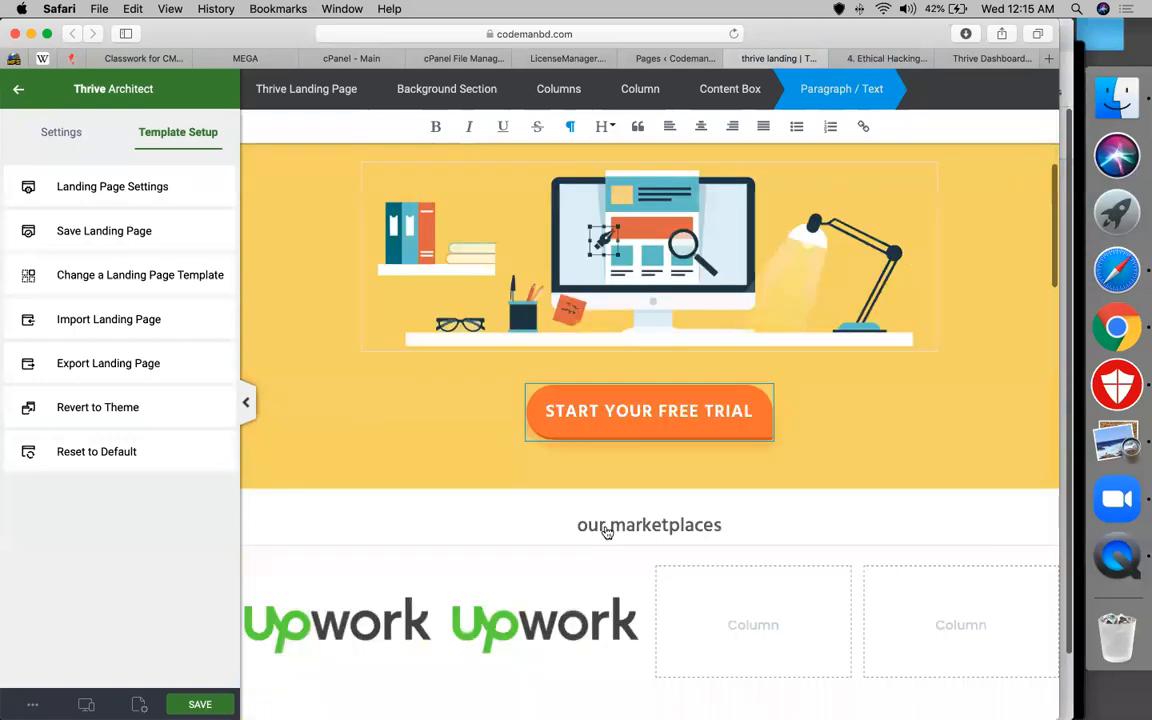
scroll(606, 532, "down", 10)
Select the testimonials section background to show its width and height settings
left_click(603, 532)
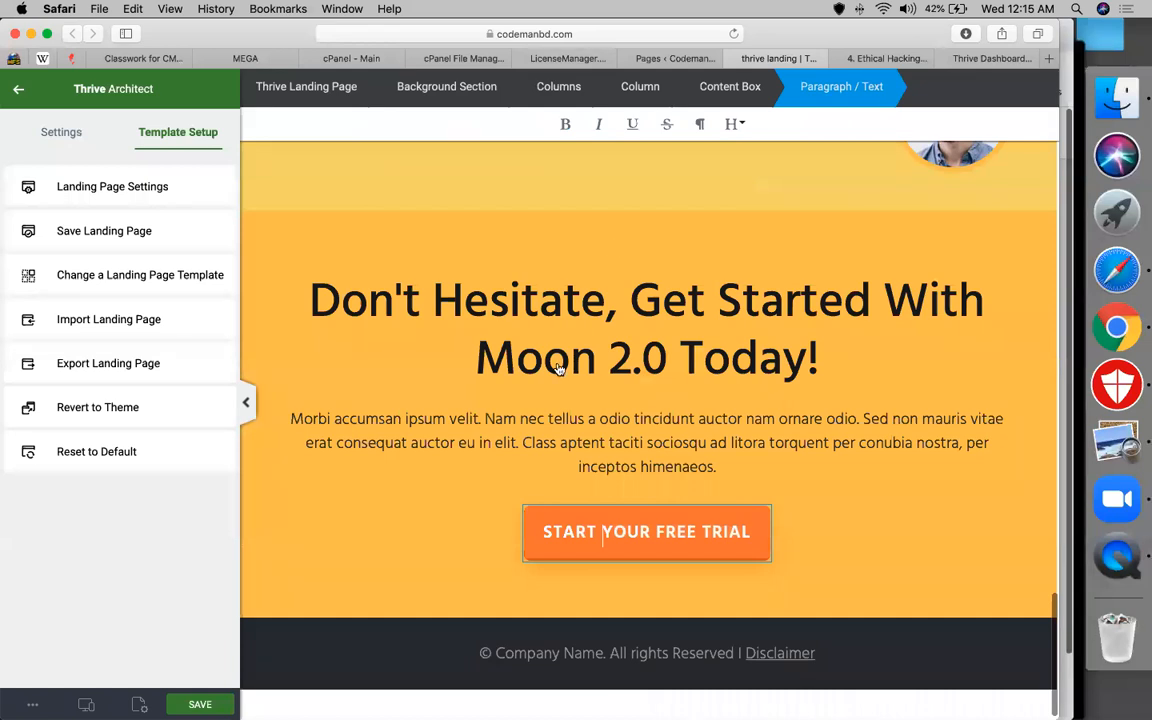
left_click(709, 534)
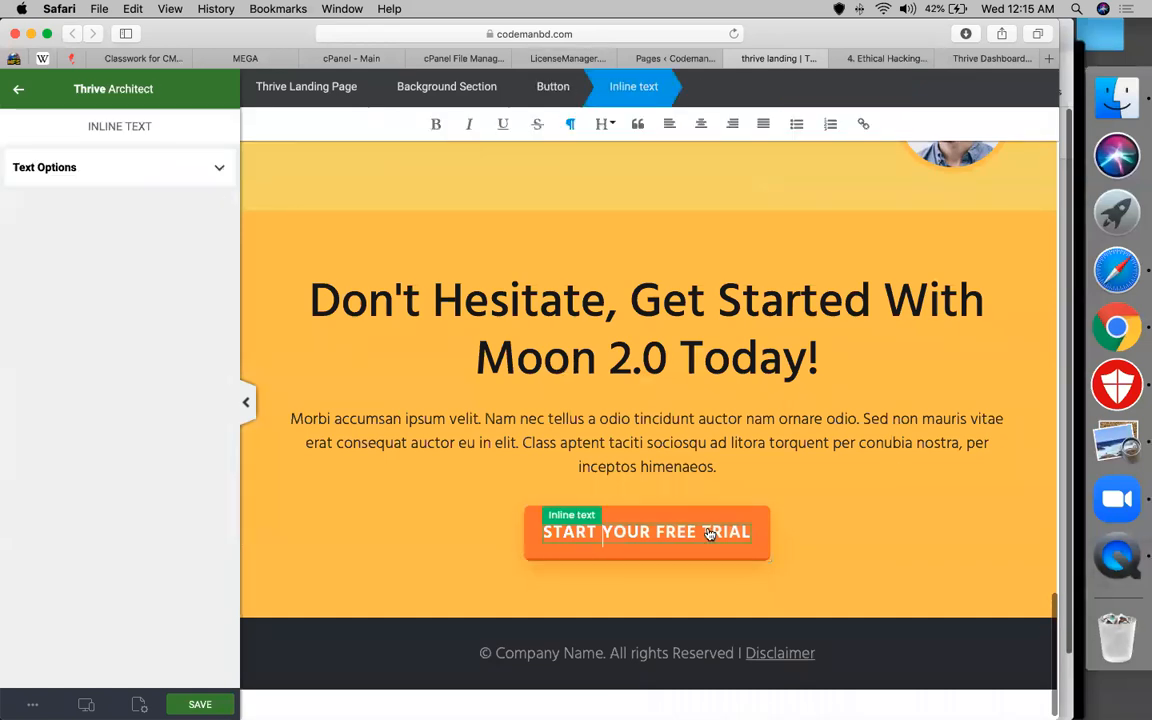
scroll(709, 534, "up", 3)
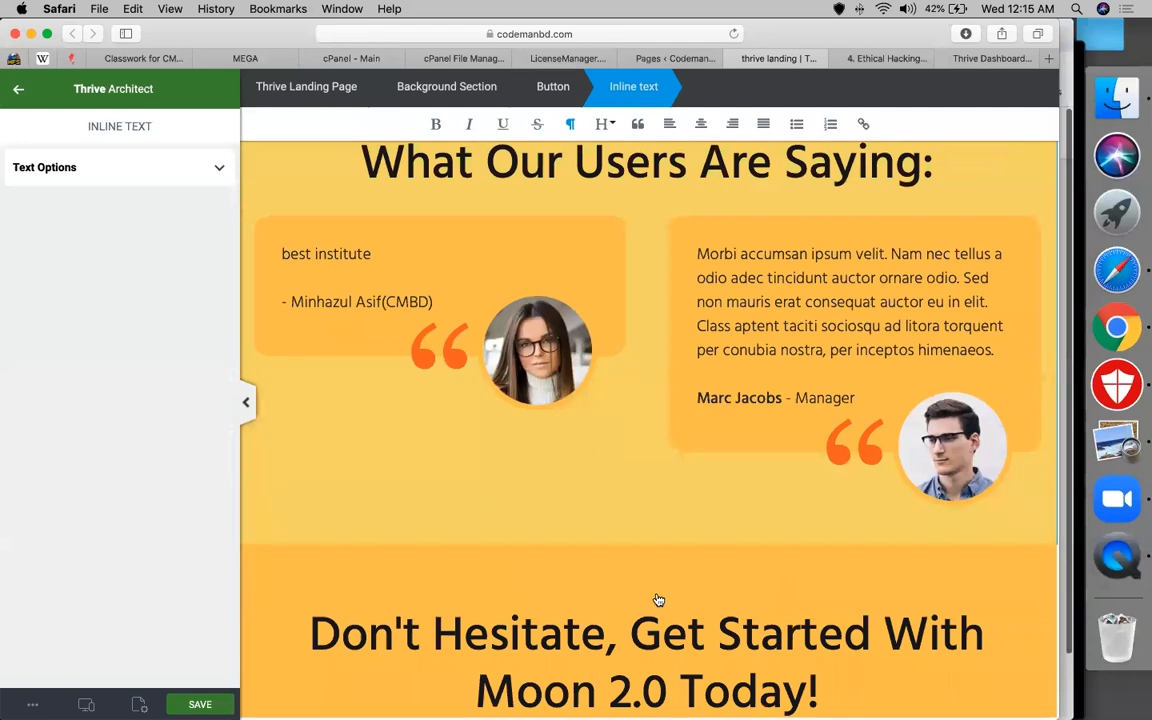
left_click(614, 458)
scroll(615, 455, "down", 1)
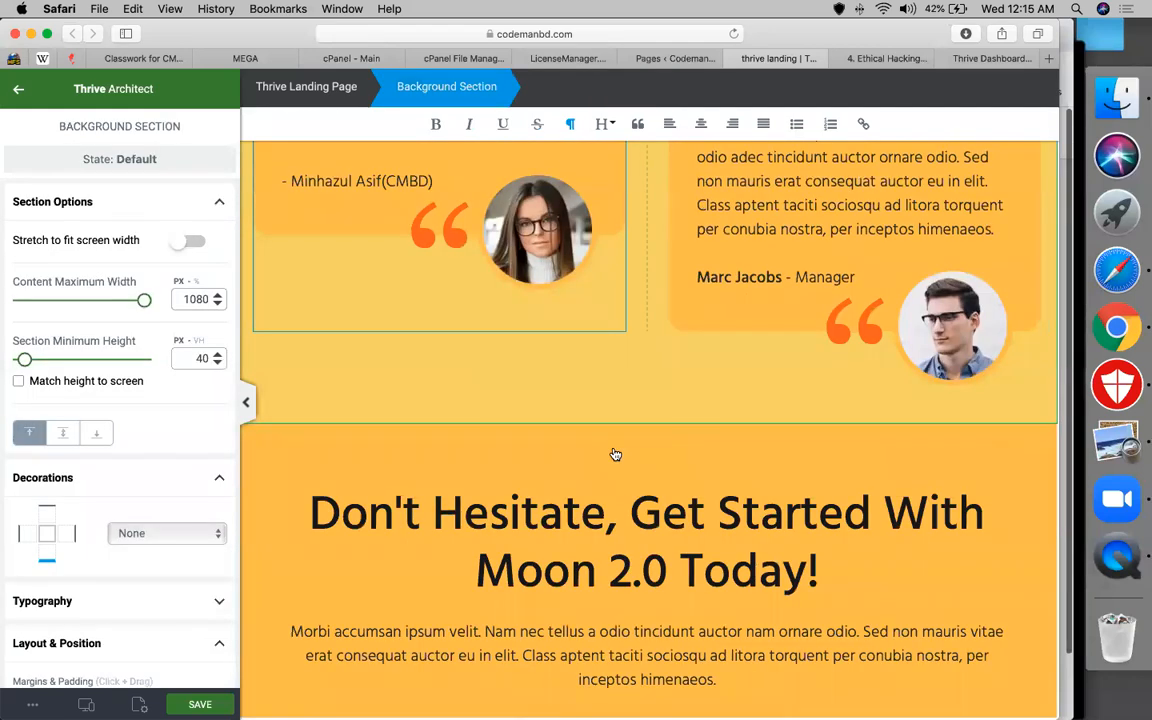
Select the Don't Hesitate background section and show its background style options
left_click(615, 455)
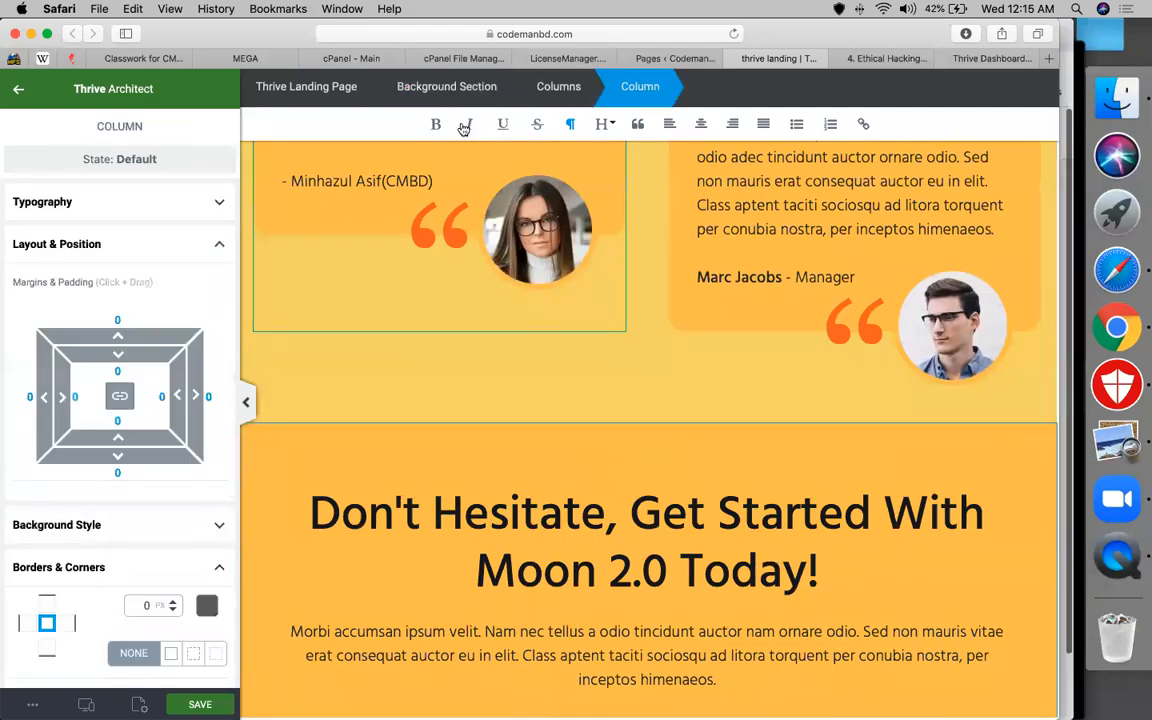
left_click(445, 85)
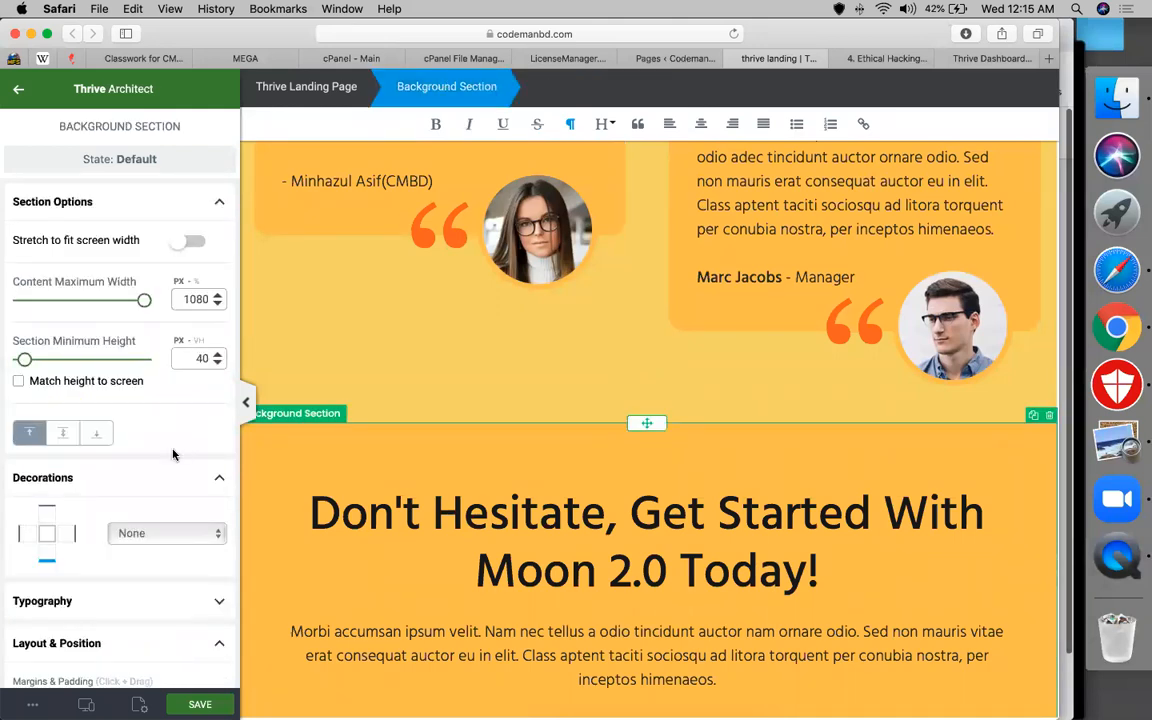
scroll(160, 500, "down", 3)
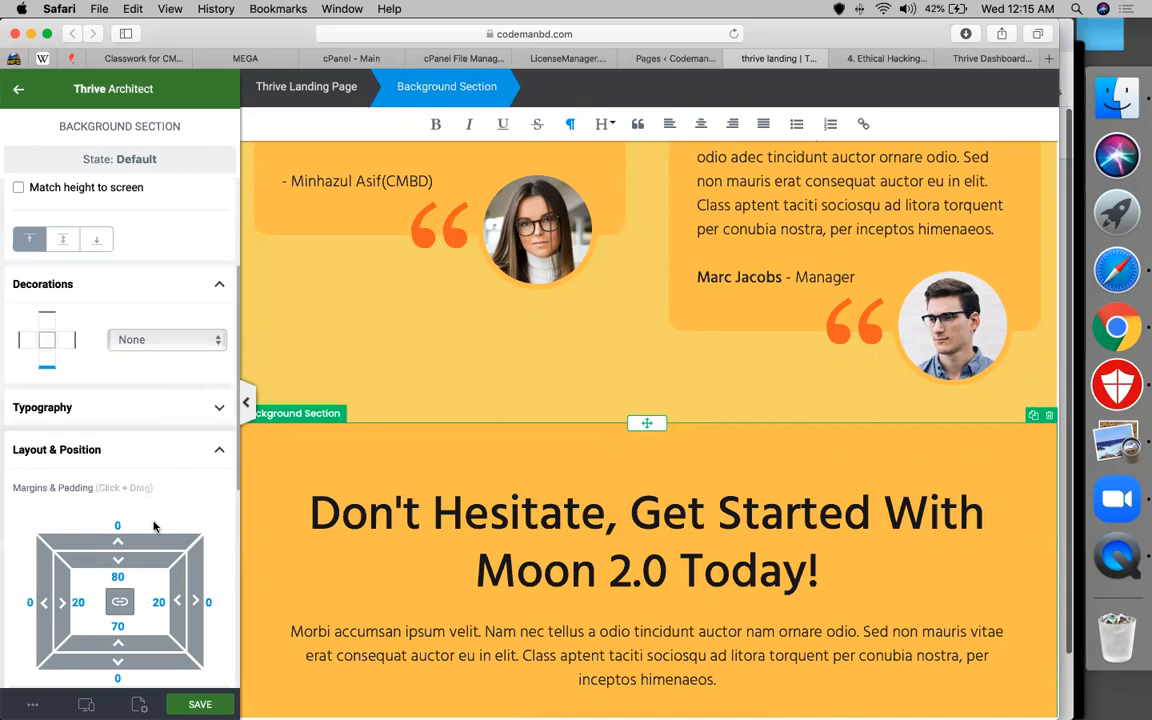
scroll(153, 526, "down", 6)
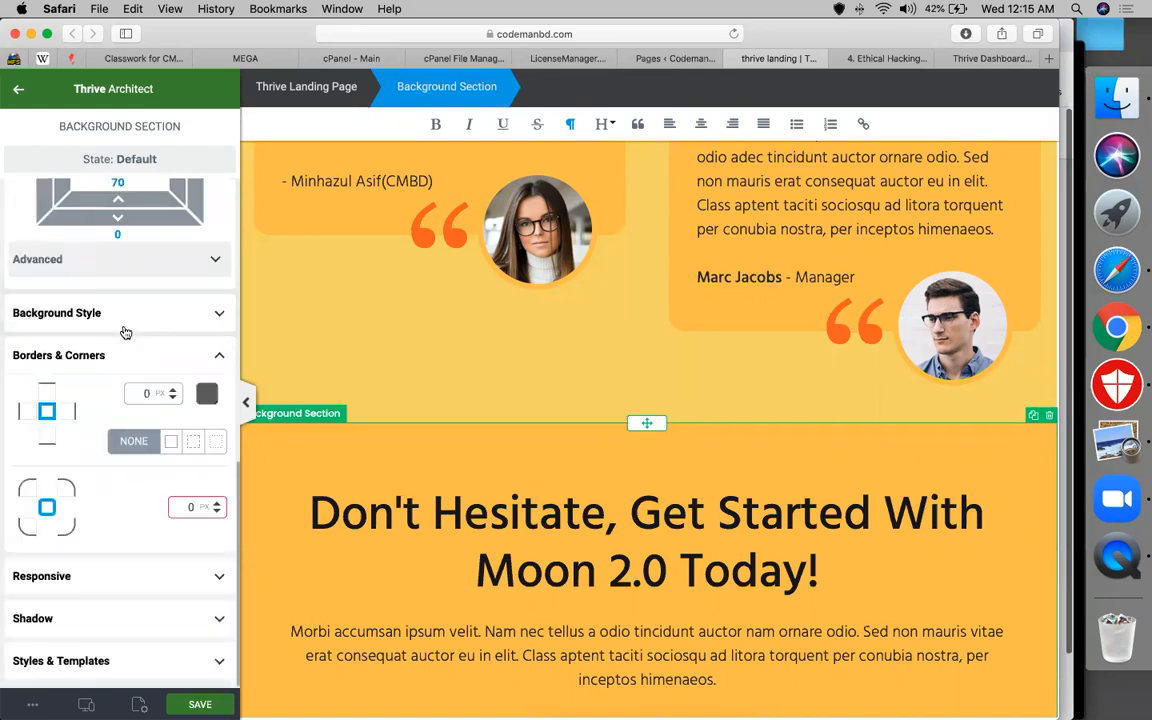
left_click(123, 330)
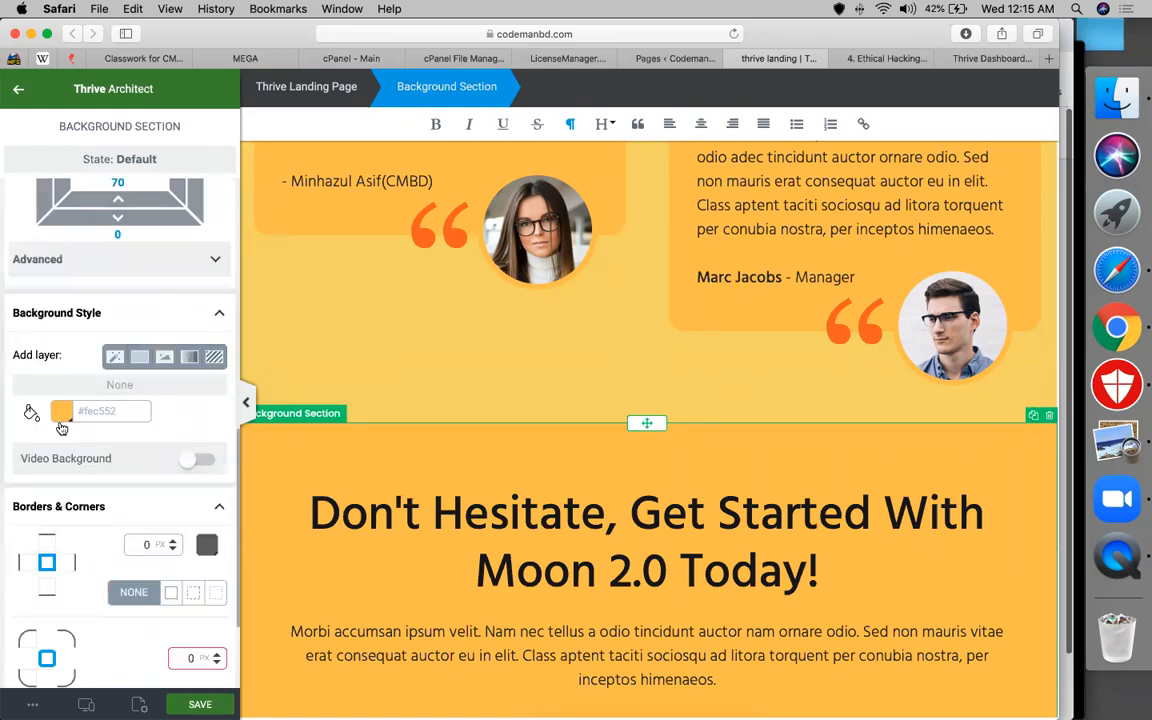
Try a gradient and a Grayscale effect on the background, discarding both
left_click(191, 357)
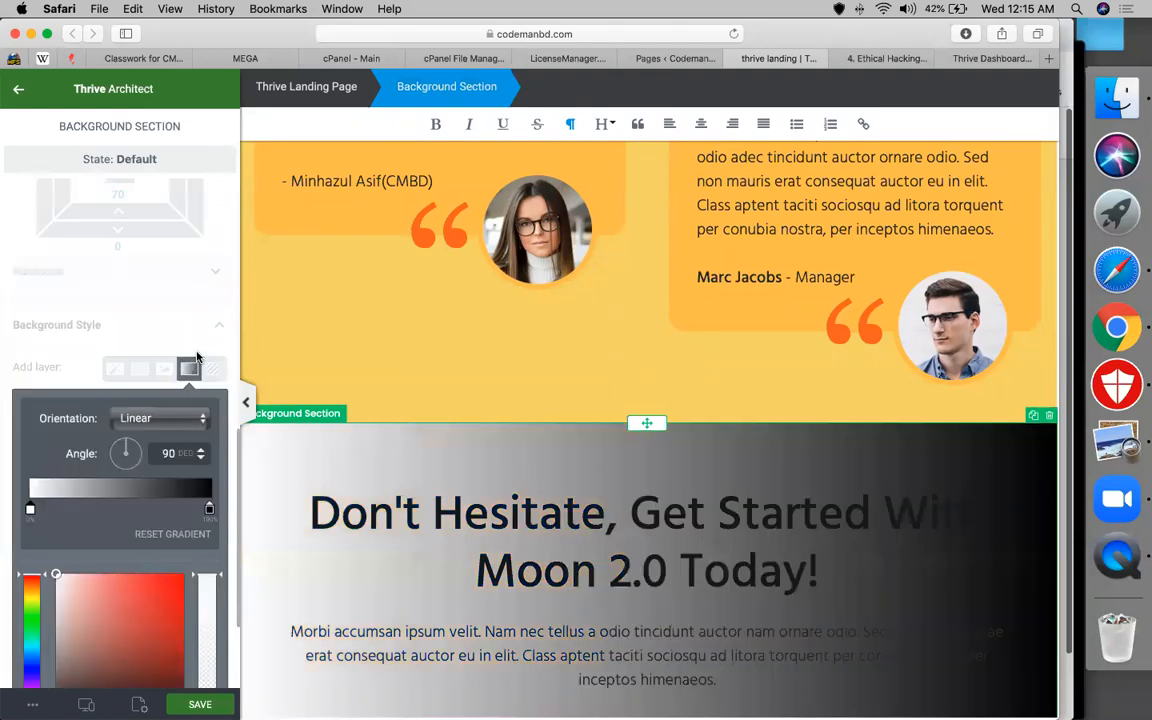
scroll(150, 300, "down", 3)
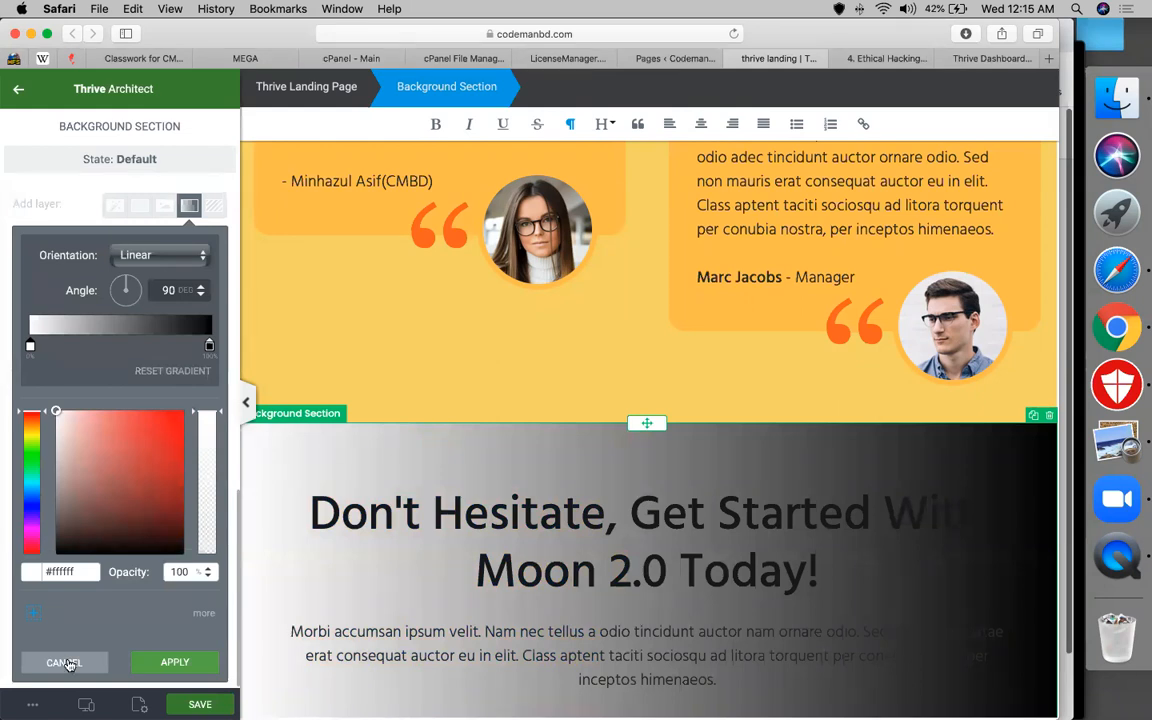
left_click(118, 216)
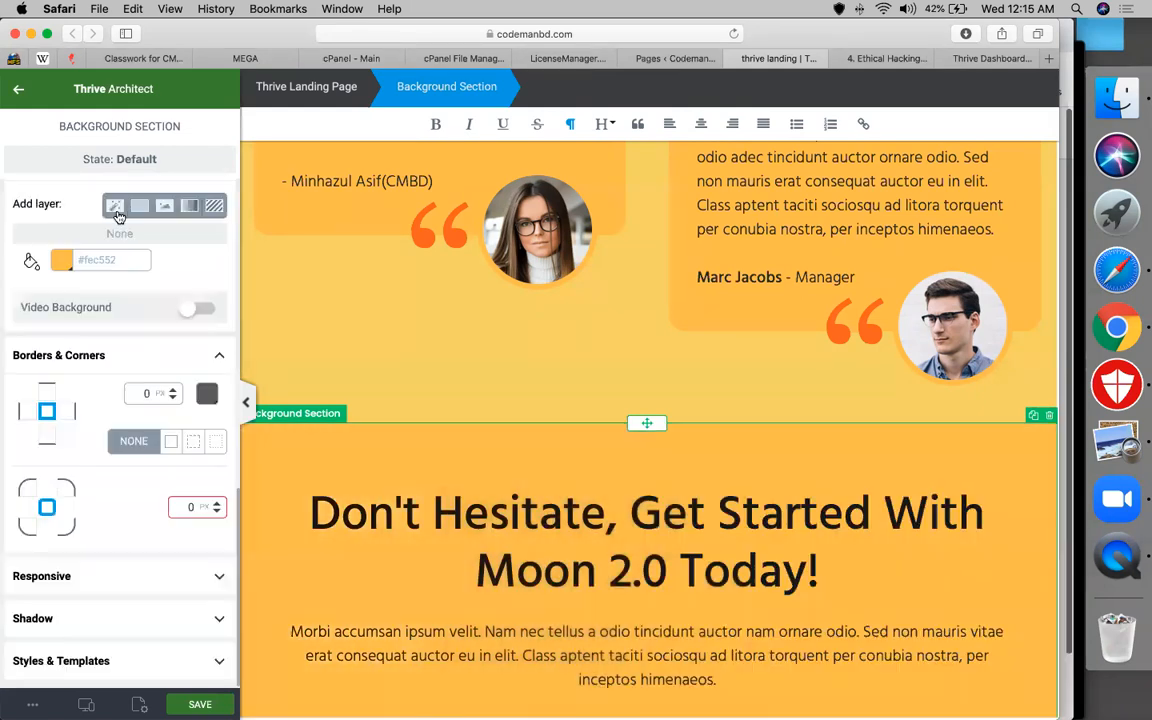
left_click(115, 207)
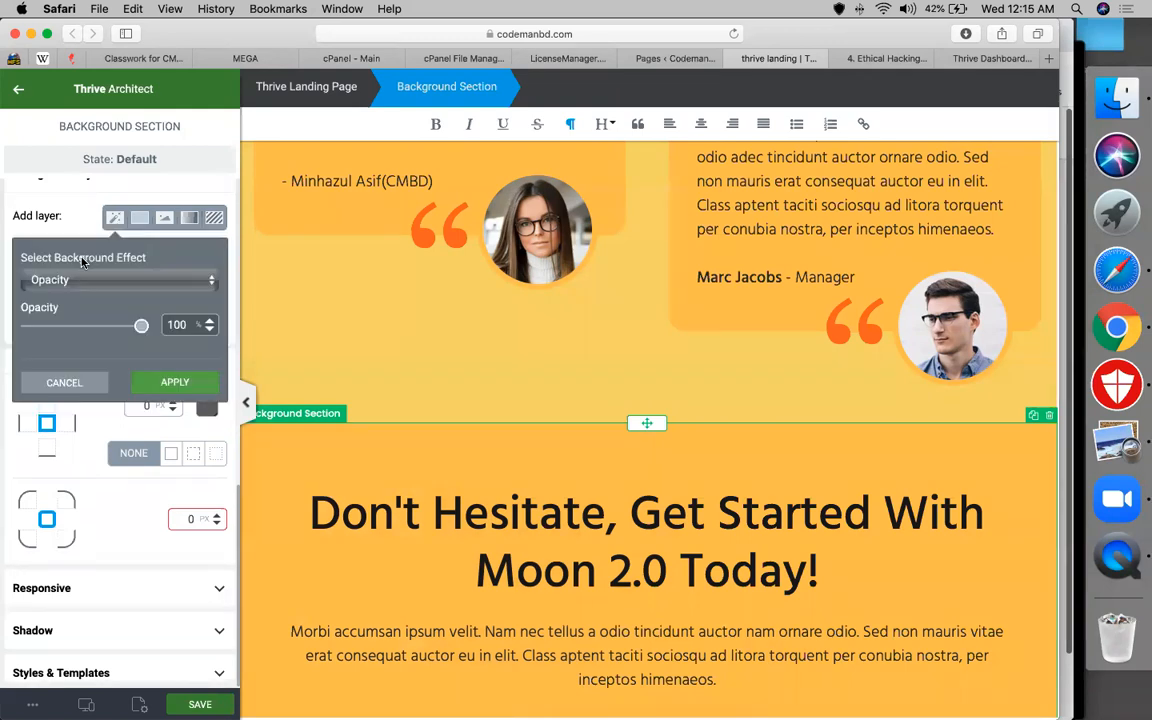
left_click(76, 281)
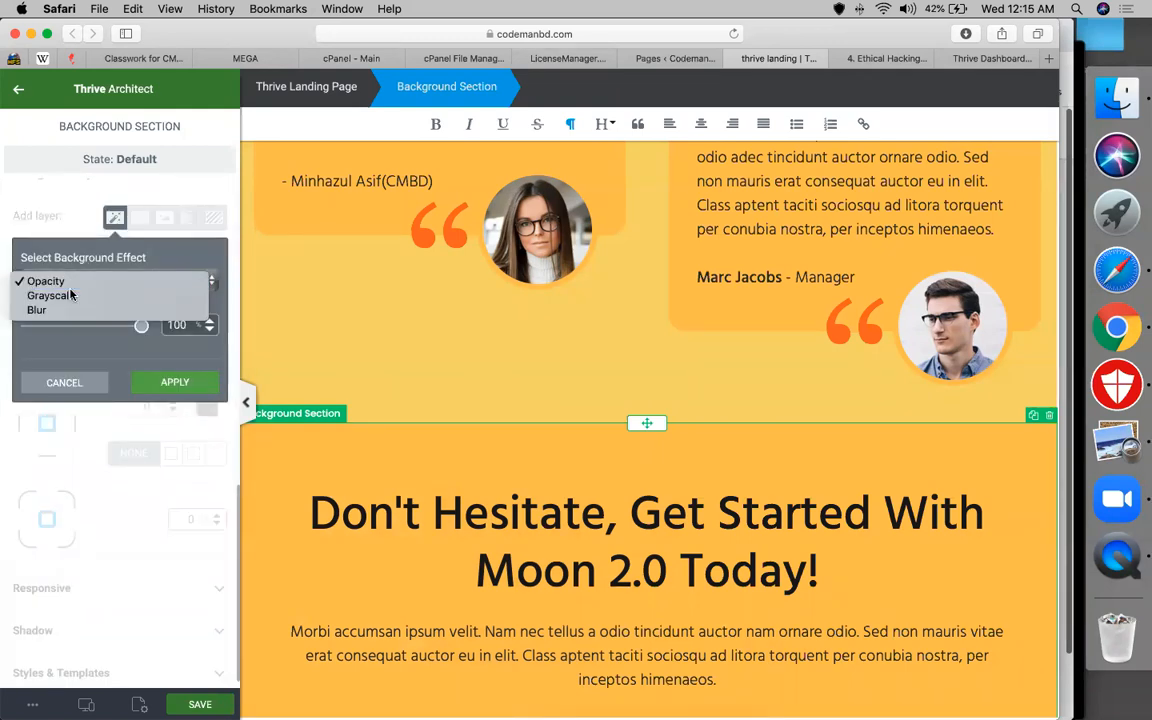
left_click(71, 295)
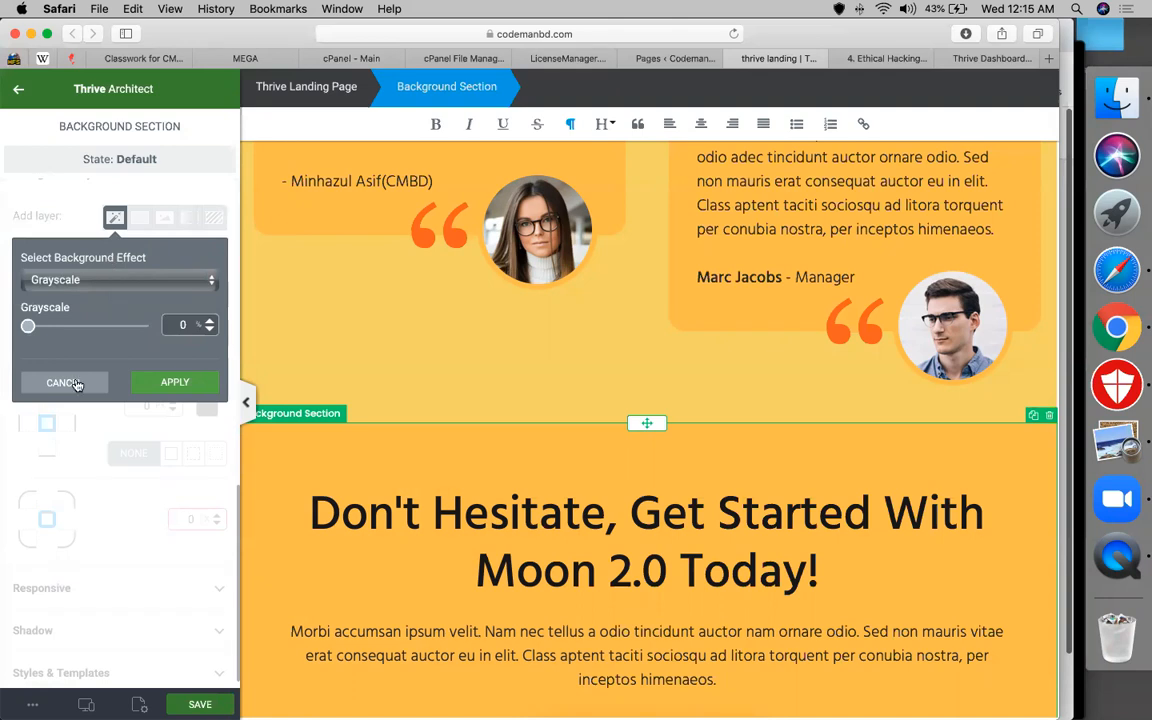
left_click(208, 212)
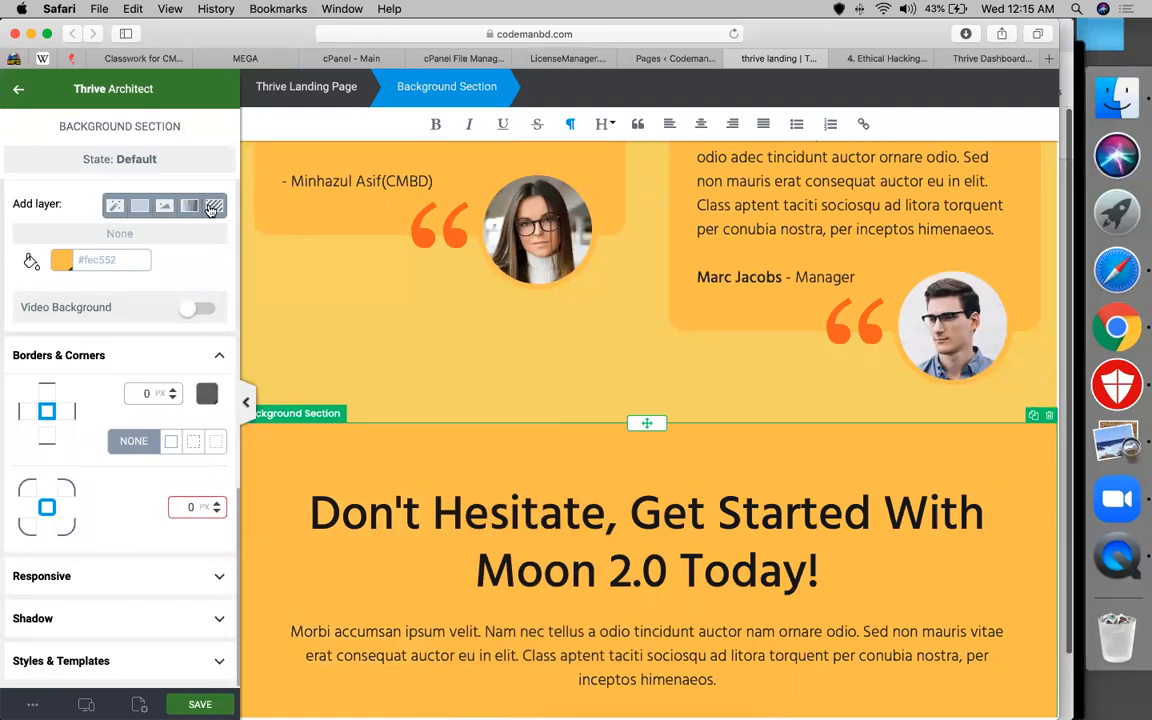
Add a fine grid pattern layer in #fec552 to the section background
left_click(211, 207)
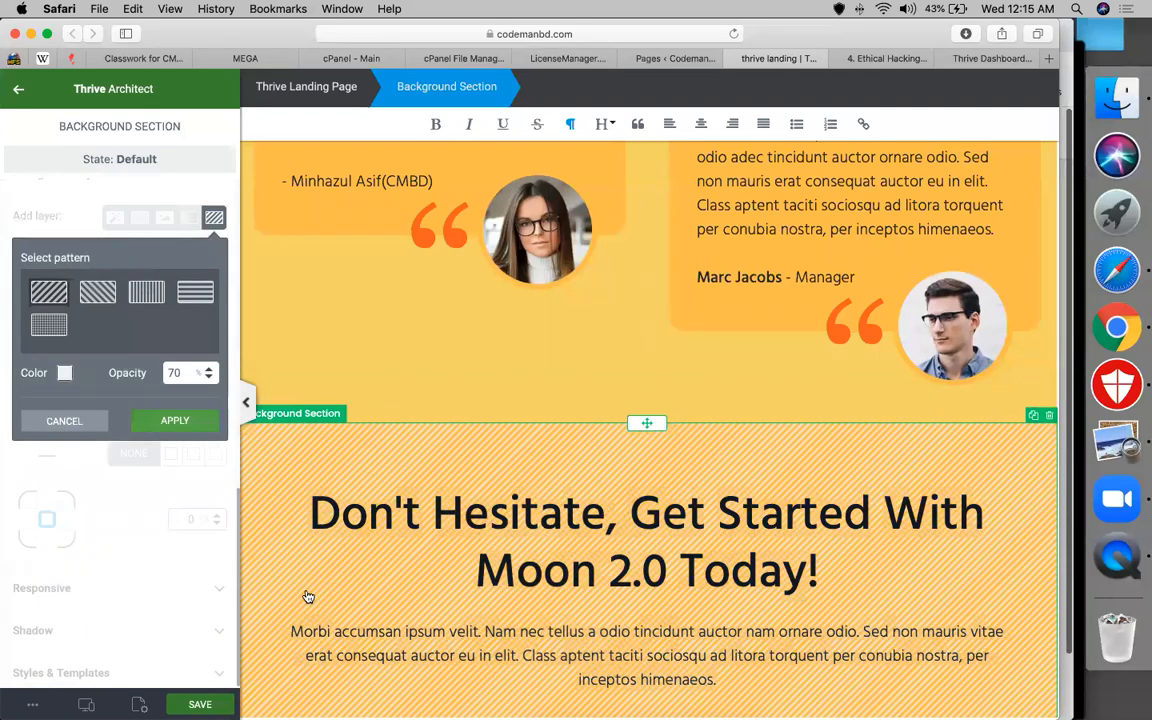
left_click(49, 325)
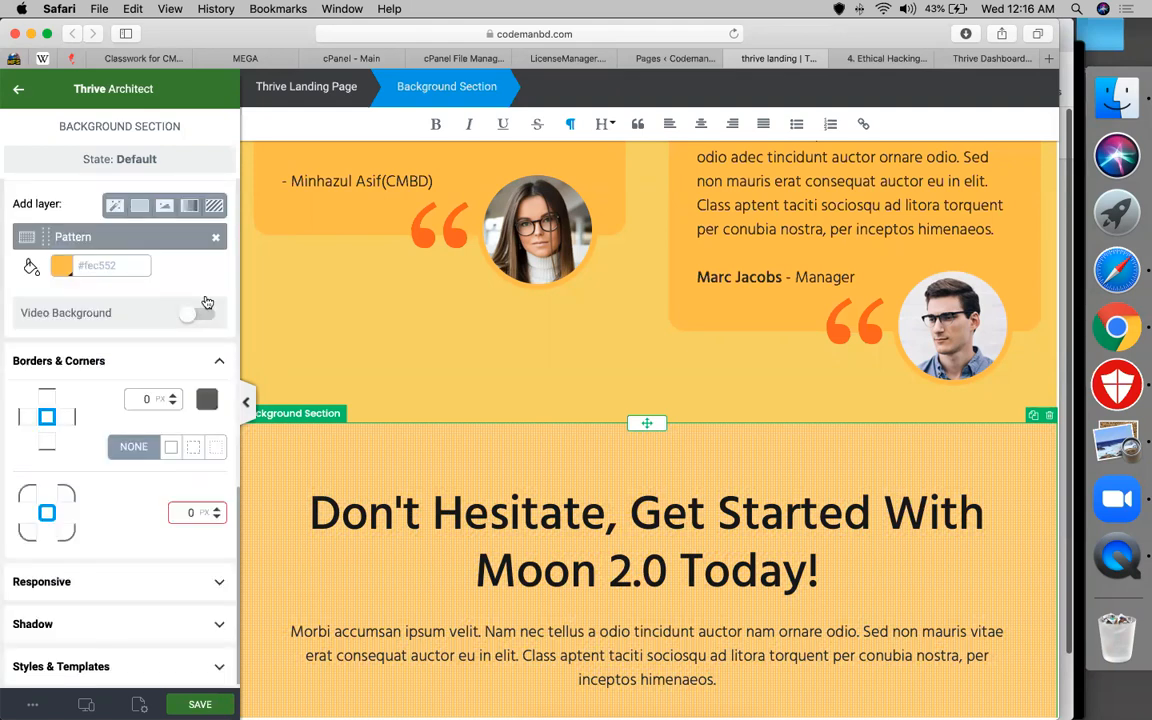
scroll(207, 303, "down", 1)
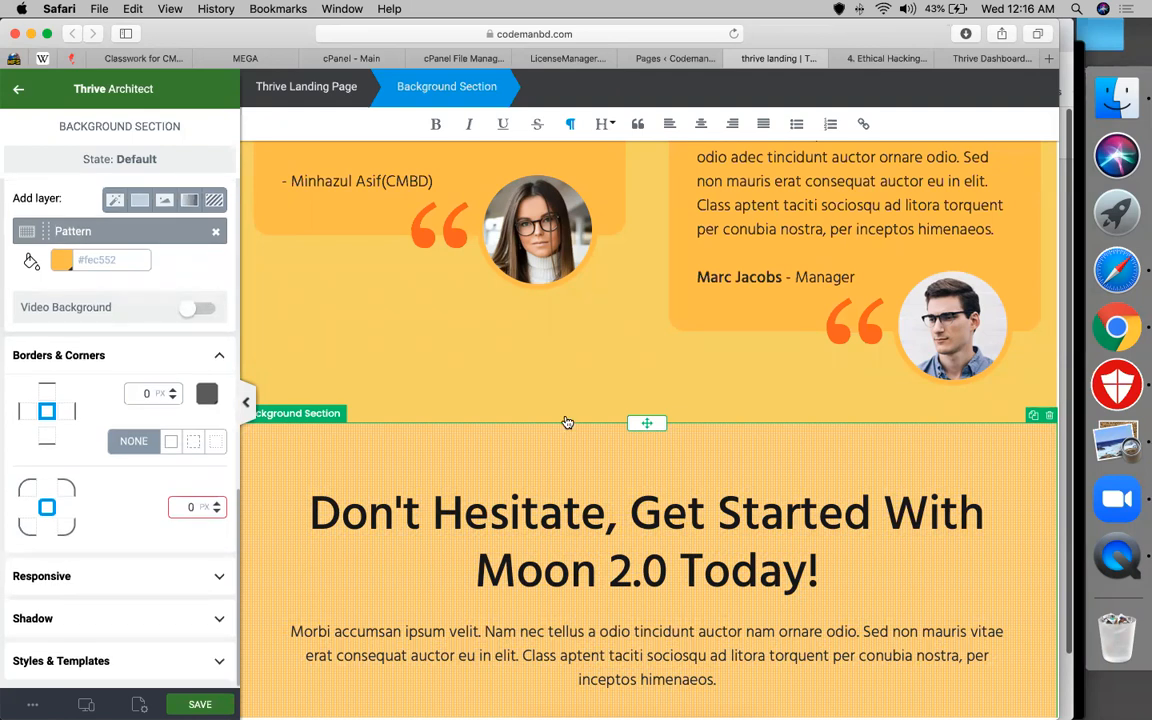
scroll(569, 650, "down", 4)
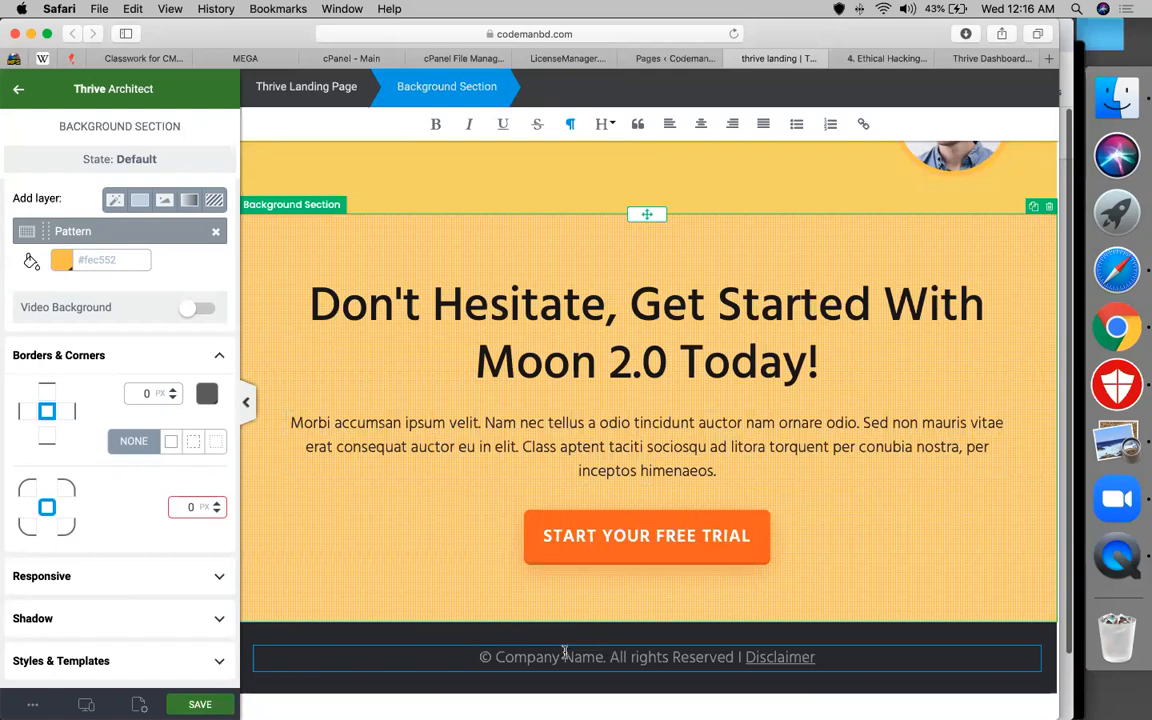
Replace the footer's Company text with 'codemanbd education' and save the page
left_click(497, 657)
triple_click(497, 657)
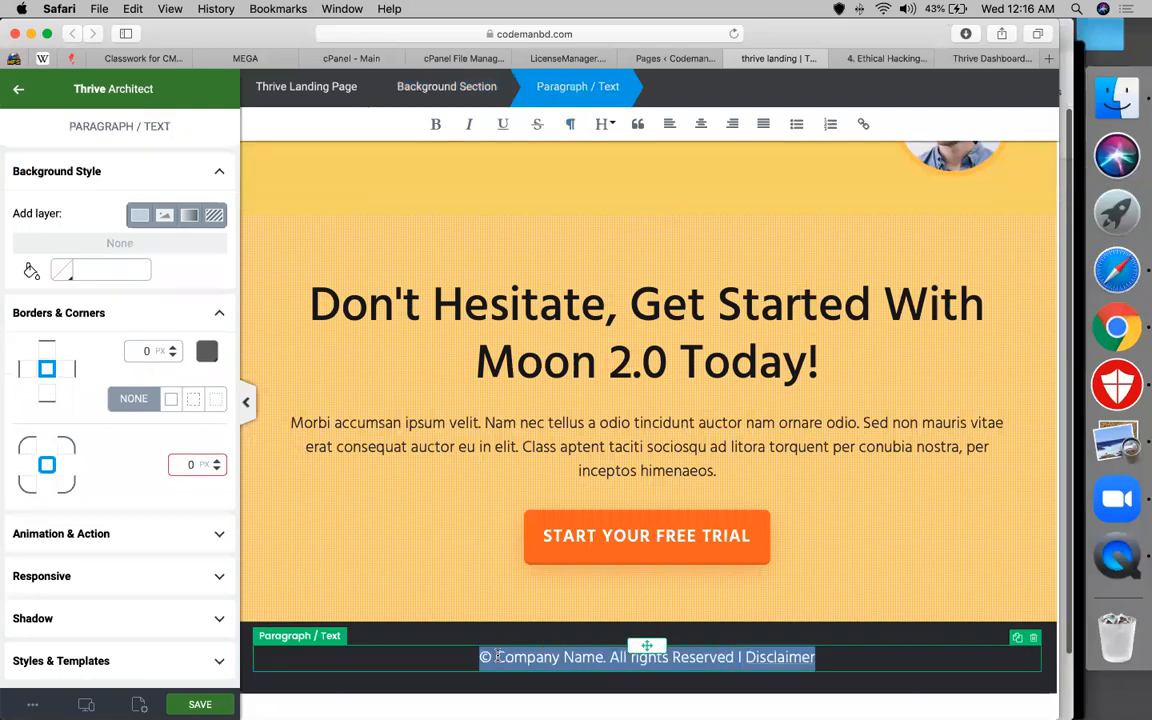
double_click(497, 657)
triple_click(497, 657)
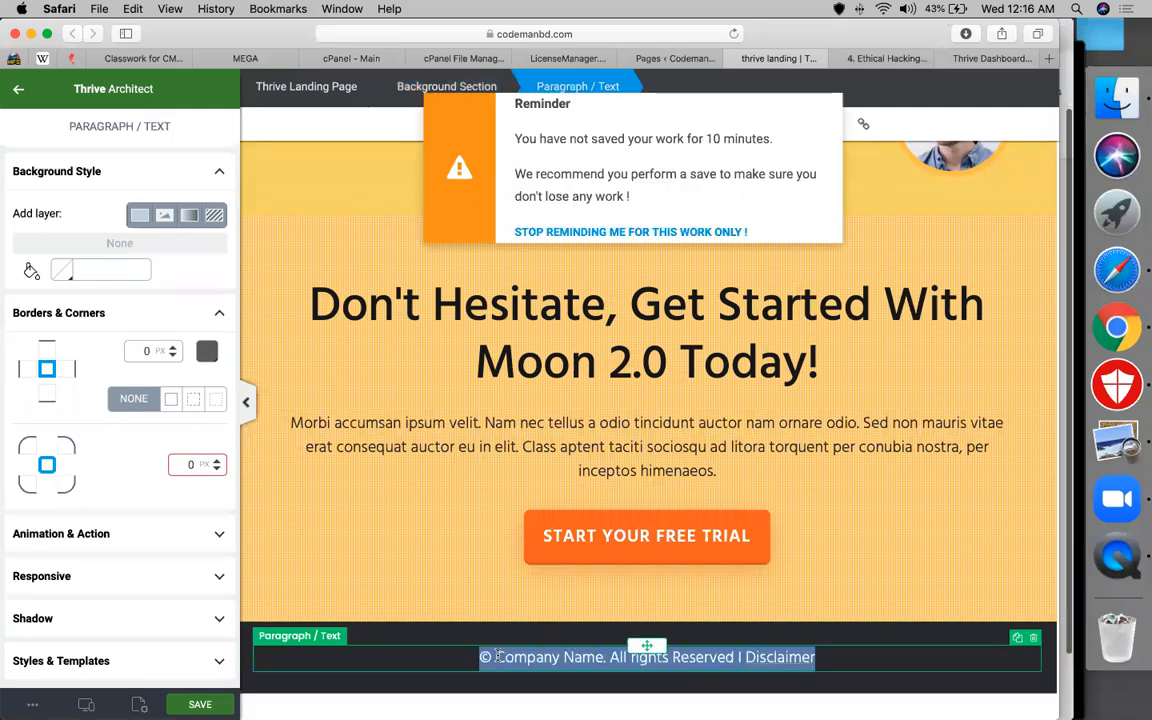
left_click(497, 657)
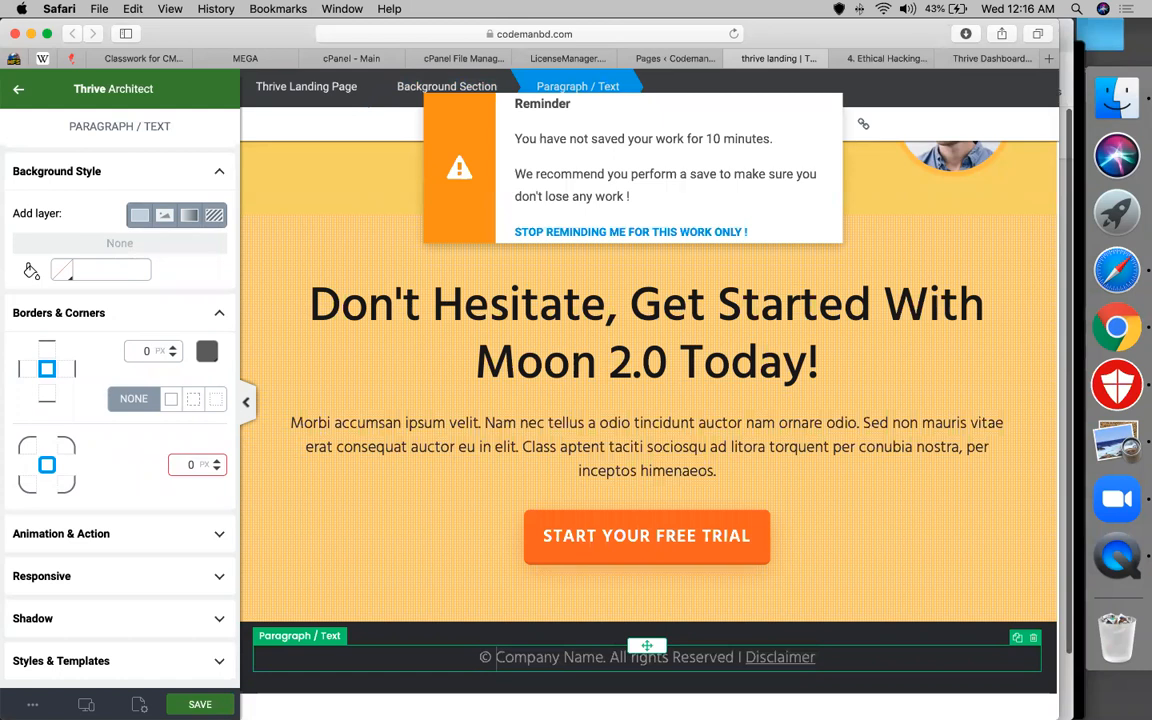
left_click_drag(497, 657, 538, 698)
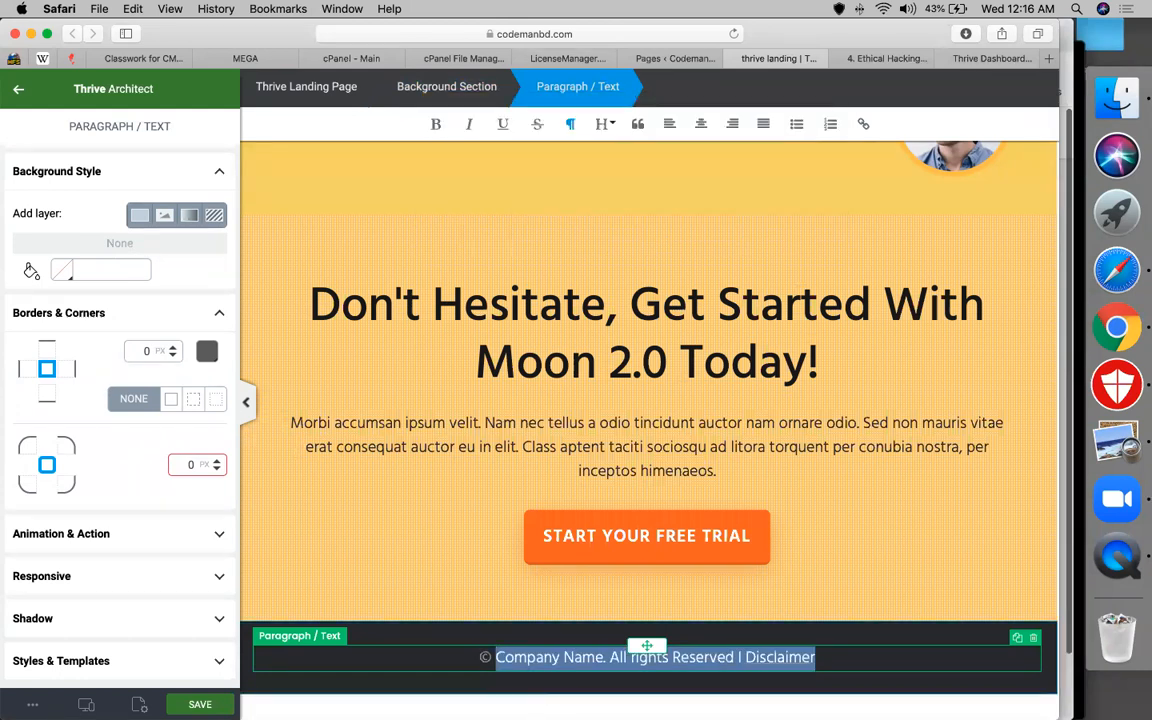
type("codemanbd ed")
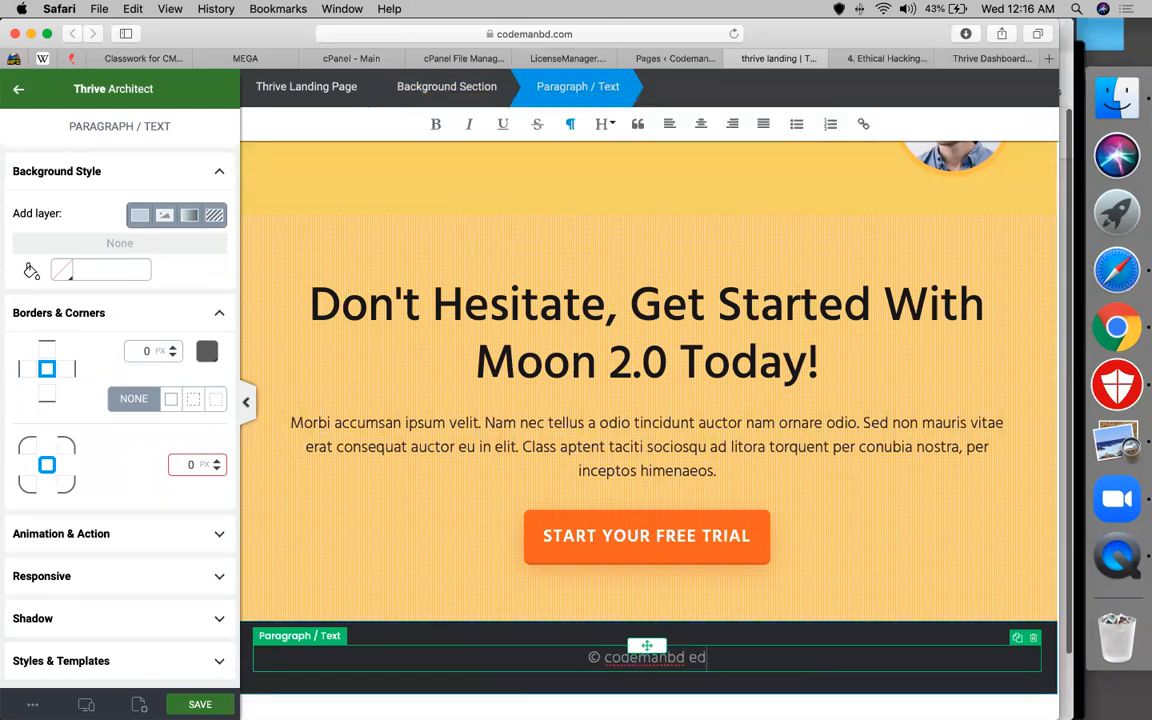
type("ucation")
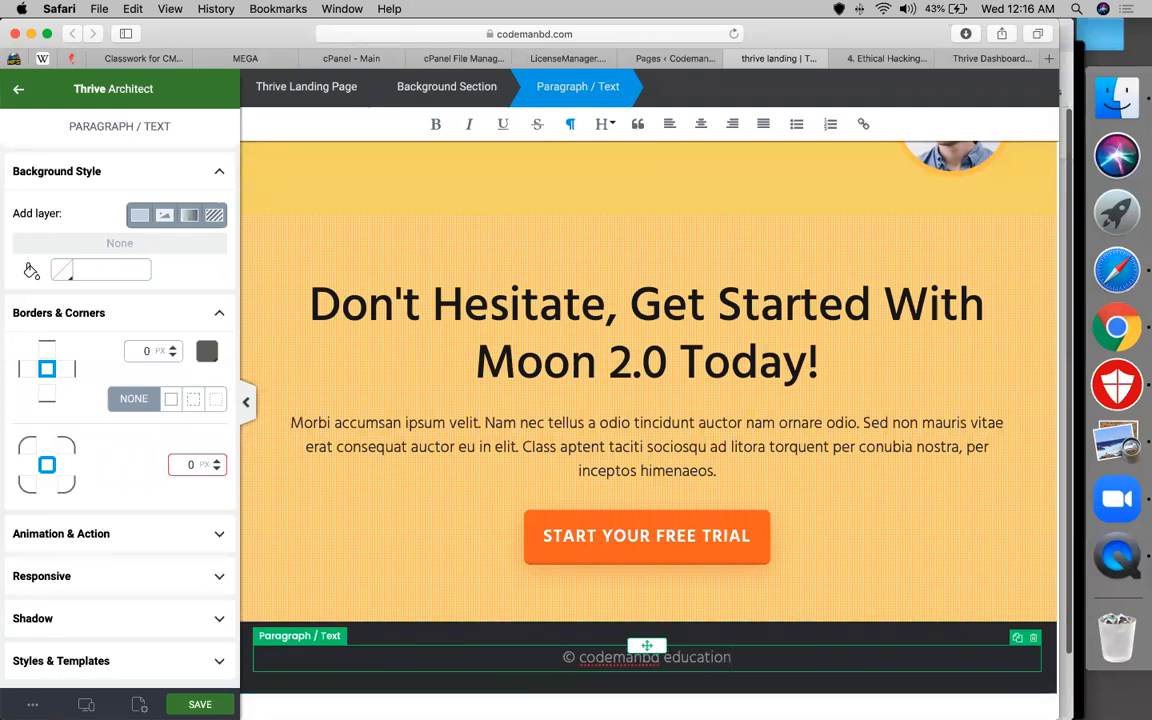
key("super+s")
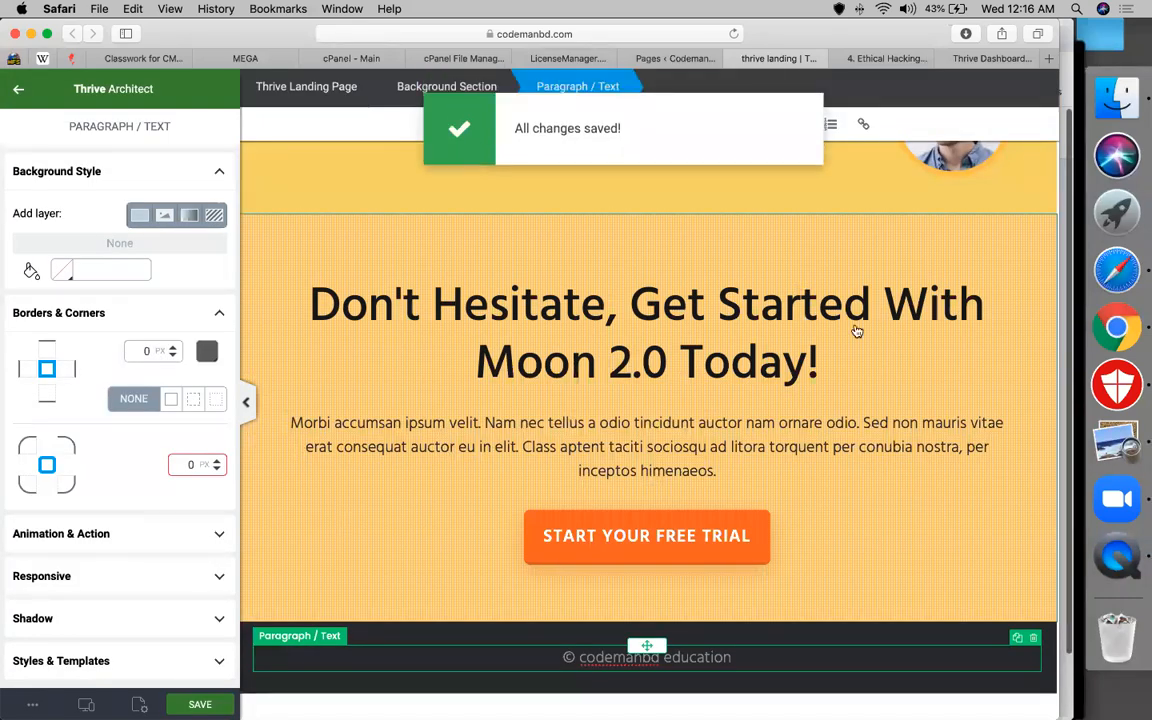
scroll(770, 352, "up", 5)
scroll(770, 352, "up", 5)
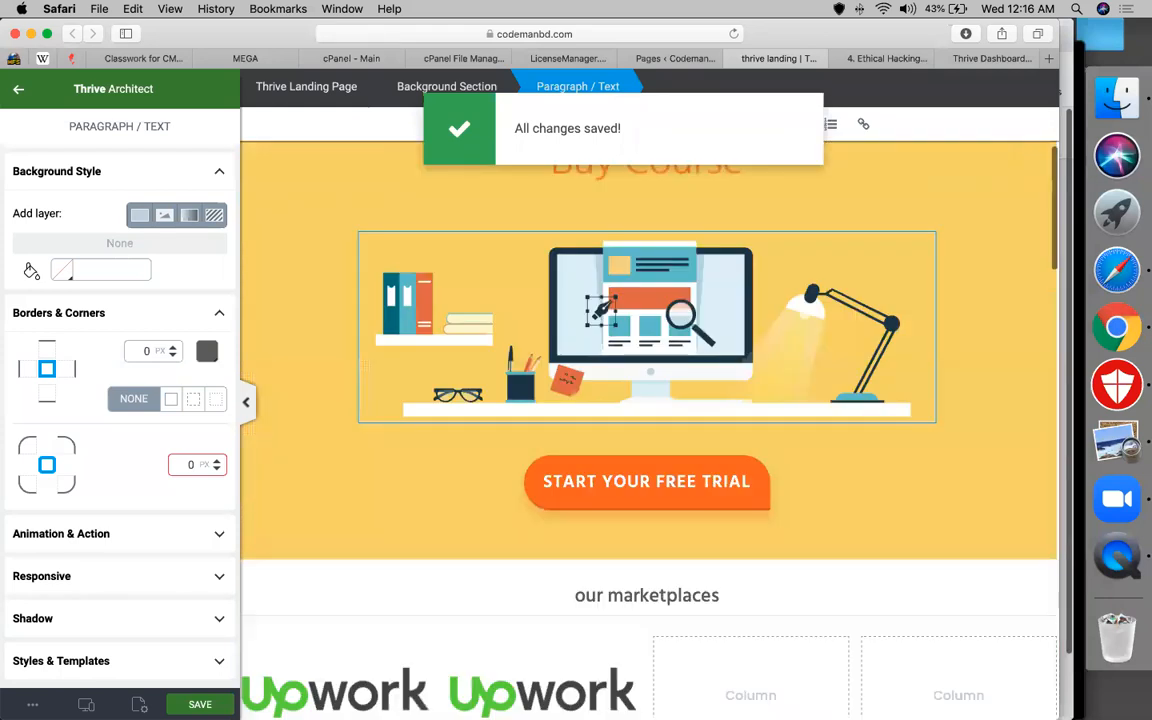
scroll(770, 352, "up", 3)
scroll(808, 154, "down", 1)
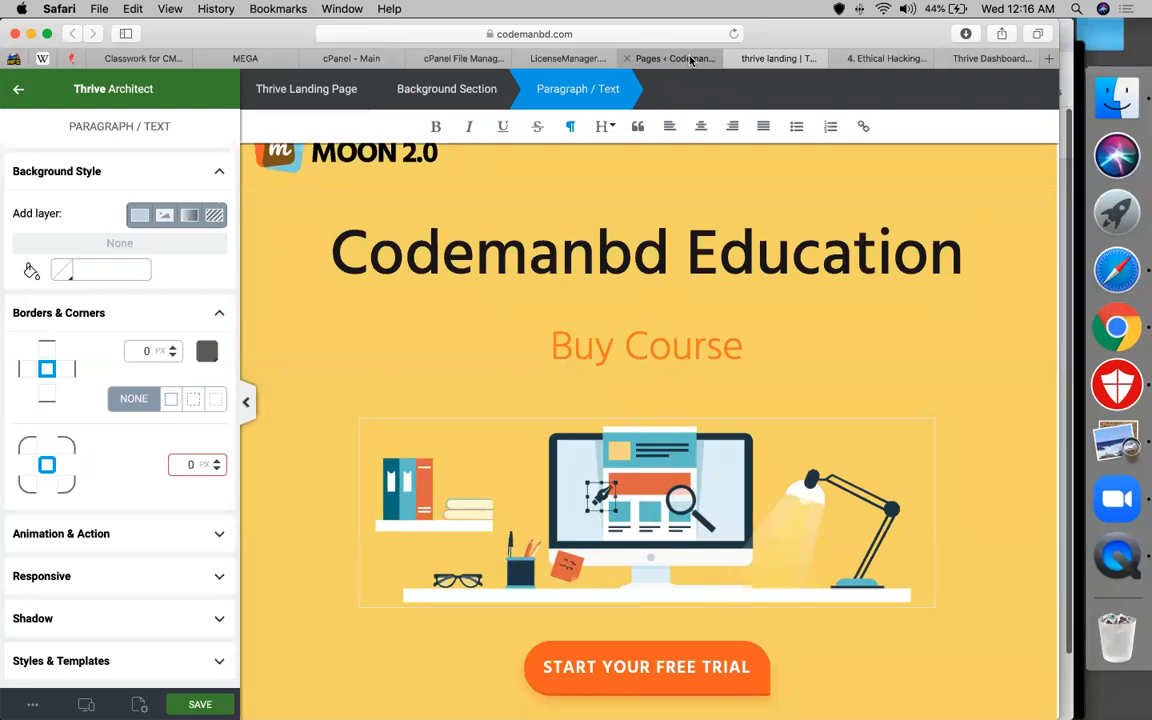
Add a page titled 'lead', publish it, and go back to the Pages list
left_click(690, 60)
scroll(304, 527, "up", 10)
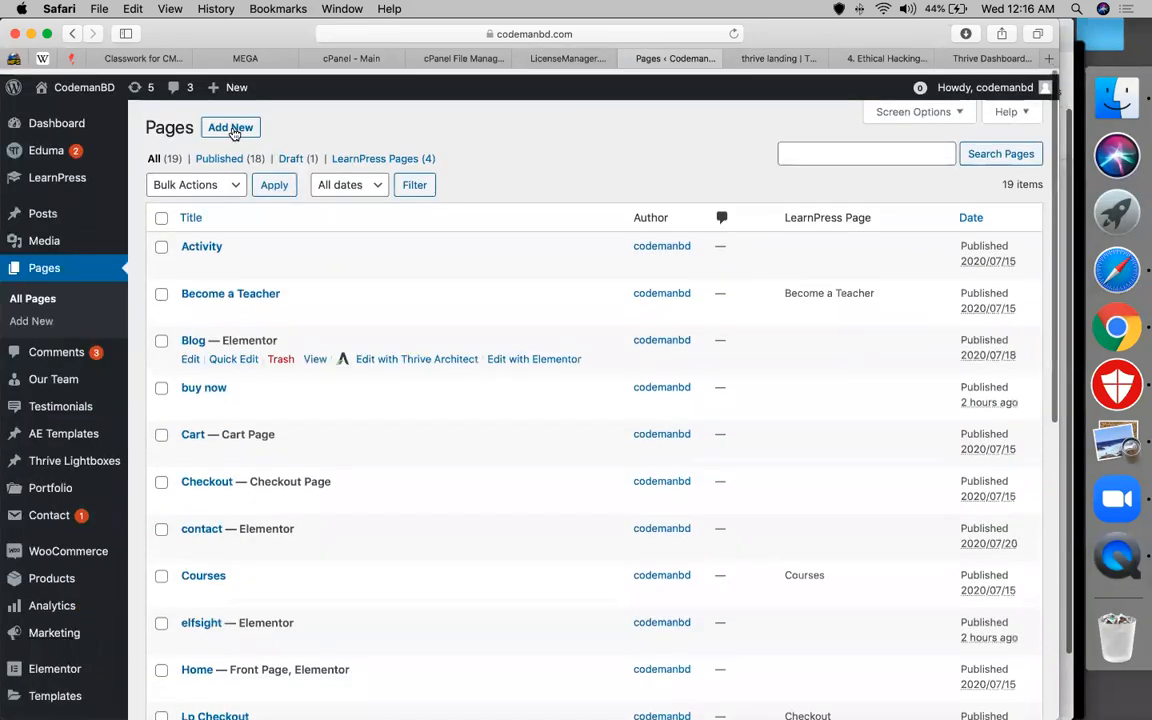
left_click(233, 124)
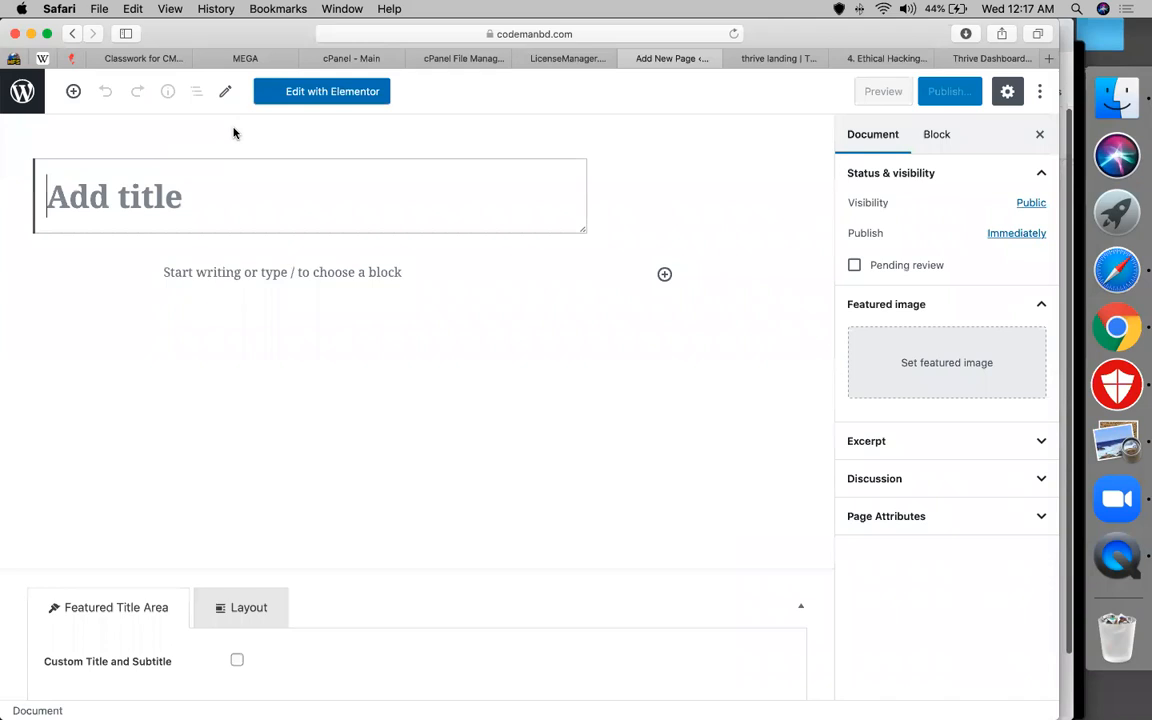
type("lead")
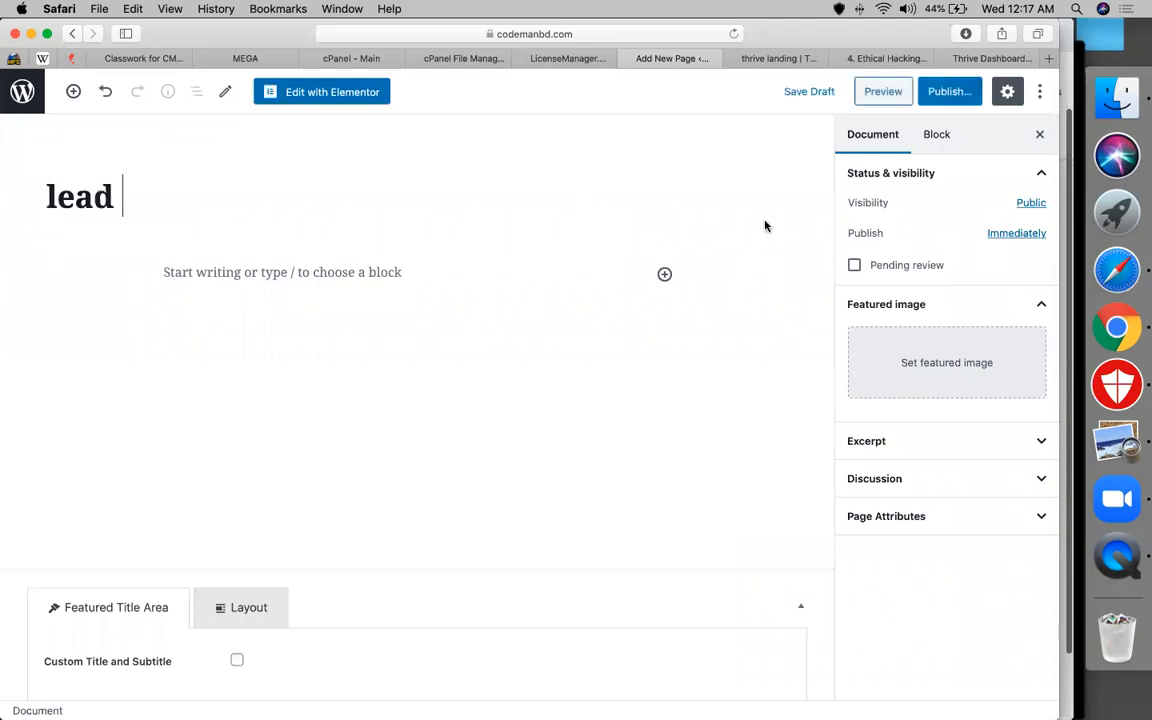
left_click(950, 93)
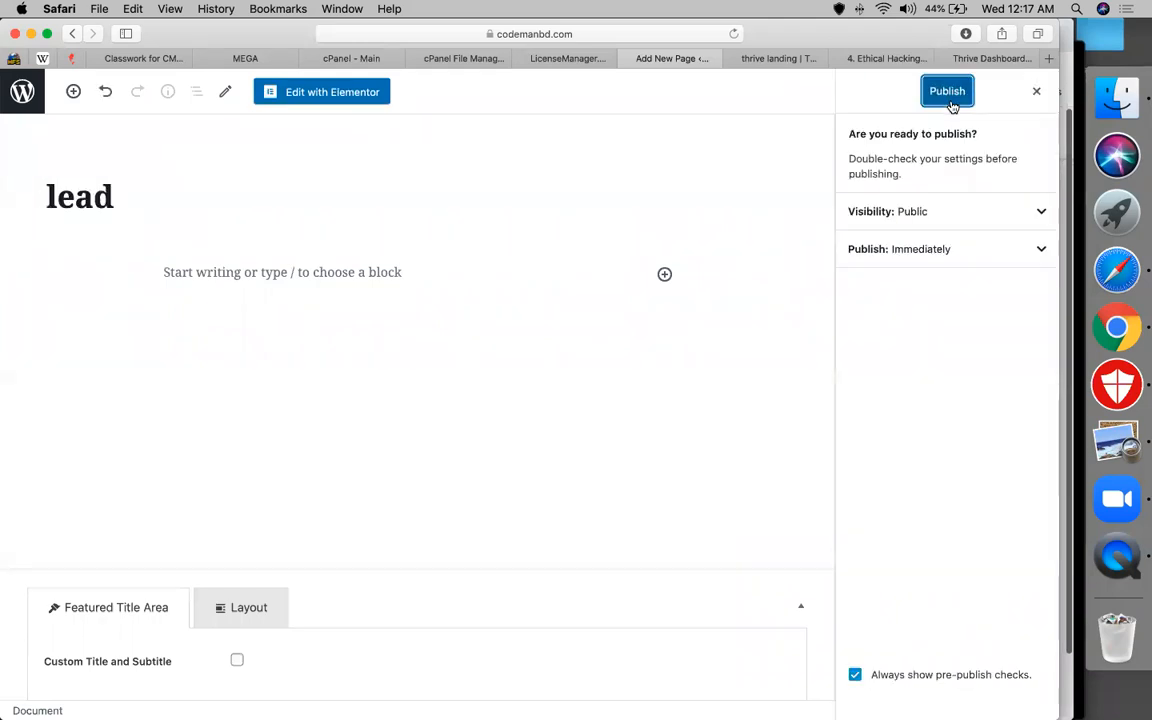
left_click(949, 97)
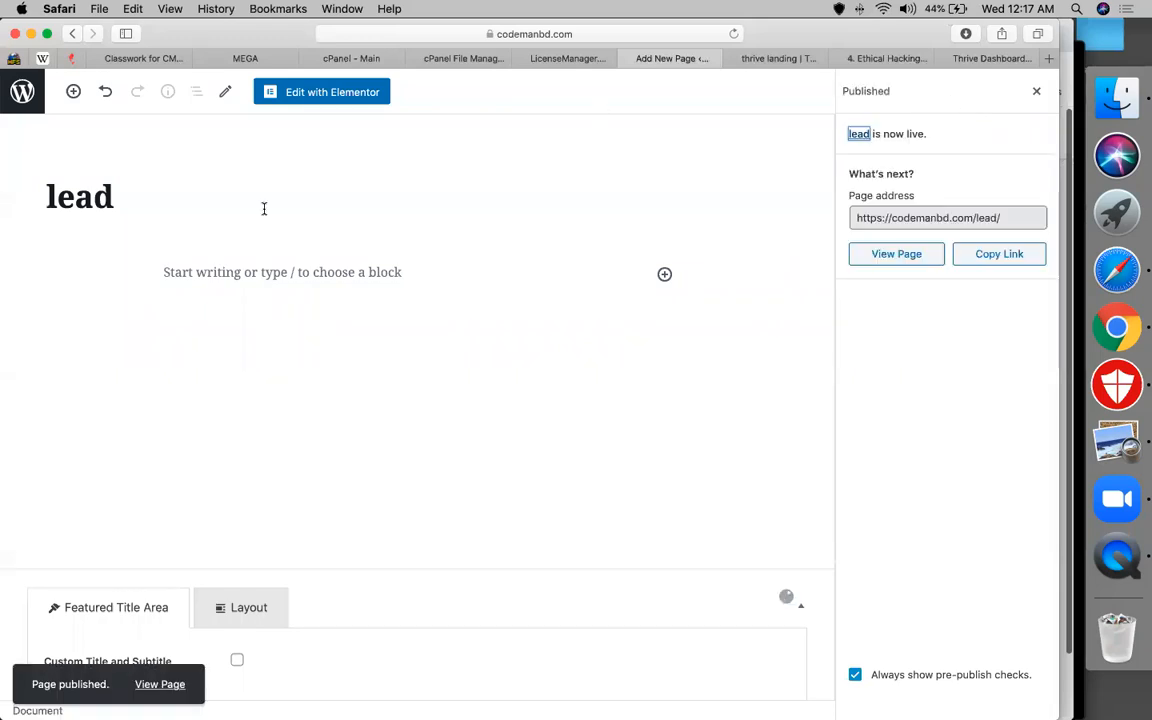
left_click(8, 80)
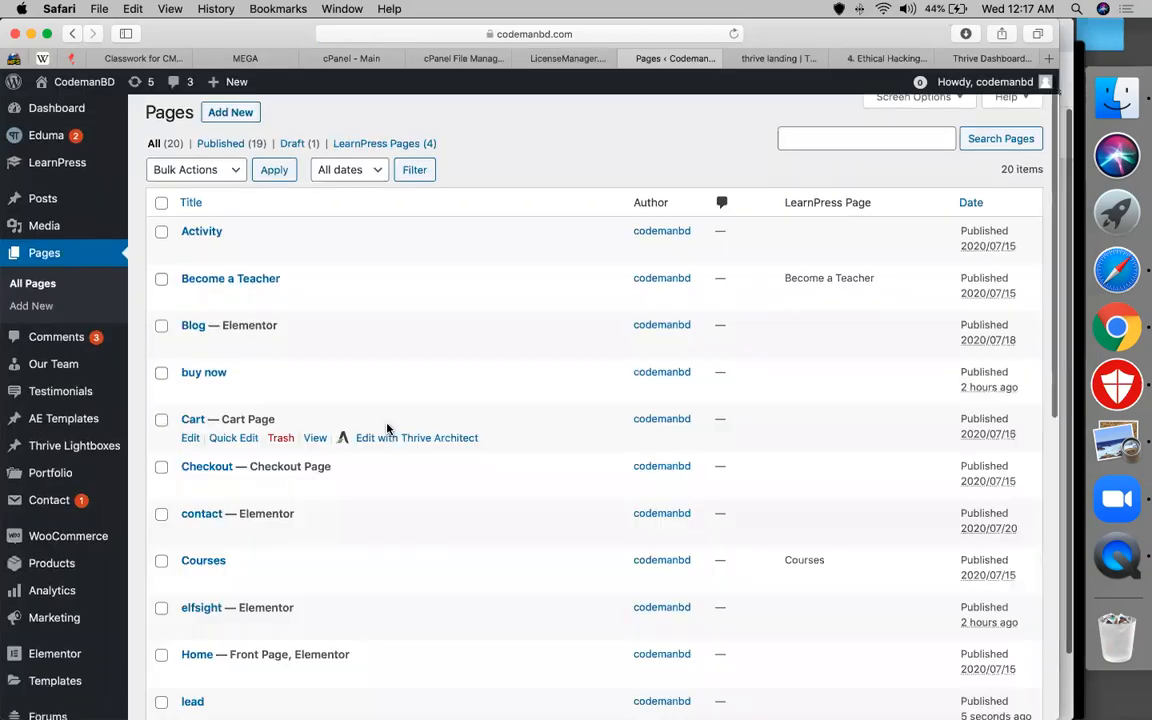
Open the lead page in the Thrive Architect visual builder
scroll(388, 429, "down", 10)
scroll(188, 336, "up", 4)
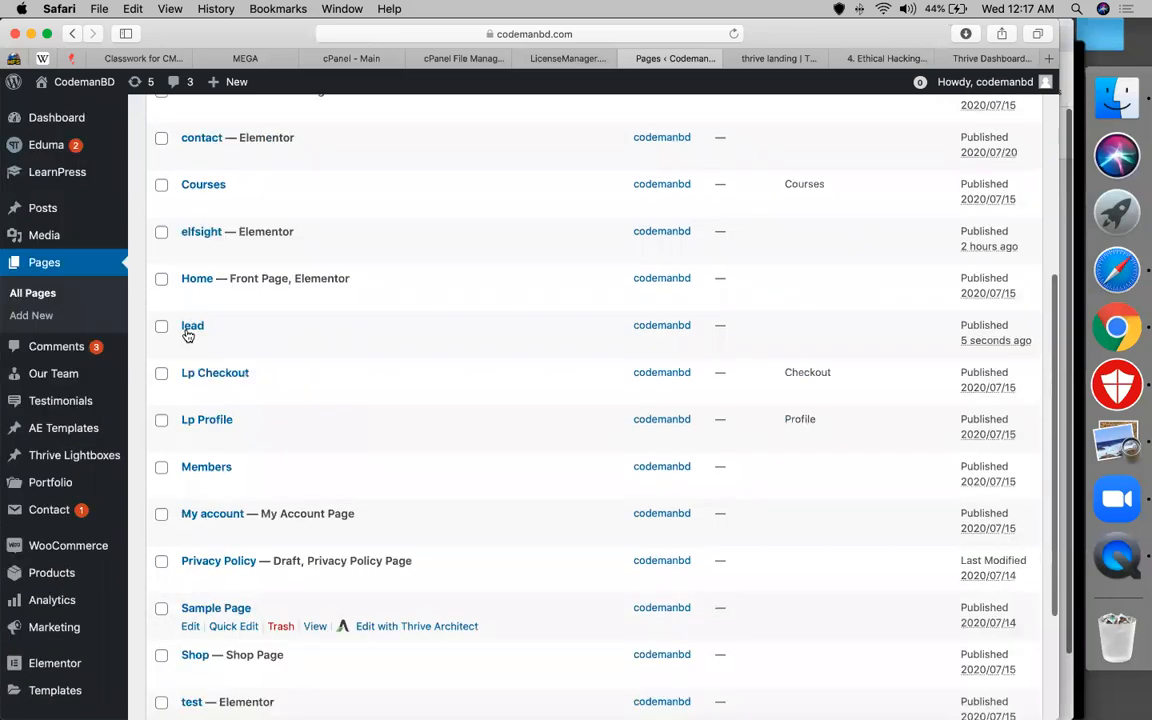
mouse_move(442, 352)
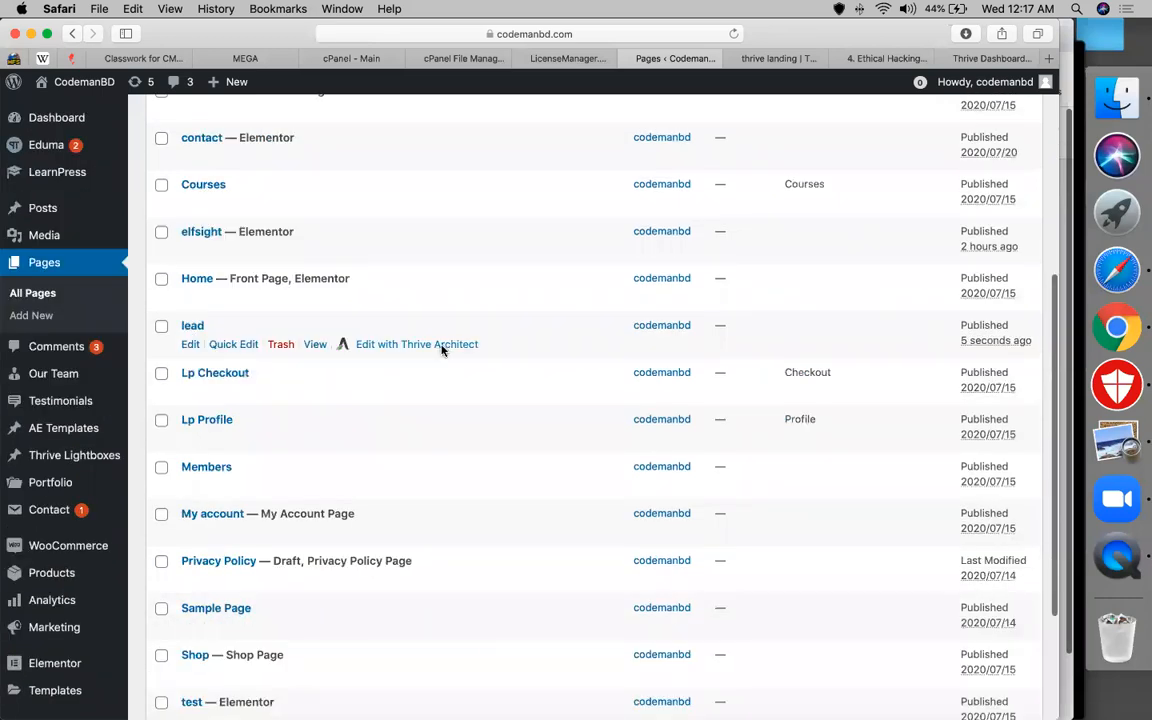
left_click(442, 346)
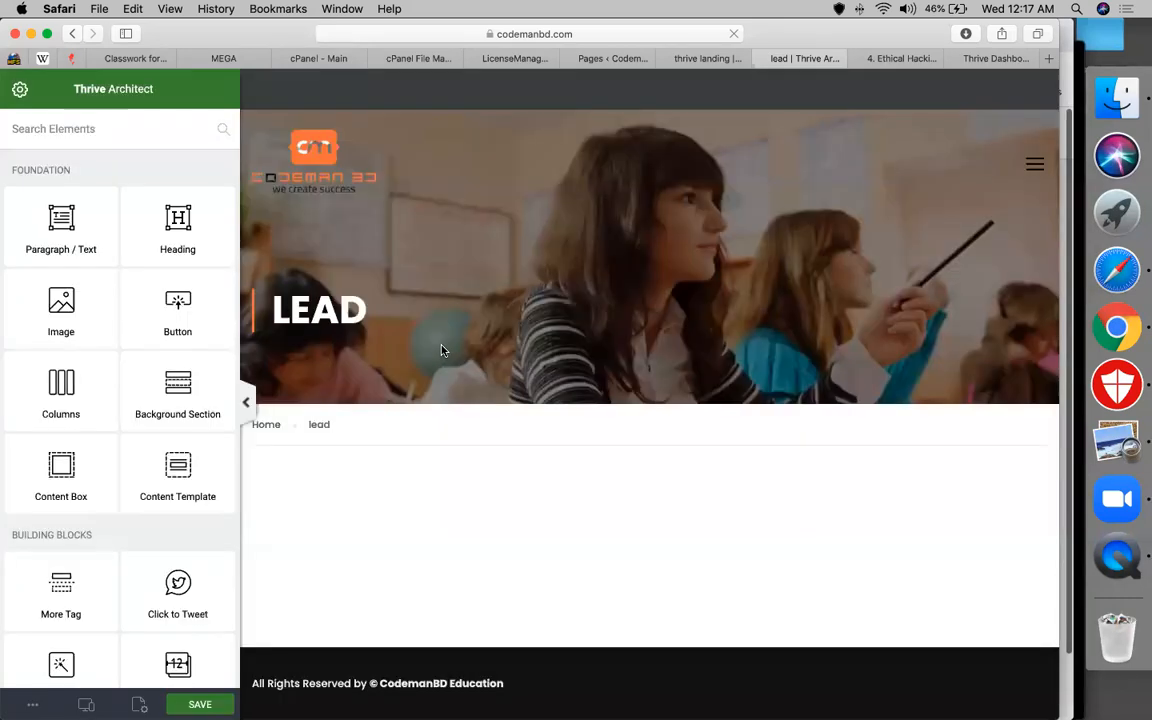
Browse the landing page templates, cancelling an import and looking through ProLayers
left_click(139, 704)
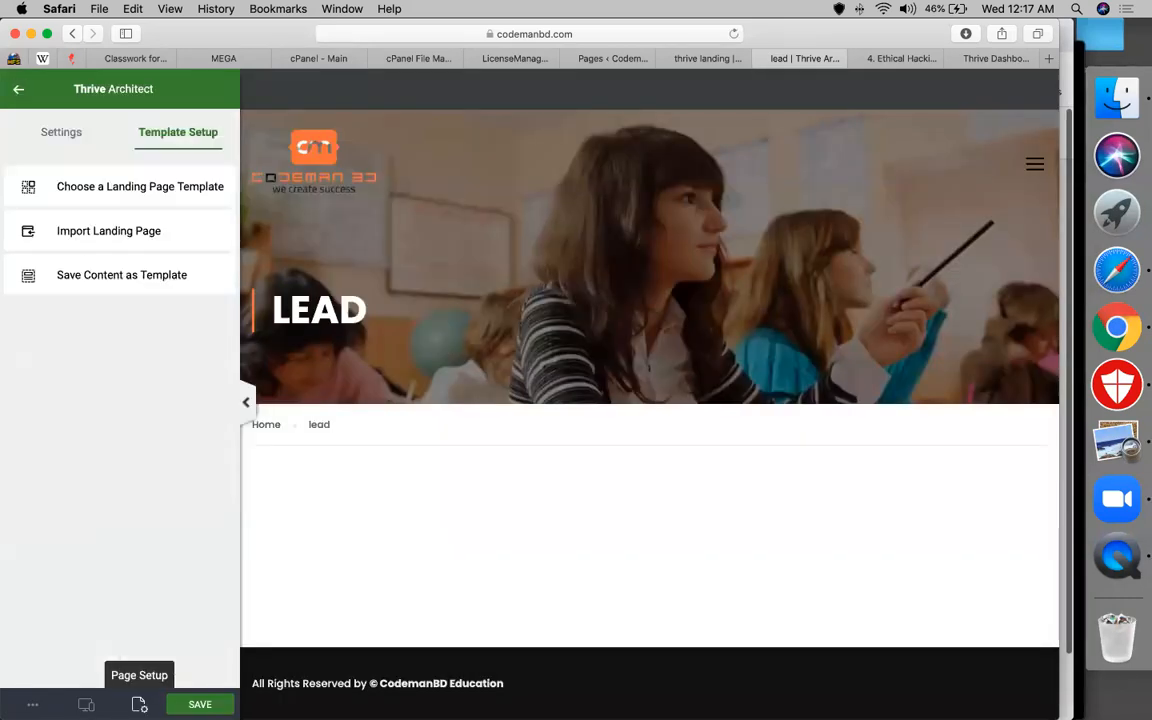
left_click(96, 230)
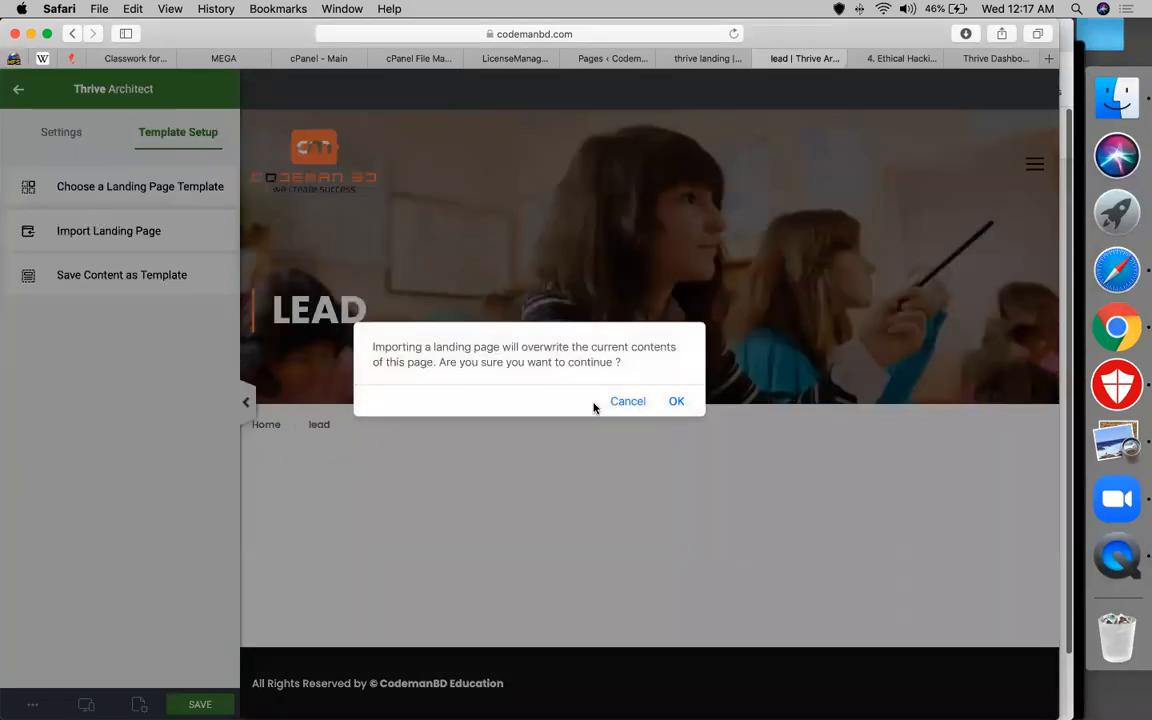
left_click(643, 405)
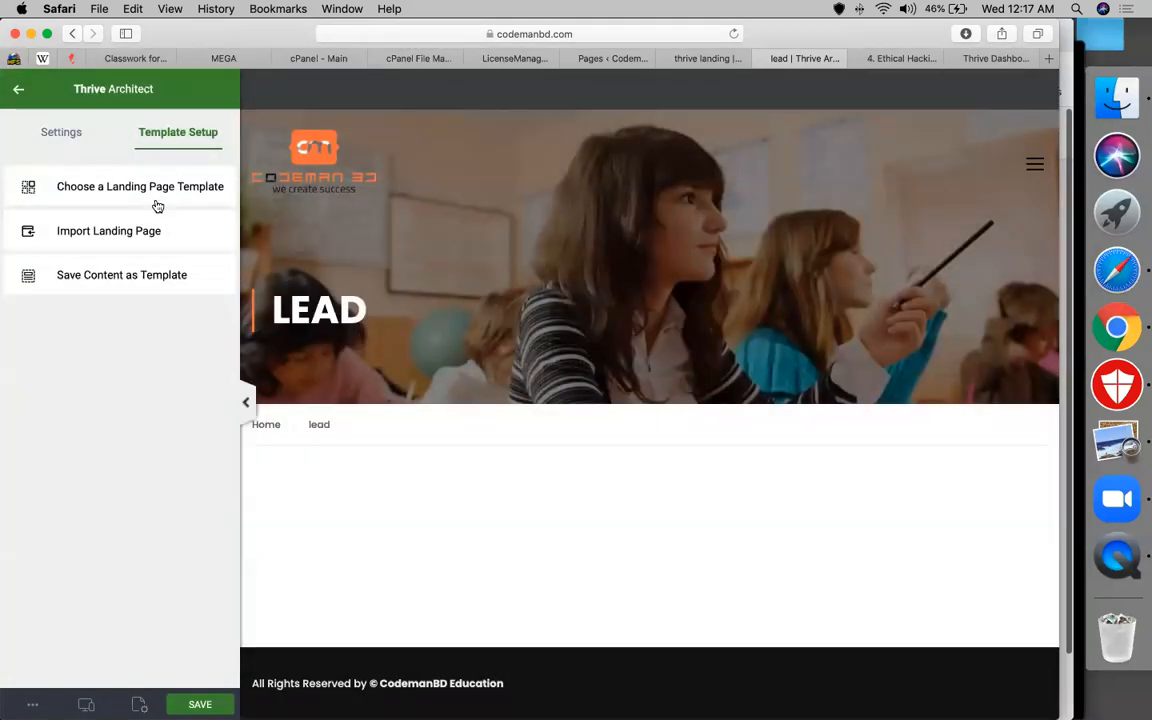
left_click(157, 206)
left_click(277, 323)
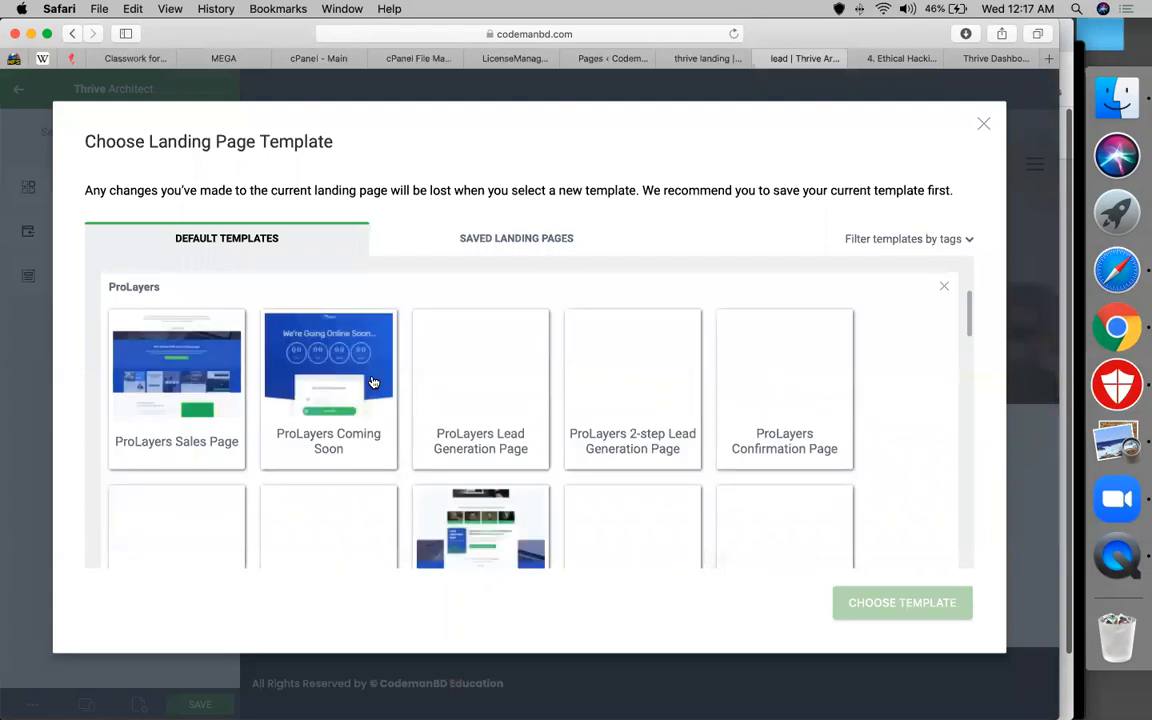
scroll(216, 378, "up", 2)
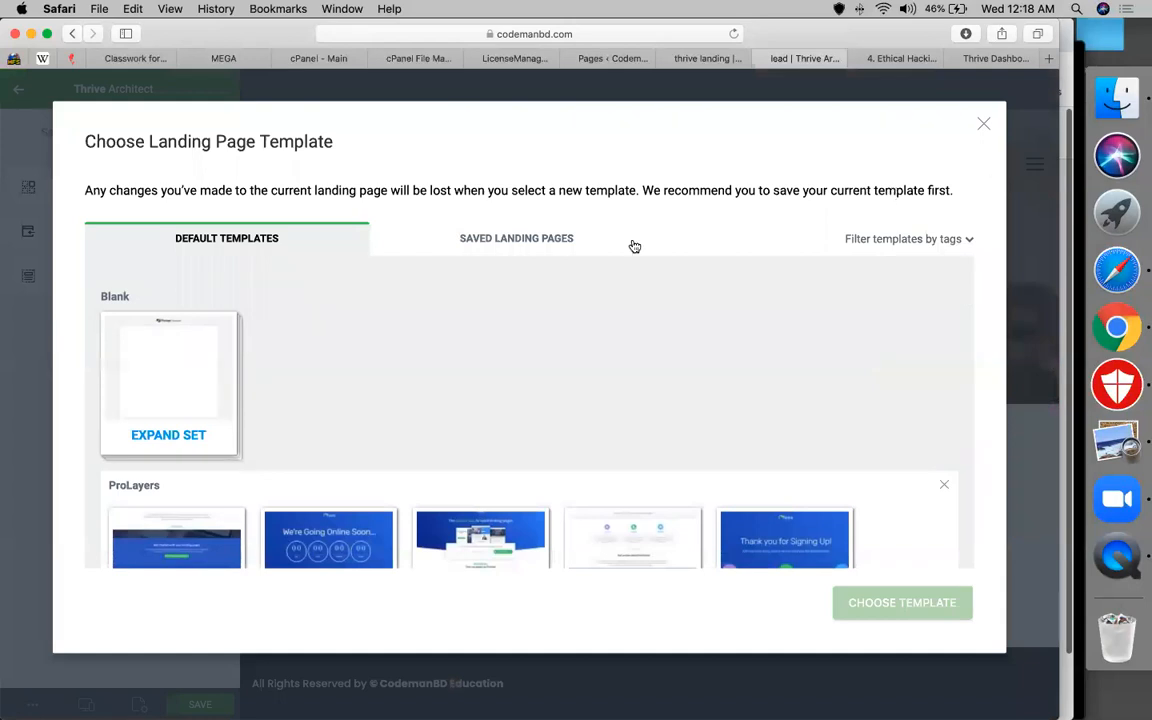
left_click(982, 127)
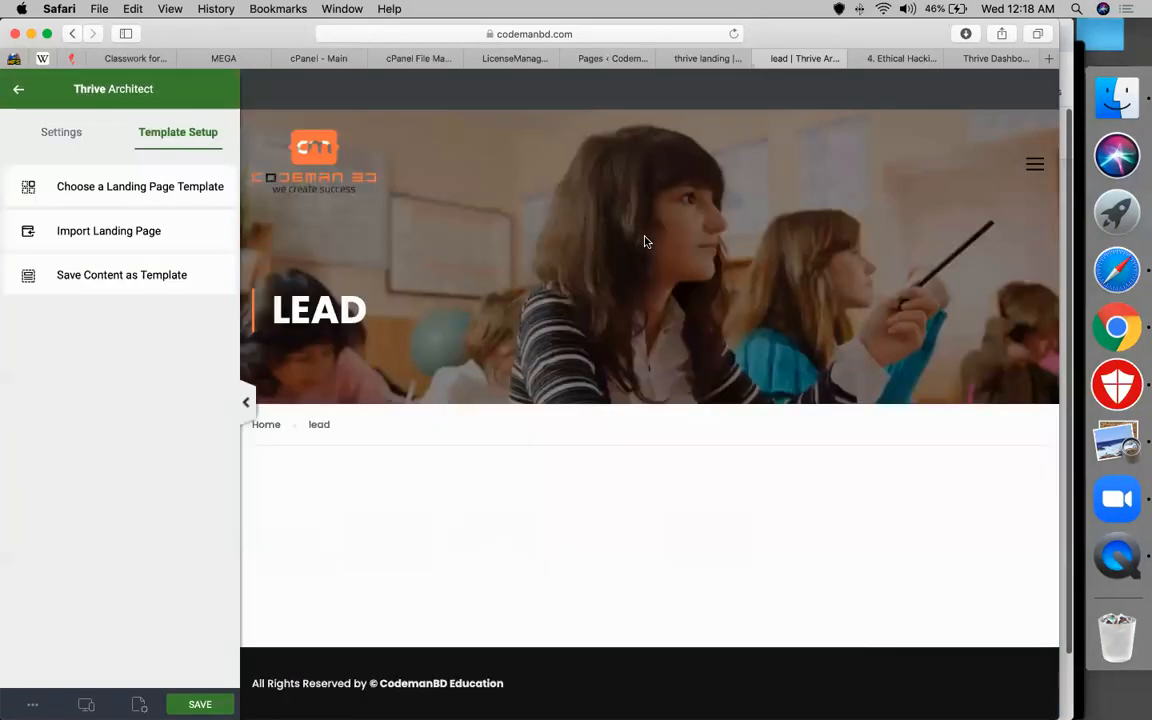
Apply the Flat 2.0 Lead Generation Page template to the page
left_click(135, 188)
scroll(512, 440, "down", 1)
left_click(490, 408)
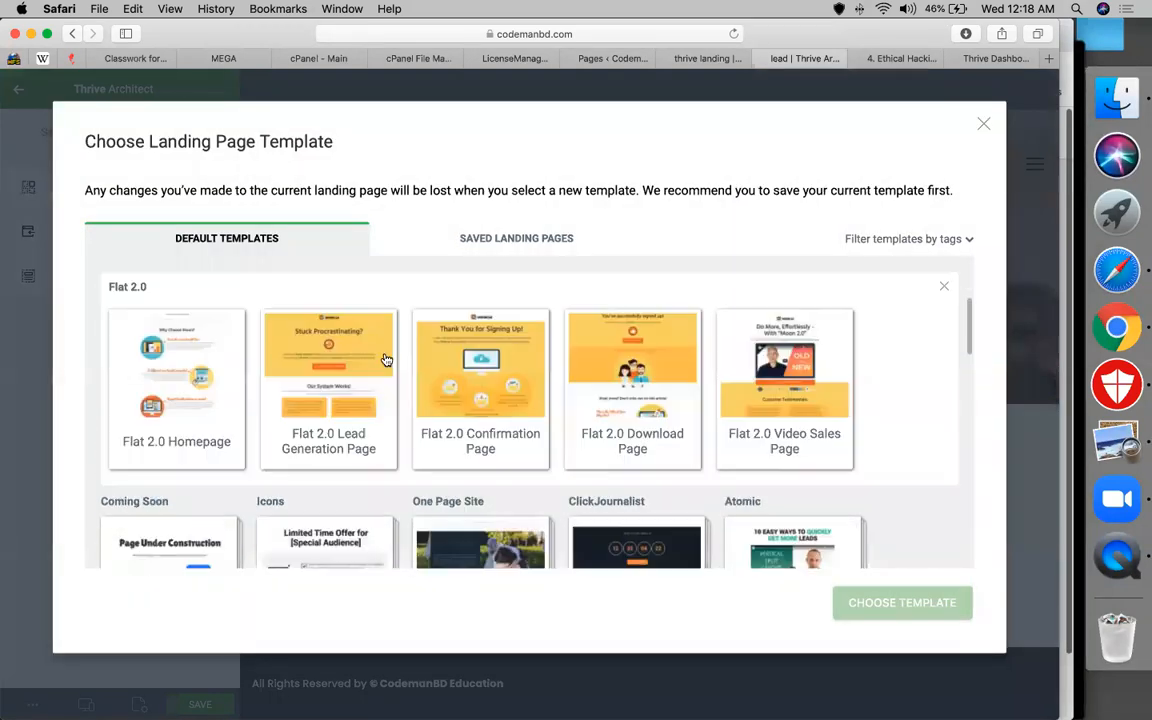
left_click(348, 404)
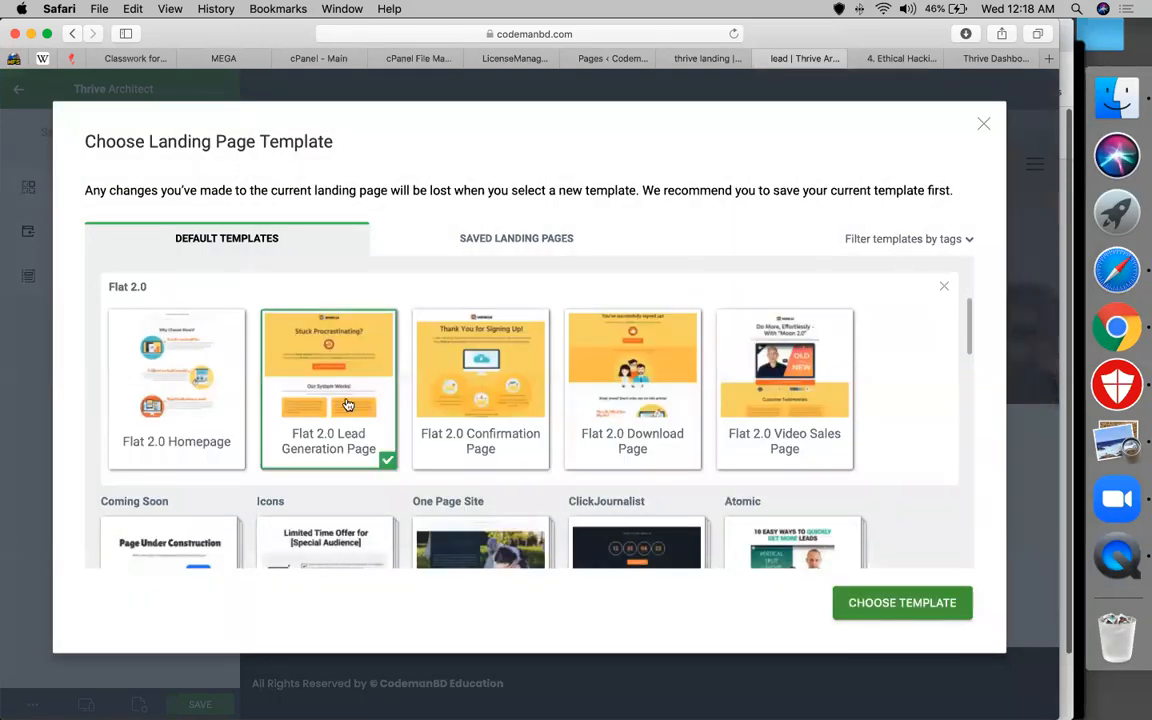
left_click(877, 610)
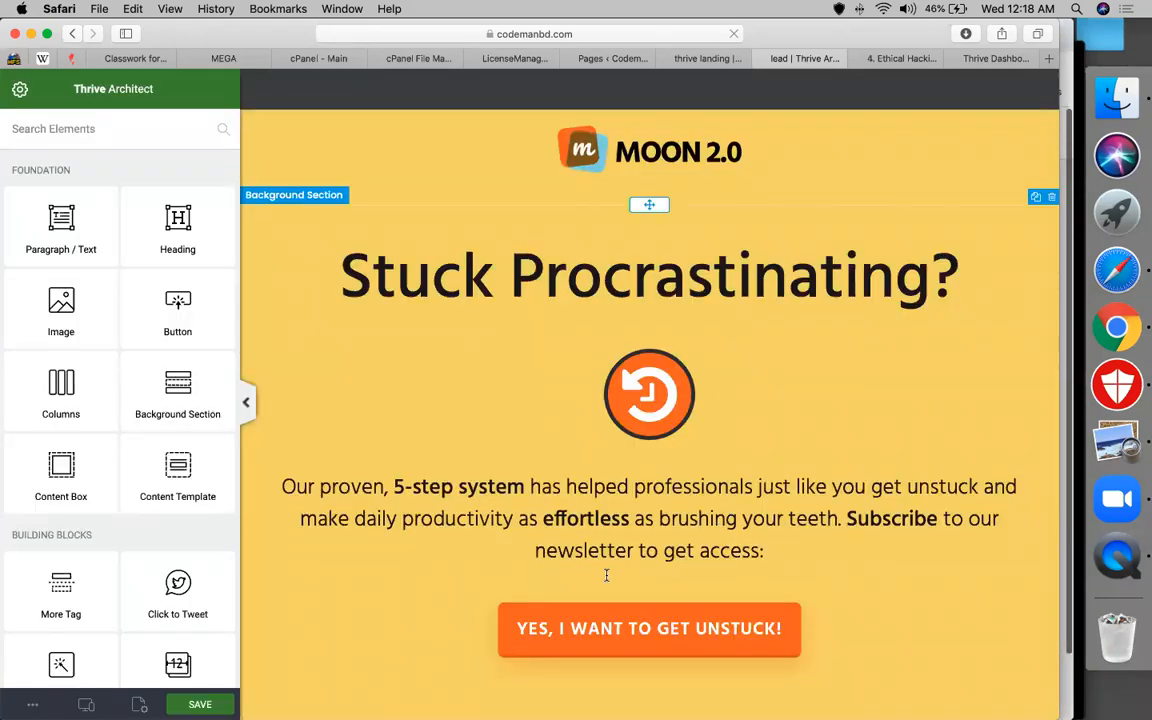
Scroll through the loaded 'Stuck Procrastinating?' template to review its button and testimonials
scroll(606, 575, "down", 4)
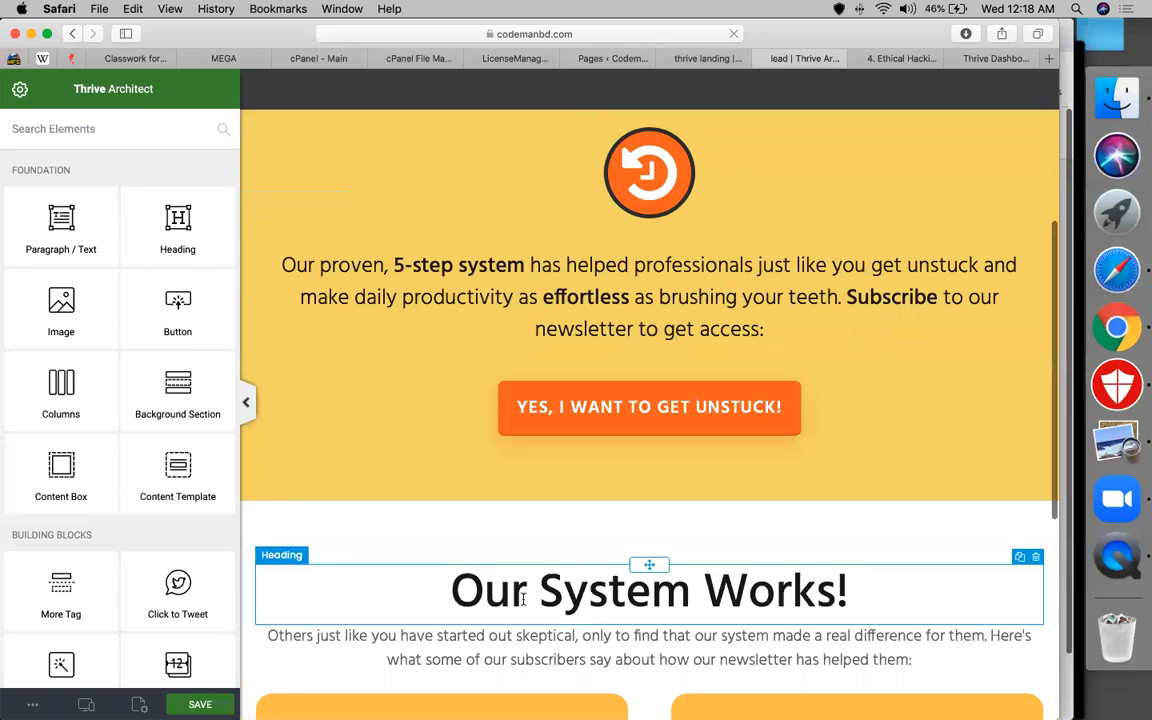
scroll(522, 598, "down", 6)
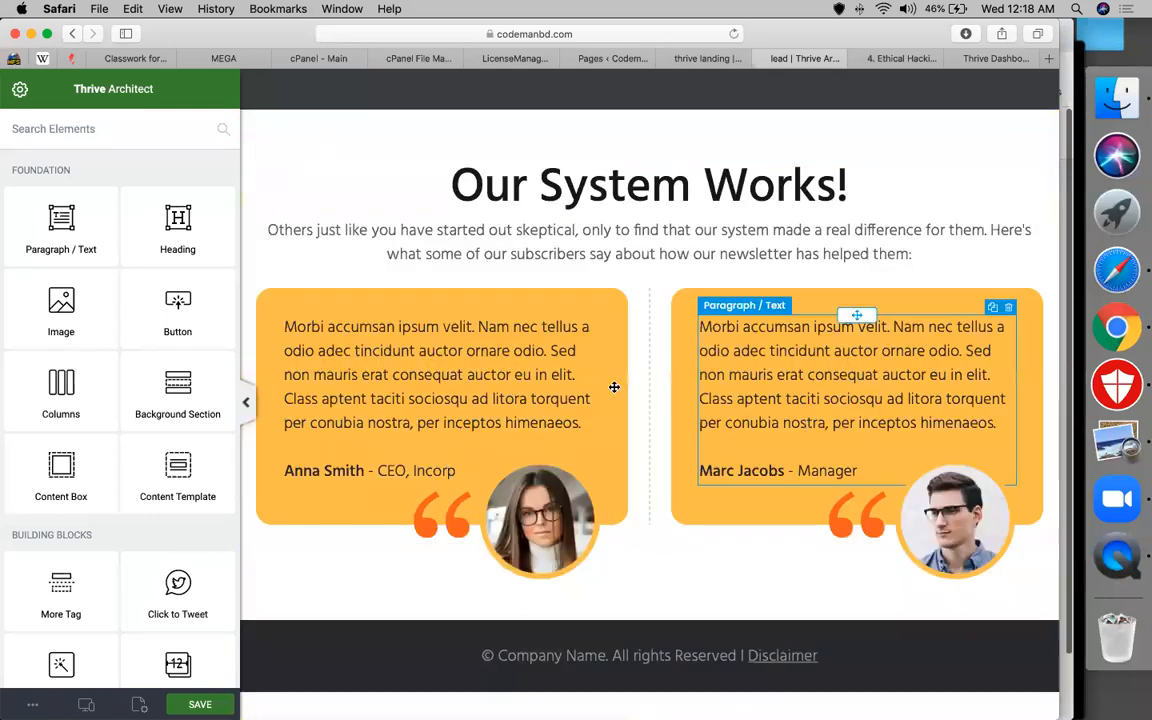
scroll(614, 387, "up", 7)
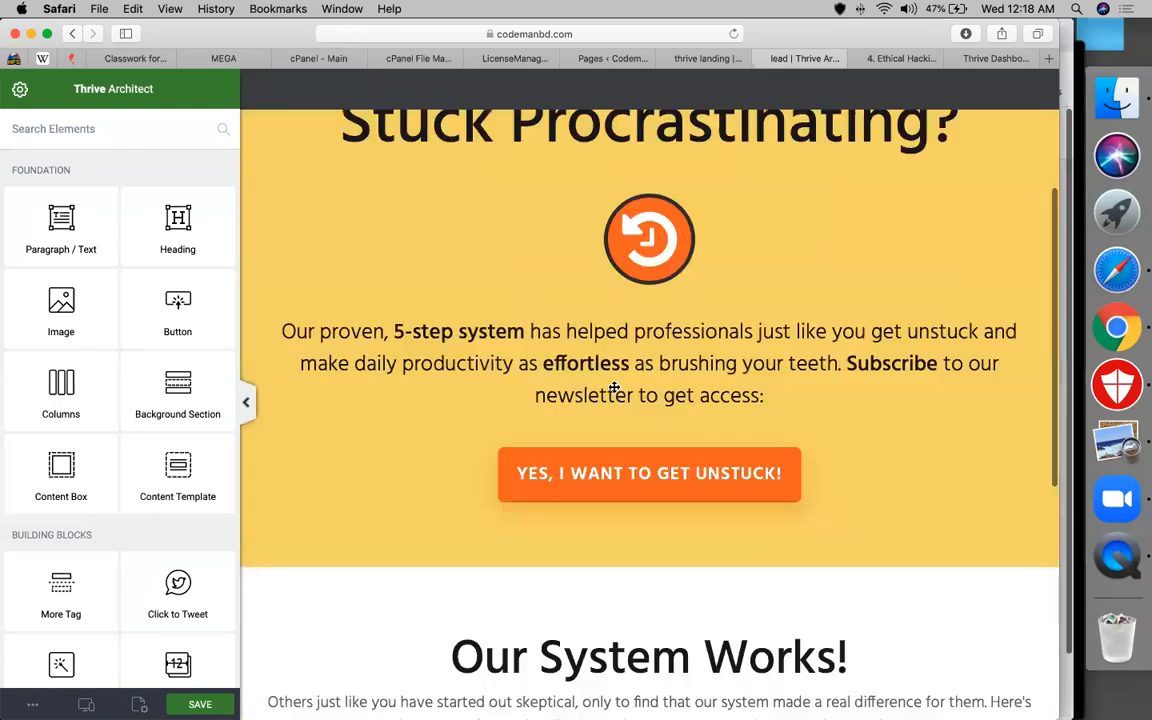
scroll(614, 387, "up", 3)
scroll(602, 393, "down", 3)
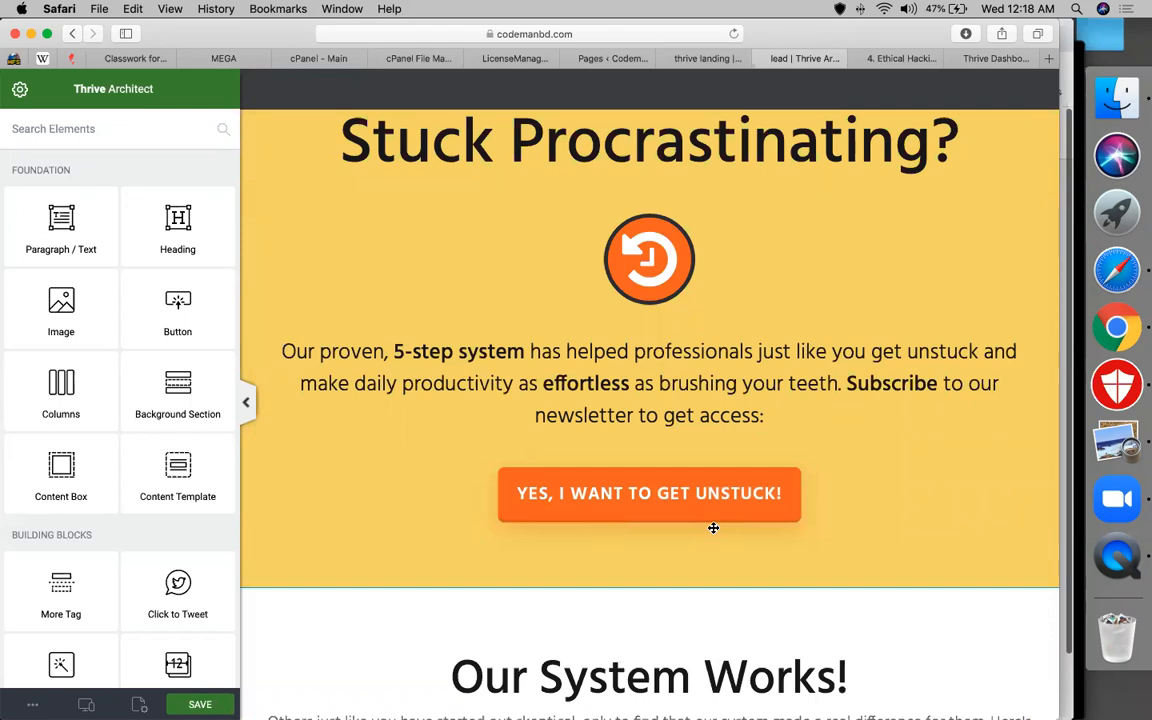
scroll(713, 527, "down", 7)
scroll(708, 518, "up", 6)
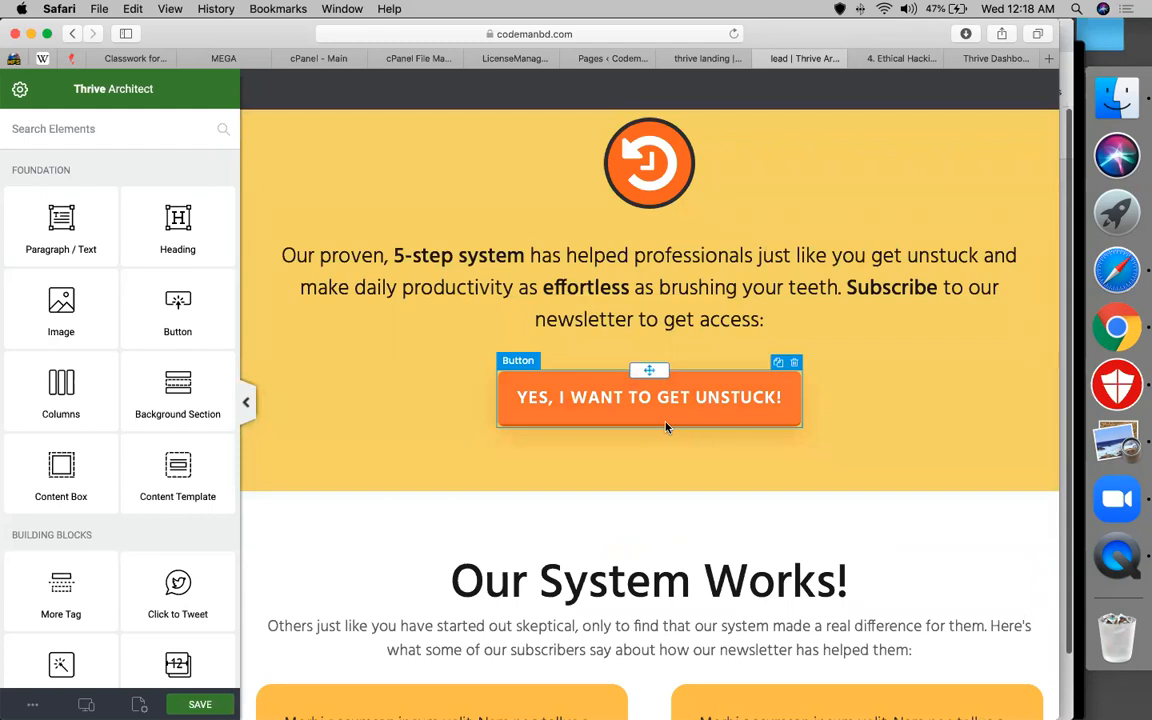
left_click(657, 419)
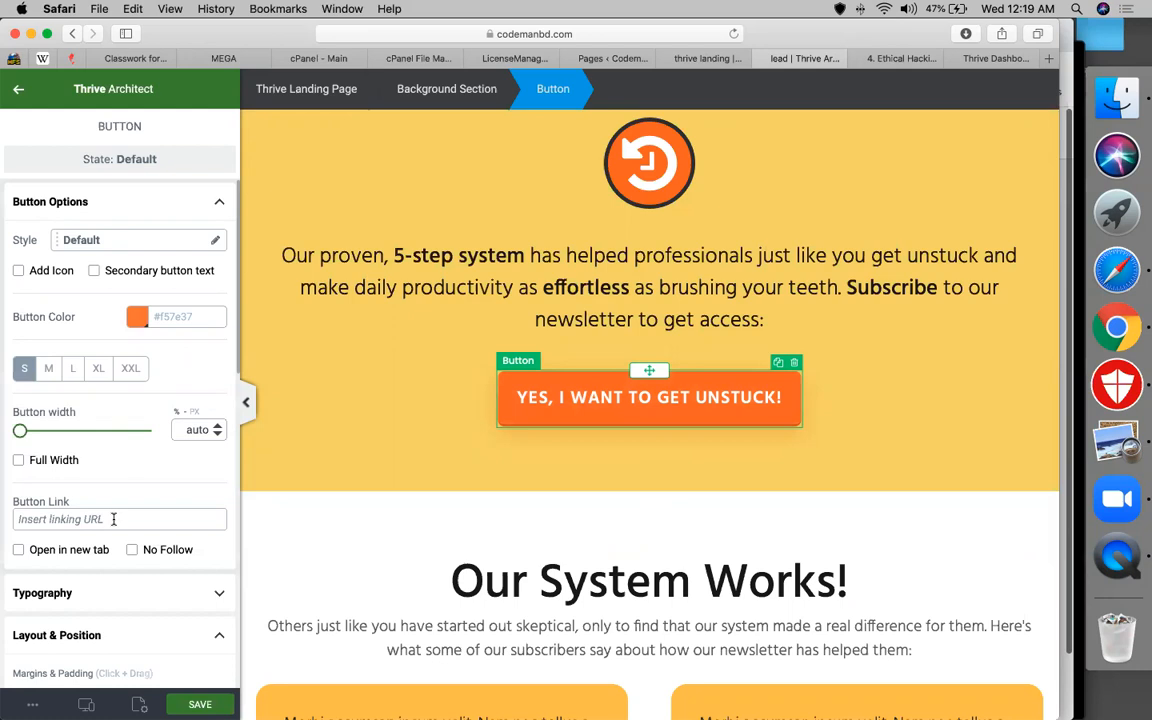
type("www.codemanbd.com/l")
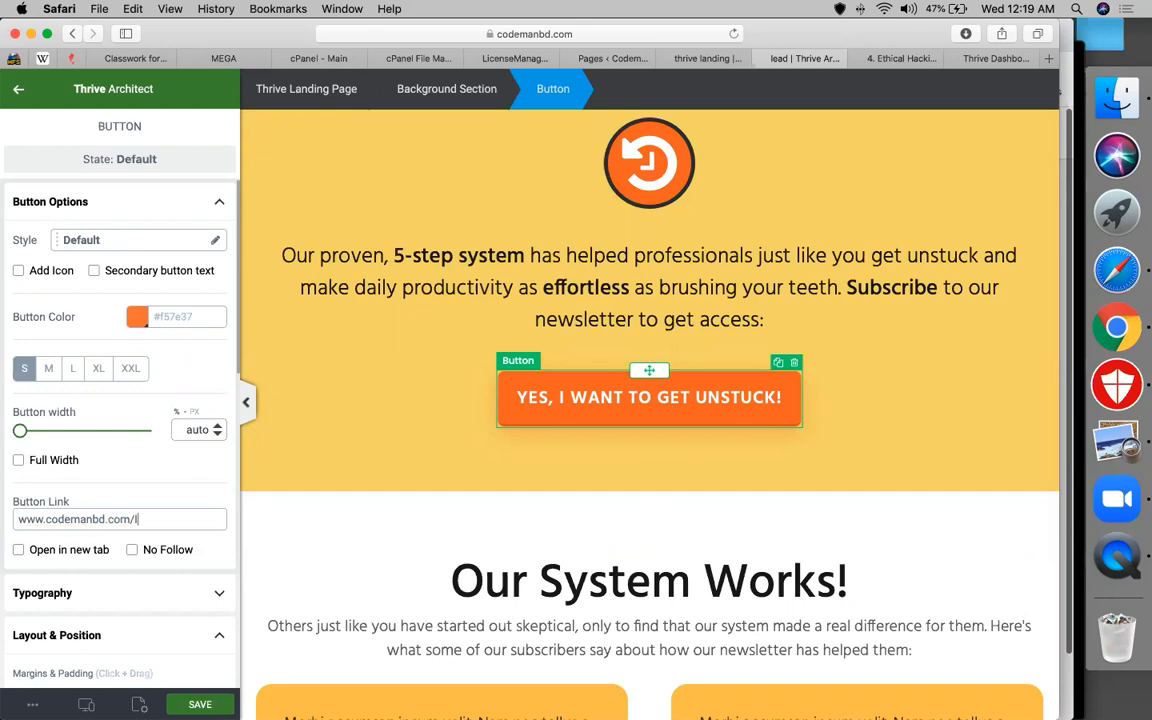
type("eads")
key("BackSpace")
type("2")
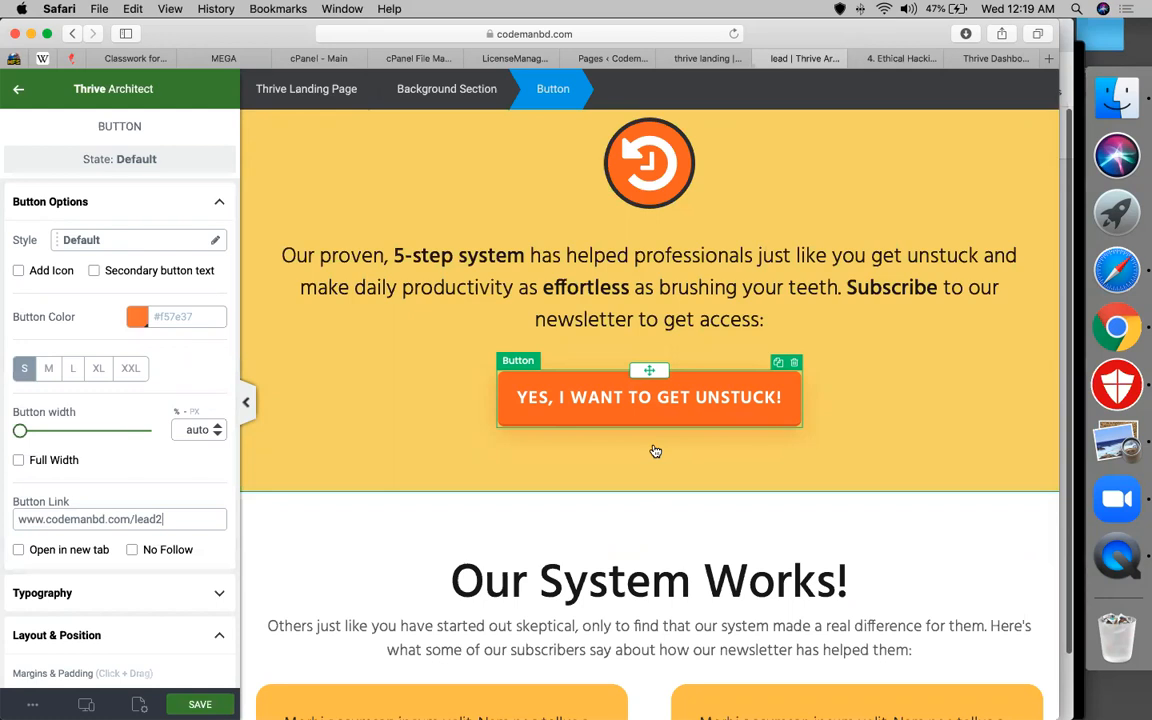
Scroll through the page to check it and save the lead page
scroll(655, 451, "down", 5)
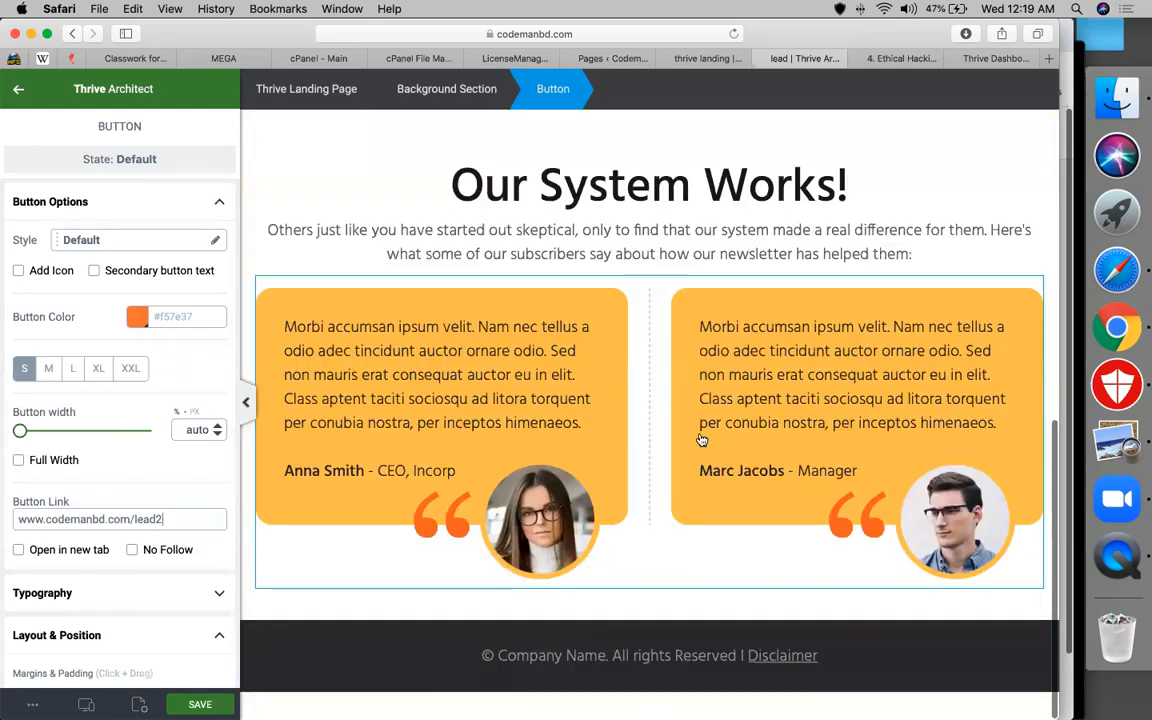
scroll(616, 381, "up", 6)
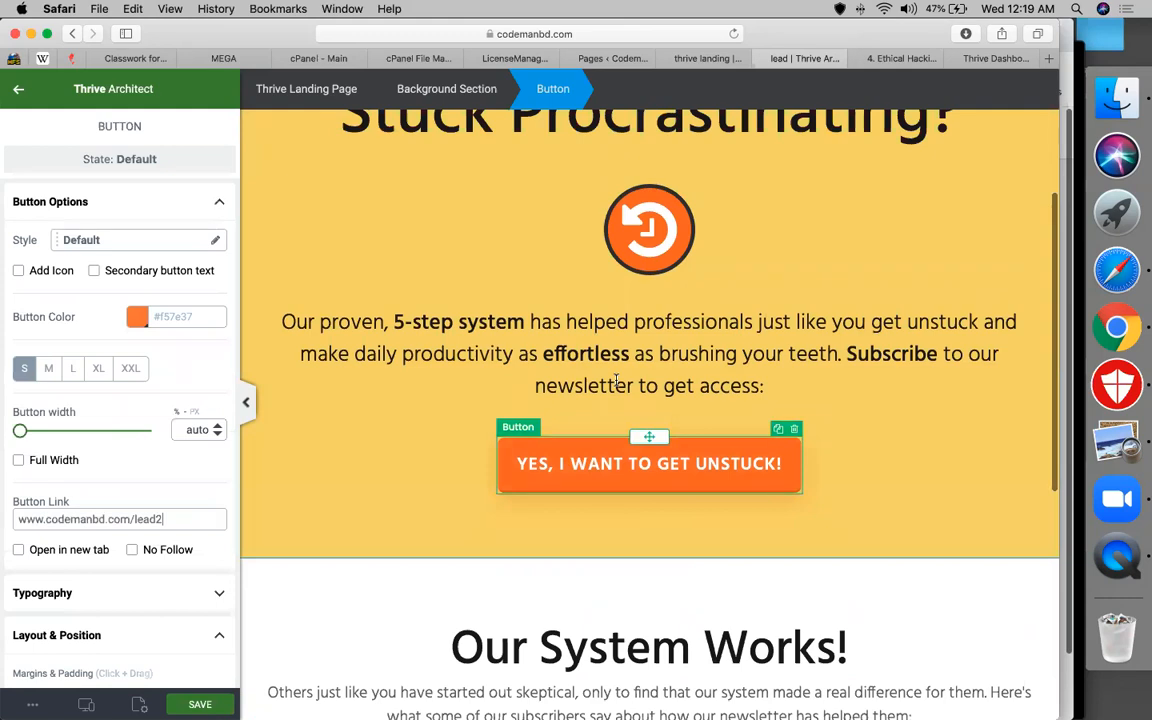
scroll(616, 381, "up", 2)
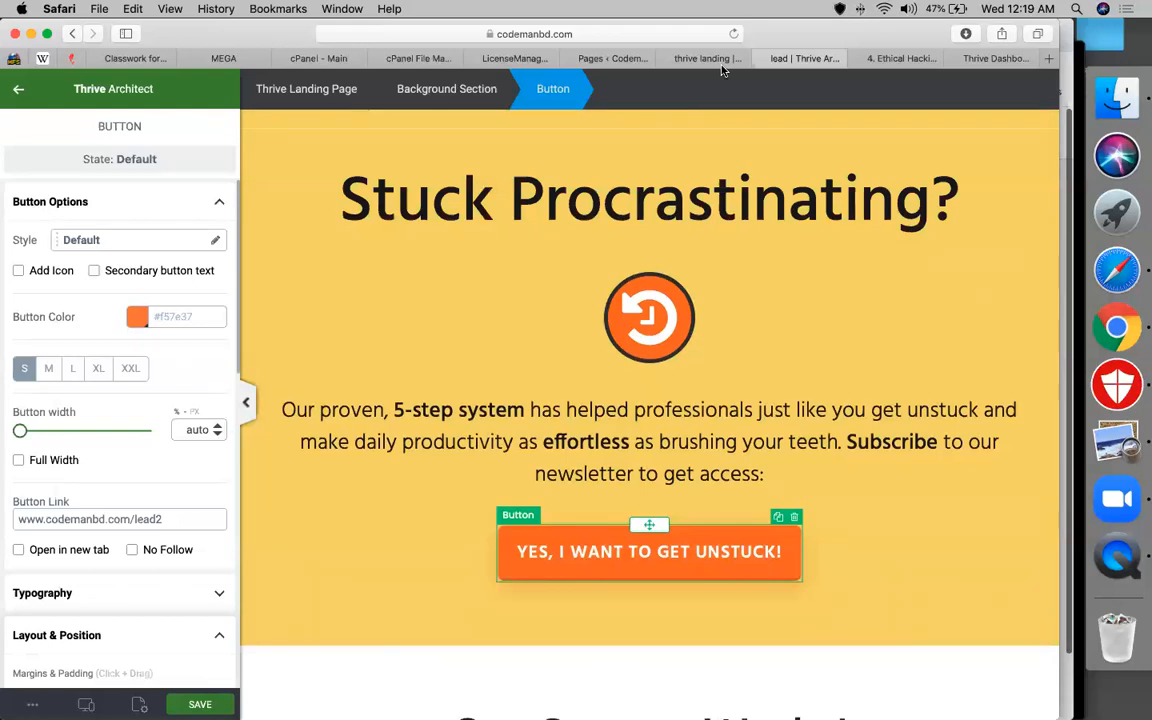
key("super+s")
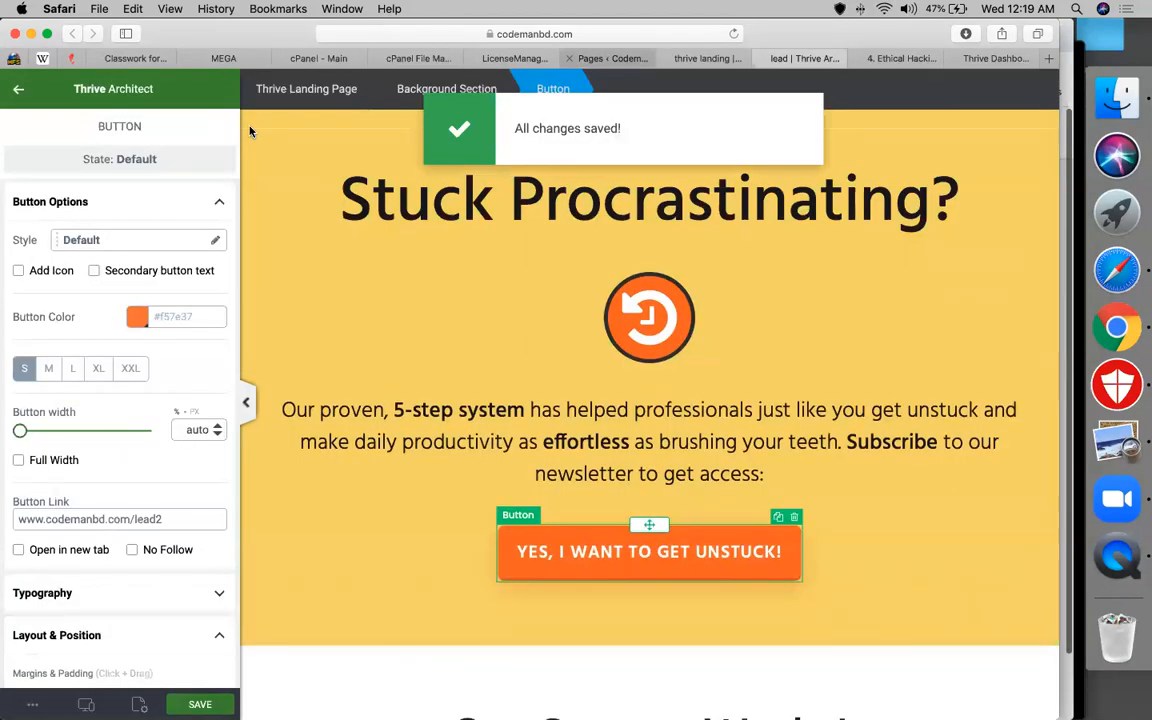
Create and publish a new page titled 'lead2', then open it in Thrive Architect
left_click(612, 58)
left_click(250, 129)
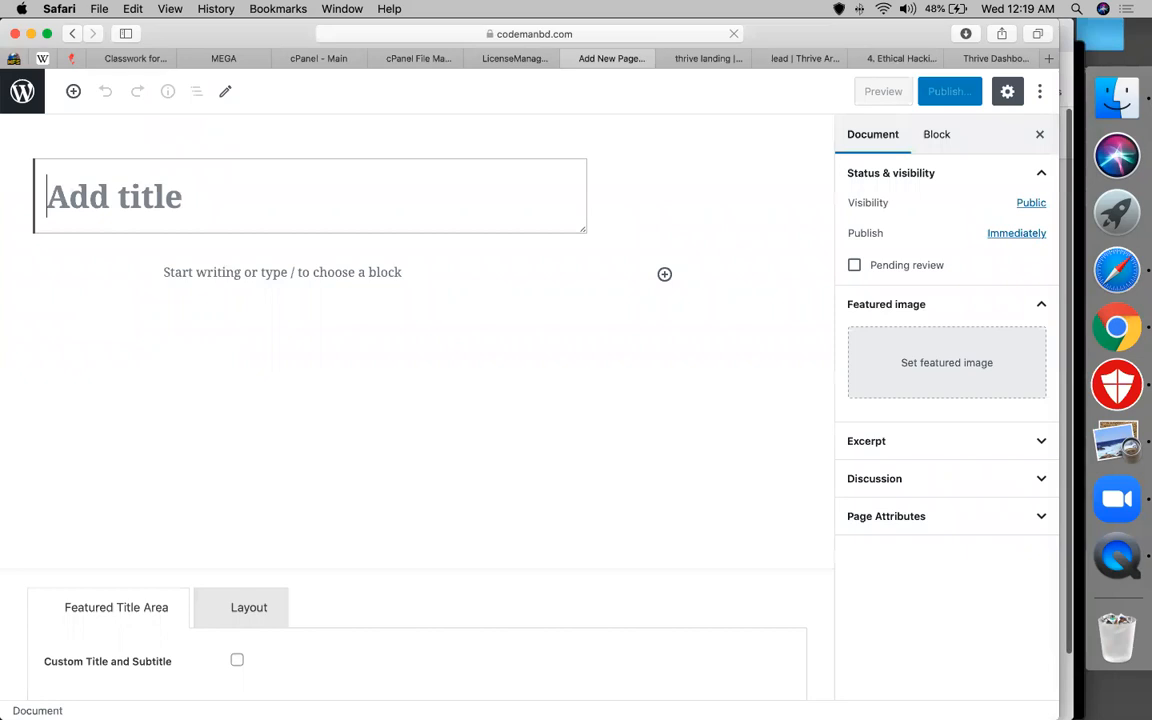
type("lead2")
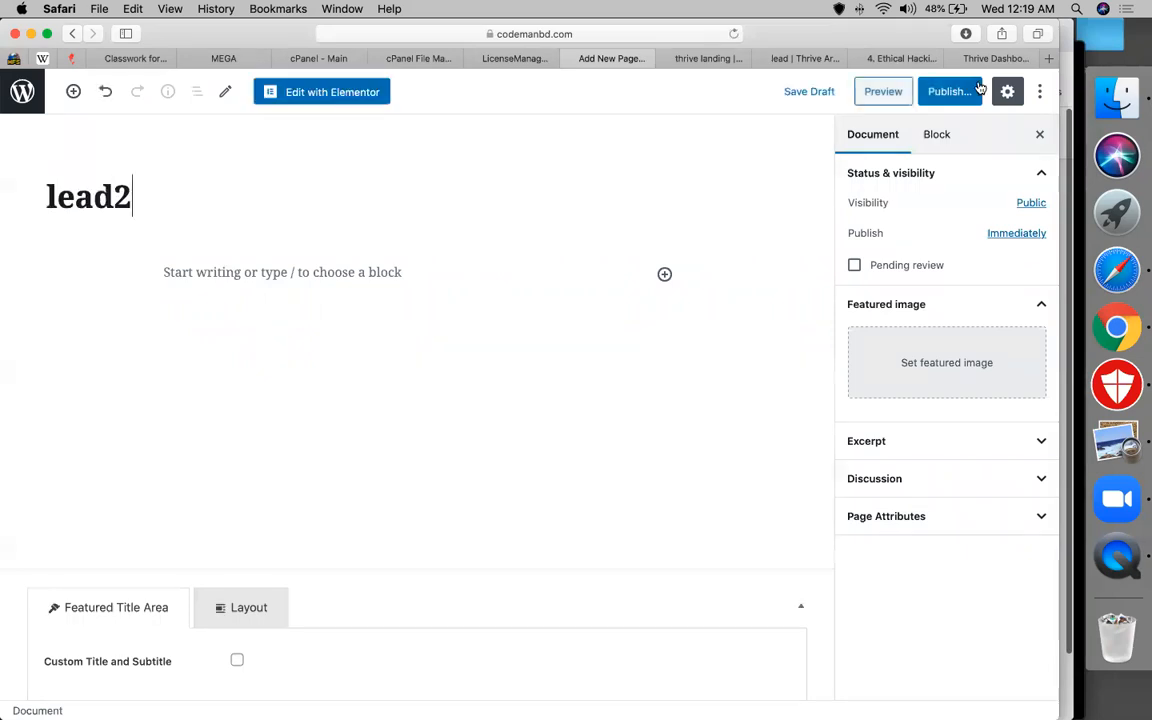
left_click(950, 91)
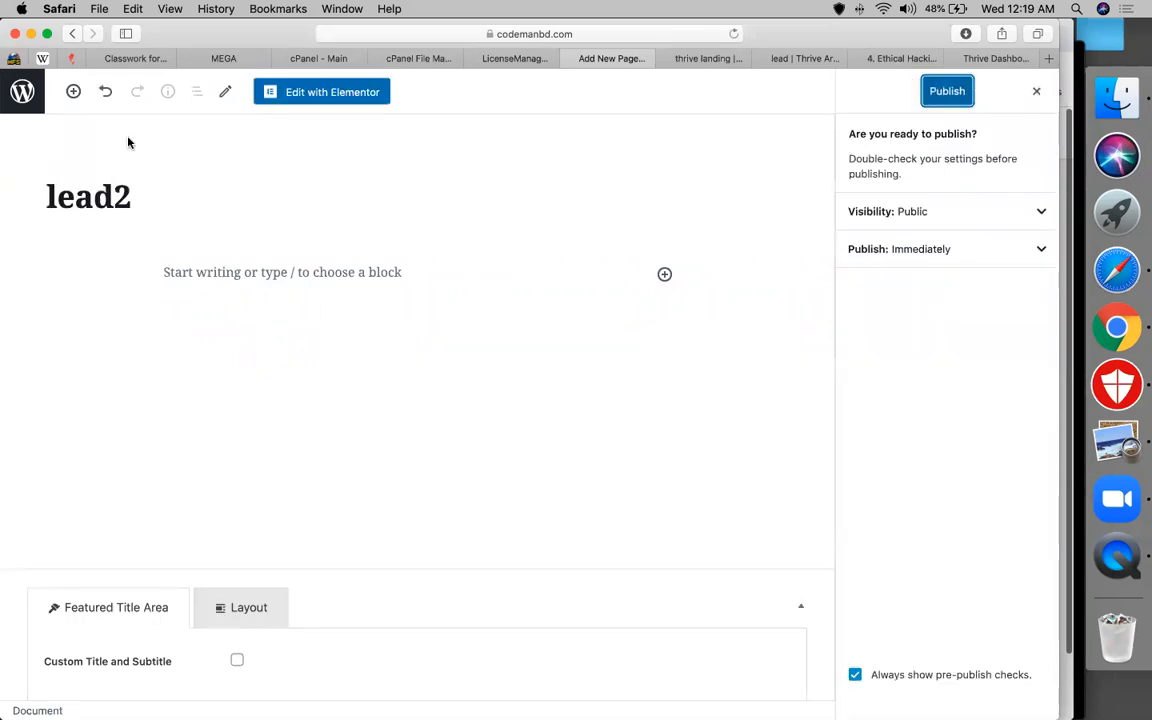
key("Return")
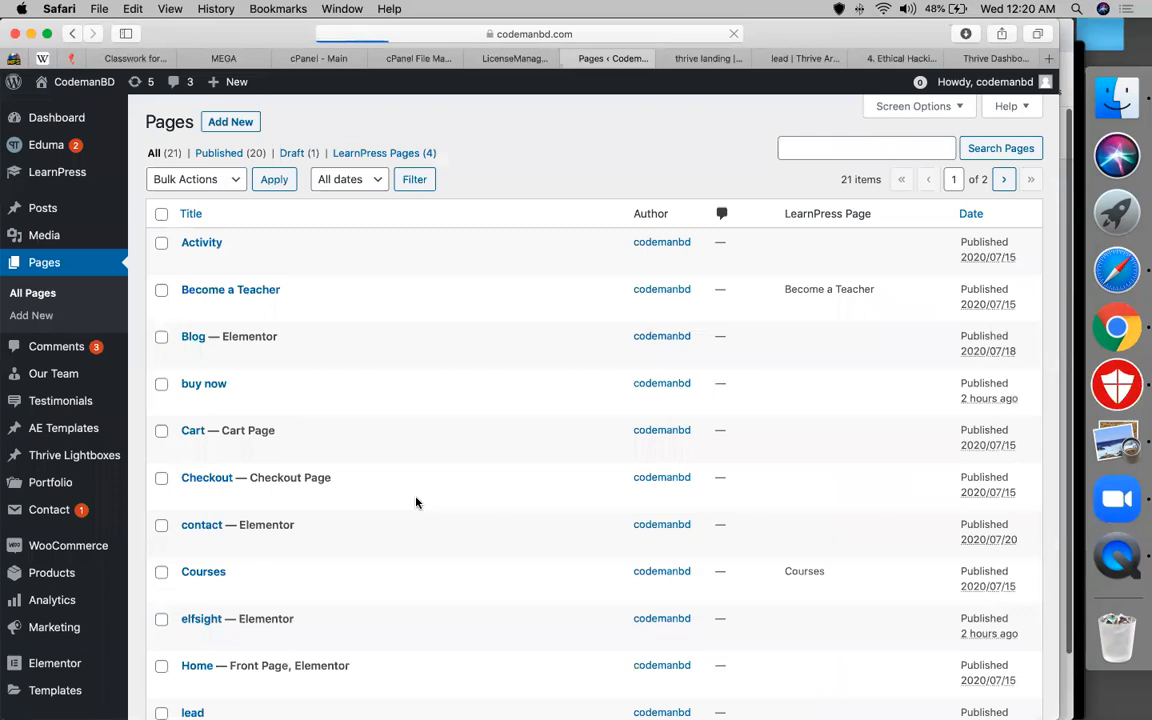
scroll(417, 502, "down", 5)
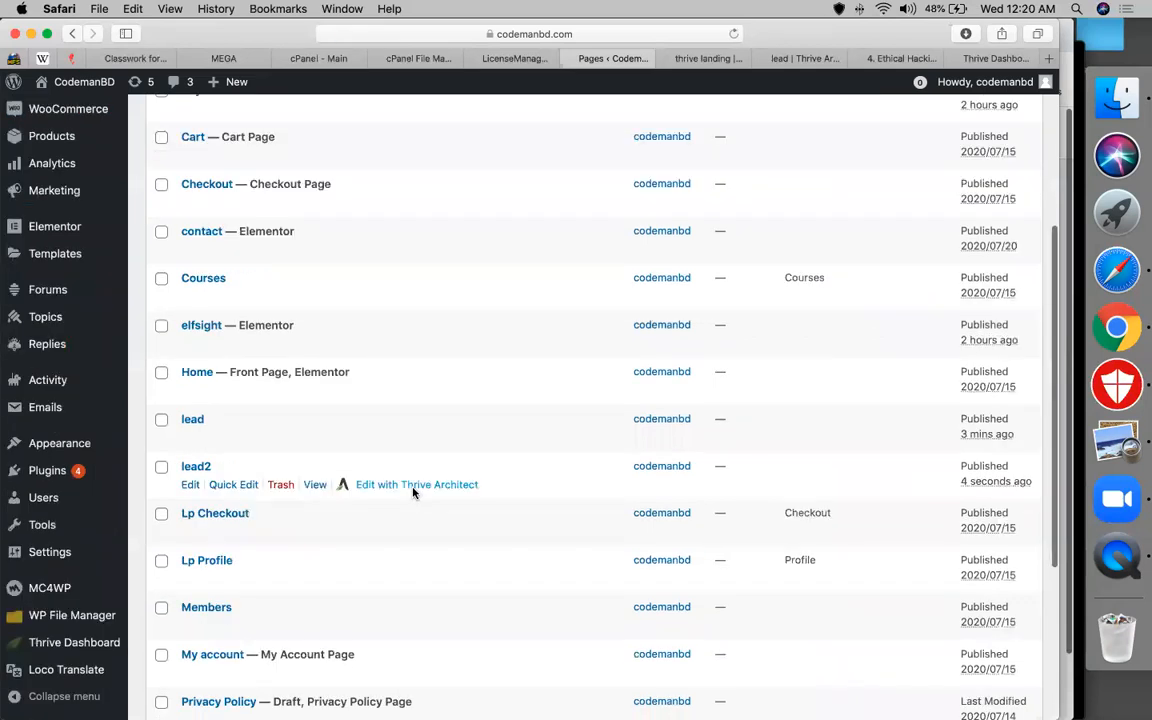
left_click(413, 487)
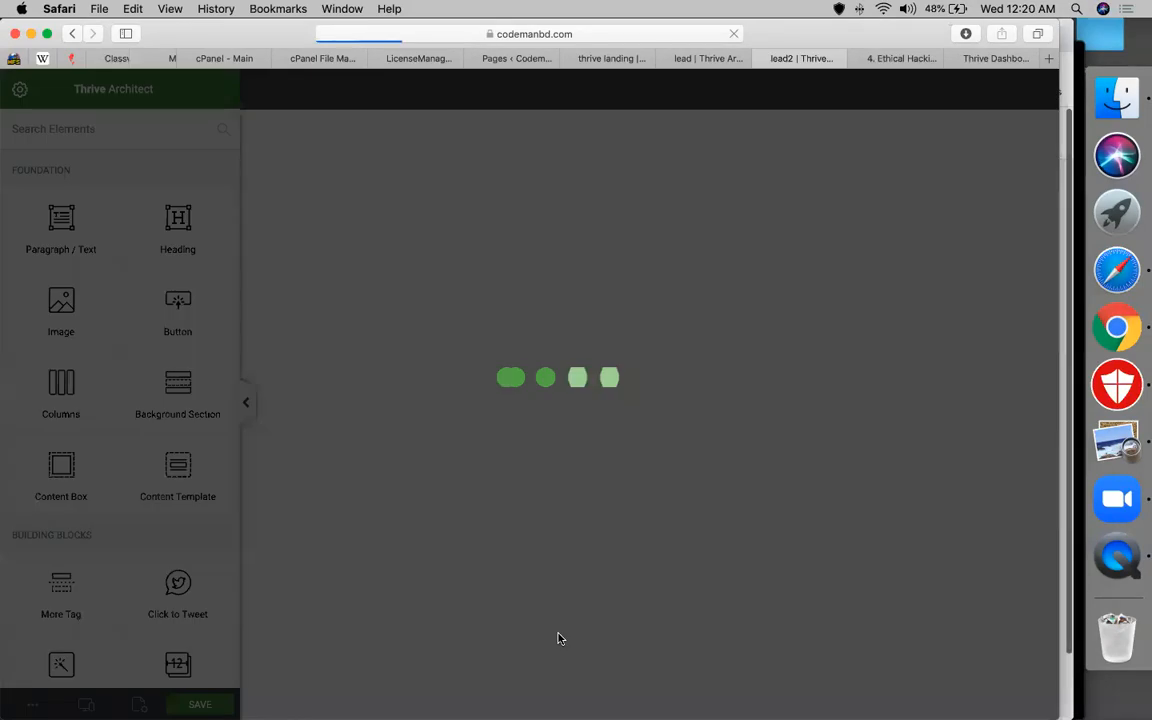
Replace the orange button's 'YES, I WANT TO GET UNSTUCK!' label with 'BUY THE COURSE'
left_click(580, 550)
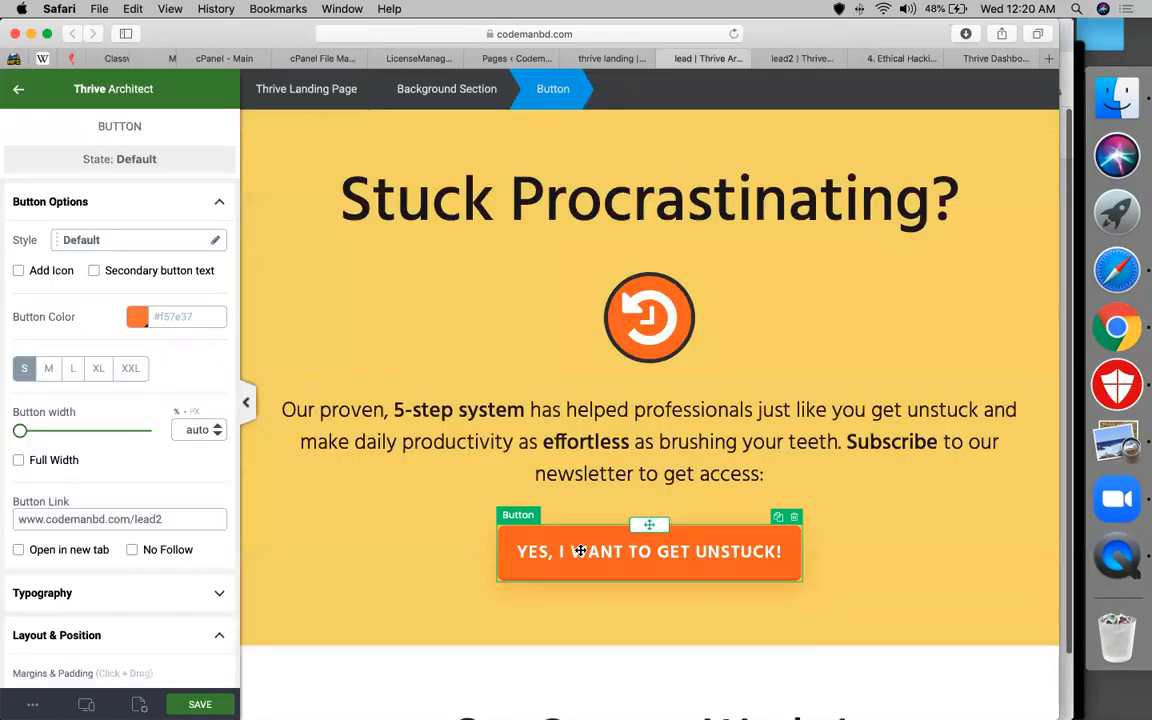
left_click(586, 554)
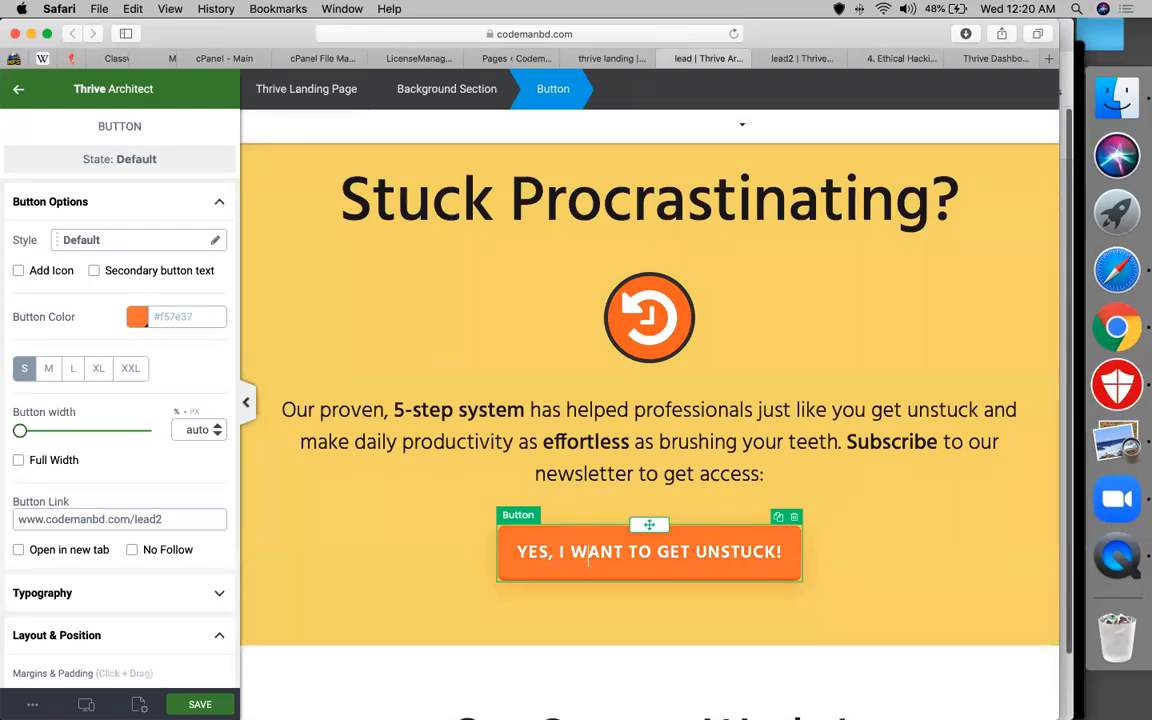
key("super+a")
type("B")
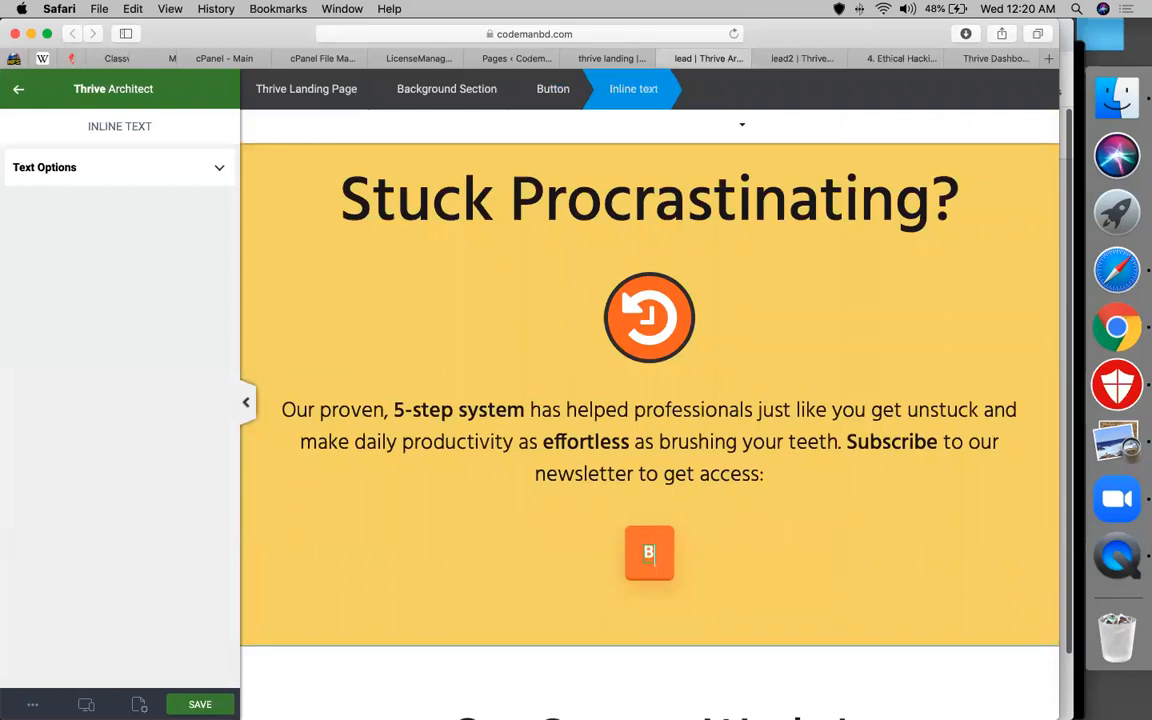
type("UY T")
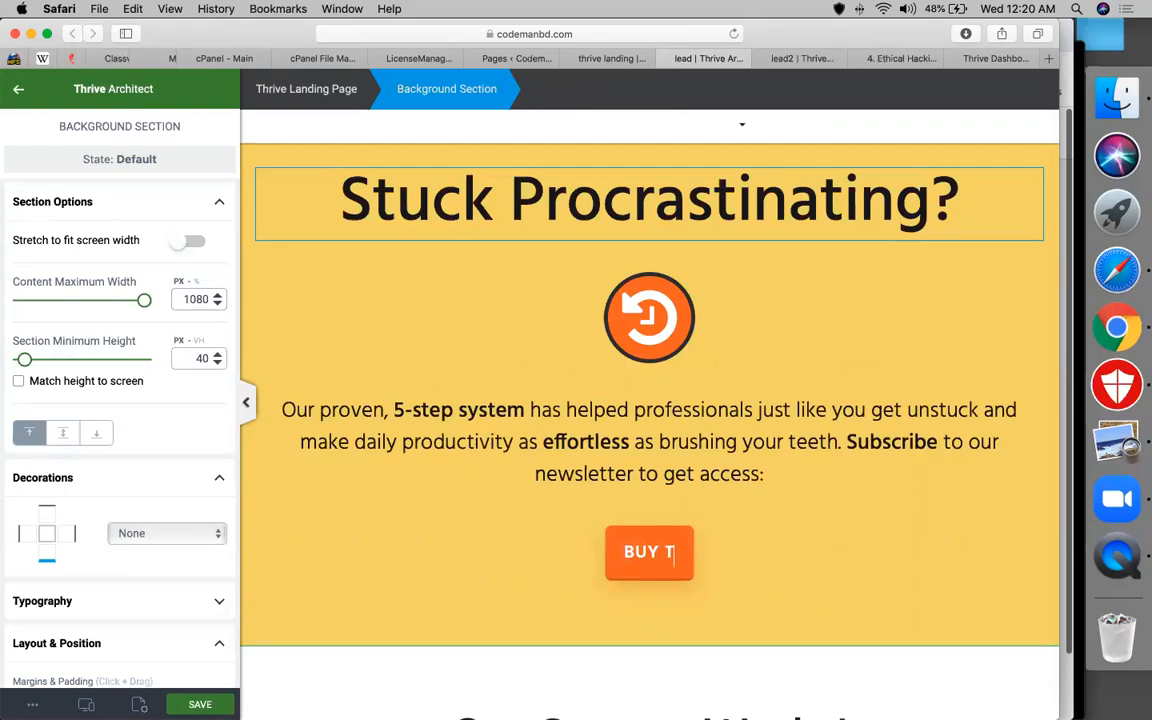
type("HE")
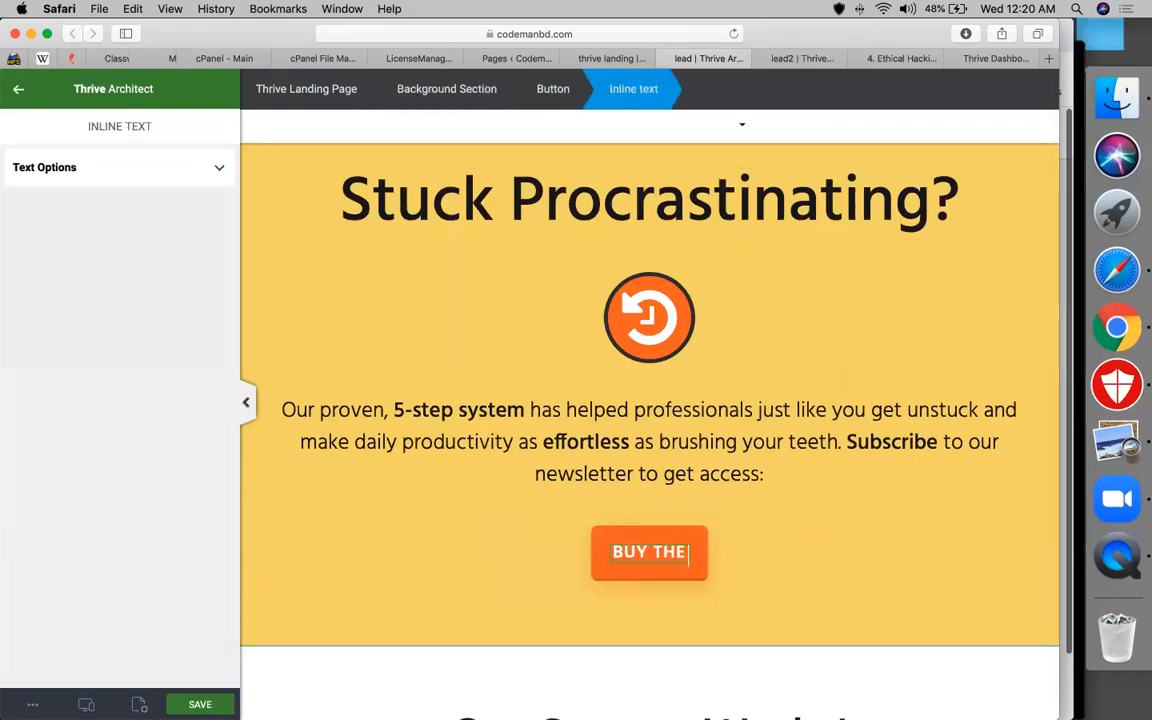
type(" COURSE")
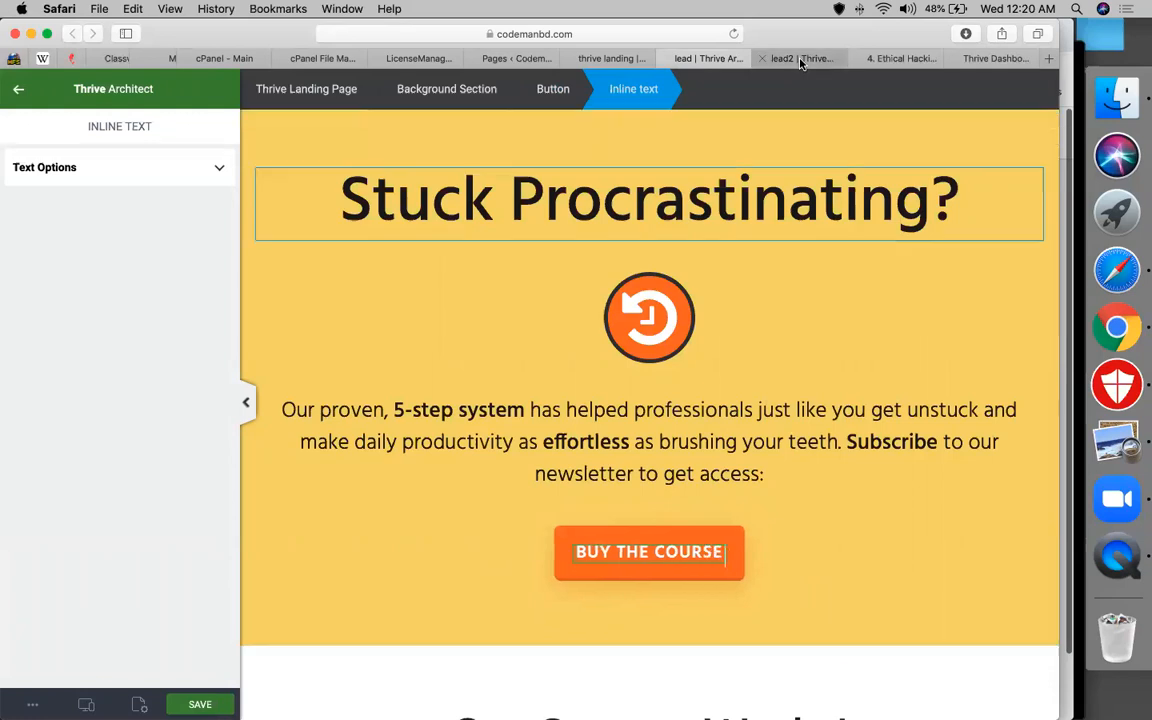
In the lead2 editor, apply the Flat 2.0 Confirmation Page landing template
left_click(801, 59)
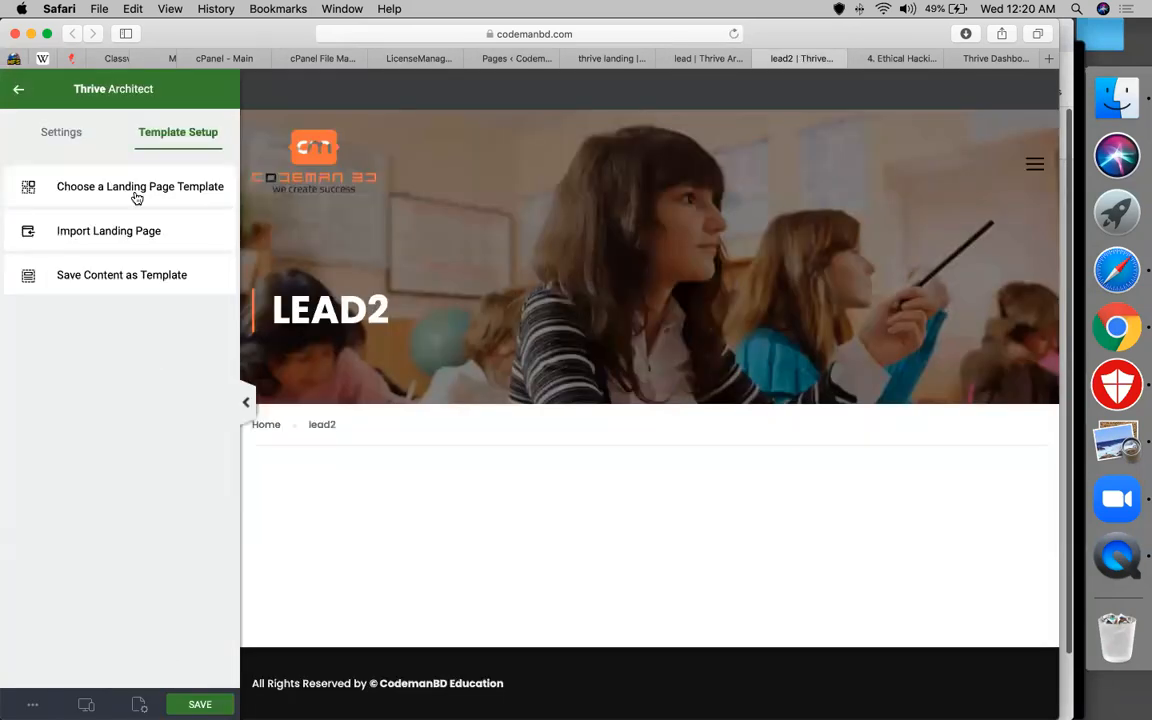
left_click(137, 187)
left_click(485, 385)
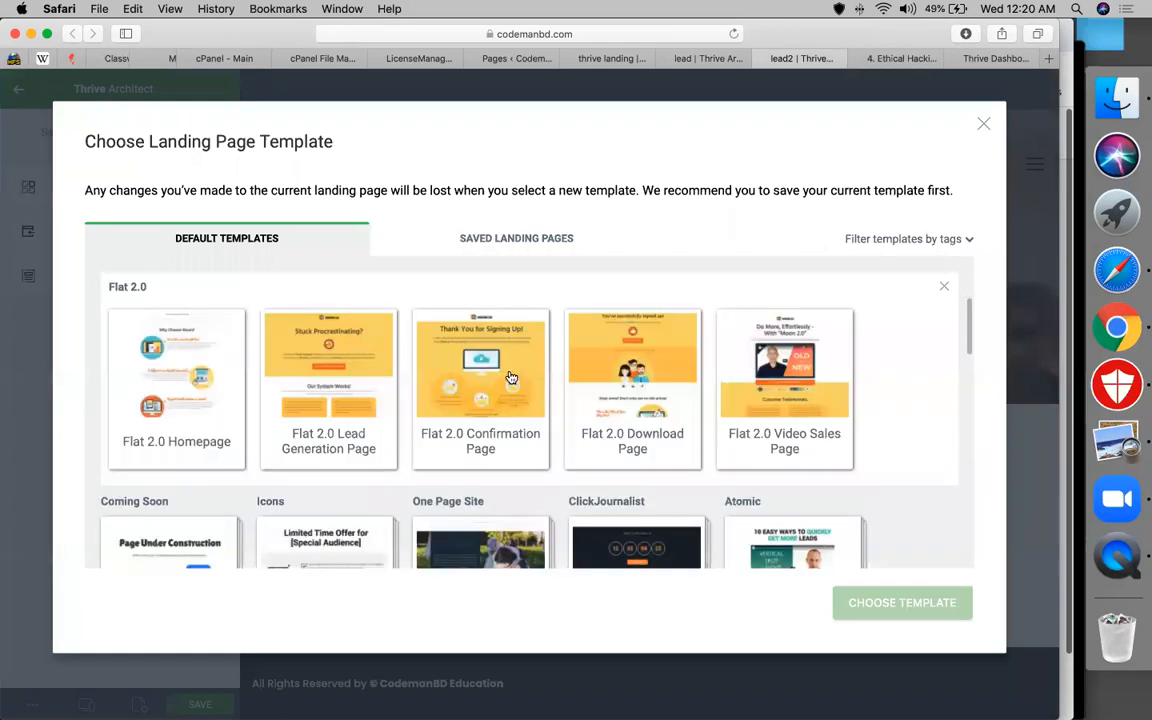
left_click(508, 376)
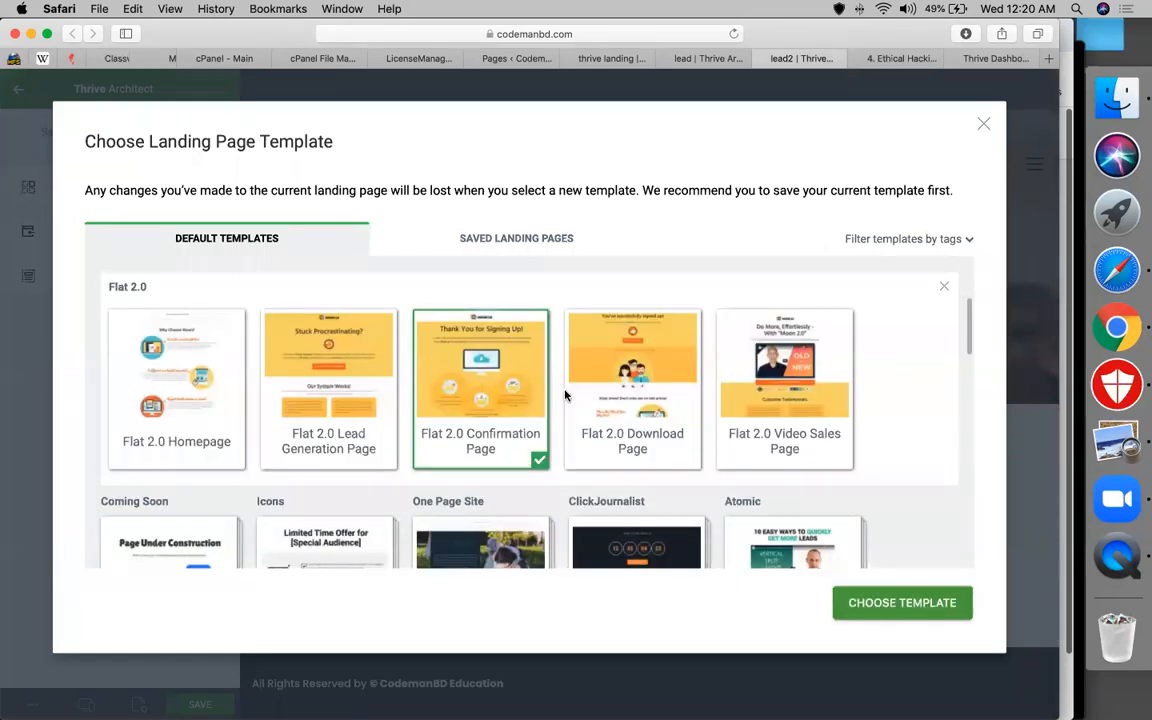
left_click(925, 605)
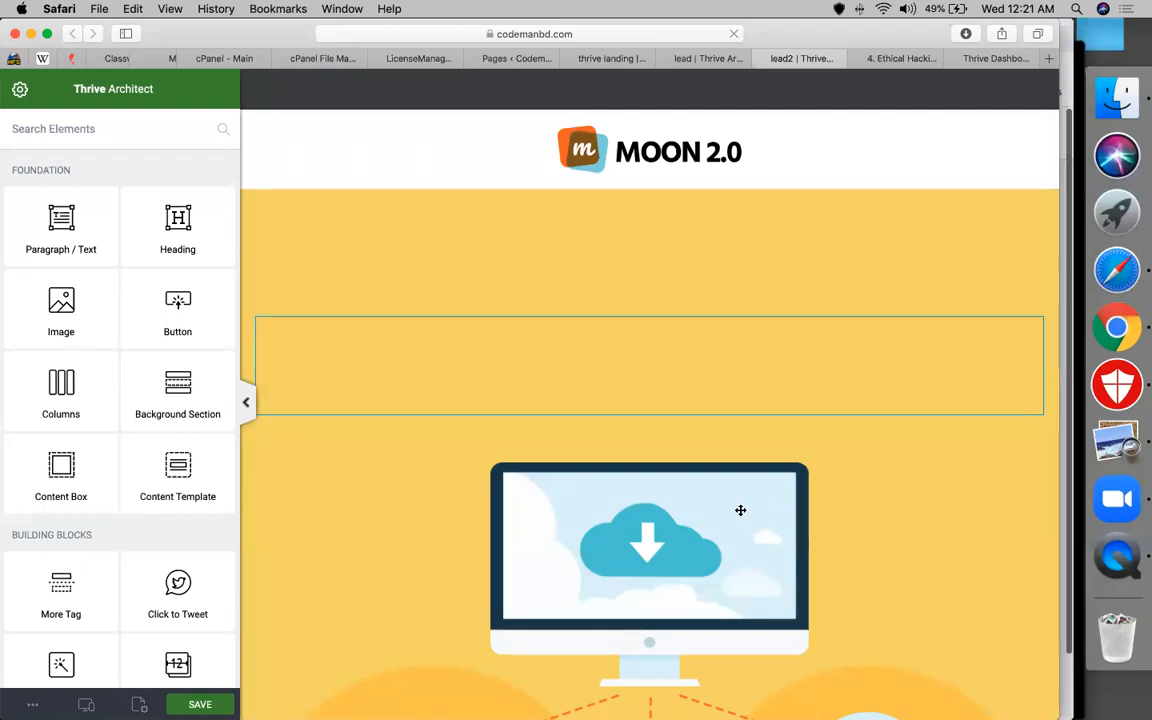
Scroll through the confirmation page and its three email-confirmation steps
scroll(740, 510, "down", 4)
scroll(740, 510, "down", 2)
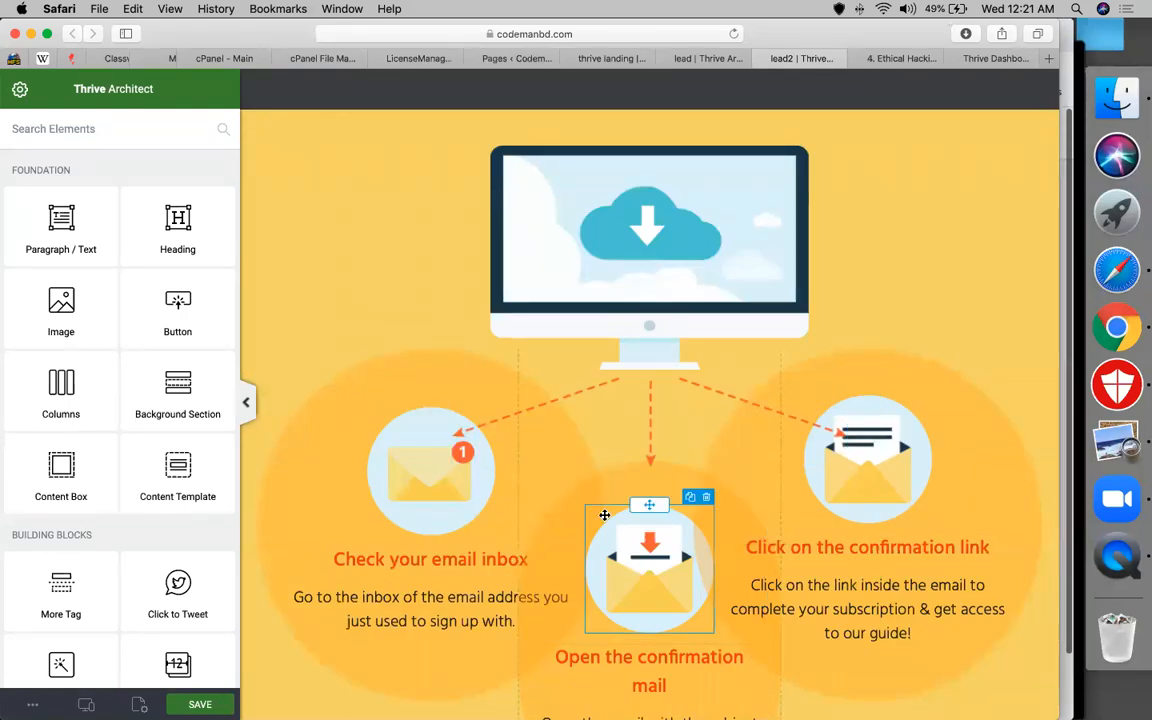
scroll(640, 540, "down", 2)
scroll(652, 578, "down", 2)
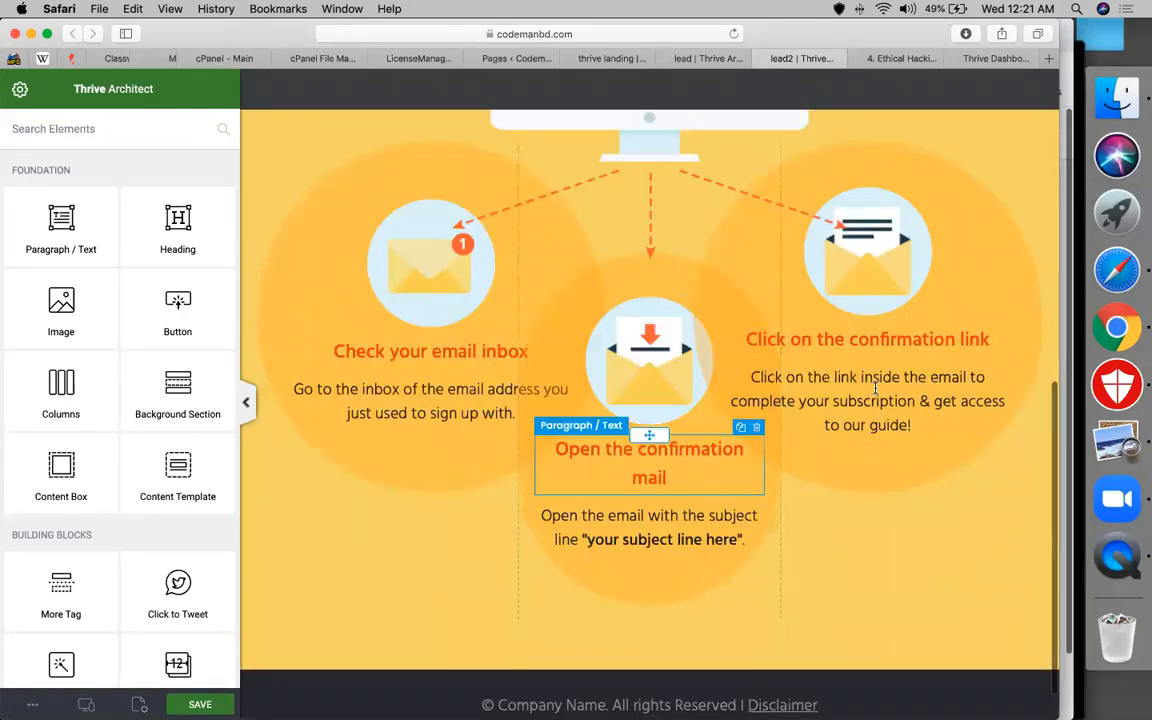
scroll(661, 476, "up", 7)
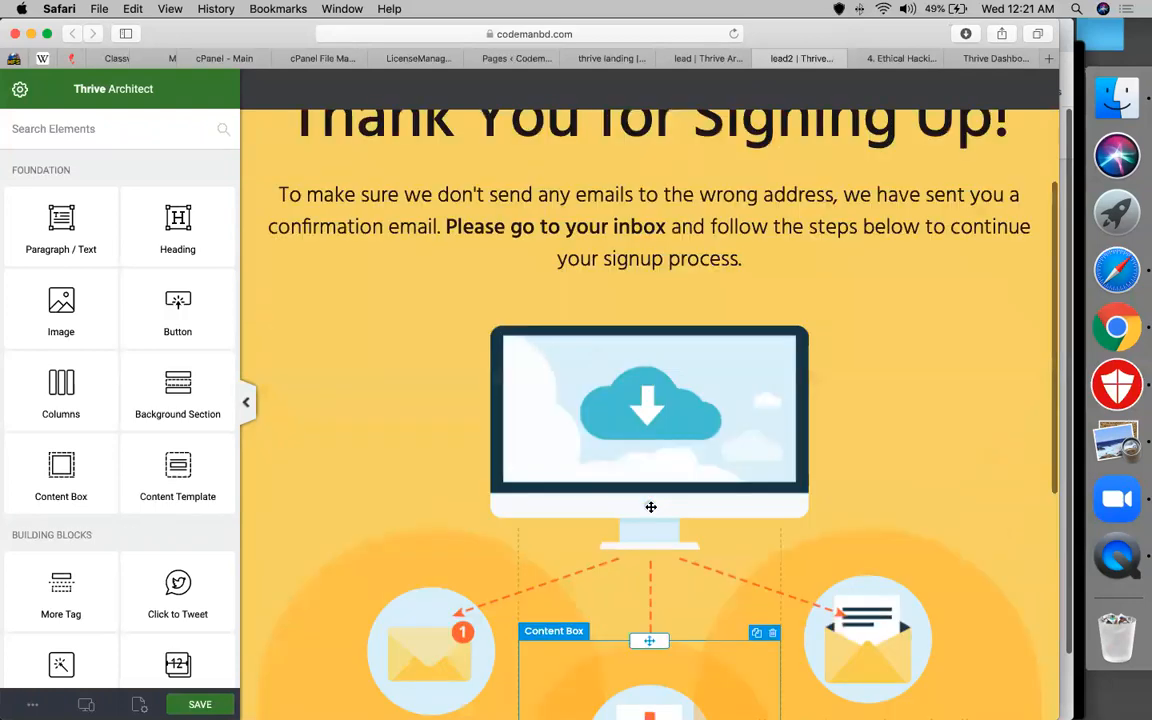
scroll(650, 507, "up", 1)
scroll(725, 509, "down", 6)
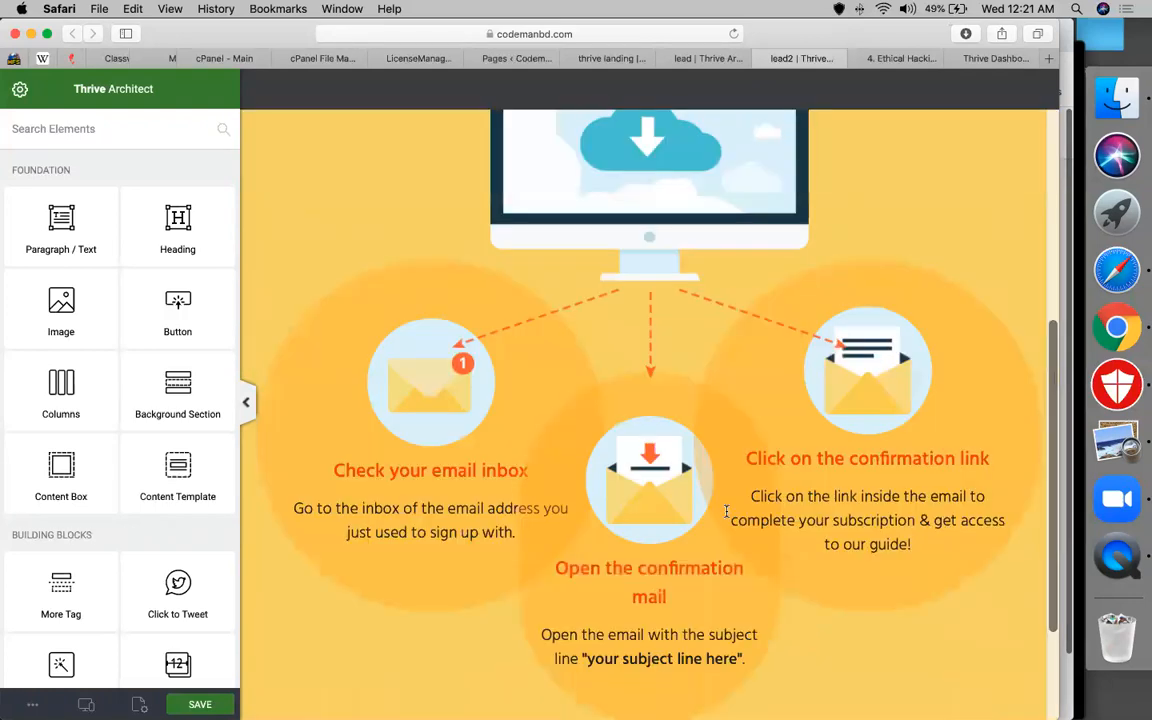
scroll(726, 511, "down", 3)
scroll(726, 511, "up", 2)
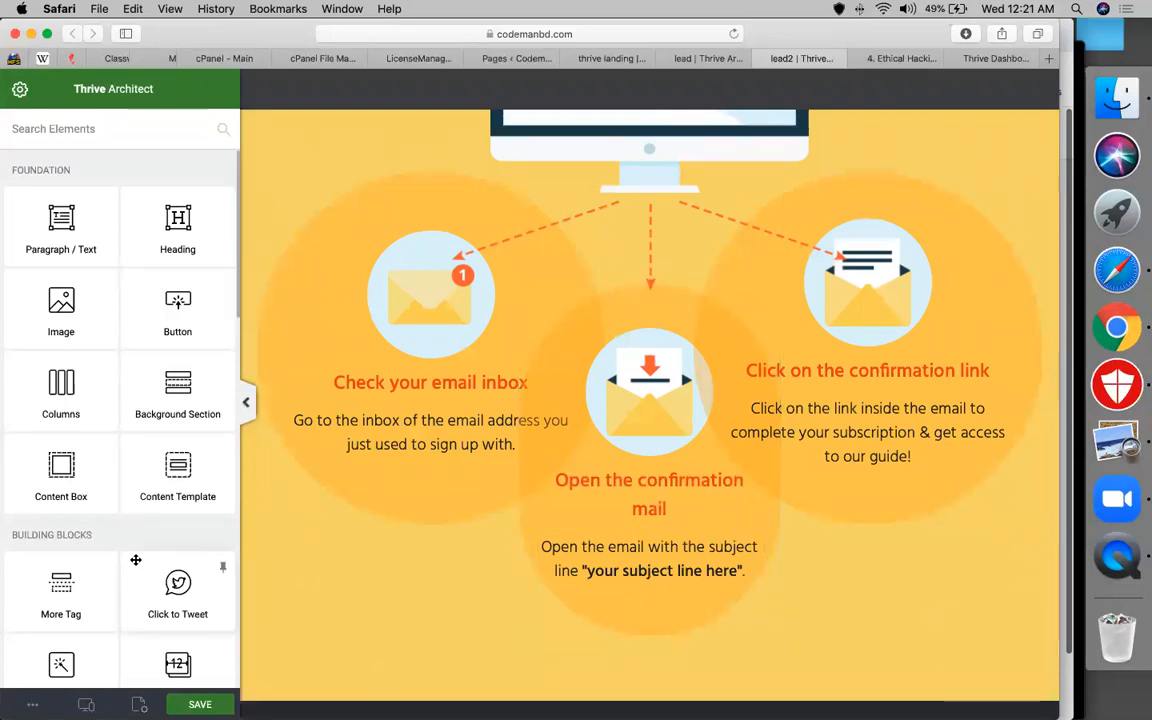
scroll(136, 560, "down", 8)
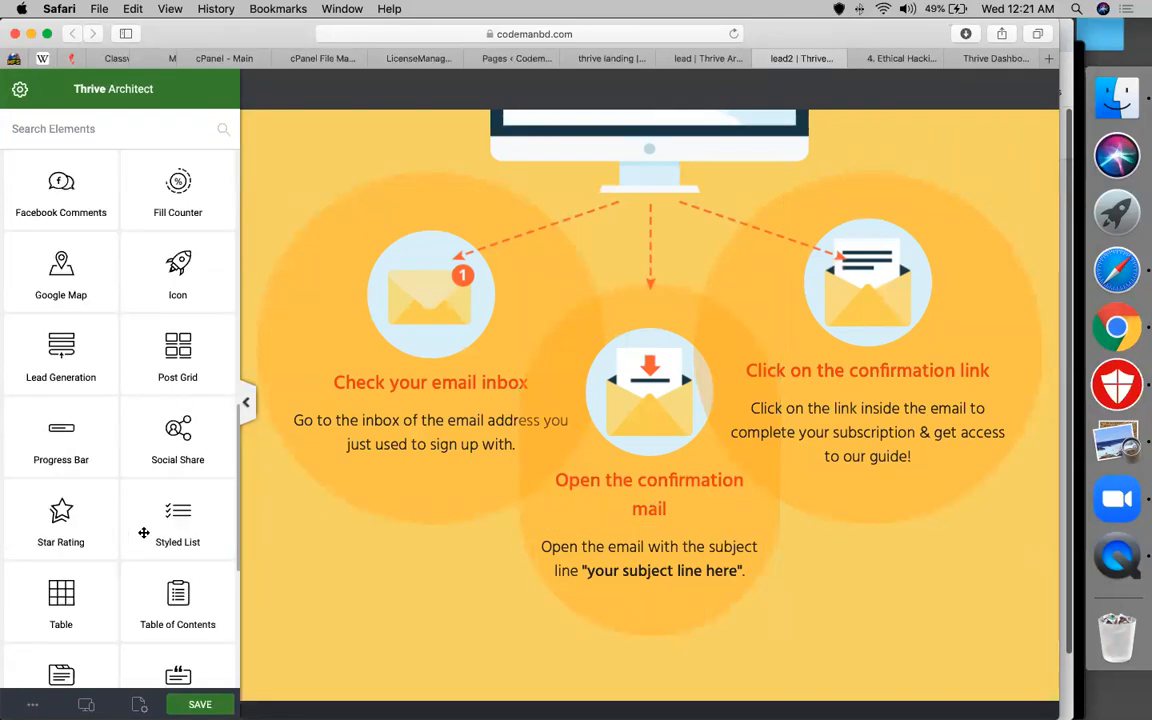
scroll(144, 533, "down", 3)
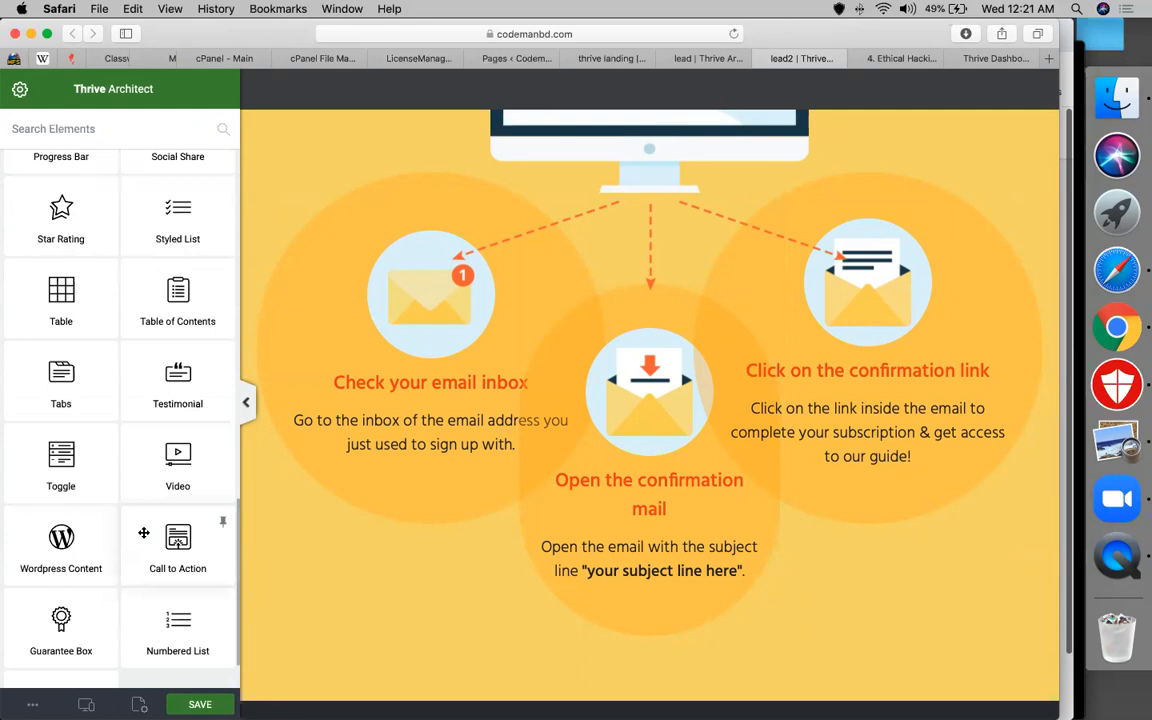
scroll(144, 533, "down", 1)
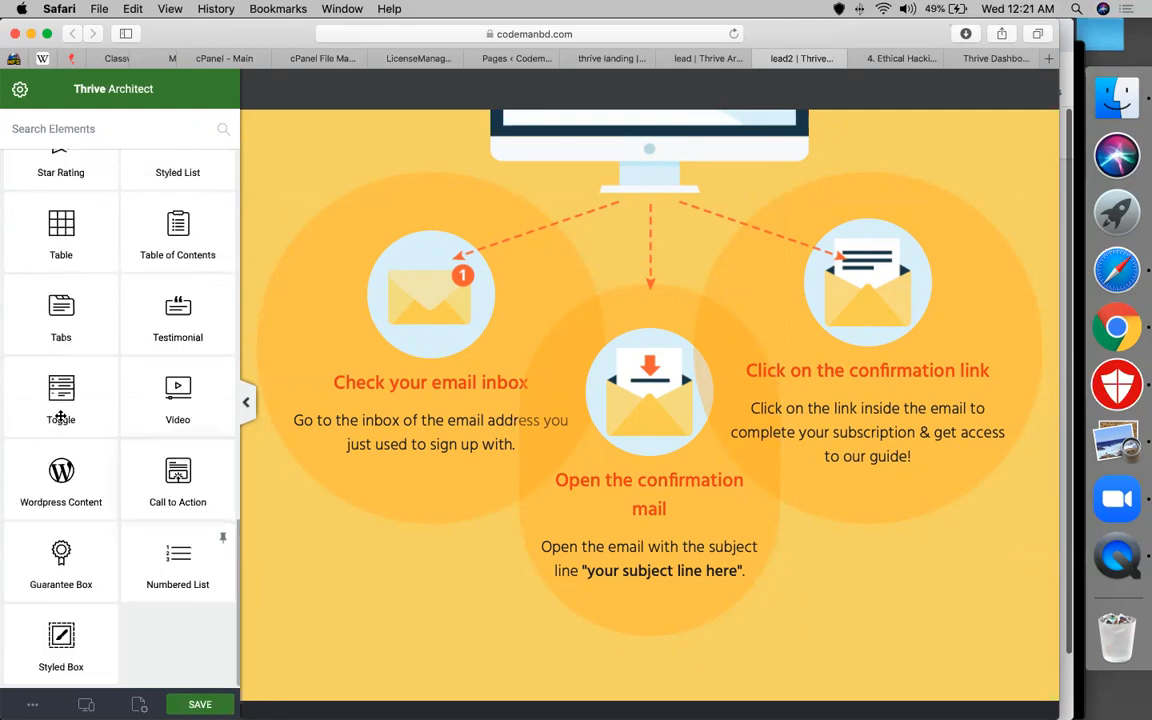
scroll(60, 417, "up", 3)
scroll(113, 135, "up", 5)
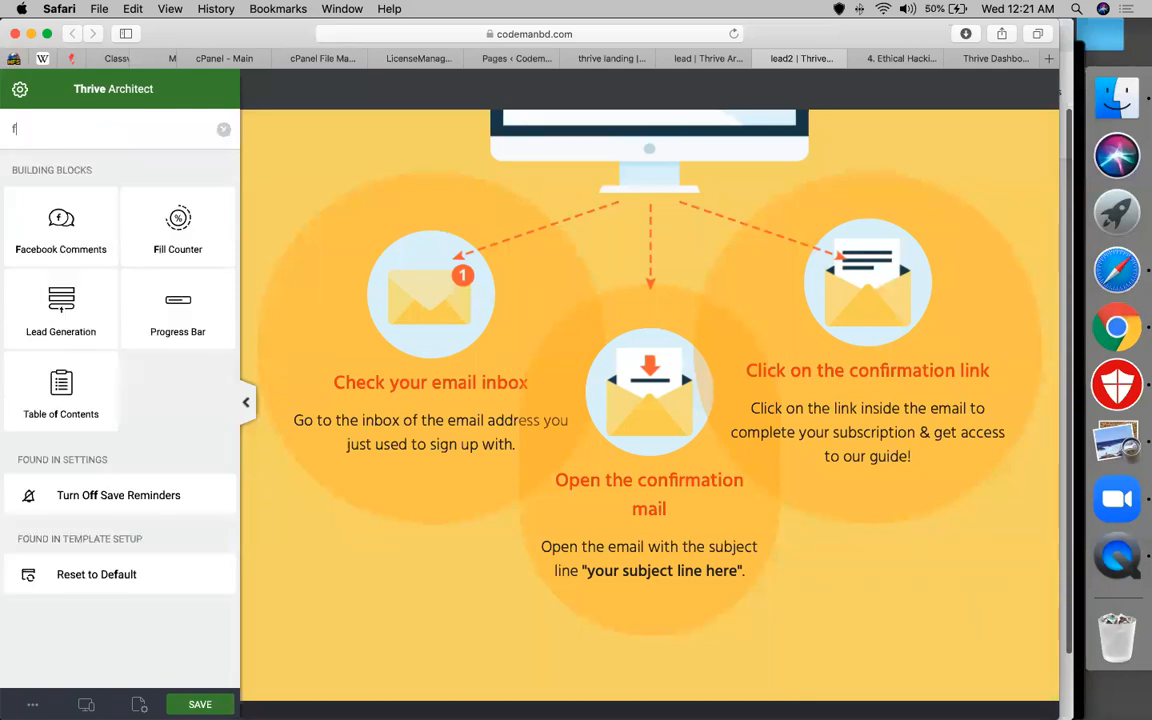
Search elements for 'form', add a Lead Generation form below the intro text, and edit its elements
type("orm")
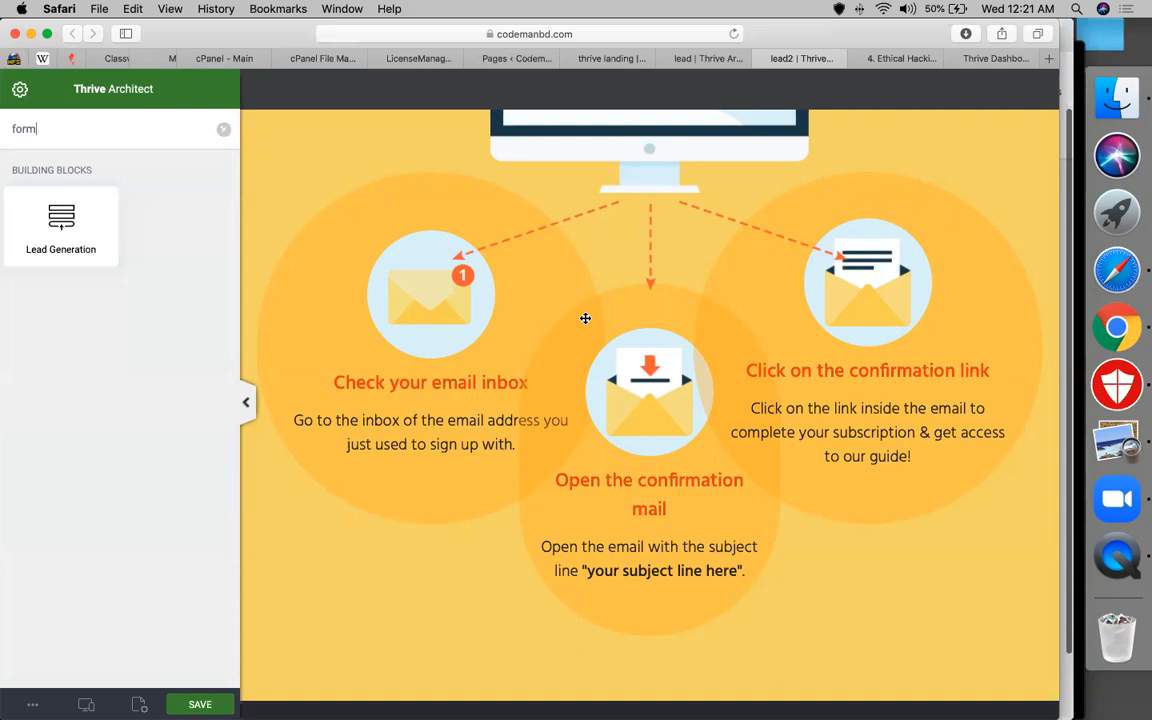
scroll(585, 318, "up", 8)
left_click_drag(61, 225, 712, 395)
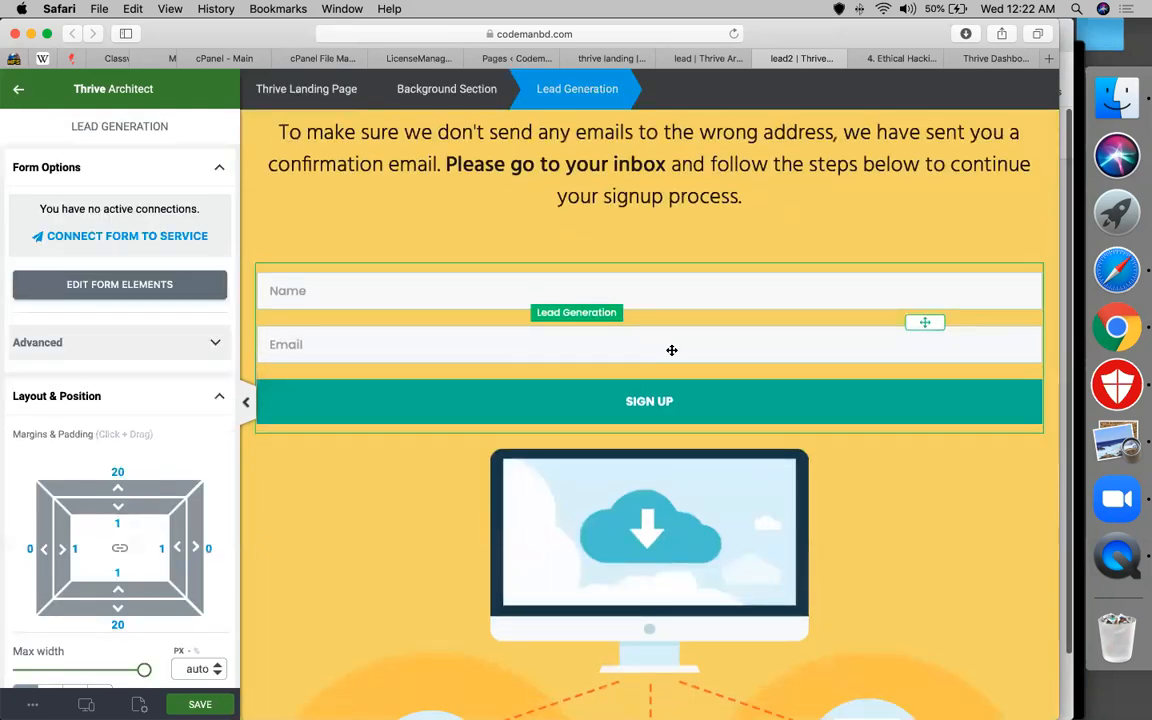
left_click(826, 336)
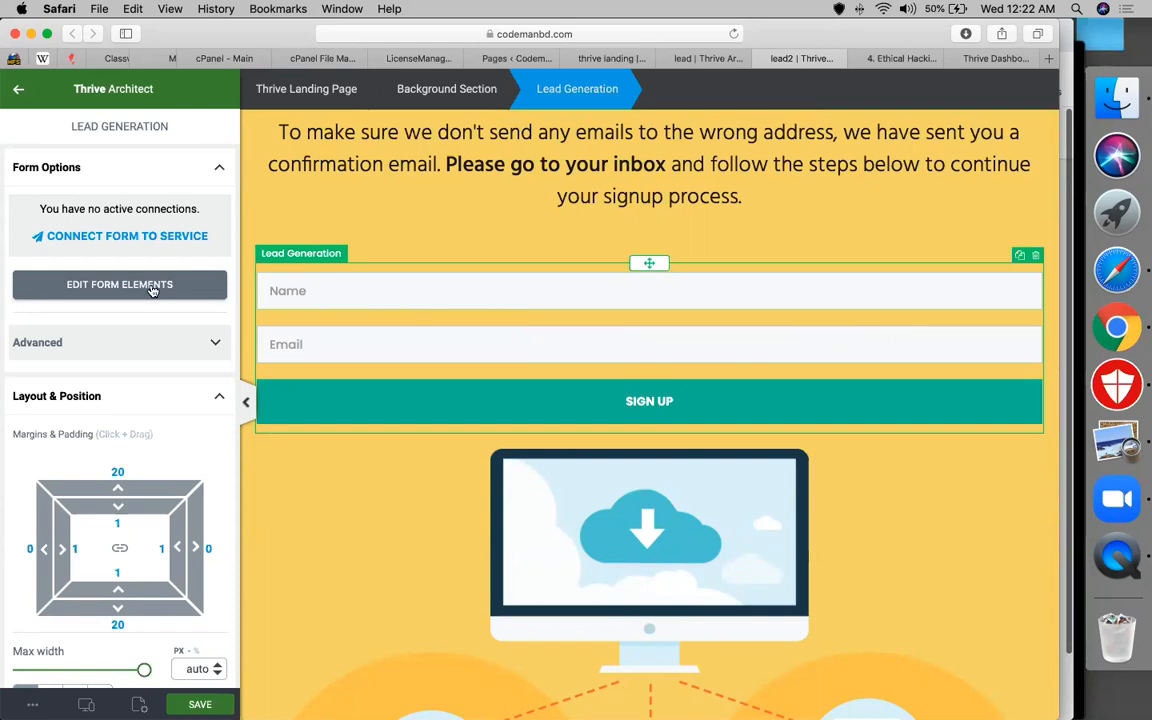
left_click(78, 286)
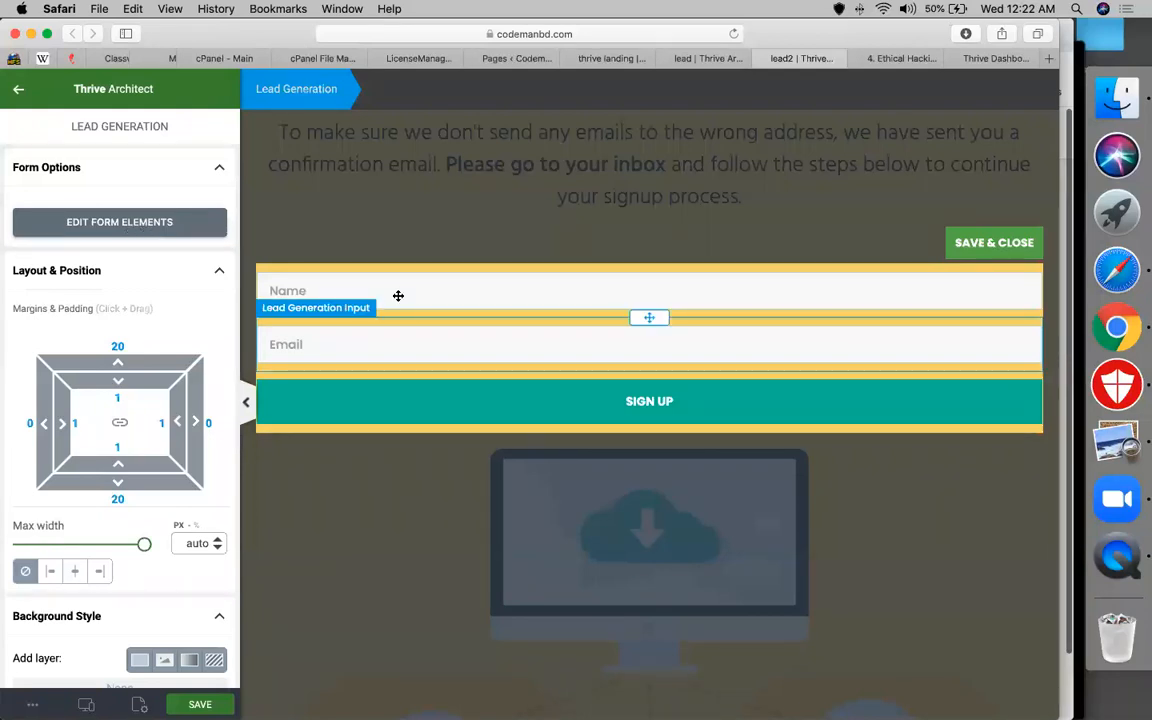
Change the form's SIGN UP button label to 'GET THE COURSE'
left_click(481, 294)
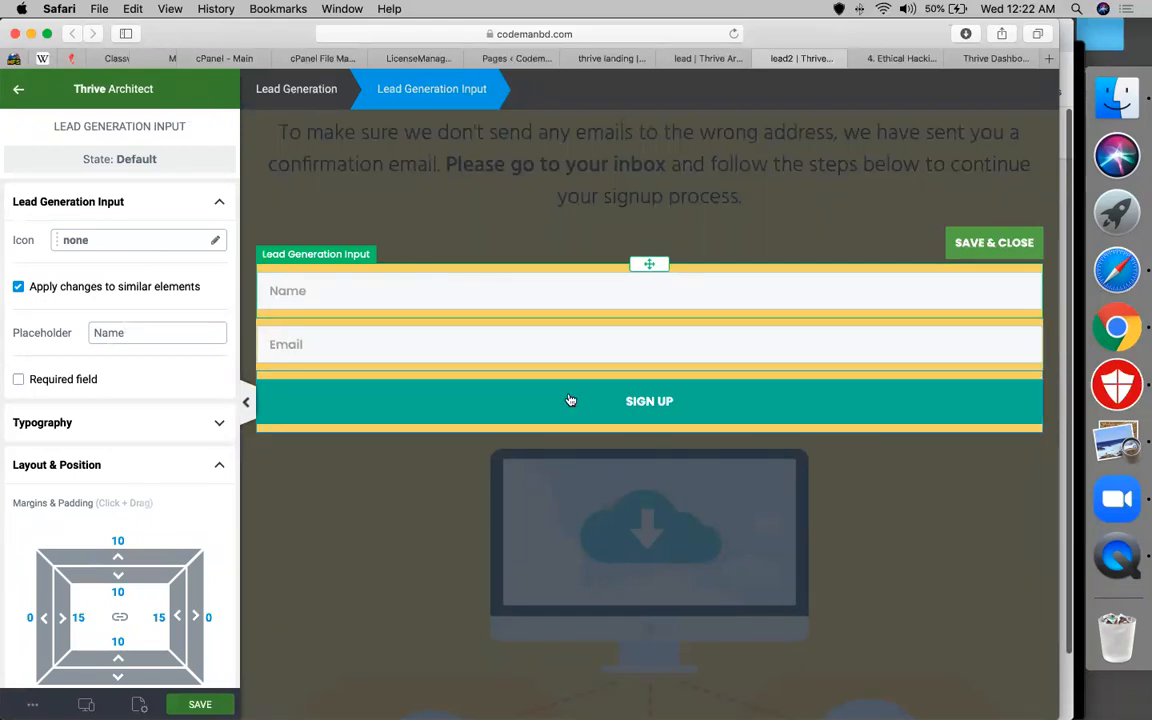
left_click(676, 393)
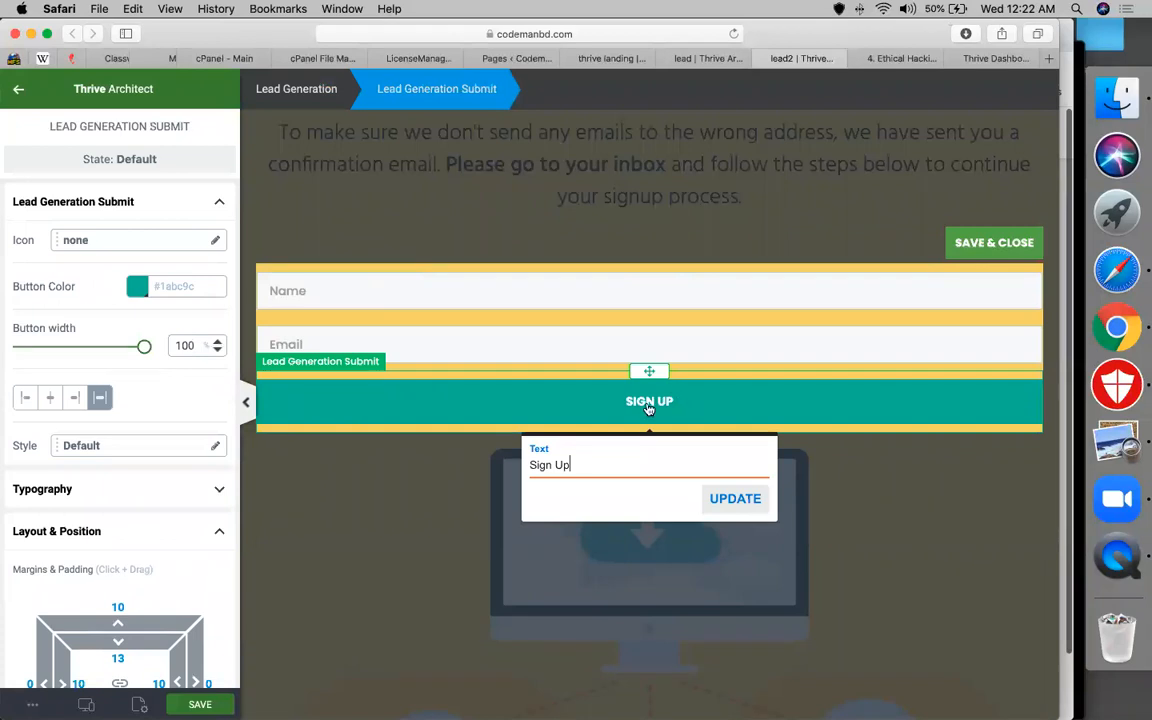
key("super+a")
type("get the course")
left_click(735, 499)
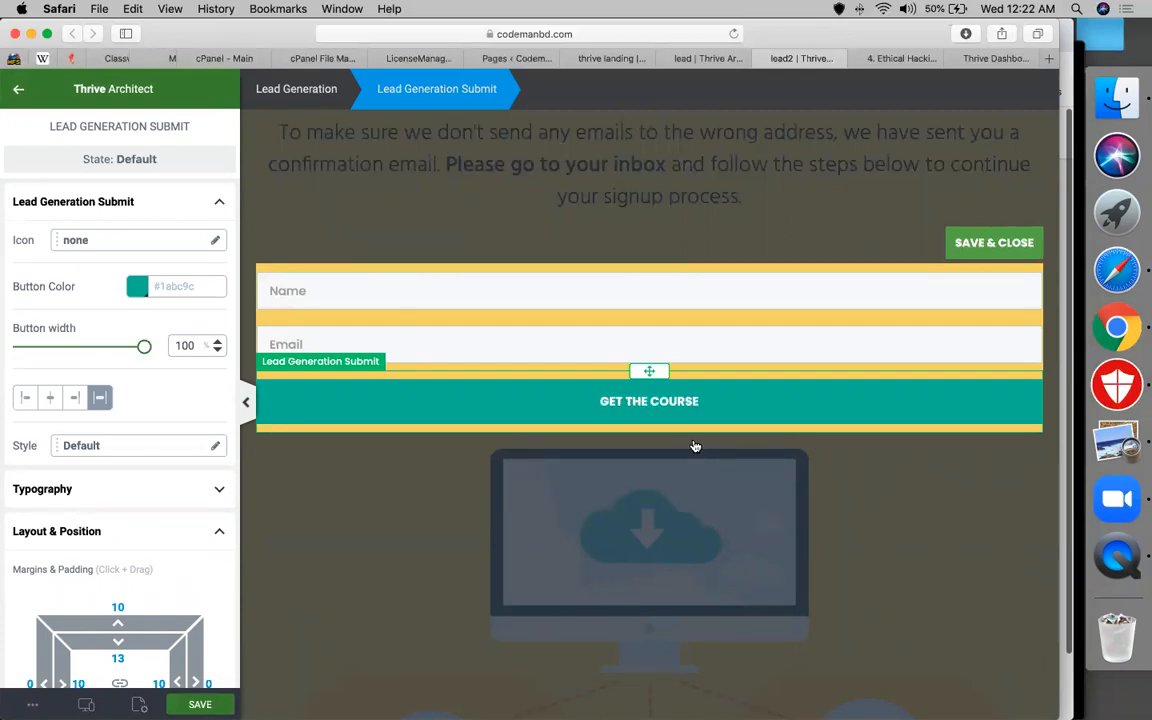
Set the submit button colour to orange #f5894a
left_click(137, 286)
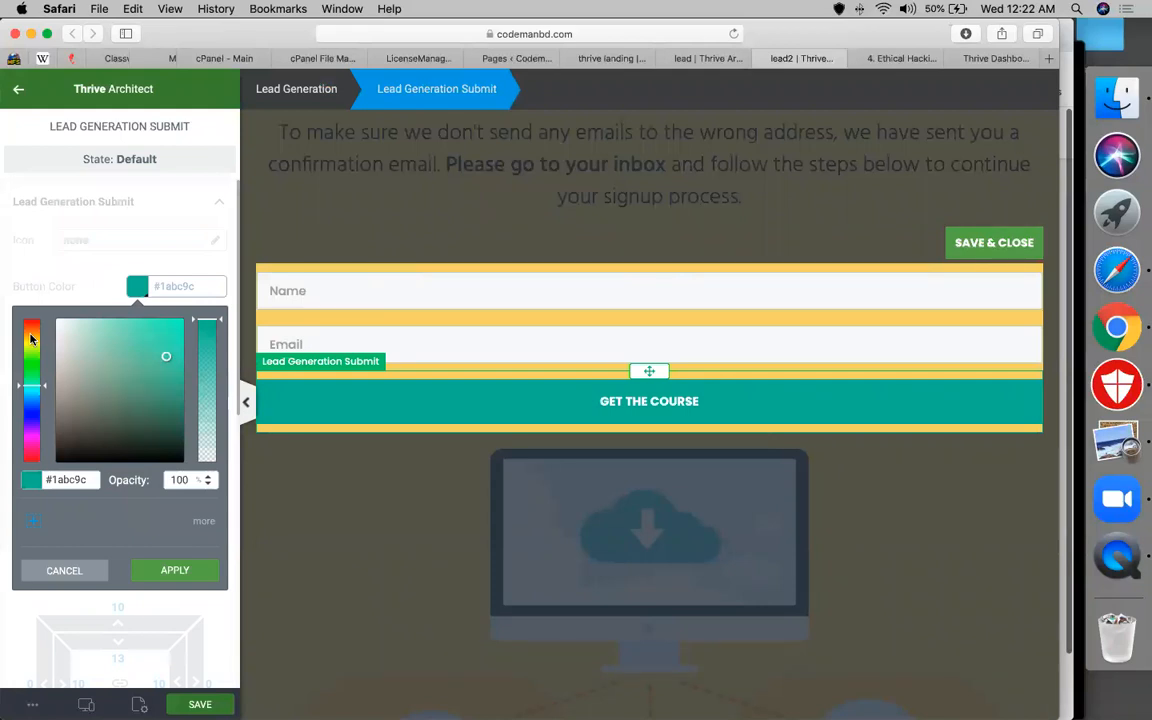
left_click(32, 335)
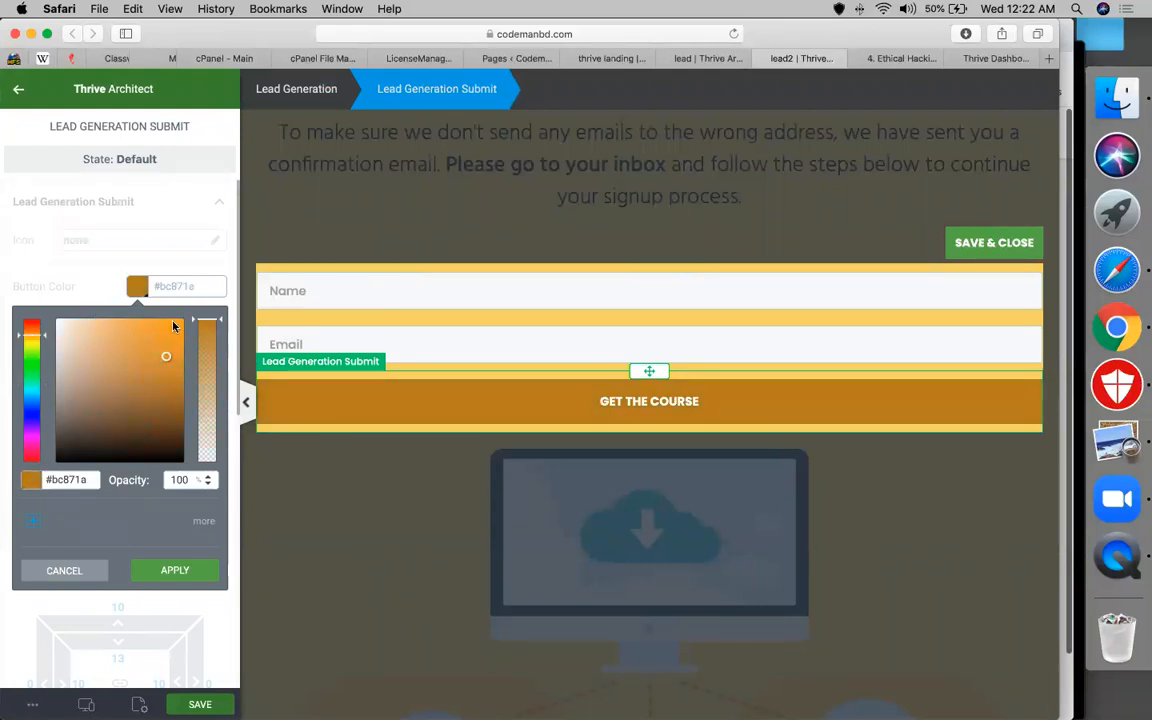
left_click(40, 340)
left_click(173, 322)
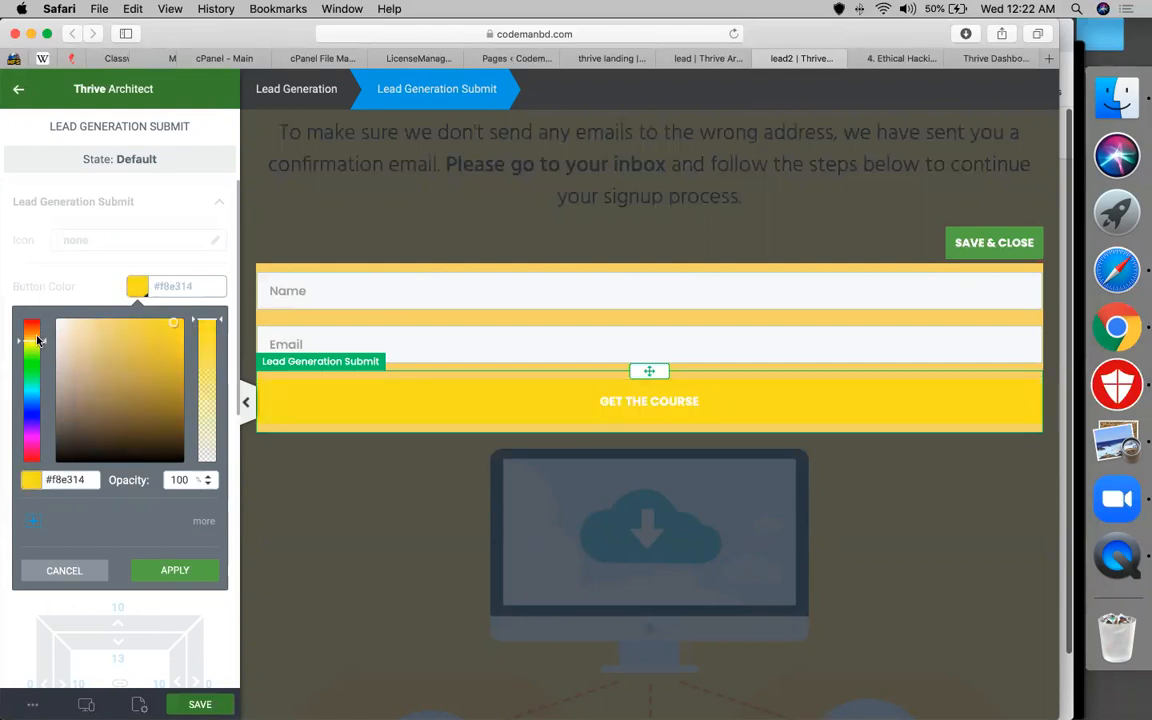
left_click(38, 336)
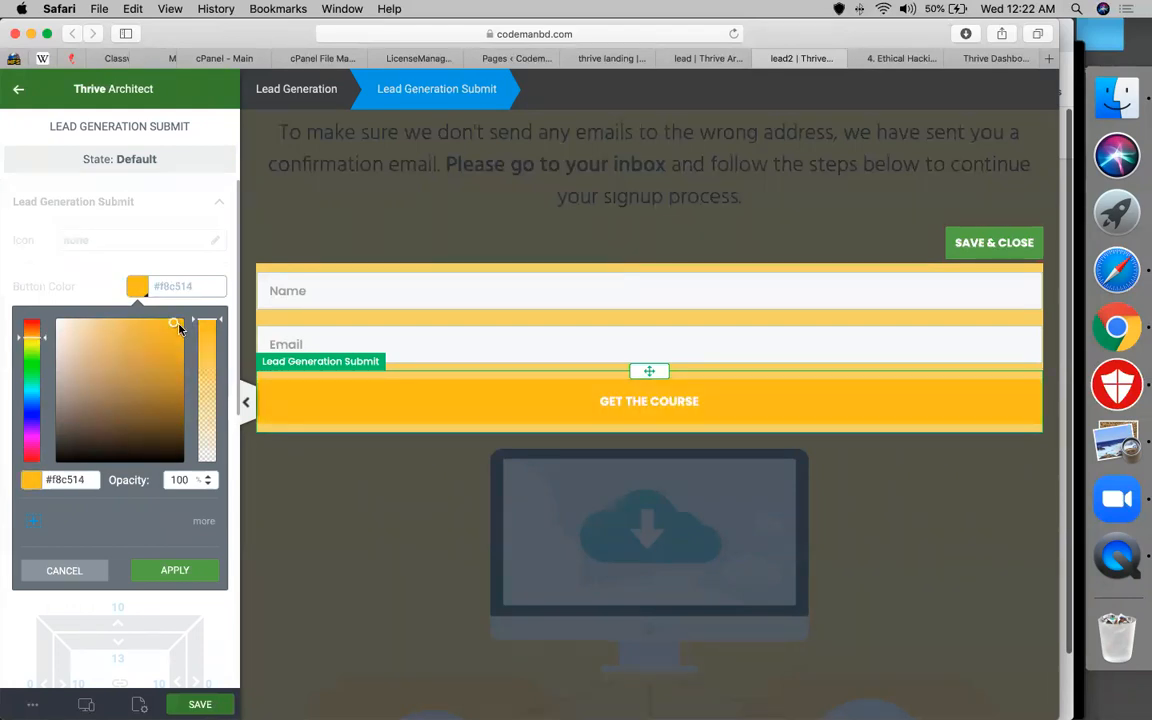
left_click(179, 325)
left_click(33, 328)
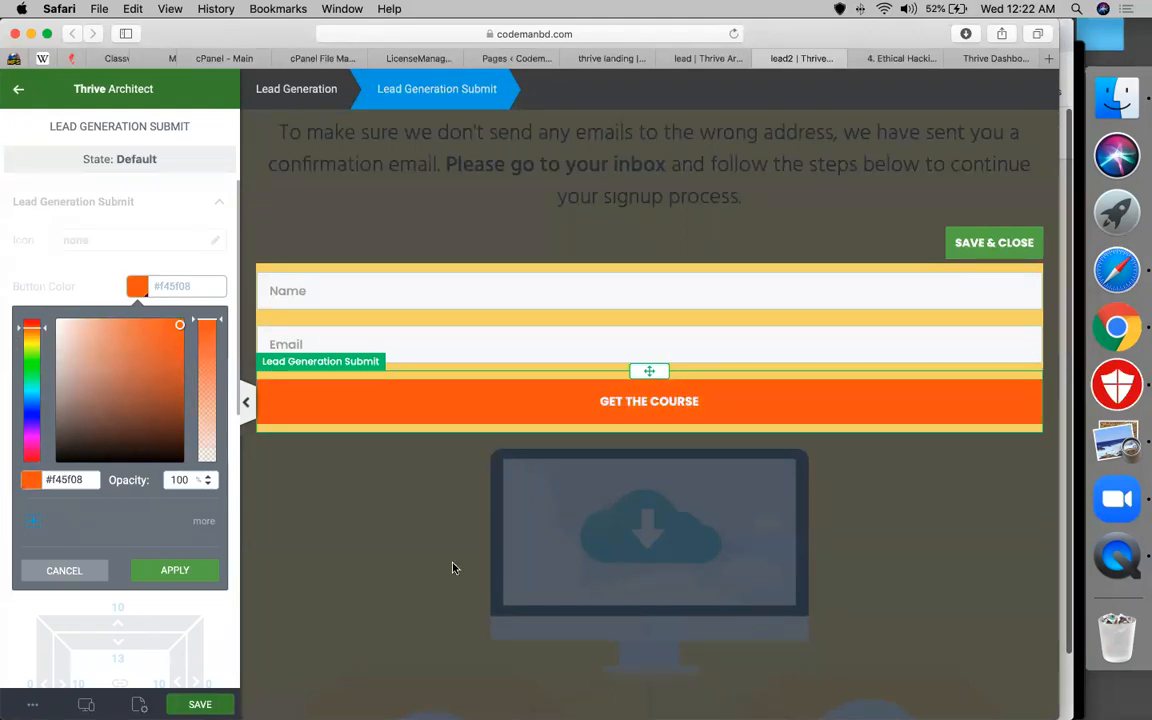
left_click(145, 324)
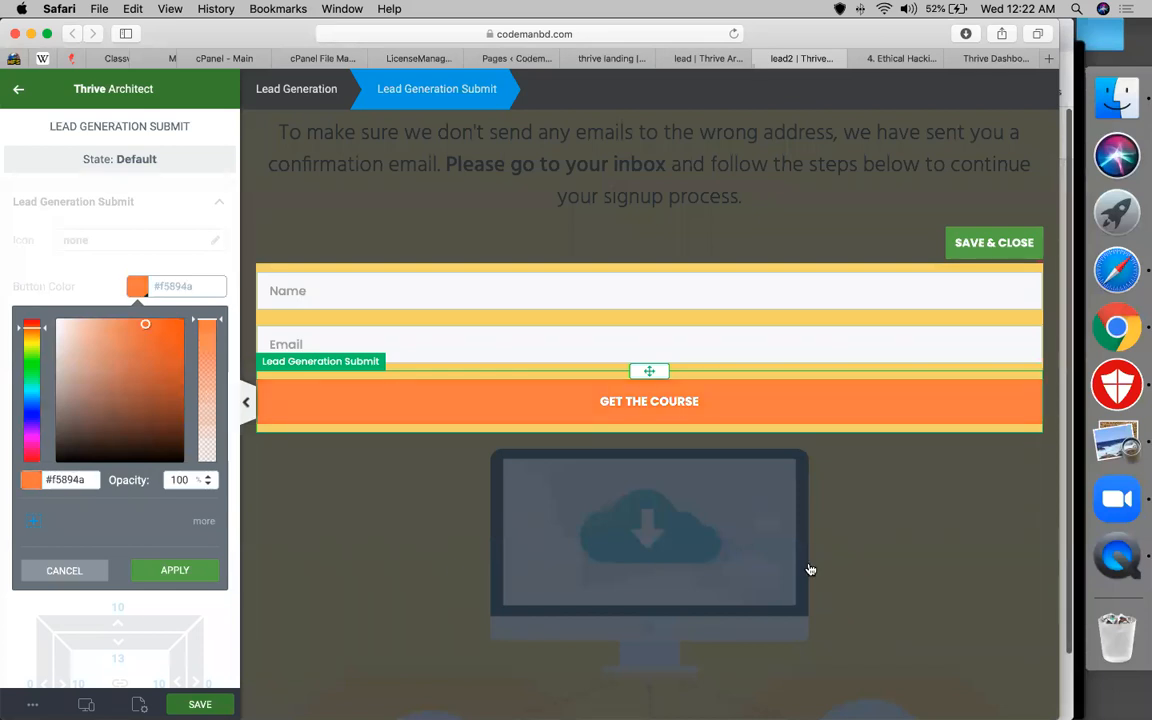
Close the colour picker and button label editor, returning to the Lead Generation form settings
left_click(748, 411)
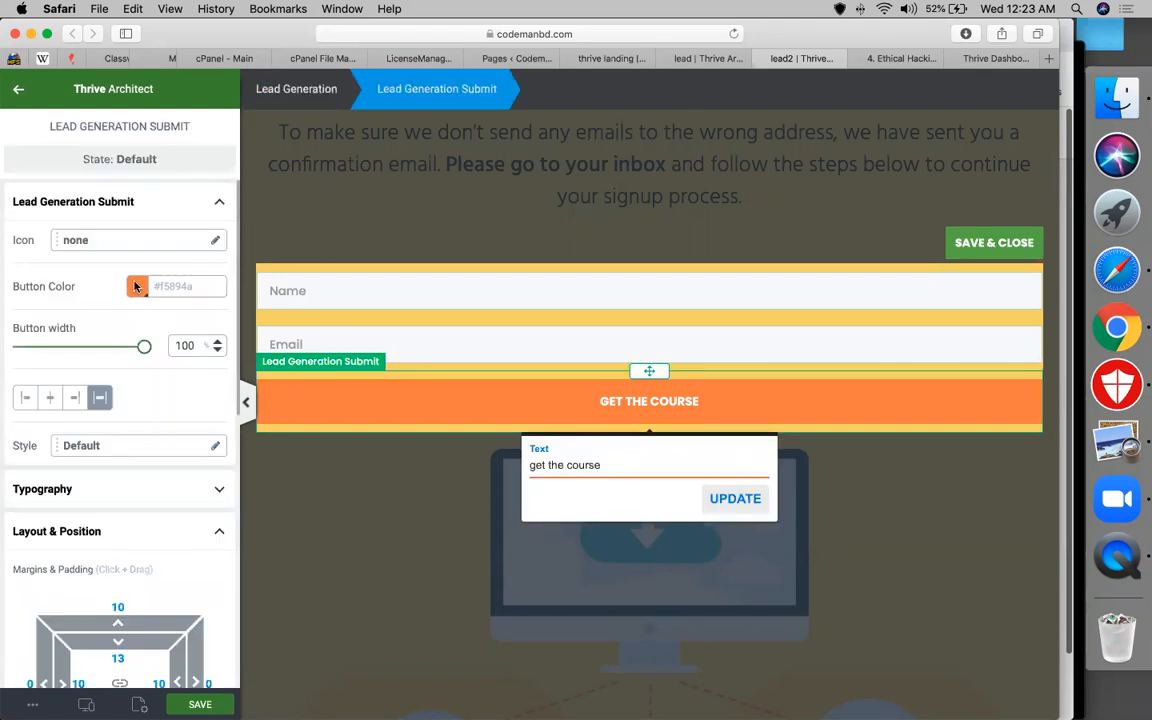
scroll(93, 442, "down", 2)
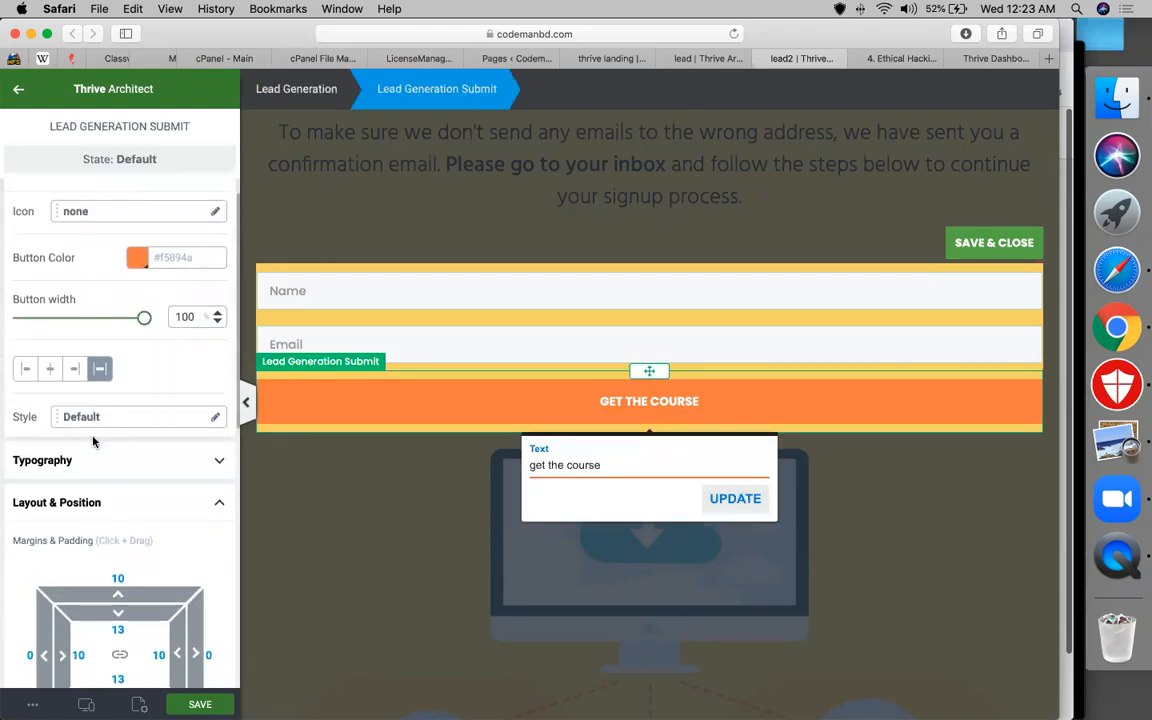
scroll(93, 442, "down", 10)
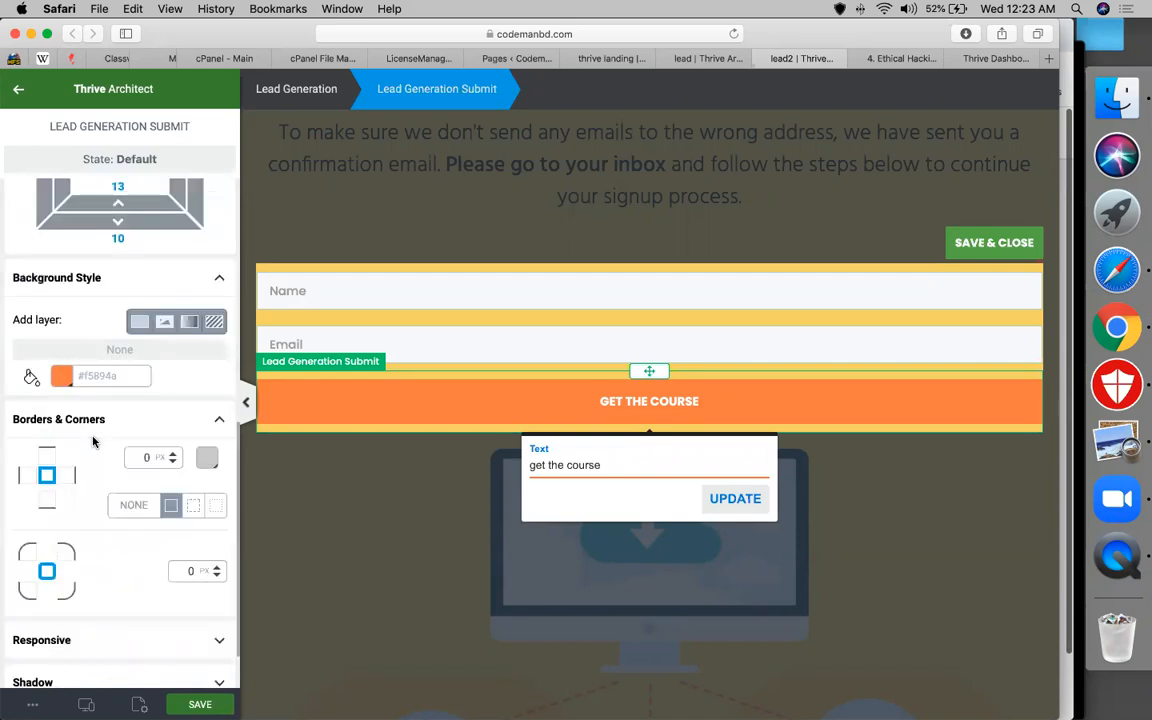
scroll(93, 442, "up", 9)
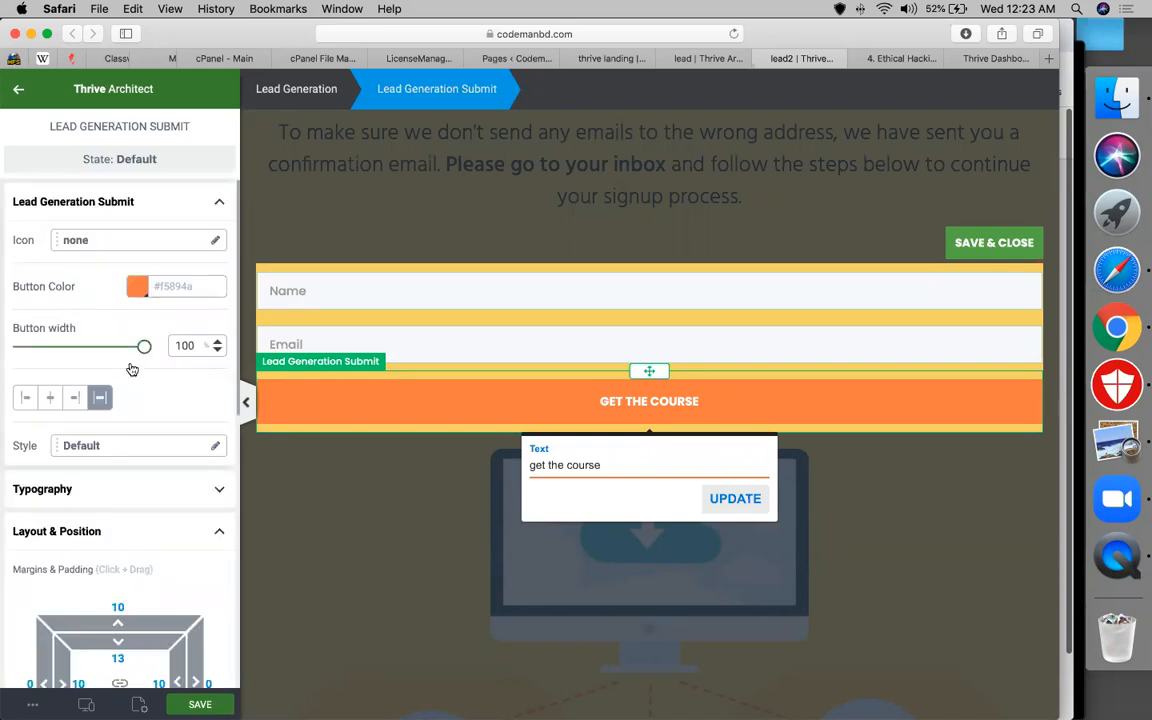
scroll(130, 368, "down", 3)
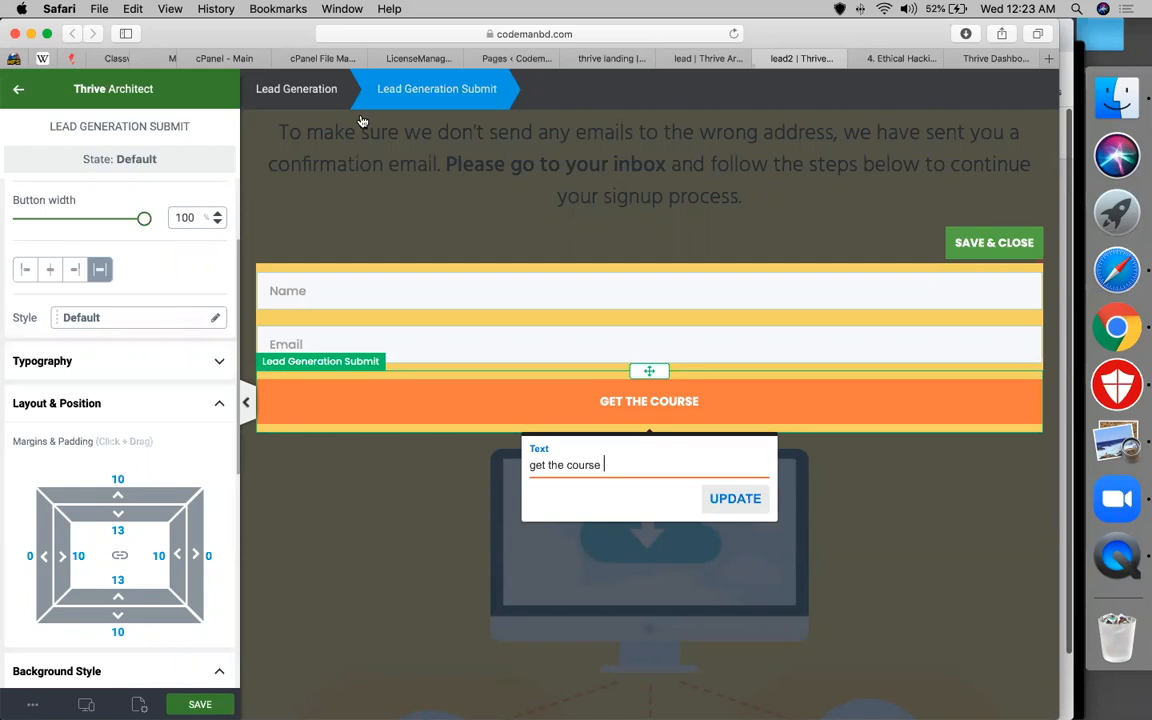
scroll(130, 368, "down", 10)
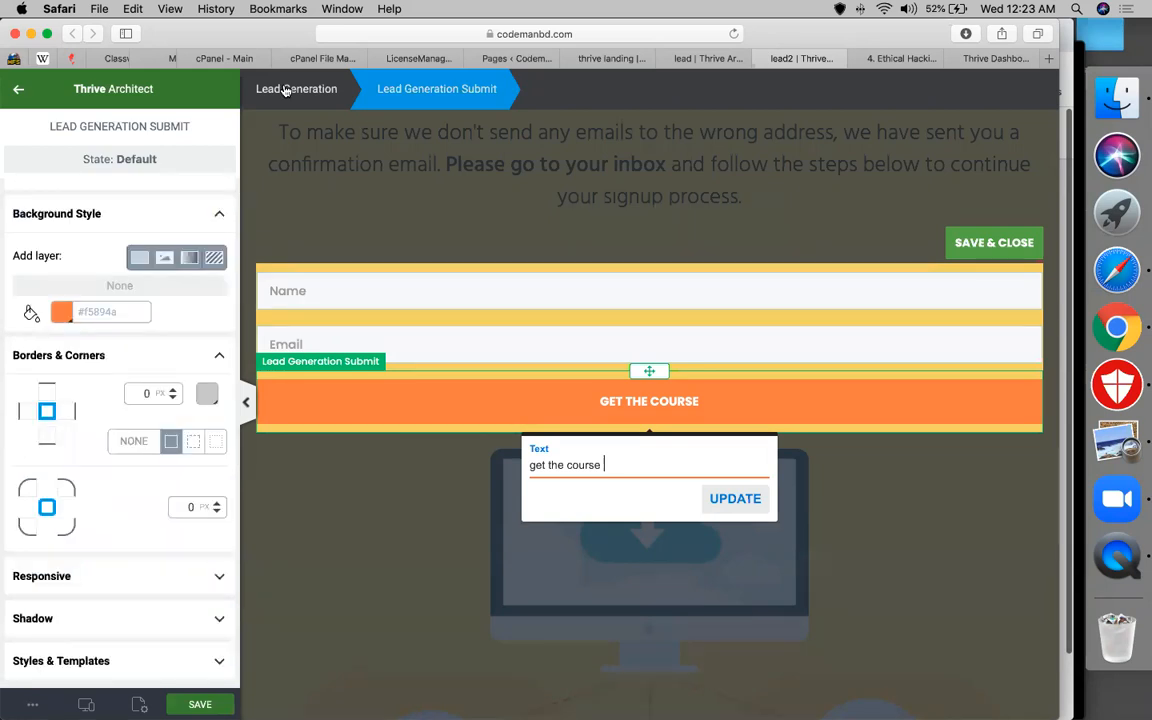
left_click(967, 248)
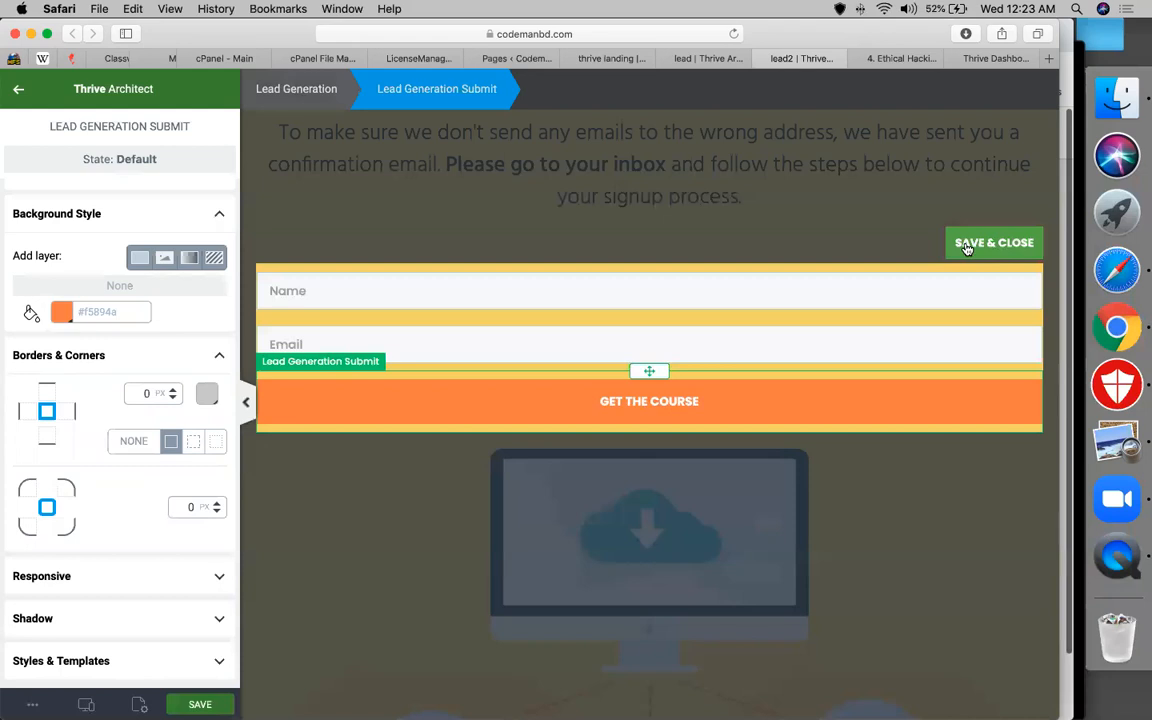
left_click(967, 245)
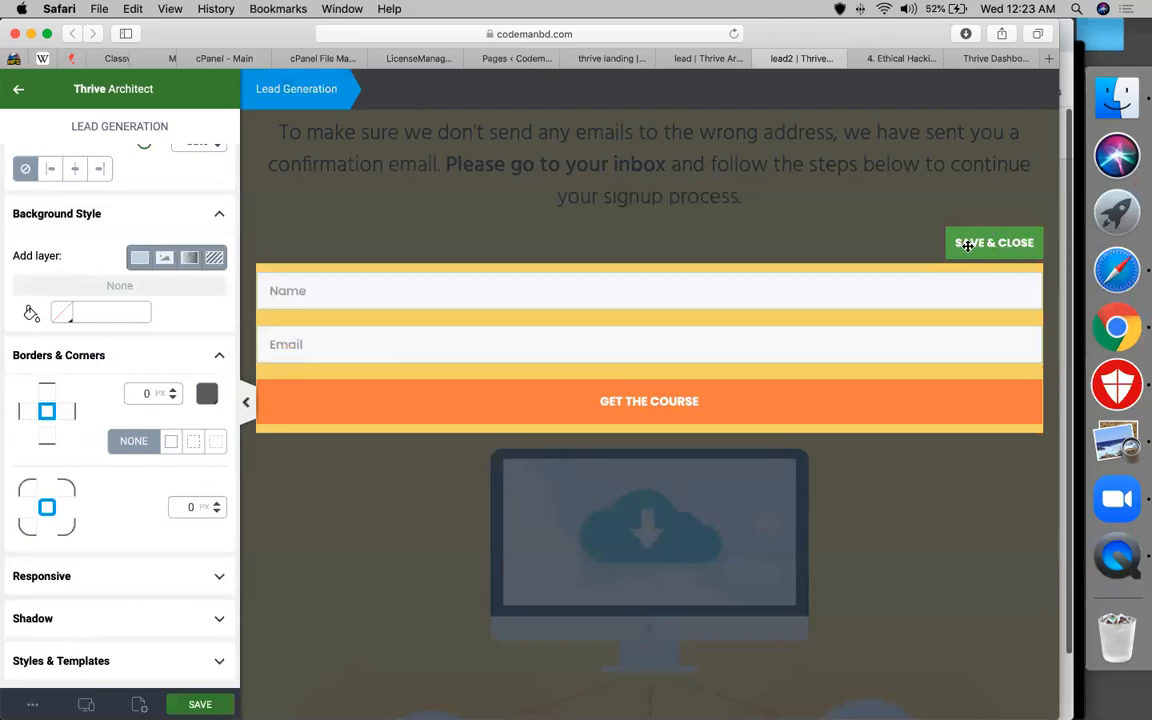
Save the form edits with SAVE & CLOSE
left_click(967, 245)
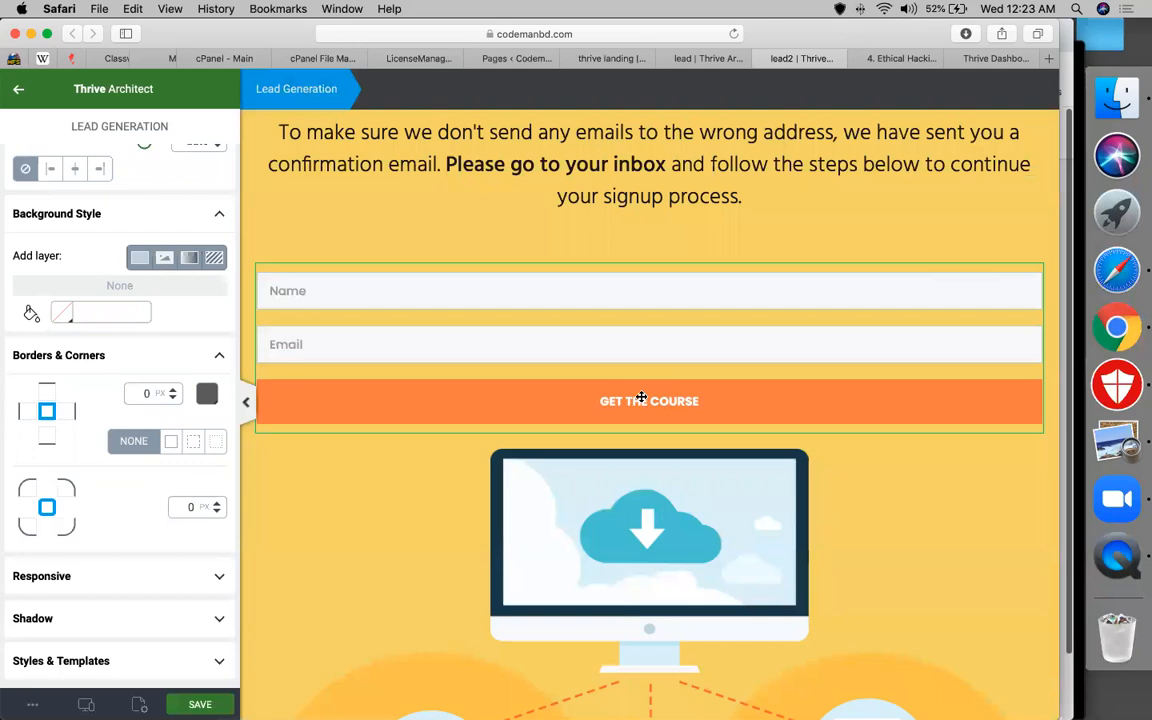
scroll(690, 400, "down", 5)
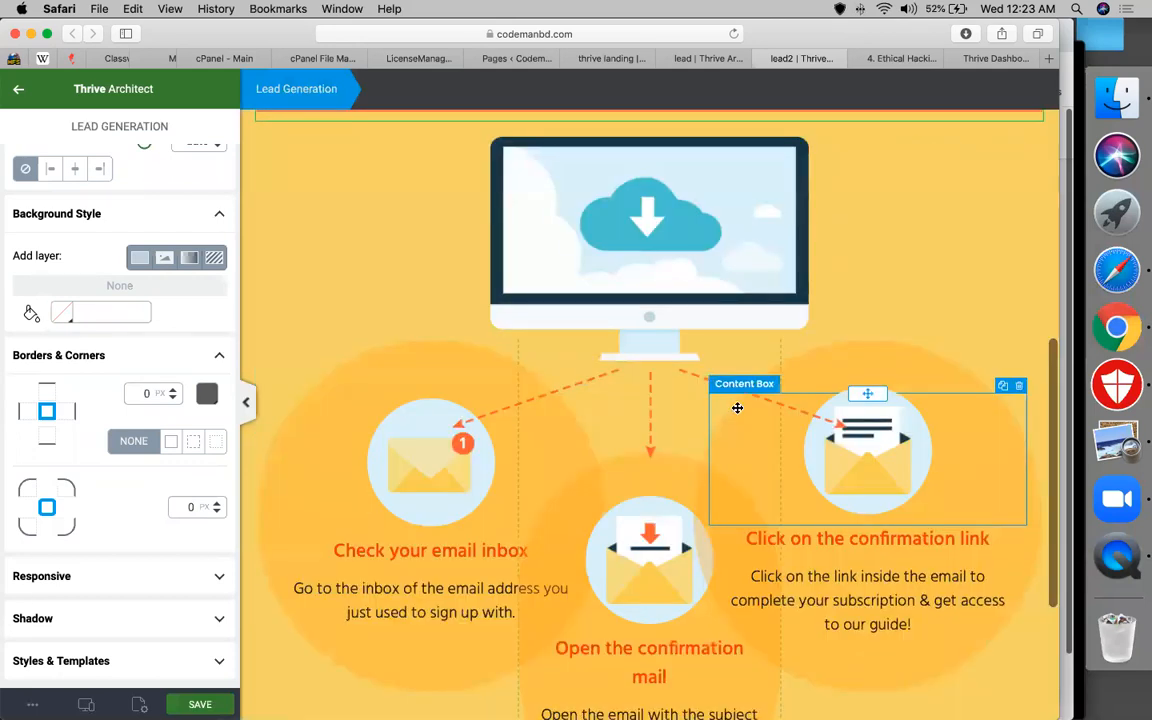
scroll(557, 470, "down", 4)
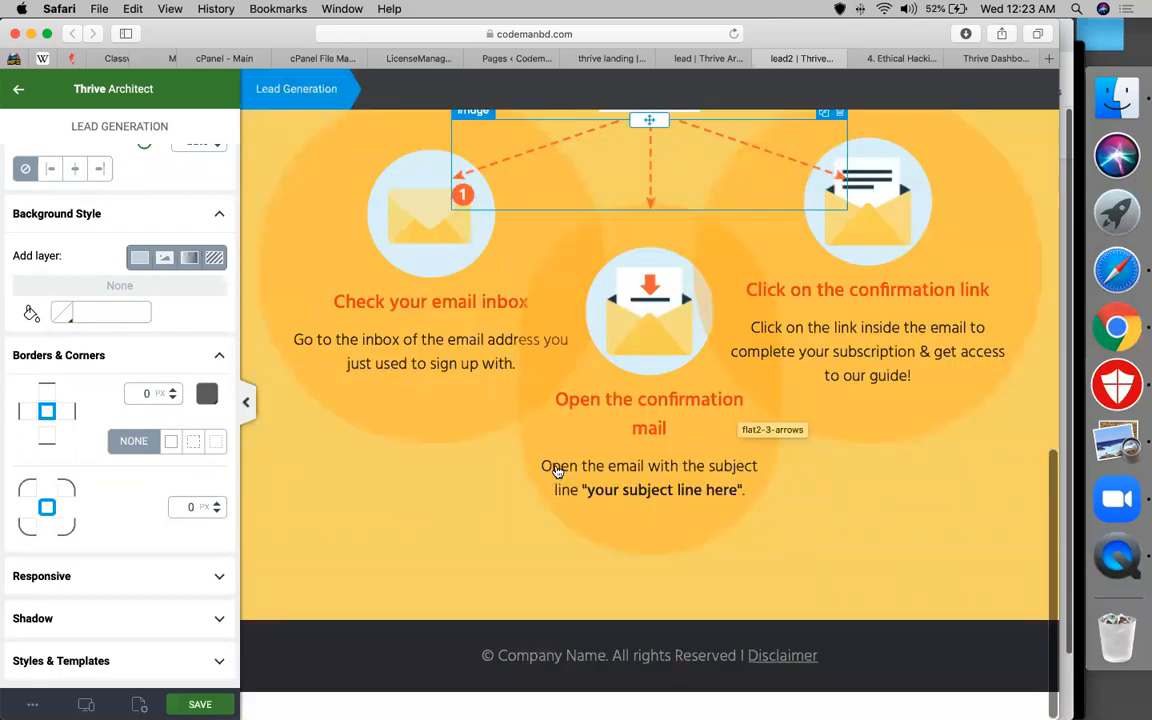
scroll(557, 470, "up", 6)
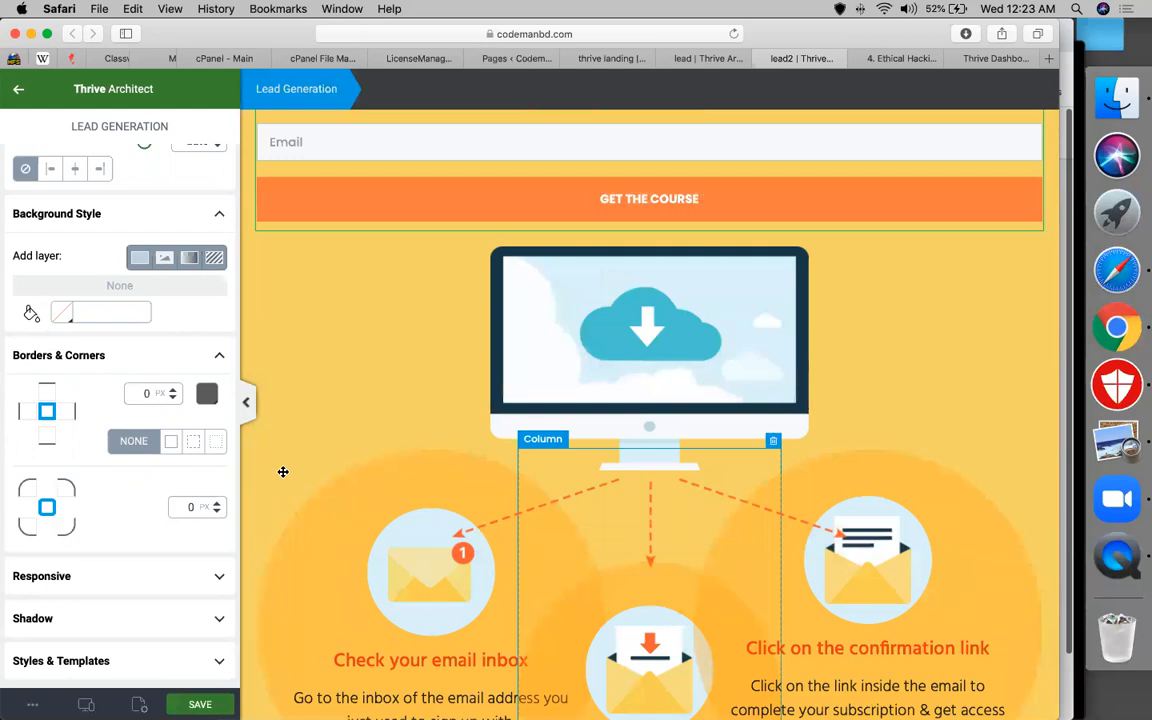
Delete the background section holding the three email-confirmation step cards
left_click(344, 523)
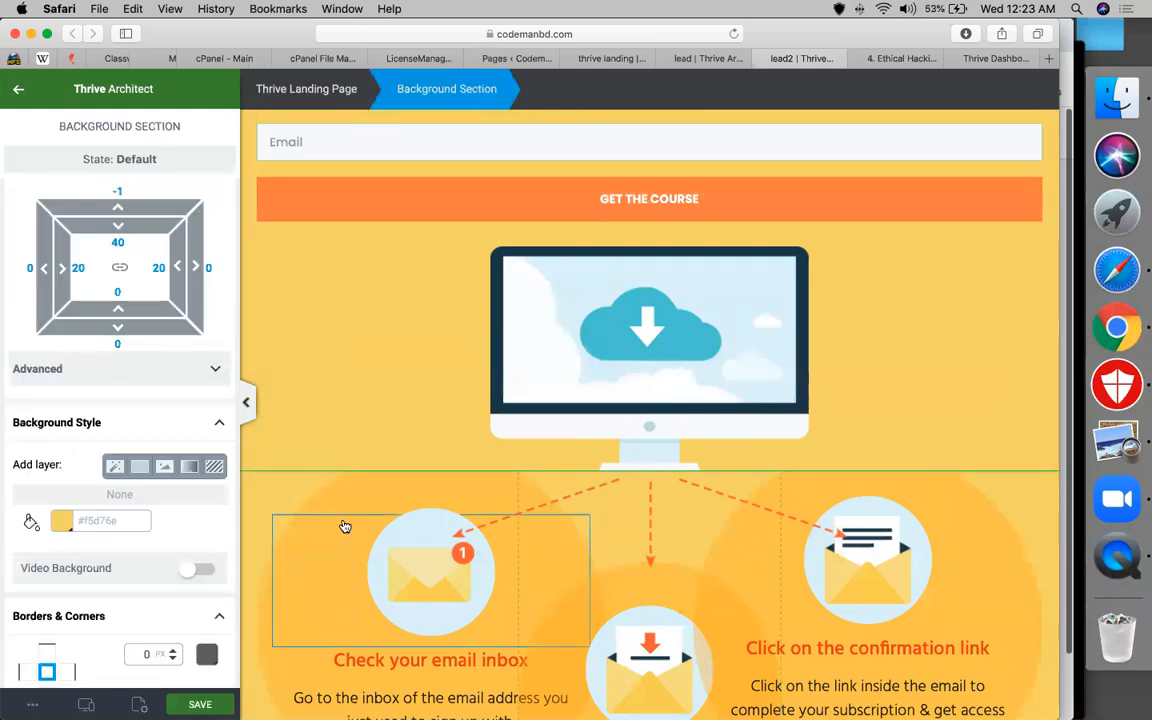
left_click(251, 480)
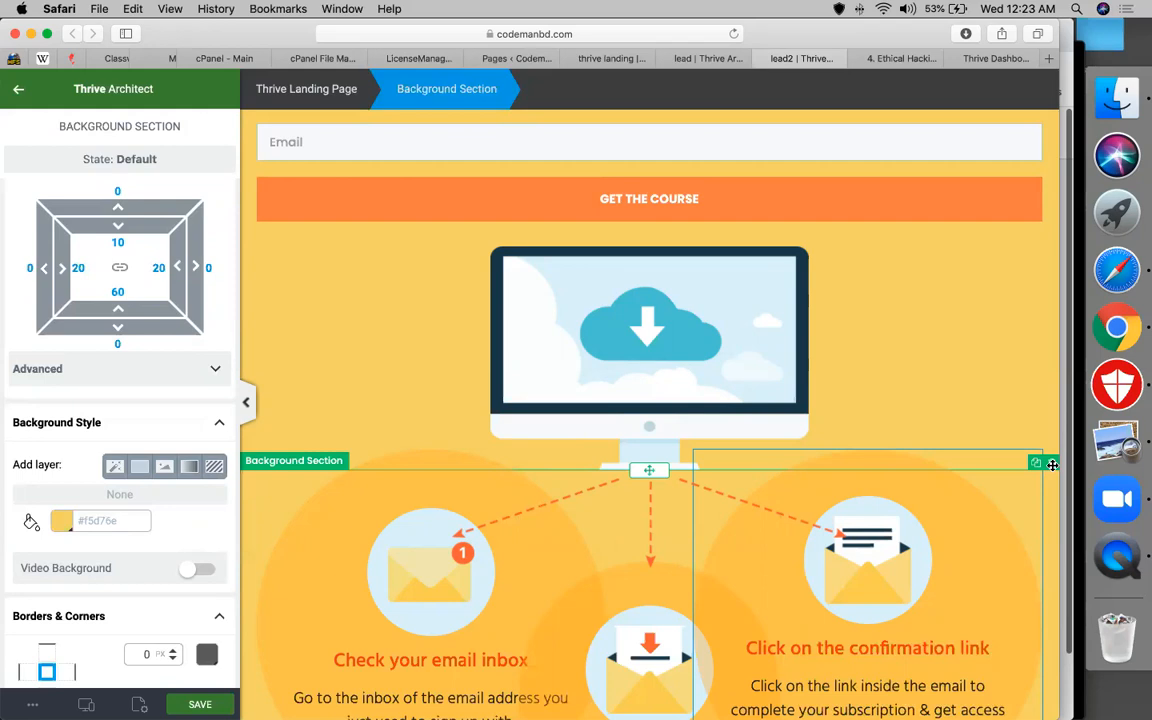
left_click_drag(1052, 464, 228, 188)
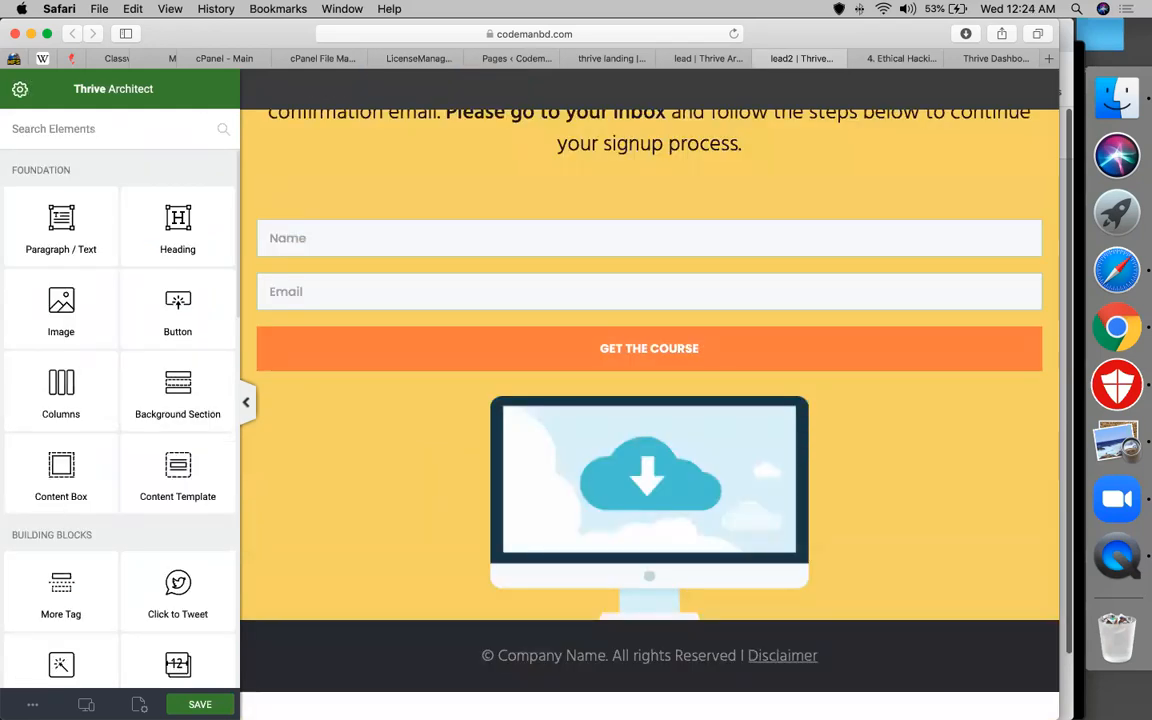
Switch lead2 to the Flat 2.0 Download Page landing template
left_click(139, 702)
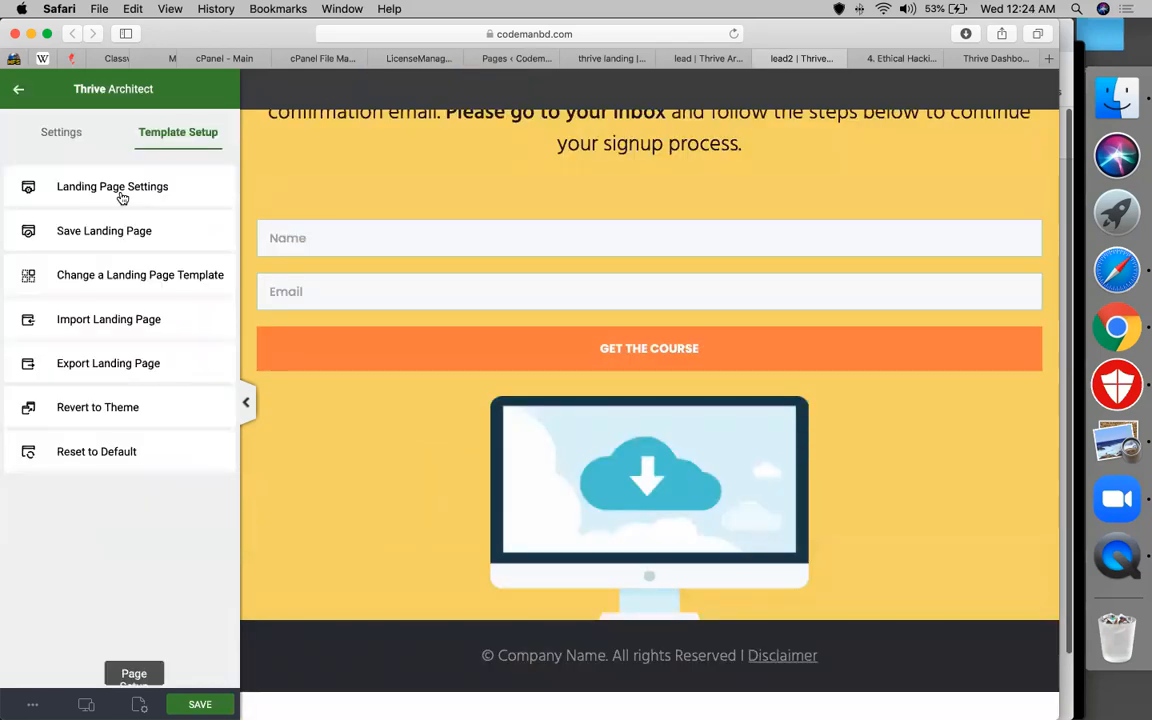
left_click(123, 287)
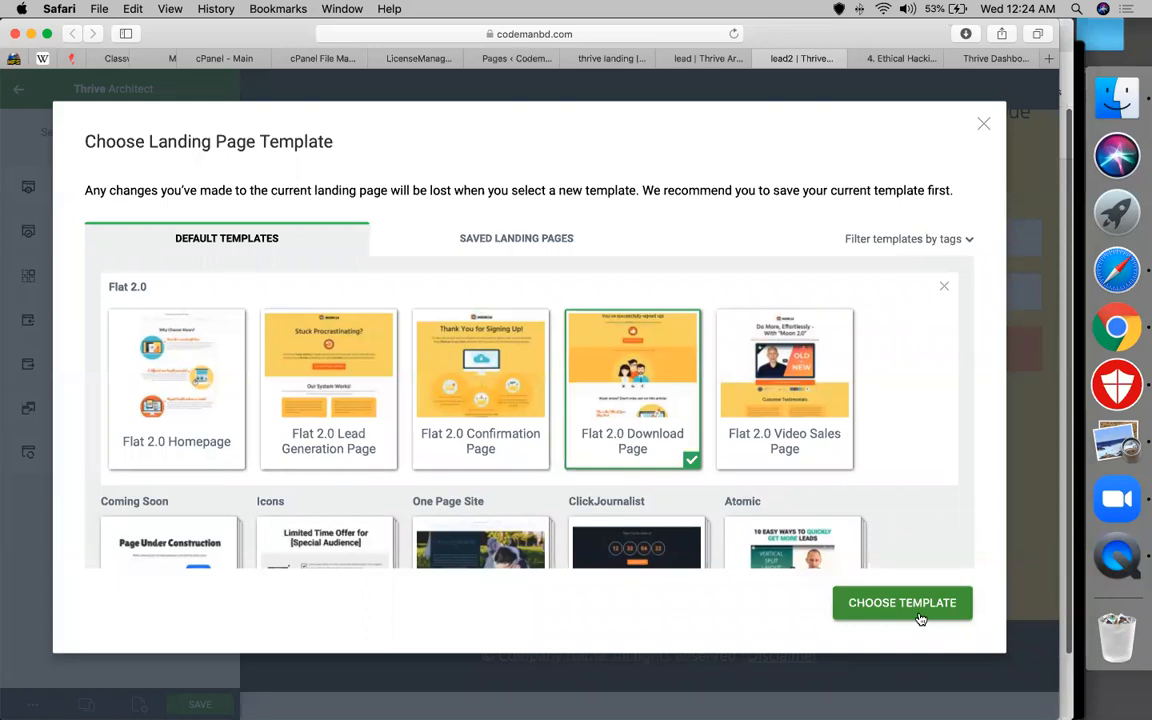
left_click(920, 619)
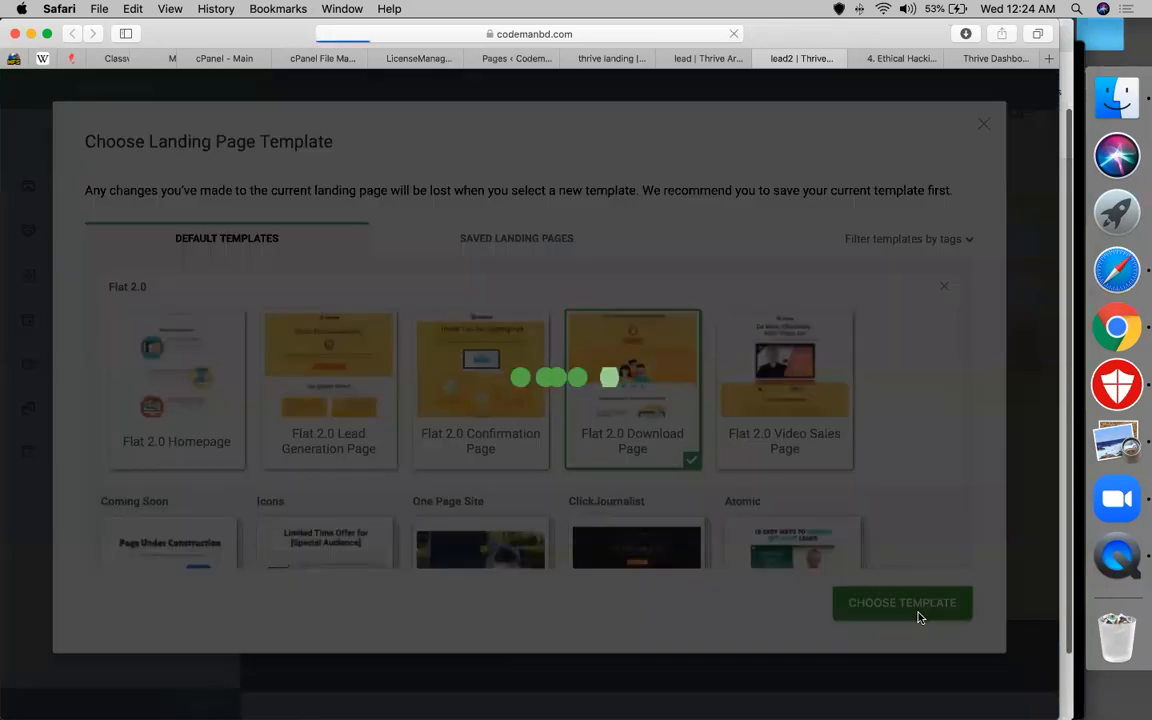
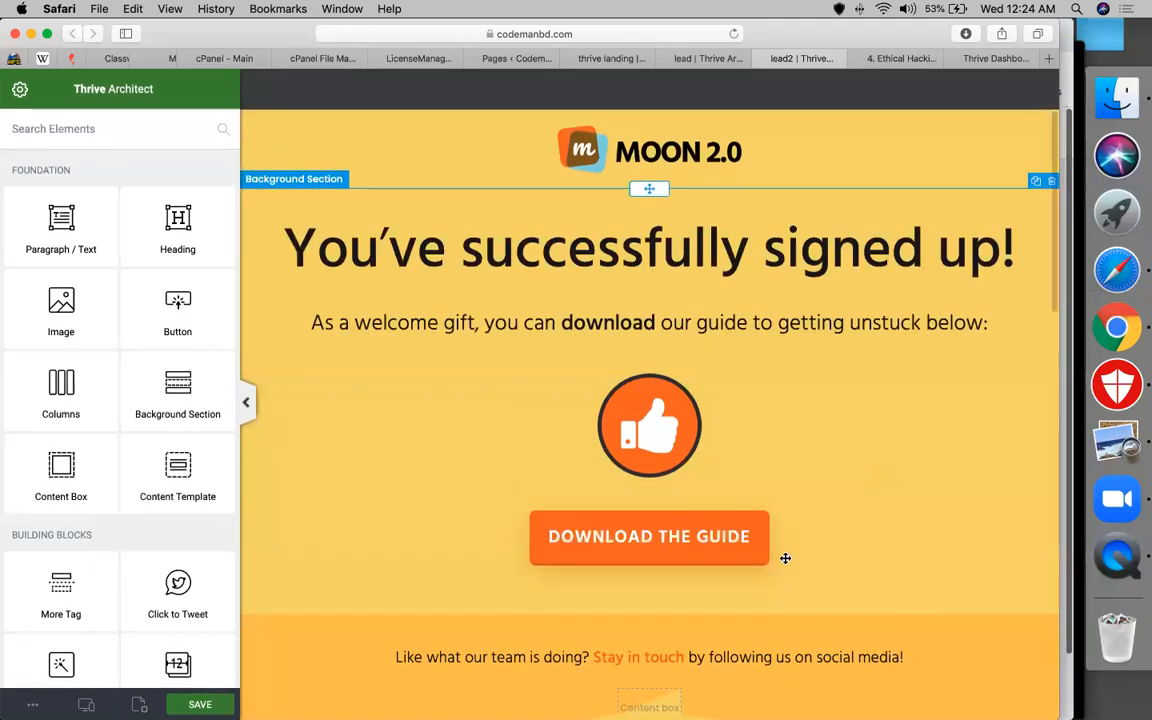
Select the Download the Guide button on the Moon 2.0 page, then switch to cPanel File Manager
scroll(789, 476, "down", 2)
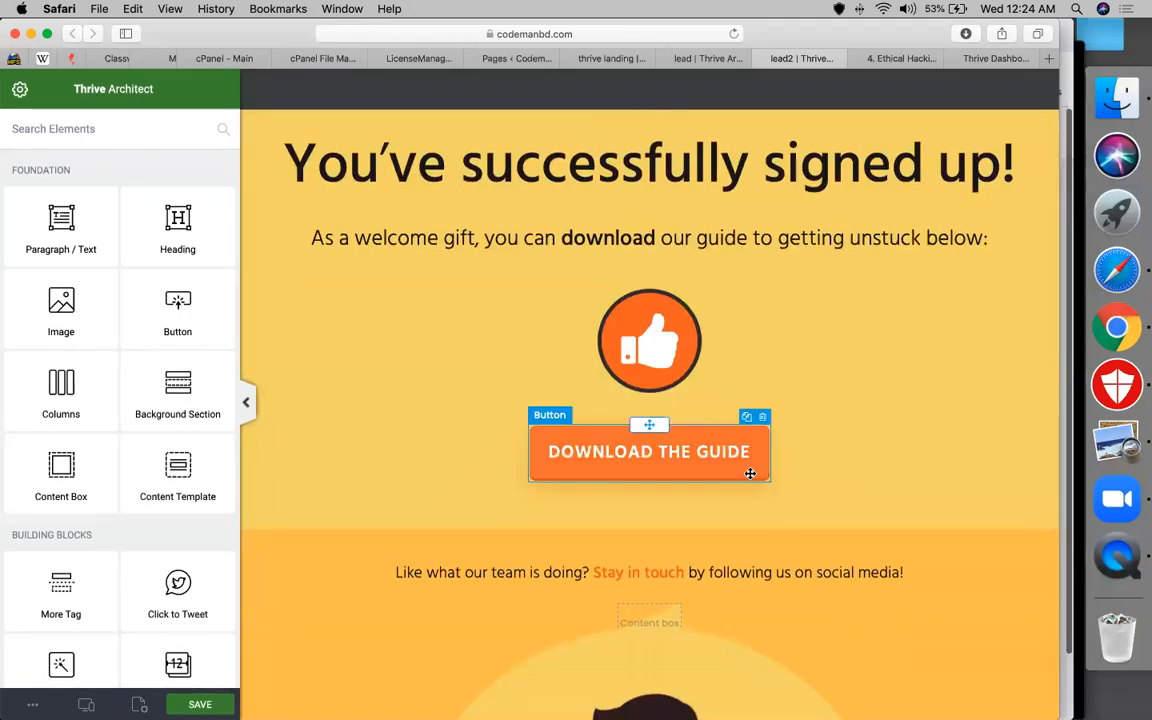
left_click(750, 473)
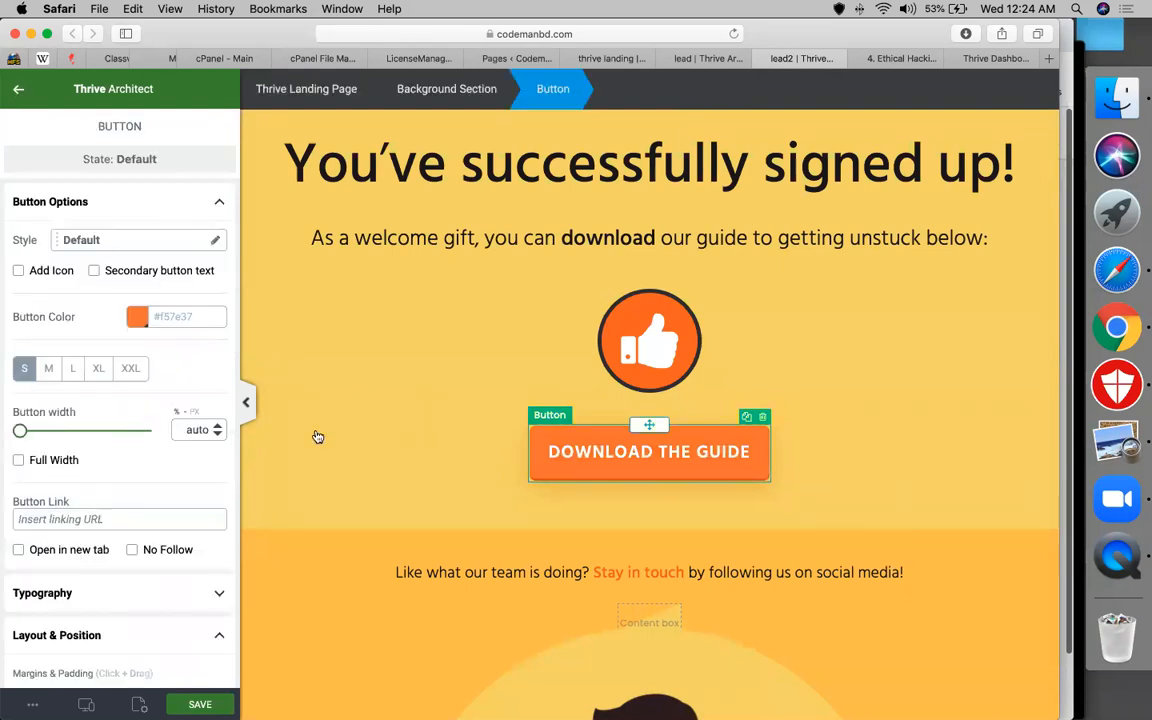
left_click(323, 58)
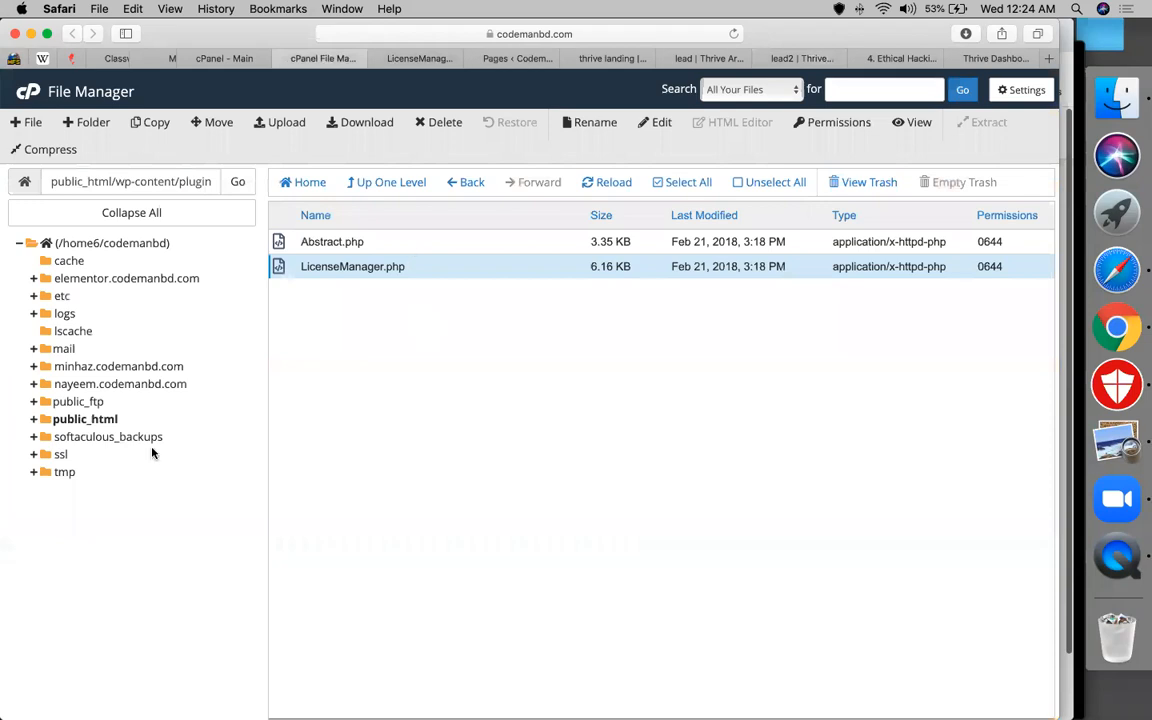
Navigate to the public_html/wp-content/uploads folder in File Manager
left_click(106, 423)
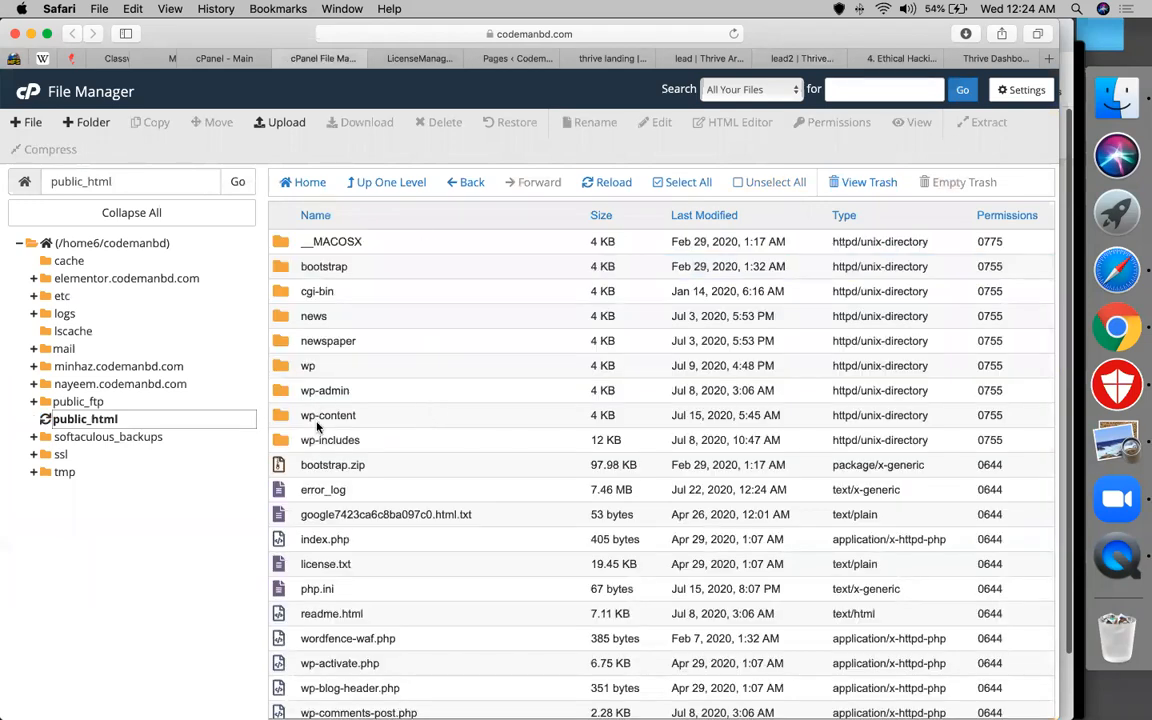
double_click(294, 417)
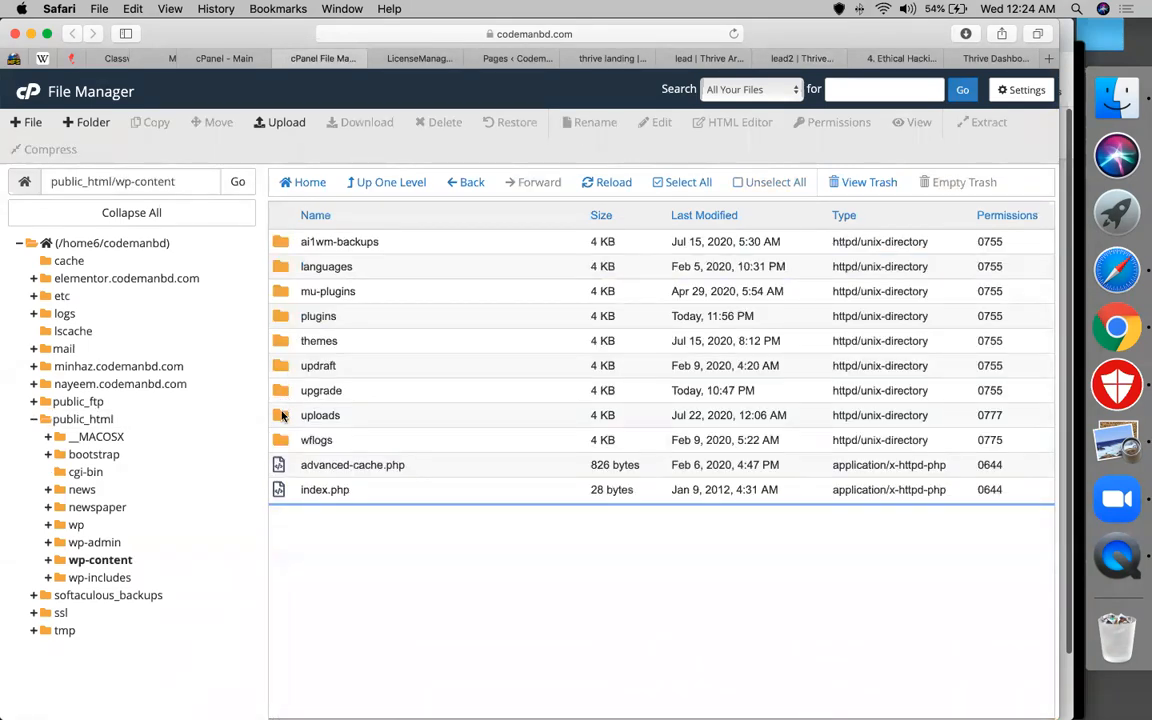
left_click(283, 417)
double_click(283, 417)
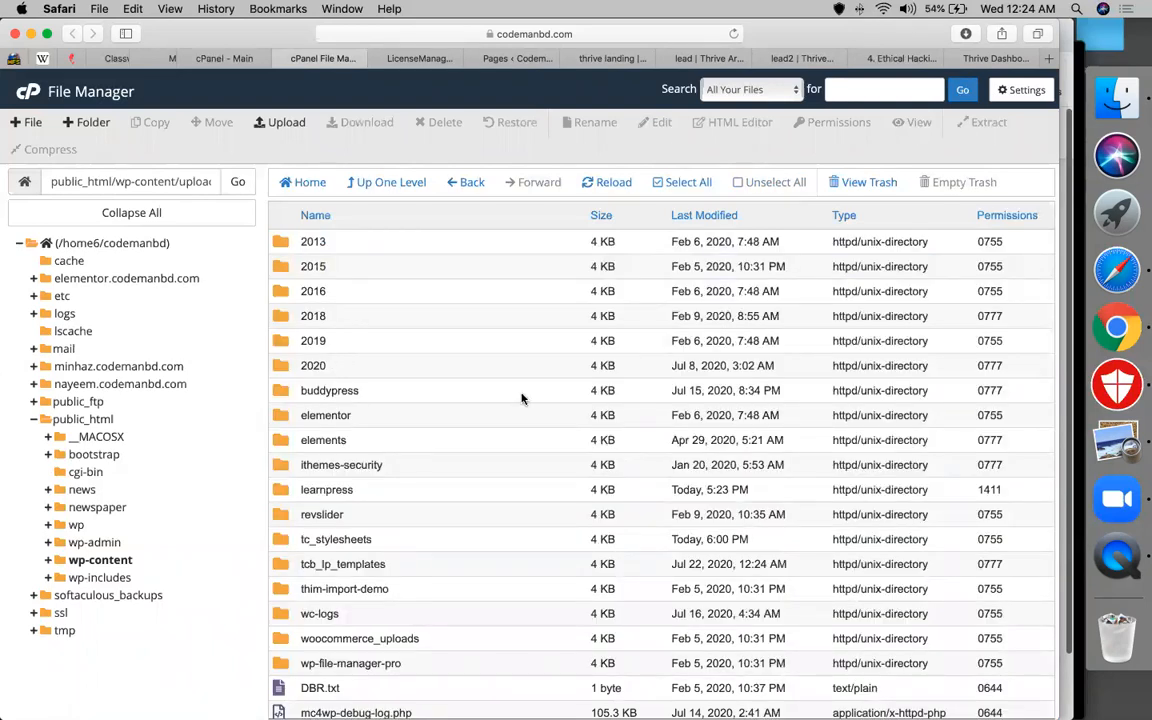
scroll(521, 398, "down", 1)
scroll(521, 398, "up", 1)
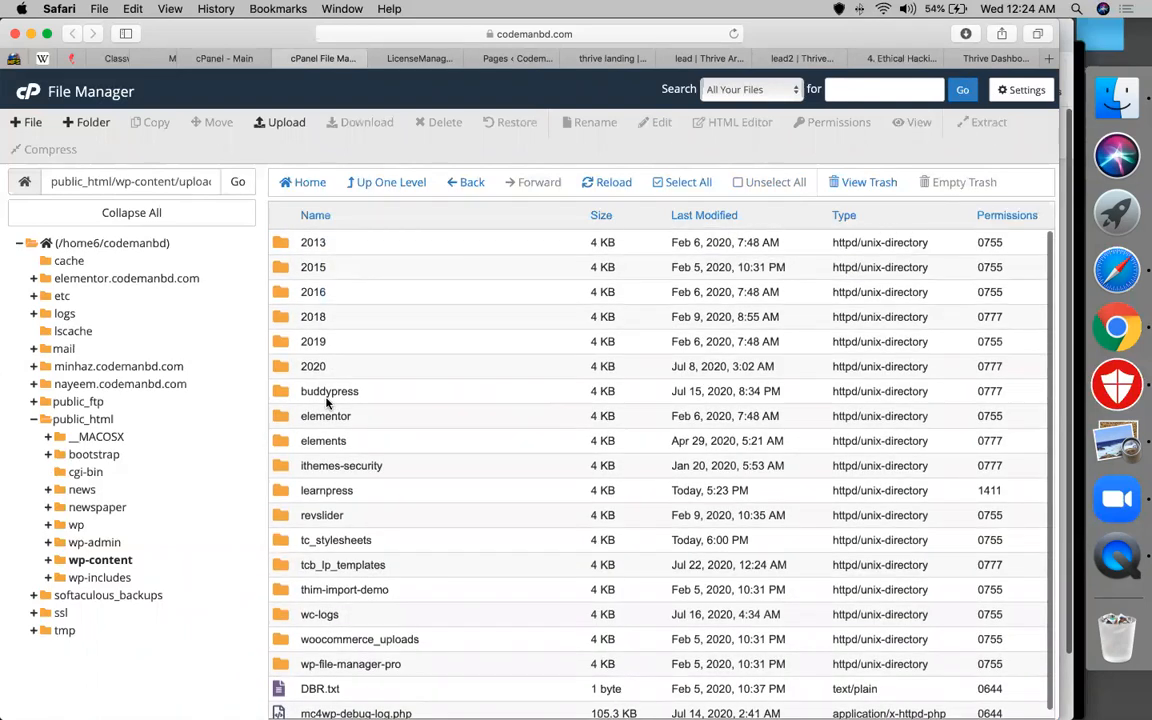
double_click(279, 368)
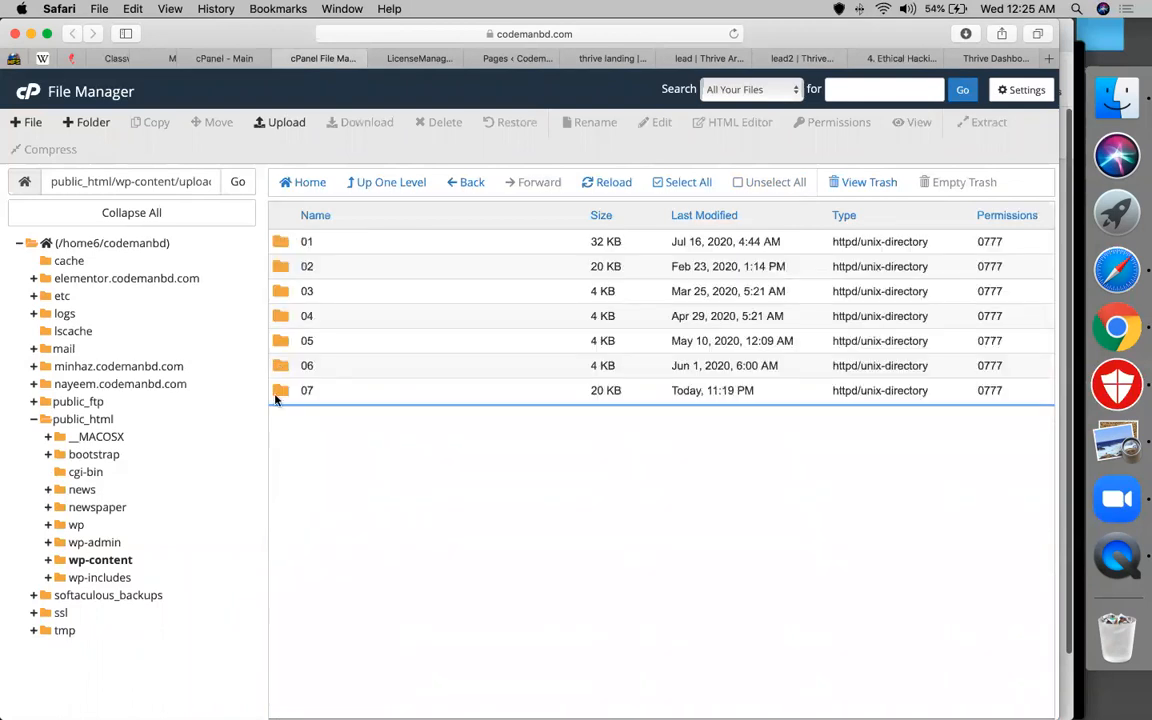
right_click(310, 441)
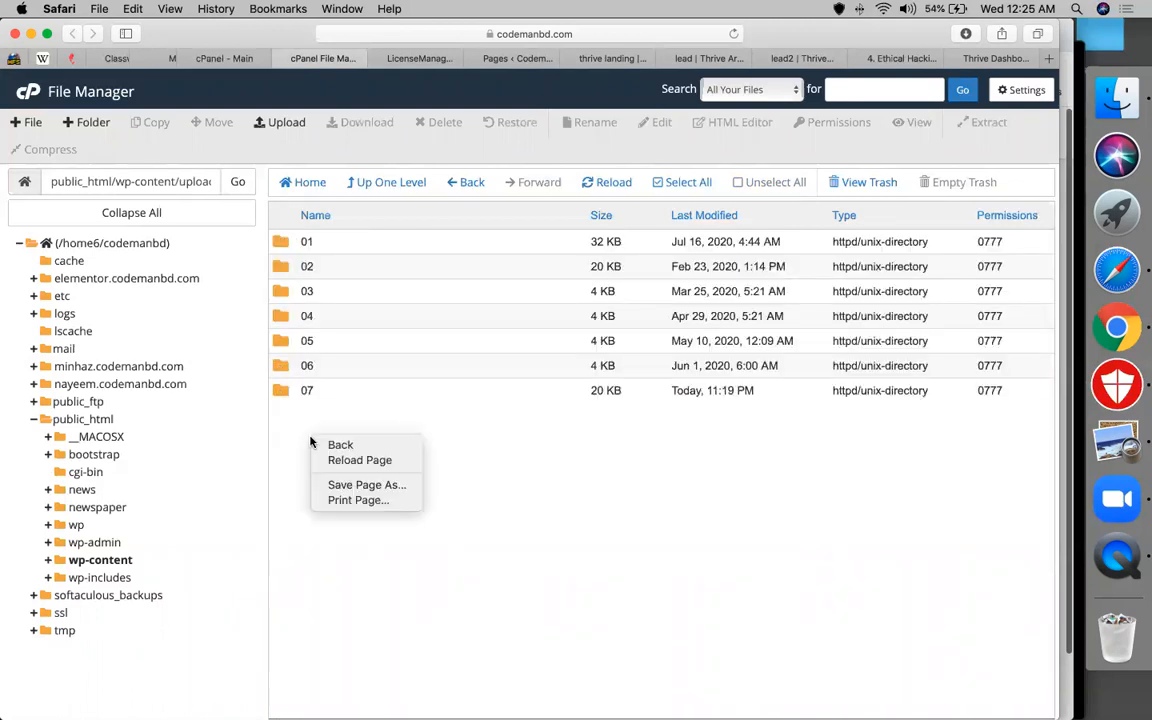
left_click(468, 432)
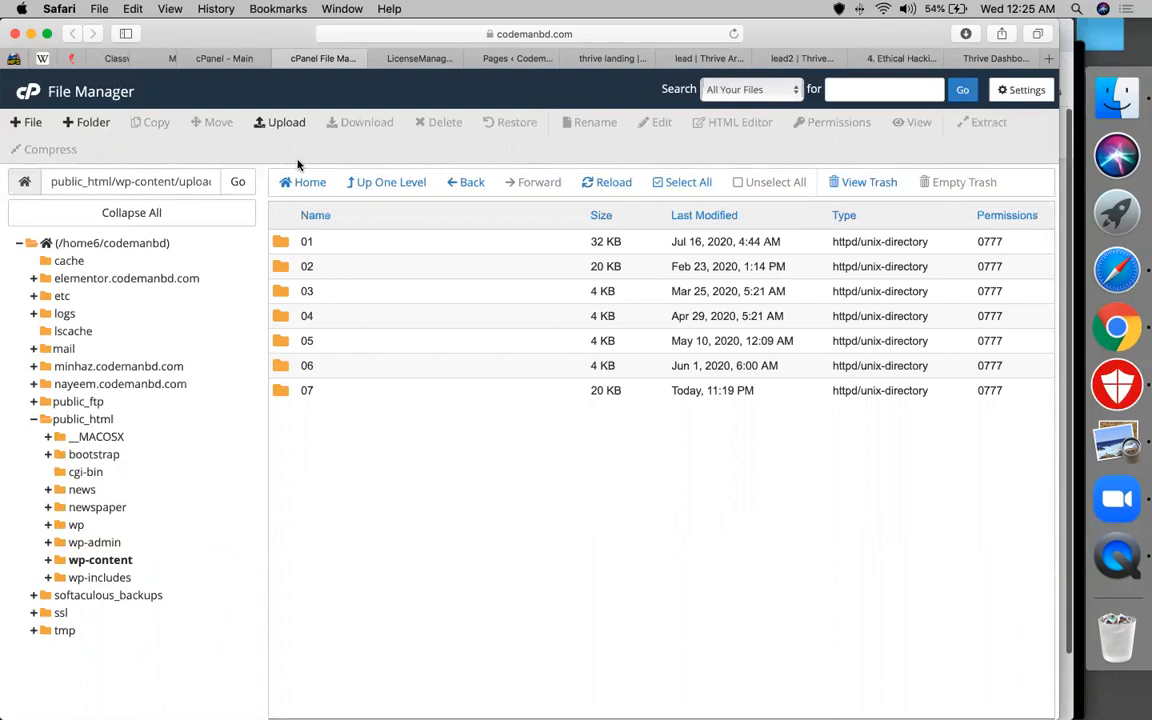
left_click(470, 186)
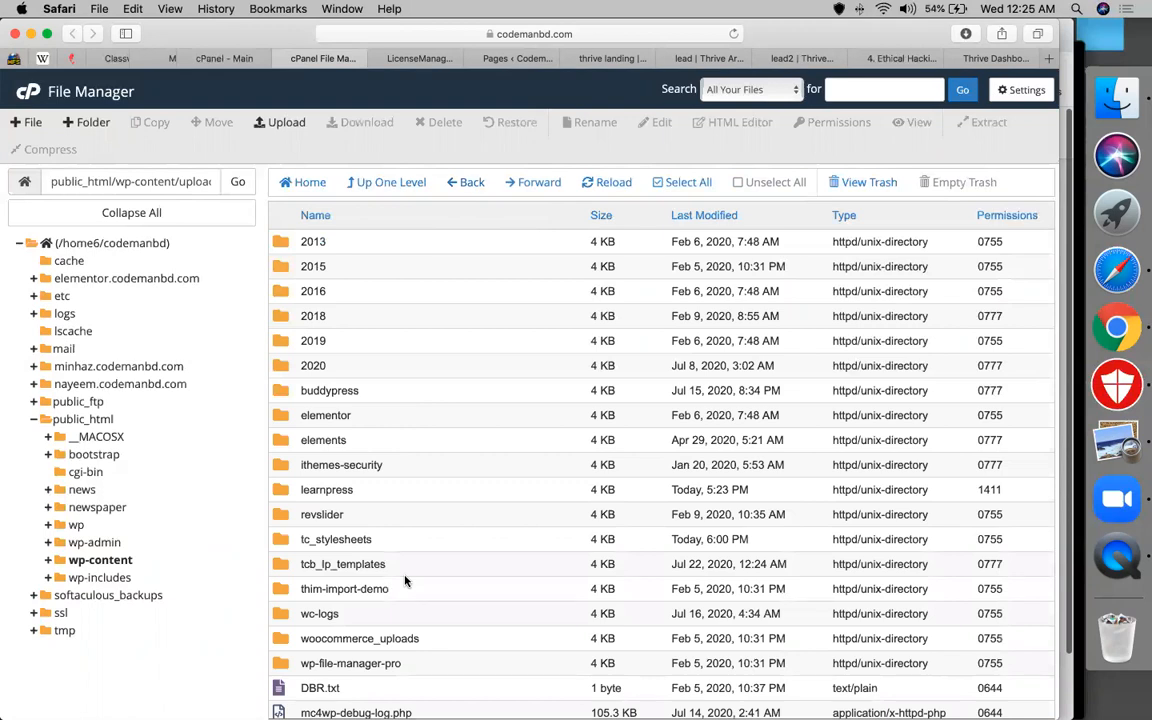
scroll(405, 580, "down", 1)
Upload codemanbd.WordPress.2020-07-21.xml from Downloads into the uploads folder
left_click(279, 124)
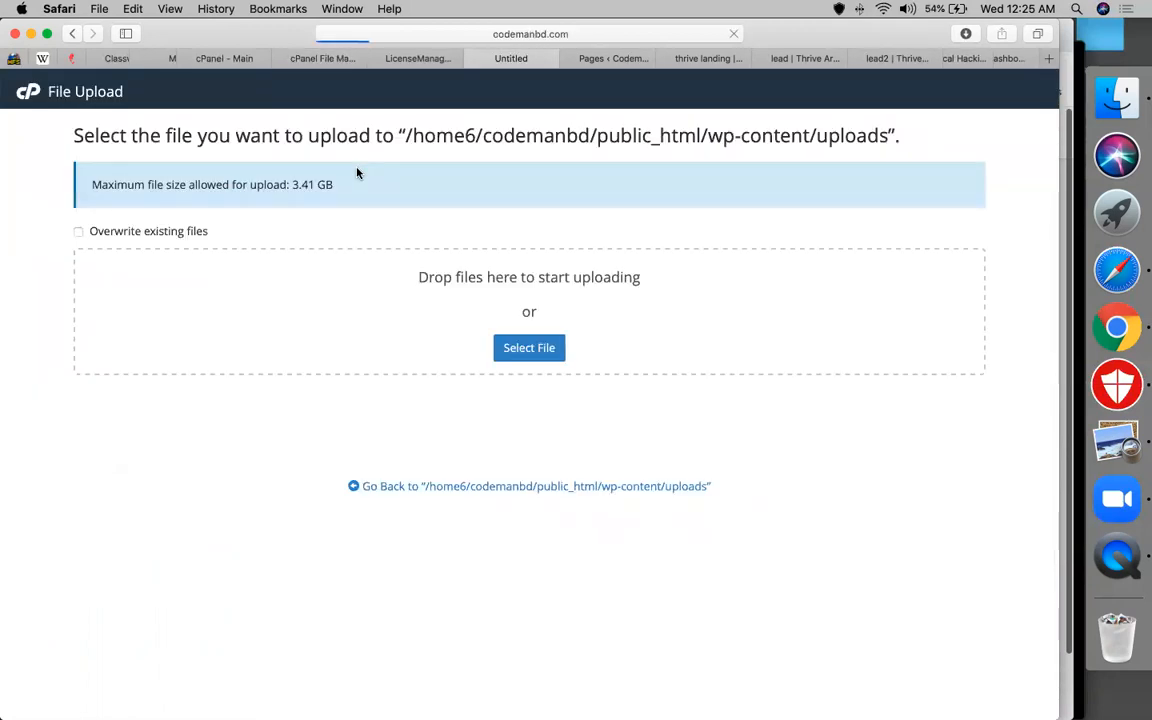
left_click(547, 352)
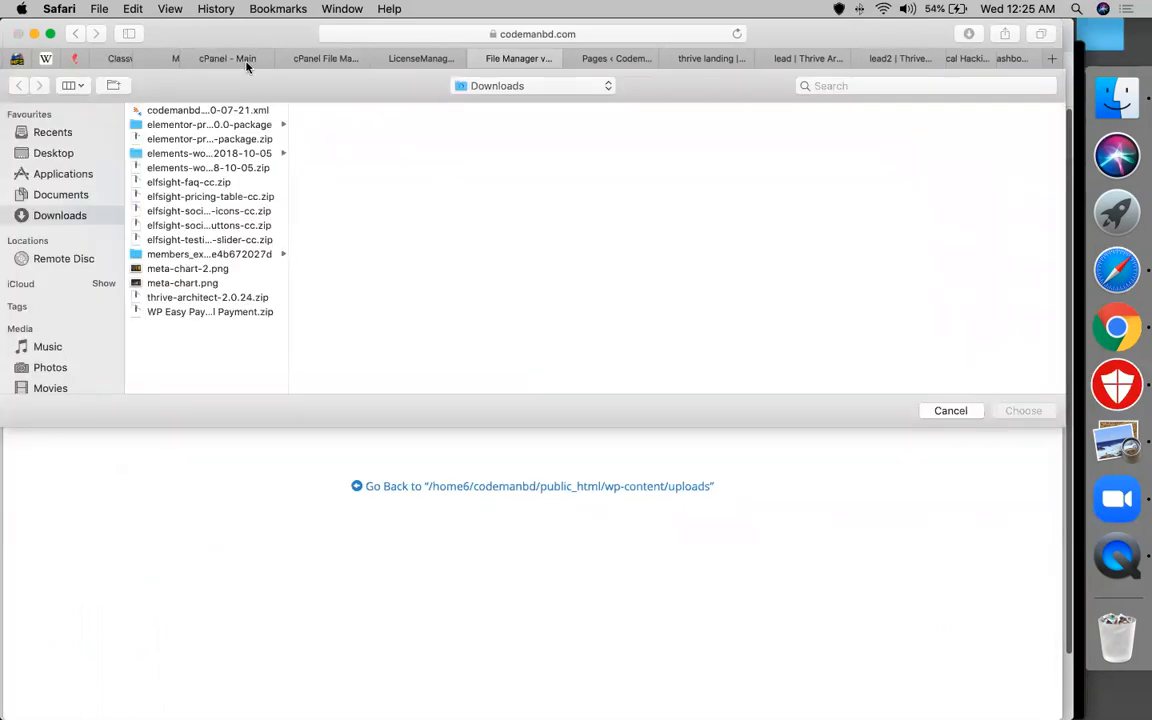
left_click(205, 111)
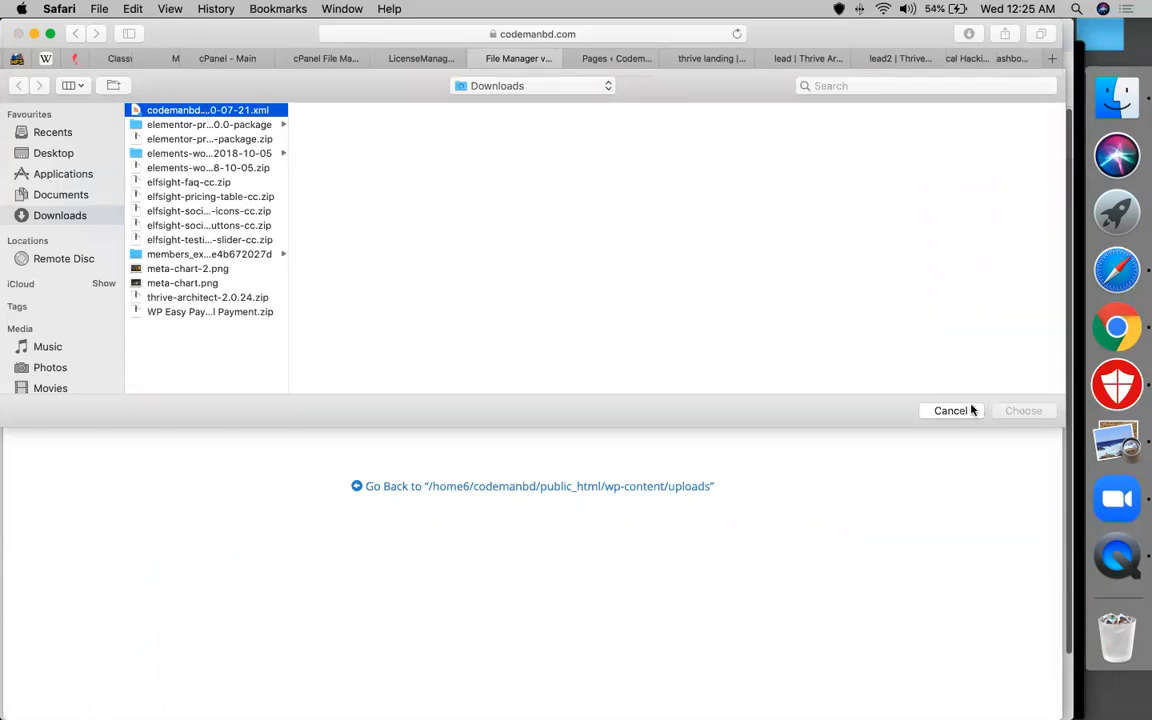
left_click(1023, 410)
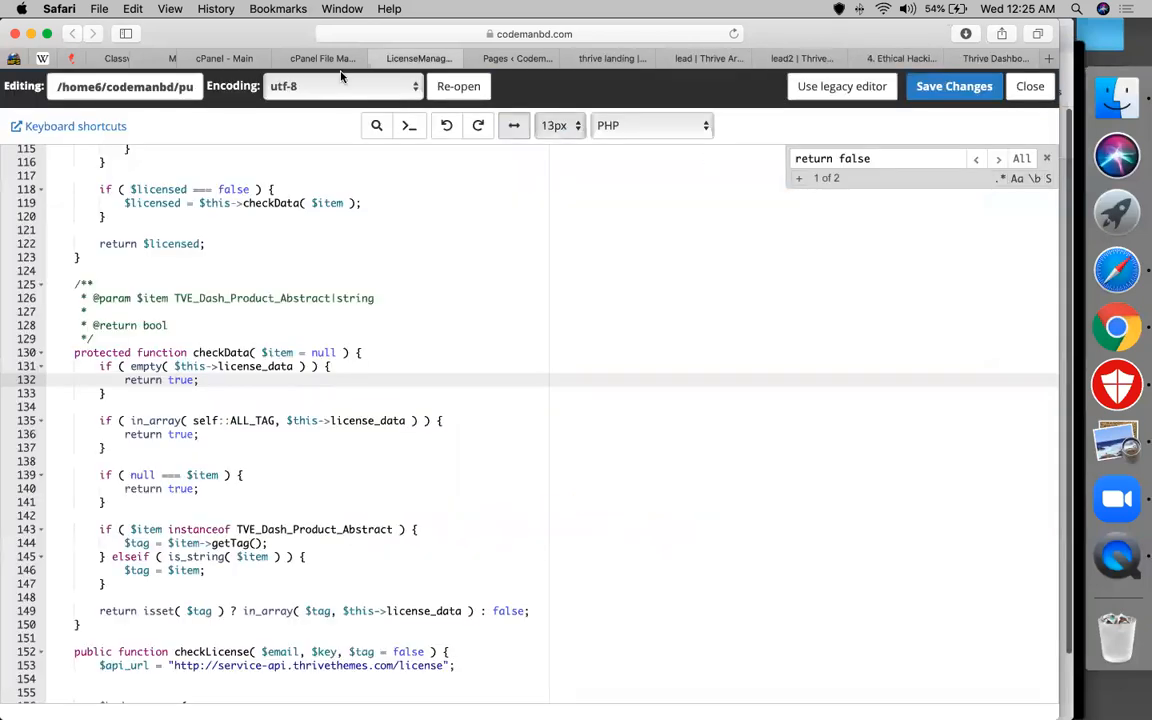
left_click(296, 62)
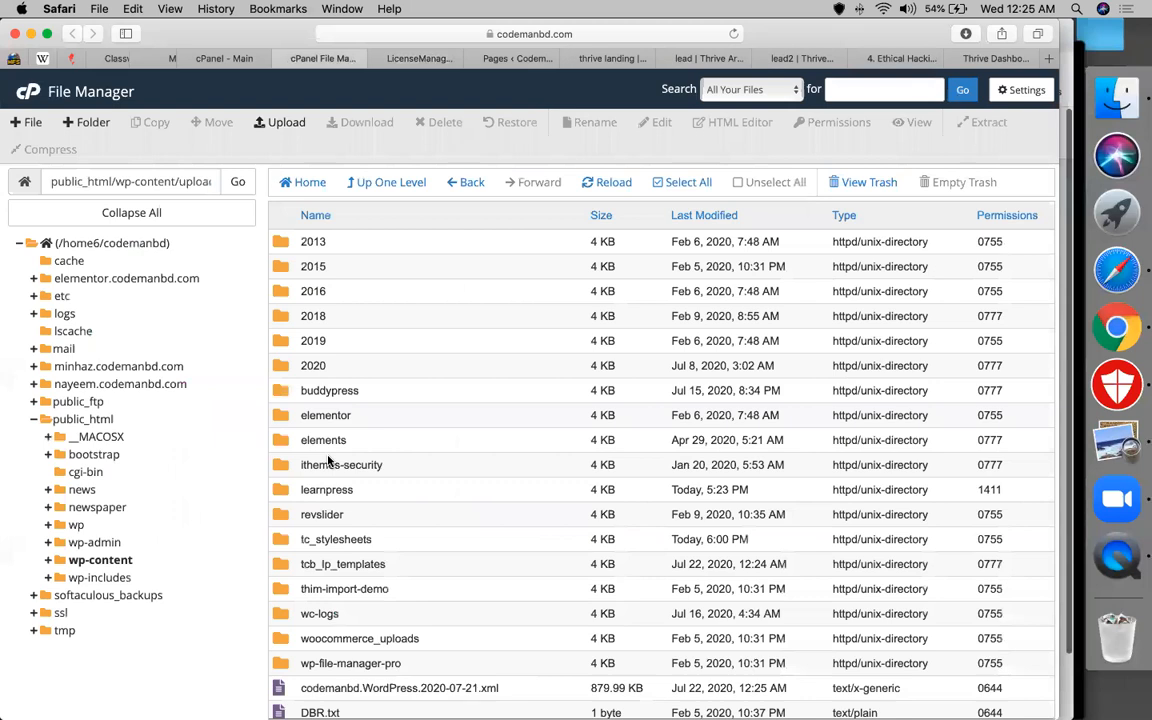
Open the uploaded codemanbd XML export in a new browser tab with View
scroll(350, 560, "down", 3)
right_click(331, 660)
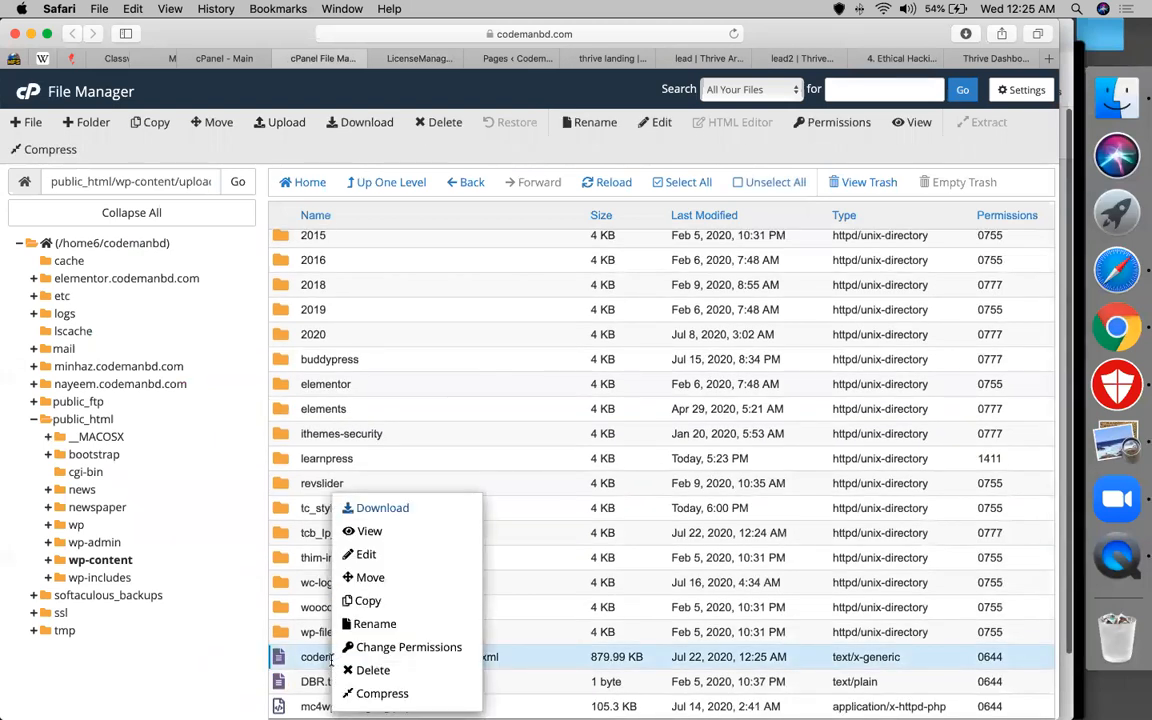
left_click(331, 660)
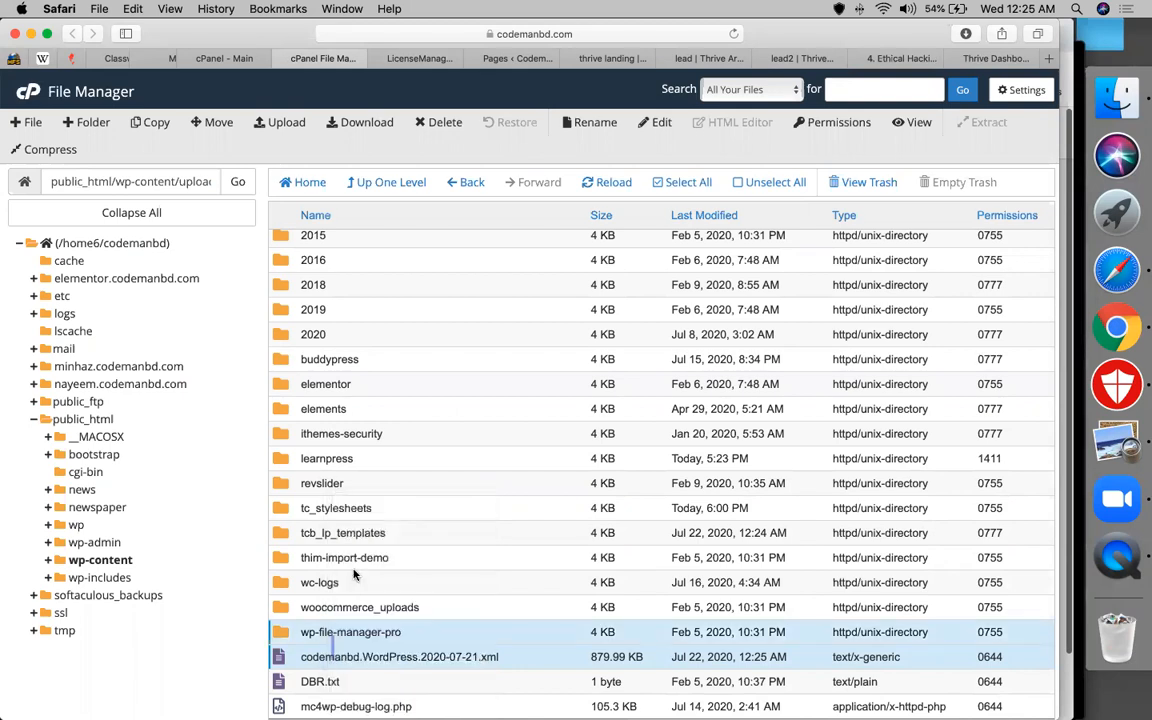
right_click(325, 660)
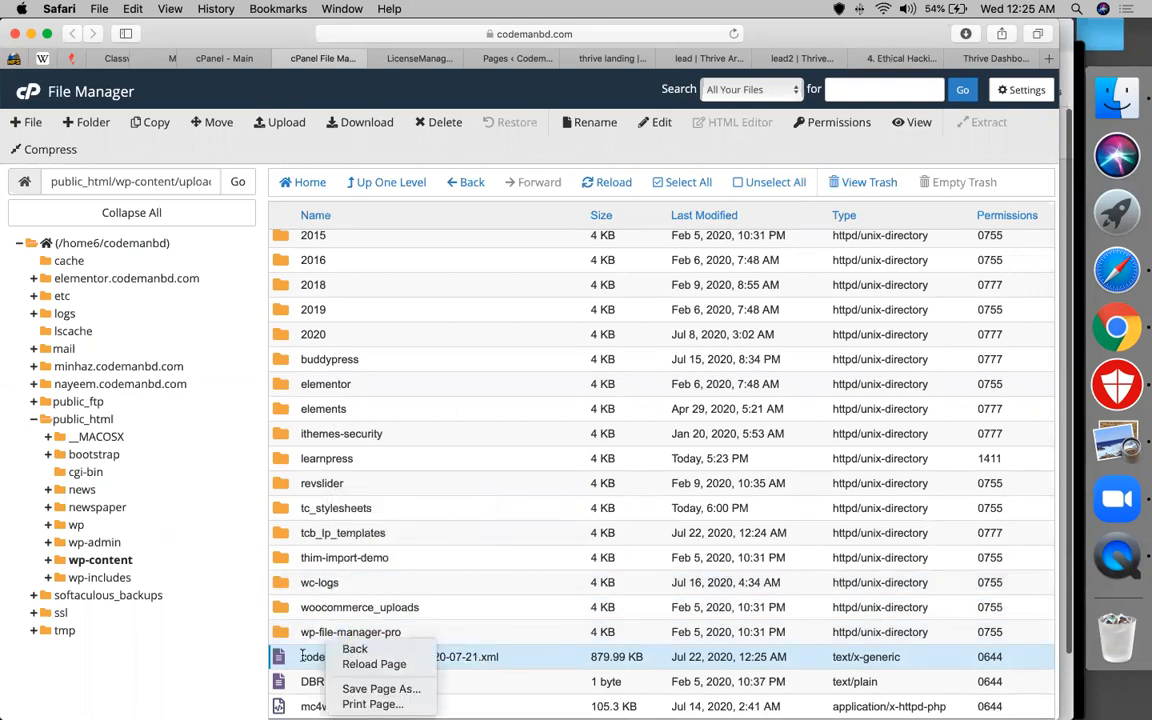
left_click(302, 656)
right_click(302, 660)
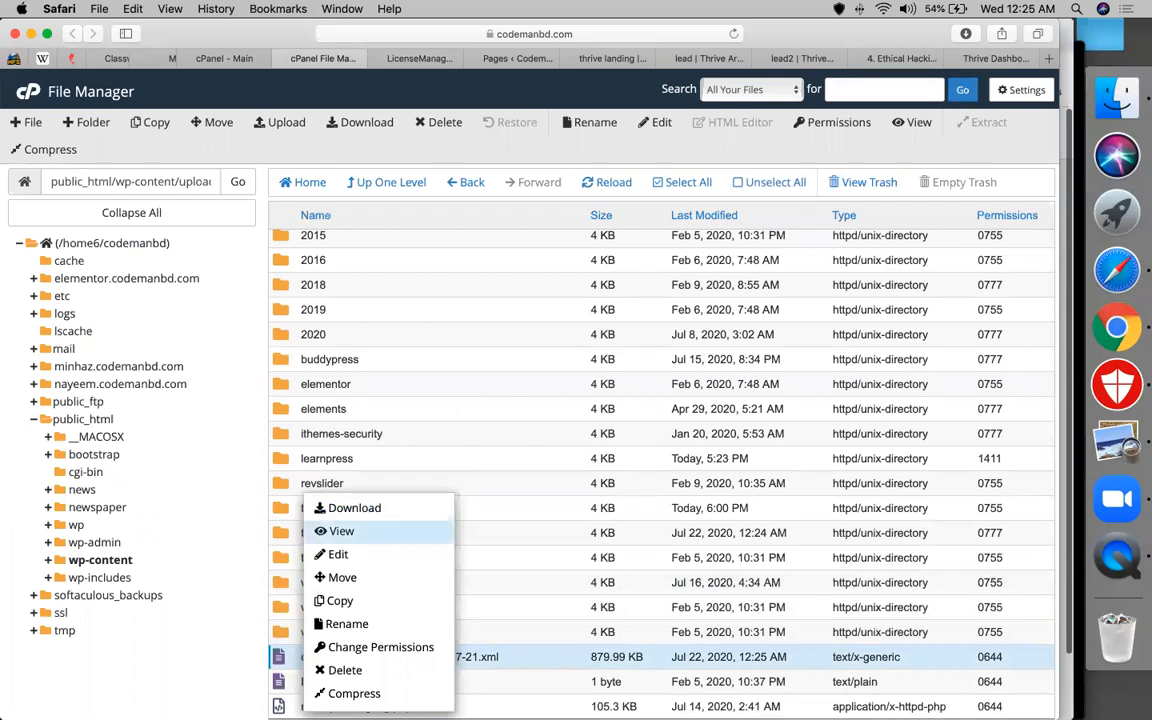
left_click(342, 531)
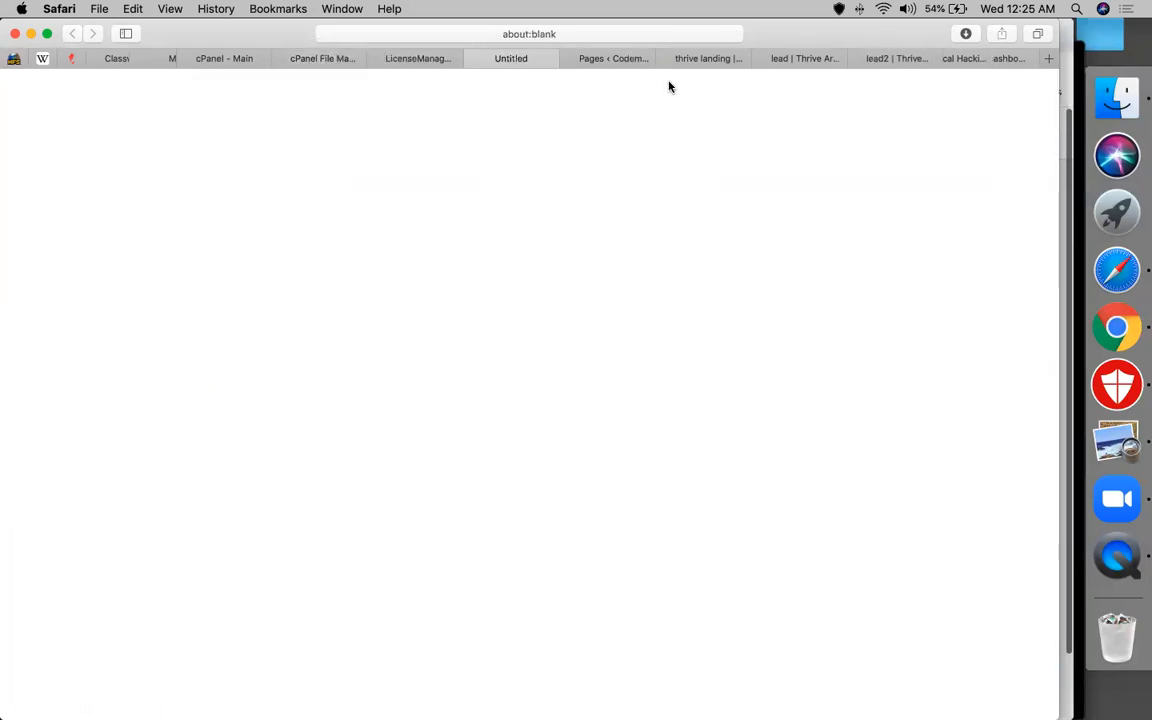
Copy the XML file's web address and return to the File Manager listing
left_click(608, 34)
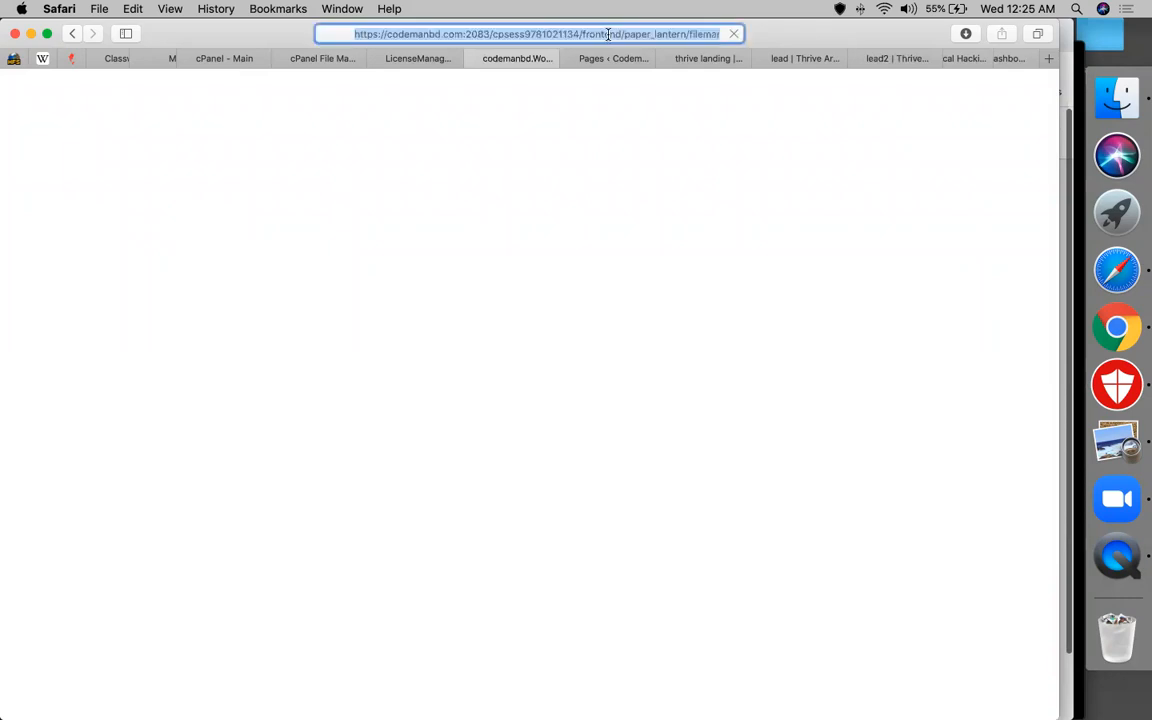
key("super+c")
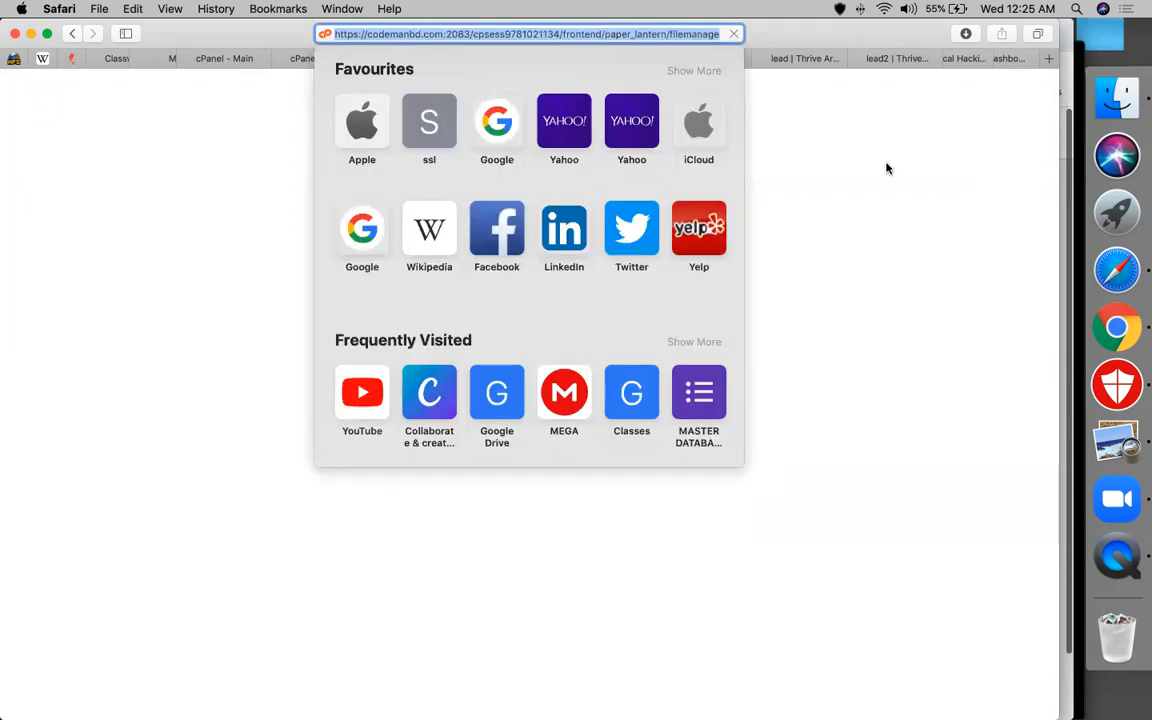
left_click(886, 168)
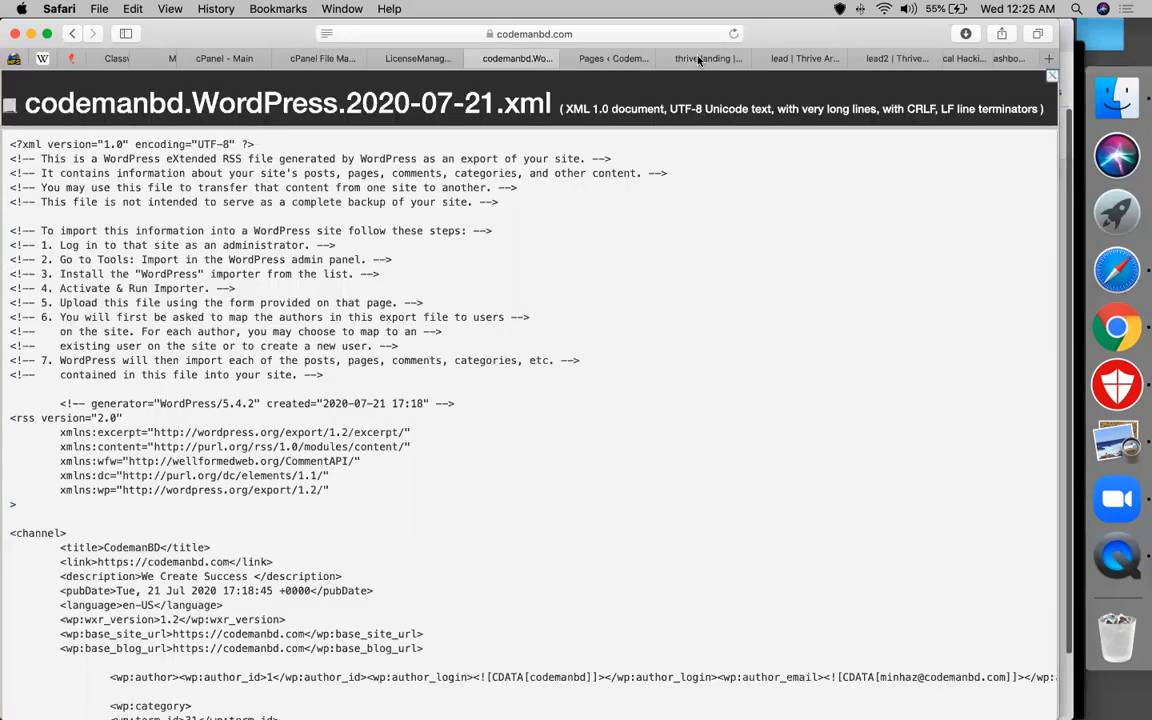
left_click(415, 62)
left_click(300, 58)
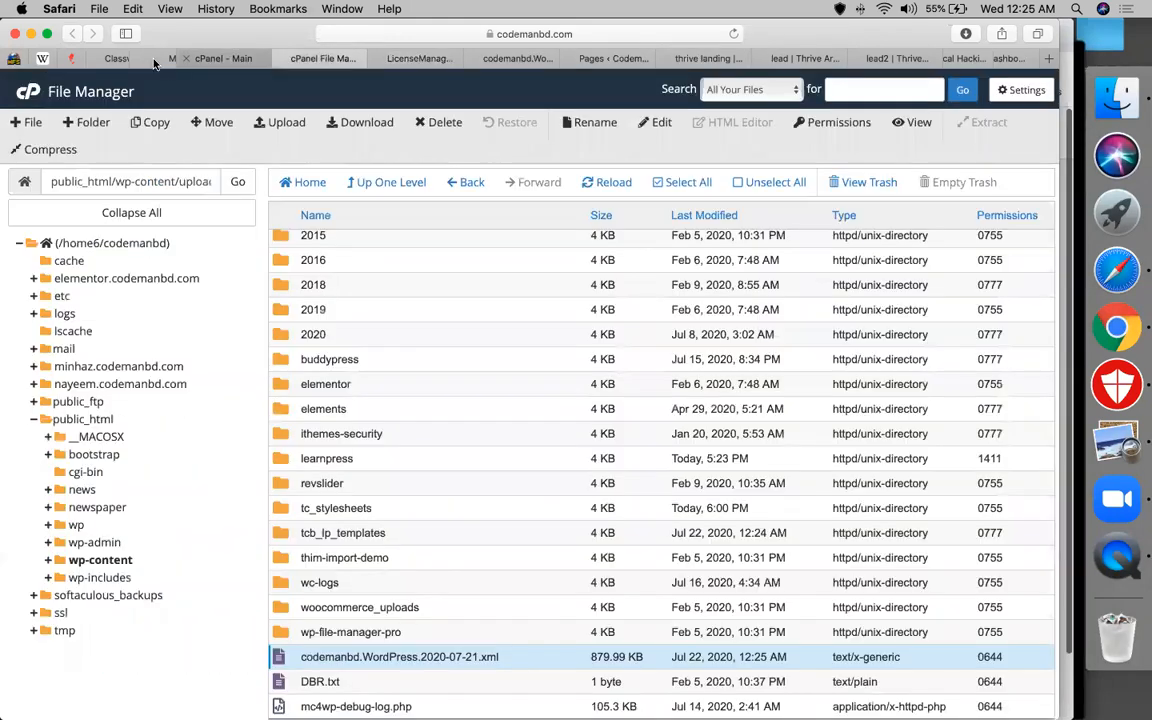
Copy the MEGA share link for thrive-quiz-builder-v2.1.9.1.zip
left_click(213, 62)
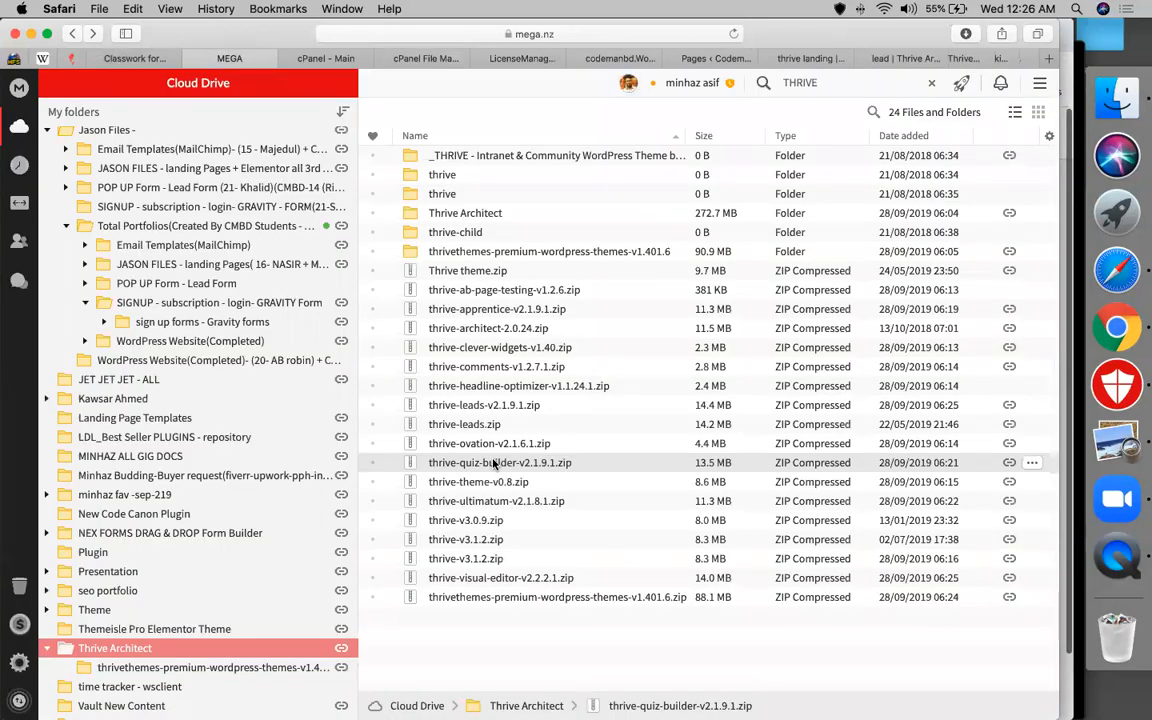
right_click(505, 466)
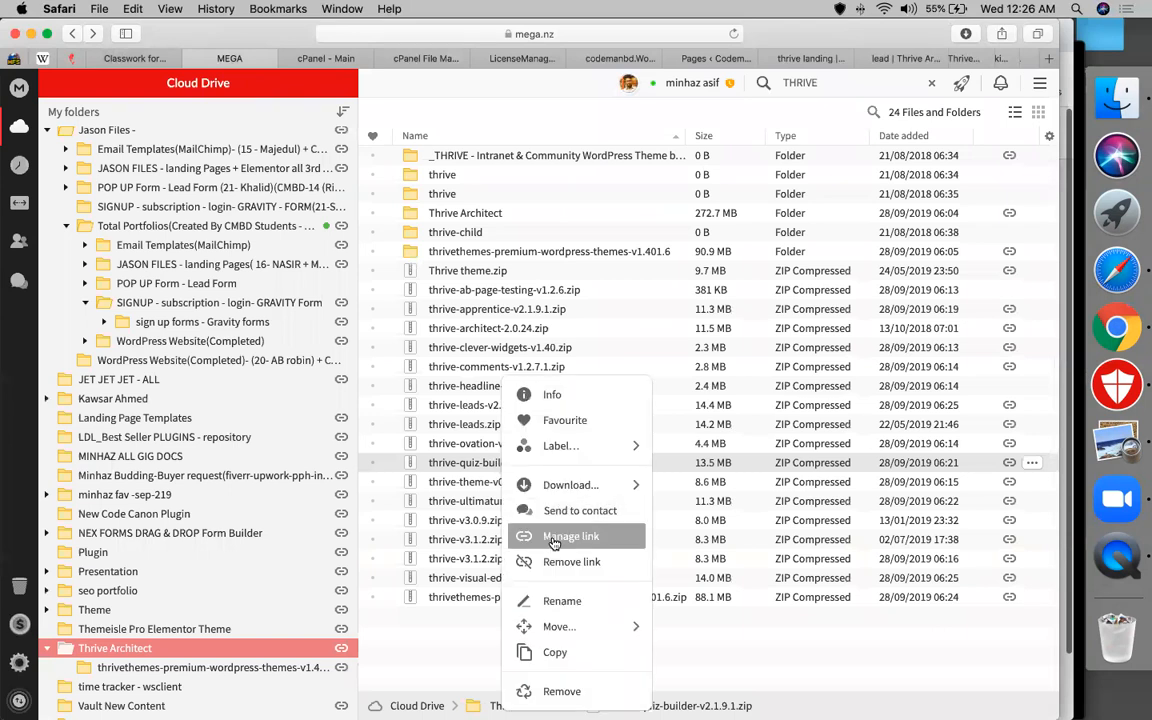
left_click(555, 538)
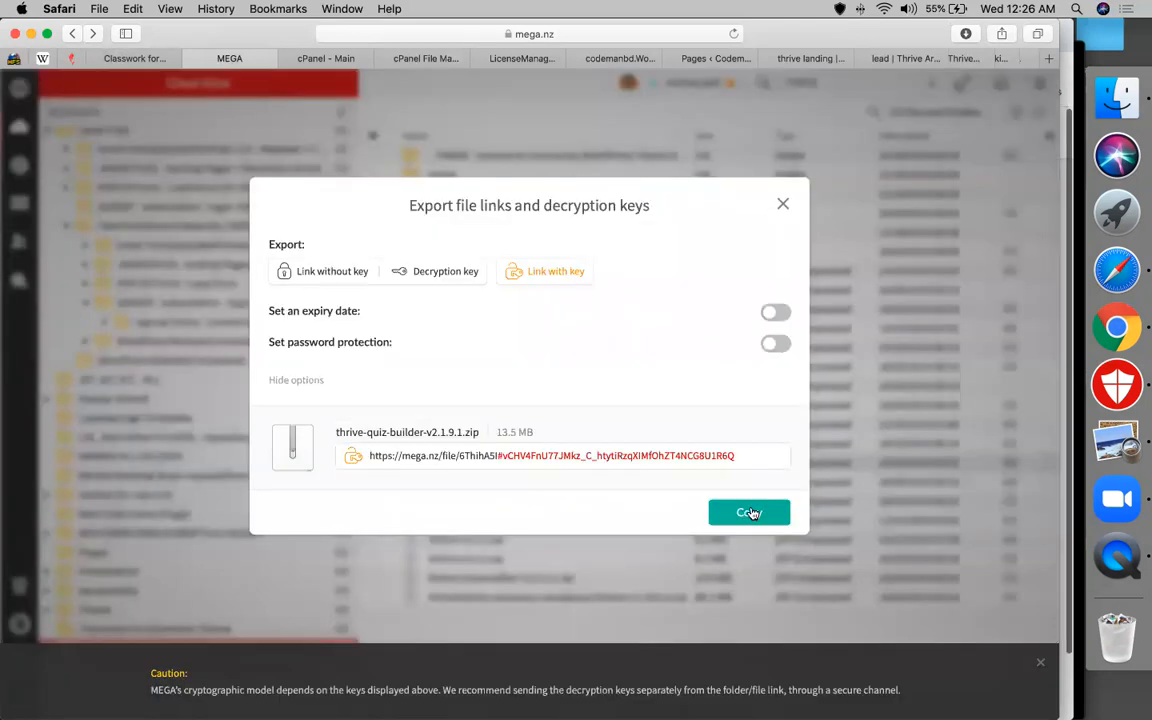
left_click(750, 513)
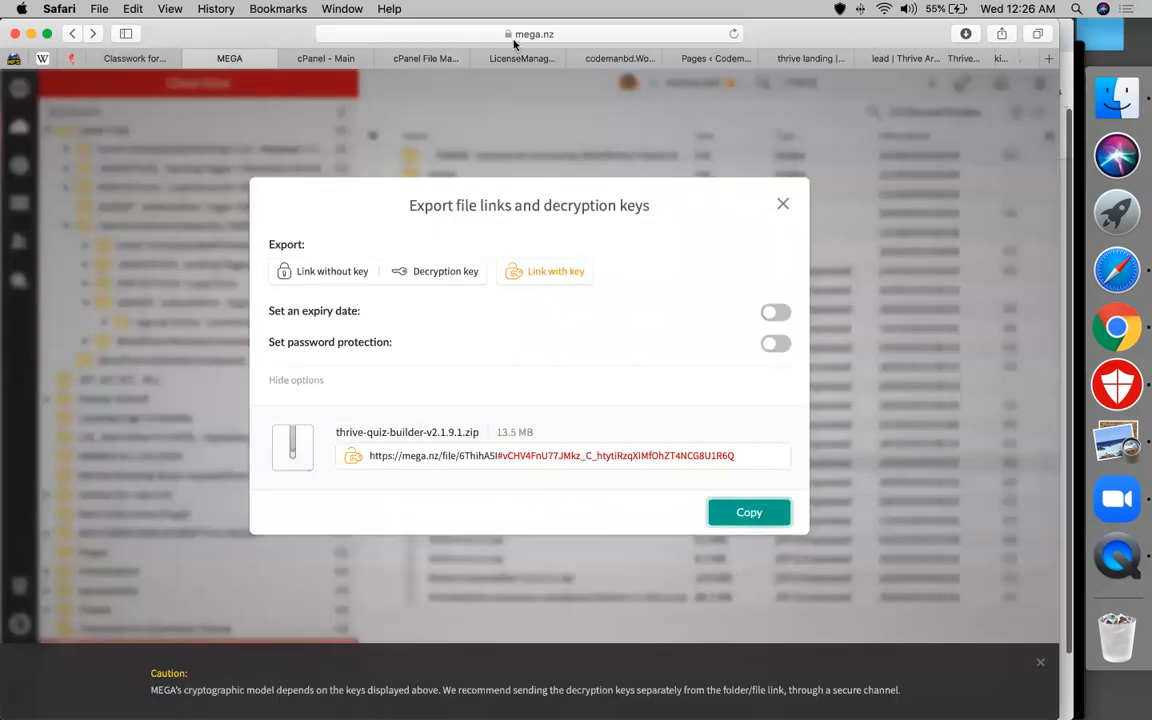
Switch back through the browser tabs to the lead page in Thrive Architect
left_click(604, 59)
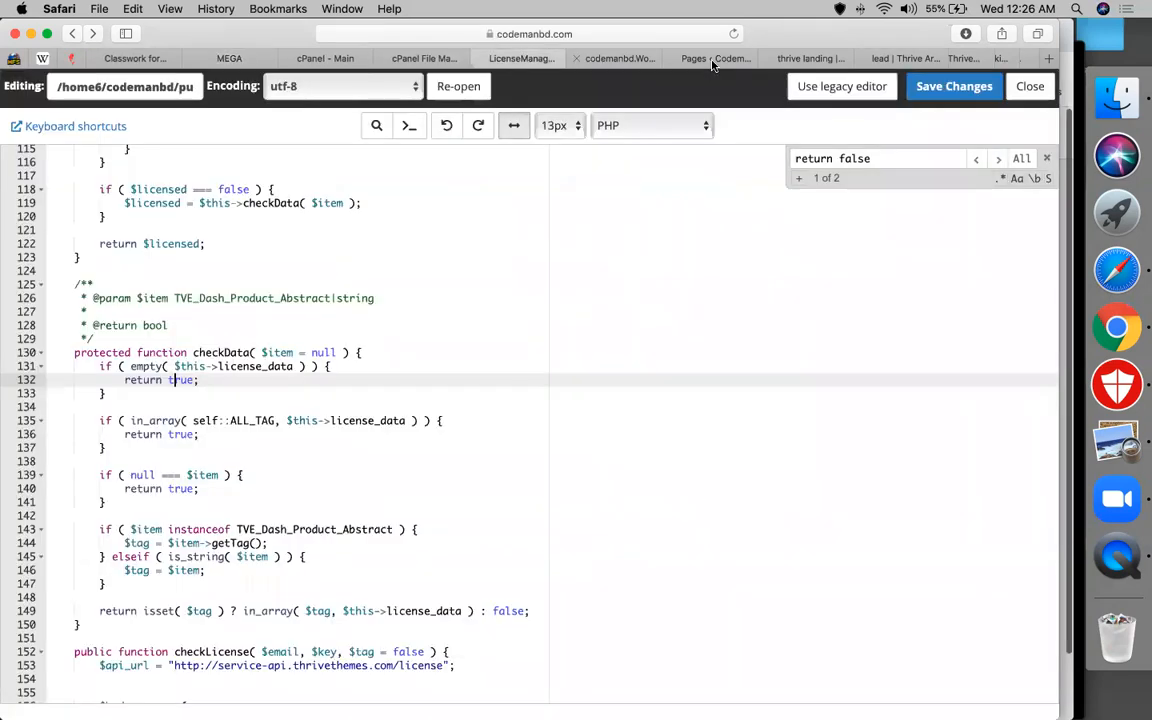
left_click(622, 60)
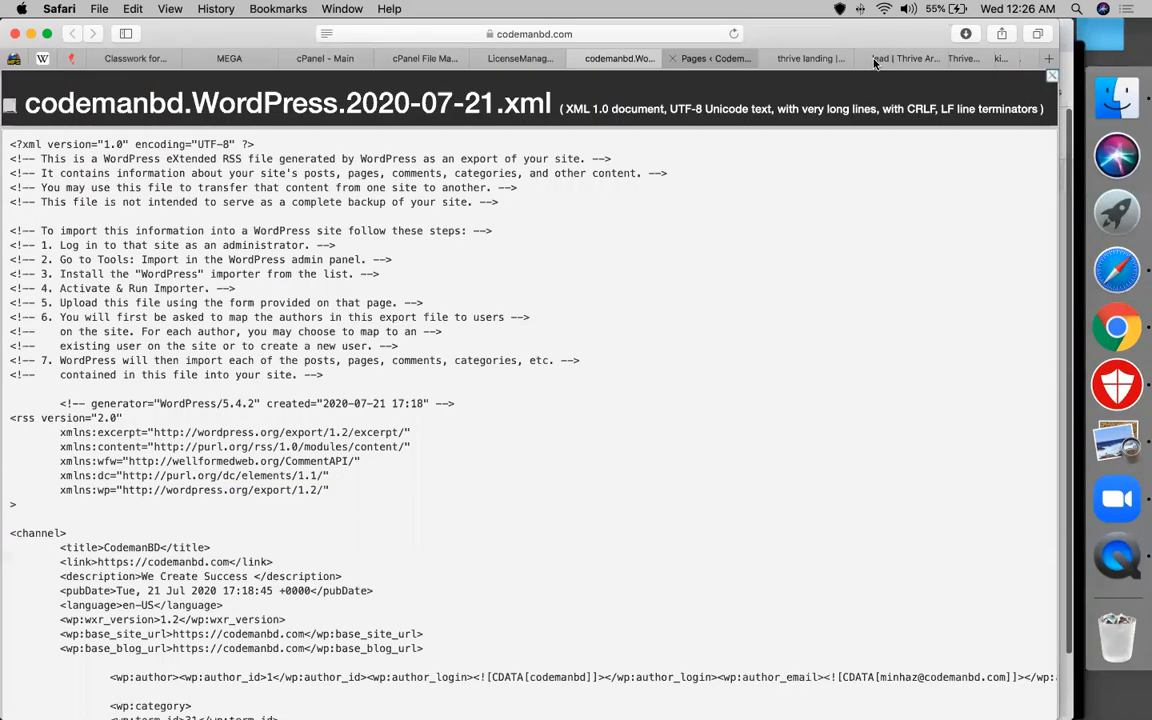
left_click(886, 59)
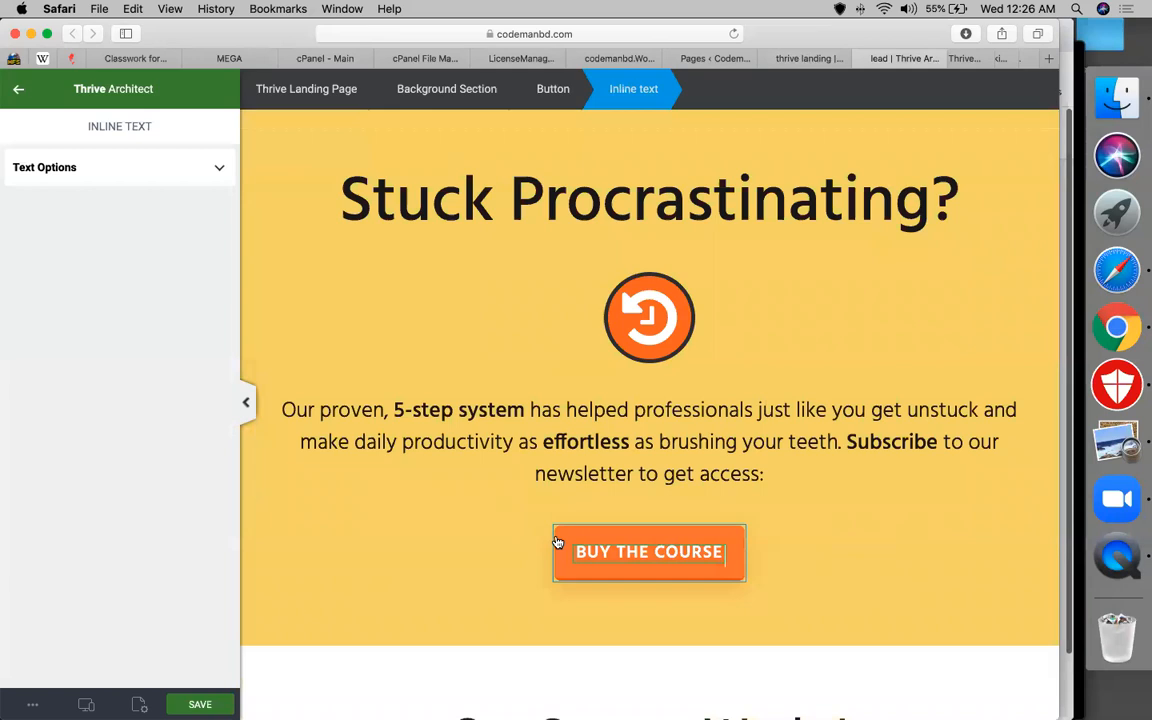
Replace the BUY THE COURSE button's link with the copied download URL
left_click(556, 538)
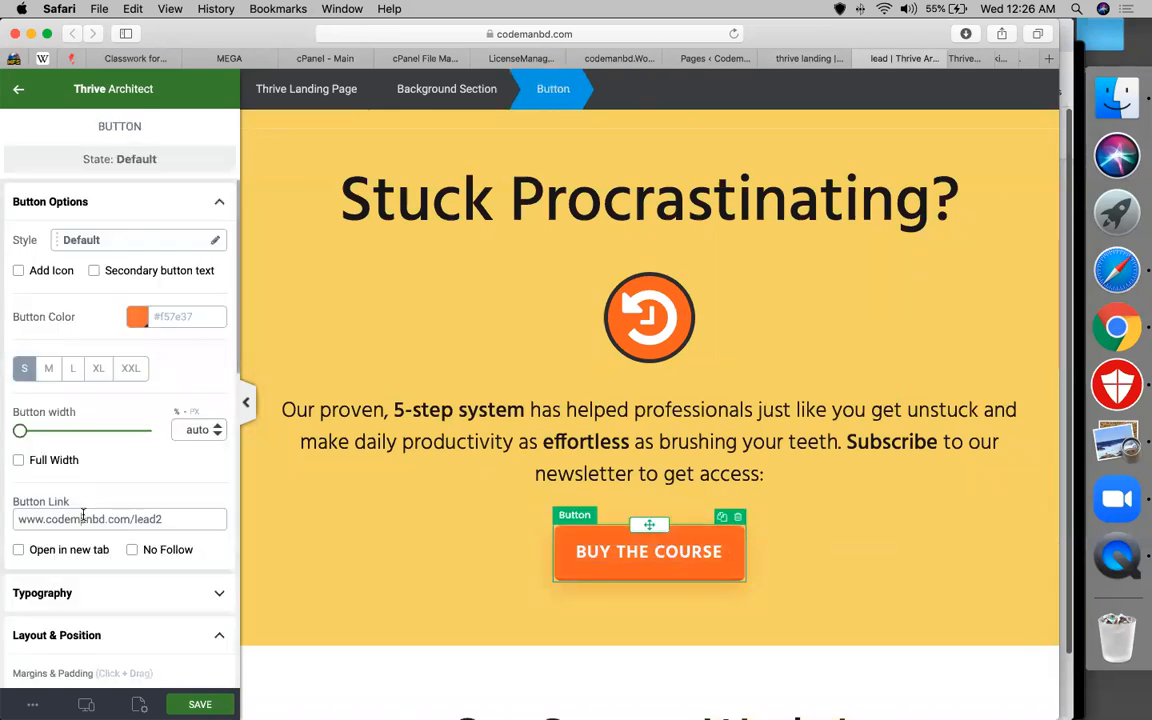
key("super+a")
key("super+v")
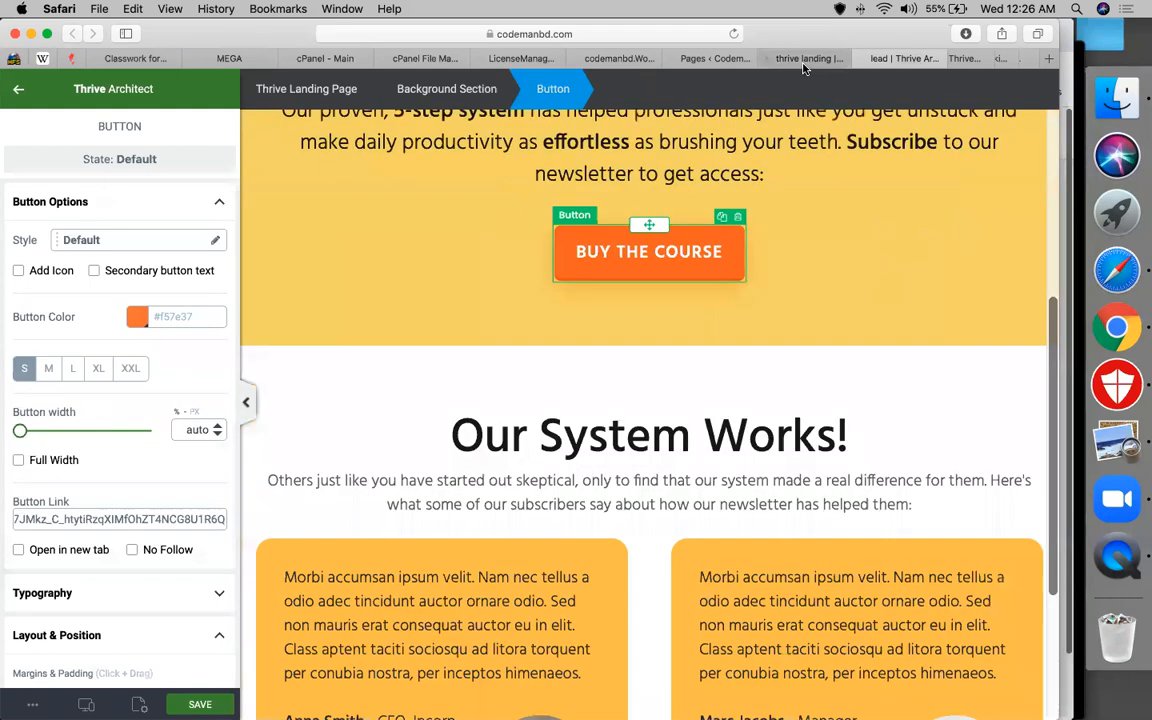
Move across the Safari tabs to reach the lead2 editor tab
left_click(803, 62)
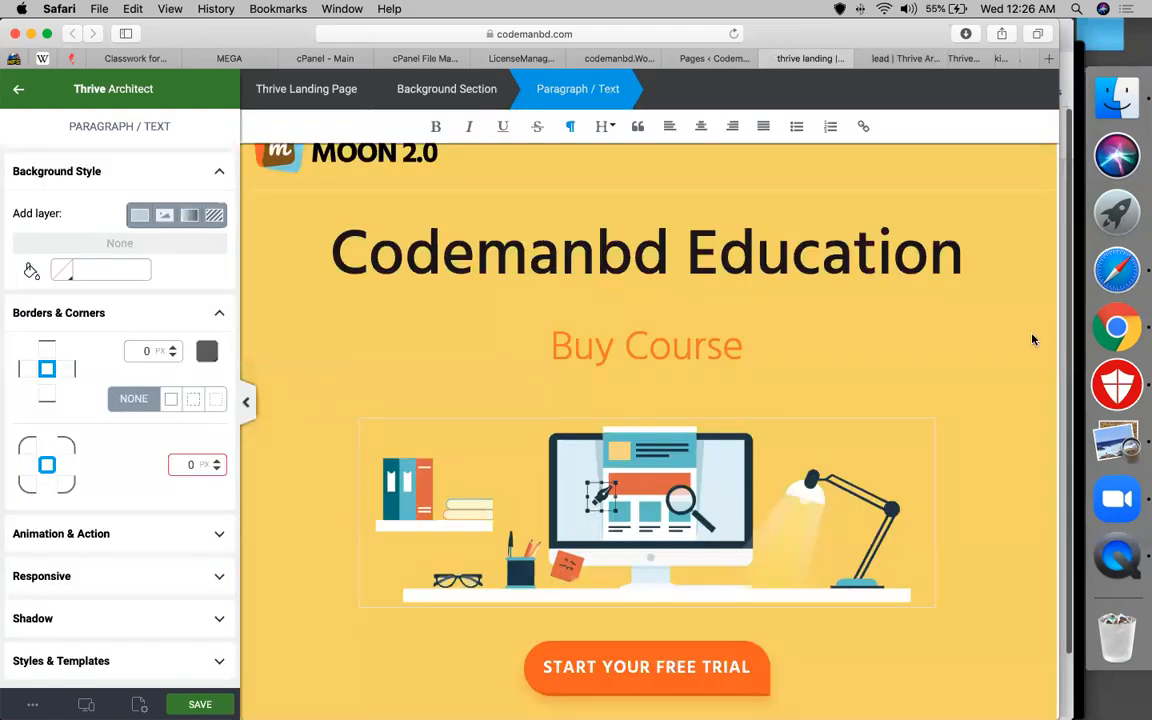
left_click(905, 59)
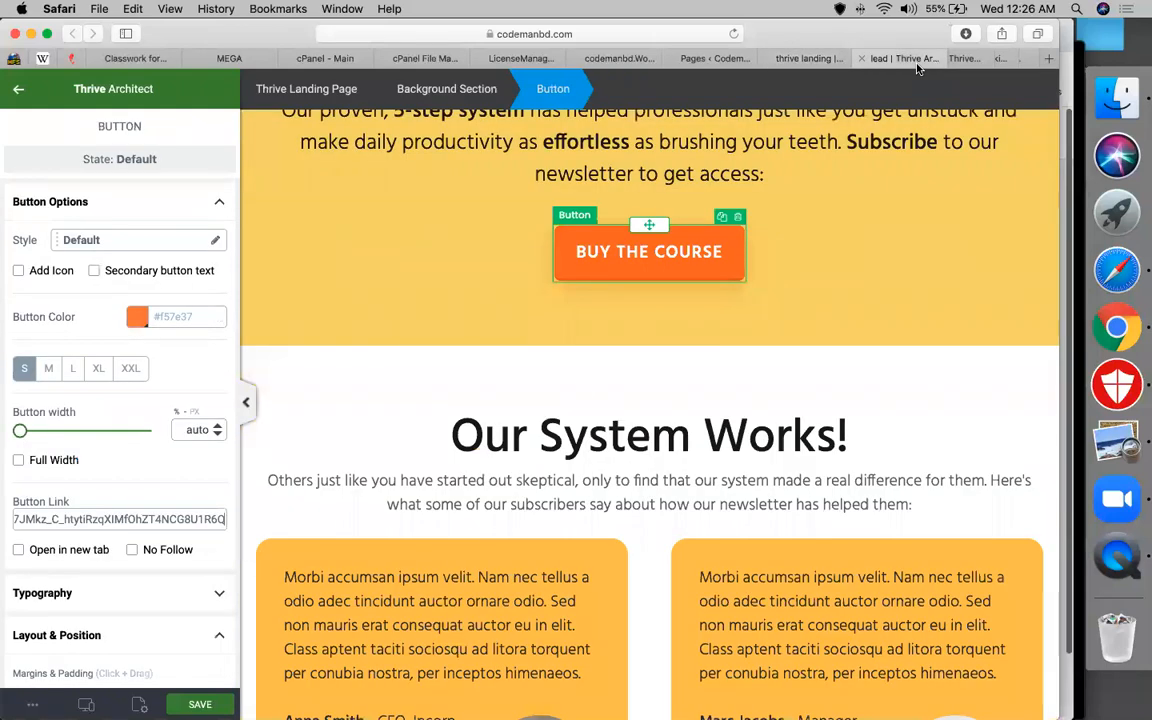
scroll(583, 387, "down", 5)
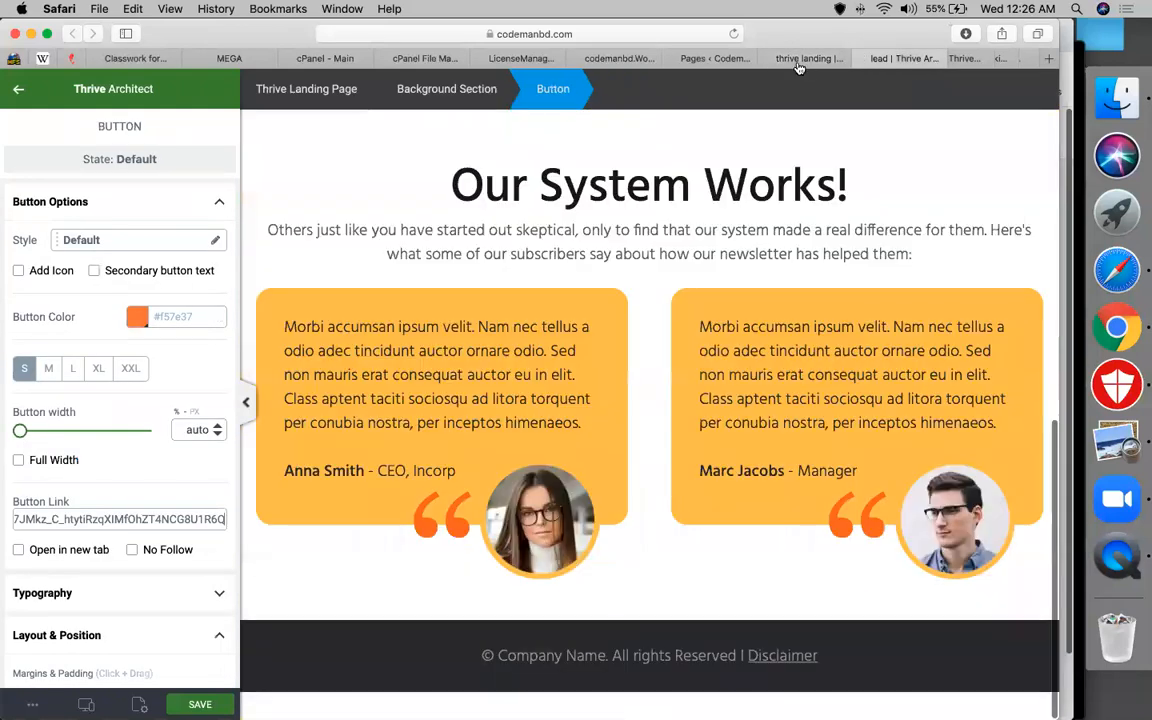
left_click(800, 60)
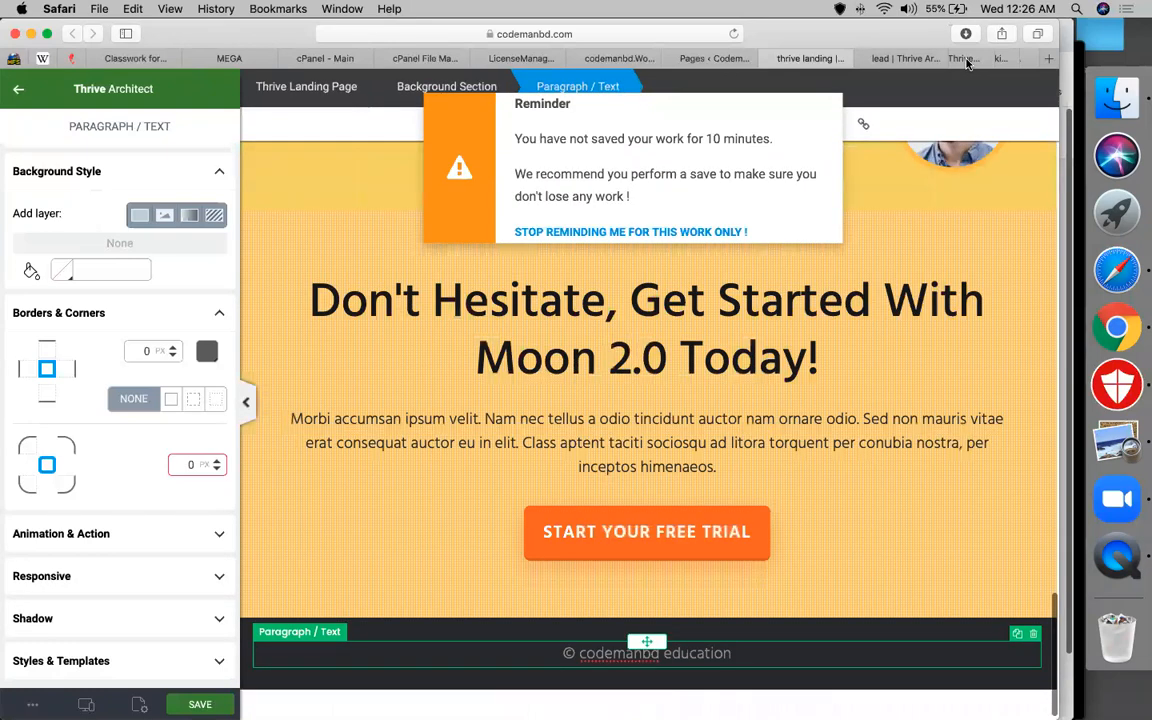
left_click(966, 64)
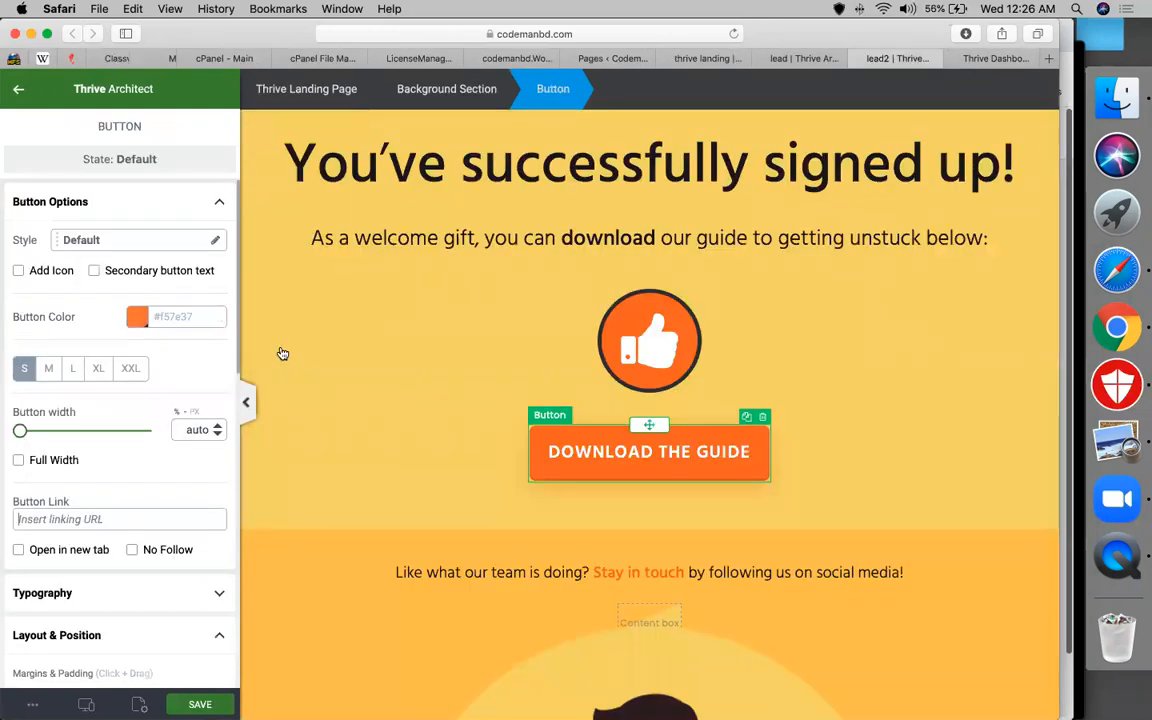
Paste the mega.nz link as the DOWNLOAD THE GUIDE button's link and save lead2
key("super+v")
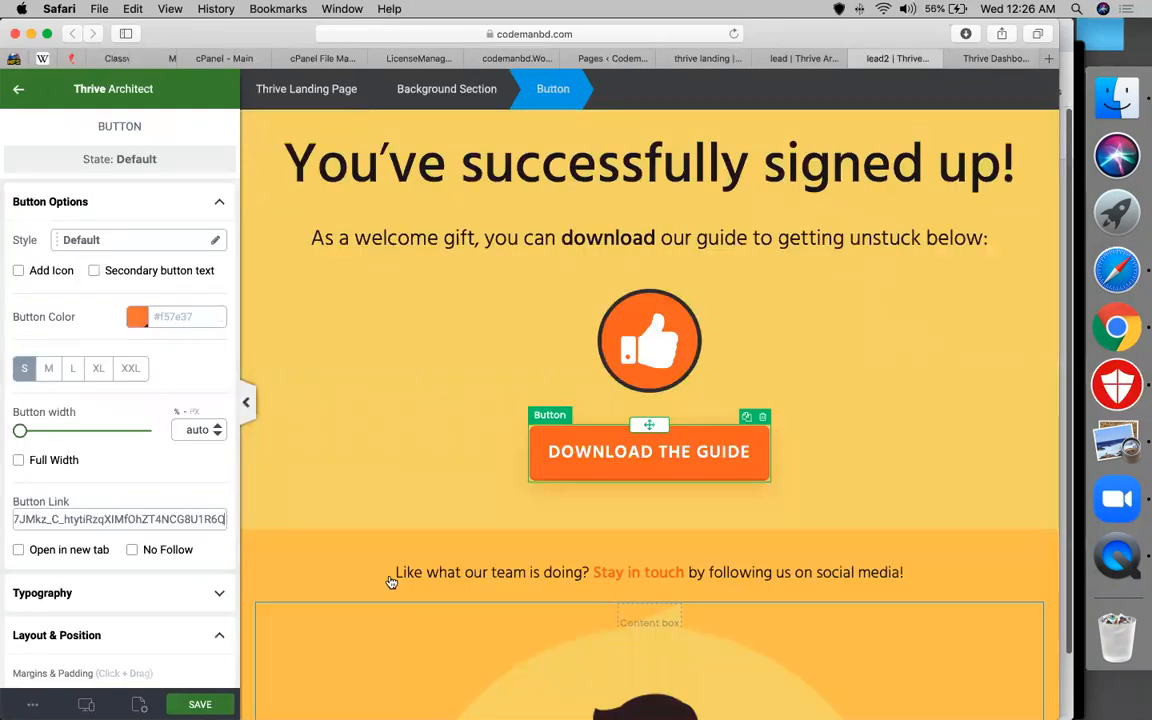
left_click(391, 581)
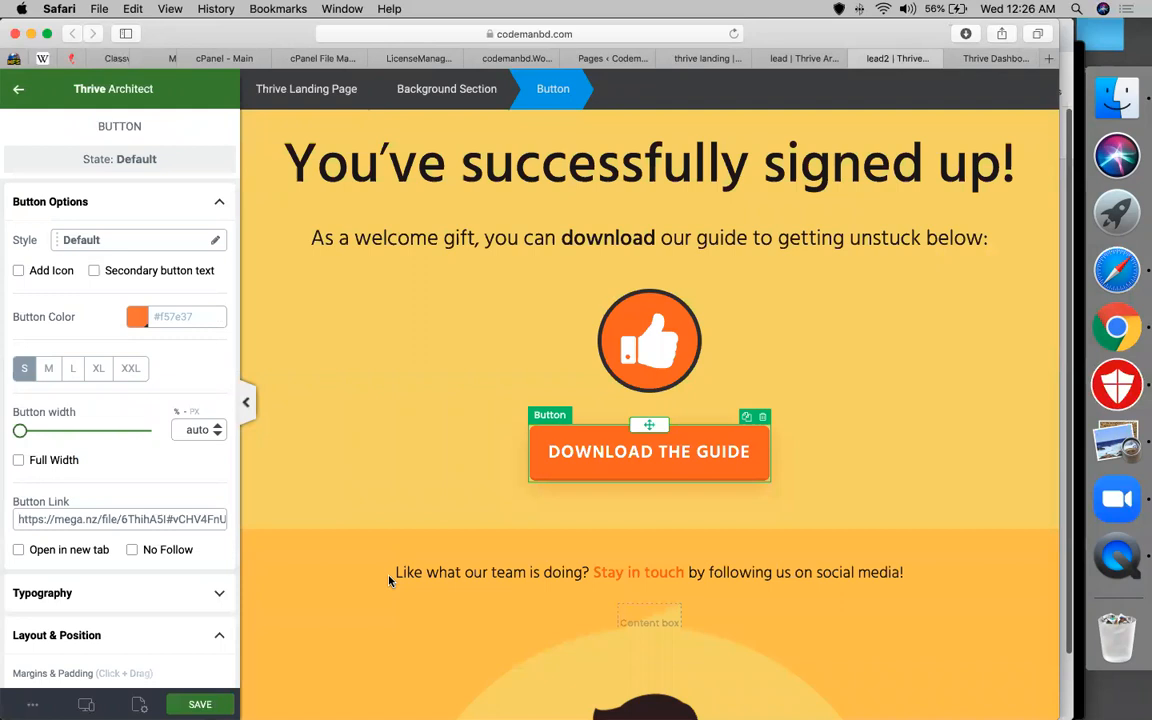
key("super+s")
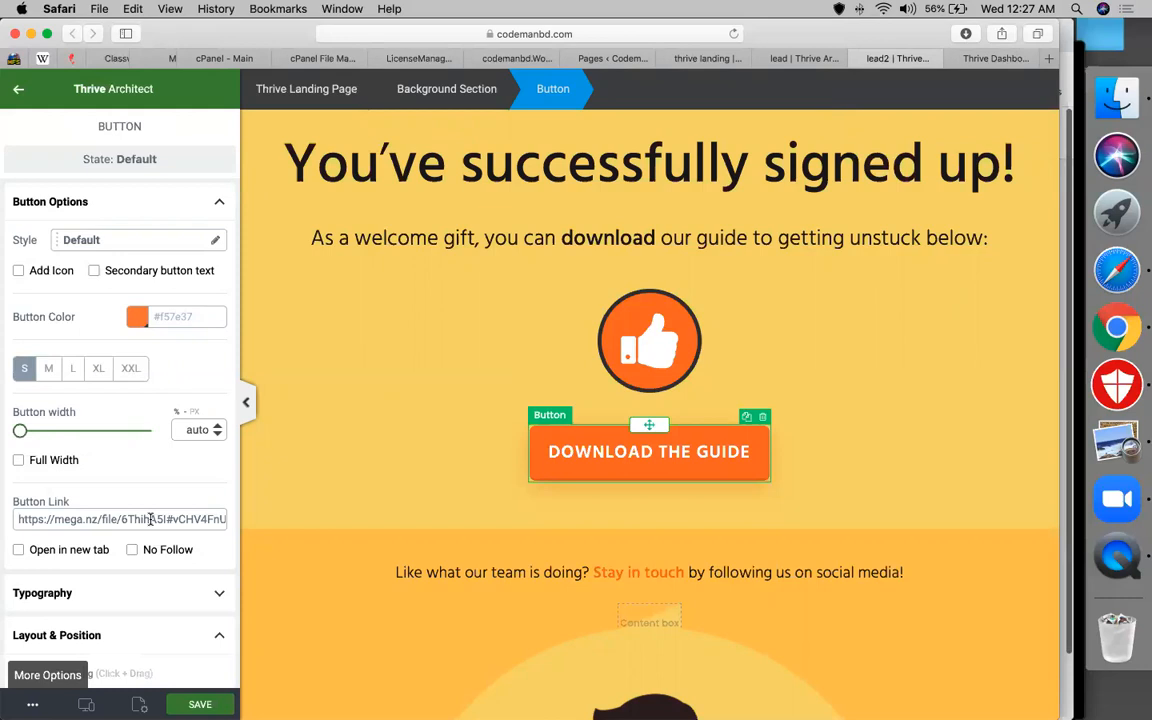
Preview lead2, confirm DOWNLOAD THE GUIDE opens the MEGA share, and return to the editor
left_click(33, 704)
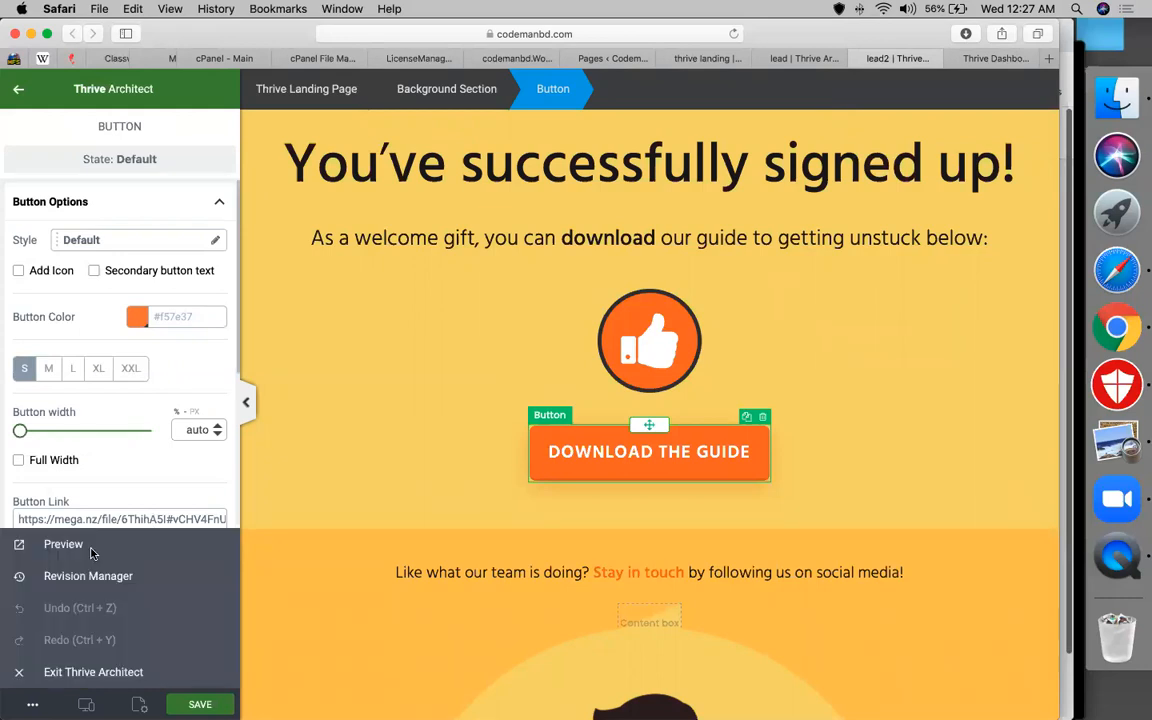
left_click(91, 553)
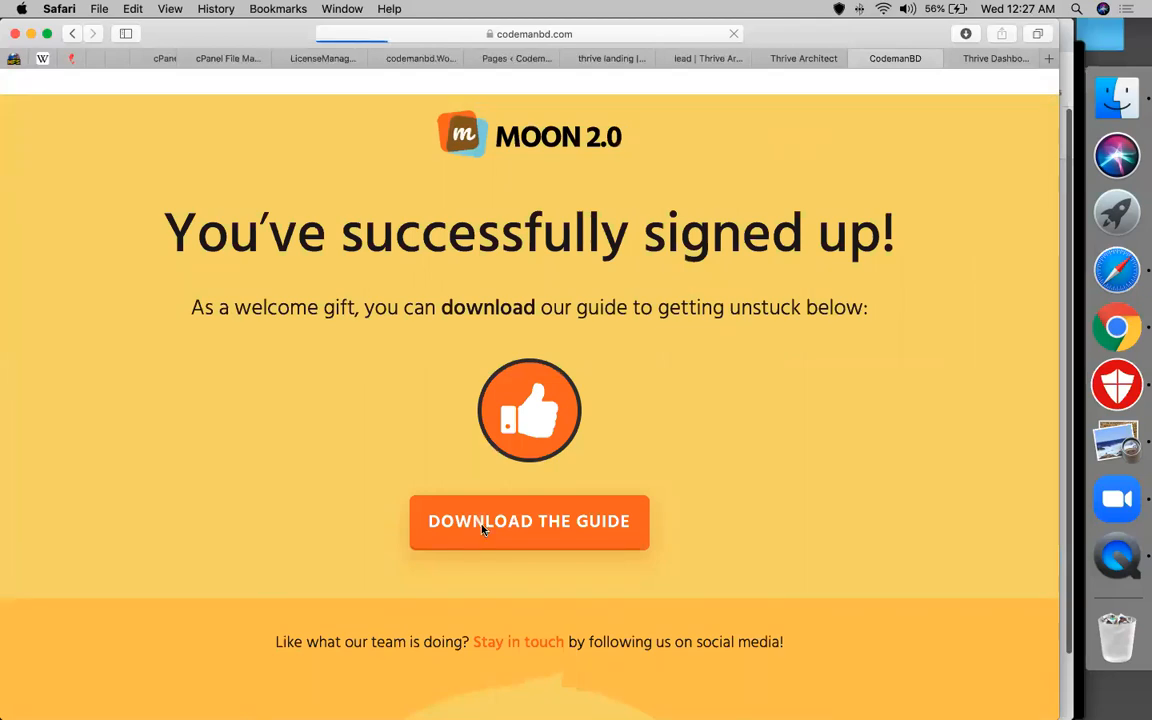
left_click(482, 530)
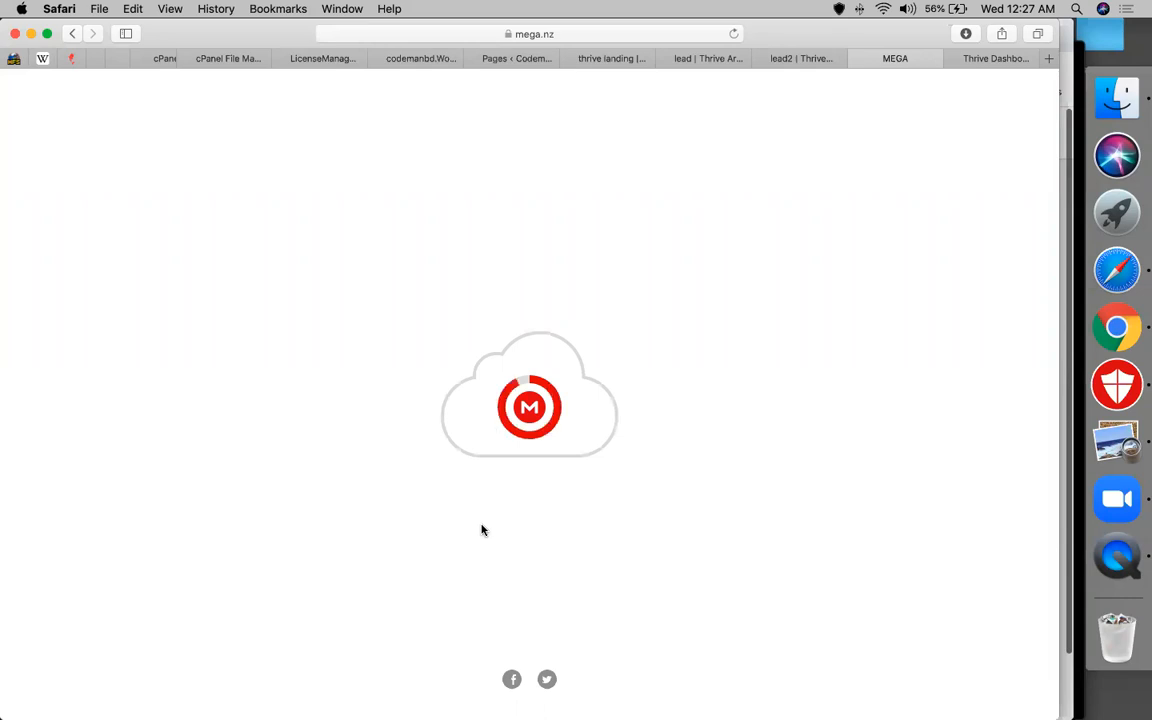
left_click(795, 58)
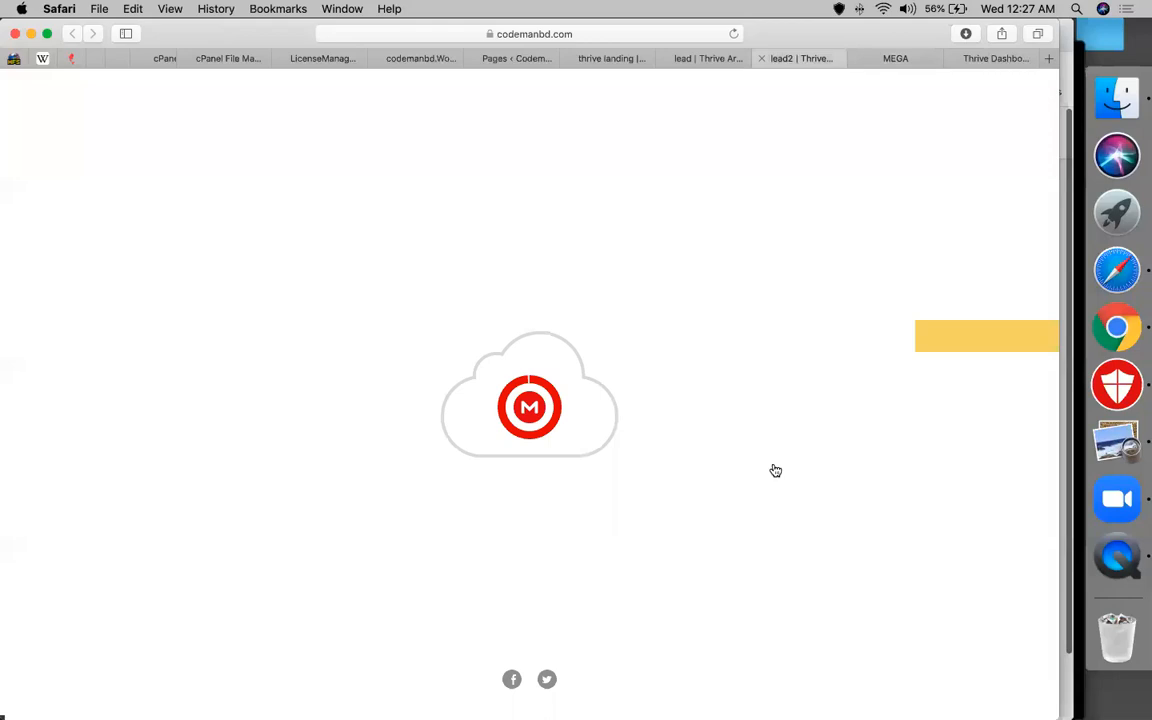
scroll(501, 249, "up", 2)
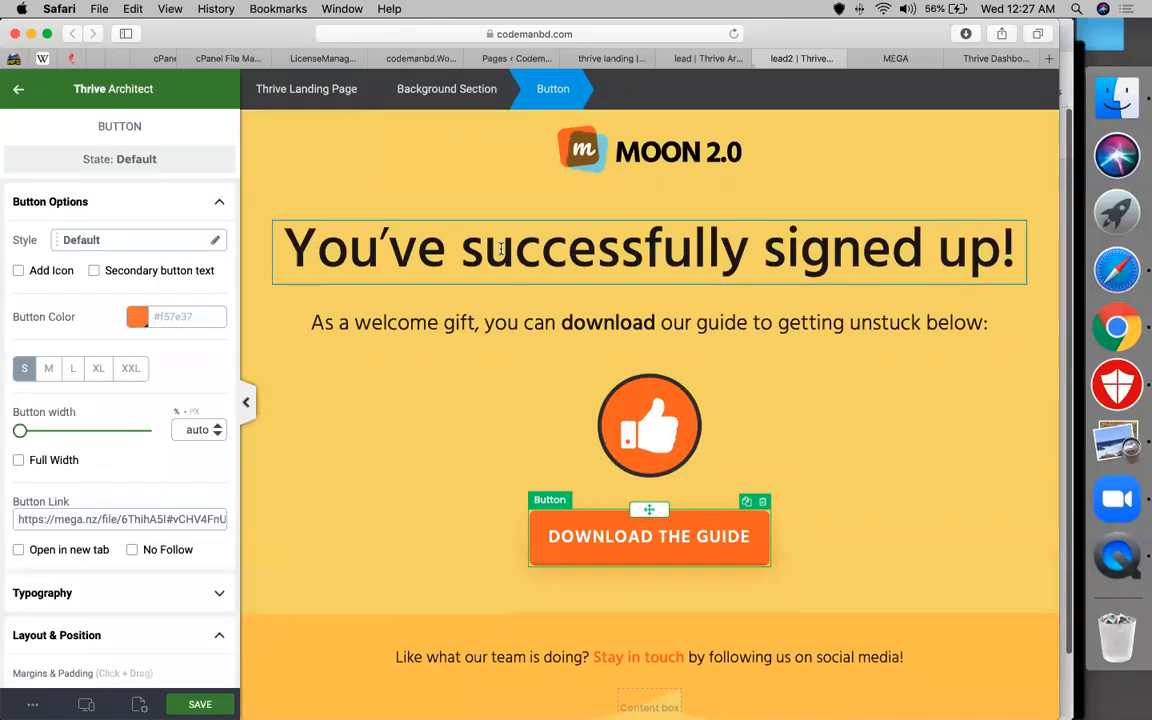
Select the headline, orange section and blog title, then back out to the Elements list
double_click(501, 249)
scroll(667, 452, "down", 4)
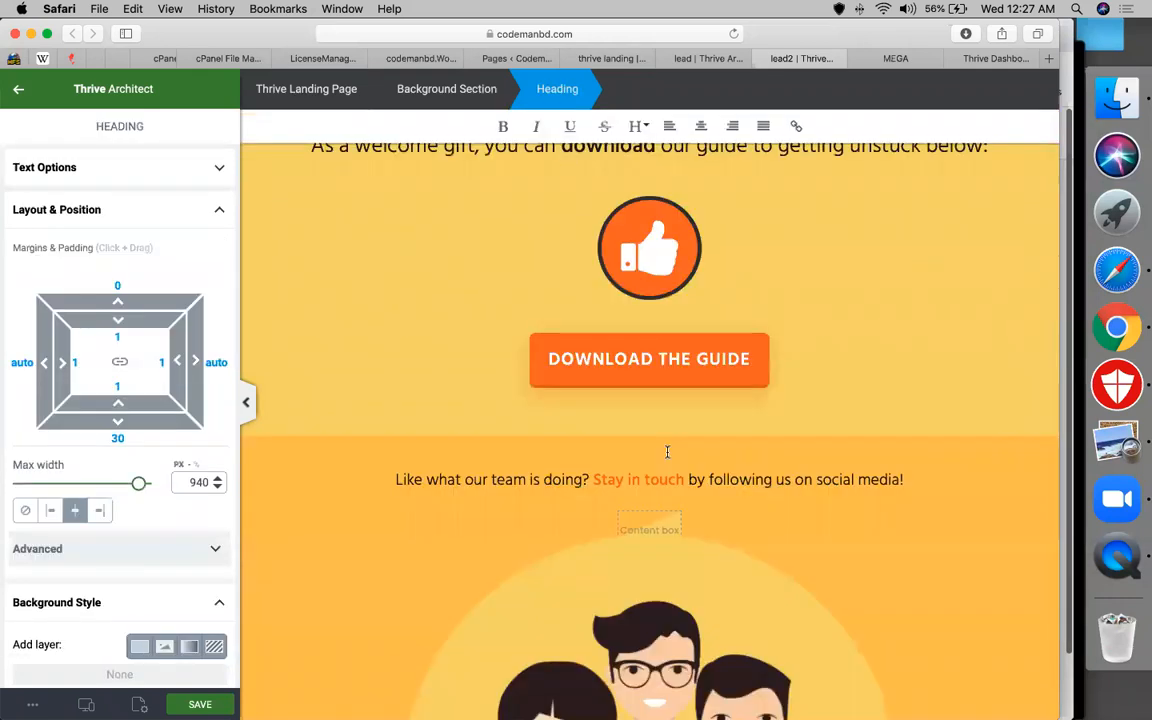
left_click(398, 450)
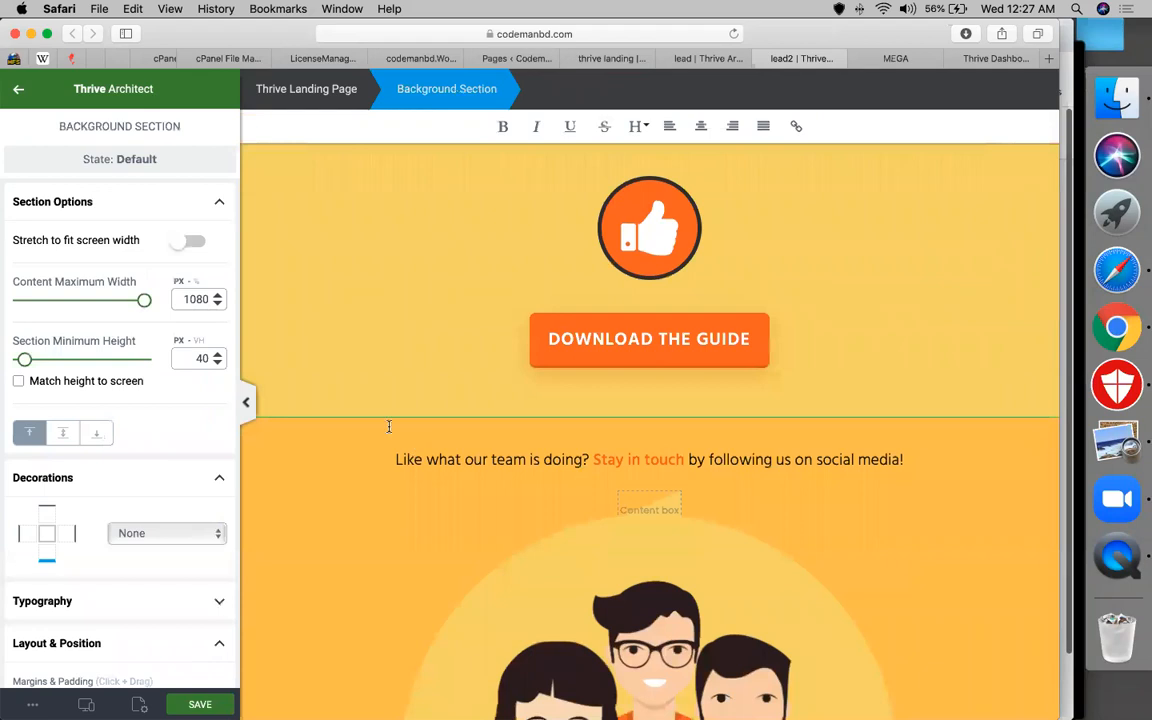
scroll(388, 424, "down", 10)
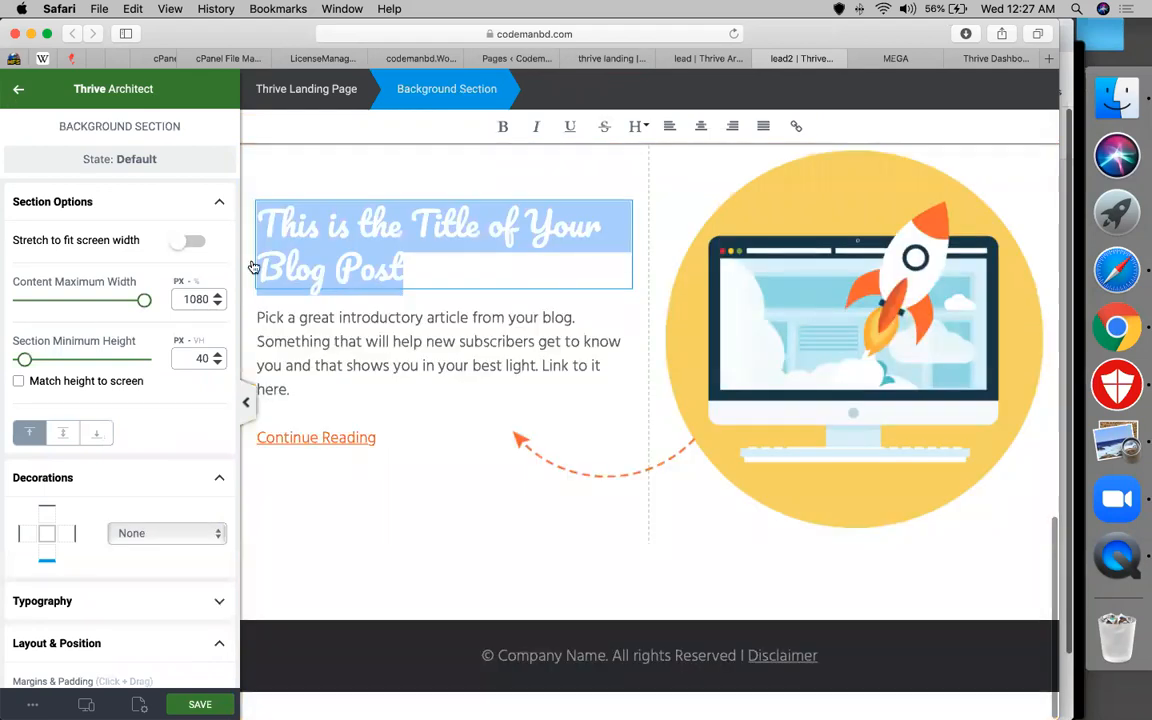
left_click(18, 90)
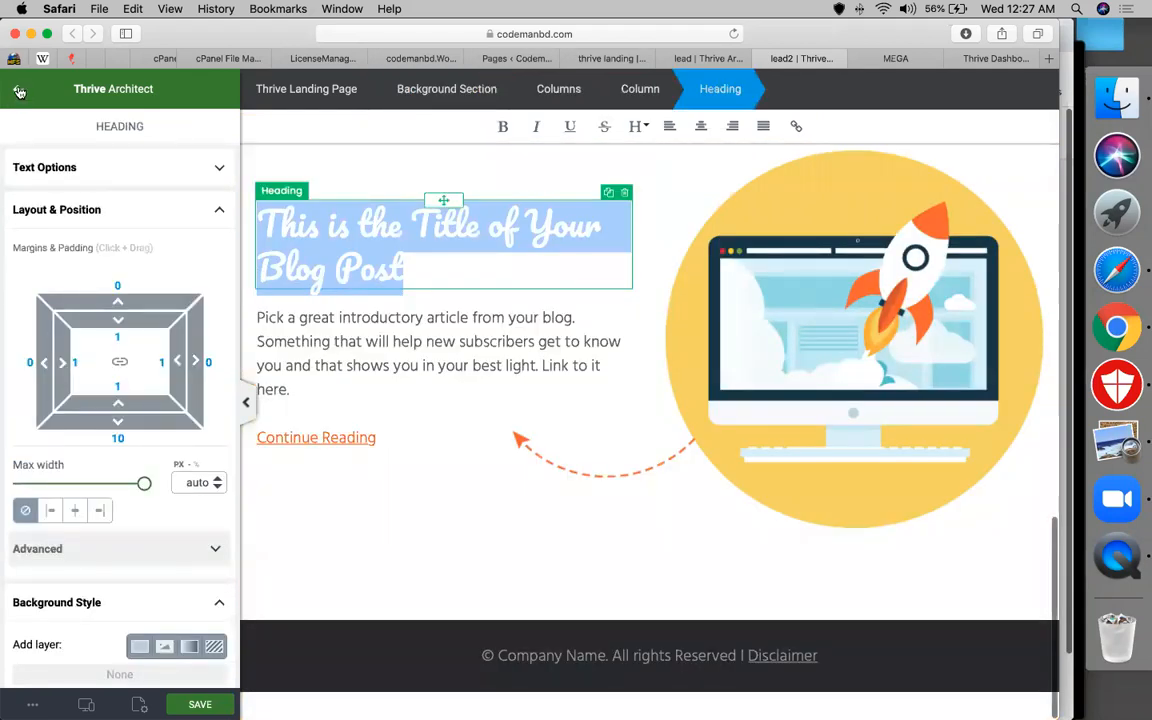
left_click(18, 90)
left_click(19, 92)
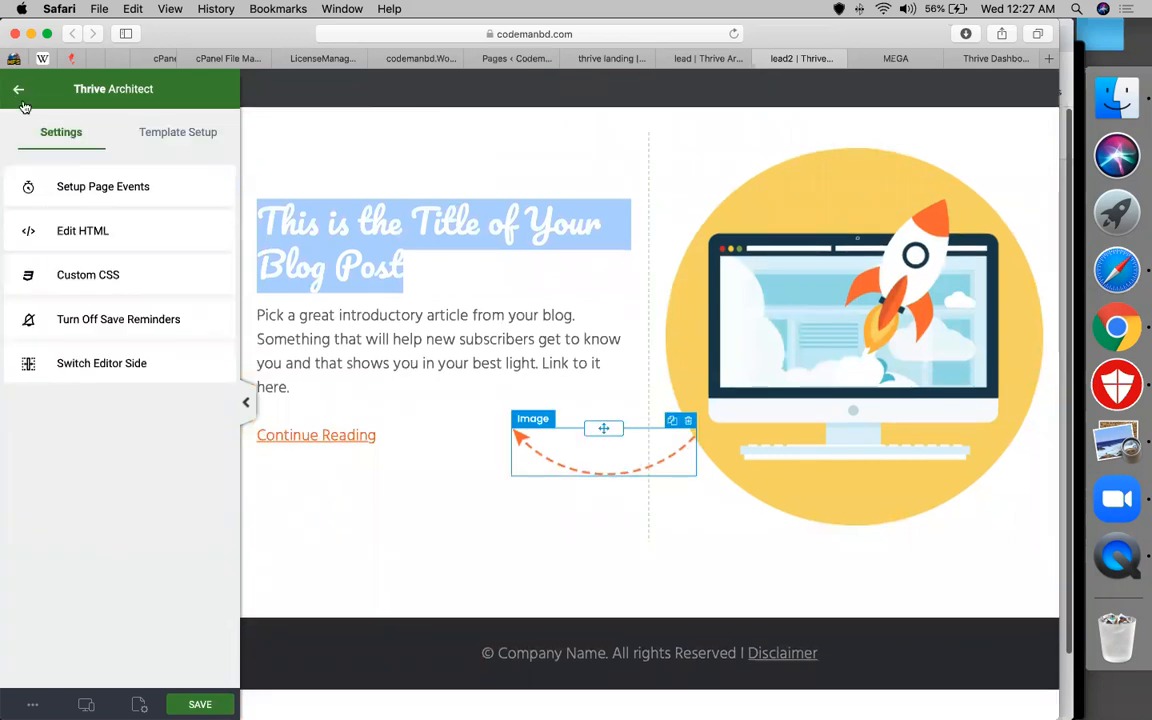
left_click(19, 92)
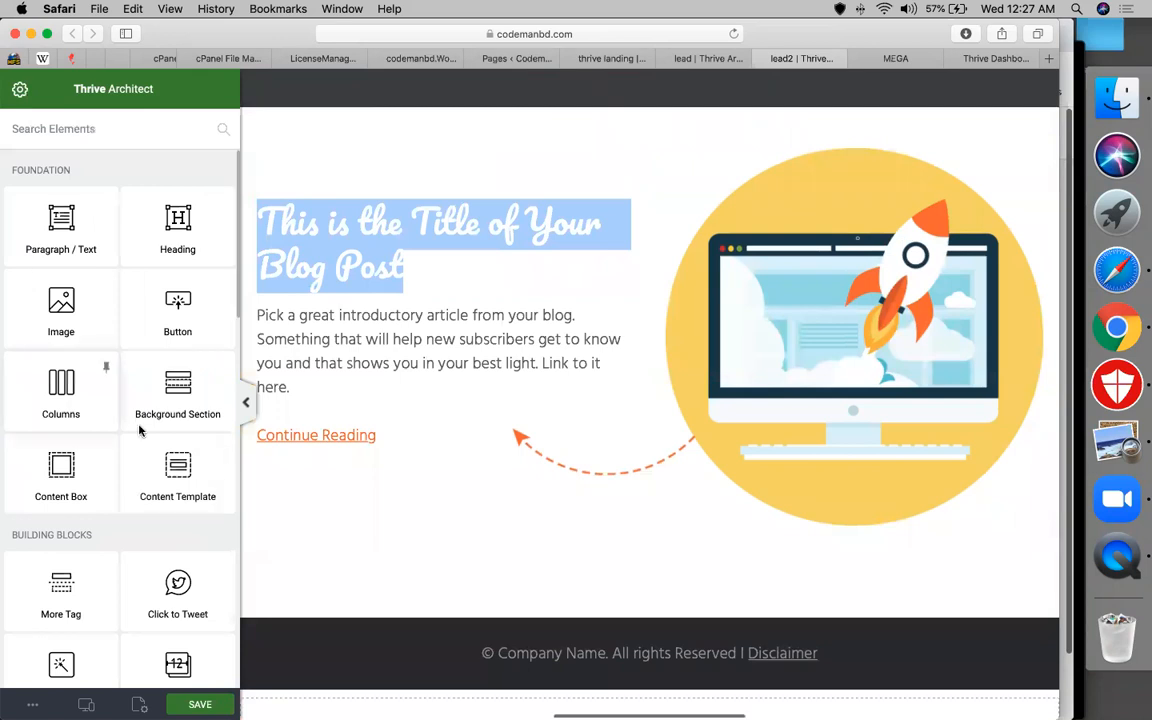
Drop a Background Section above the footer, select it, and drag in a Heading element
left_click_drag(140, 430, 346, 620)
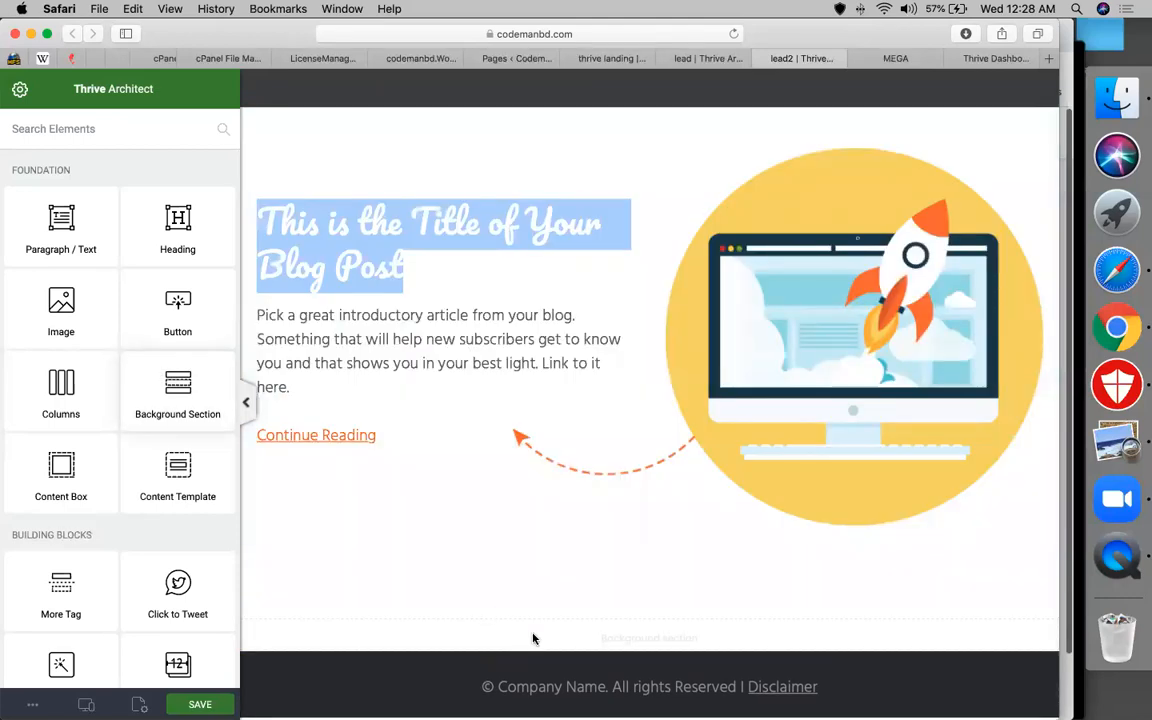
left_click(533, 638)
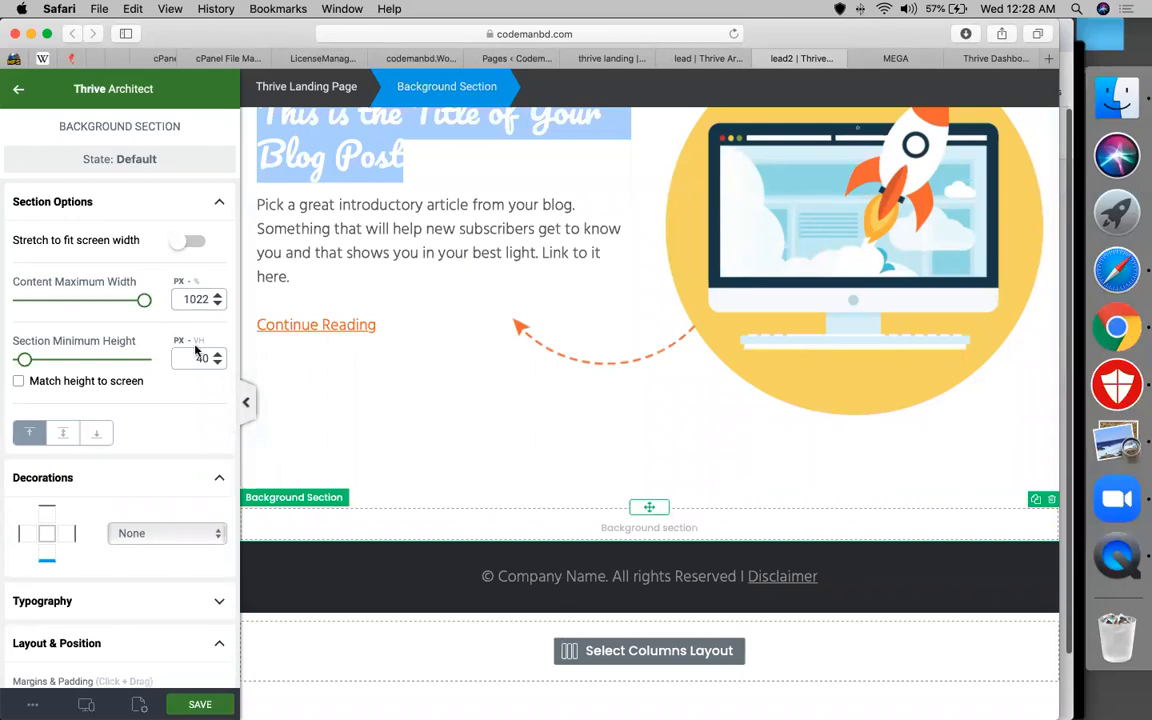
scroll(75, 472, "up", 1)
scroll(77, 470, "down", 8)
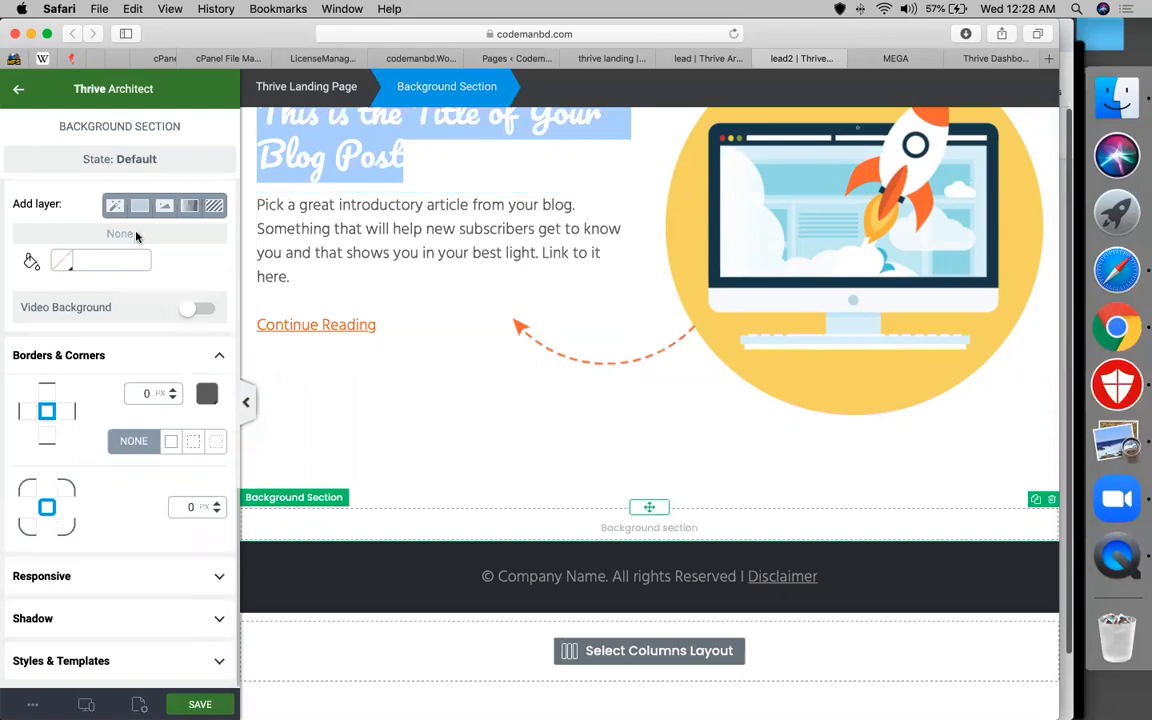
scroll(150, 300, "up", 10)
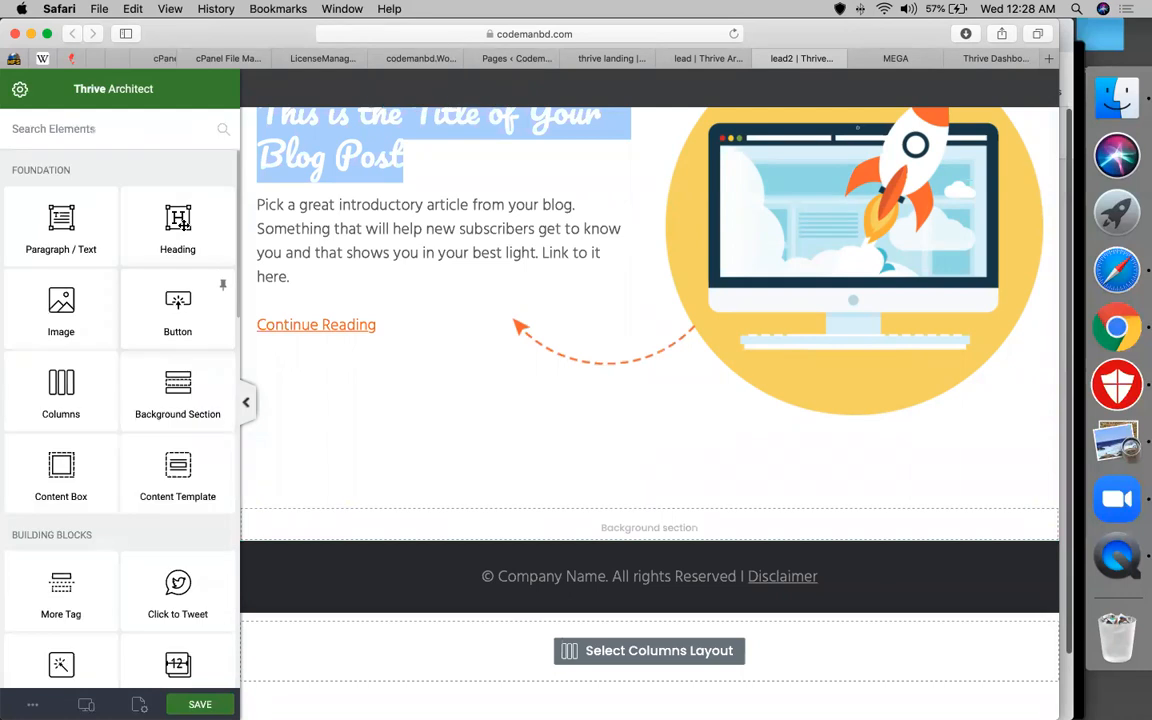
left_click_drag(183, 224, 466, 524)
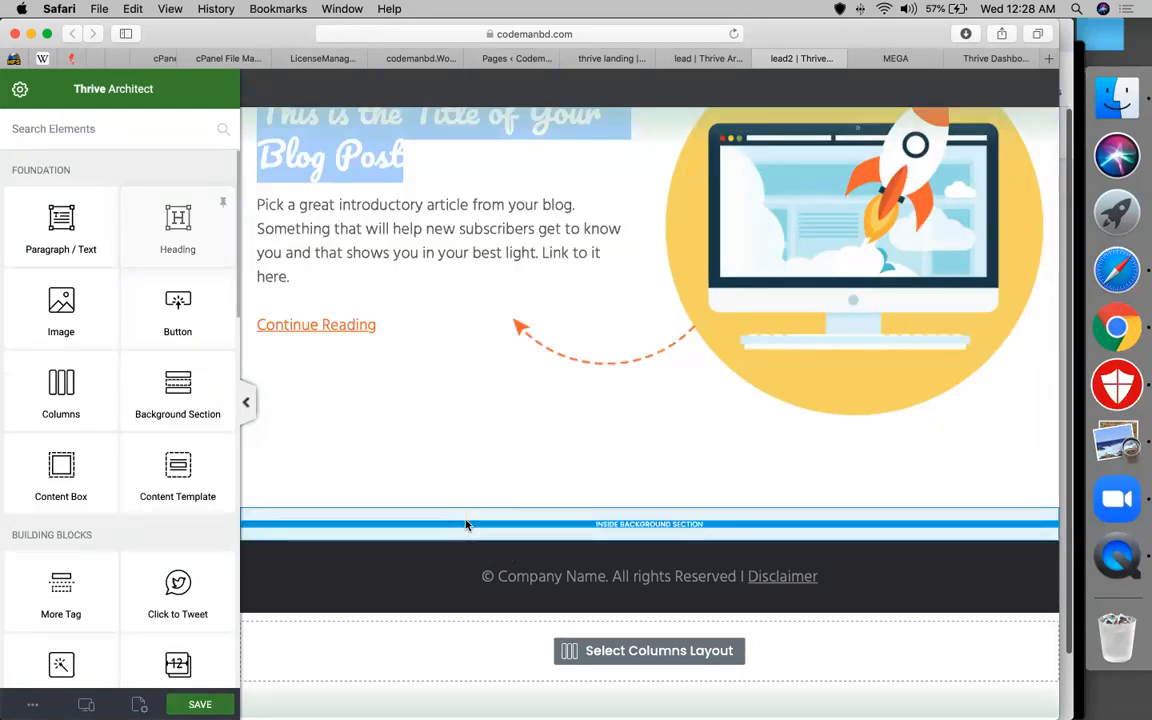
Drop the heading into the new section and center it horizontally
left_click_drag(466, 524, 466, 526)
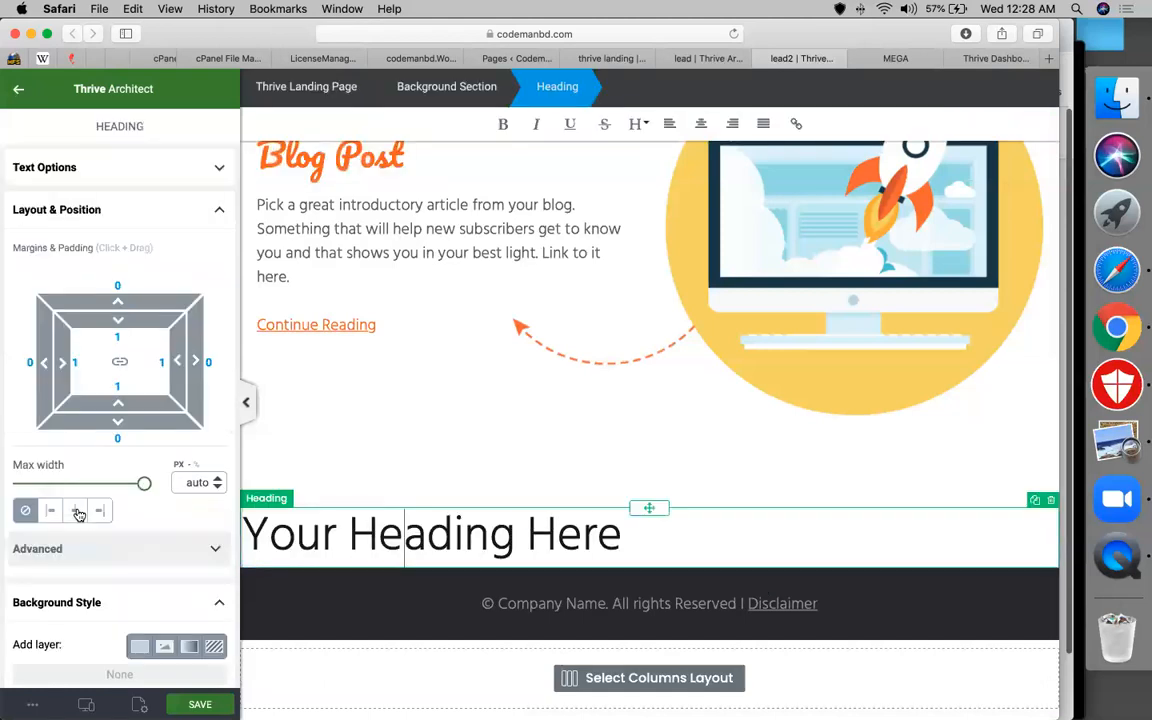
left_click(78, 512)
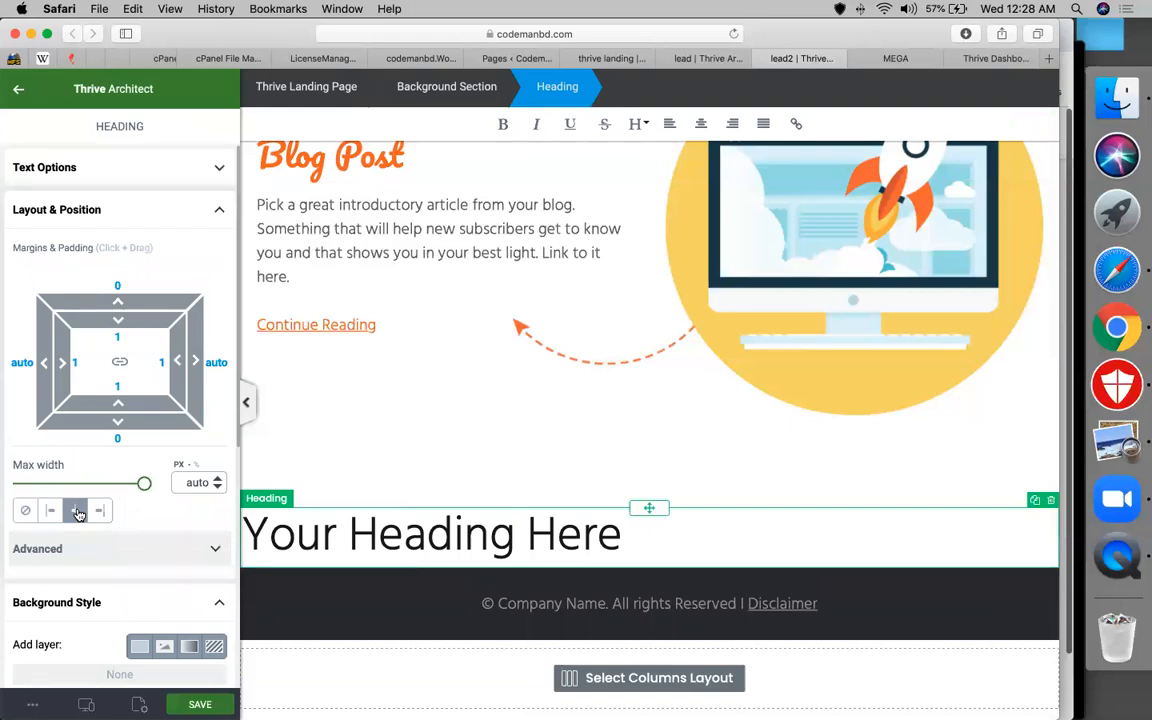
left_click(383, 537)
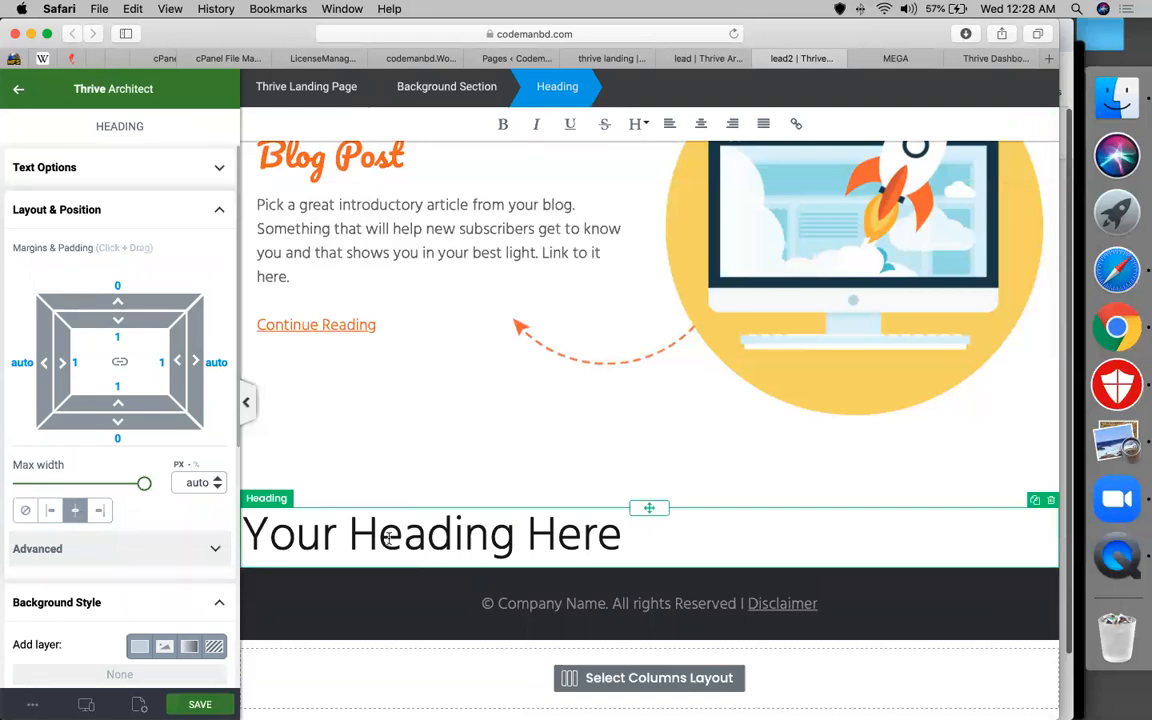
Set the heading's linked padding to 50 and return to the Elements list
left_click(121, 339)
key("BackSpace")
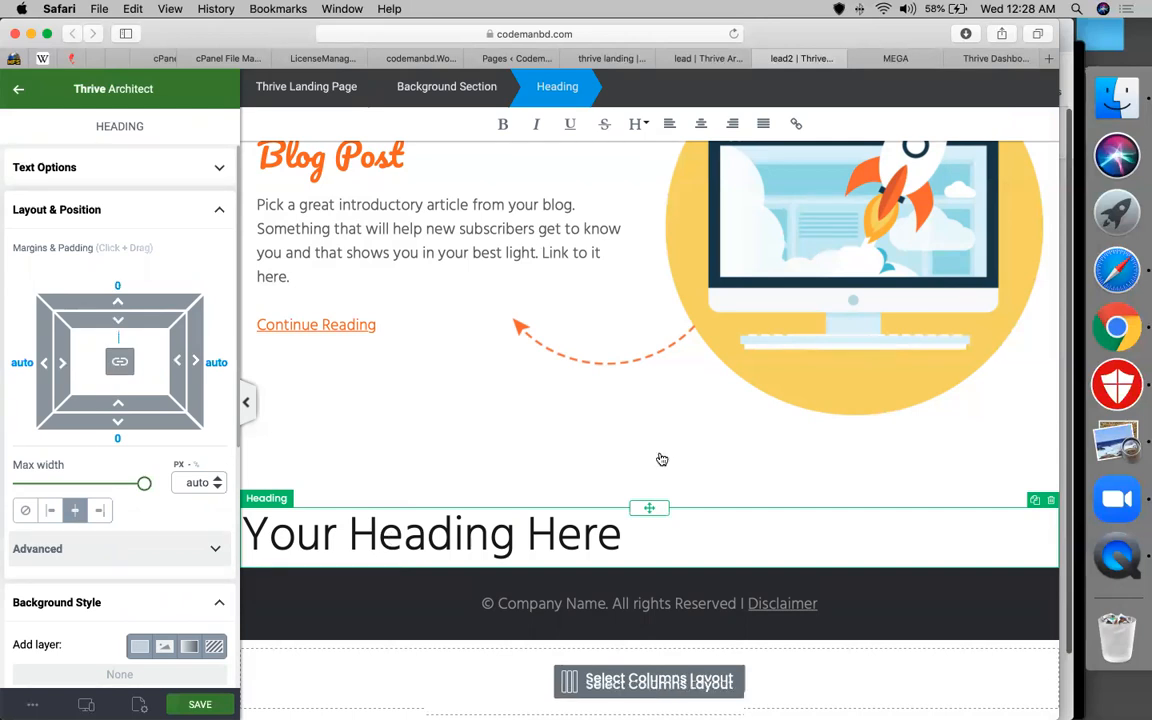
type("50")
scroll(548, 494, "down", 2)
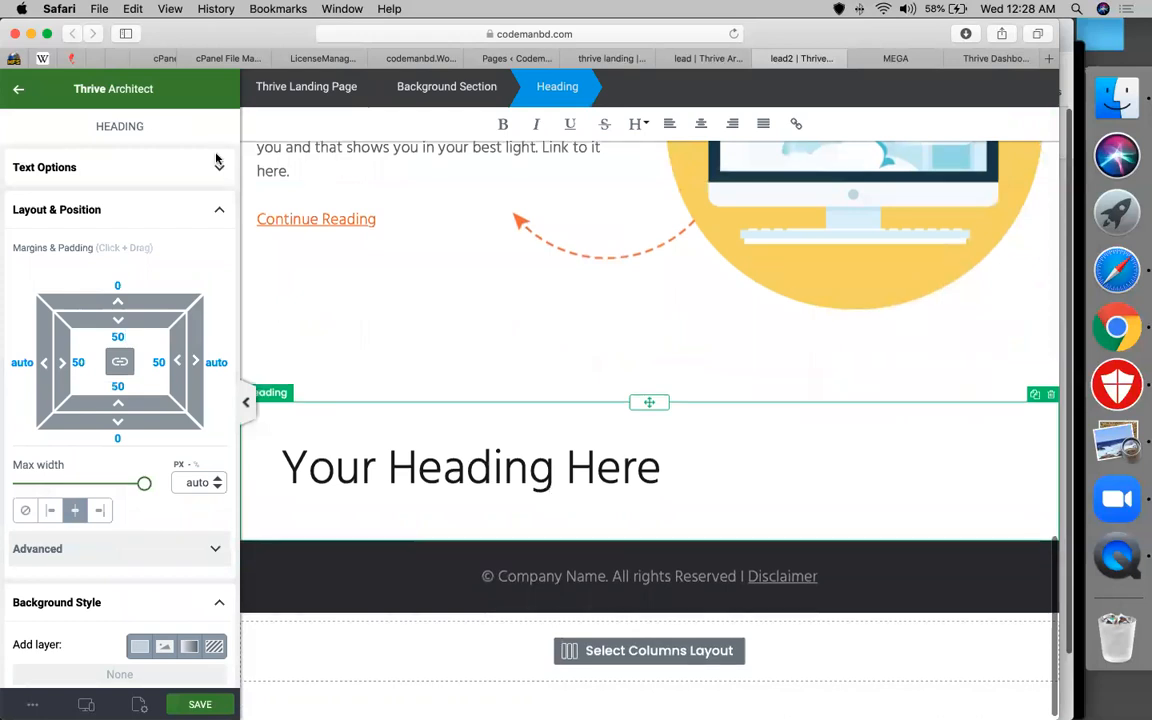
left_click(323, 280)
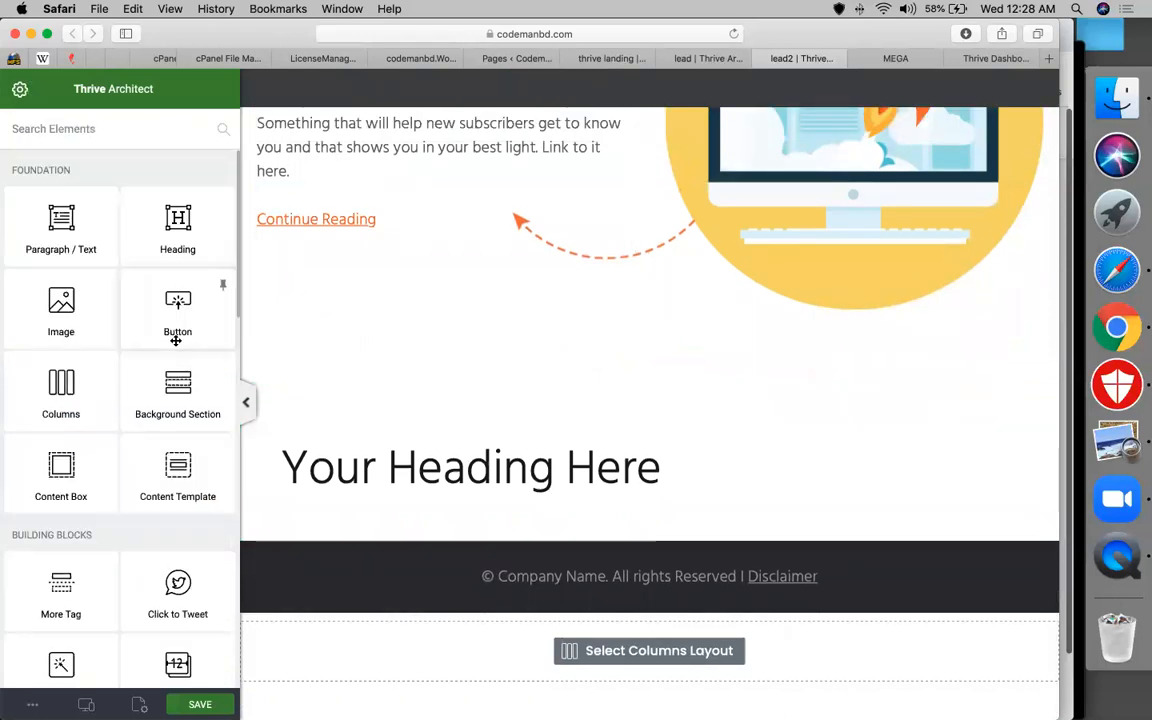
Place a 'Default button text' button below the heading and drop an Image element onto the page
left_click(472, 474)
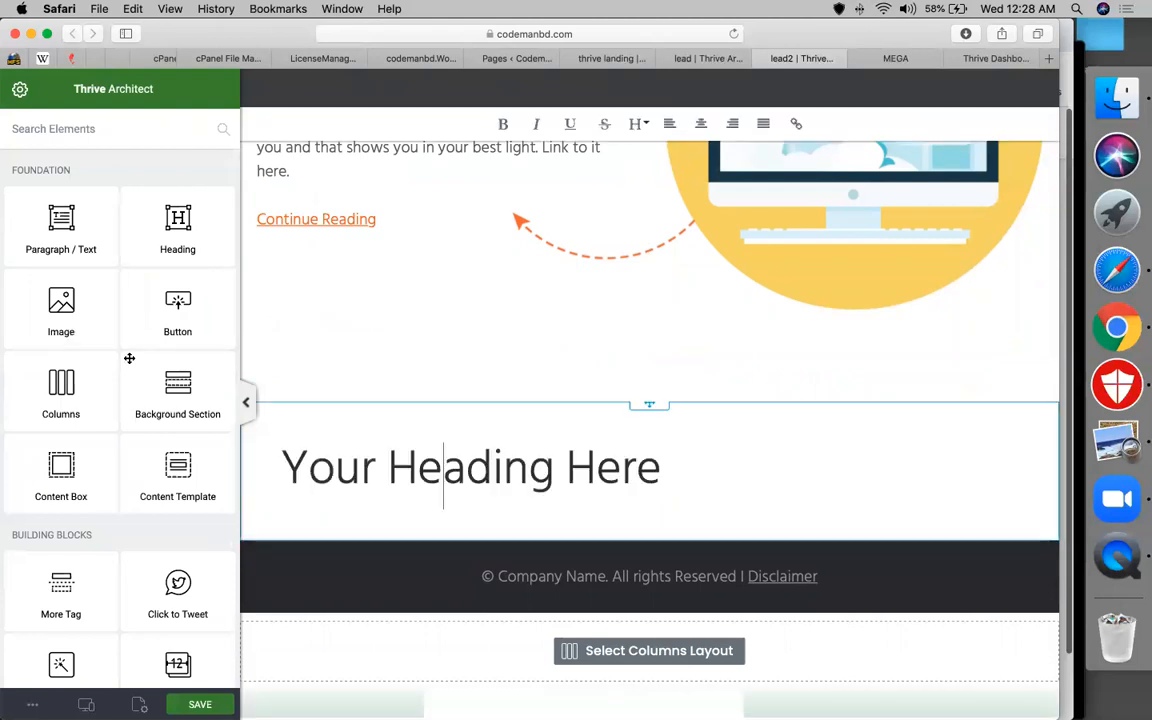
left_click_drag(177, 310, 435, 556)
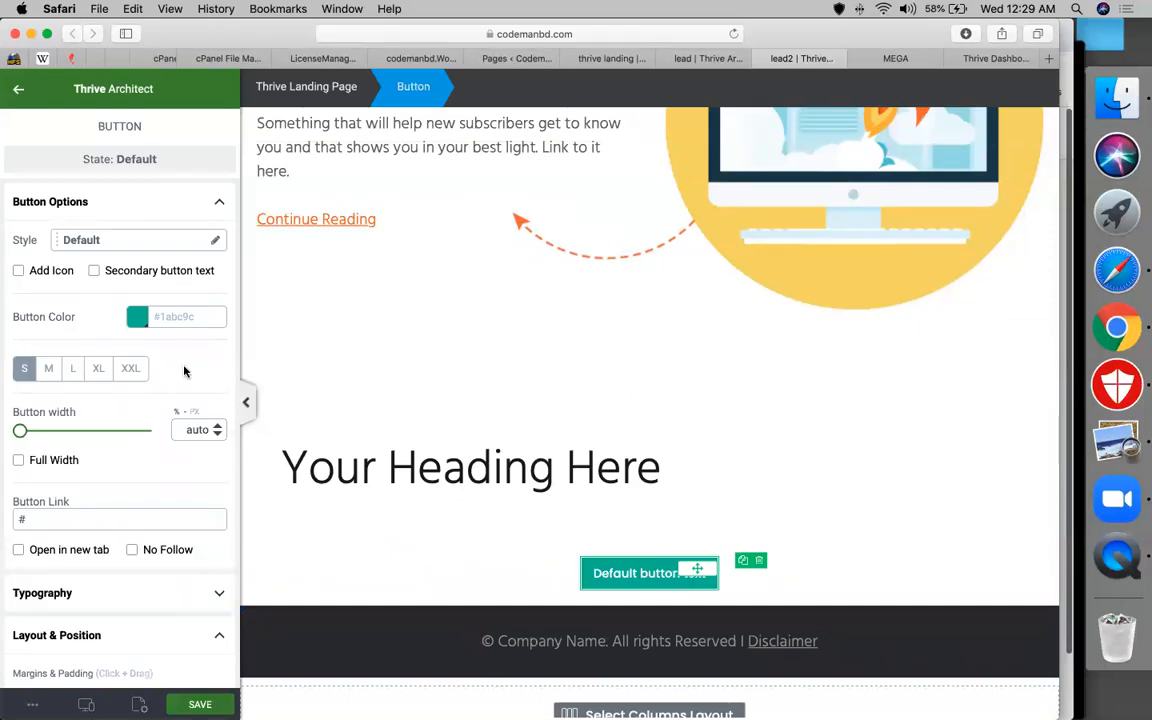
left_click(18, 92)
mouse_move(78, 322)
left_mouse_down()
mouse_move(527, 657)
mouse_move(525, 533)
left_mouse_up()
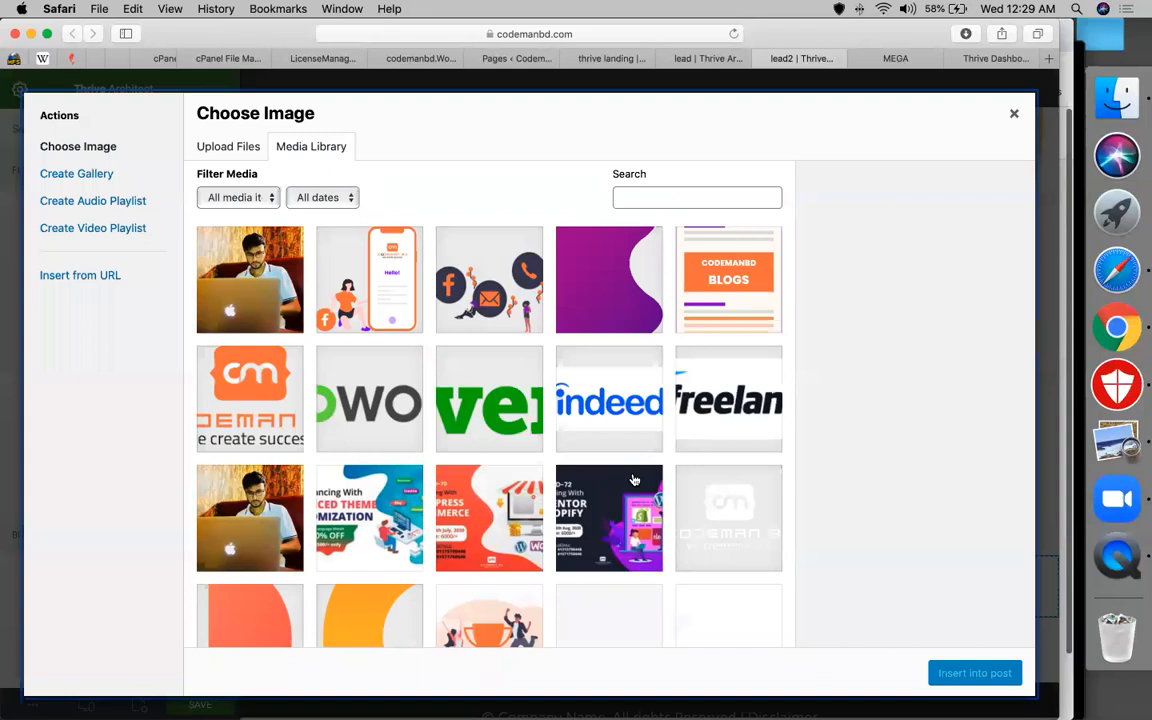
Insert the 800 px codemanbd_contact illustration between the heading and the button
left_click(476, 300)
left_click(345, 311)
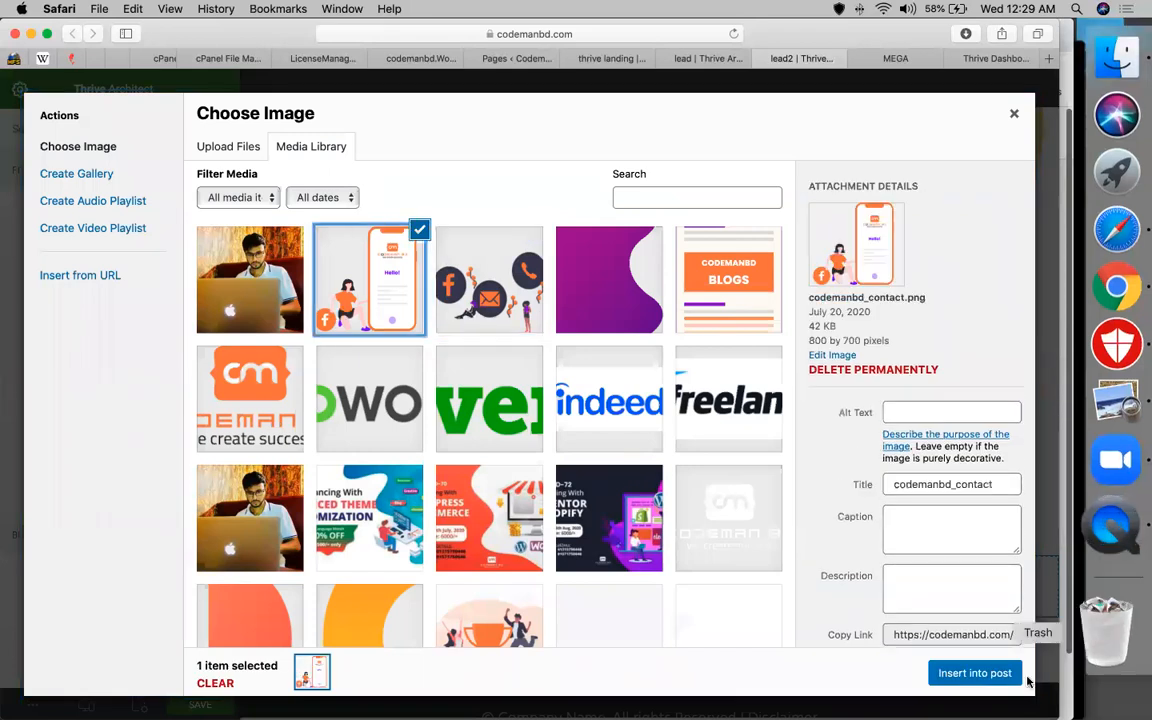
left_click(975, 676)
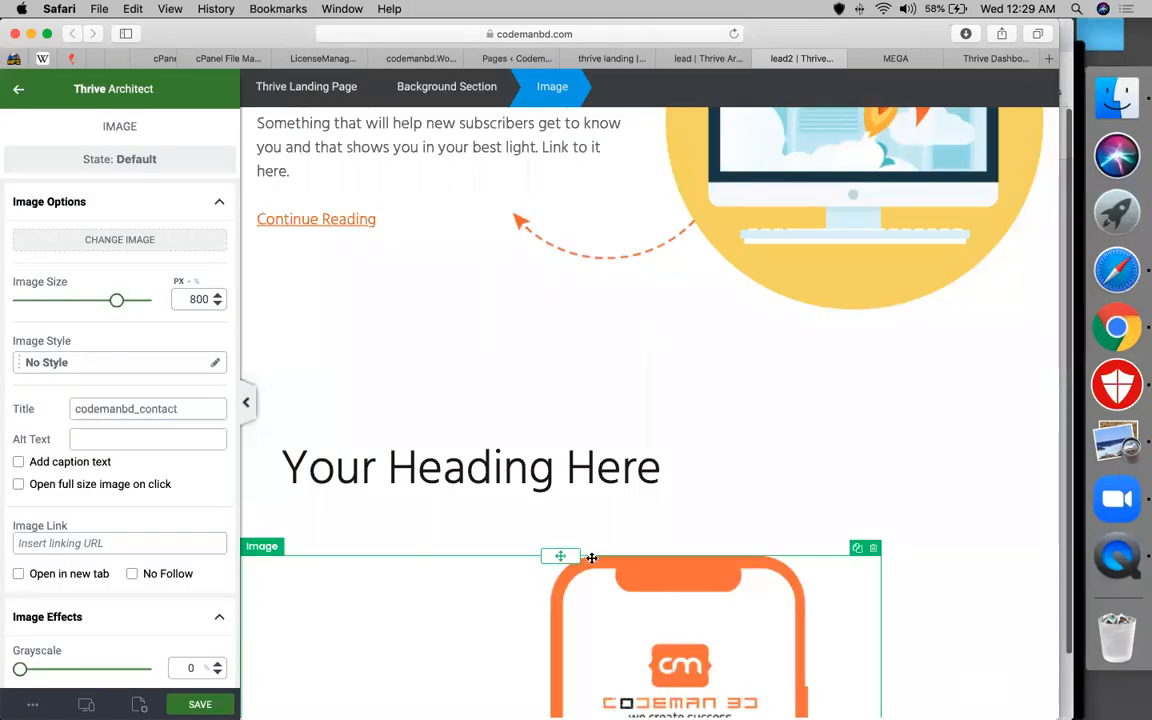
scroll(588, 556, "down", 5)
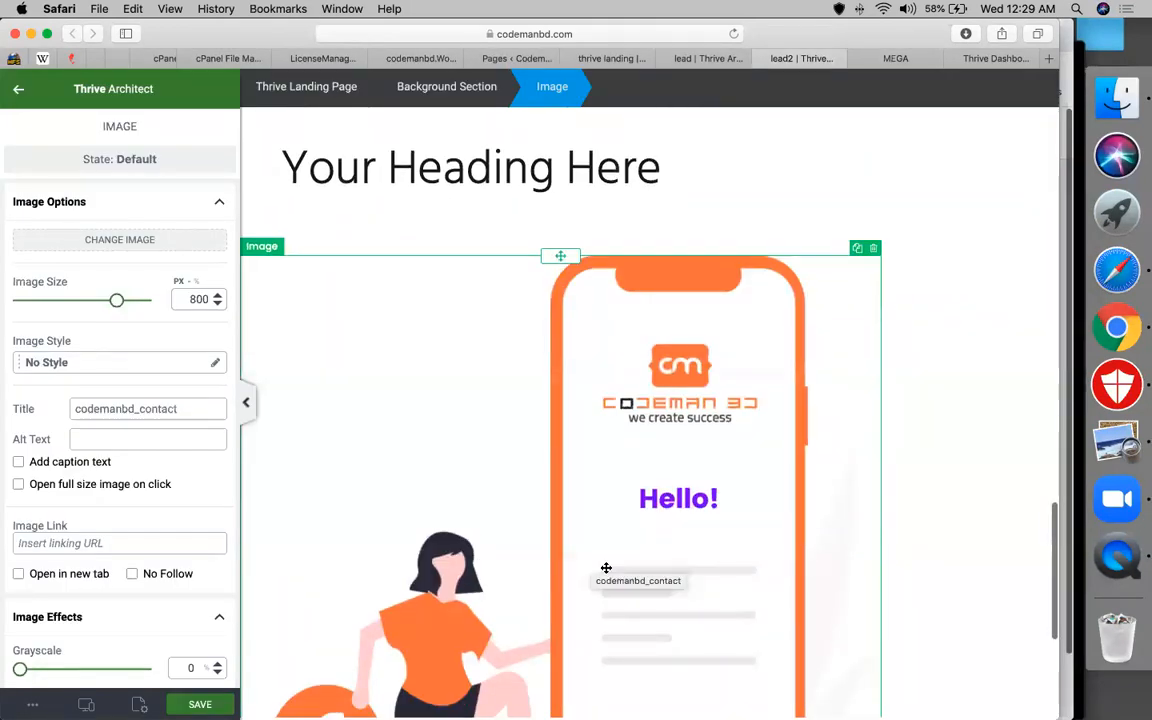
scroll(604, 571, "down", 5)
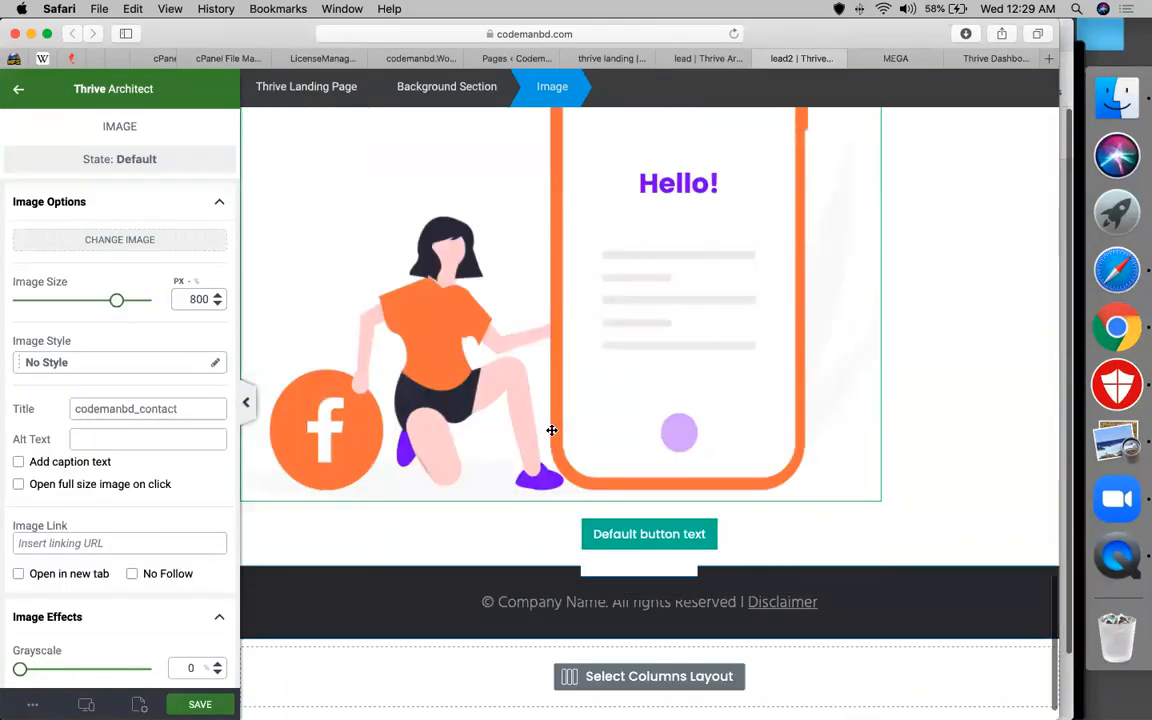
scroll(550, 430, "up", 1)
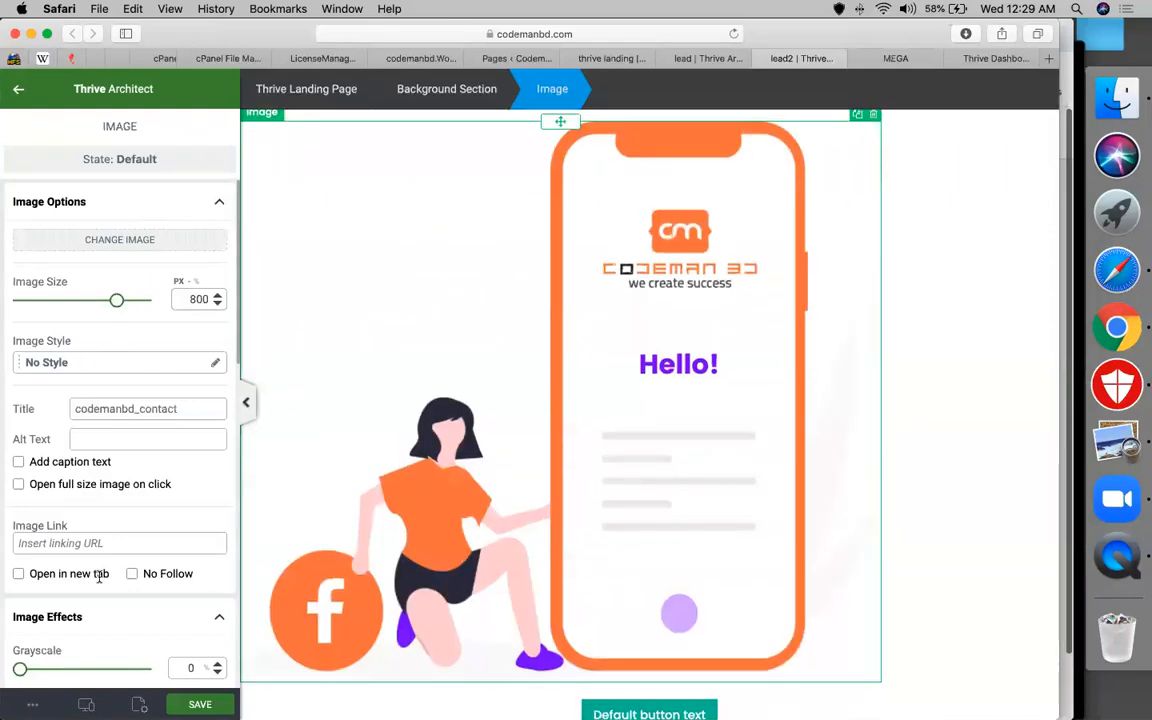
scroll(193, 553, "down", 5)
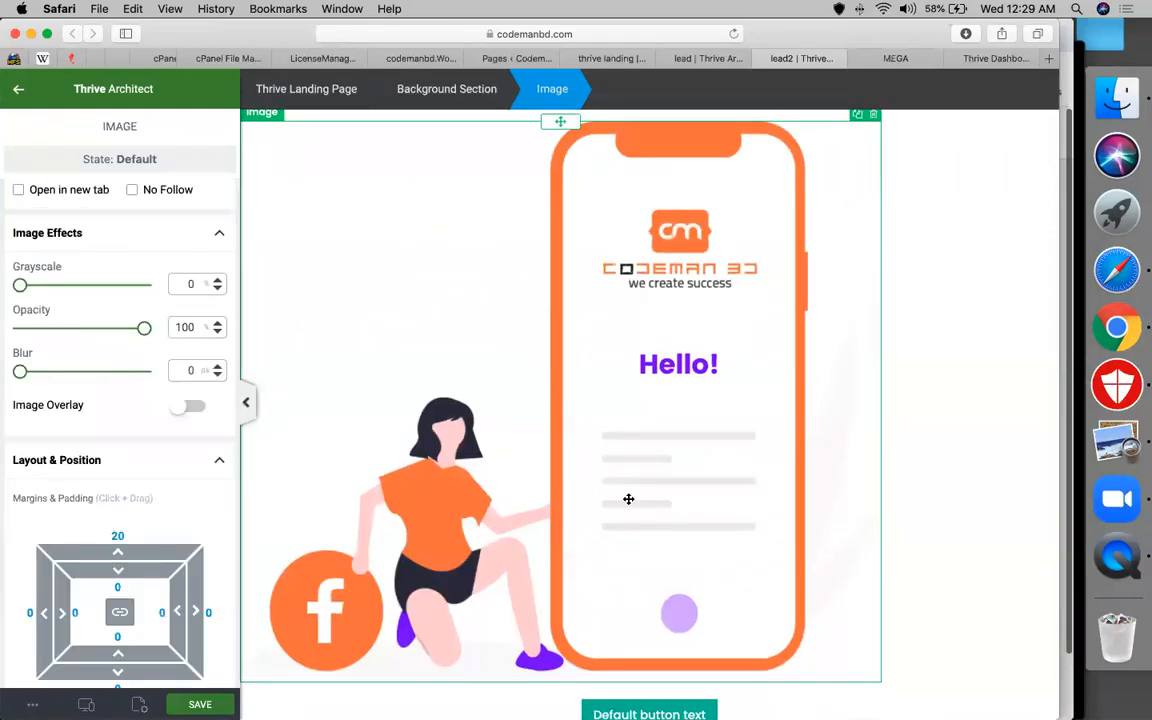
scroll(627, 499, "down", 3)
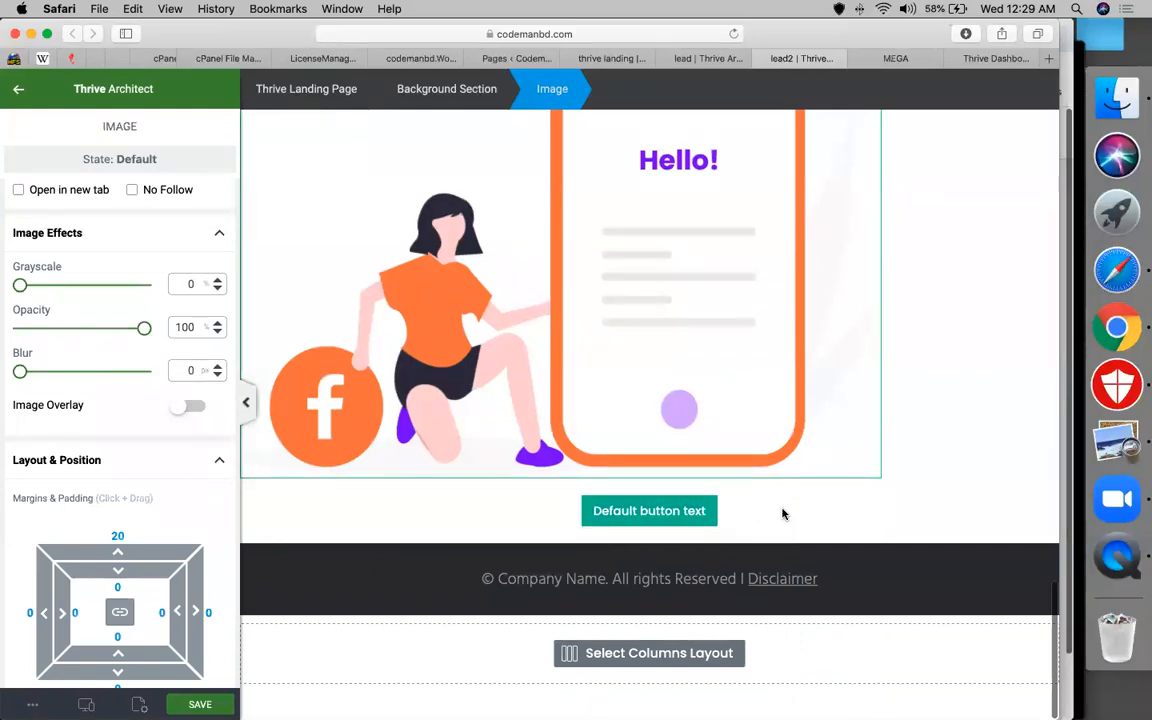
scroll(352, 386, "up", 10)
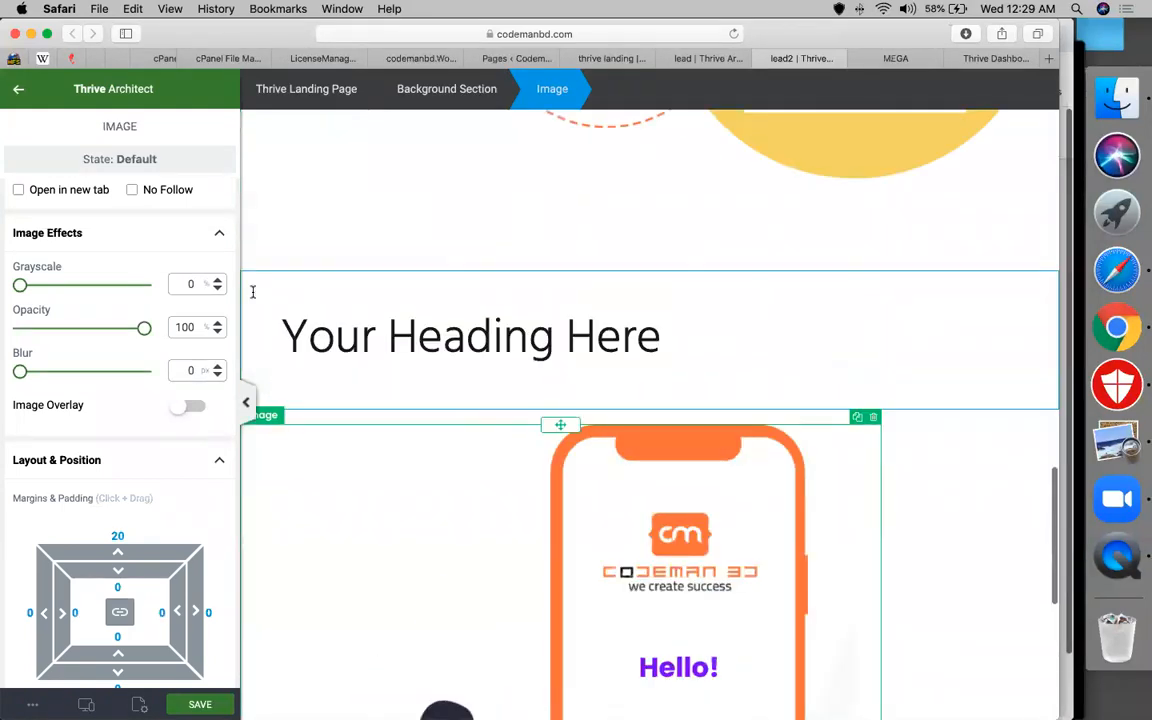
Select the Background Section and try a cream gradient start colour, then discard that gradient
left_click(452, 88)
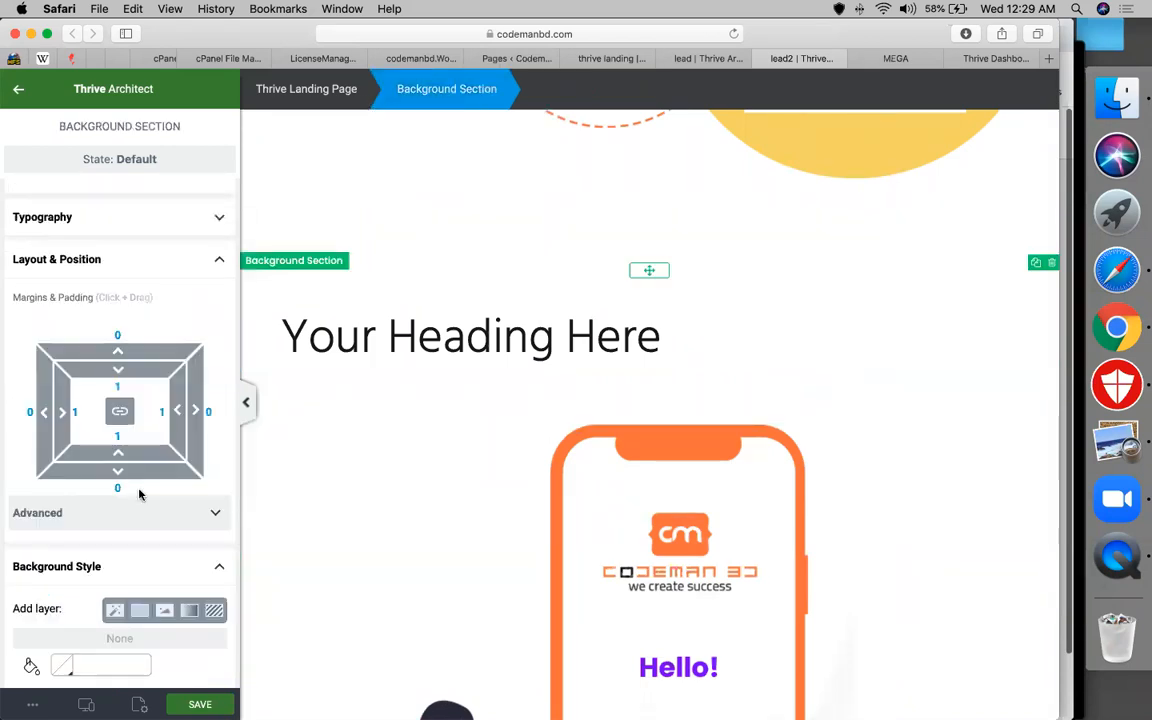
scroll(149, 456, "down", 3)
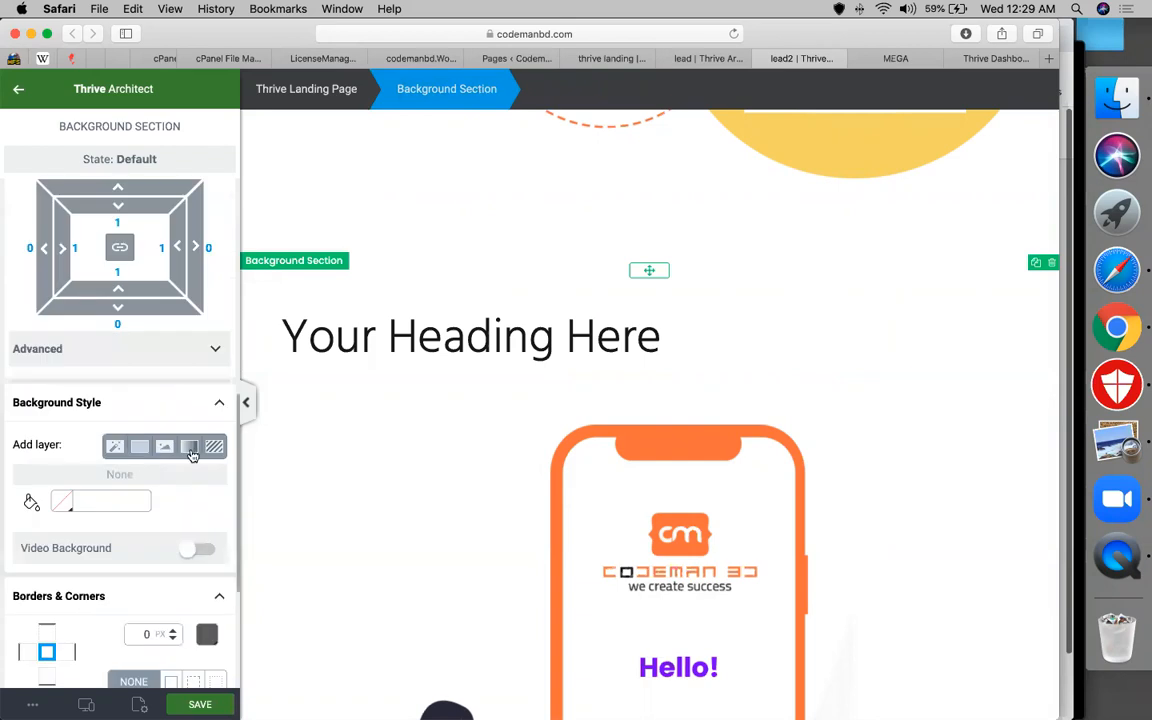
left_click(190, 449)
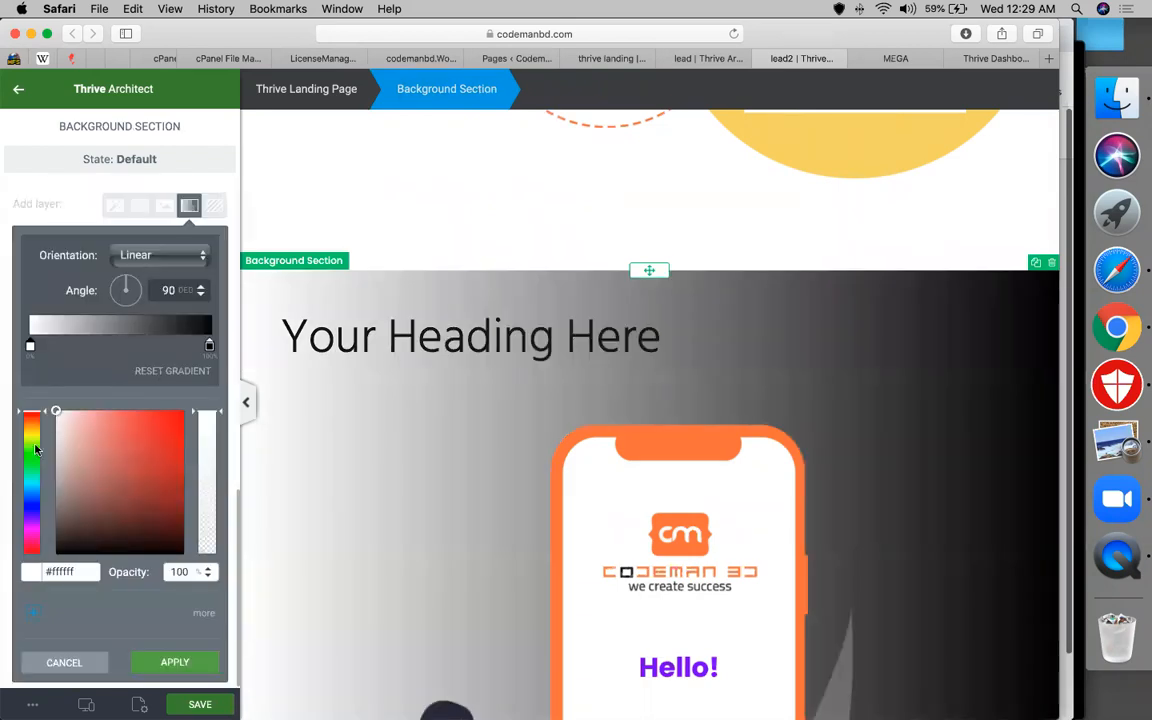
left_click(112, 424)
left_click(32, 436)
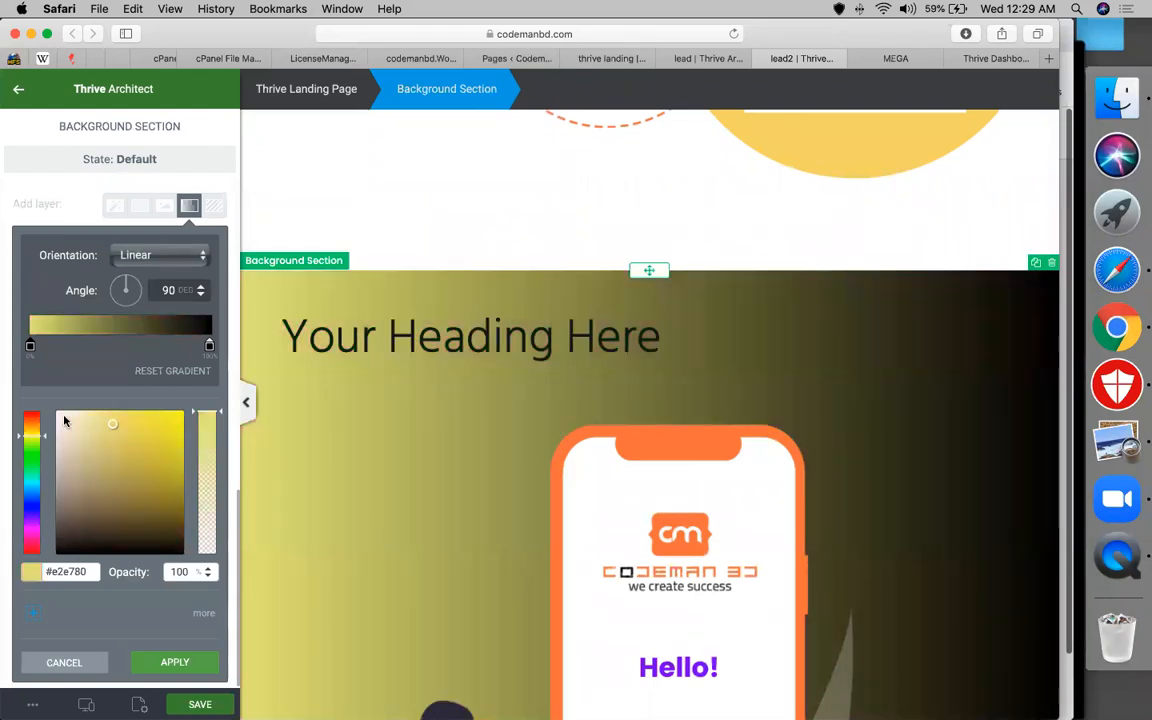
left_click(66, 419)
left_click(82, 421)
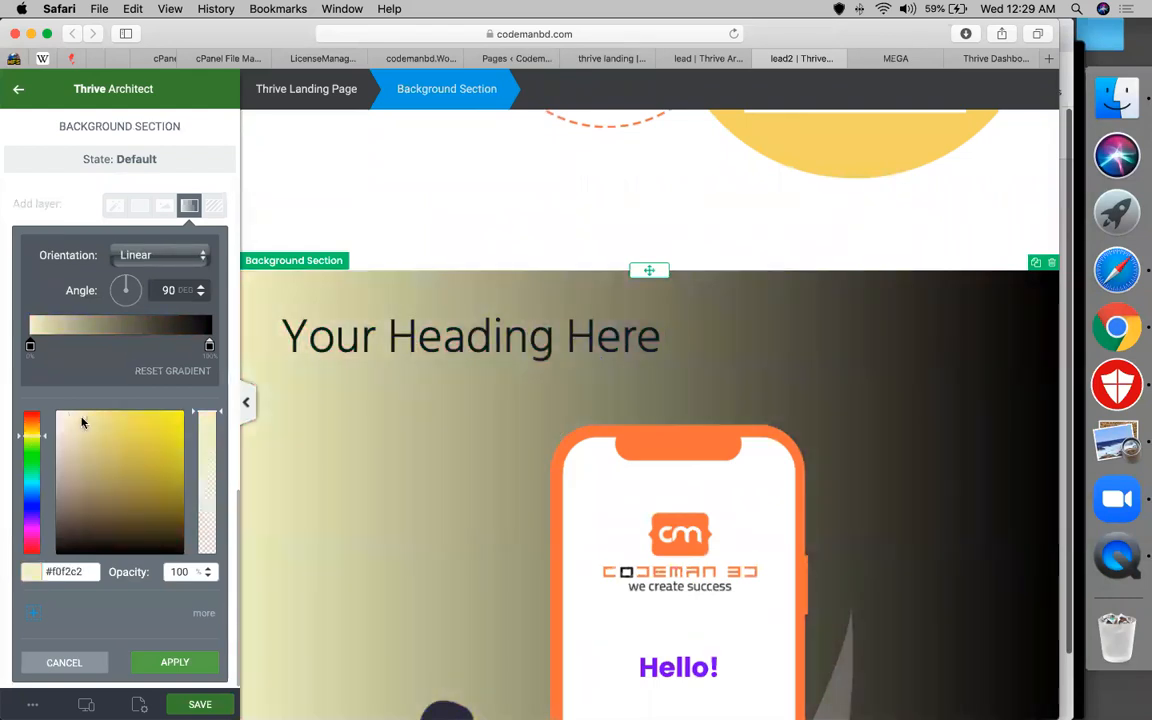
left_click(189, 210)
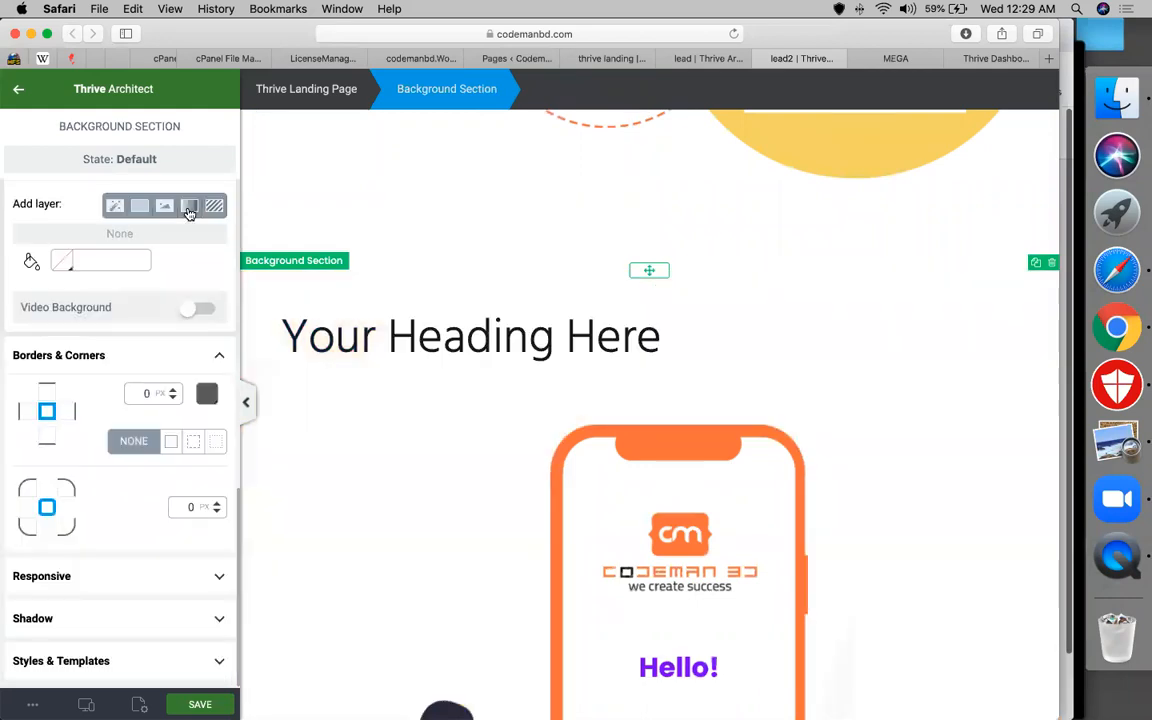
Add a fresh linear gradient starting at pale yellow #f6edb7 and apply it
left_click(189, 210)
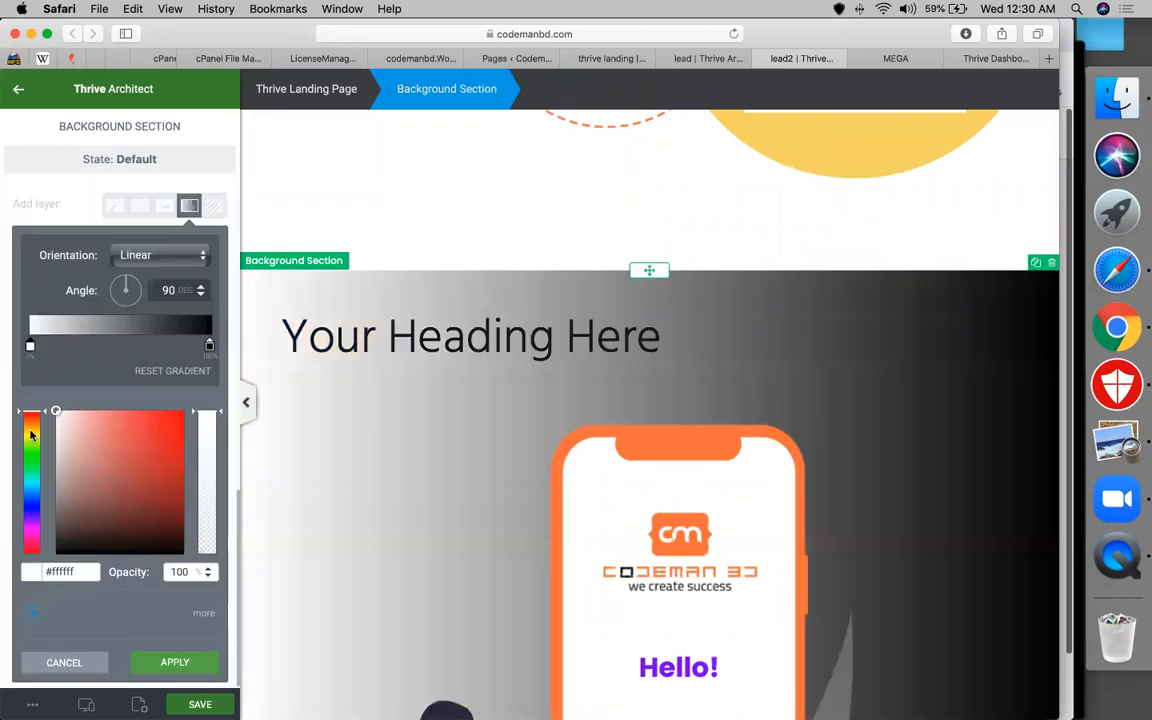
left_click(31, 431)
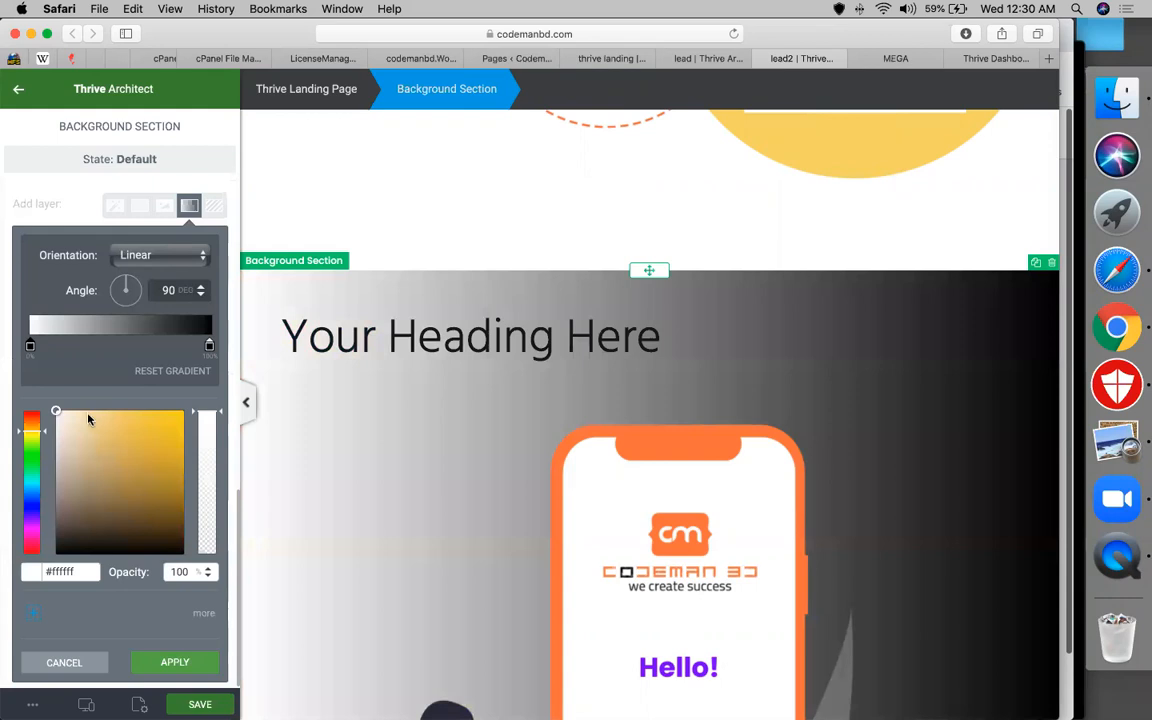
left_click(88, 416)
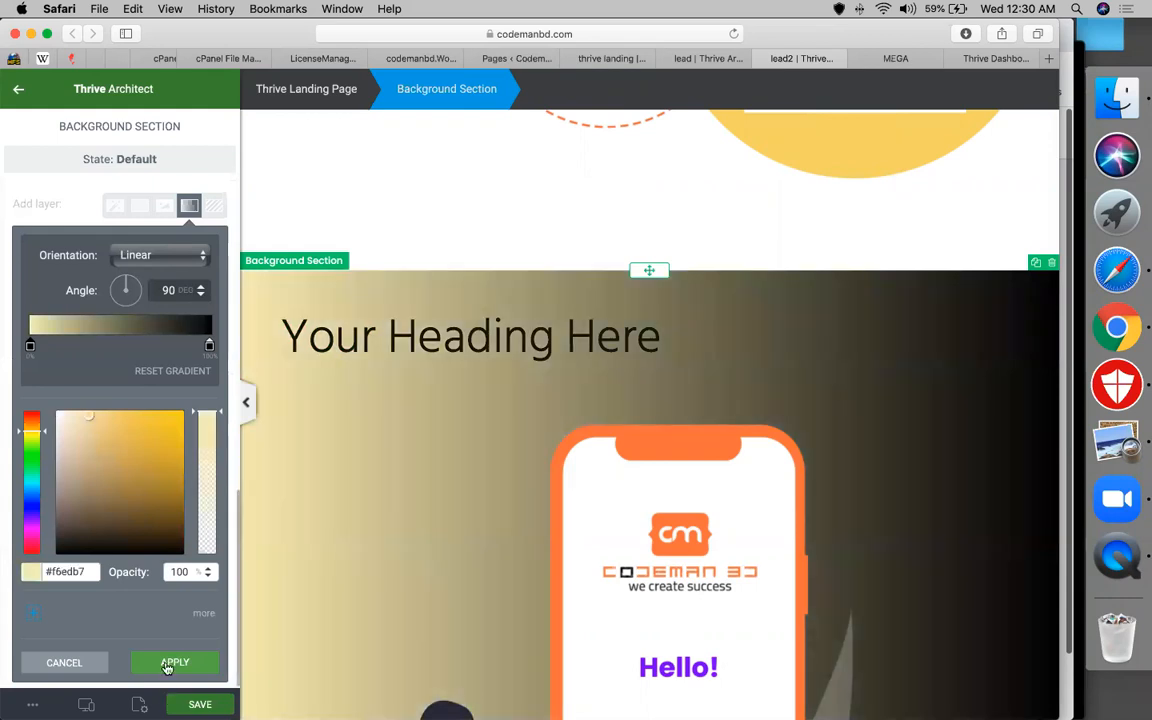
left_click(174, 663)
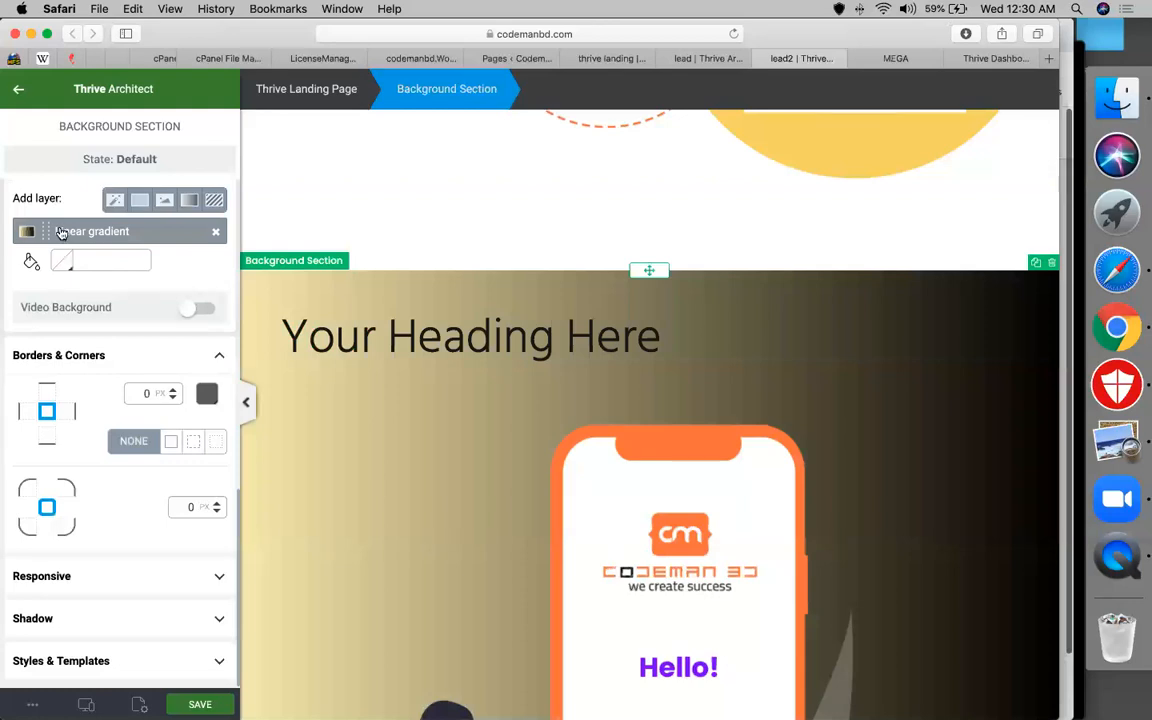
Make the section's gradient radial, lowering the colour opacity and adding a midway stop
left_click(61, 232)
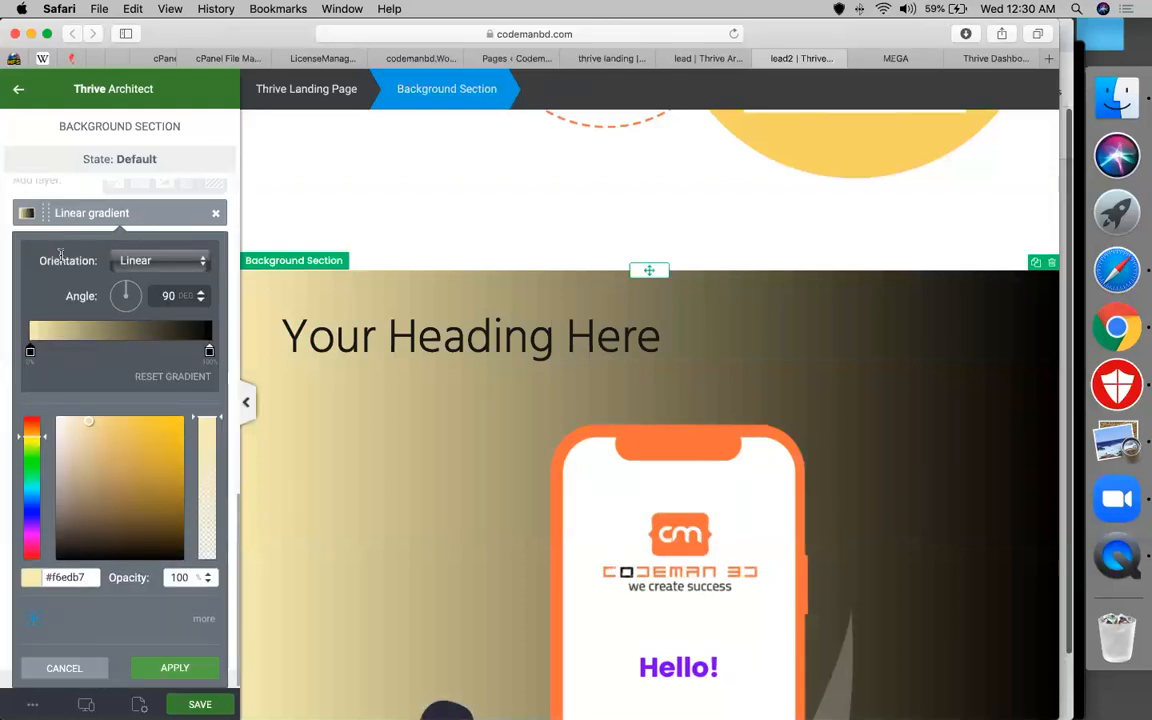
scroll(48, 614, "down", 1)
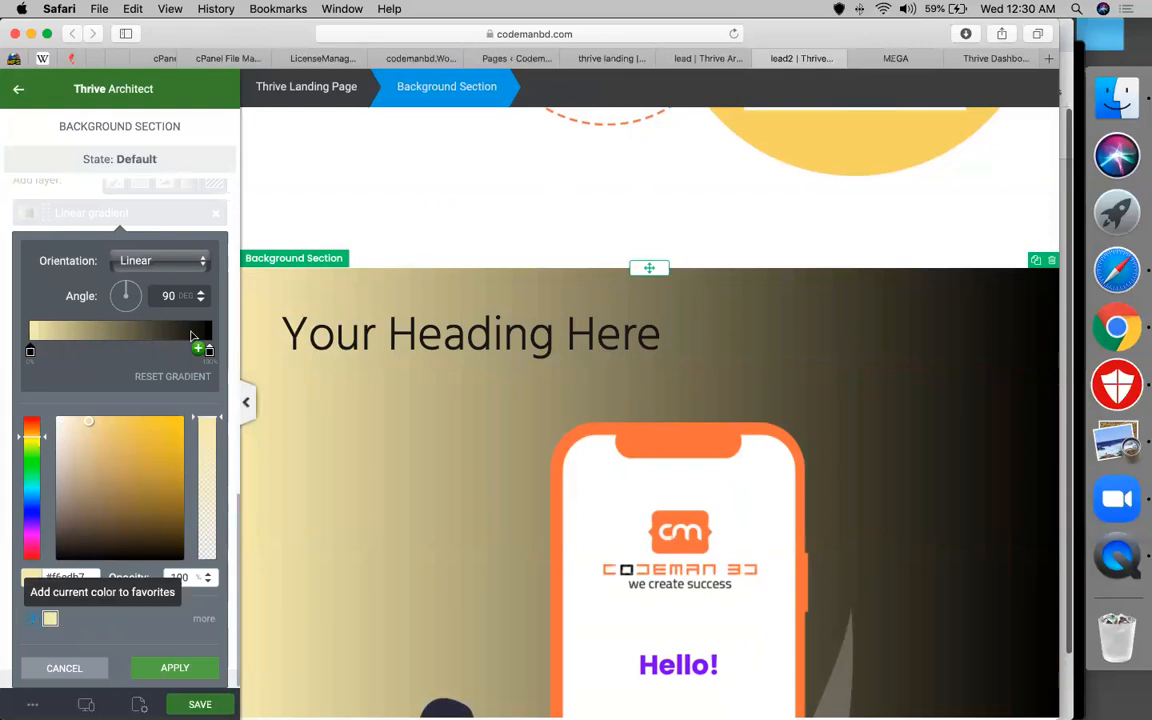
left_click_drag(218, 452, 212, 506)
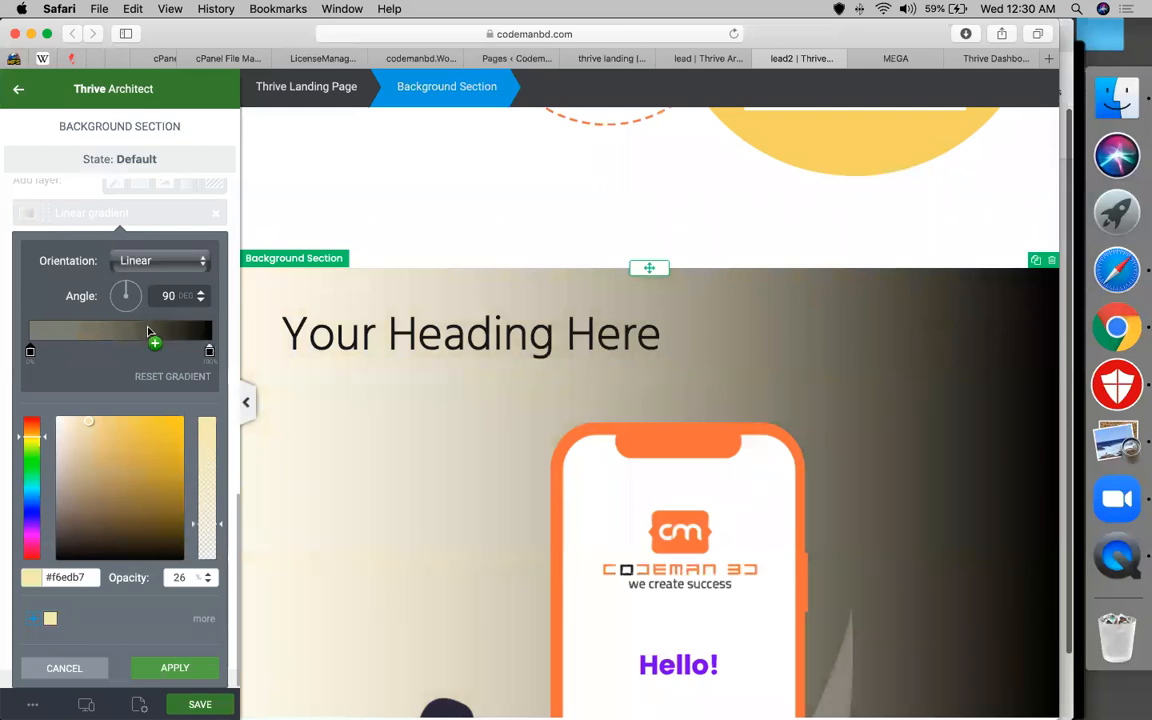
left_click(147, 331)
left_click(155, 261)
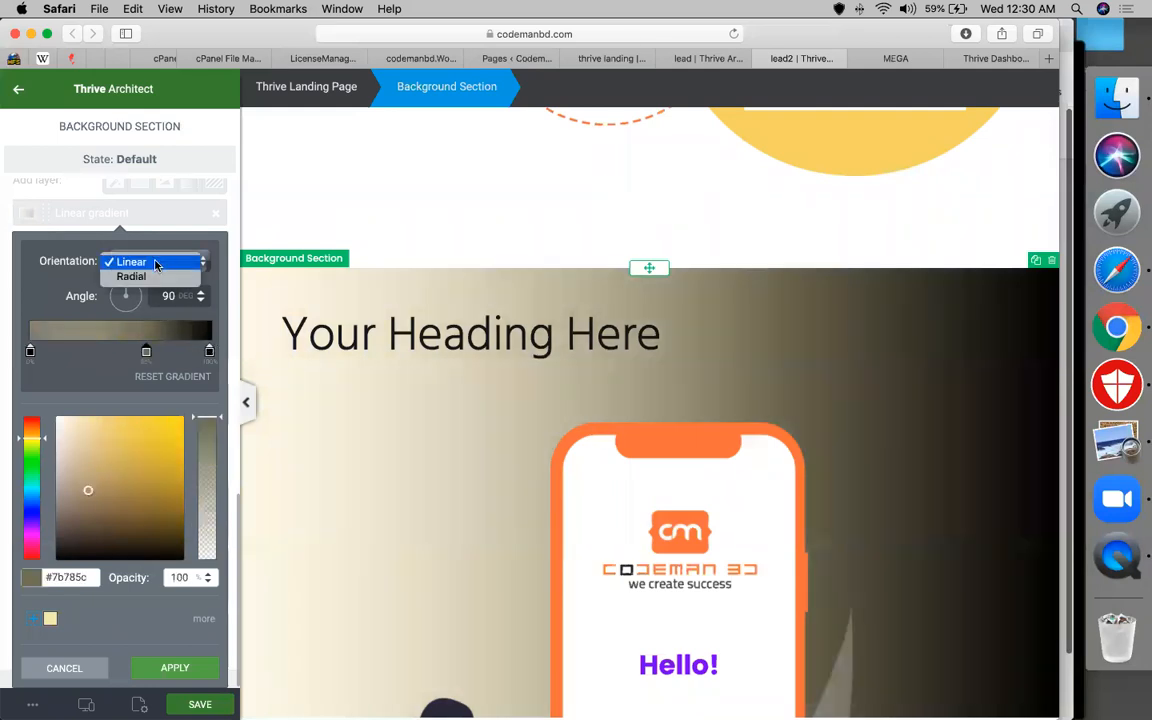
left_click(131, 276)
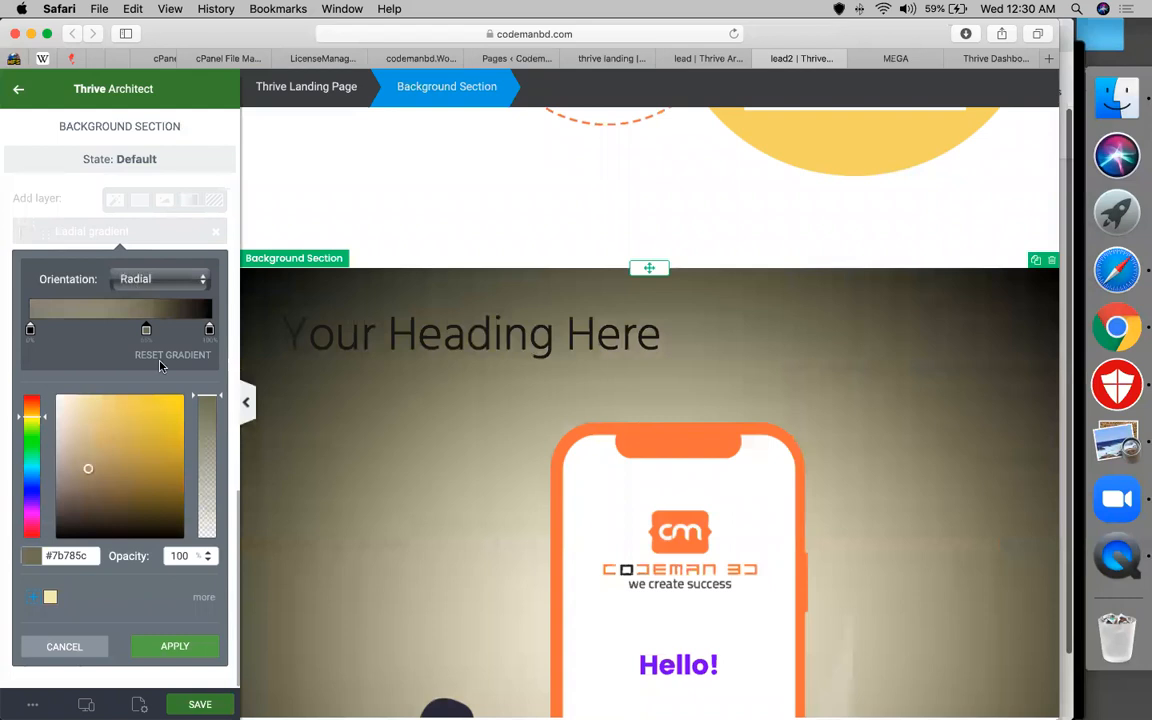
Add a stop near the end, colour it pale green #b1efb6 at 31% opacity, and apply
left_click(201, 316)
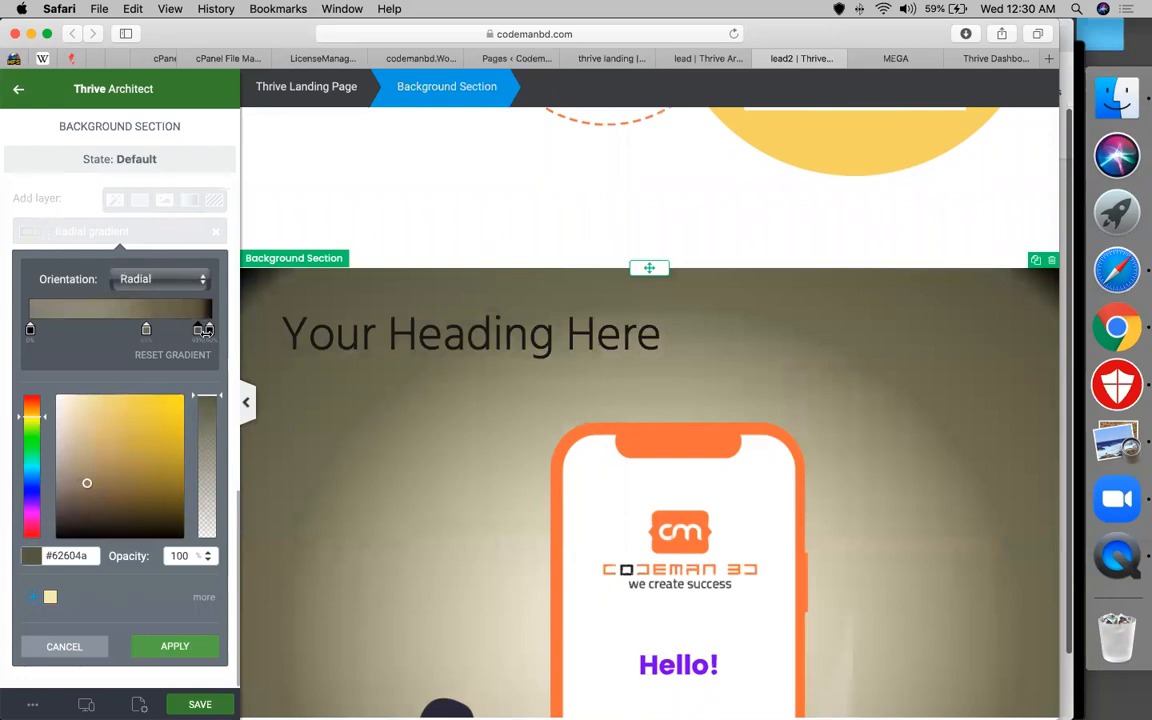
left_click(208, 454)
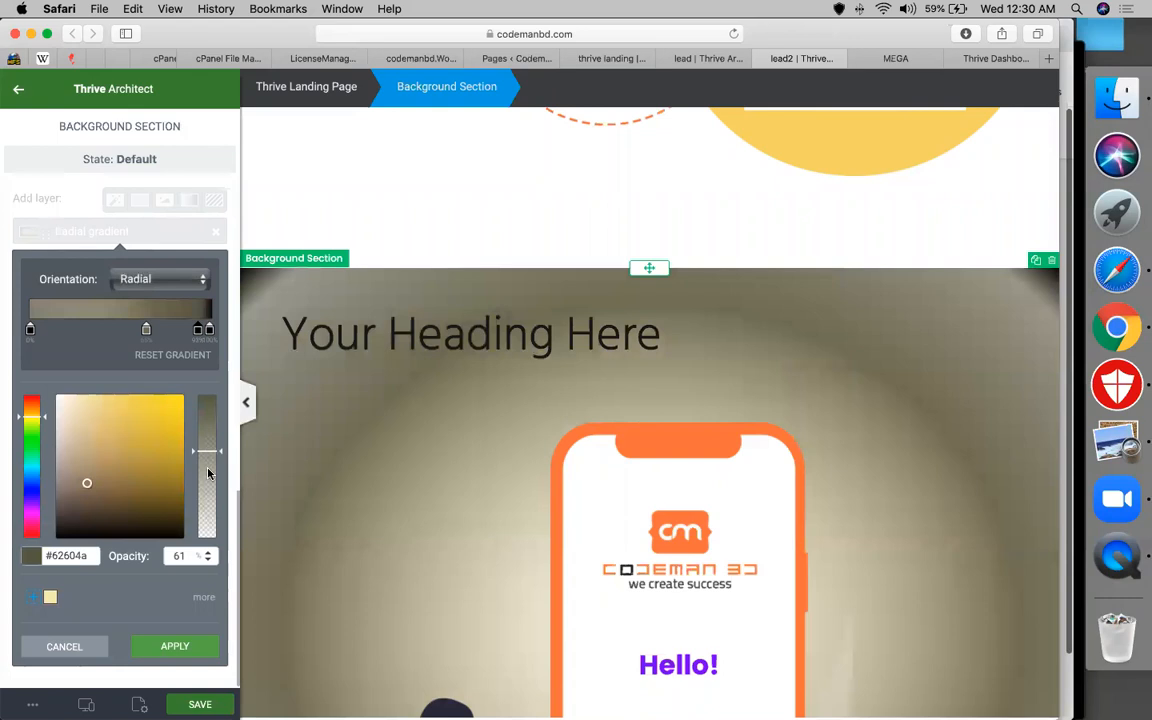
left_click(207, 496)
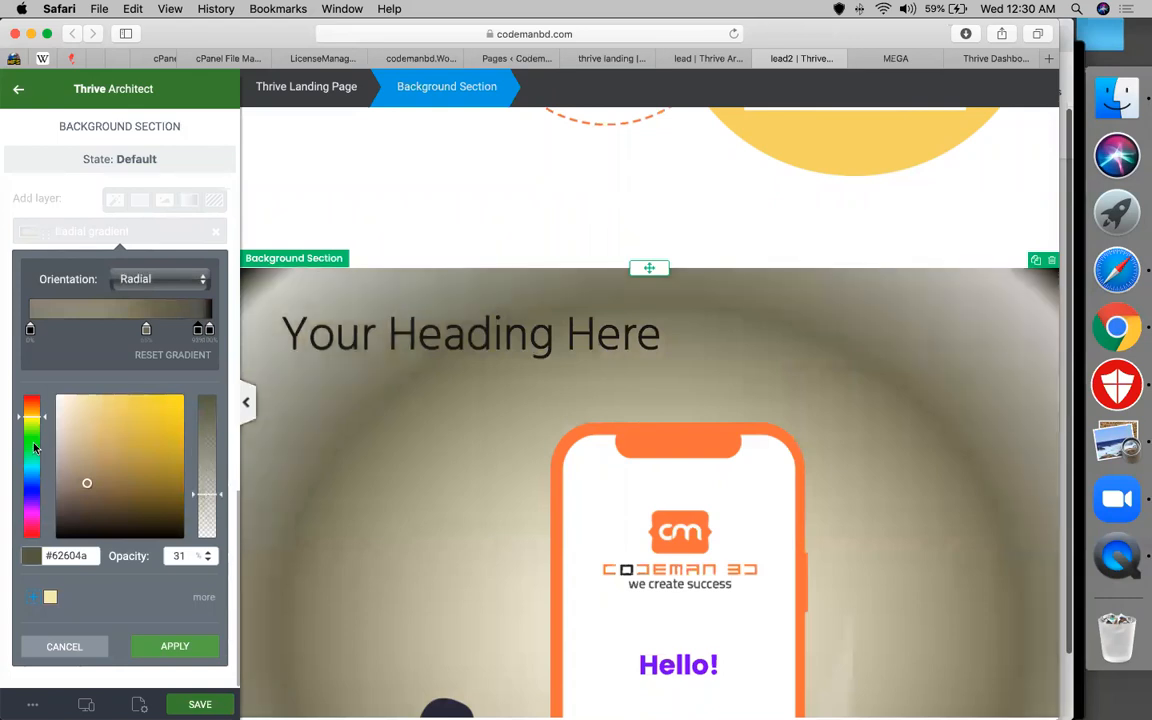
left_click(34, 446)
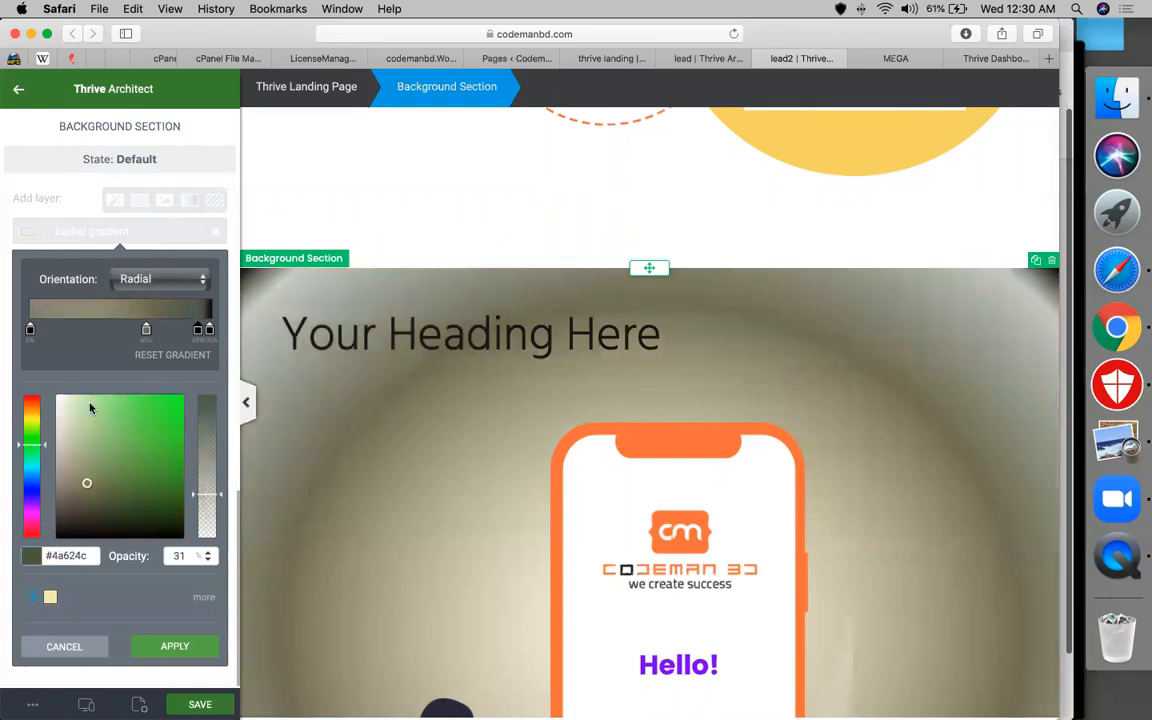
left_click(90, 407)
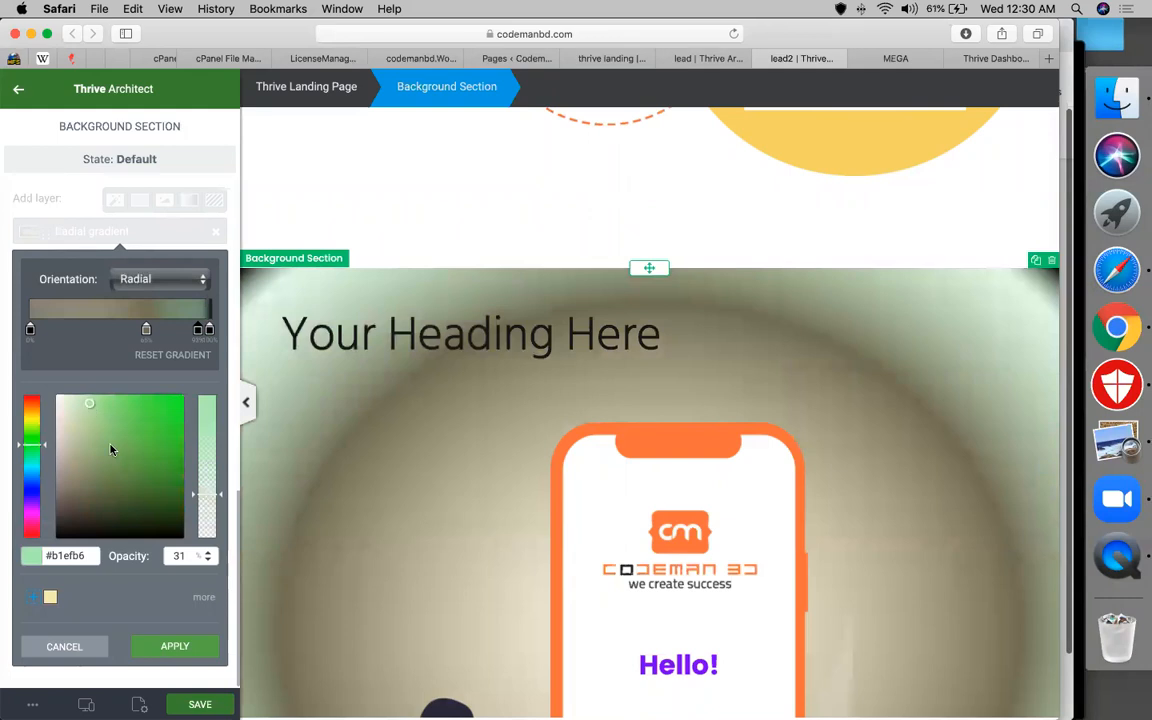
left_click(178, 650)
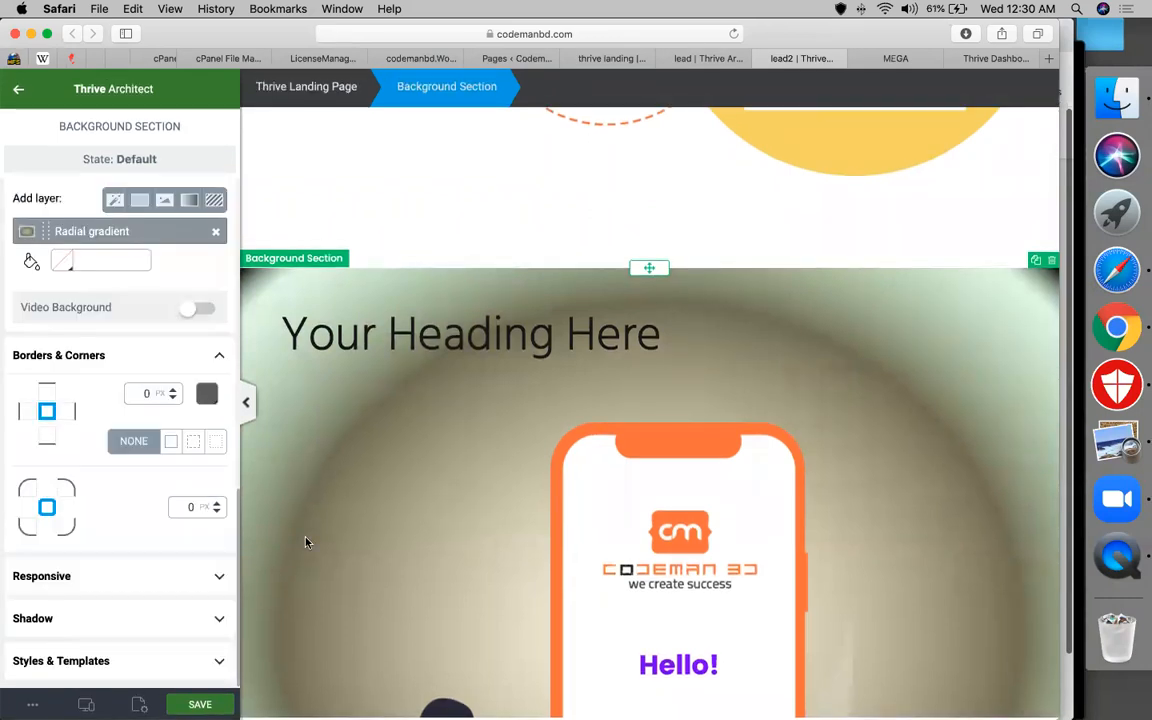
scroll(501, 465, "down", 6)
scroll(501, 465, "up", 4)
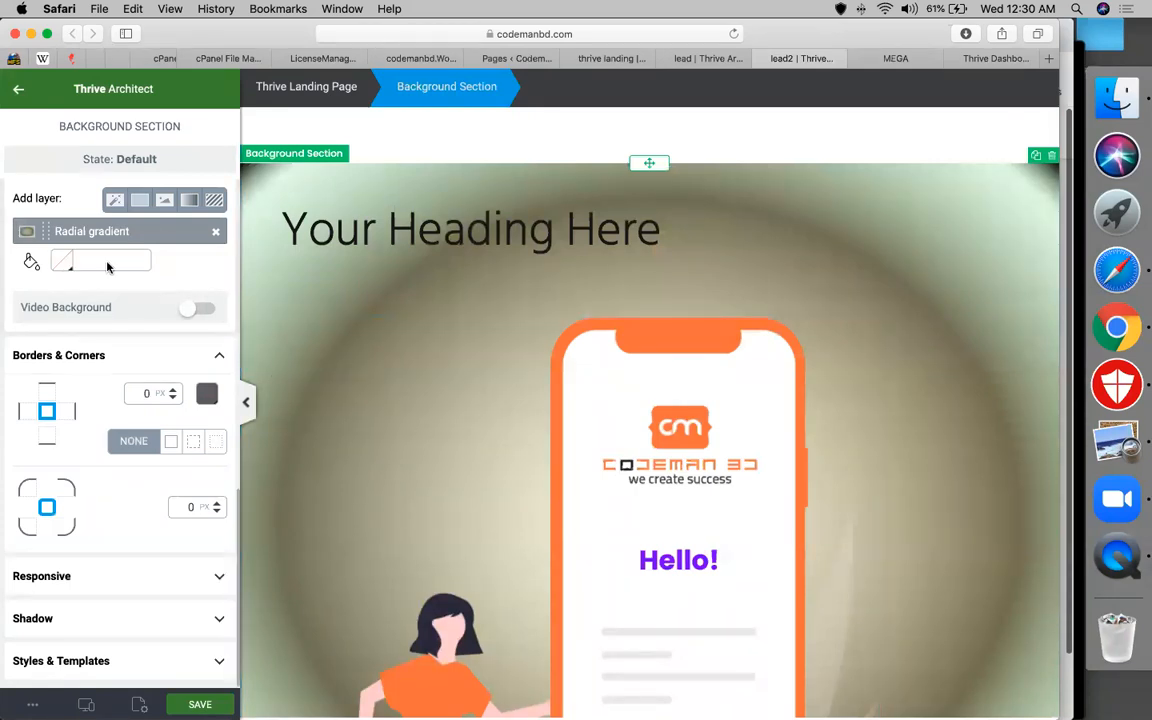
Apply a teal #2ae8c5 colour over the section's gradient background
left_click(63, 262)
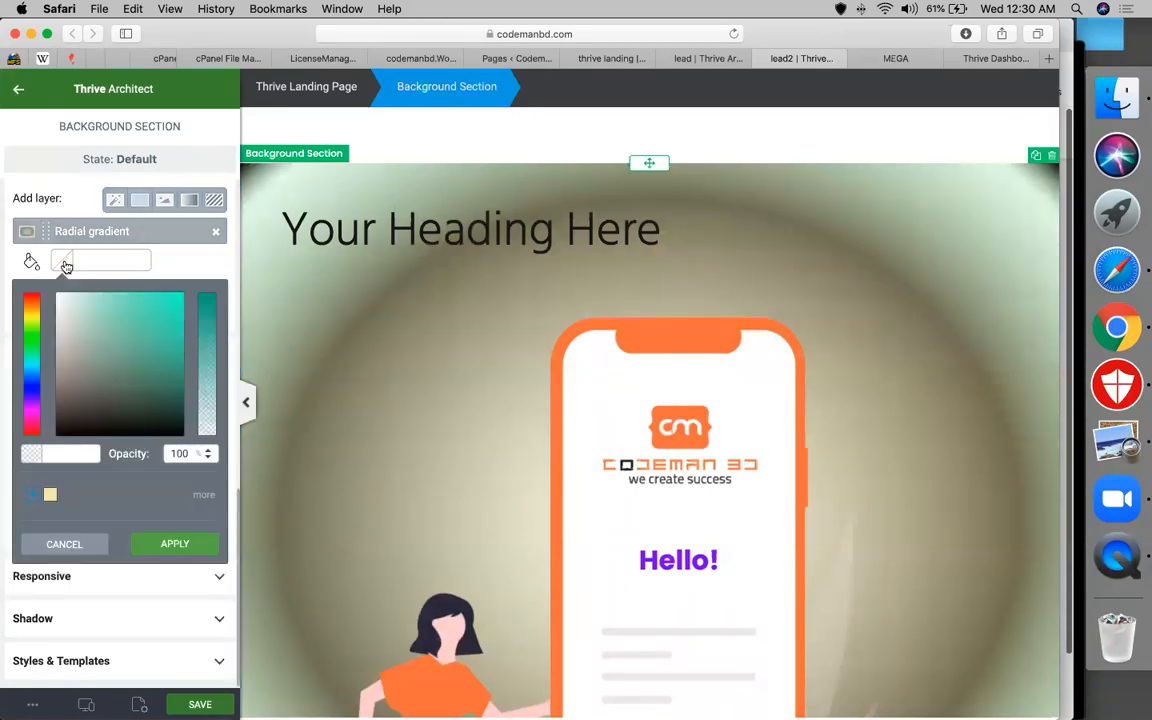
left_click(160, 307)
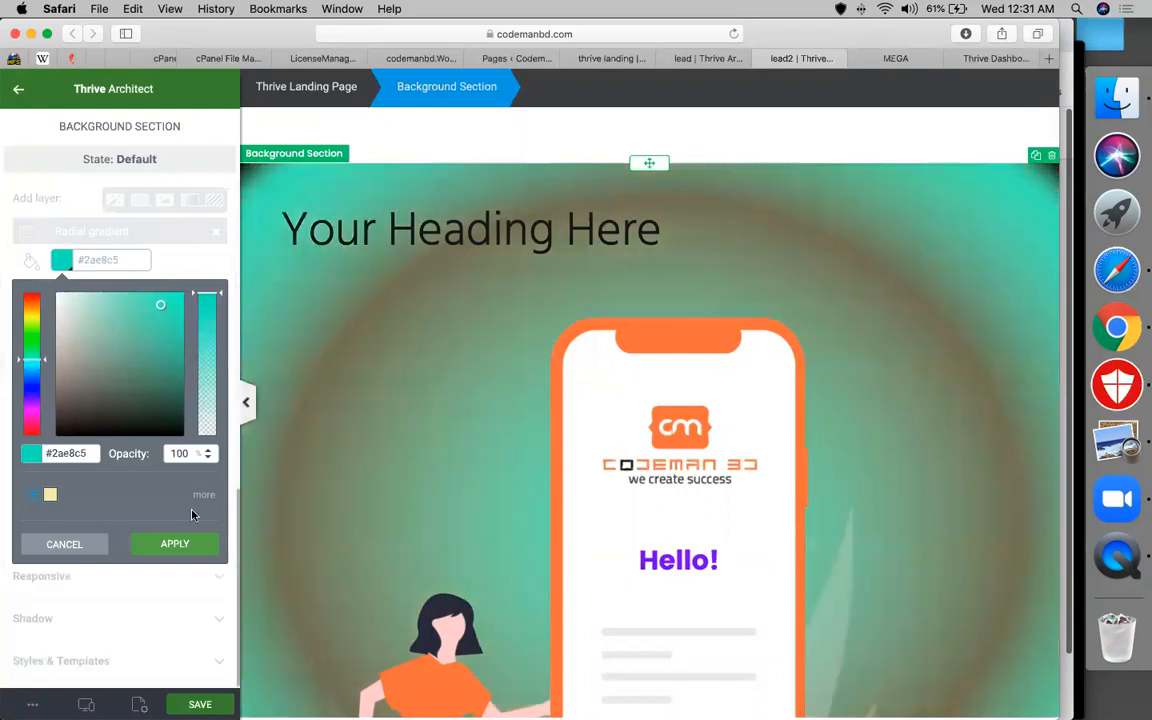
left_click(176, 546)
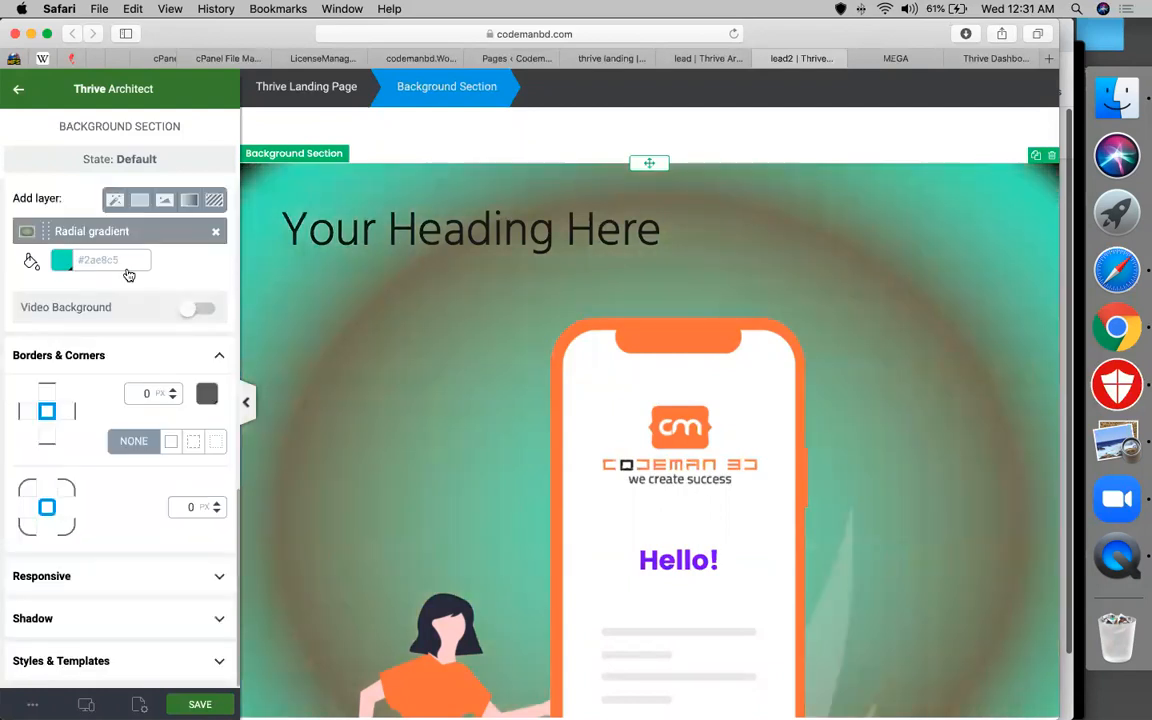
Round the section's corners to a 50 px radius
left_click(77, 626)
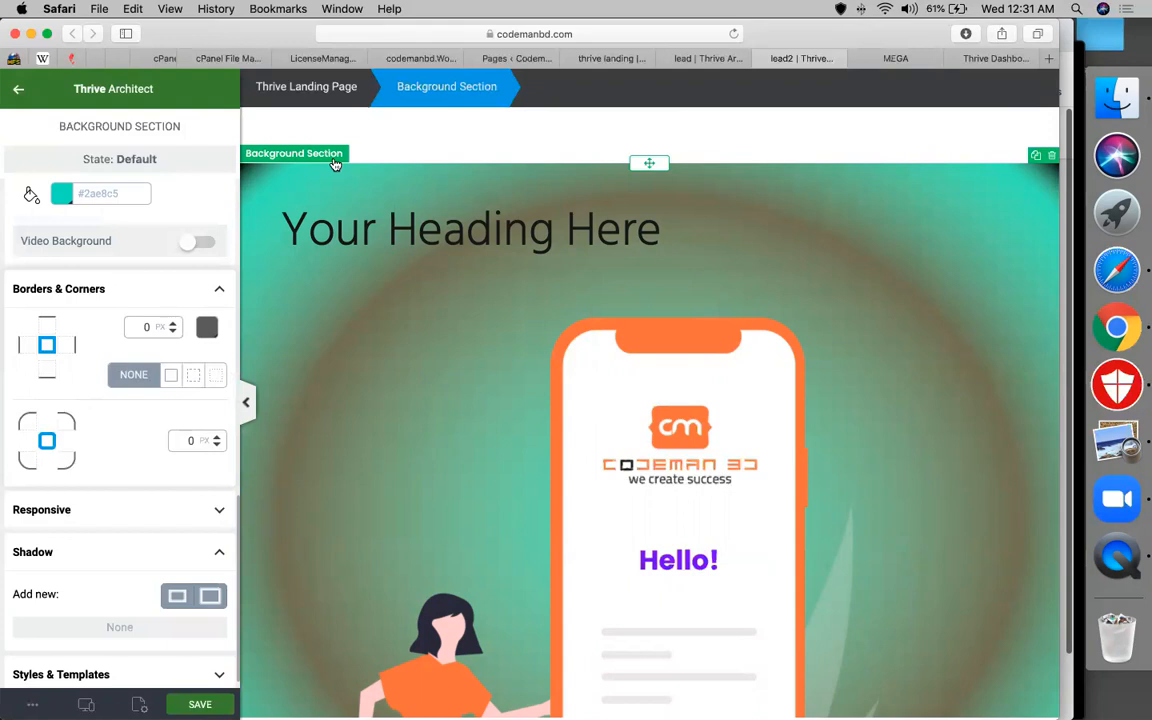
double_click(190, 440)
type("50")
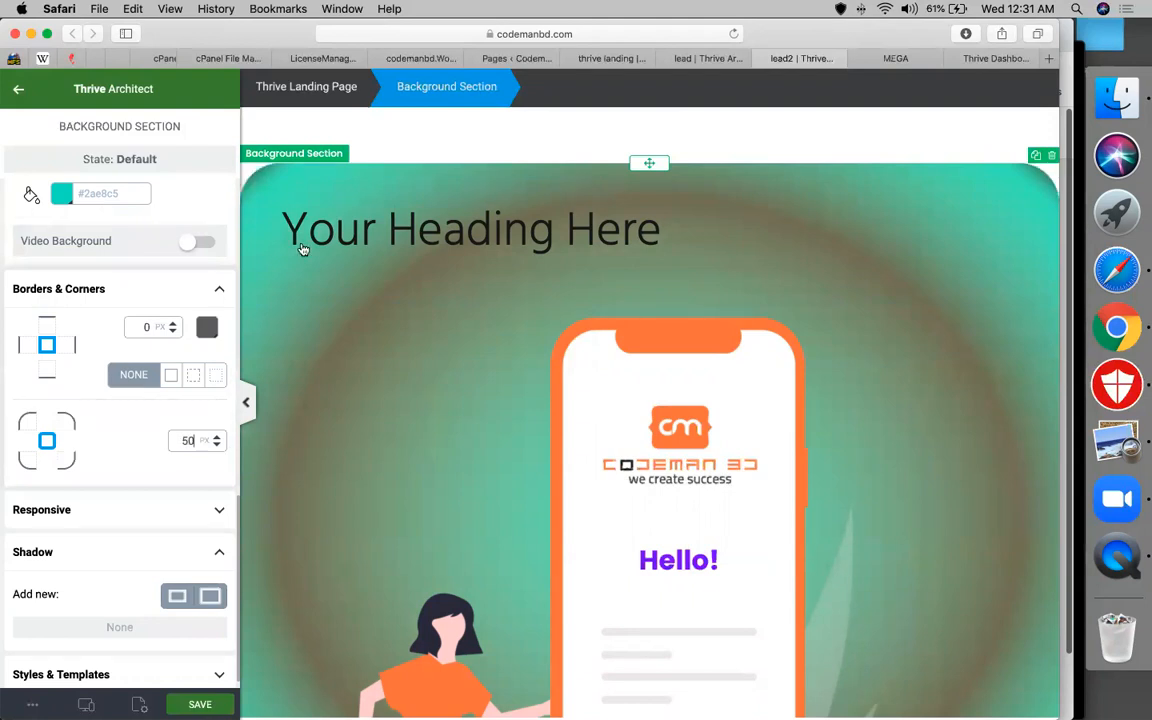
scroll(124, 563, "down", 1)
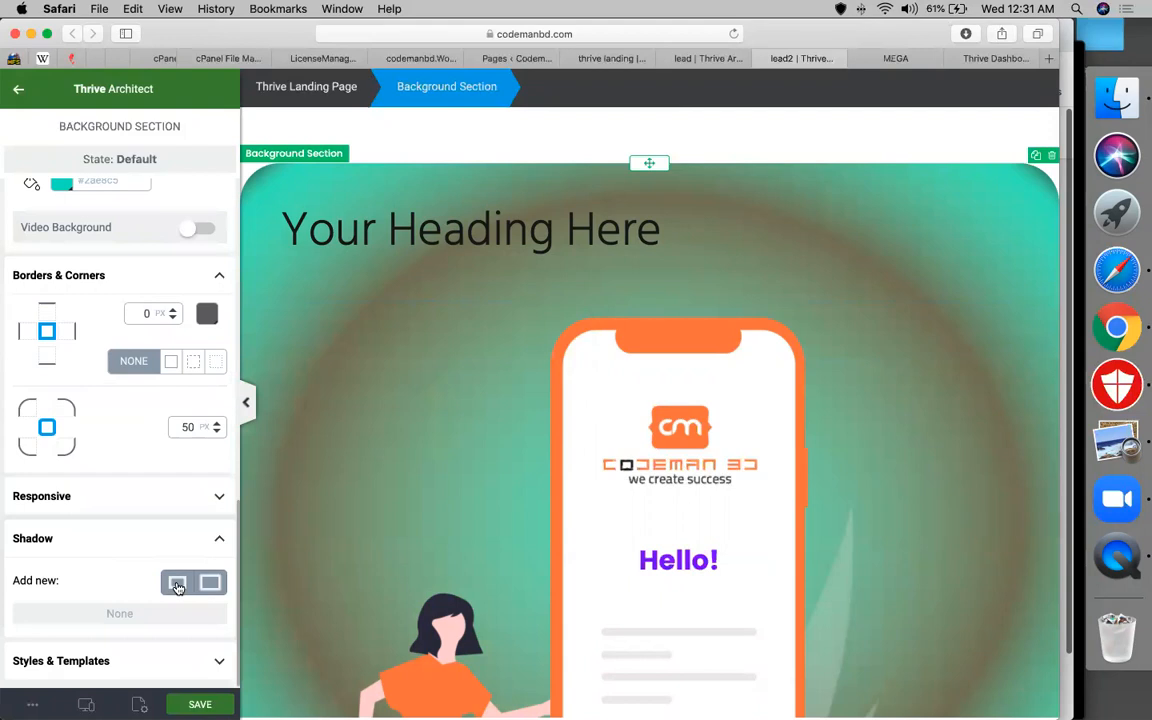
Add an inner shadow, then a drop shadow coloured bright green #92fc10
left_click(177, 585)
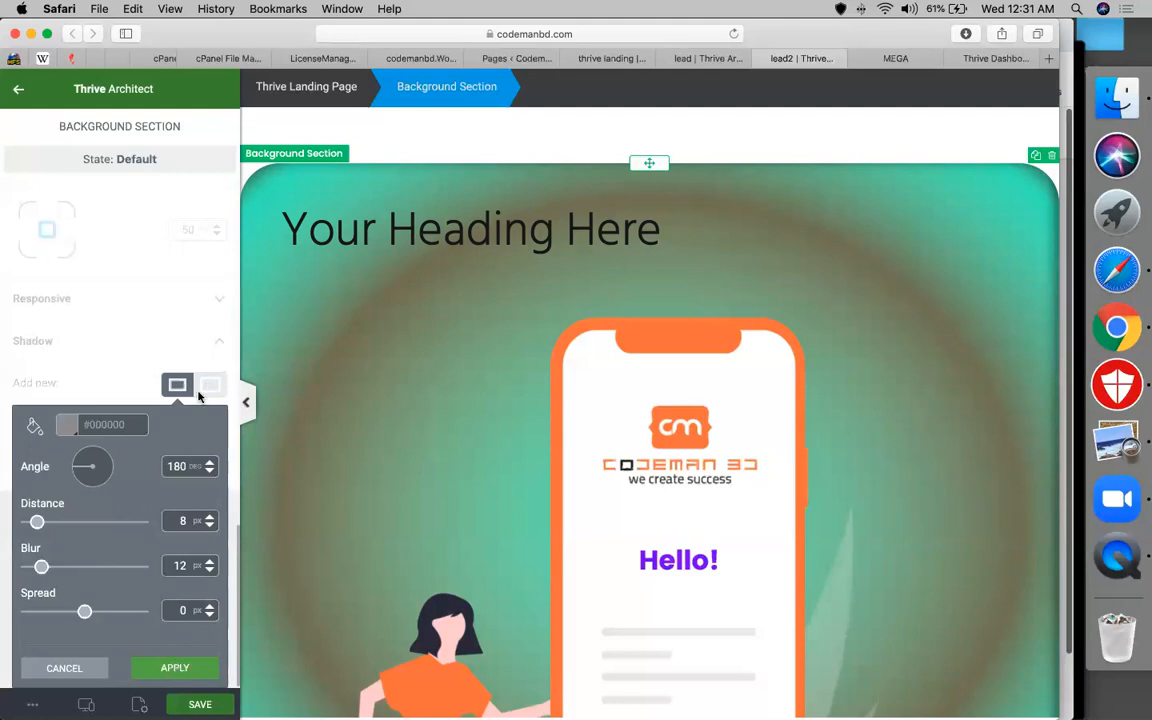
left_click(174, 667)
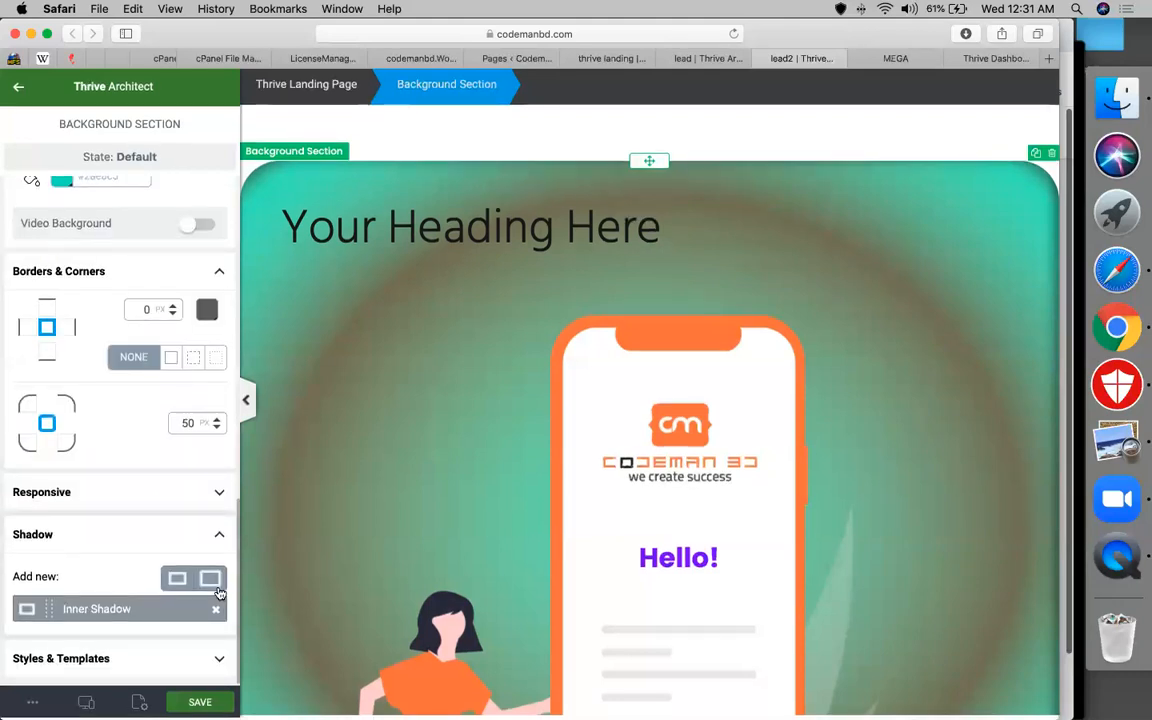
left_click(212, 585)
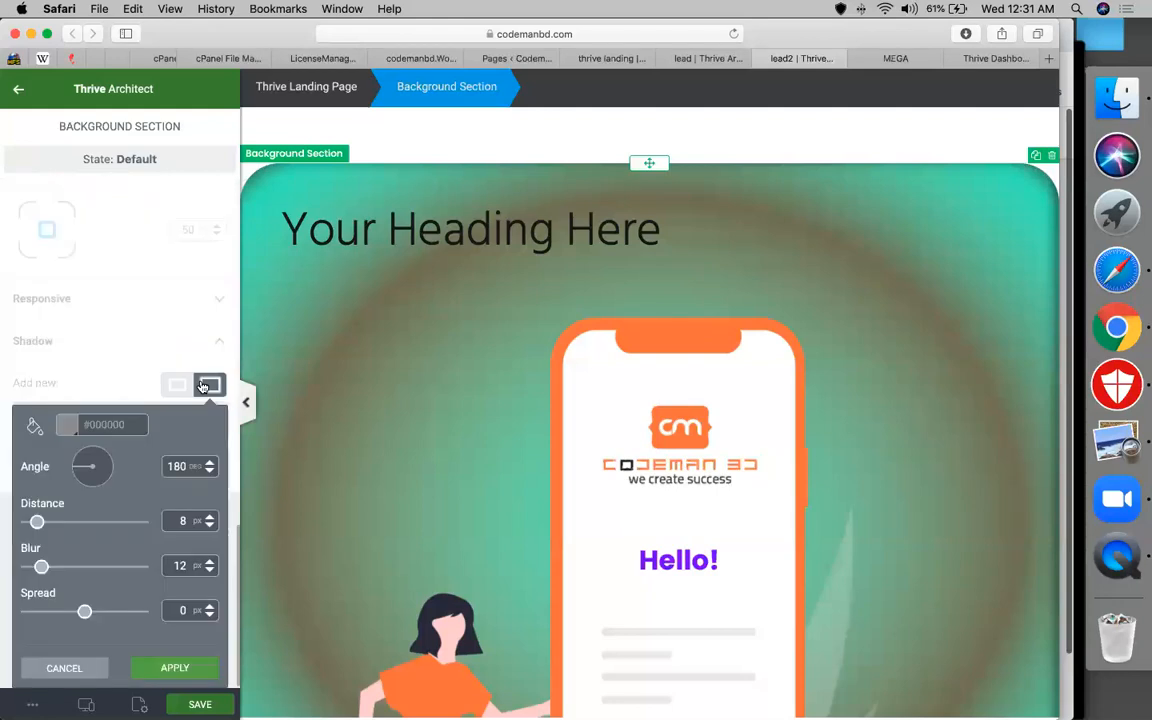
left_click(62, 424)
left_click(34, 452)
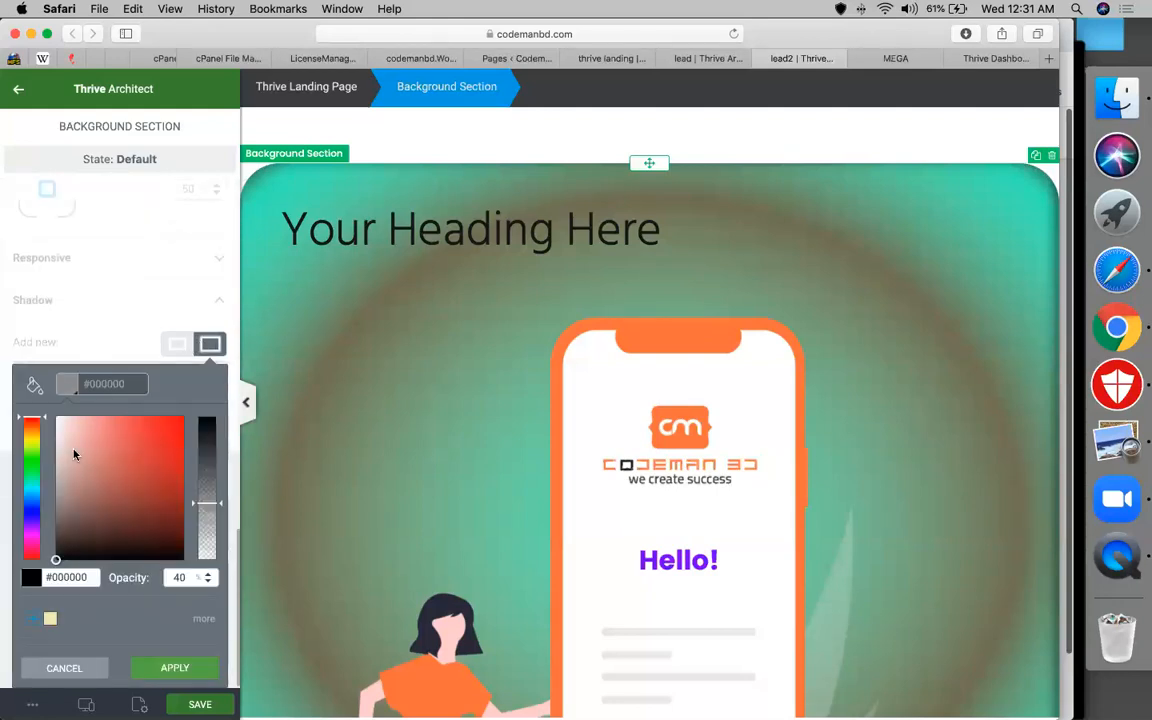
left_click(176, 420)
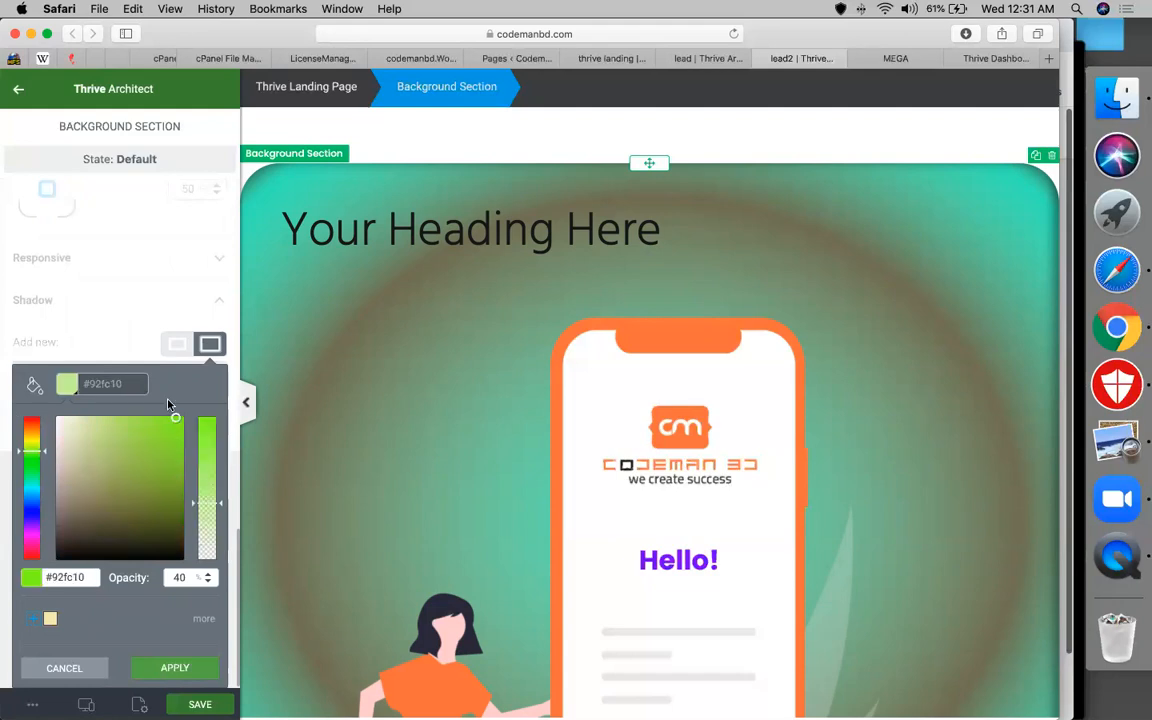
left_click(165, 669)
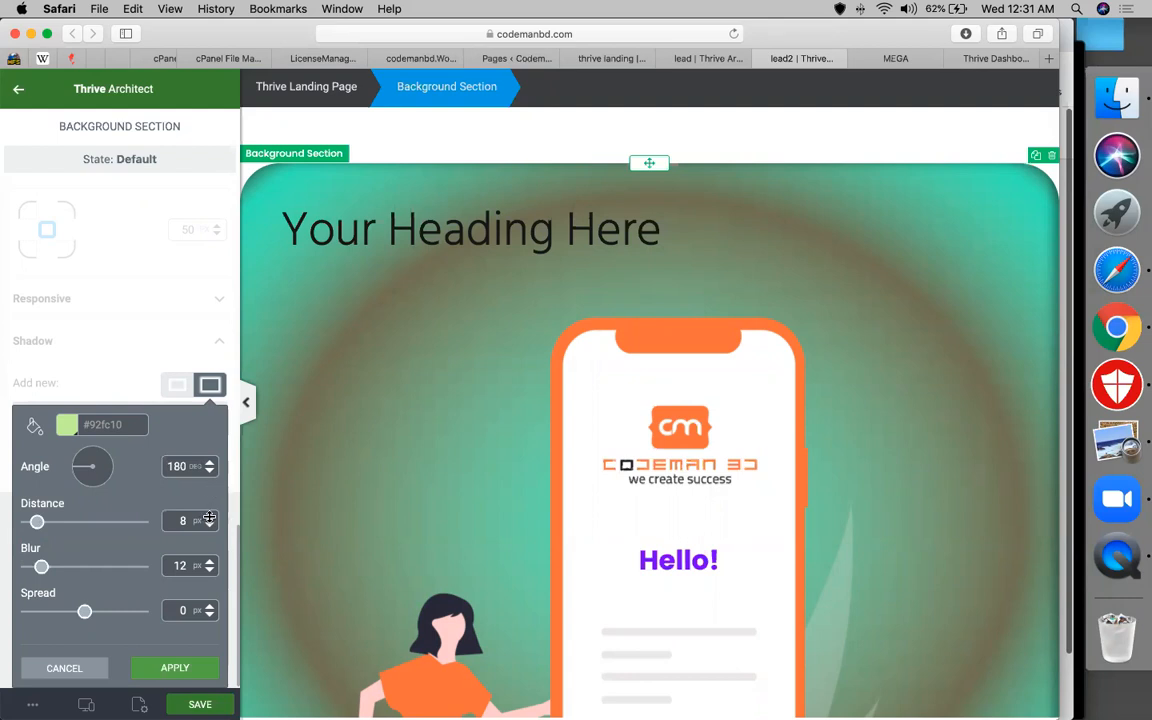
Set the drop shadow to distance 80, spread 10 and angle 121, and confirm it
double_click(180, 522)
left_click(186, 521)
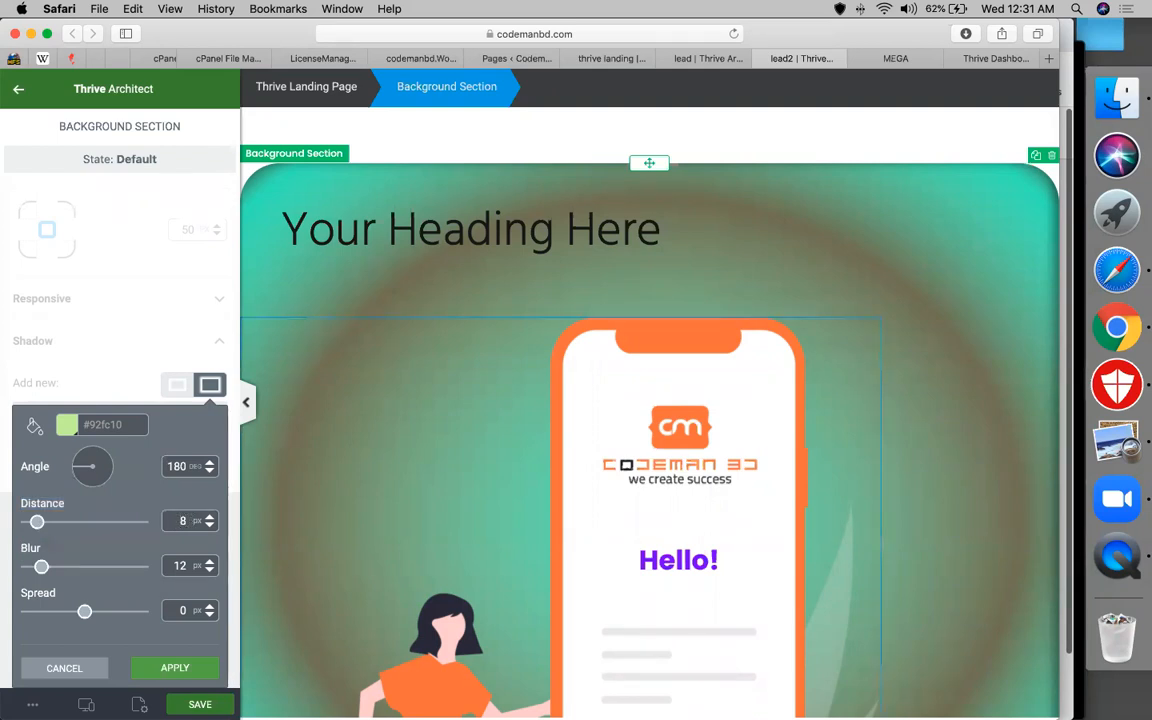
type("0")
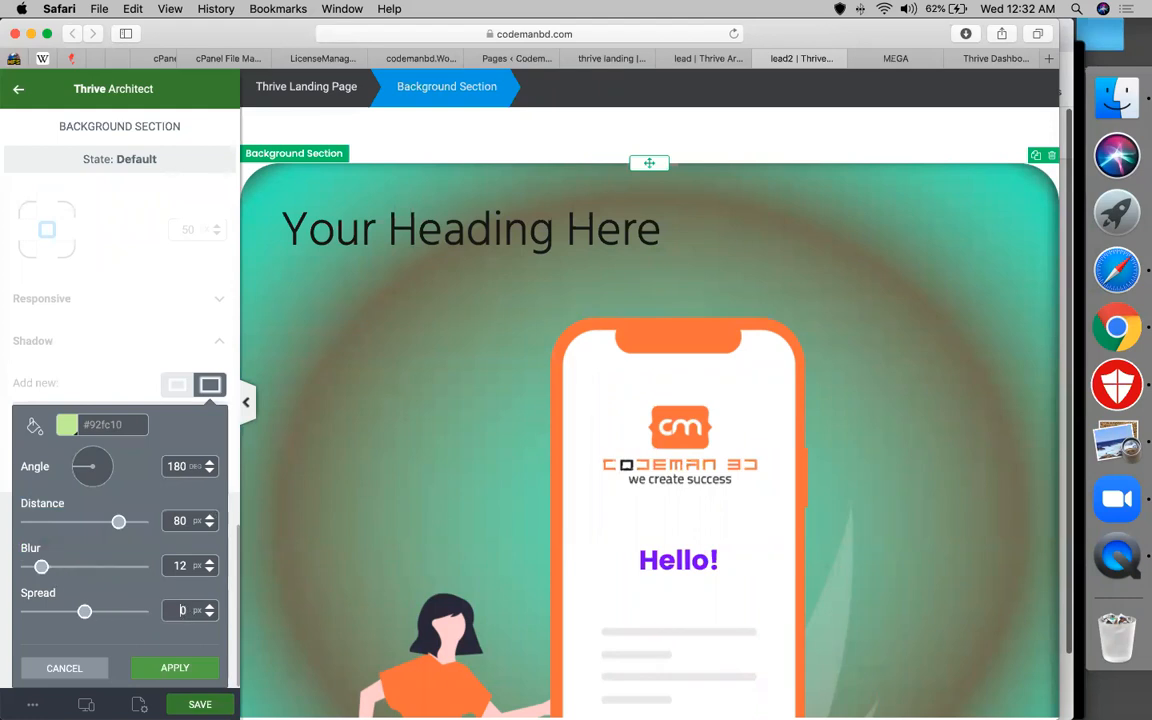
type("1")
left_click(85, 457)
left_click(162, 668)
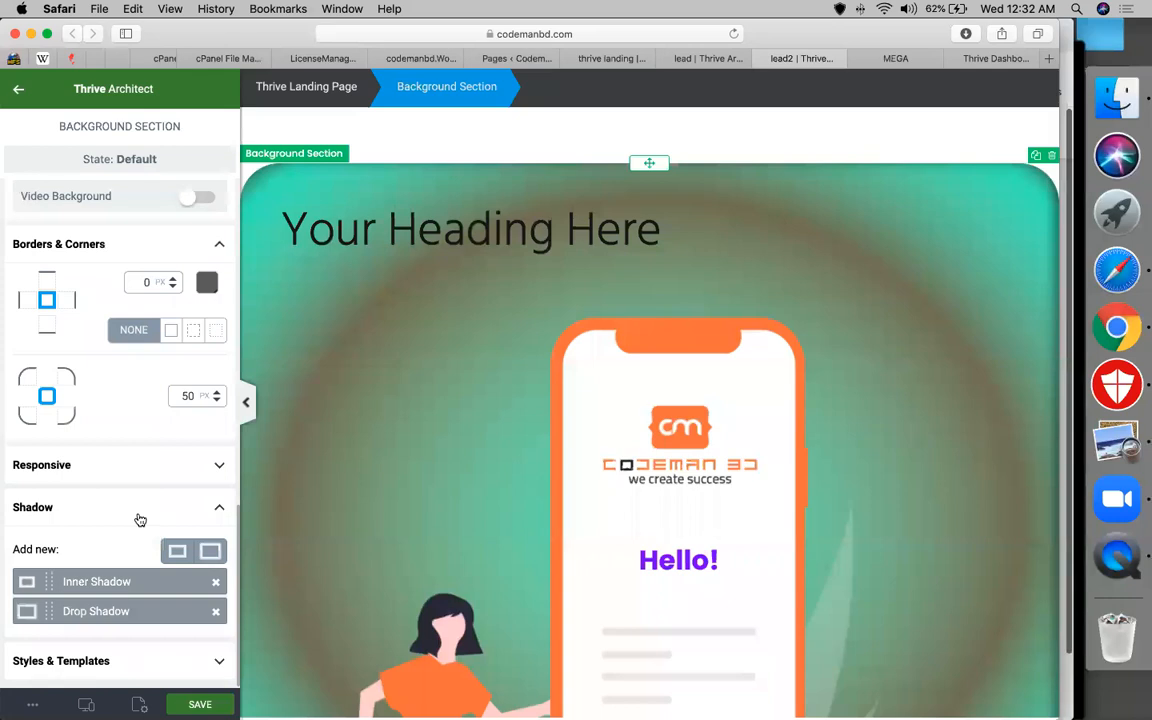
left_click(90, 664)
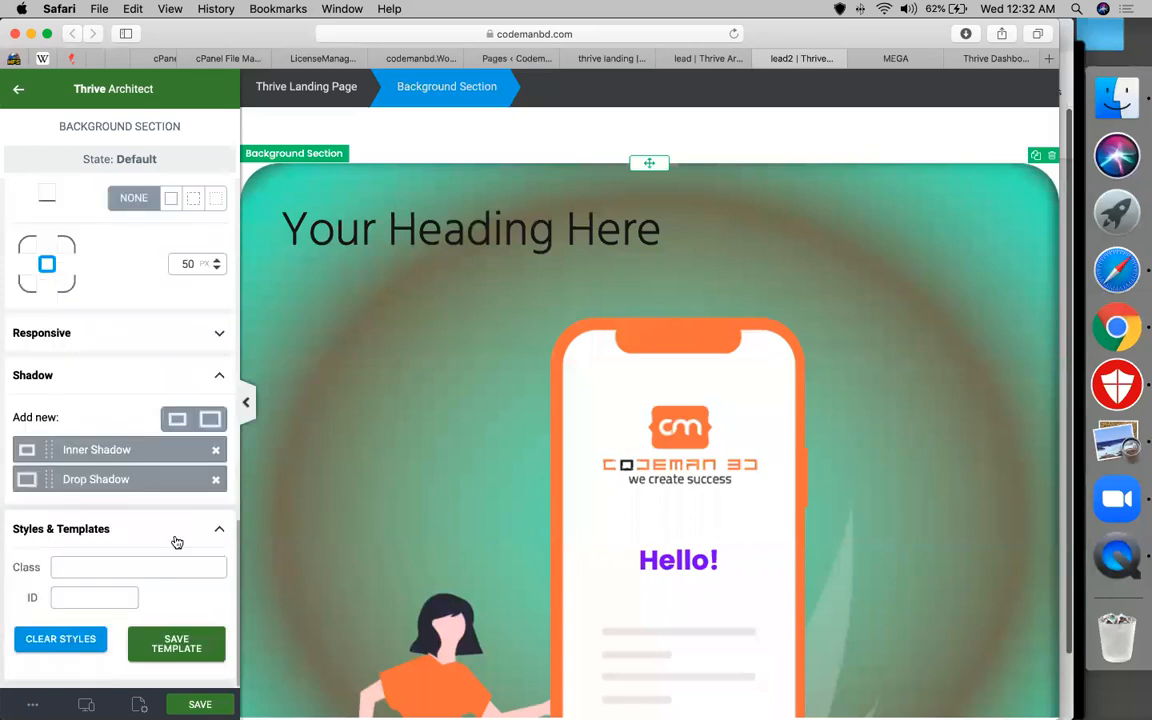
scroll(702, 425, "down", 1)
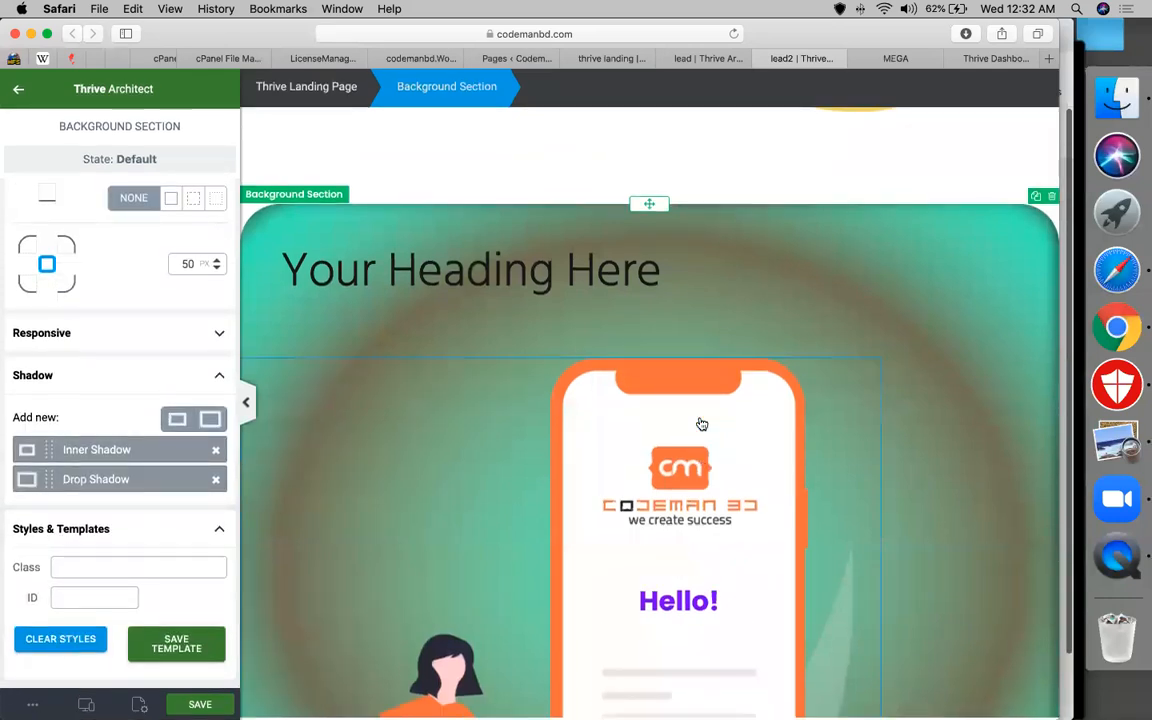
Return to the Elements list and place a countdown timer below the button
scroll(699, 424, "down", 5)
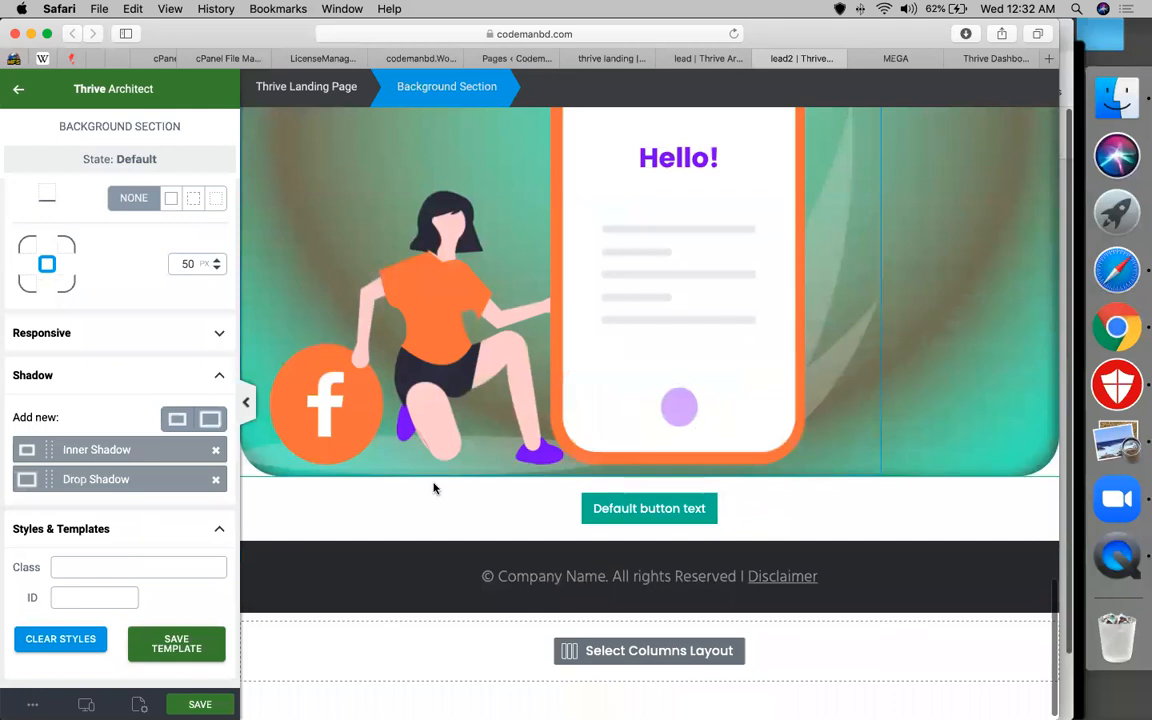
left_click(18, 90)
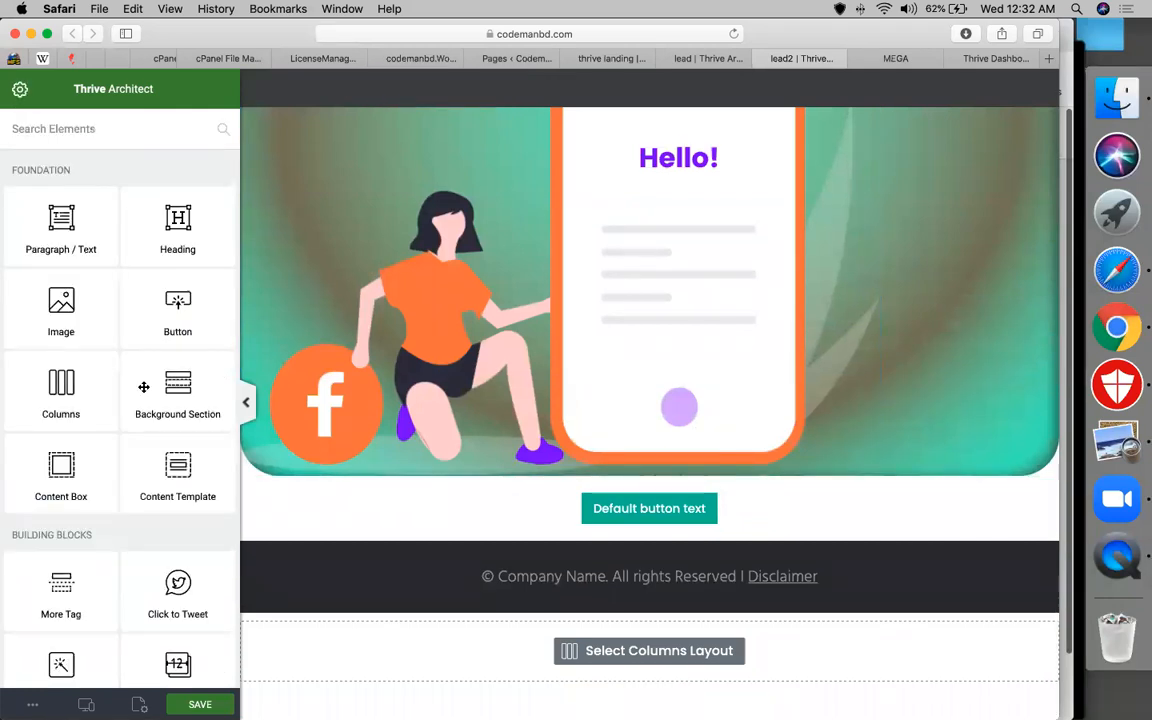
scroll(116, 249, "down", 6)
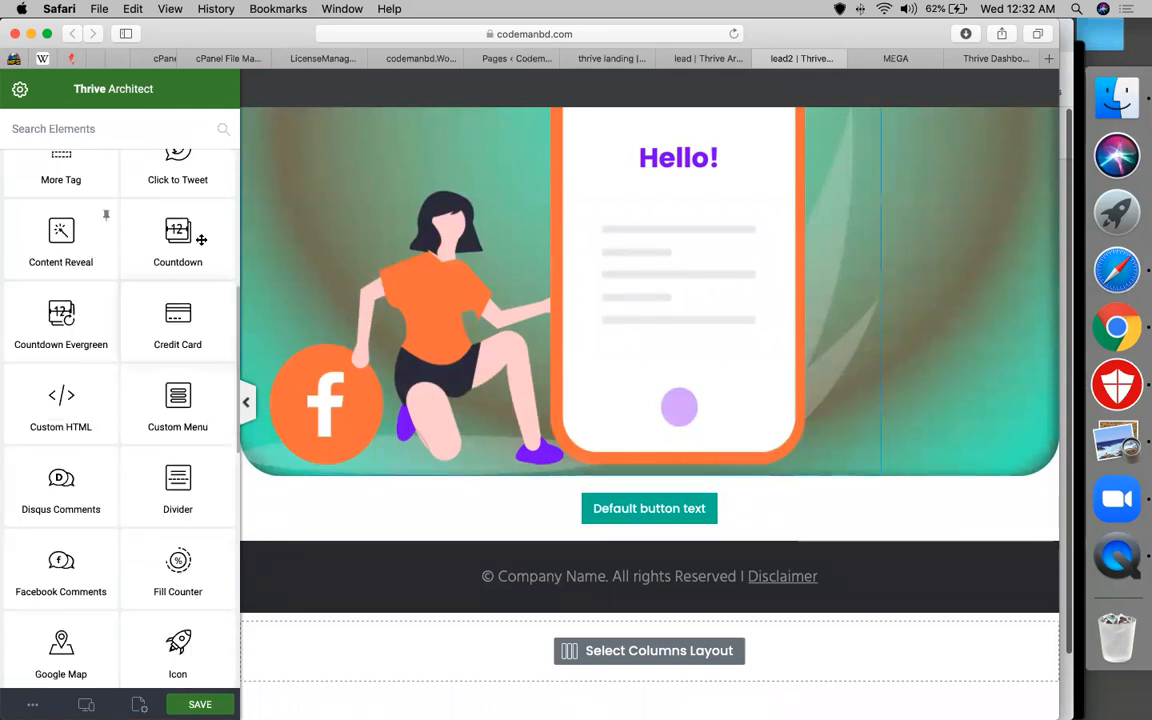
left_click_drag(201, 240, 662, 556)
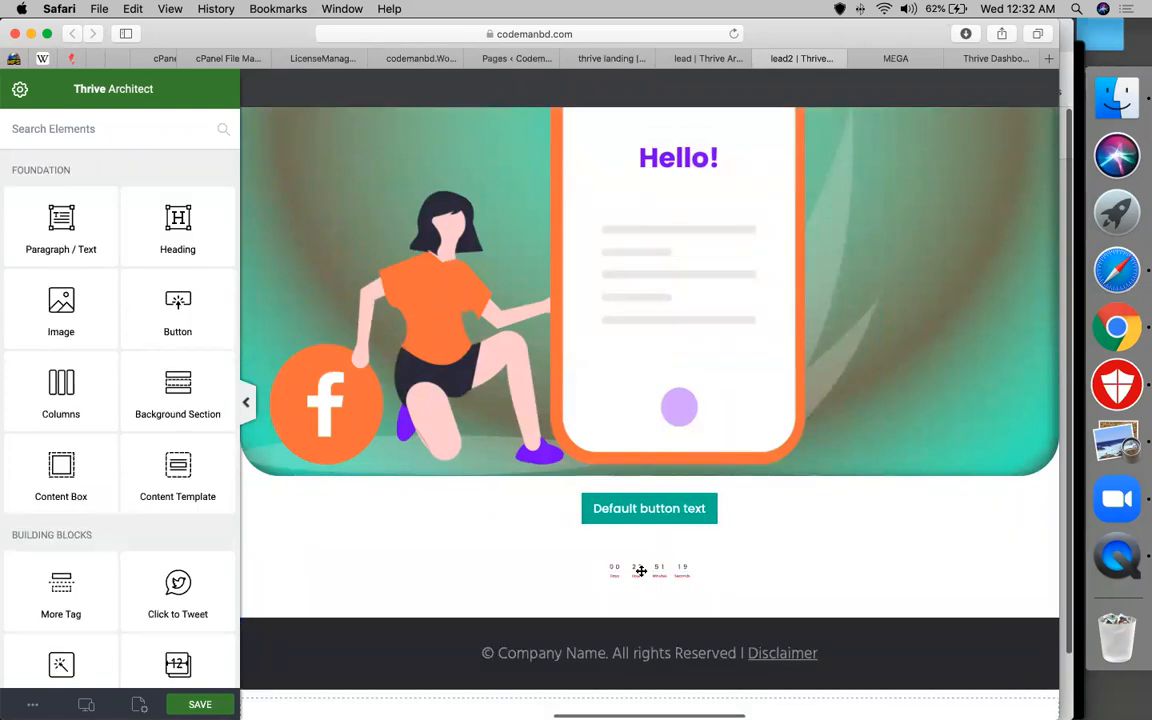
Give the countdown the Rounded style and an end date of 31-07-2020
left_click(640, 572)
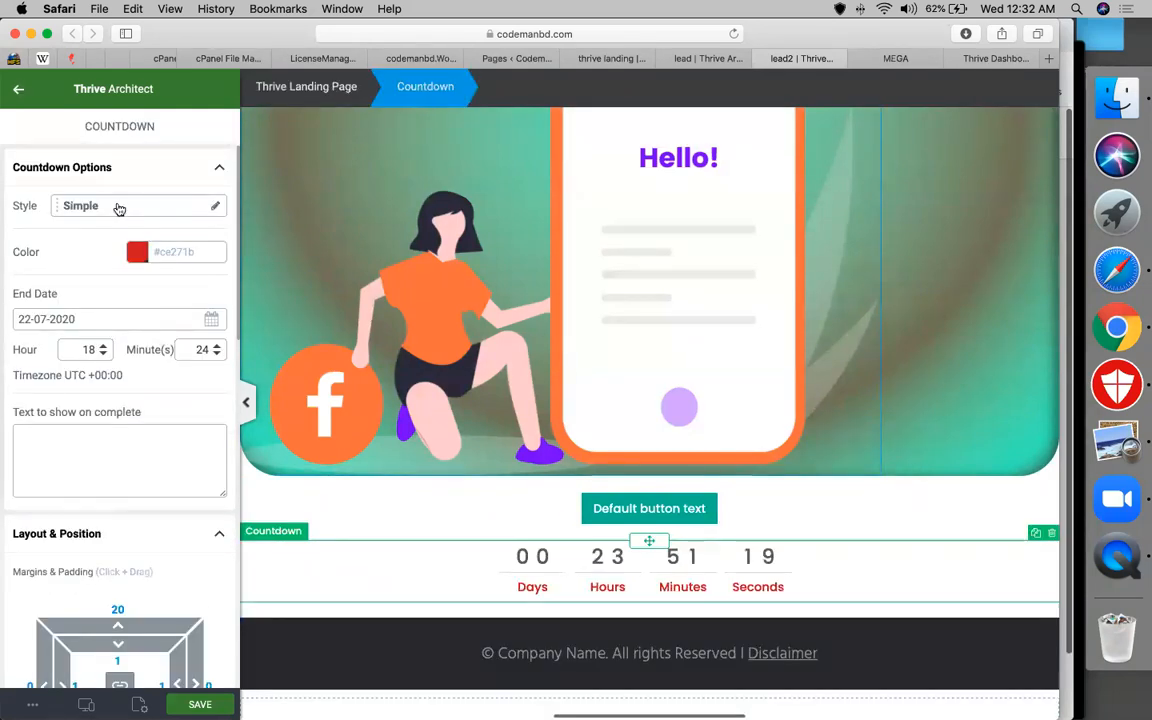
left_click(118, 208)
left_click(116, 365)
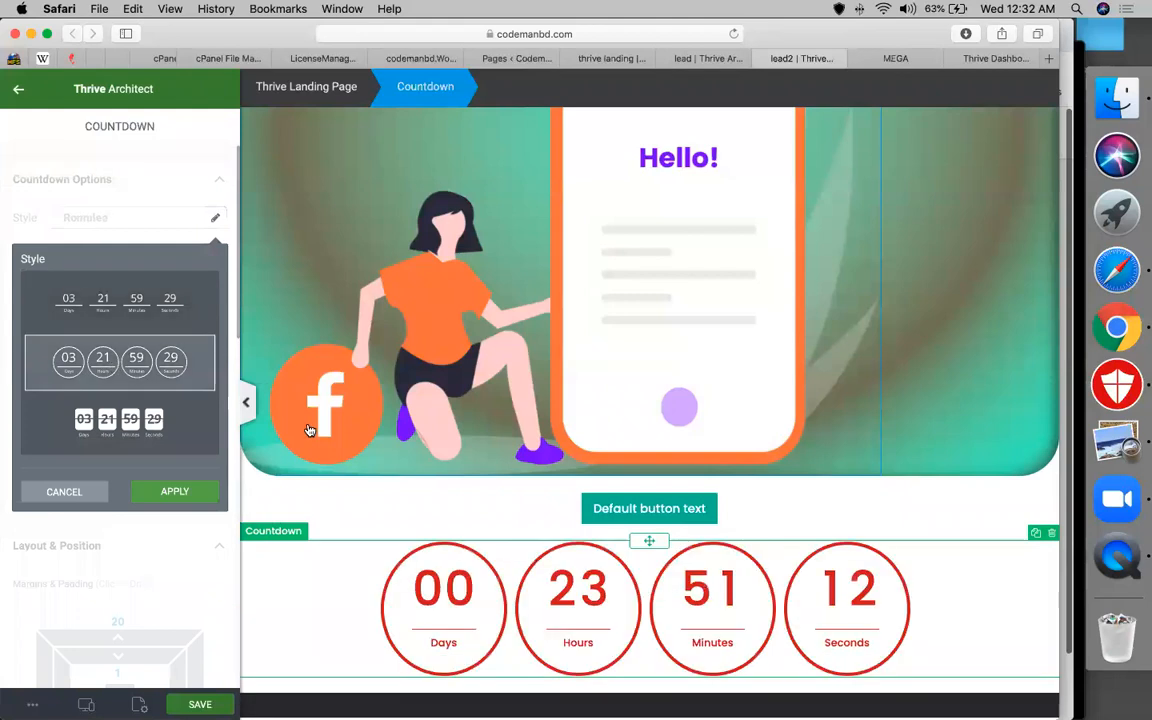
left_click(166, 497)
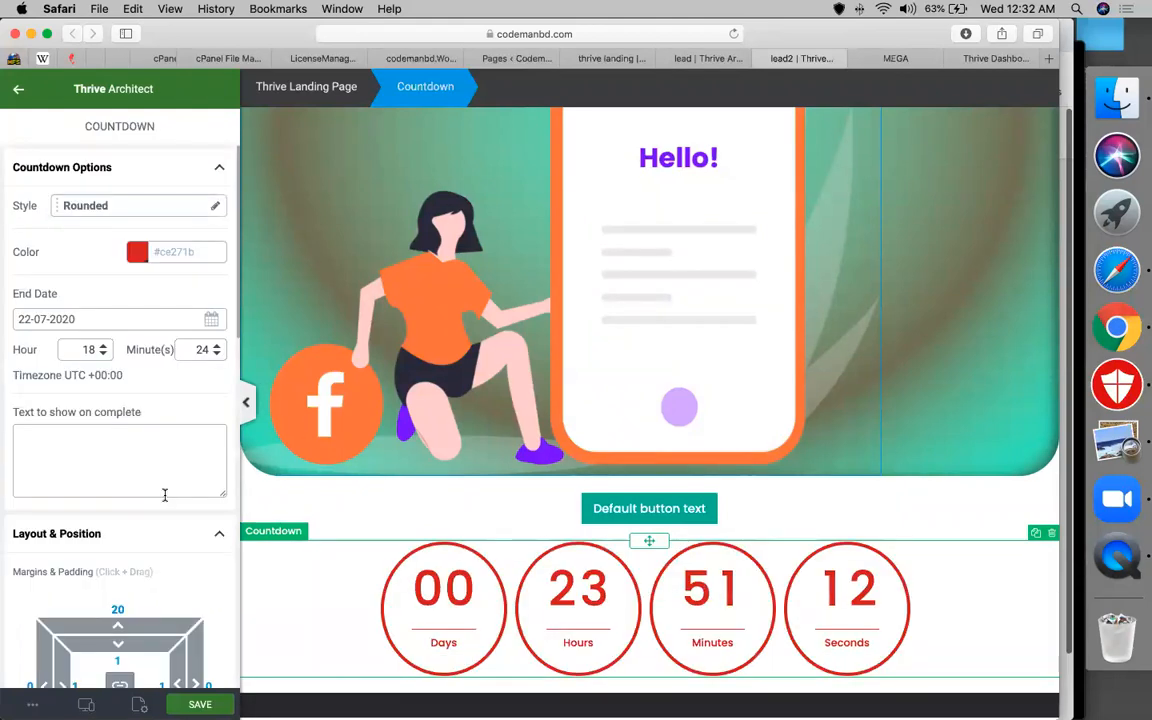
left_click(125, 319)
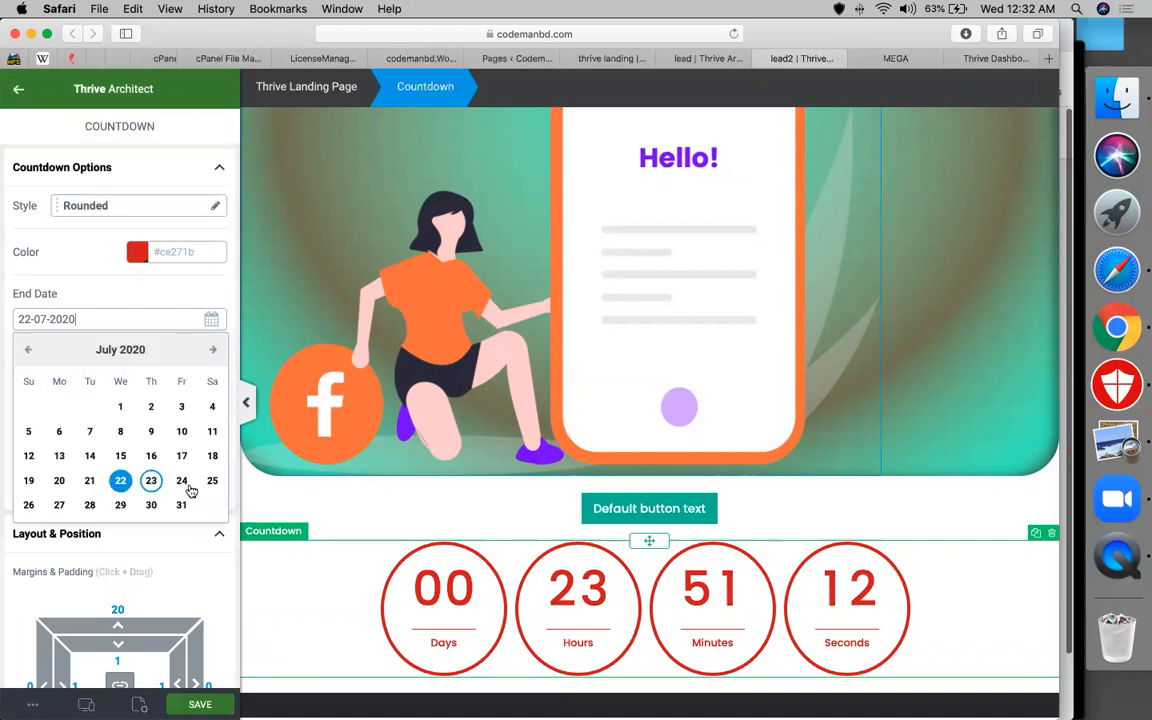
left_click(182, 503)
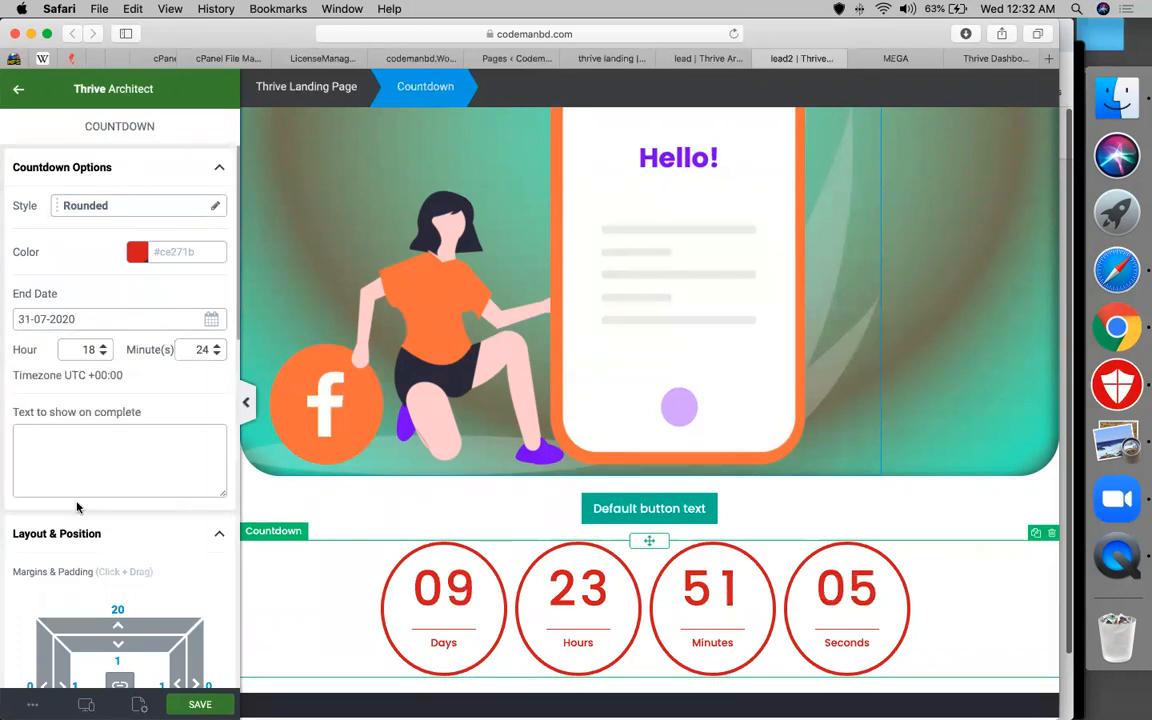
Colour the countdown yellow-green #a2ce1b
left_click(145, 251)
left_click_drag(26, 288, 67, 318)
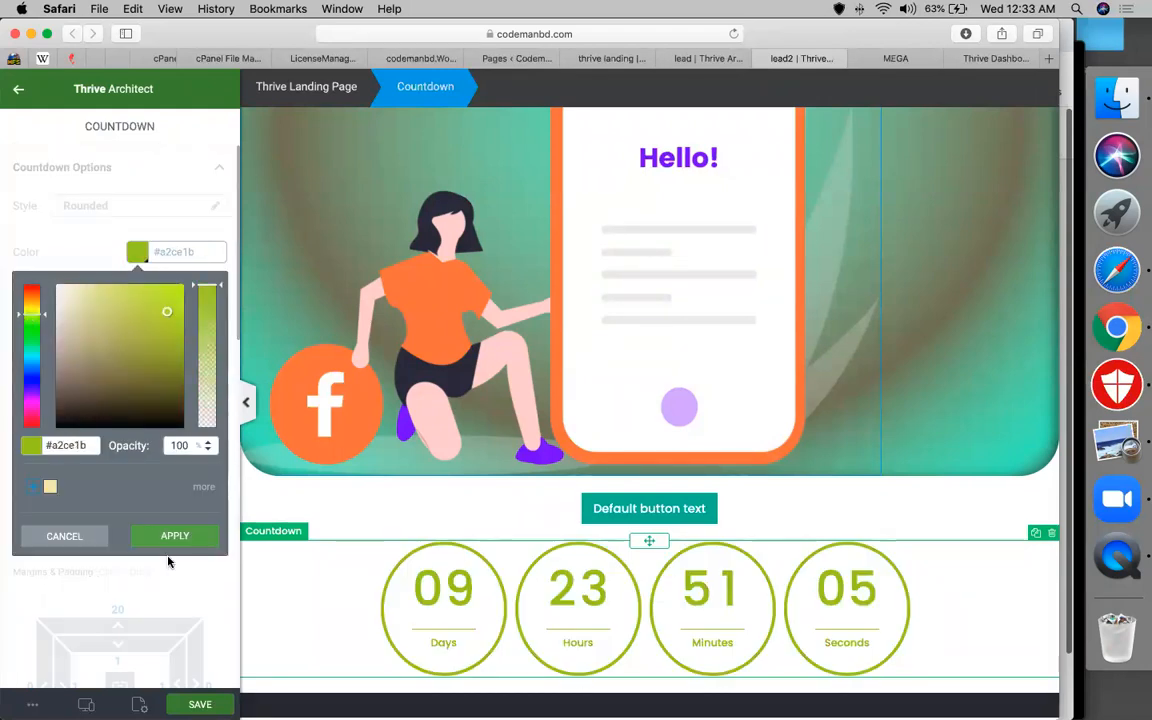
left_click(595, 553)
scroll(230, 403, "down", 3)
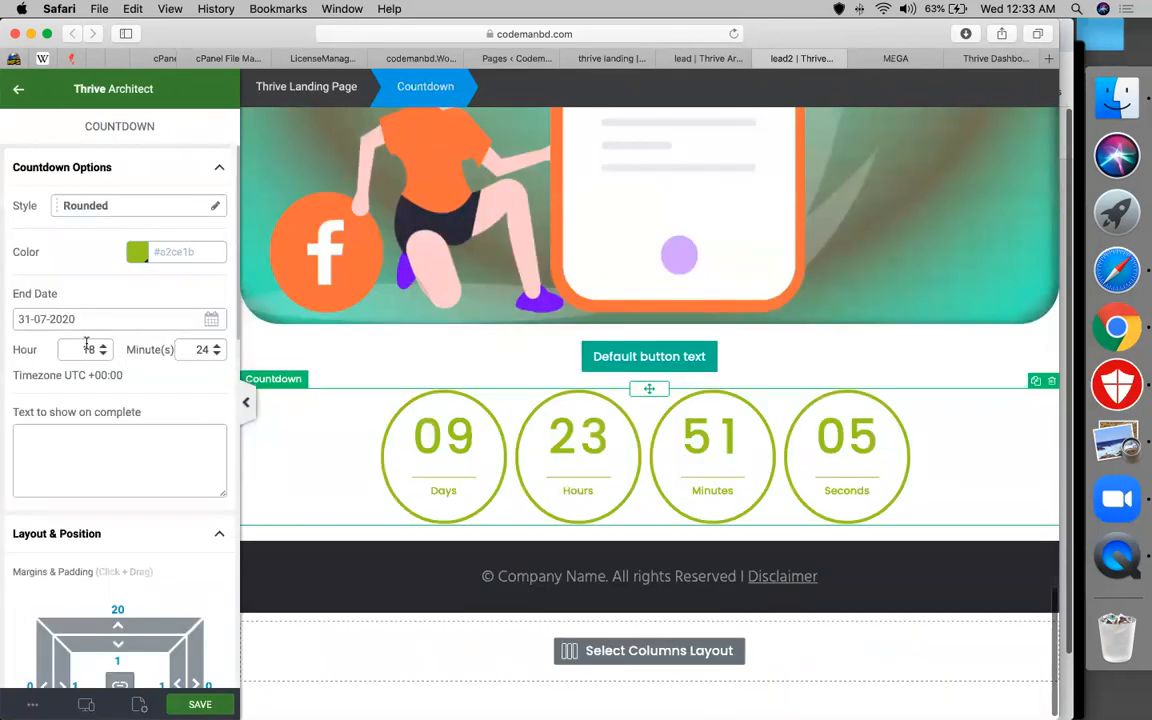
scroll(143, 541, "down", 5)
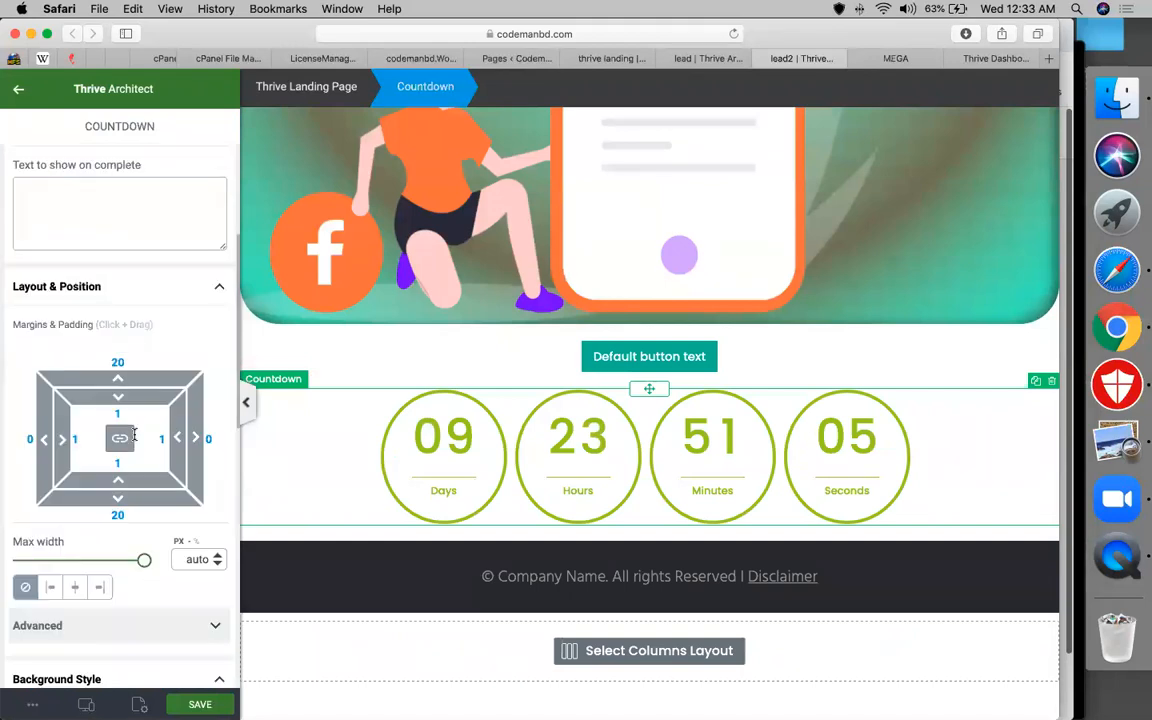
scroll(72, 420, "down", 5)
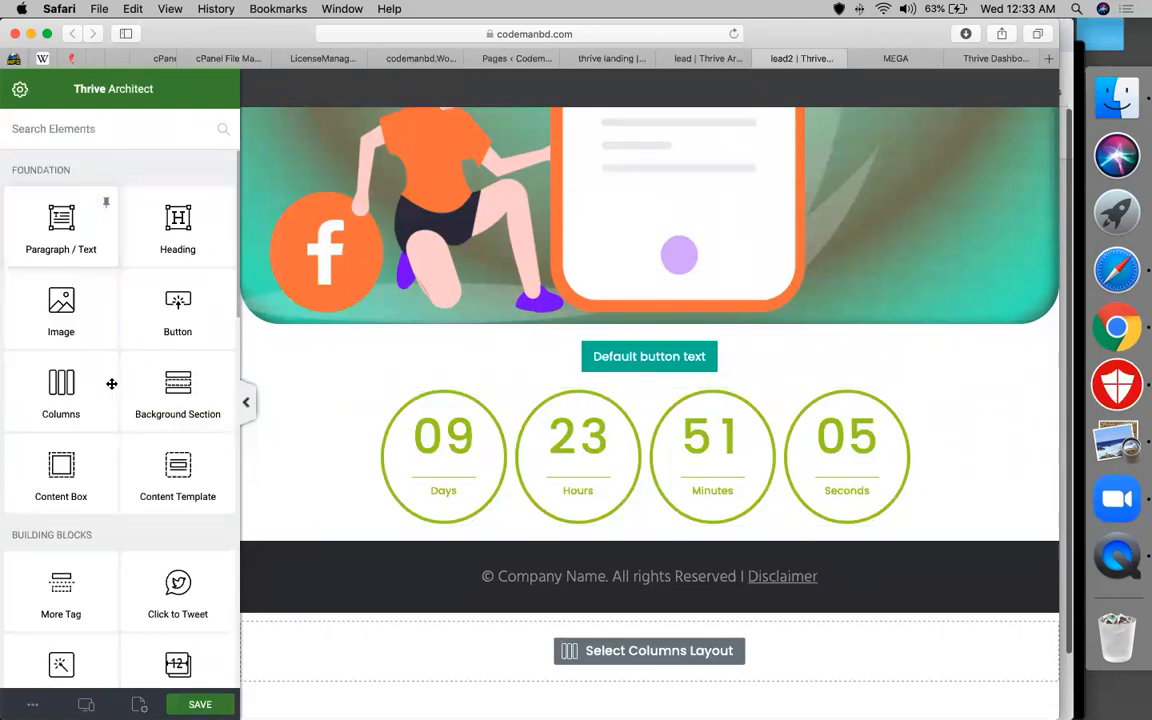
Scroll down to the countdown, select it, then clear the selection
scroll(111, 384, "down", 5)
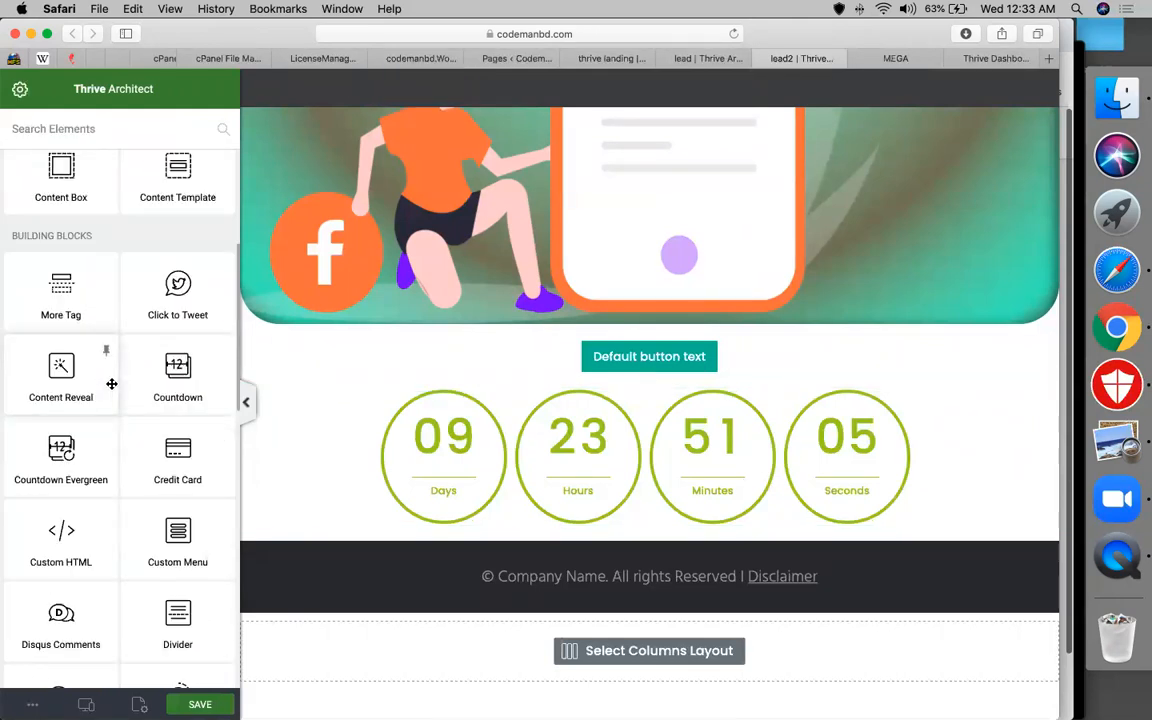
scroll(116, 470, "down", 1)
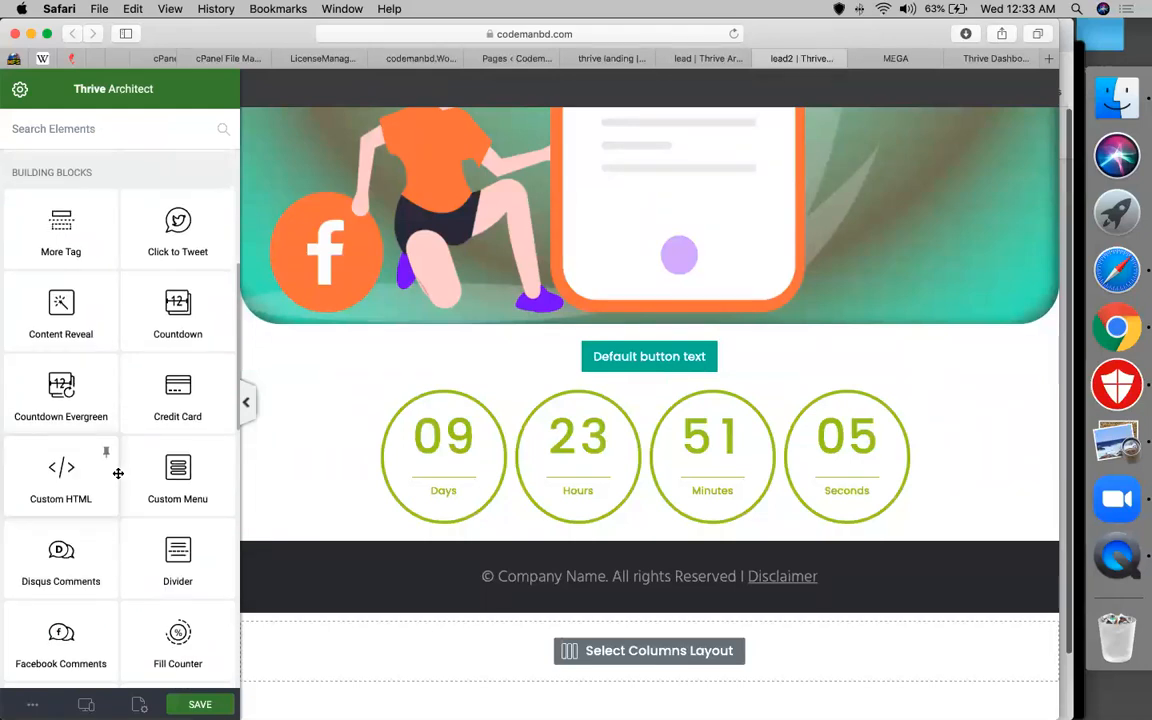
scroll(139, 459, "down", 1)
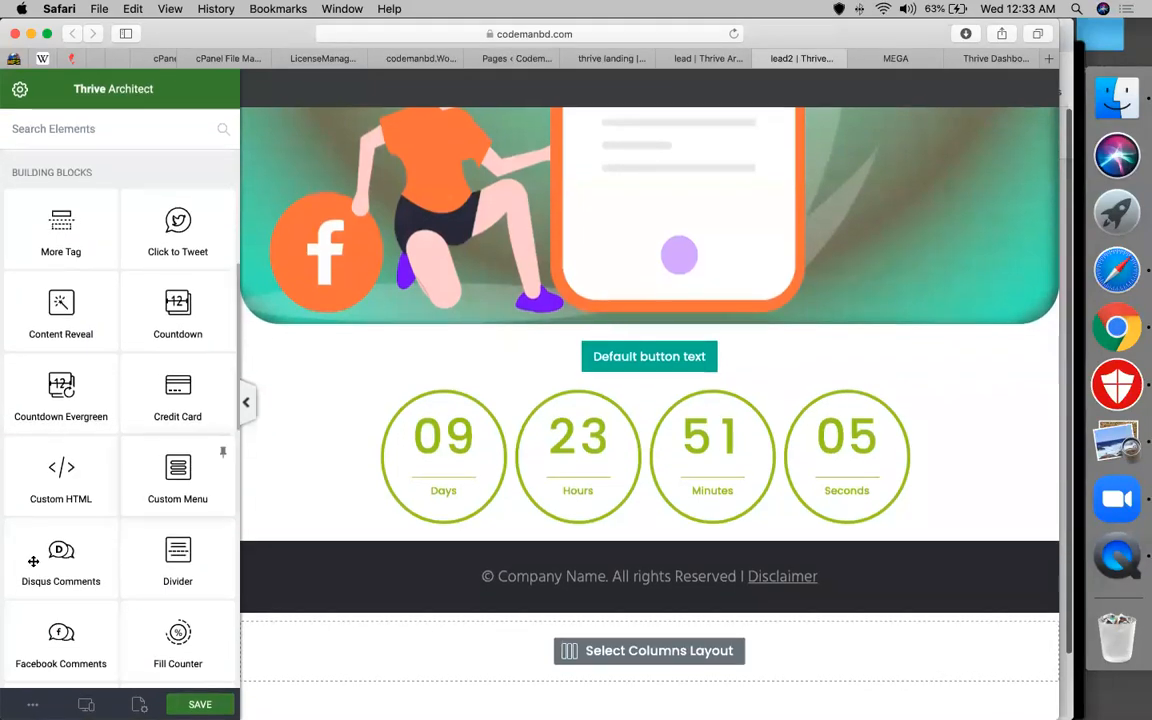
scroll(142, 531, "down", 2)
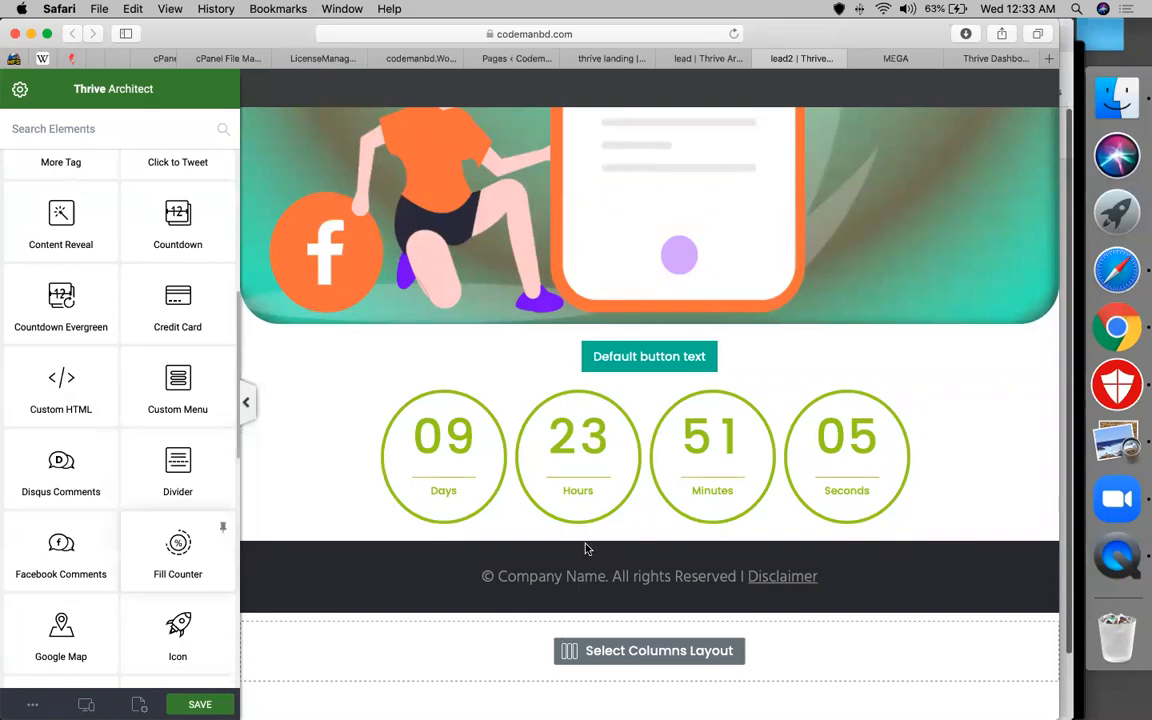
left_click(585, 576)
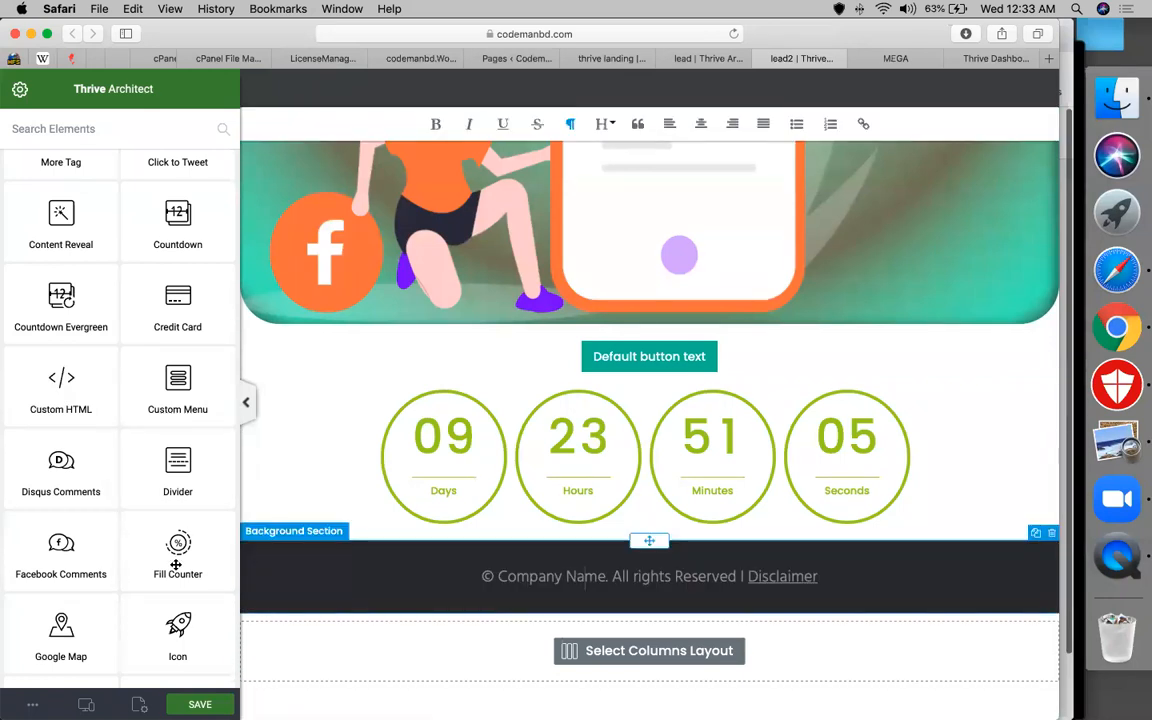
left_click(481, 510)
left_click(496, 509)
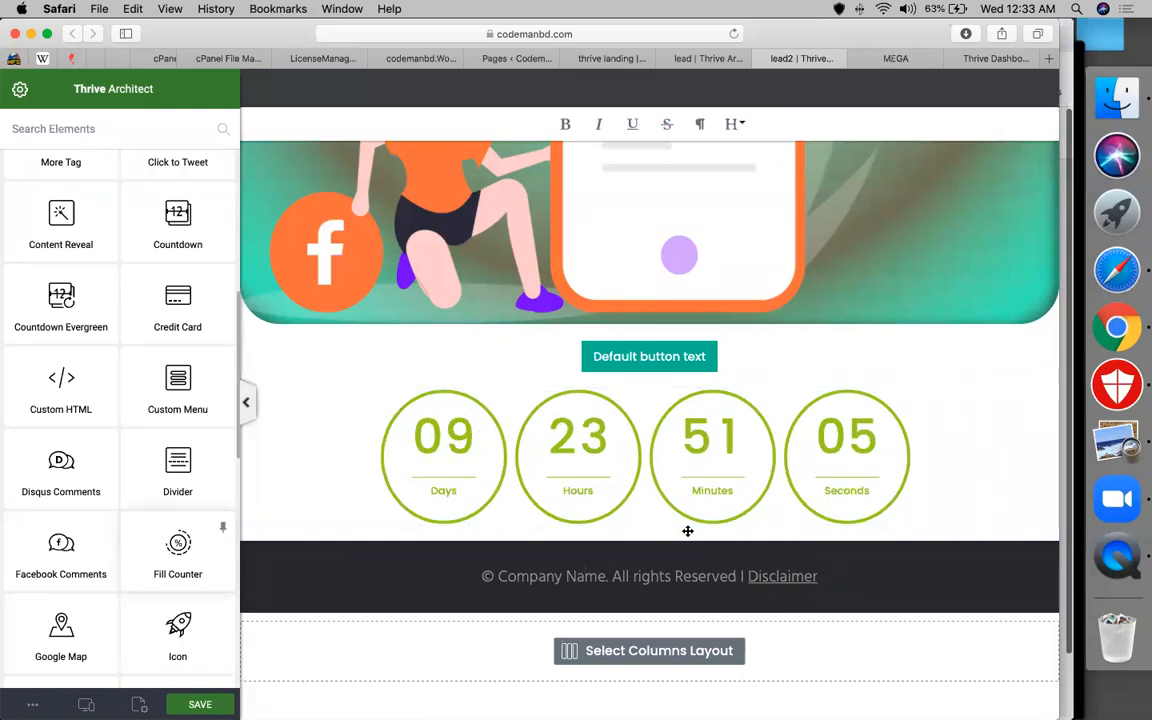
left_click(187, 550)
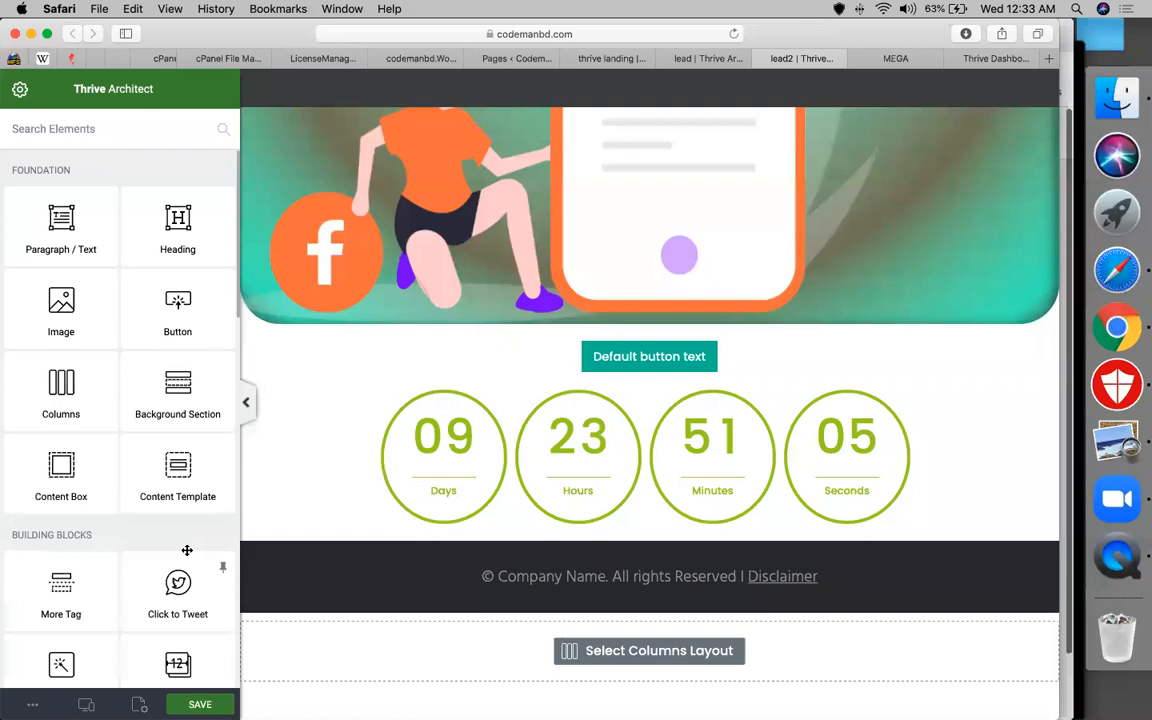
Drop a Fill Counter below the countdown and select its 75% value for editing
scroll(153, 597, "down", 5)
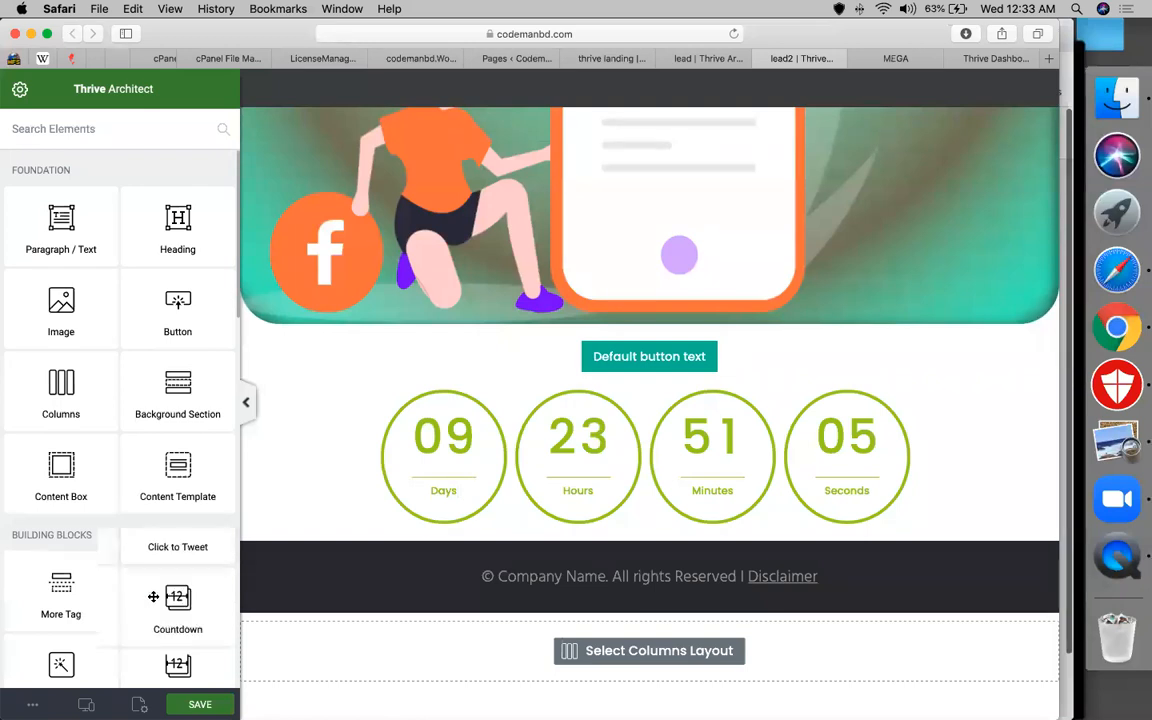
scroll(153, 597, "down", 1)
scroll(172, 426, "down", 2)
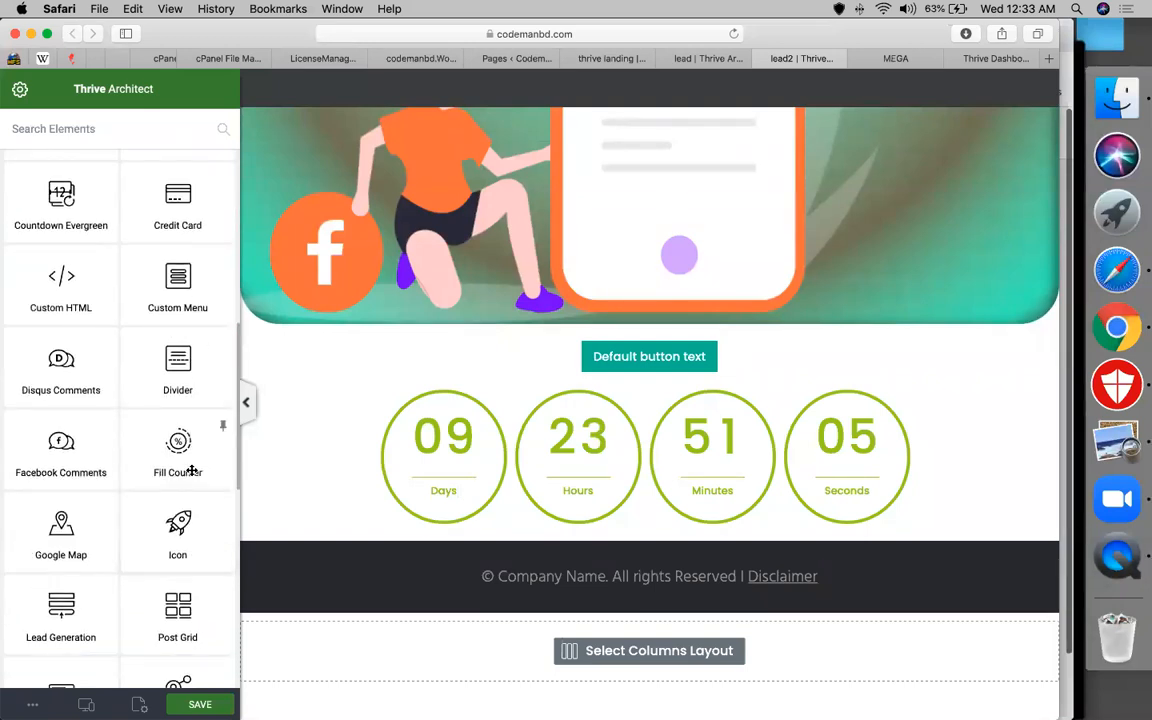
left_click_drag(181, 447, 558, 508)
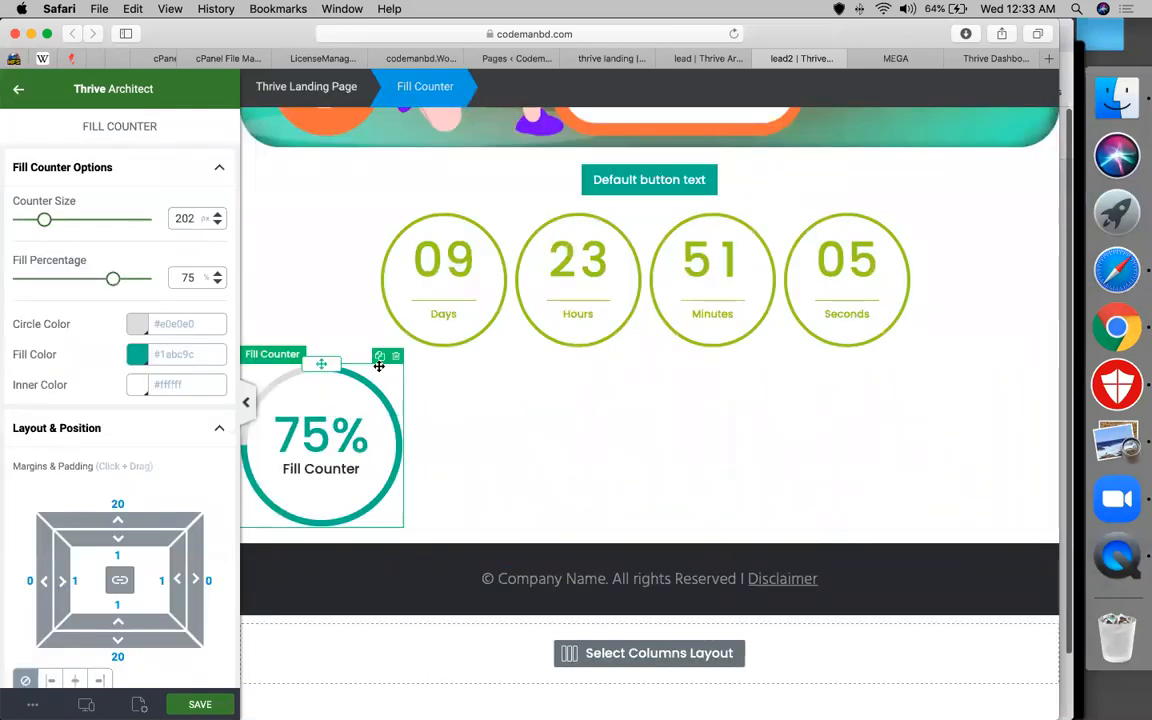
left_click(326, 419)
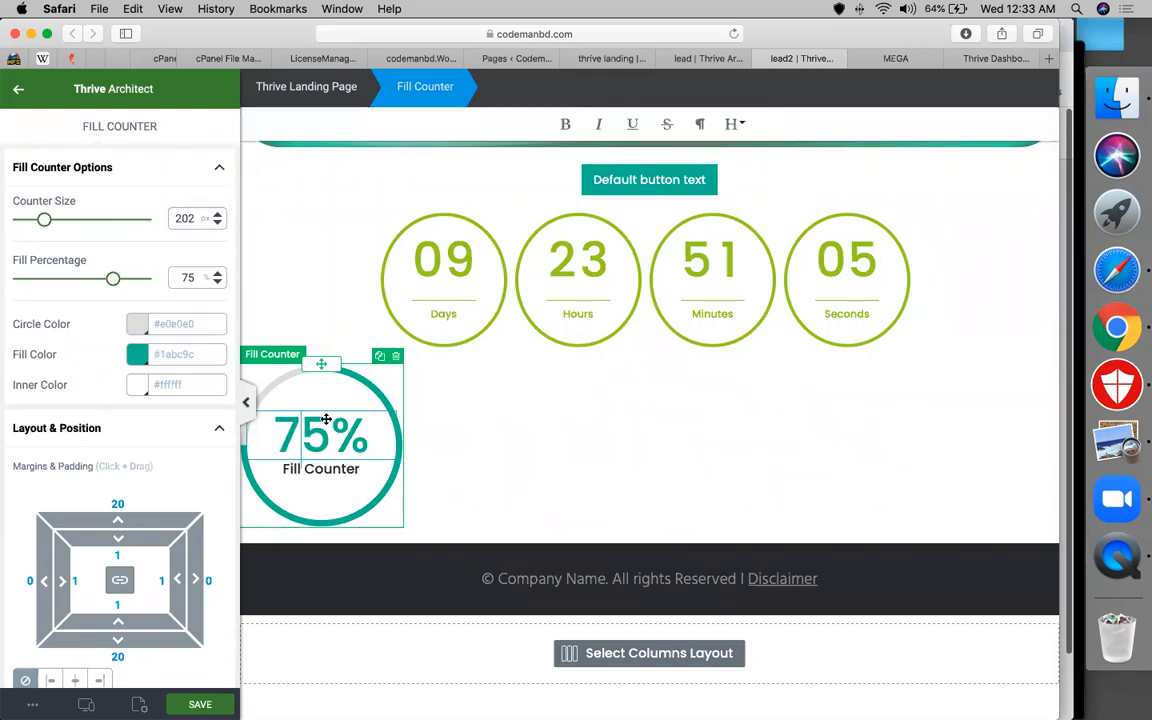
double_click(326, 419)
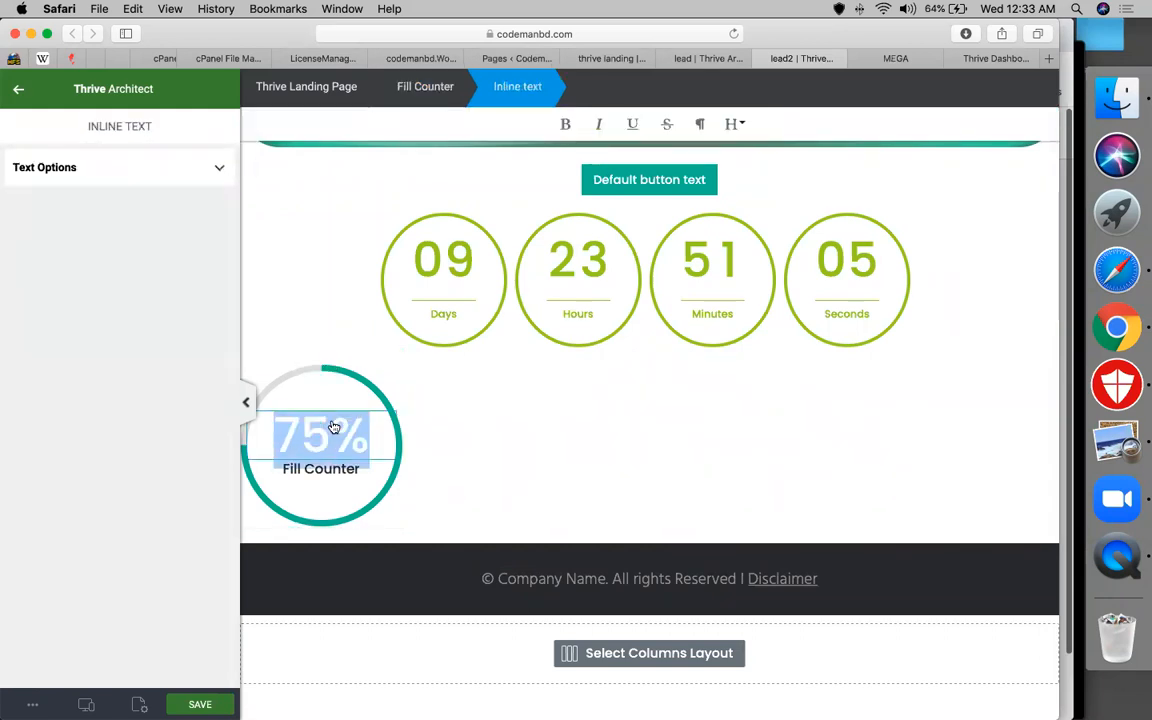
Change the fill counter's 75% to 5000 and its label to 'students'
type("5000")
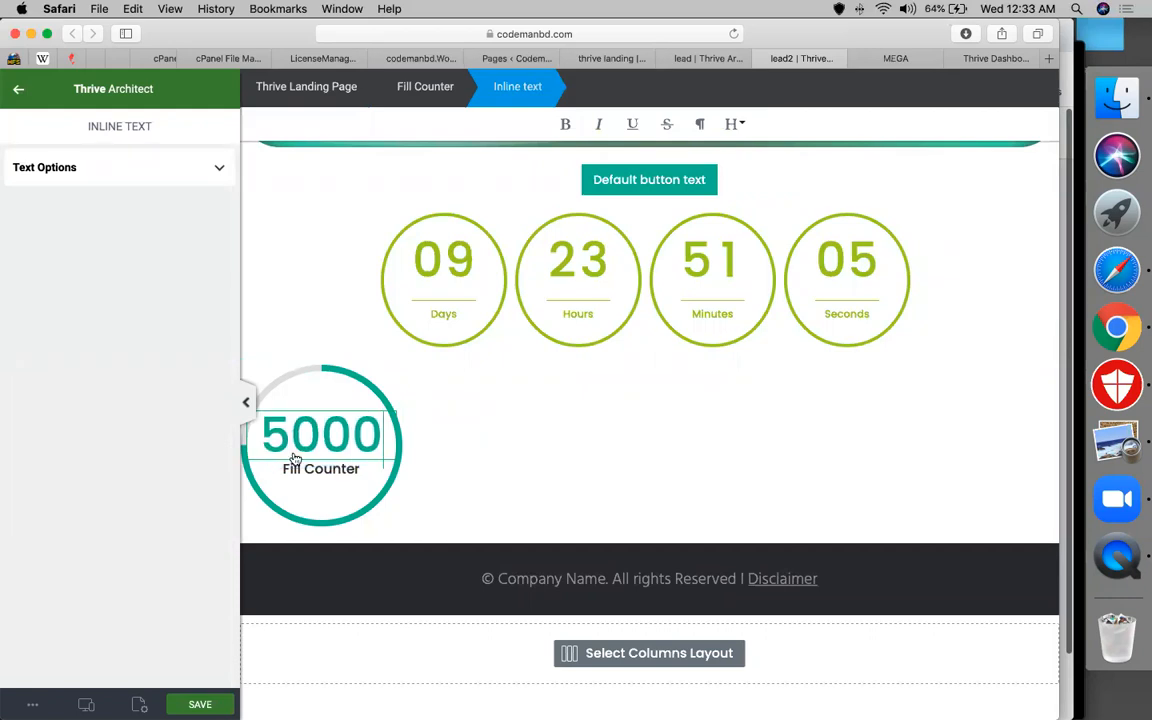
triple_click(297, 469)
type("students")
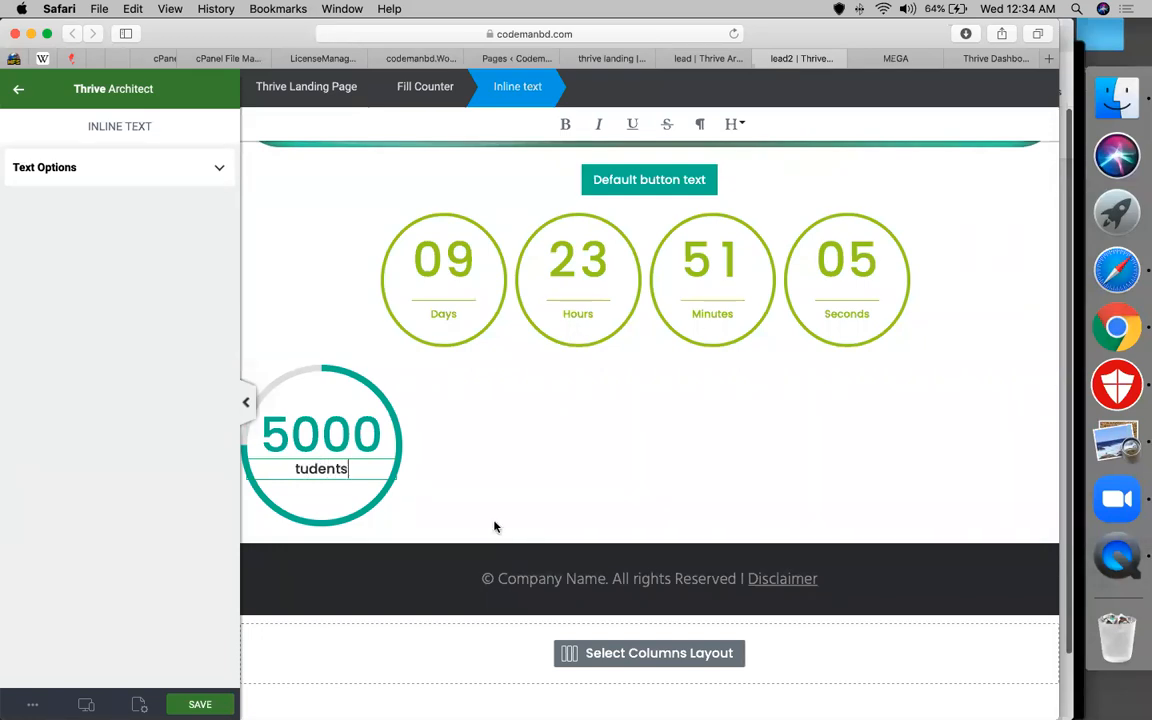
left_click(301, 490)
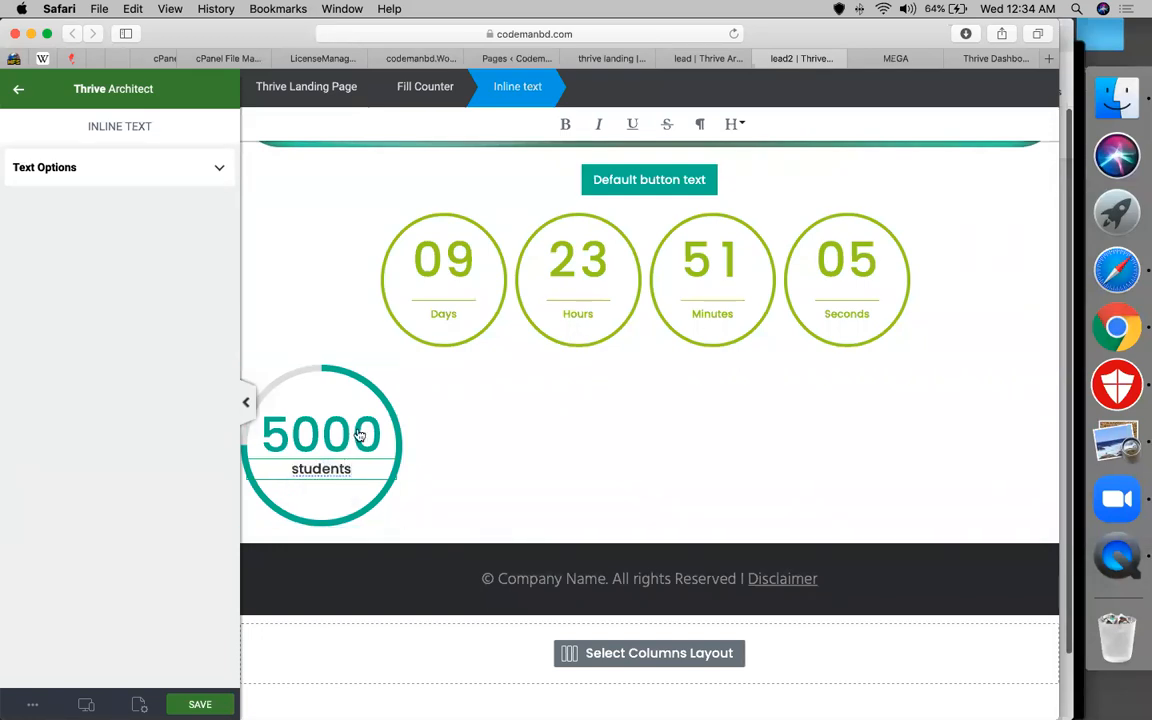
left_click(321, 469)
left_click(313, 411)
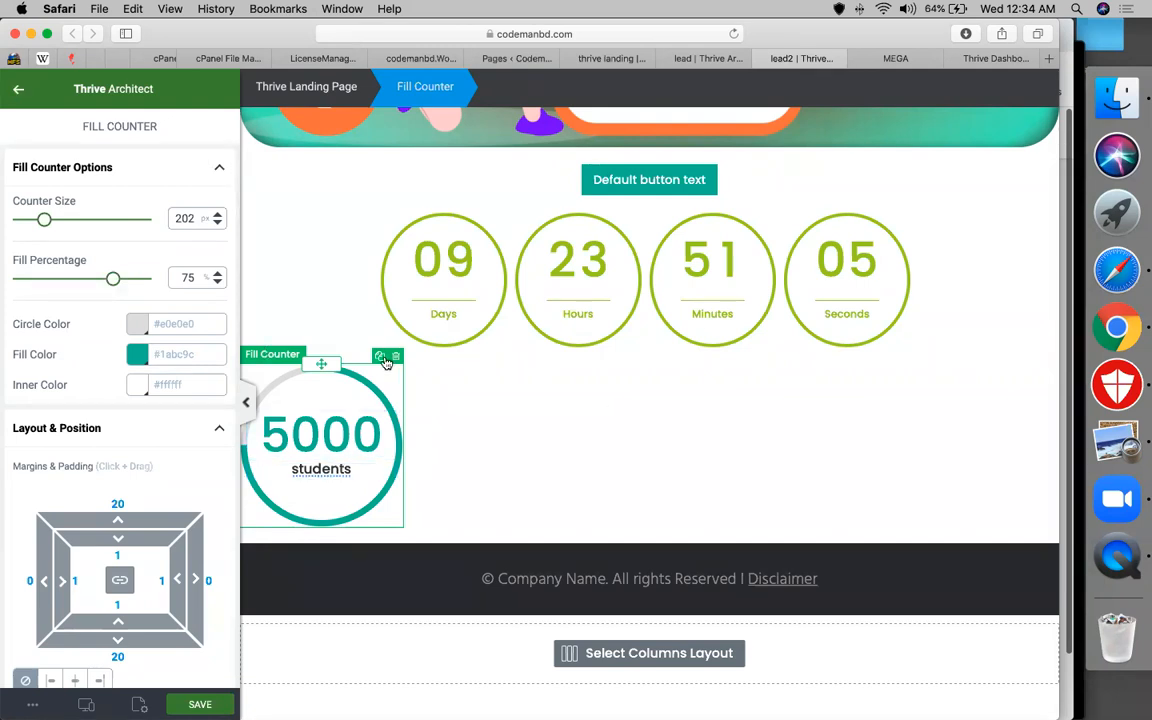
Insert a 1/2 | 1/2 columns row below the countdown and move the 5000 counter into the left column
left_click(19, 92)
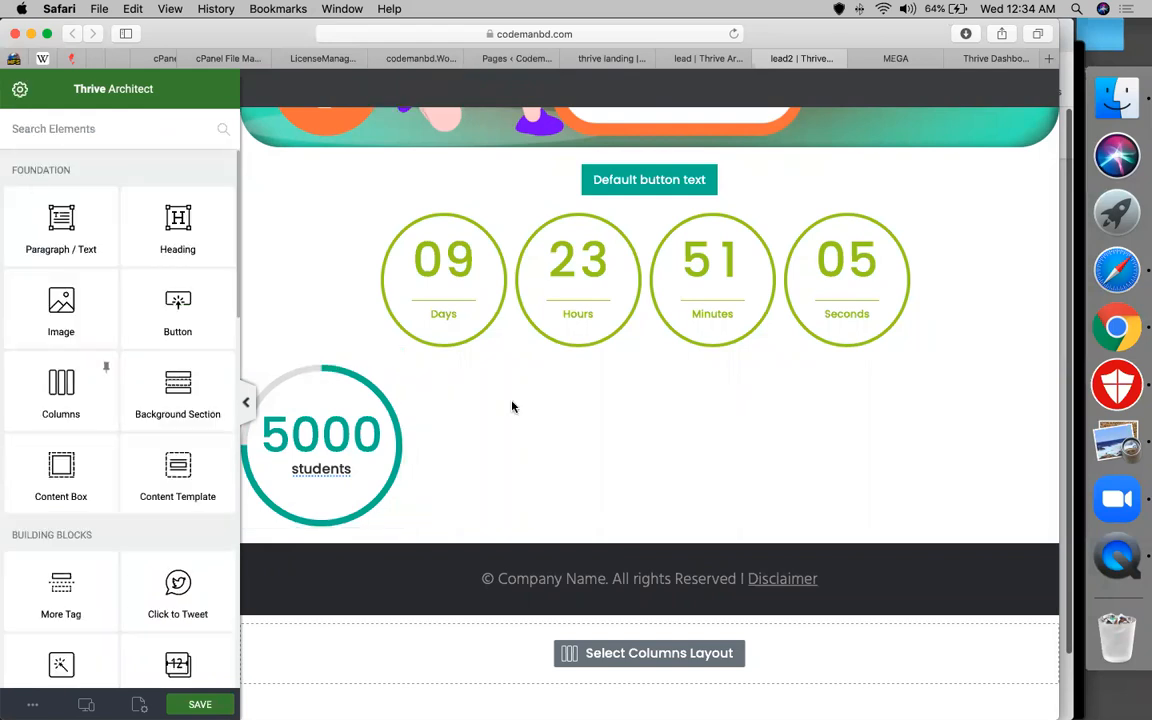
left_click_drag(531, 361, 440, 312)
left_click_drag(77, 397, 462, 327)
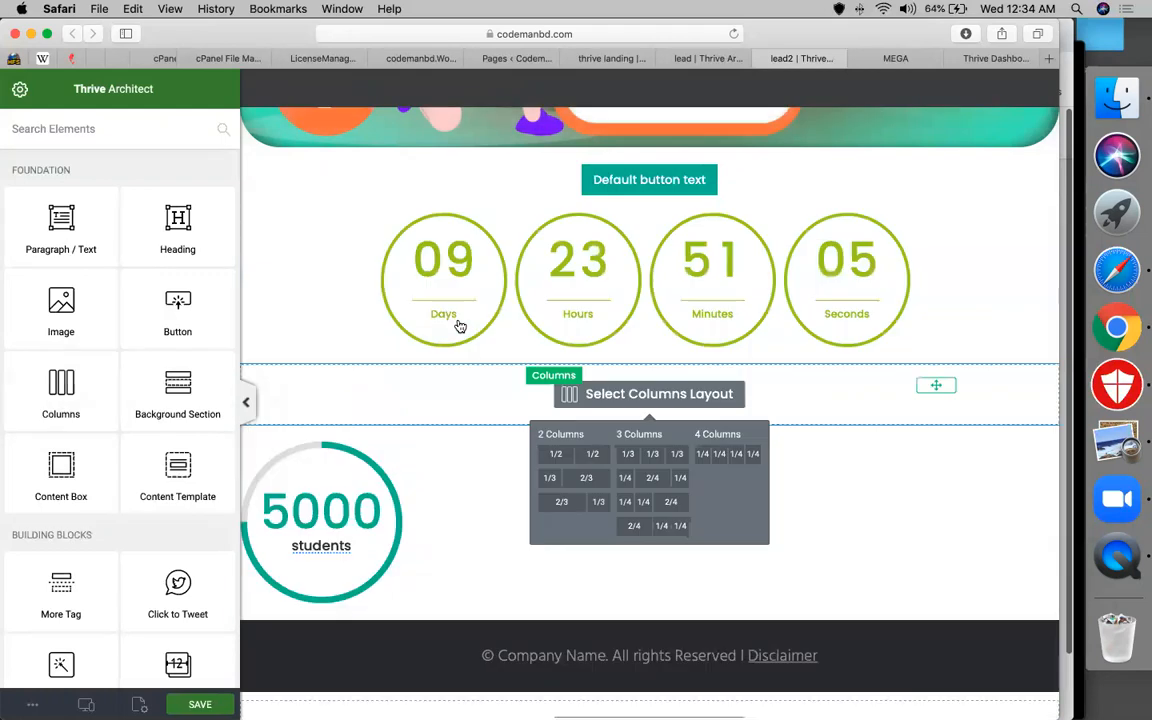
left_click(587, 455)
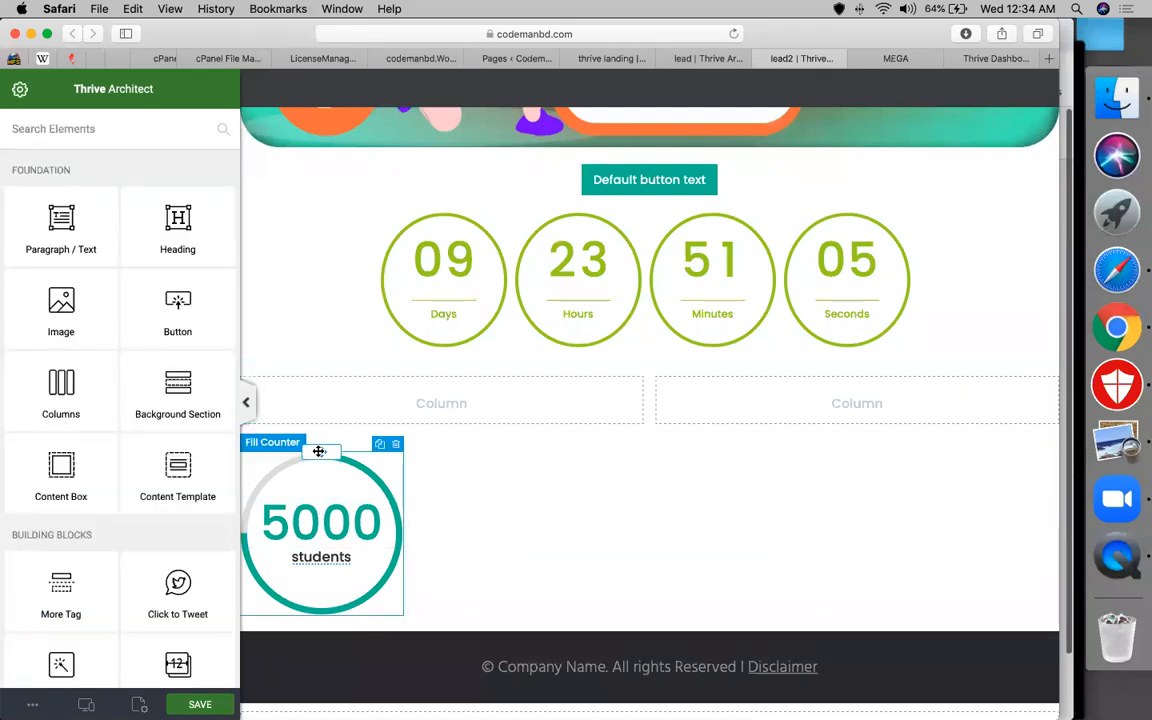
left_click_drag(362, 427, 369, 415)
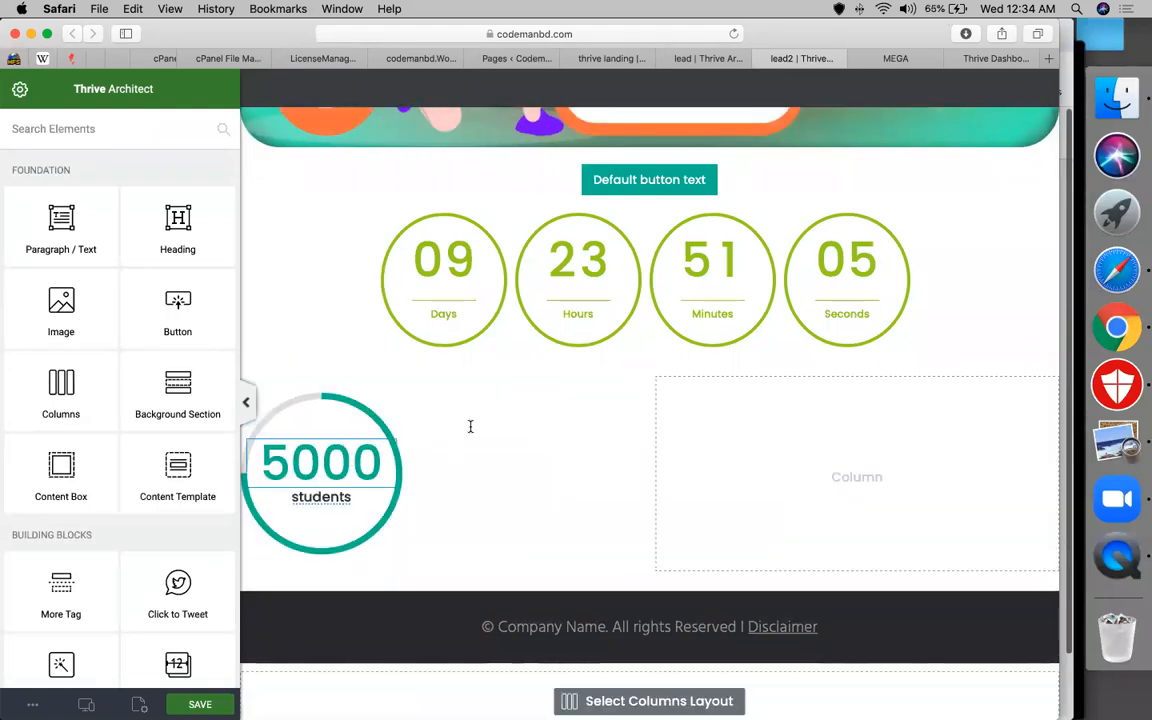
left_click(350, 396)
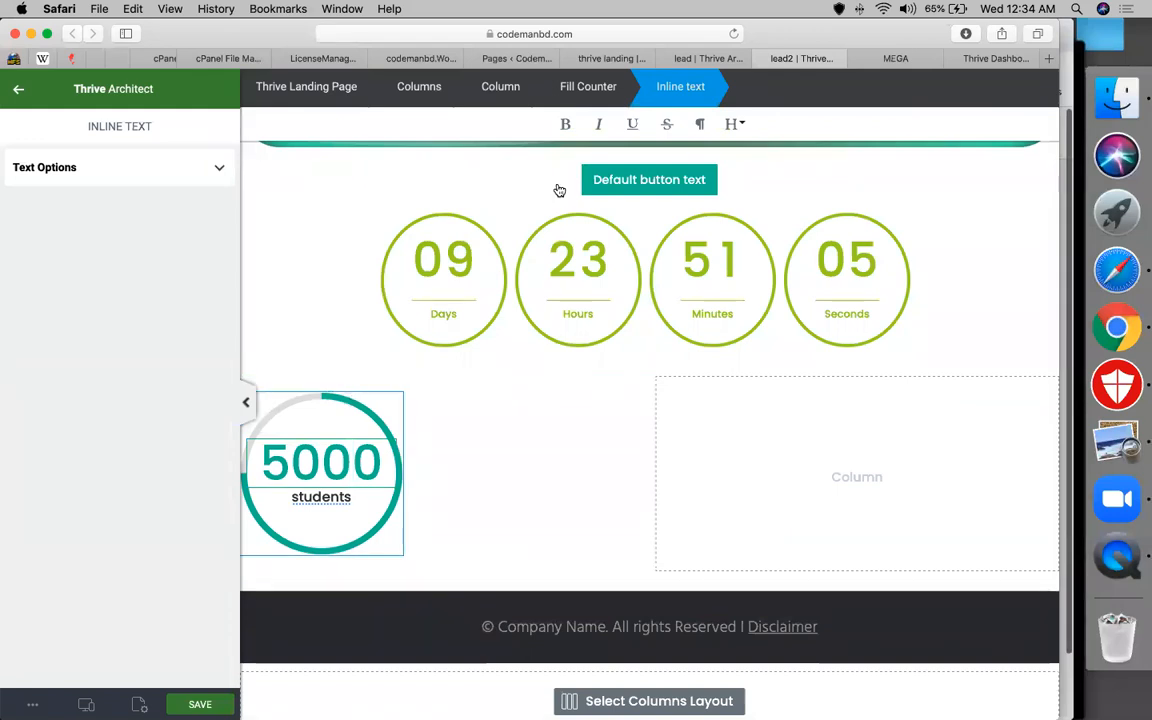
Centre the whole 5000 students Fill Counter within its column
left_click(588, 92)
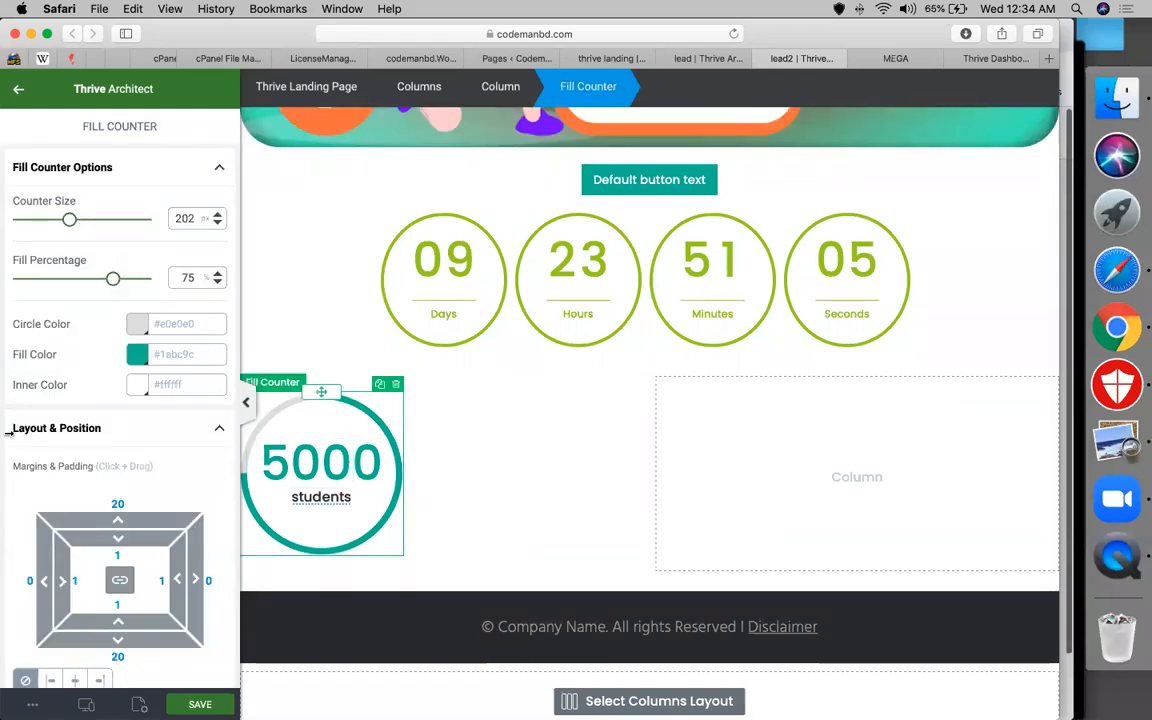
scroll(98, 635, "down", 3)
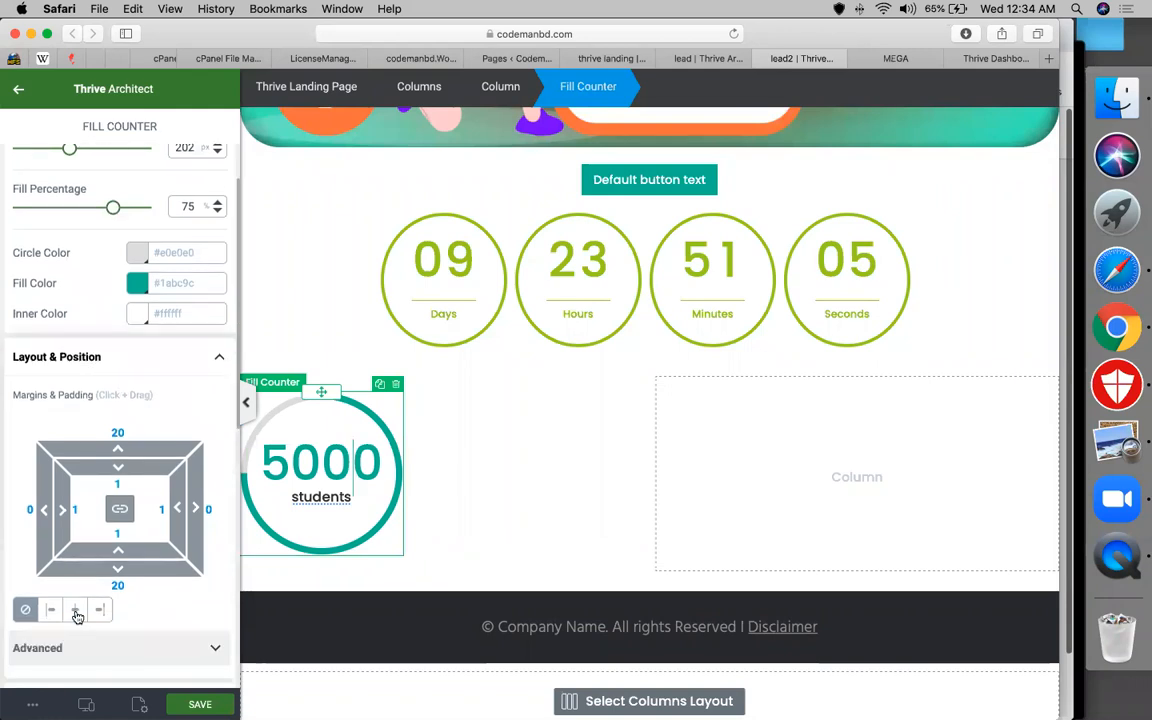
left_click(76, 610)
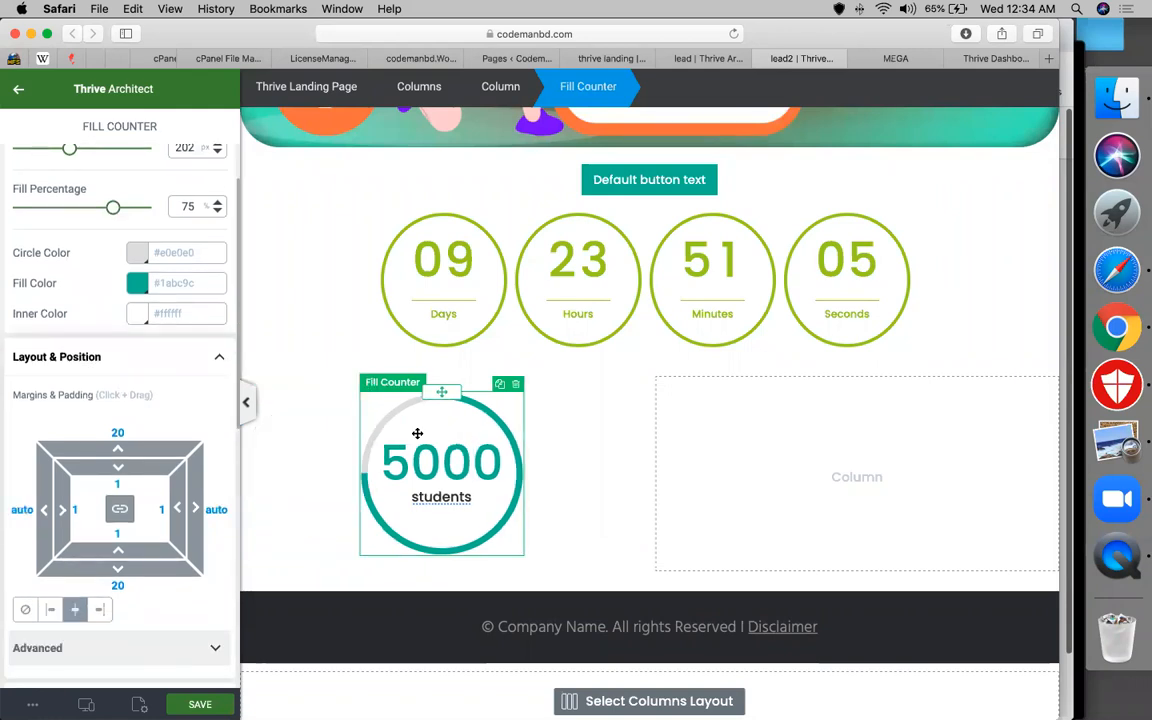
Duplicate the 5000 students counter and move the copy into the right column
left_click(501, 390)
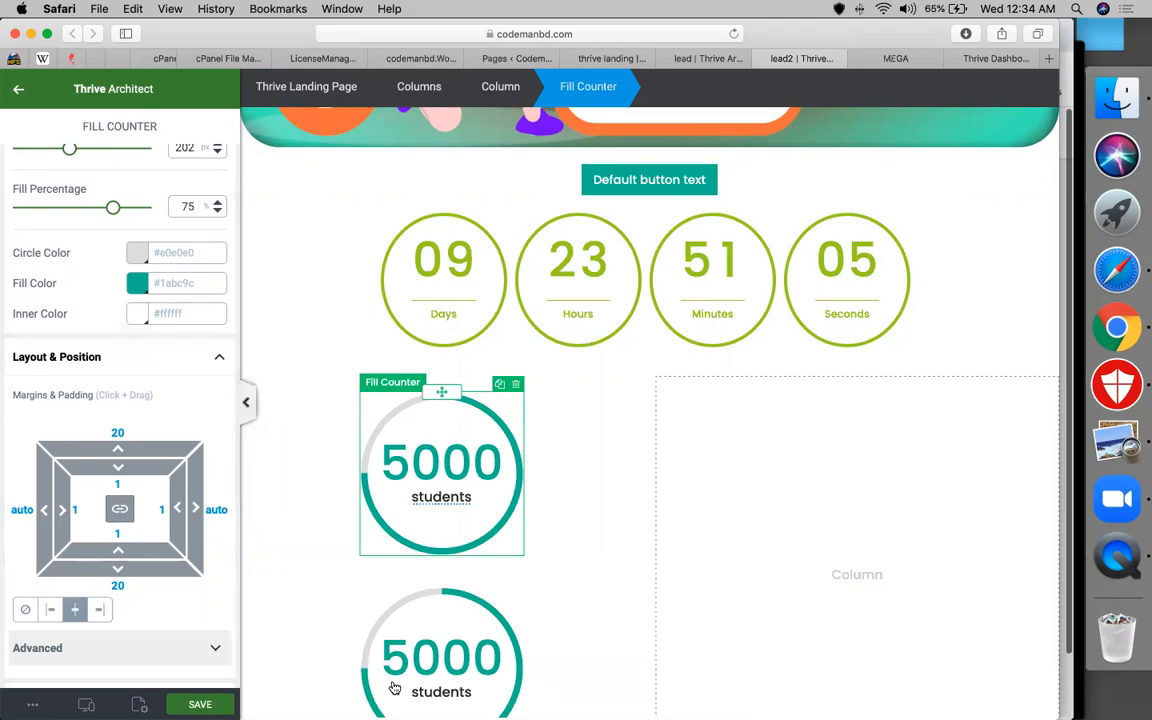
scroll(440, 540, "down", 2)
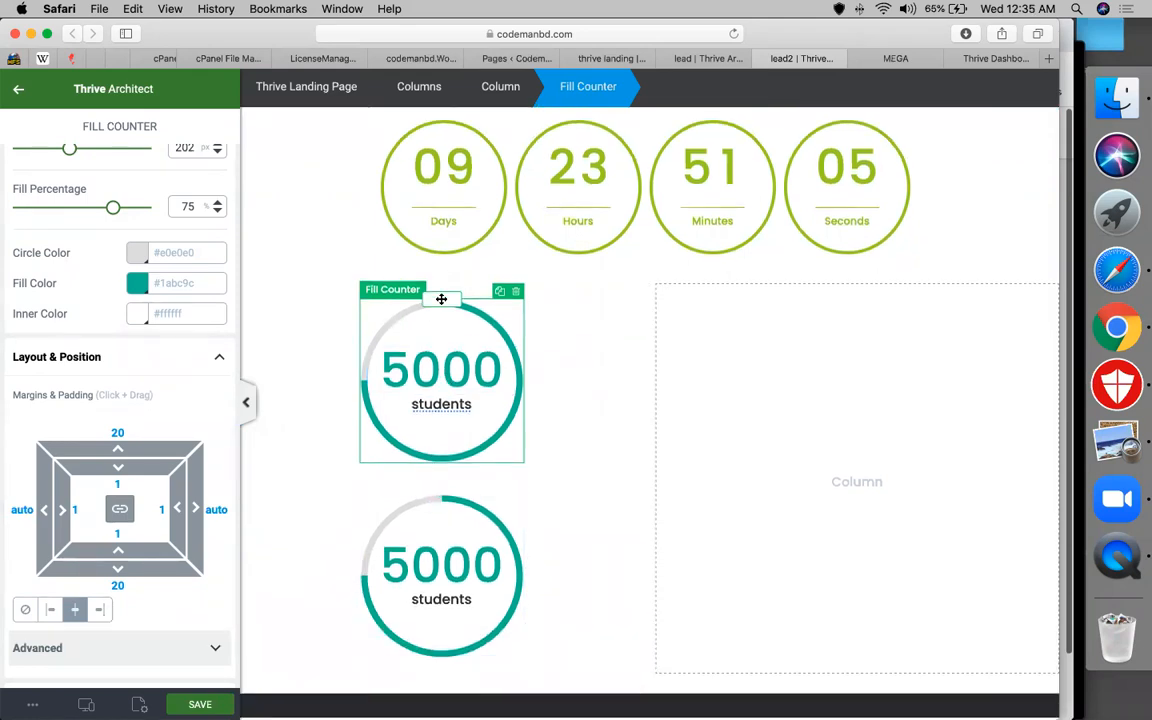
left_click_drag(1138, 470, 860, 391)
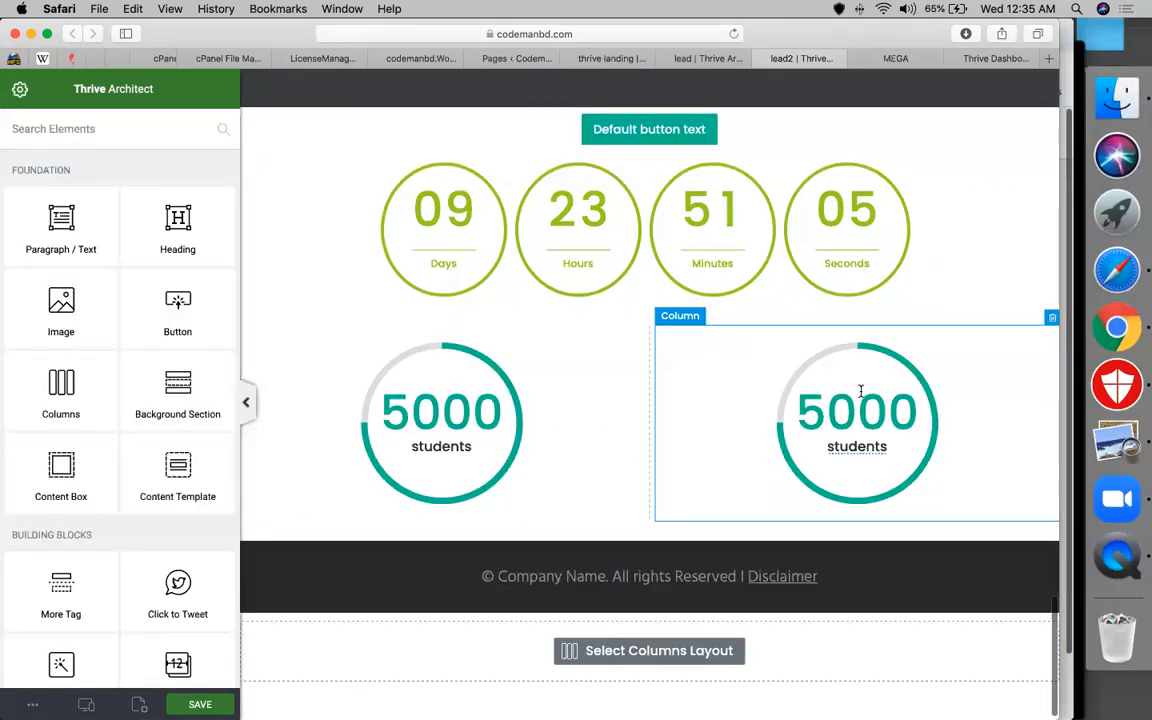
Change the copied counter's number to 70 and its label to 'batches', then select the 5000 students counter
double_click(851, 408)
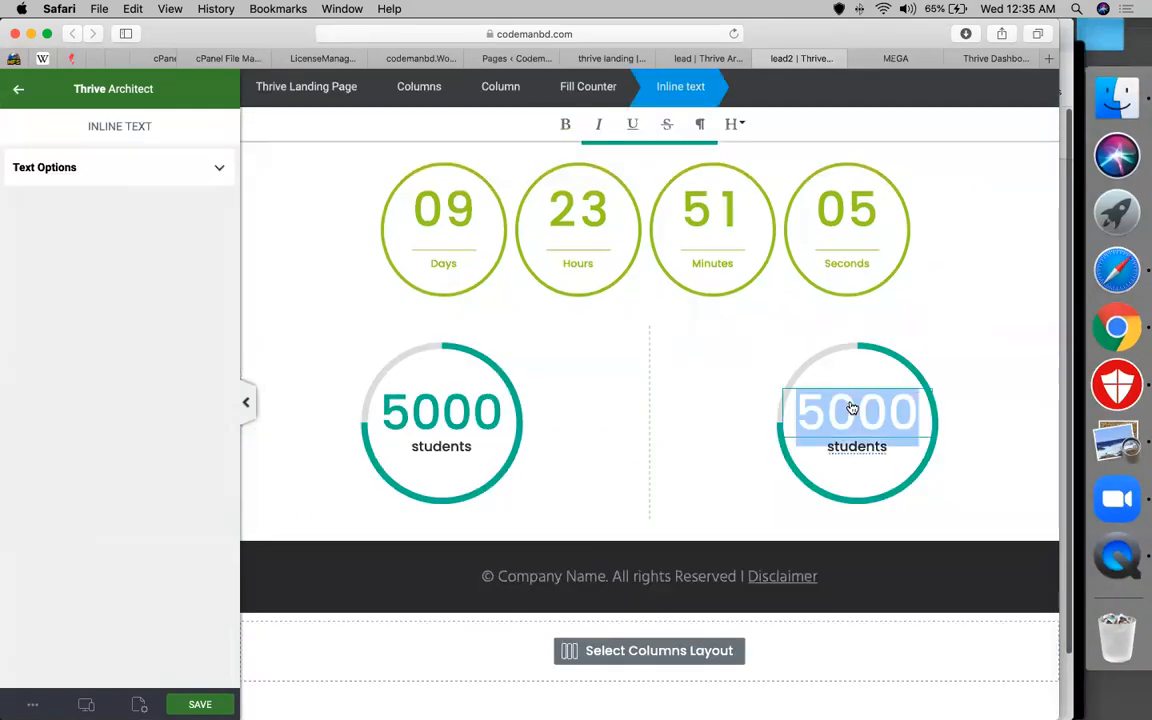
type("70_+")
key("BackSpace")
key("BackSpace")
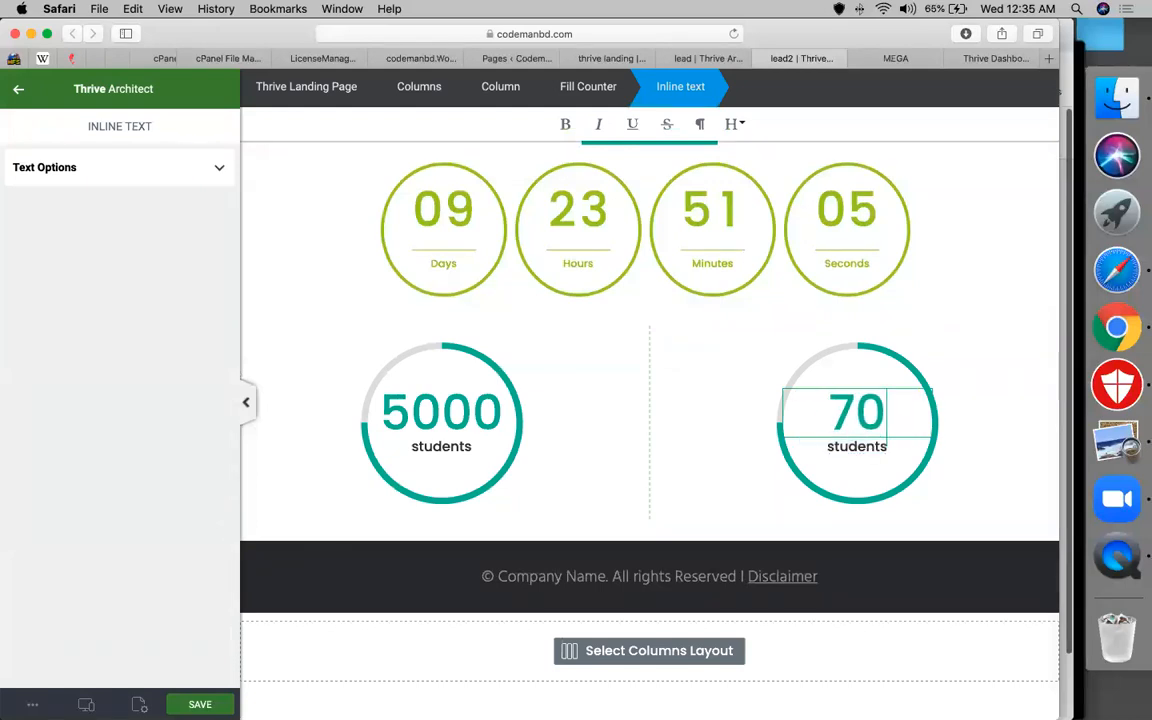
double_click(847, 445)
left_click(849, 445)
double_click(849, 445)
type("batches")
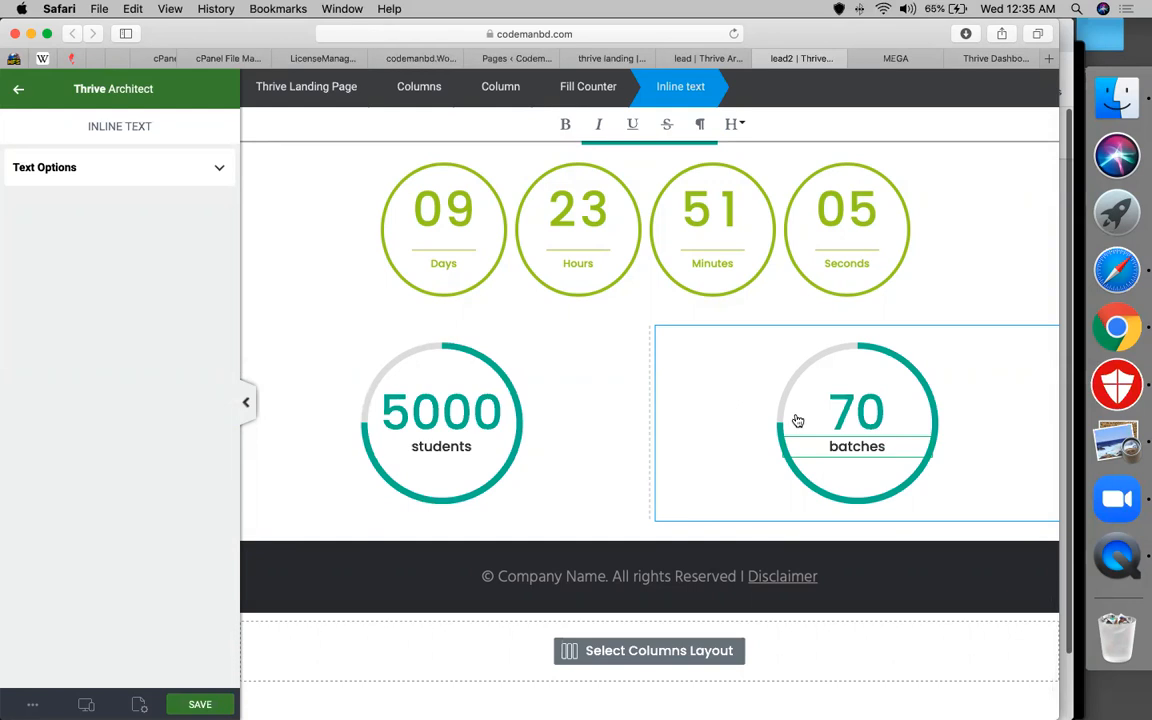
left_click(726, 373)
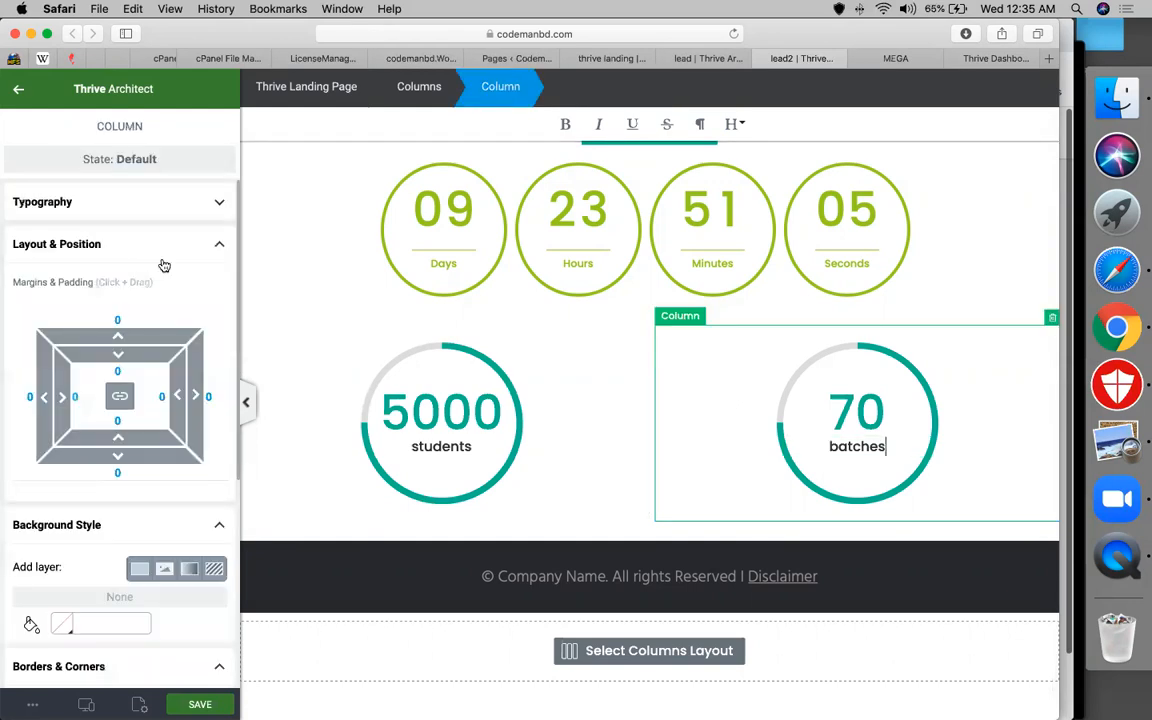
left_click(468, 385)
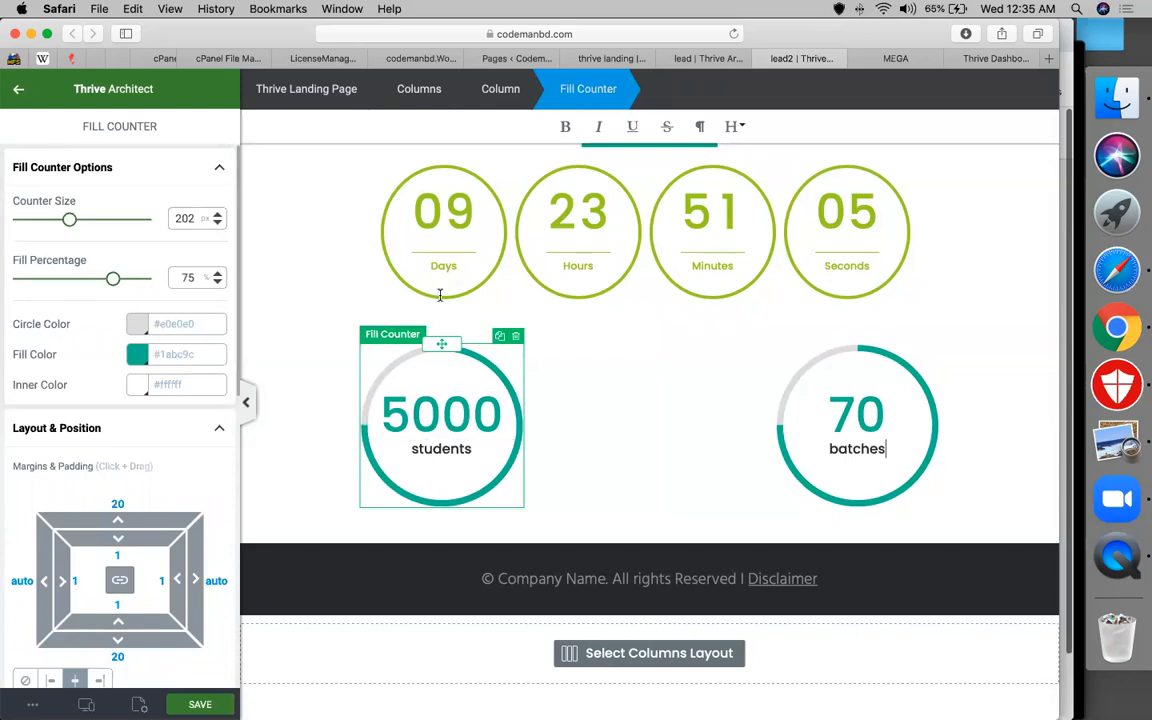
Change the 5000 students counter's Fill Percentage from 75 to 50
key("Delete")
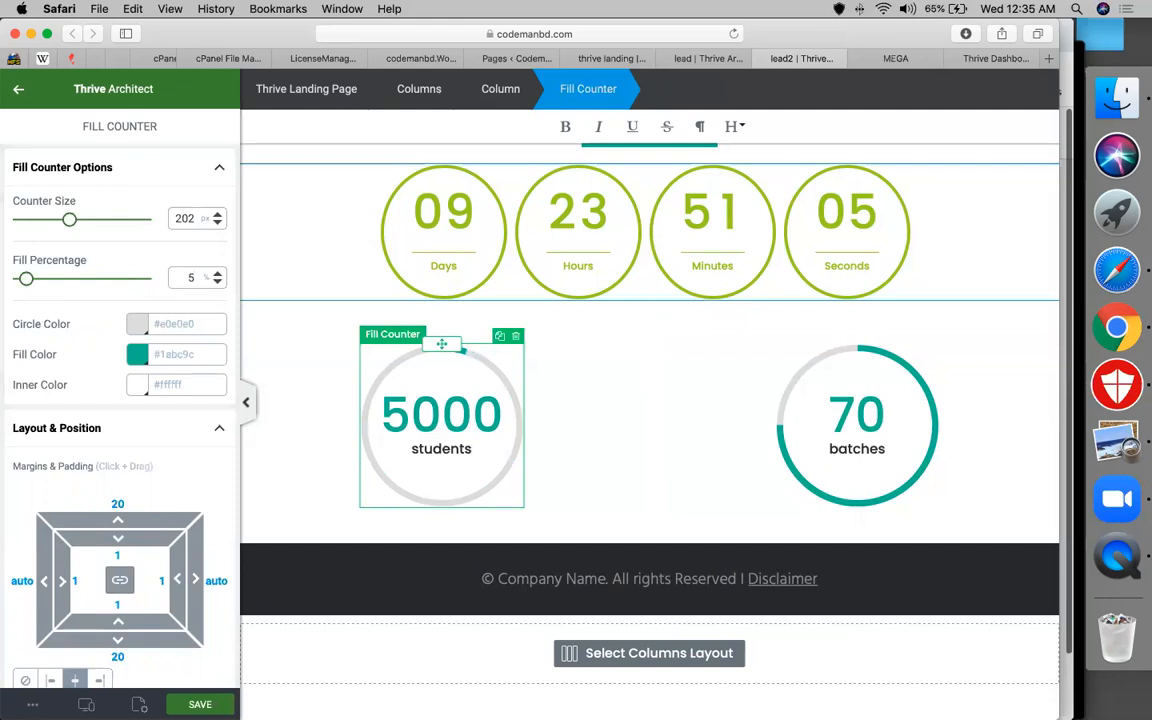
type("0")
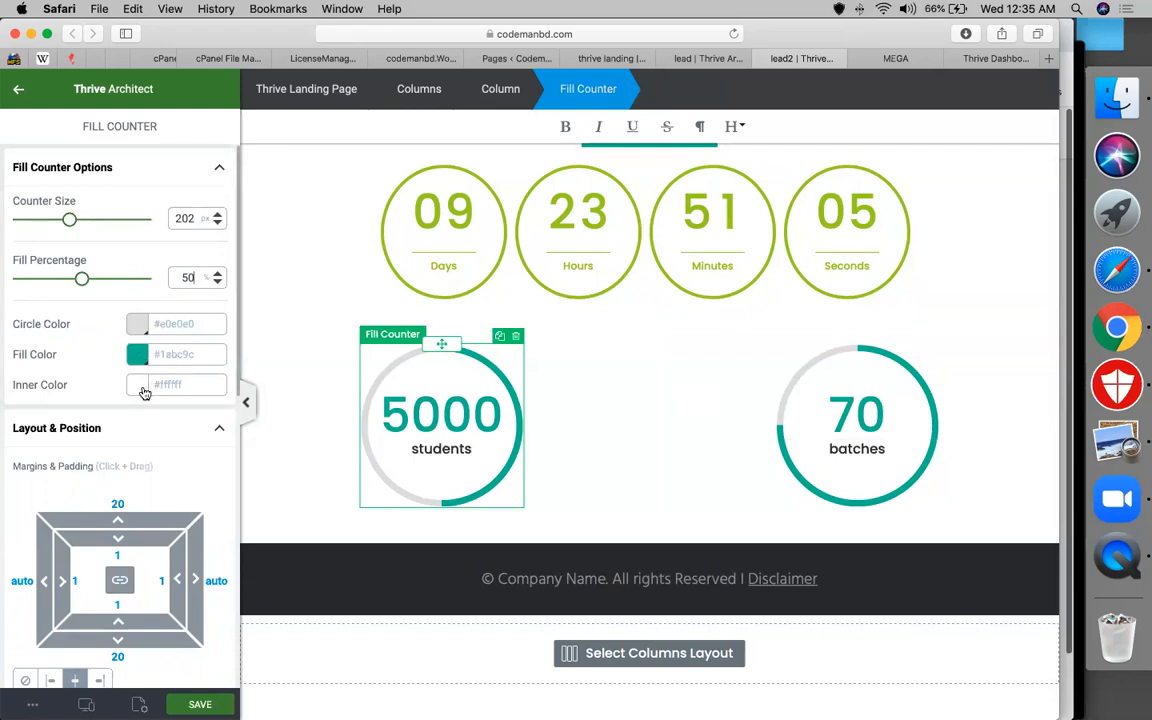
scroll(143, 392, "down", 3)
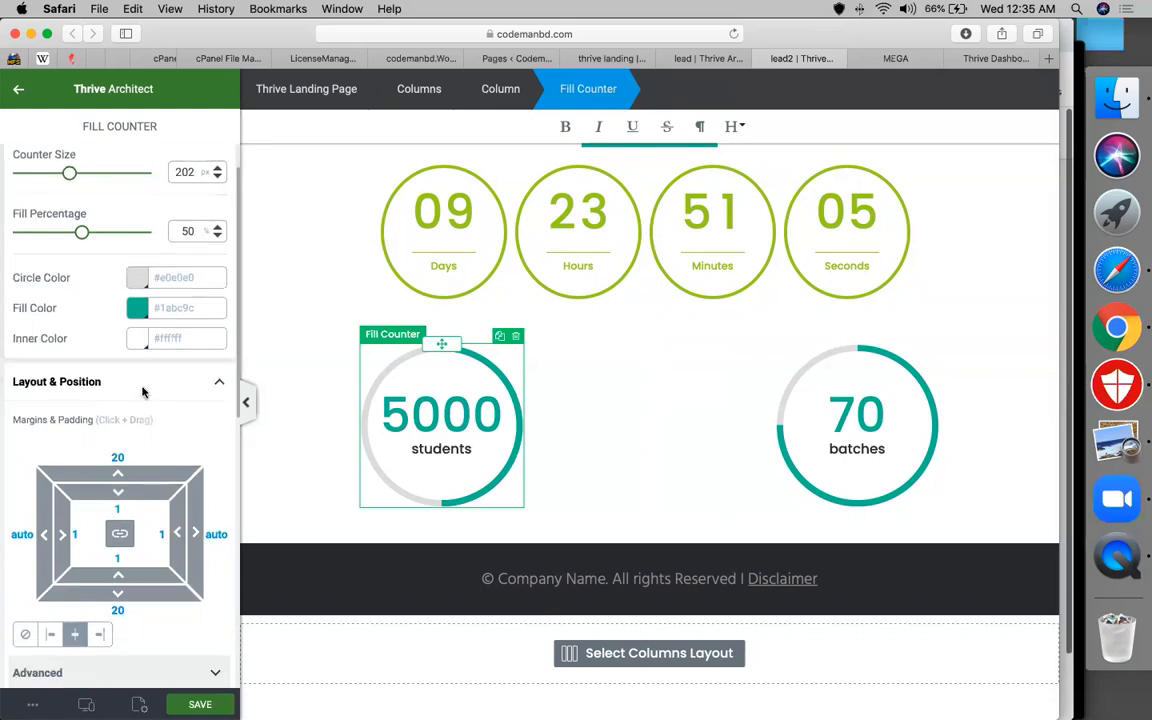
scroll(143, 392, "down", 5)
scroll(143, 392, "up", 8)
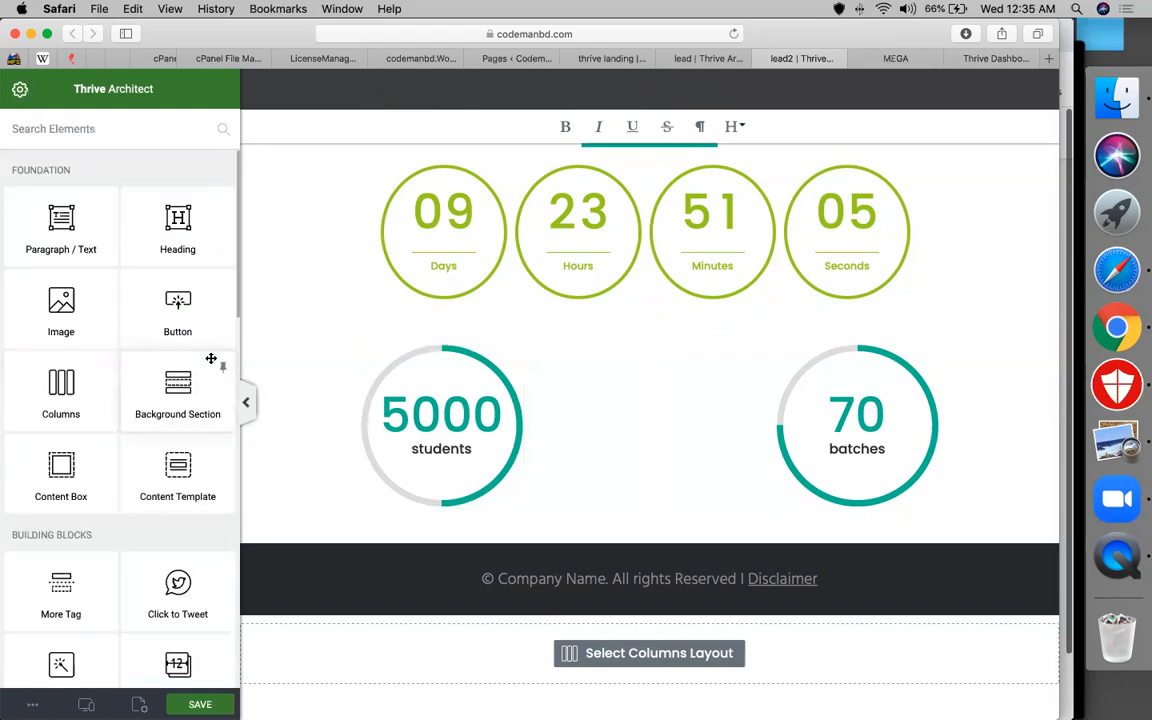
Place a Progress Bar under the 5000 counter and label it 'wordpress'
scroll(145, 450, "down", 5)
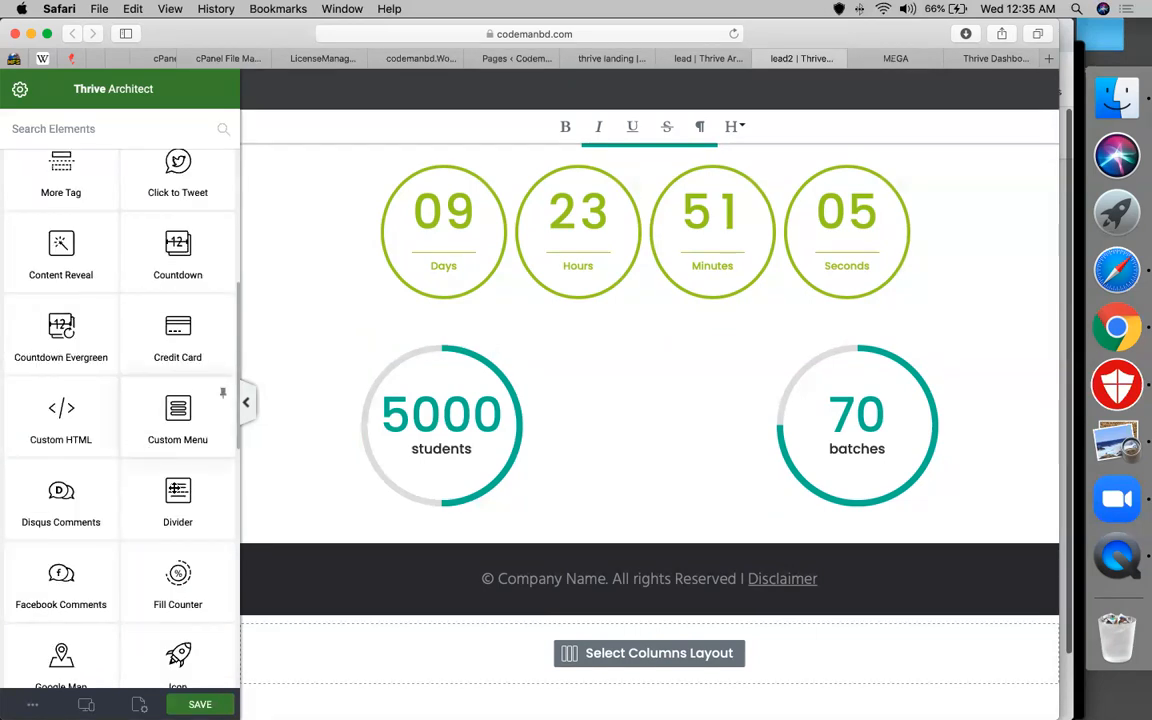
scroll(175, 513, "down", 4)
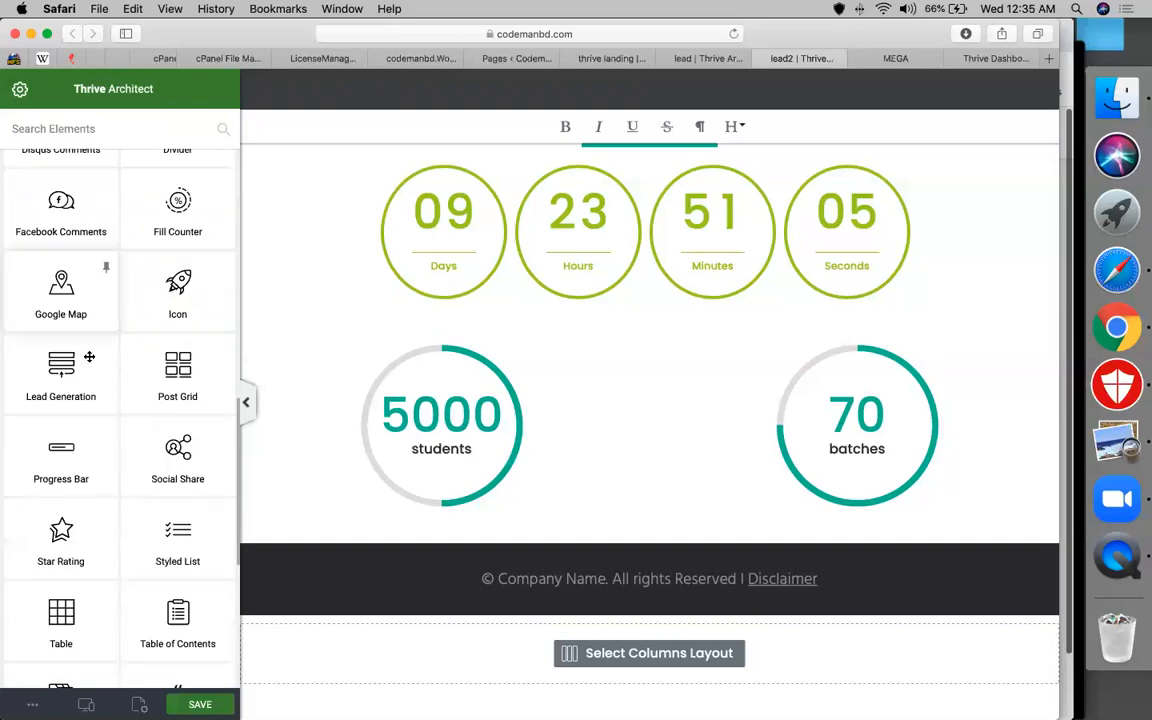
left_click_drag(60, 423, 481, 488)
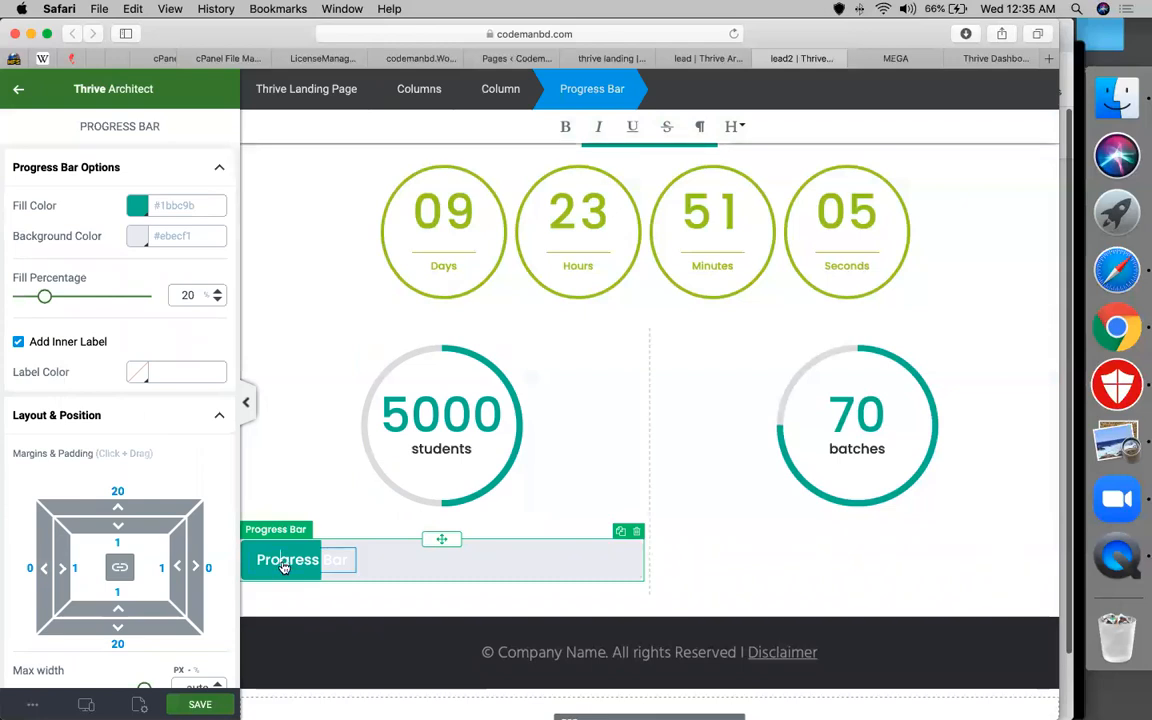
double_click(283, 562)
type("wordpress")
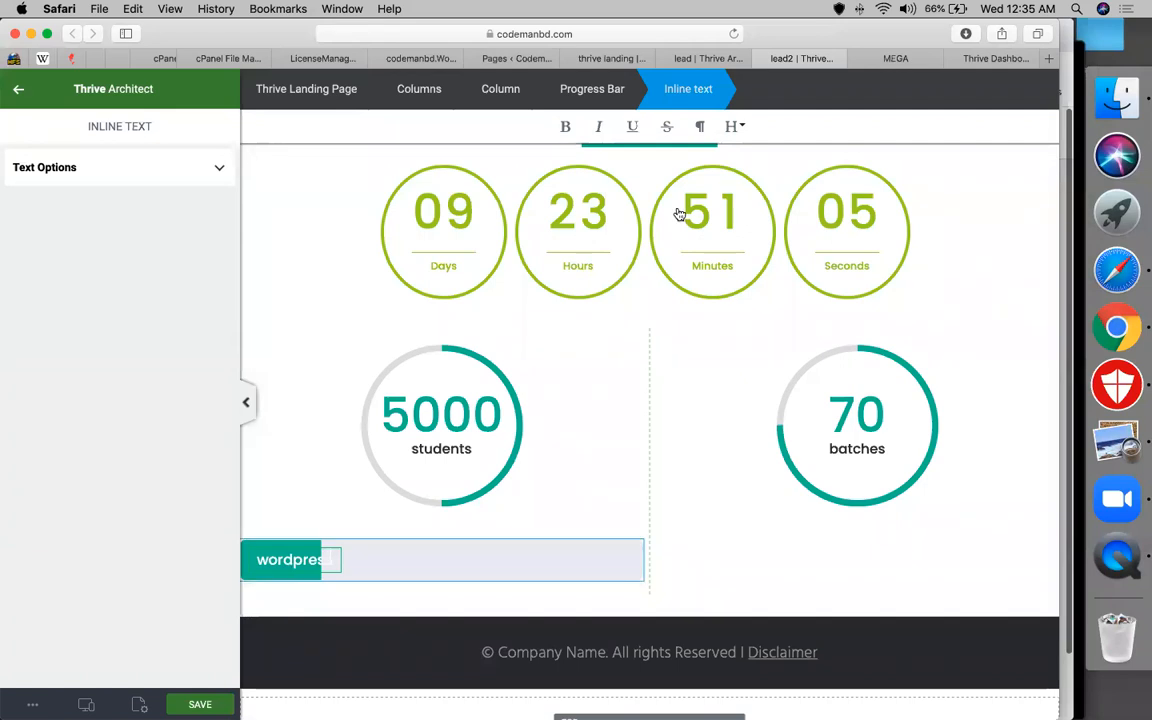
Set the progress bar's Fill Percentage to 90
left_click(592, 92)
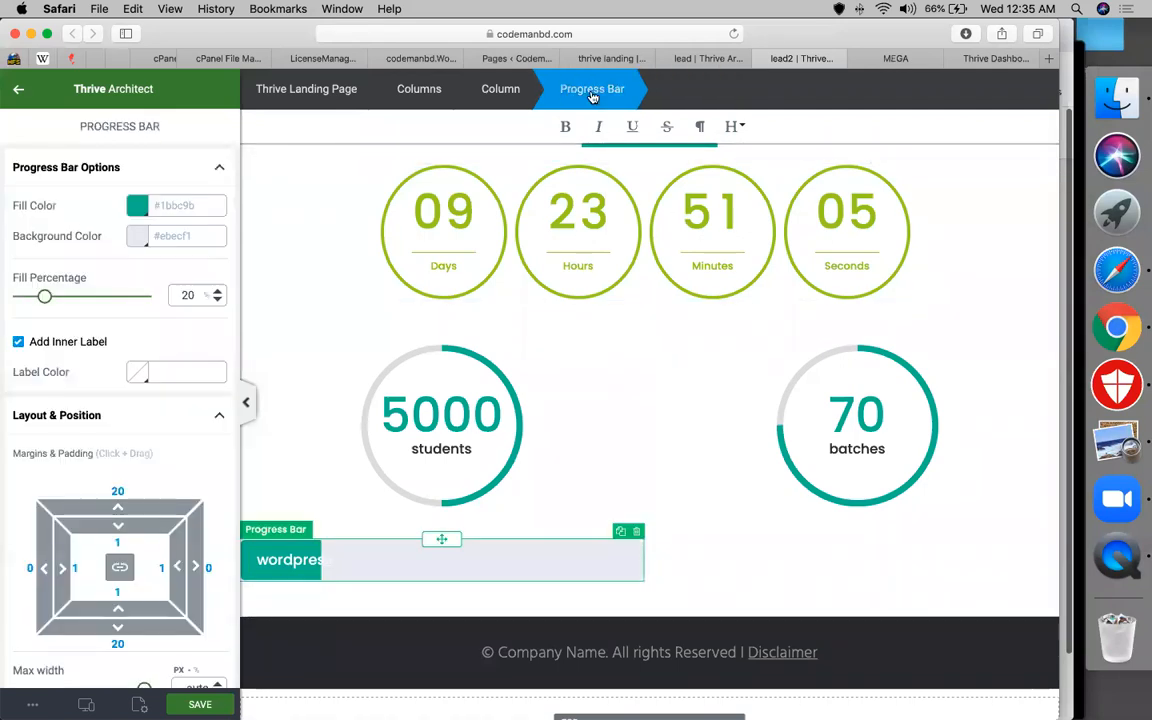
double_click(188, 296)
type("90")
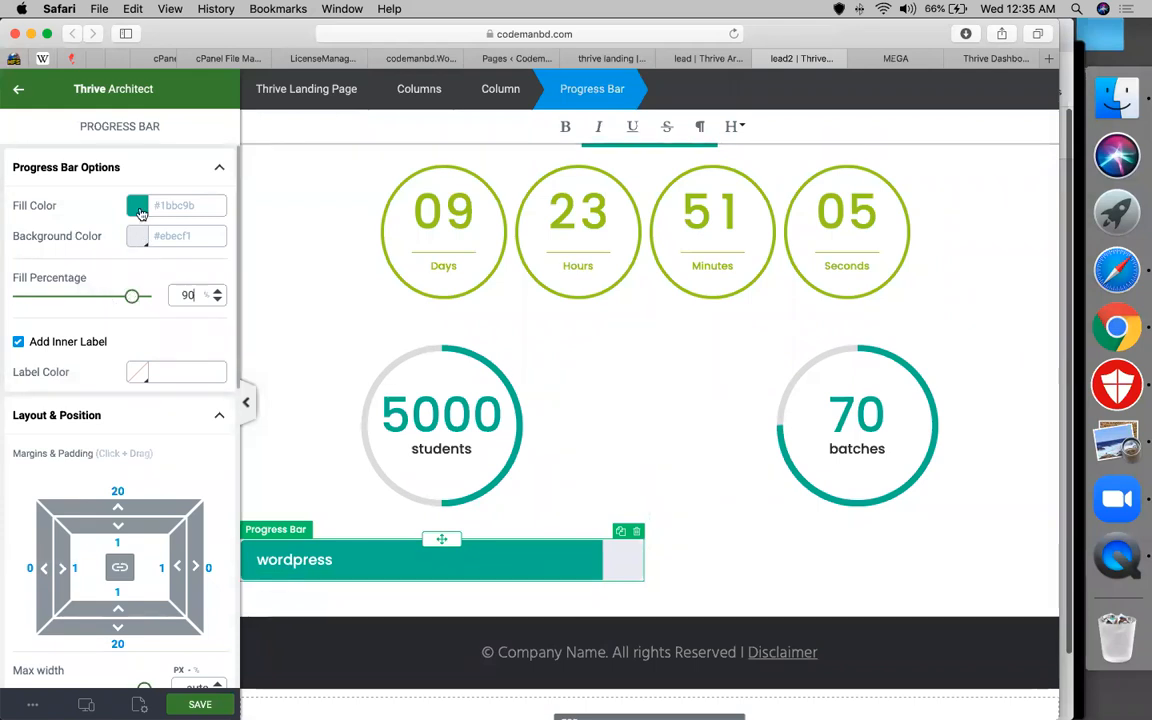
scroll(470, 510, "down", 1)
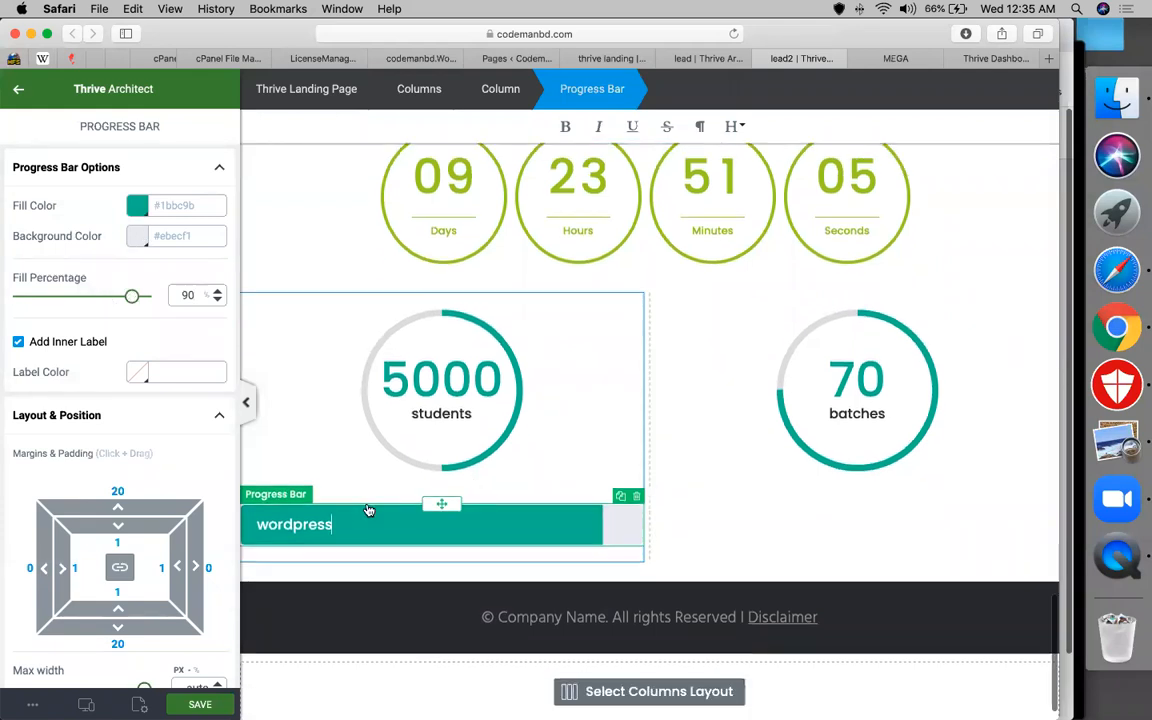
Duplicate the wordpress progress bar twice to make three bars
right_click(560, 474)
left_click(728, 434)
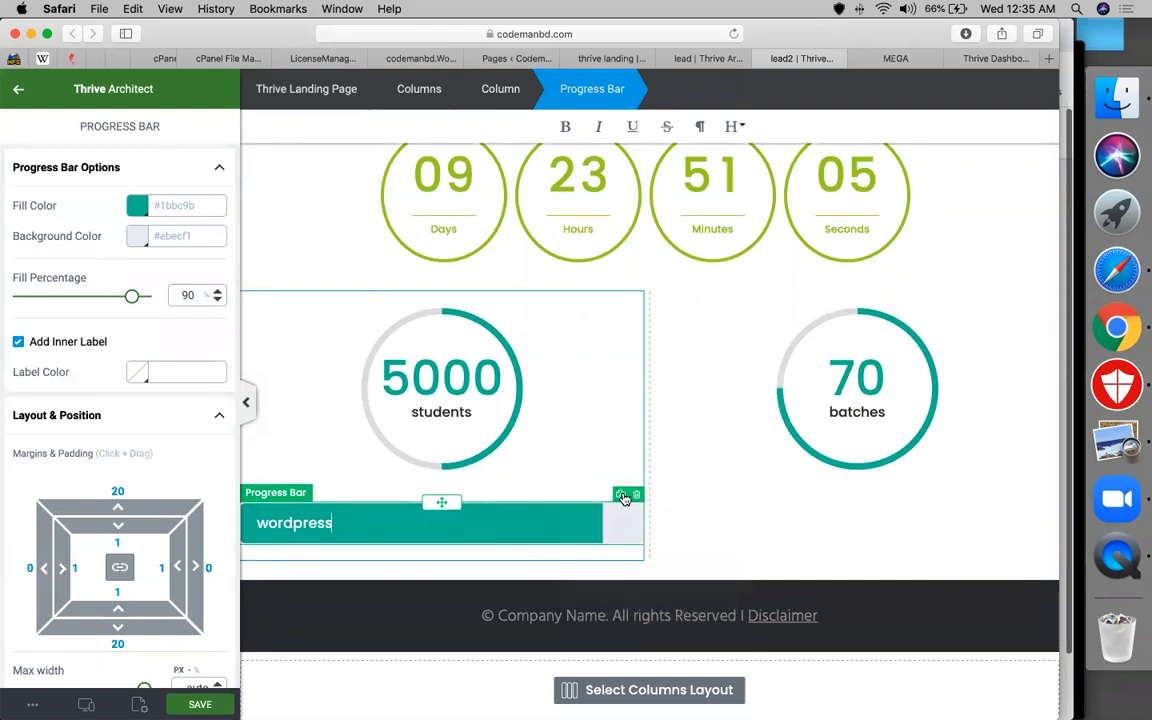
left_click(622, 499)
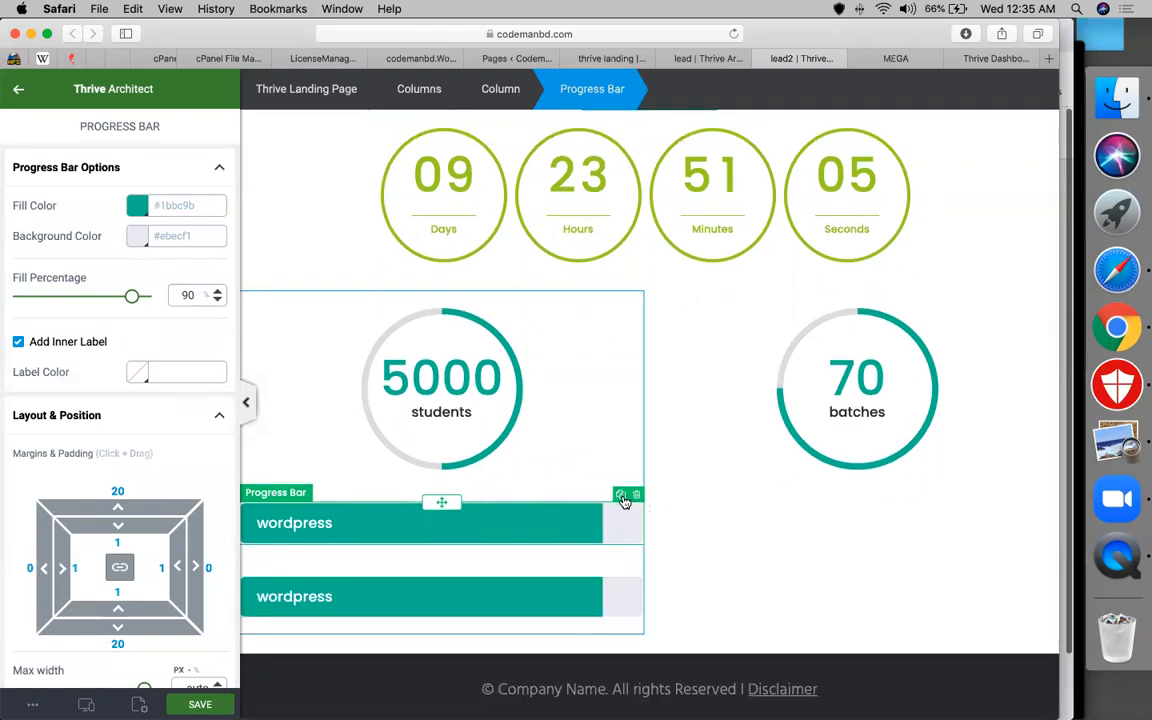
left_click(622, 499)
scroll(580, 535, "down", 3)
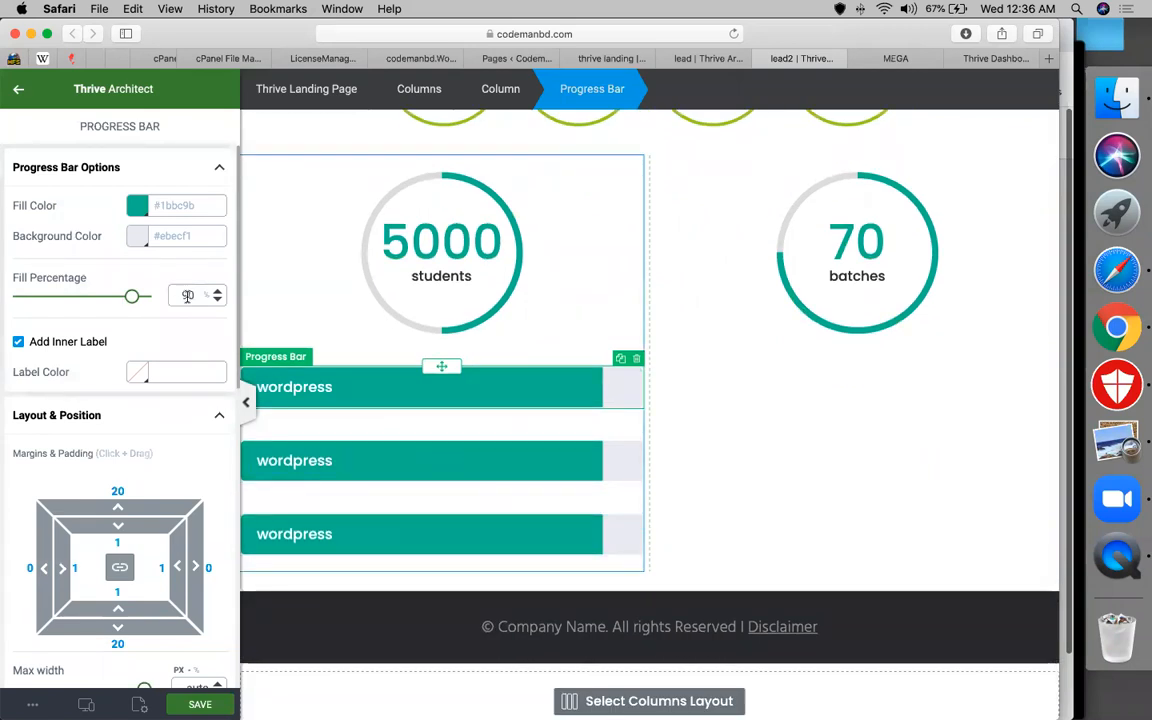
Set the first bar's Fill Percentage to 70 and its fill colour to golden orange #e3bd62
key("BackSpace")
type("7")
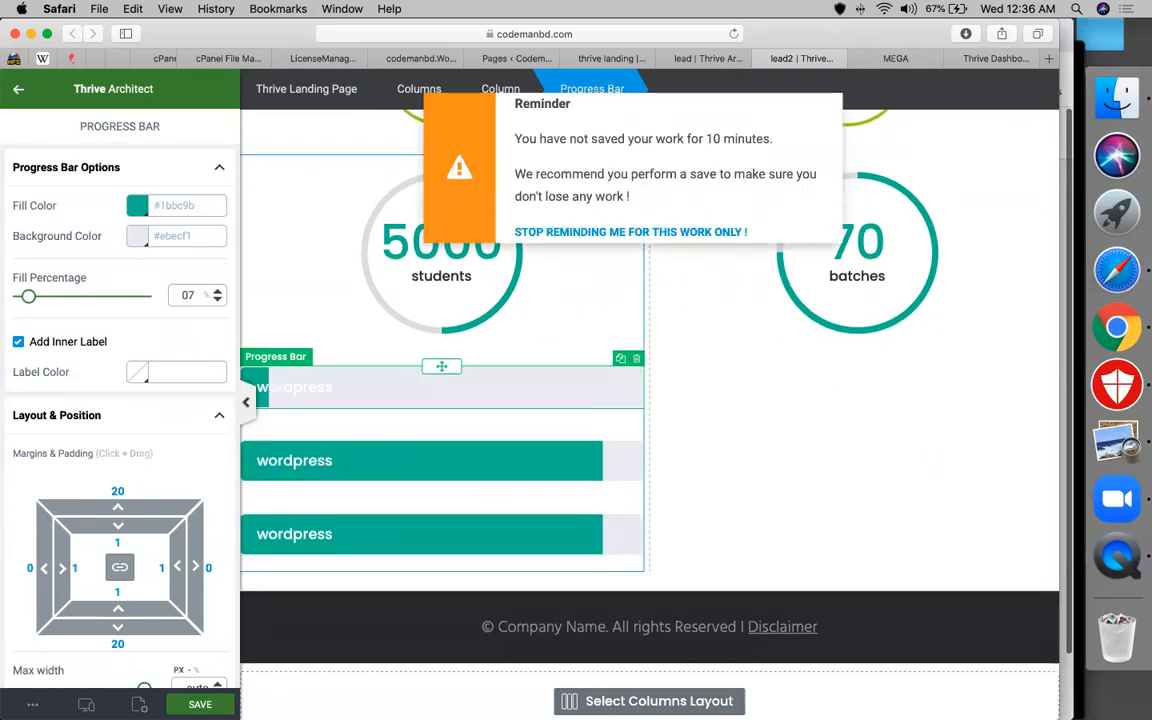
key("BackSpace")
key("BackSpace")
type("70")
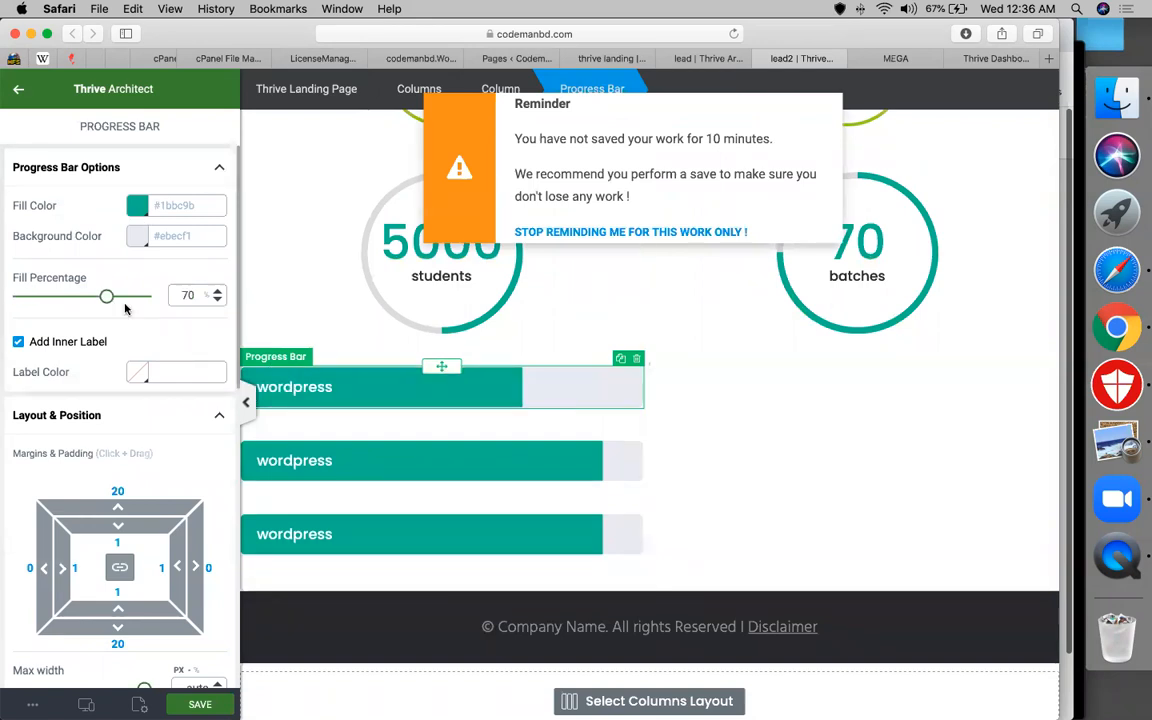
left_click(137, 205)
left_click(83, 270)
left_click(32, 255)
left_click(128, 253)
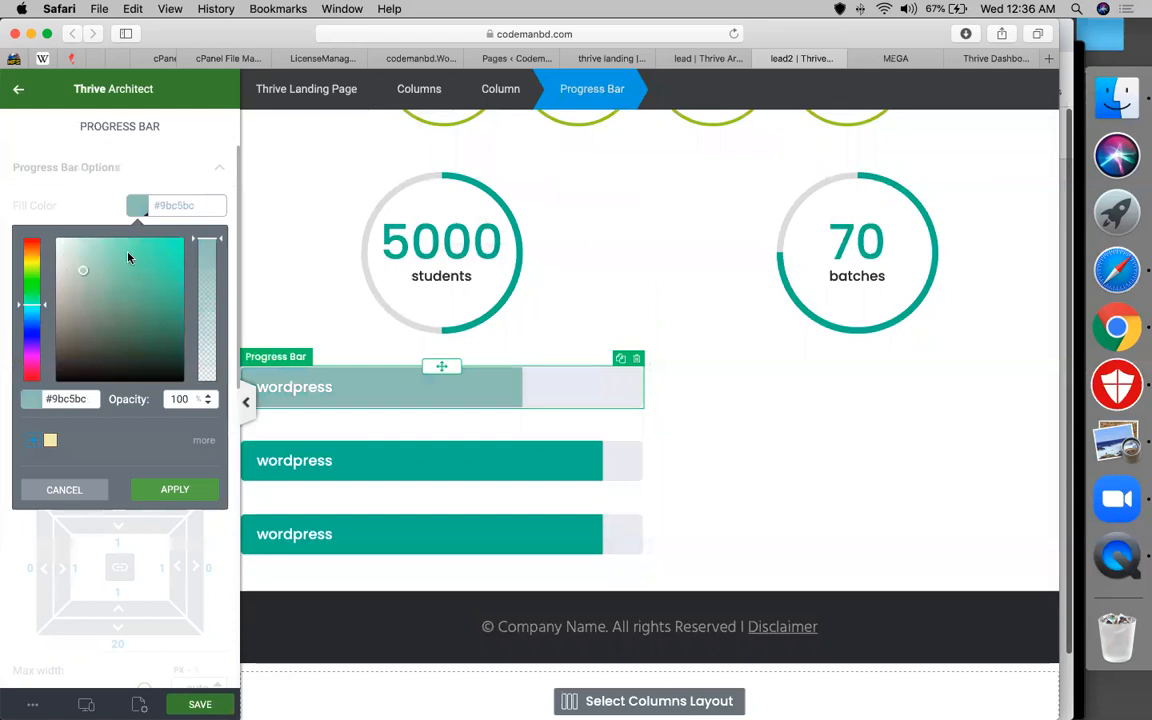
left_click(719, 462)
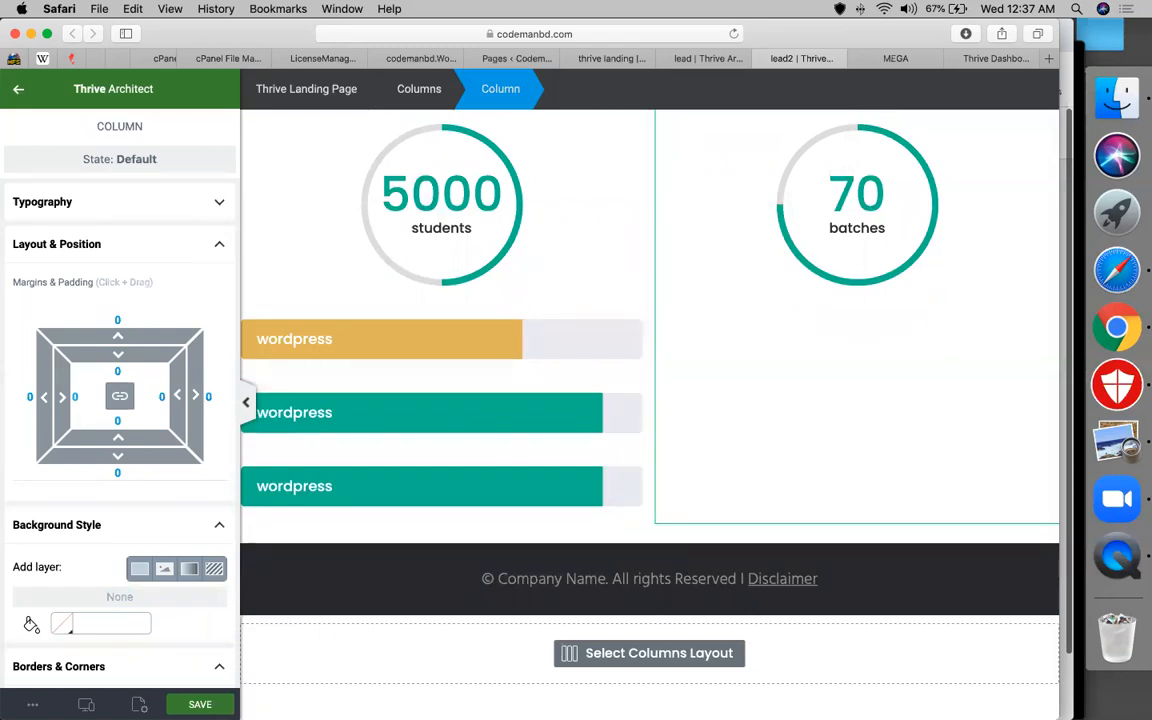
scroll(649, 355, "up", 15)
scroll(649, 355, "up", 8)
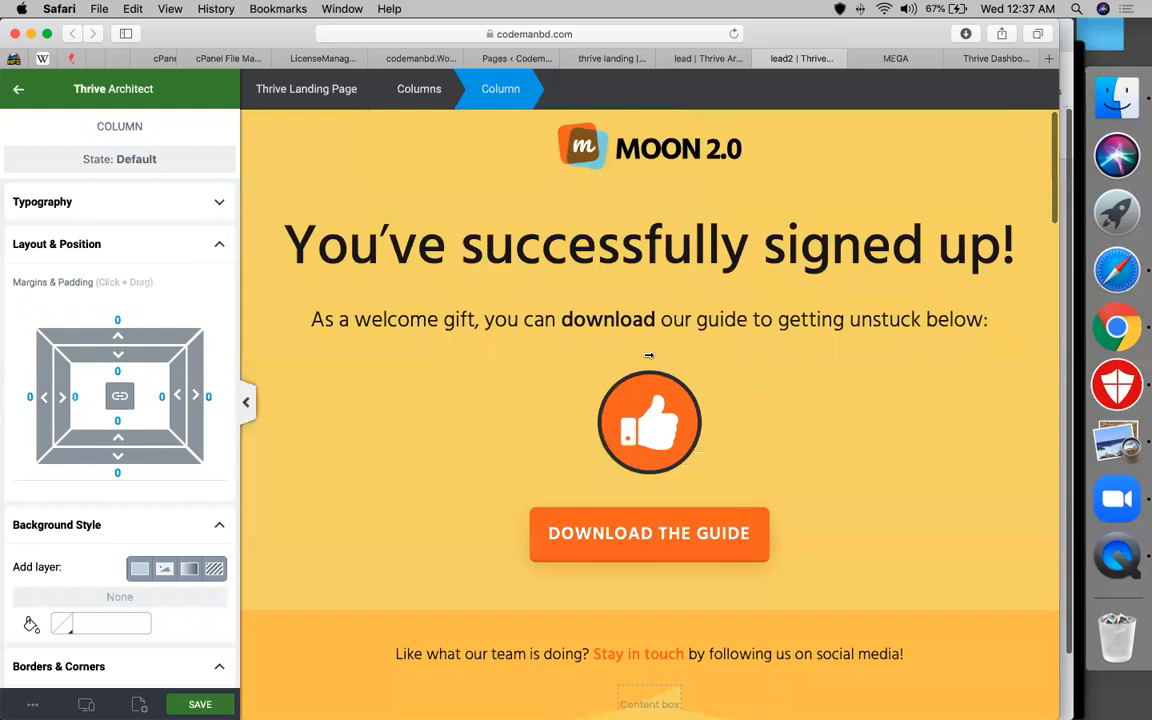
scroll(649, 358, "down", 7)
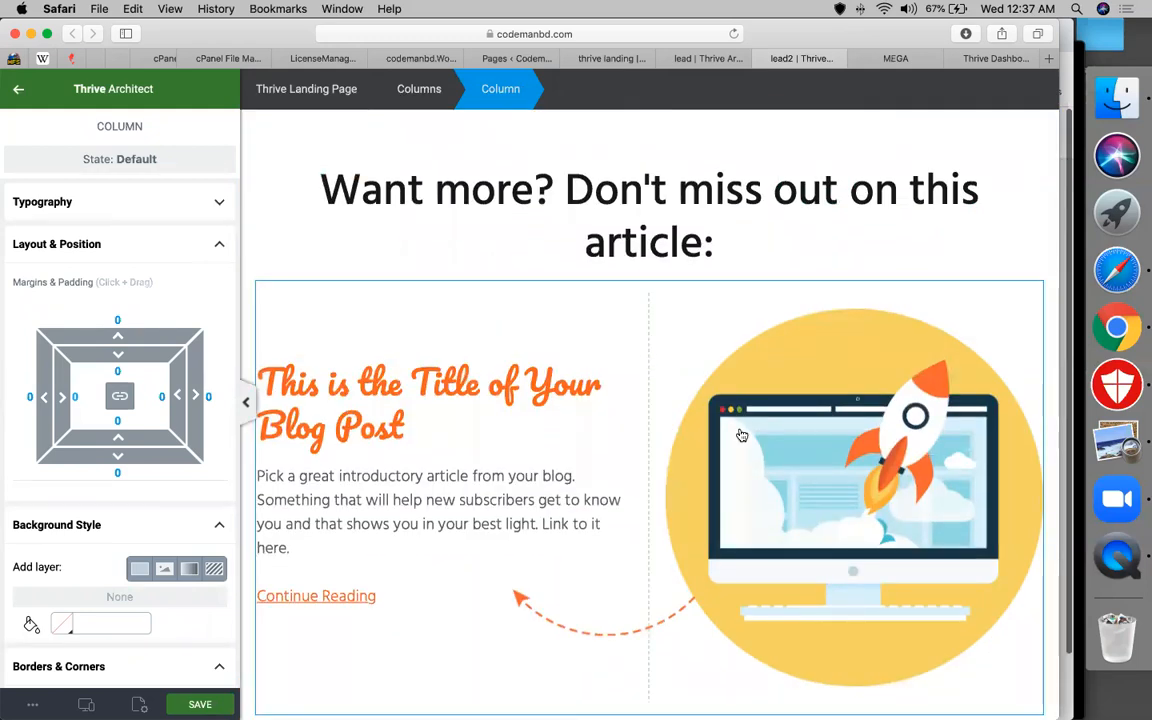
scroll(741, 434, "down", 10)
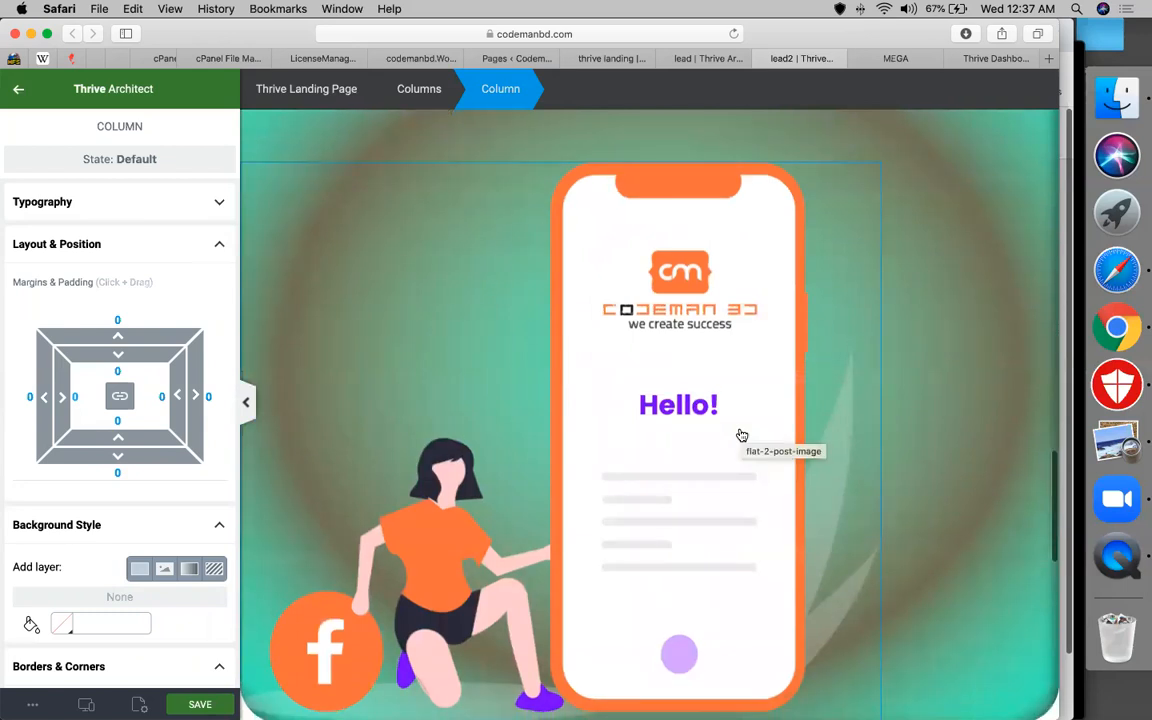
scroll(741, 434, "down", 10)
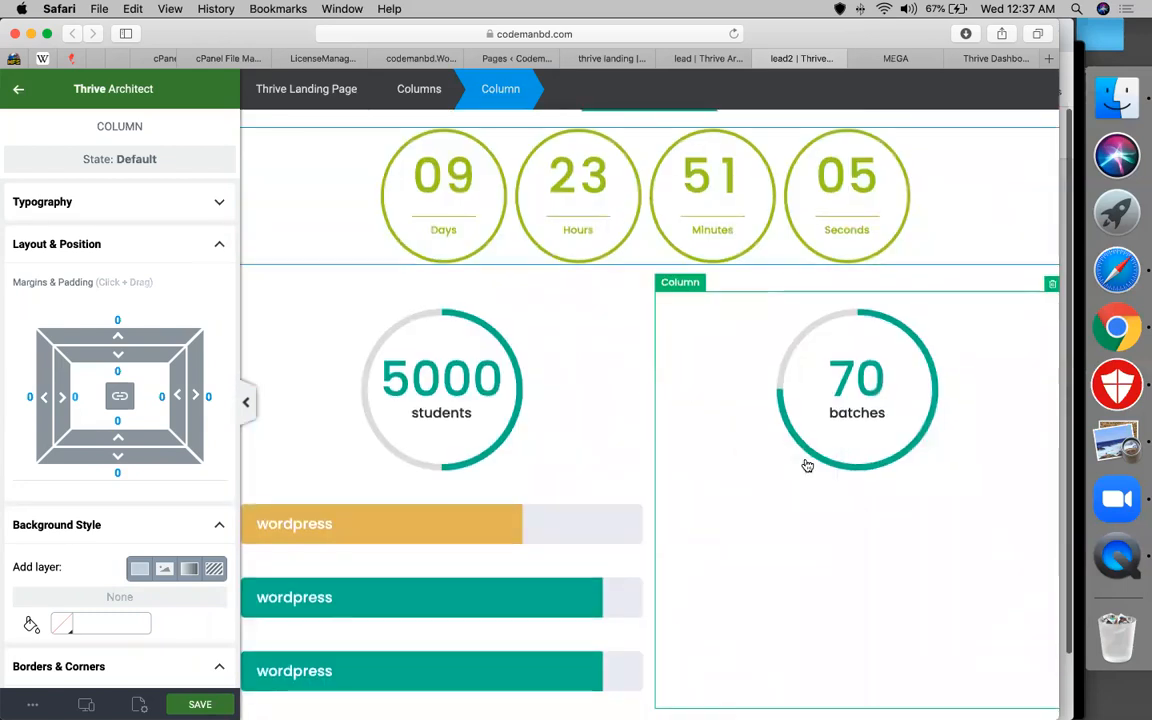